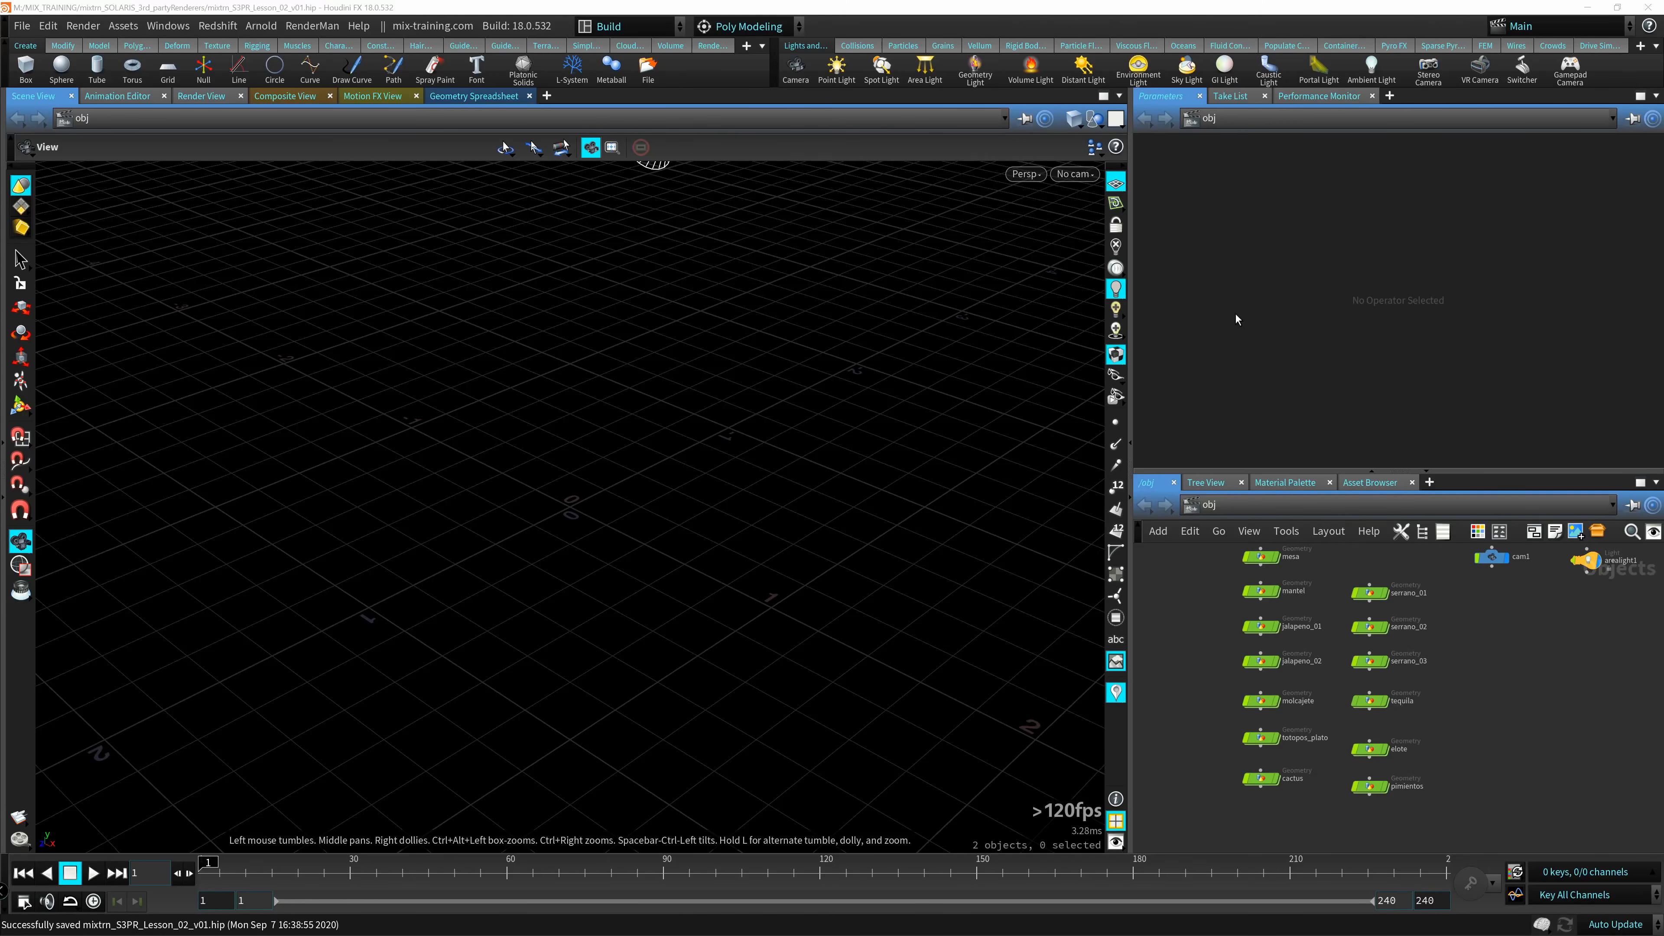
# Switch the scene view from the obj context to the stage context.
pyautogui.moveTo(661, 365); pyautogui.dragTo(498, 590)
pyautogui.moveTo(1429, 575)
pyautogui.mouseDown(button='middle')
pyautogui.moveTo(1299, 669)
pyautogui.moveTo(1335, 610)
pyautogui.moveTo(1413, 591)
pyautogui.mouseUp(button='middle')
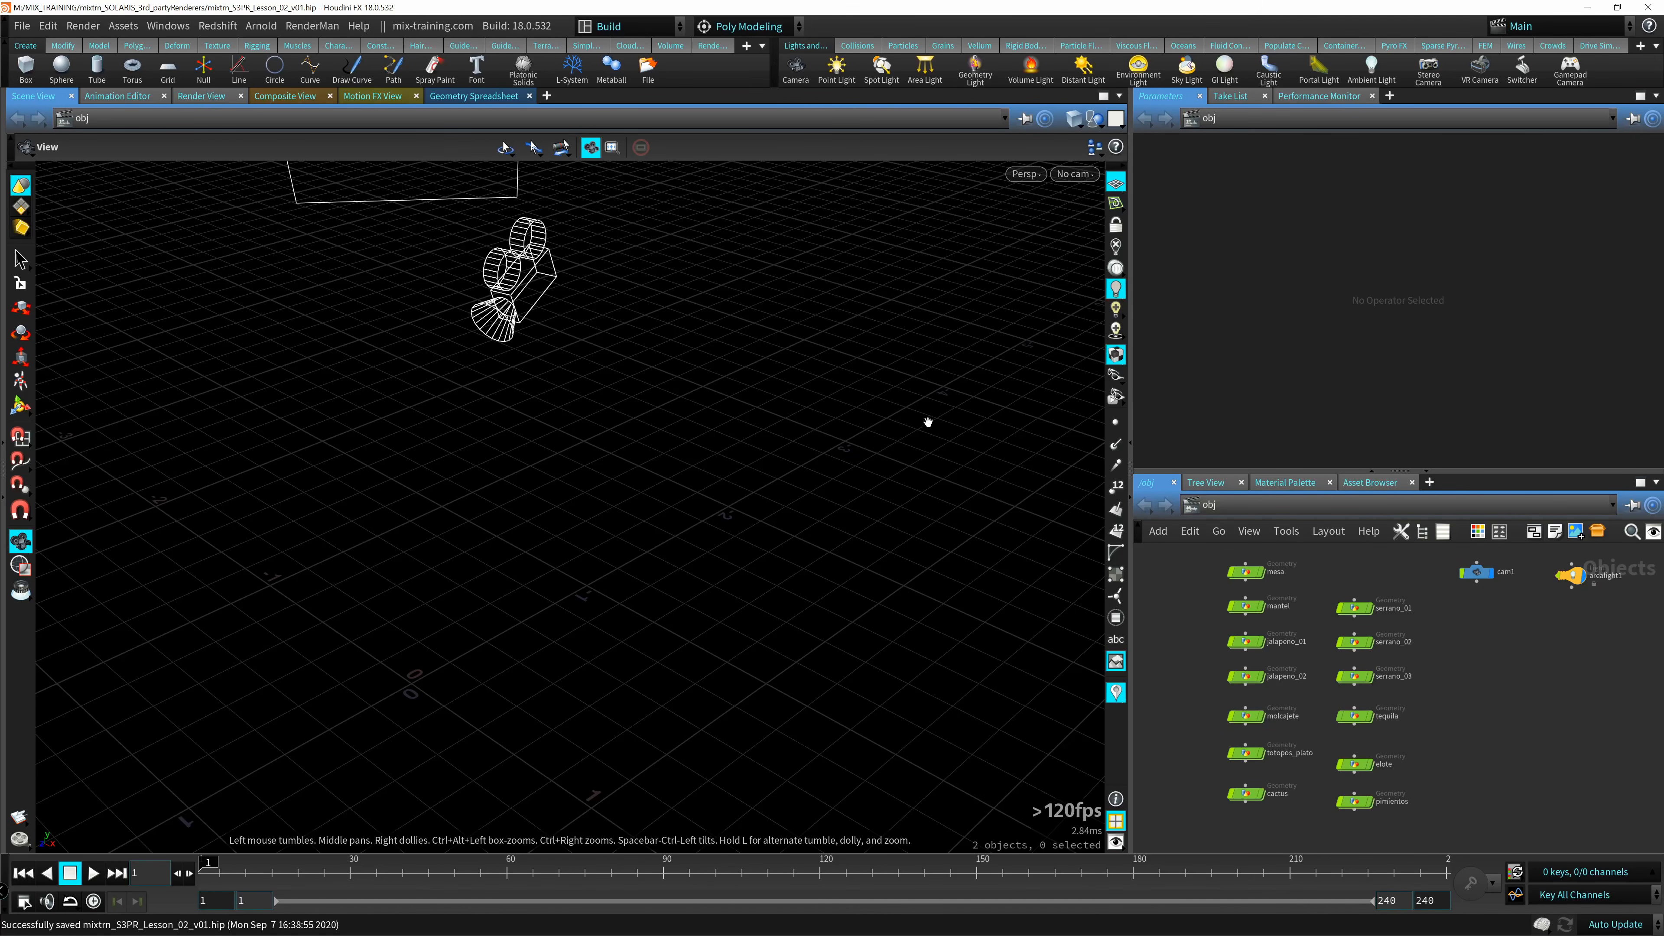
pyautogui.click(676, 125)
pyautogui.click(731, 191)
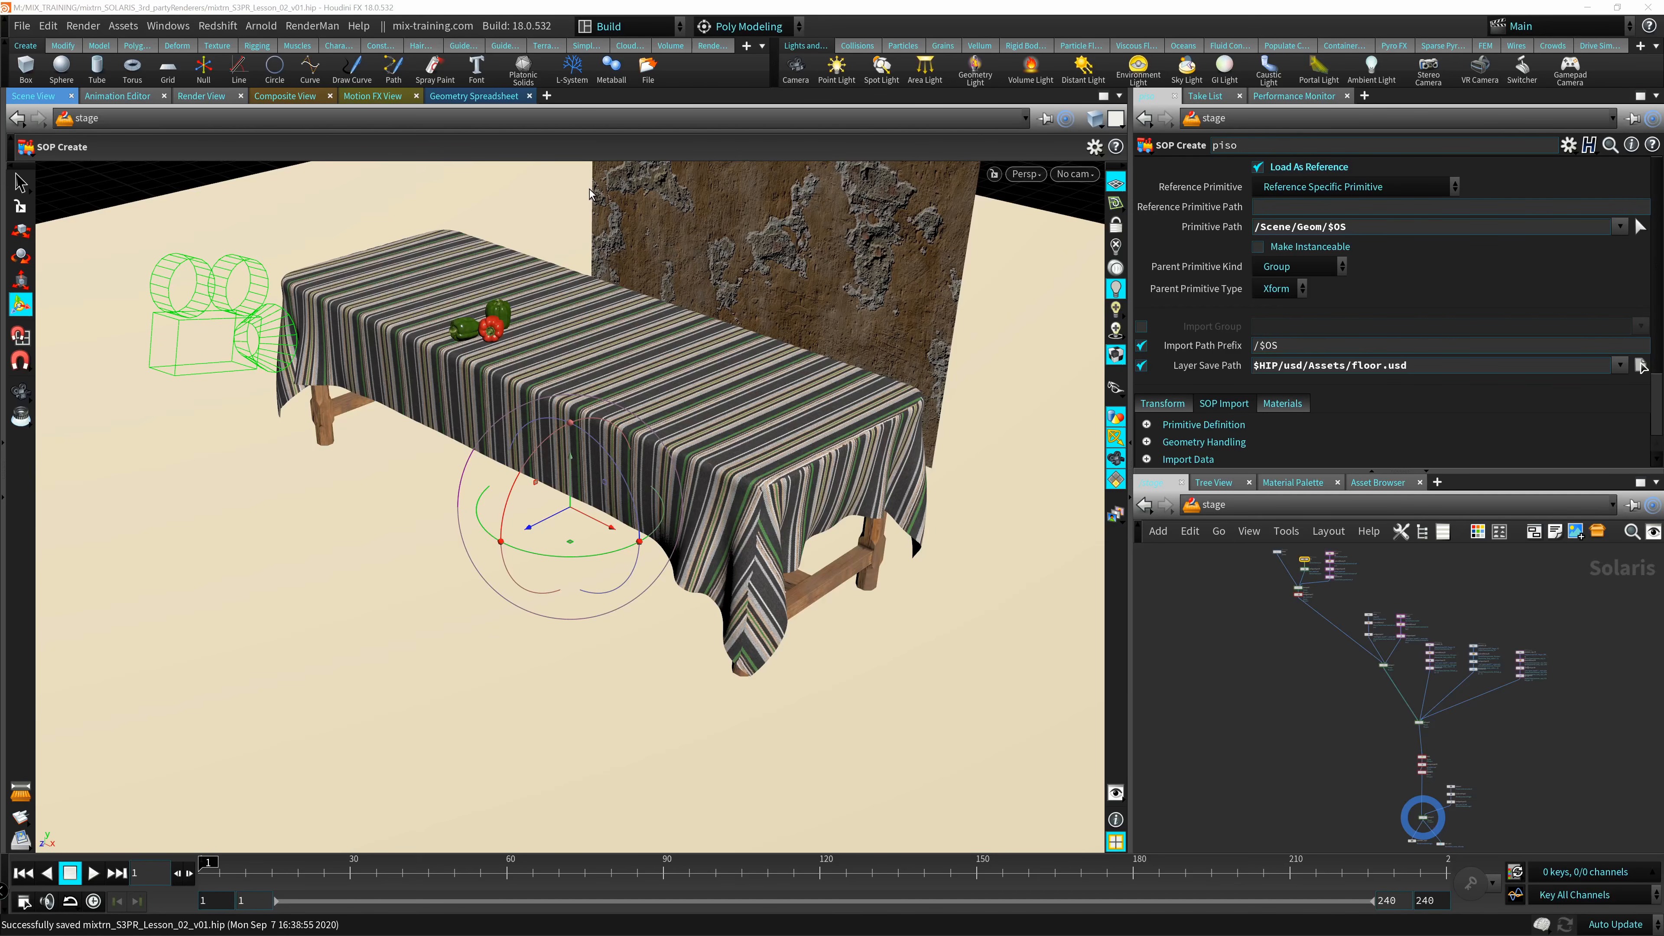
# Switch to the Solaris desktop layout and examine the table scene and its stage node network.
pyautogui.click(663, 29)
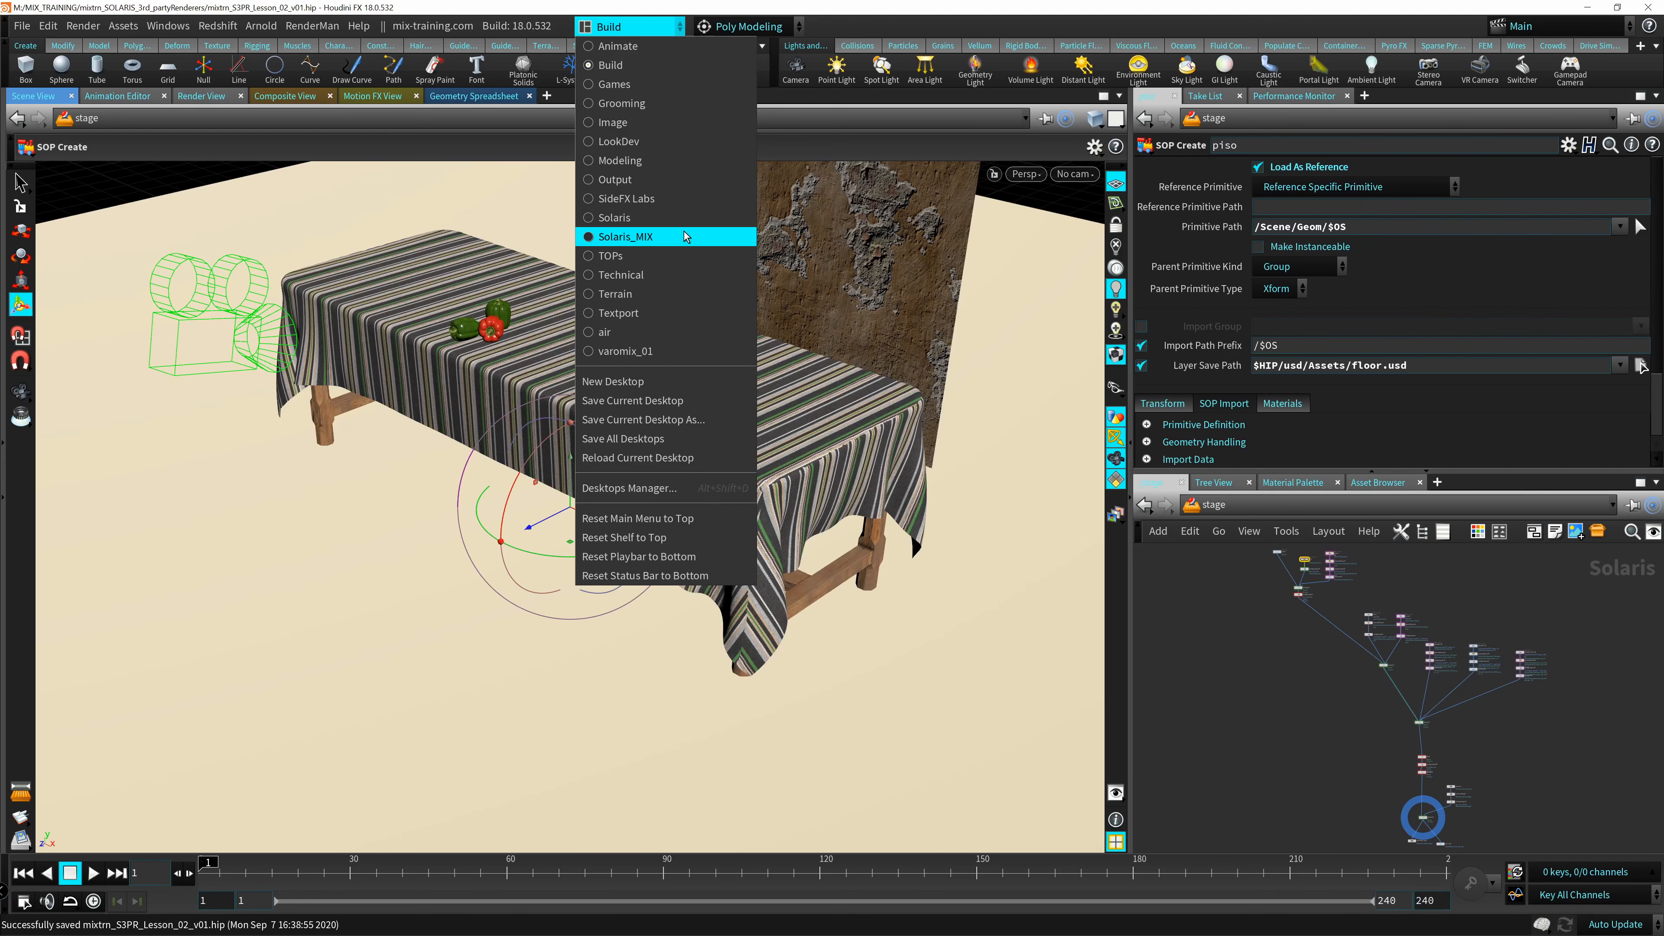
pyautogui.click(677, 218)
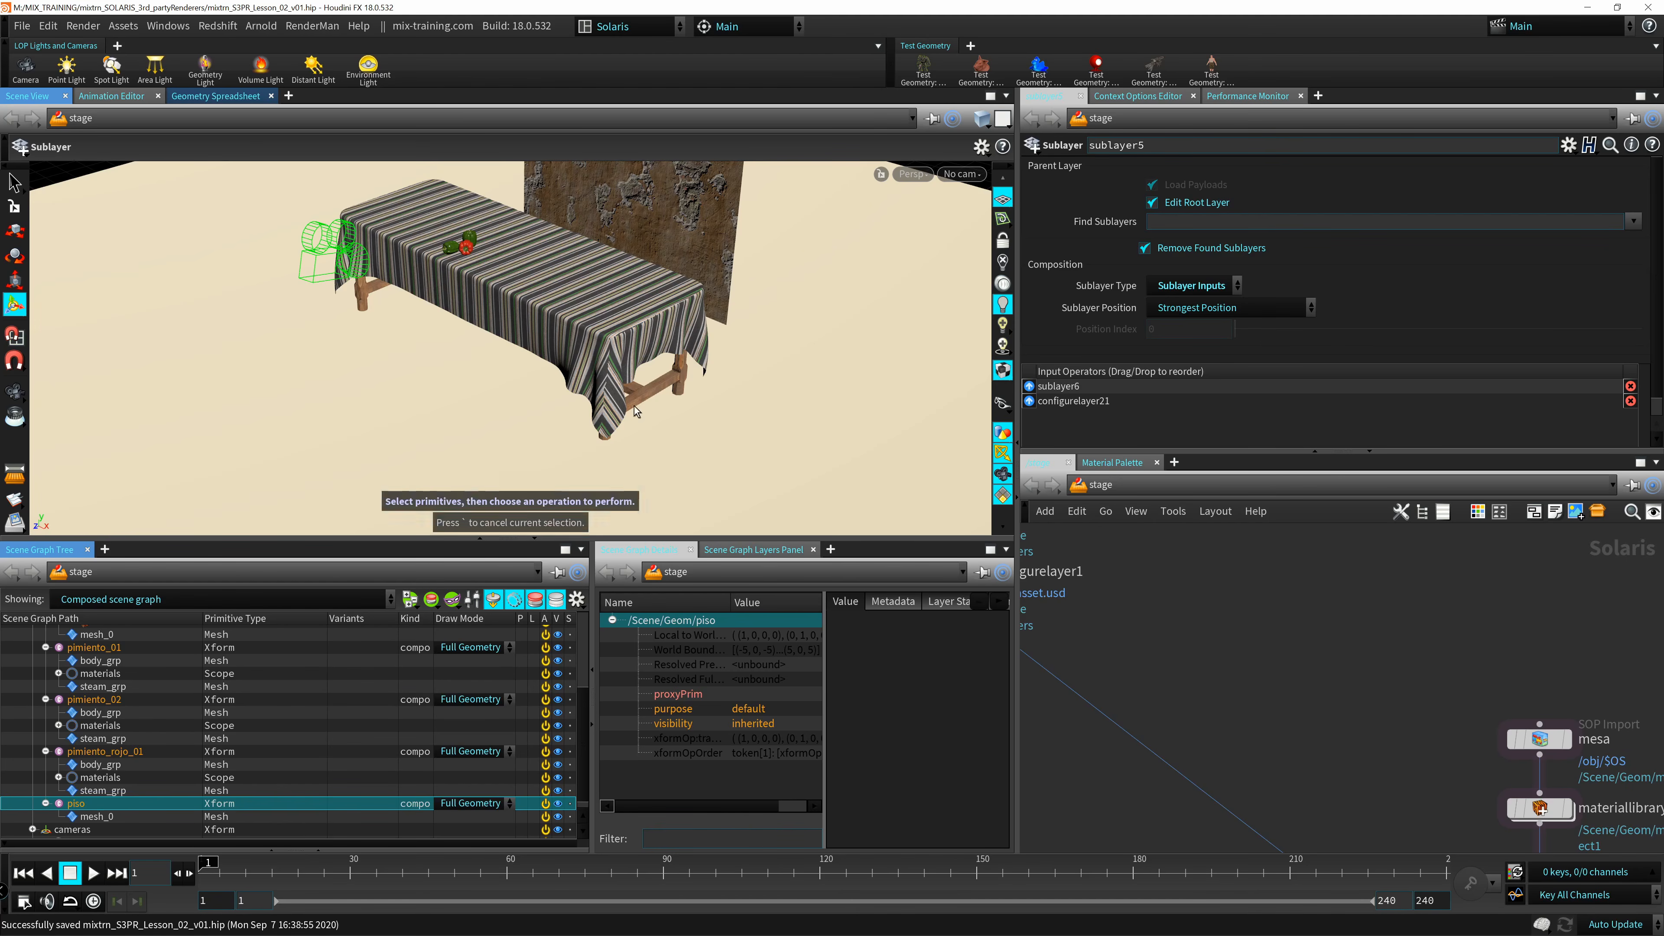
pyautogui.moveTo(664, 391); pyautogui.dragTo(536, 466)
pyautogui.keyDown('alt'); pyautogui.moveTo(663, 295); pyautogui.dragTo(498, 411, button='middle'); pyautogui.keyUp('alt')
pyautogui.keyDown('alt'); pyautogui.moveTo(498, 411); pyautogui.dragTo(569, 386); pyautogui.keyUp('alt')
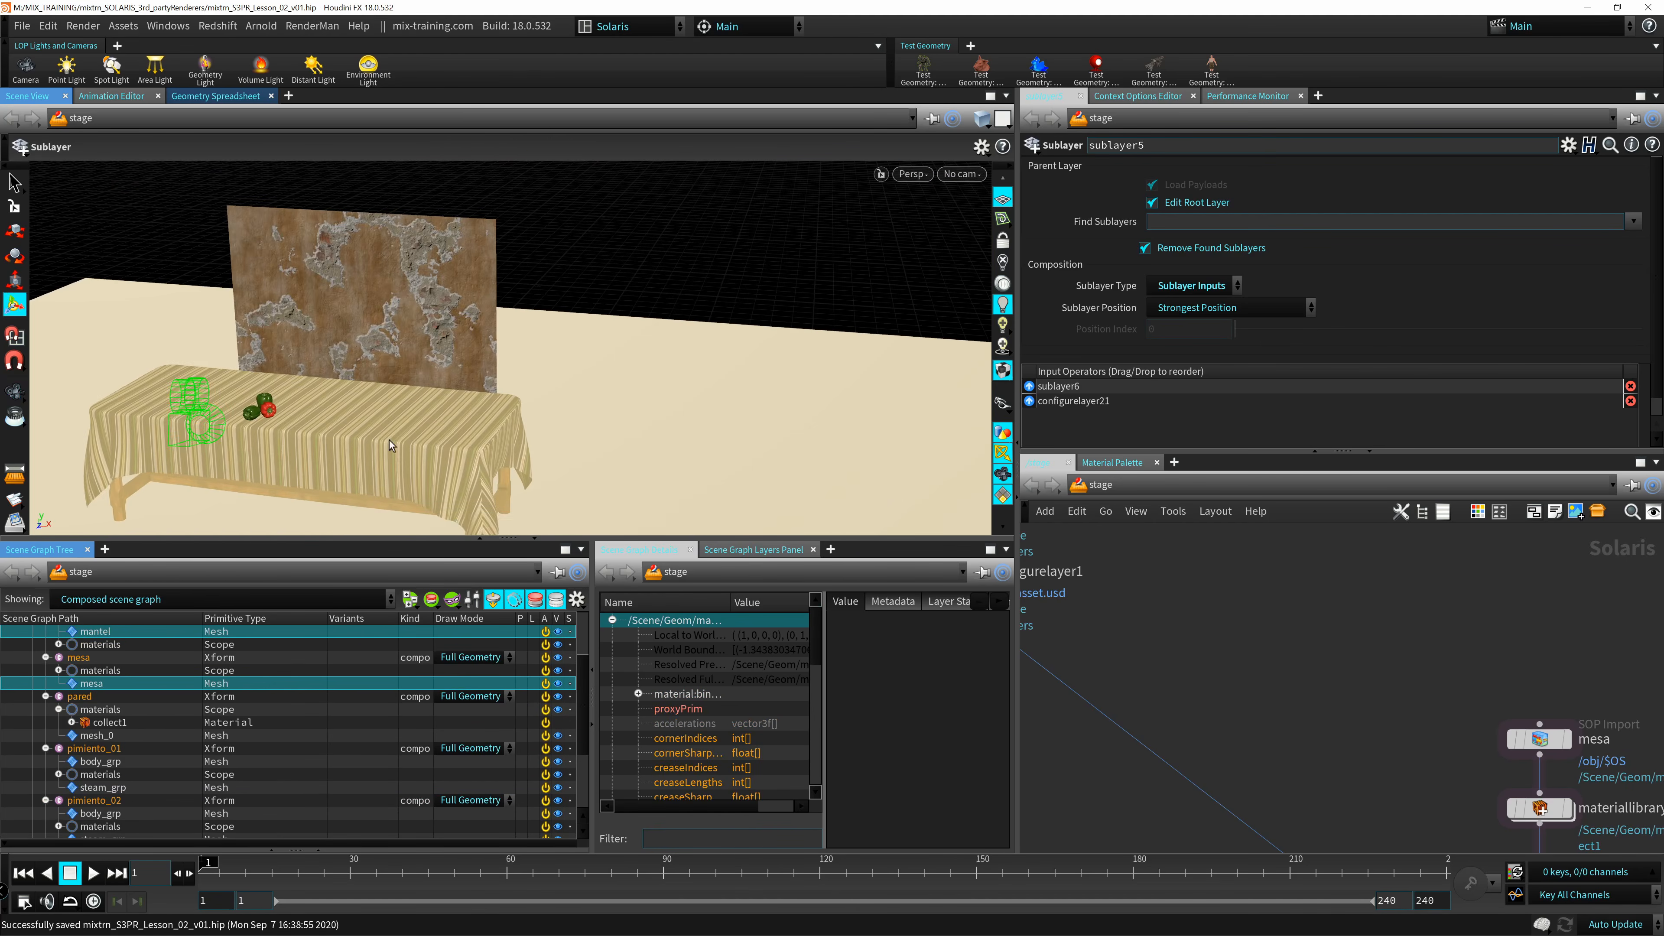
pyautogui.keyDown('alt'); pyautogui.moveTo(420, 365); pyautogui.dragTo(559, 334, button='middle'); pyautogui.keyUp('alt')
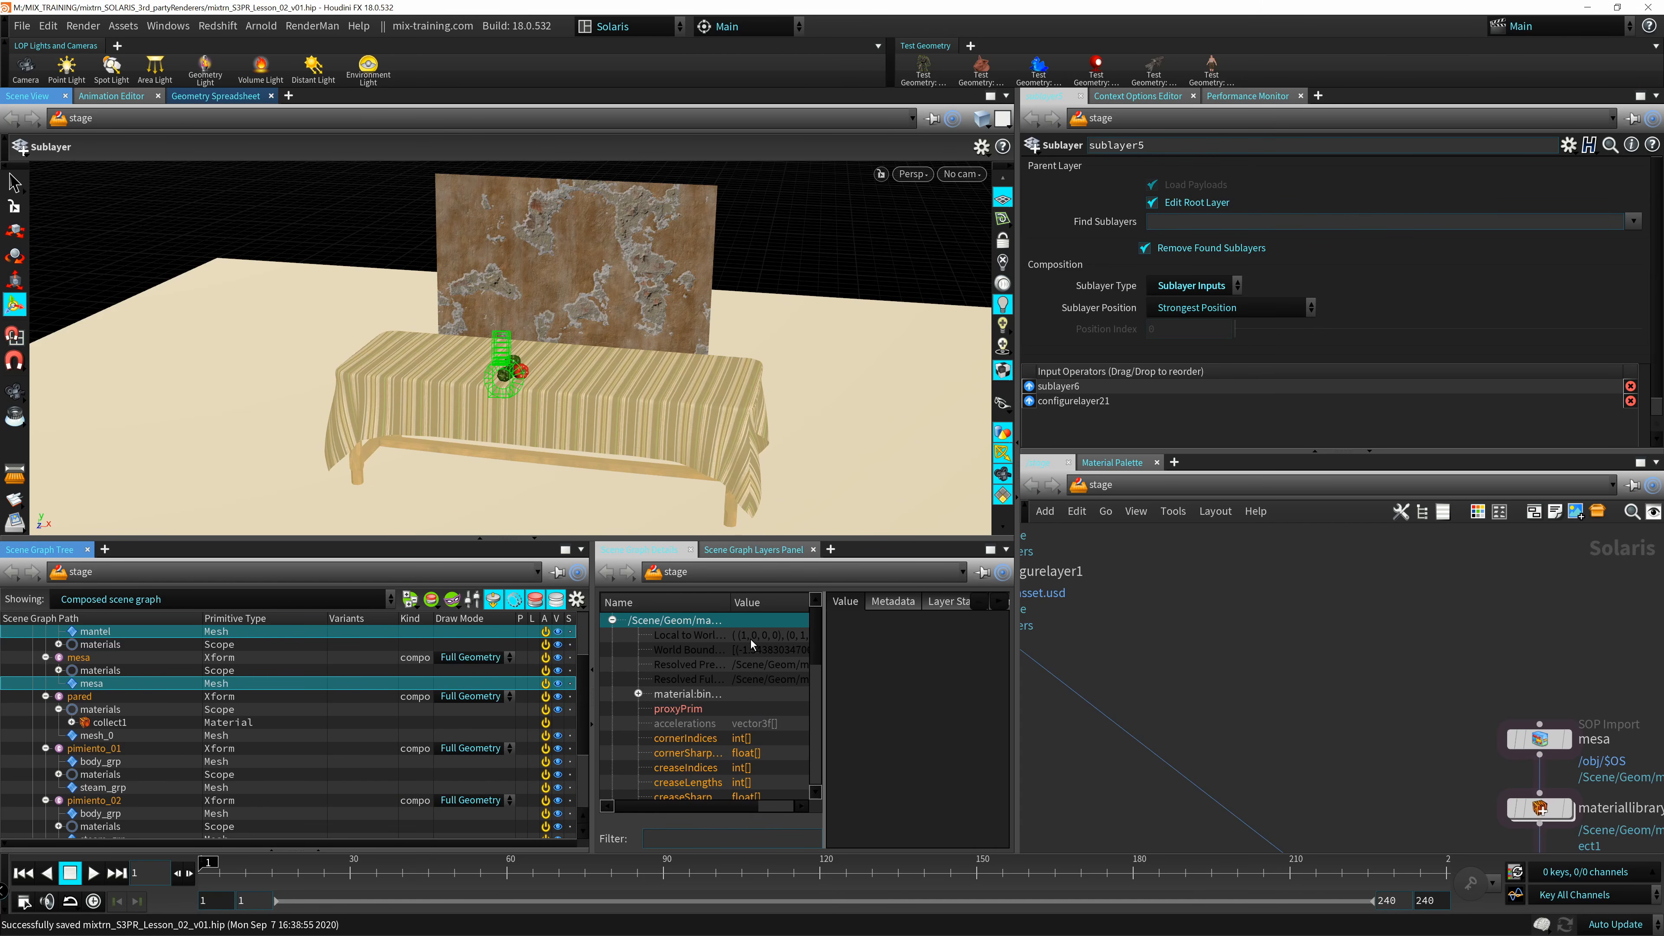
pyautogui.moveTo(1294, 623); pyautogui.dragTo(1467, 700, button='middle')
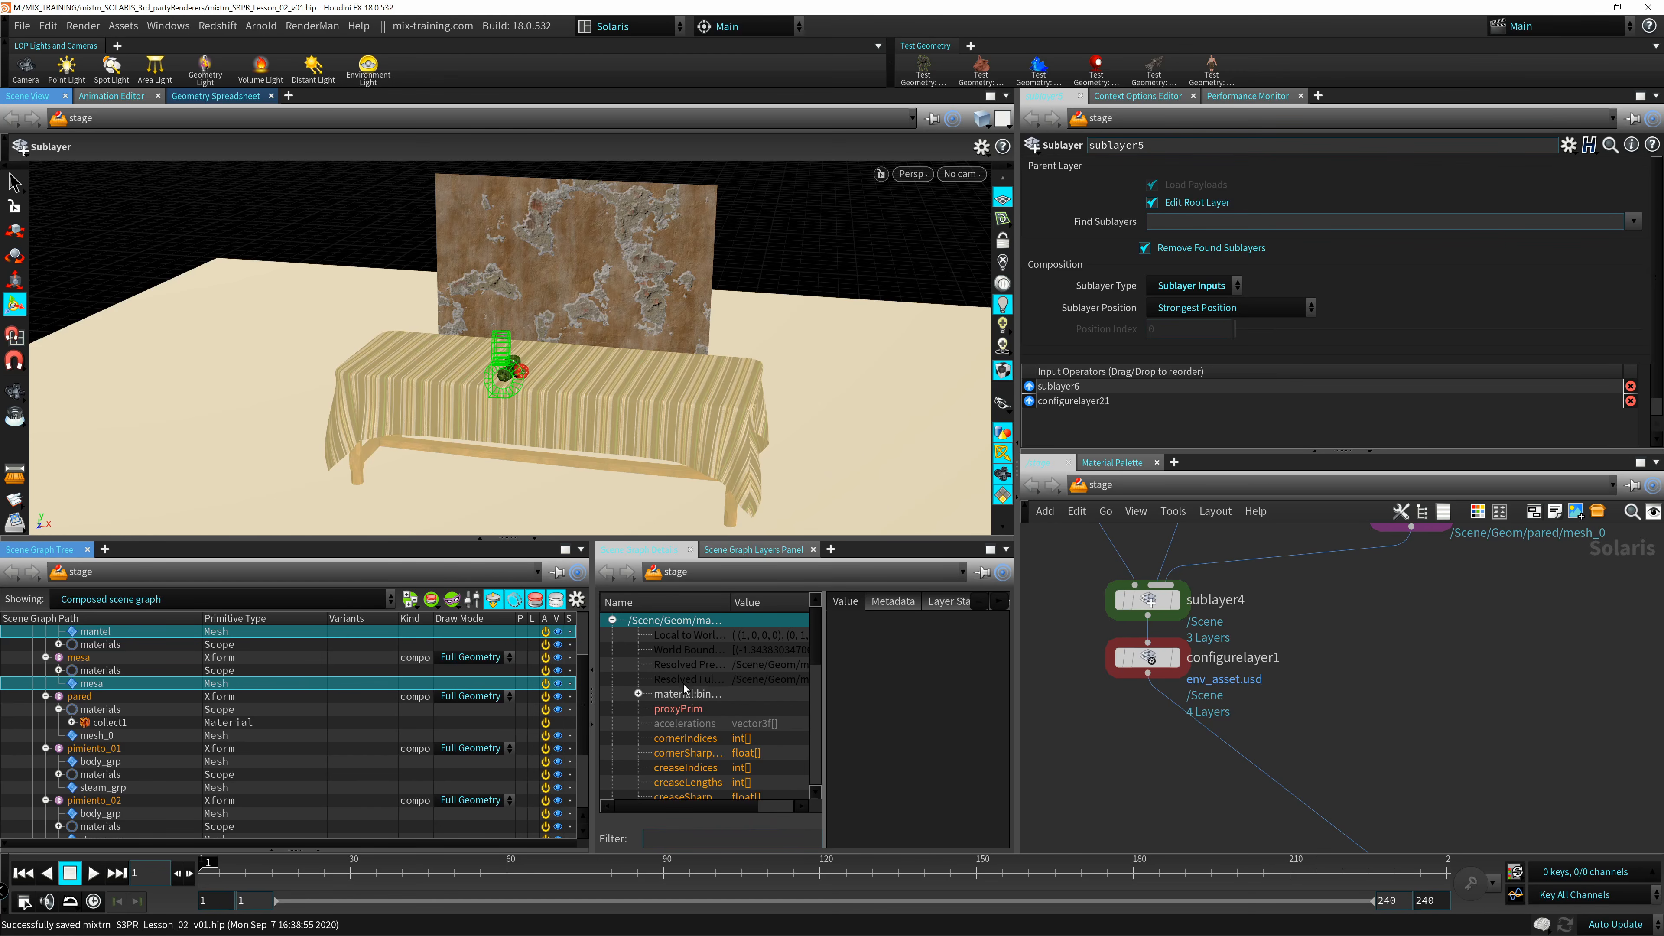
pyautogui.moveTo(1126, 551); pyautogui.dragTo(1234, 713, button='middle')
pyautogui.scroll(-5, 1234, 713)
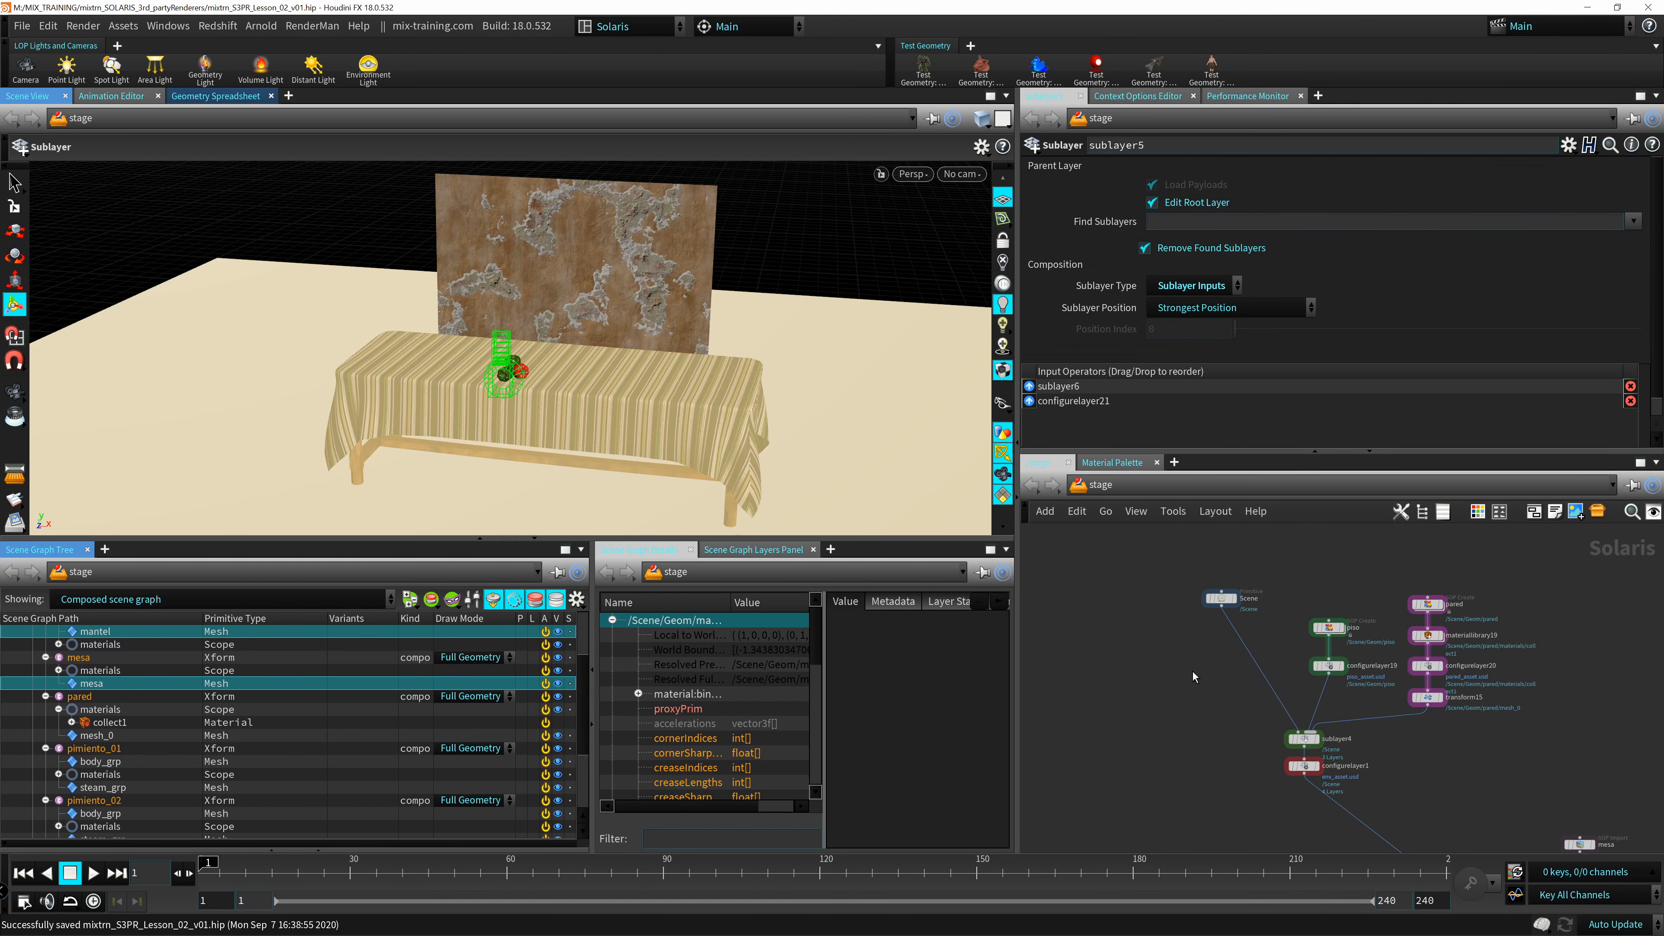
pyautogui.moveTo(1192, 672); pyautogui.dragTo(1146, 634, button='middle')
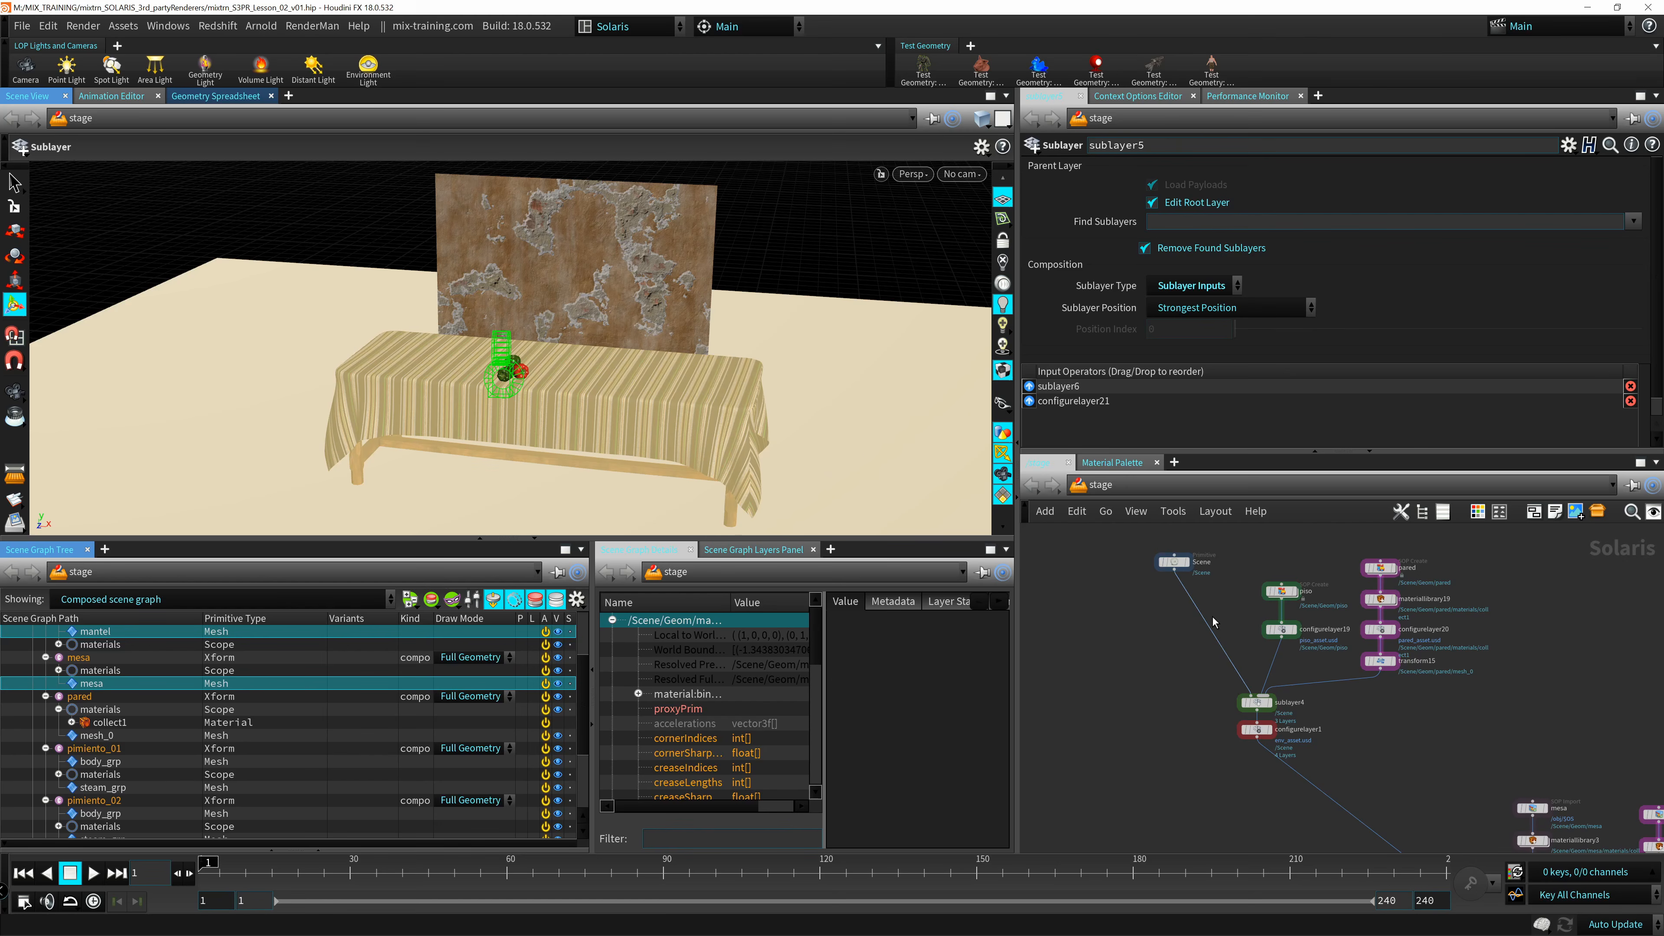
# Switch to the Solaris_MIX desktop layout and look over the stage node network down to the camera and render settings nodes.
pyautogui.click(649, 28)
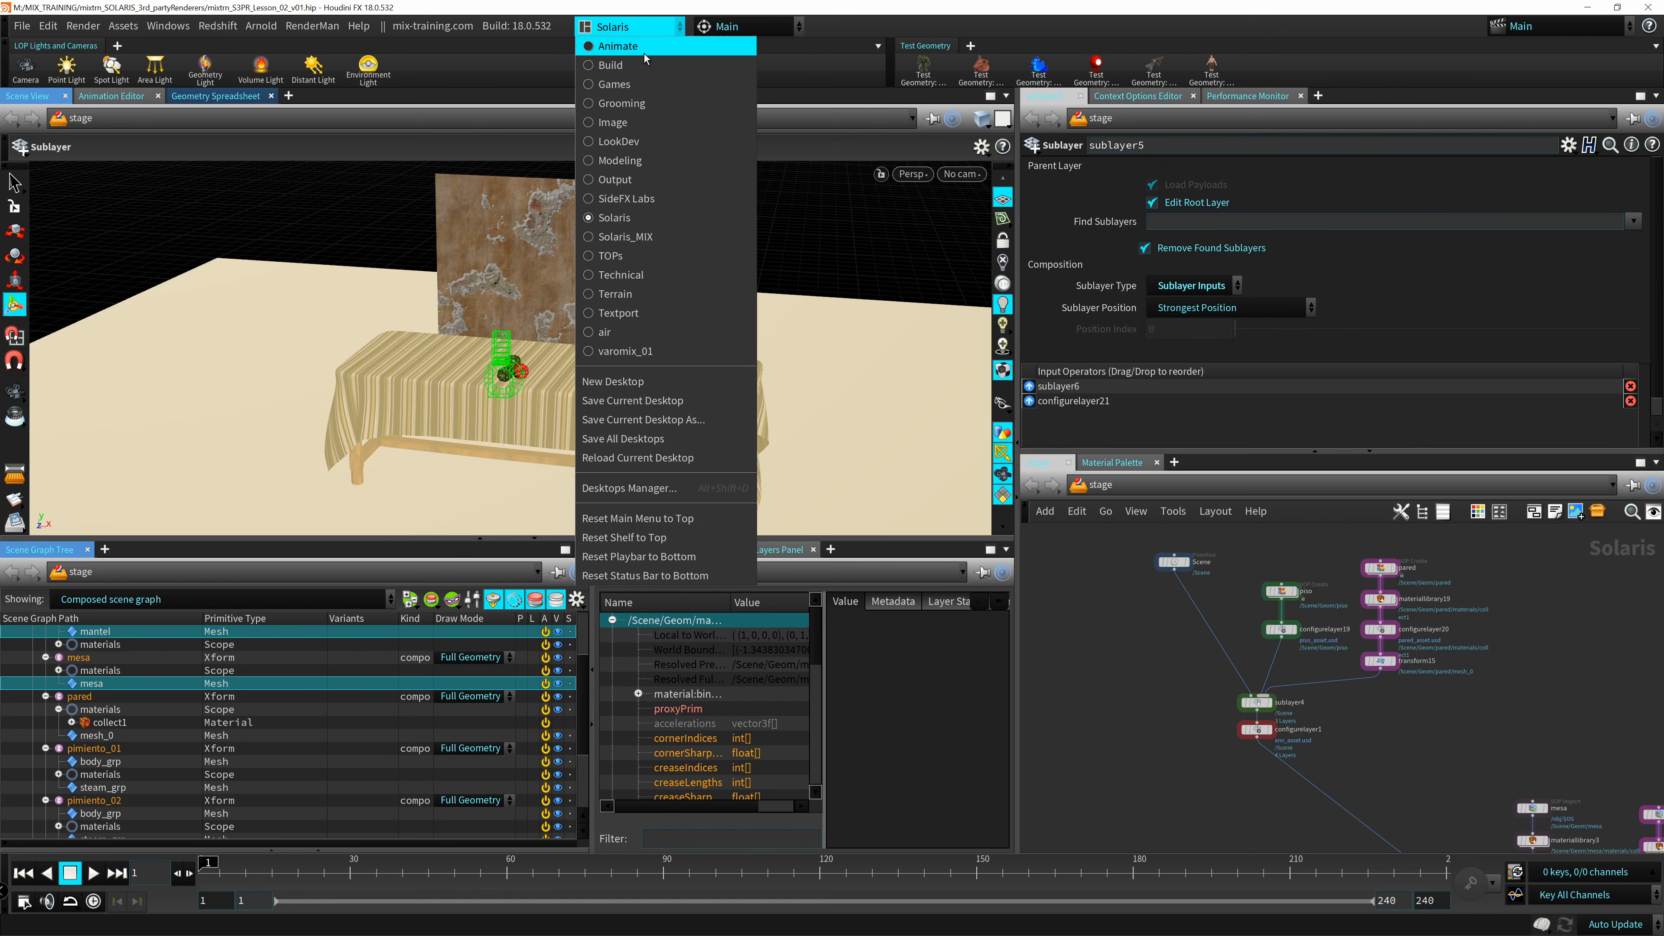
pyautogui.click(586, 241)
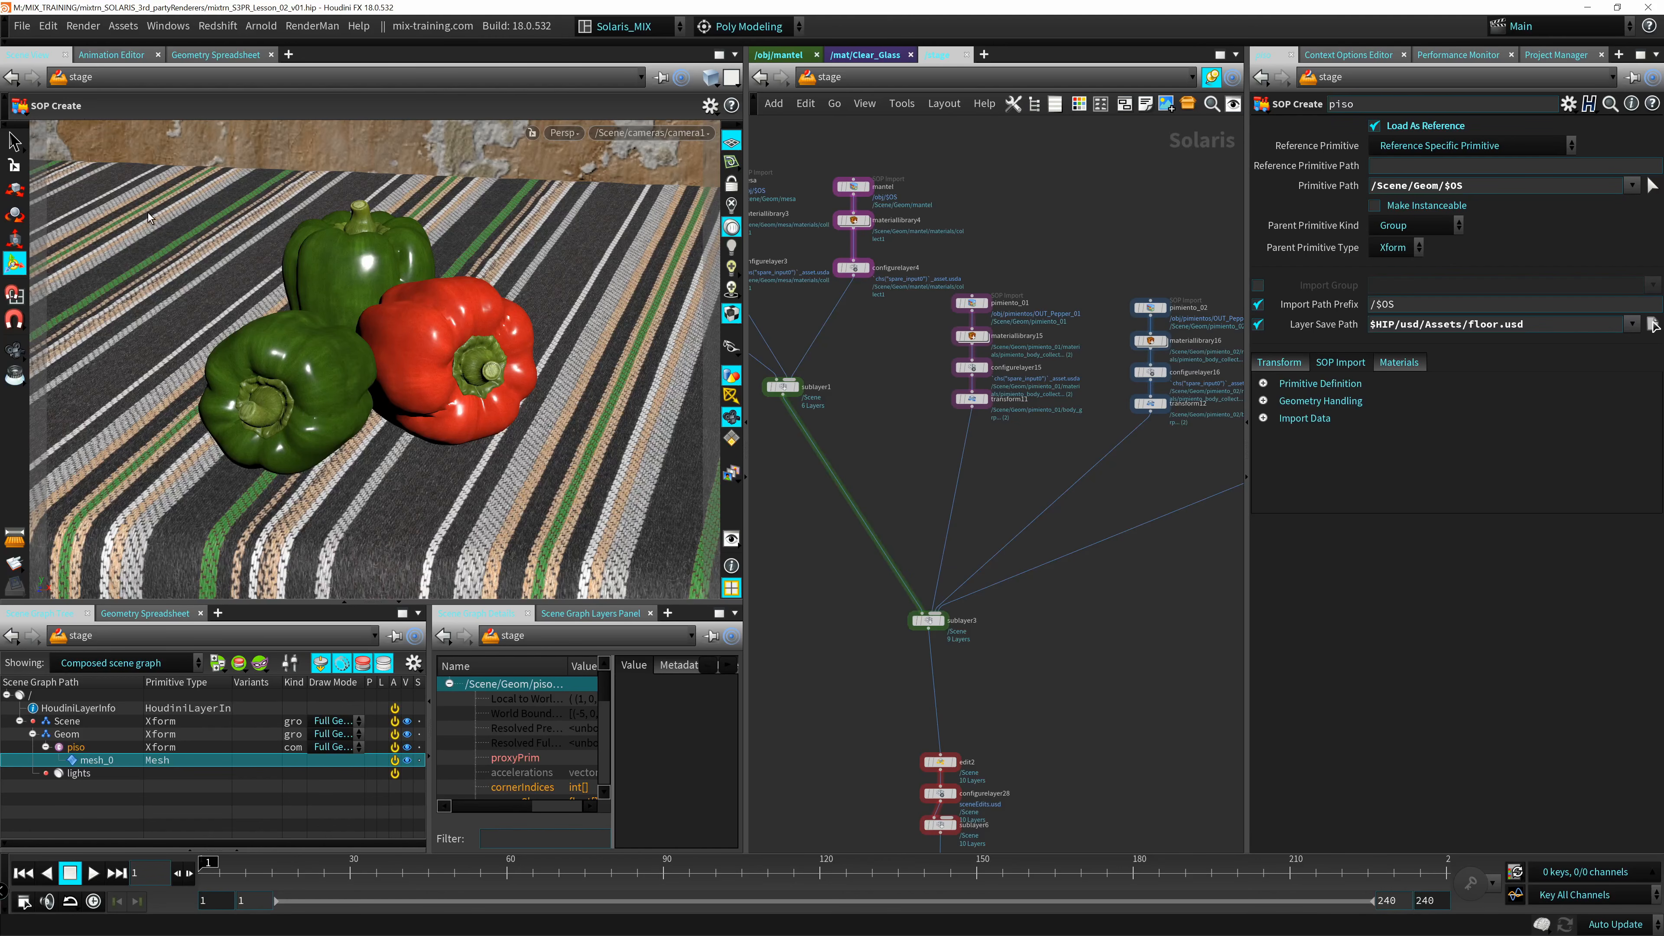
pyautogui.moveTo(890, 168); pyautogui.dragTo(952, 223, button='middle')
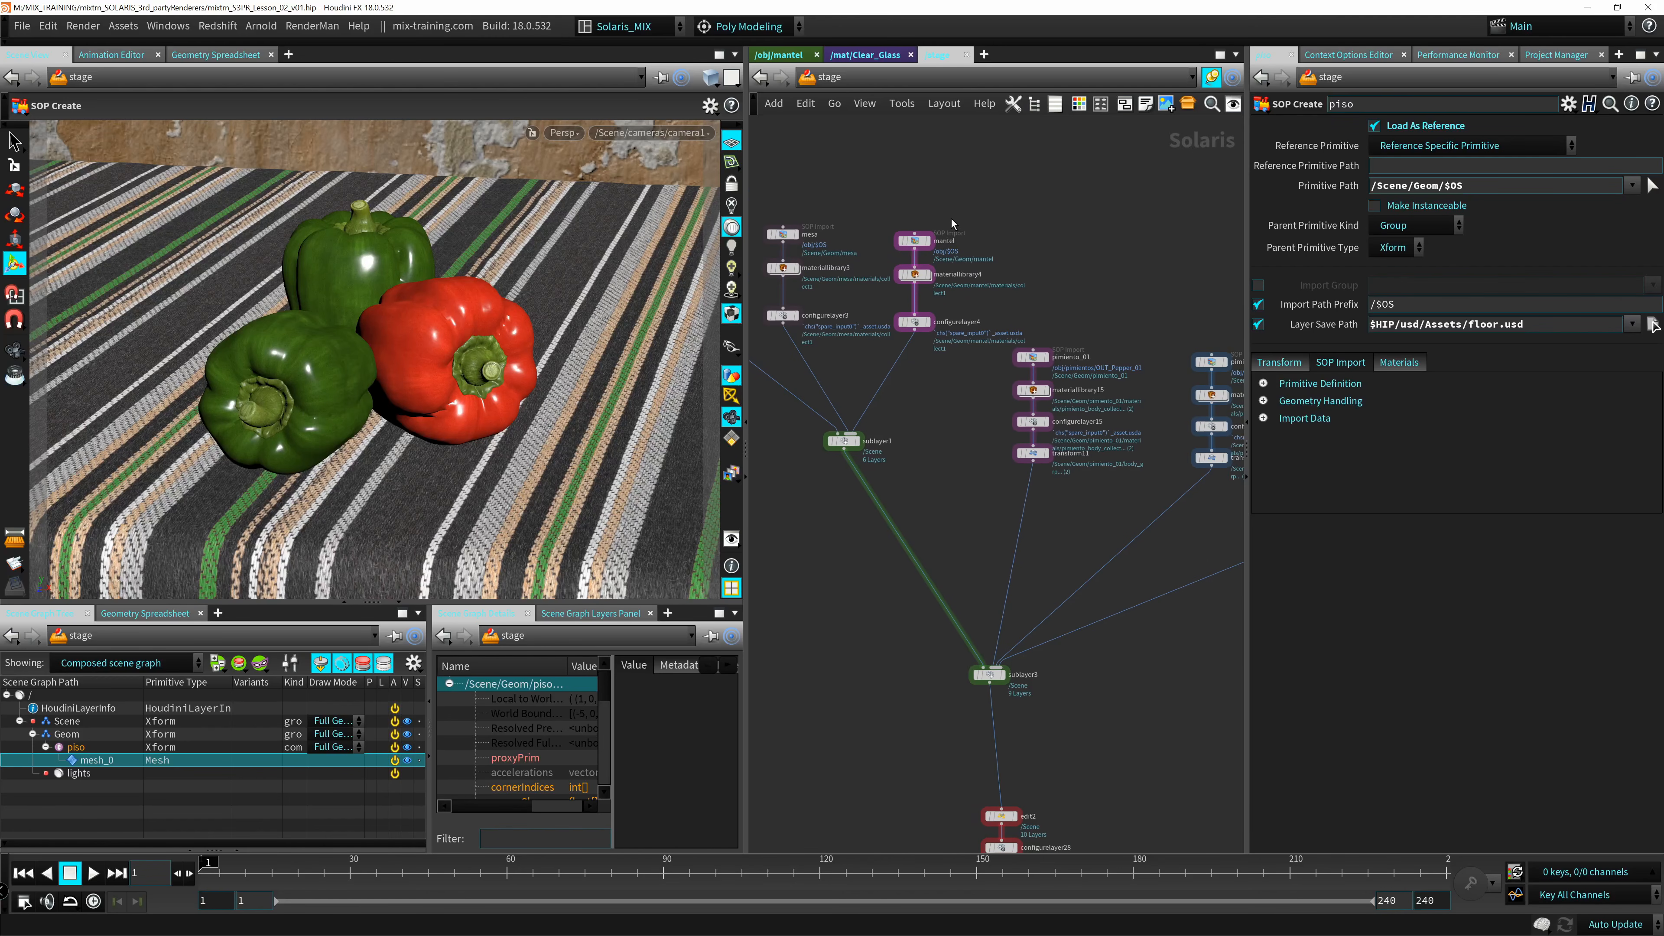
pyautogui.moveTo(956, 424); pyautogui.dragTo(1023, 293, button='middle')
pyautogui.moveTo(952, 536); pyautogui.dragTo(805, 425, button='middle')
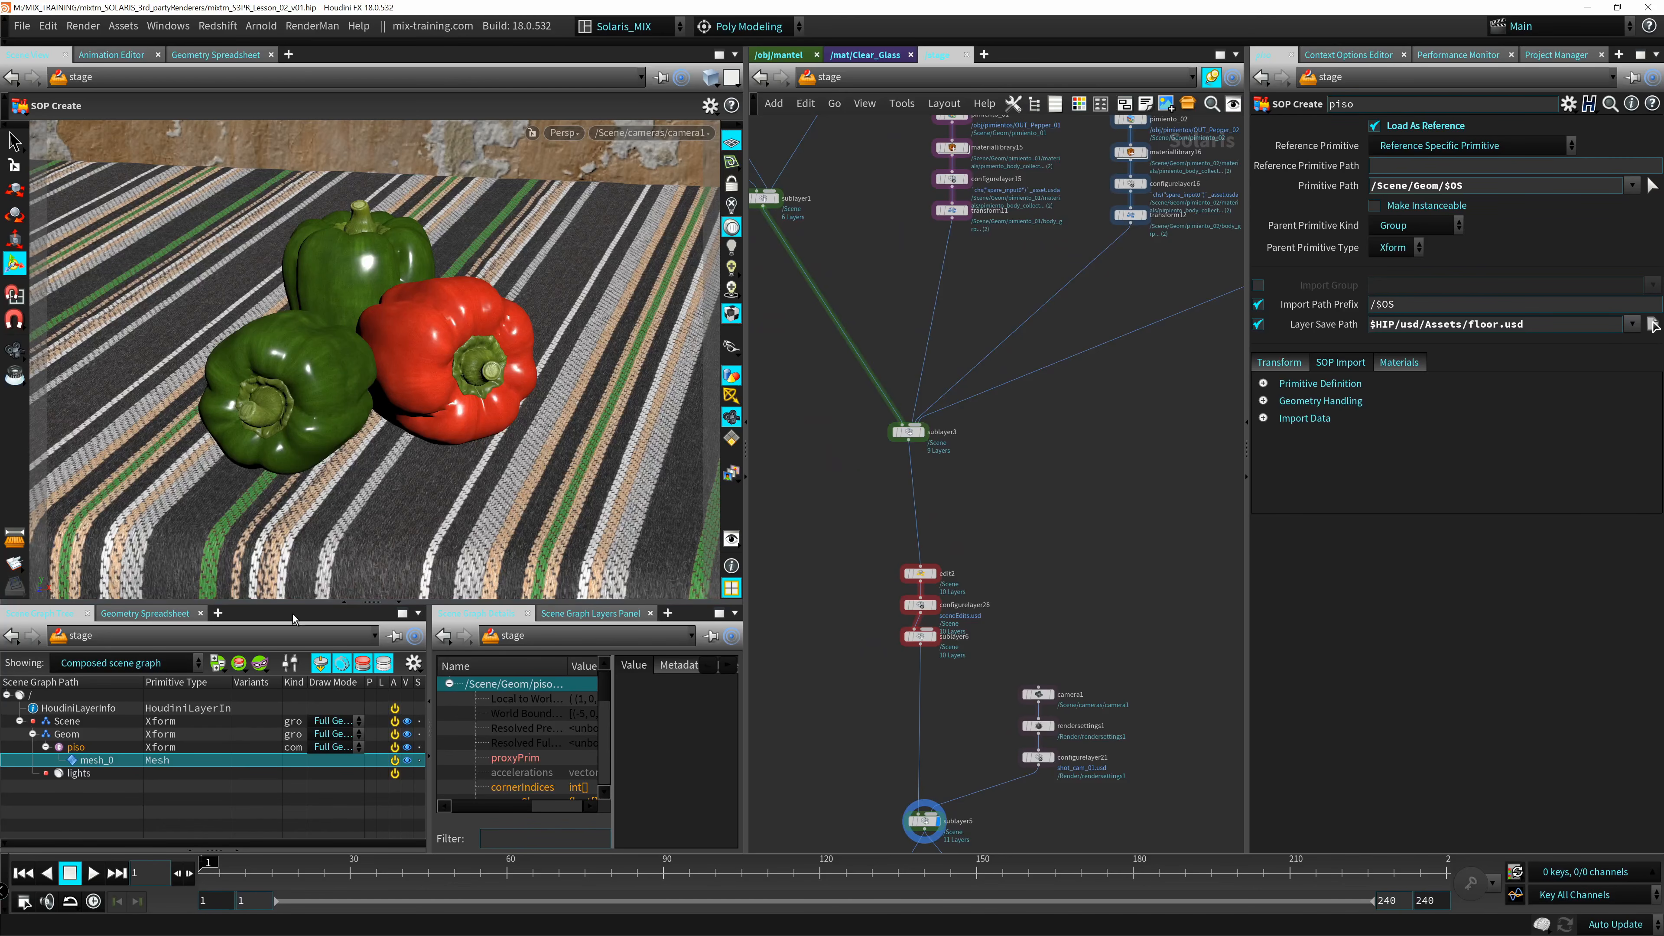
# Compare the layouts by switching to the Solaris desktop and back to Solaris_MIX.
pyautogui.click(633, 36)
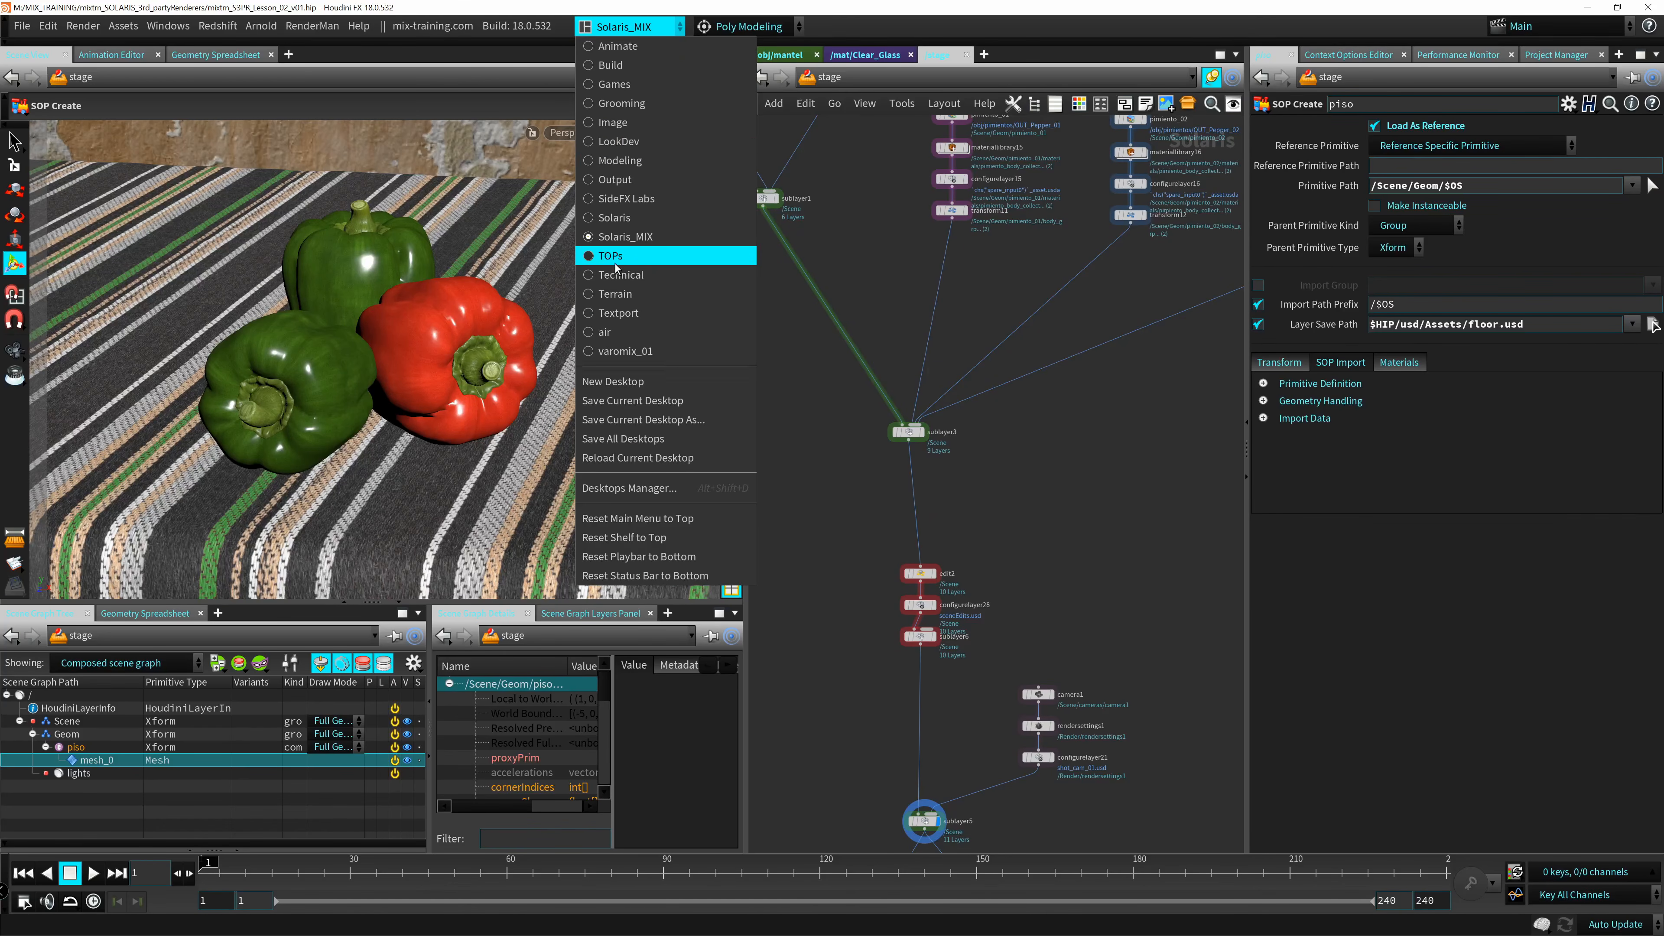
pyautogui.click(616, 217)
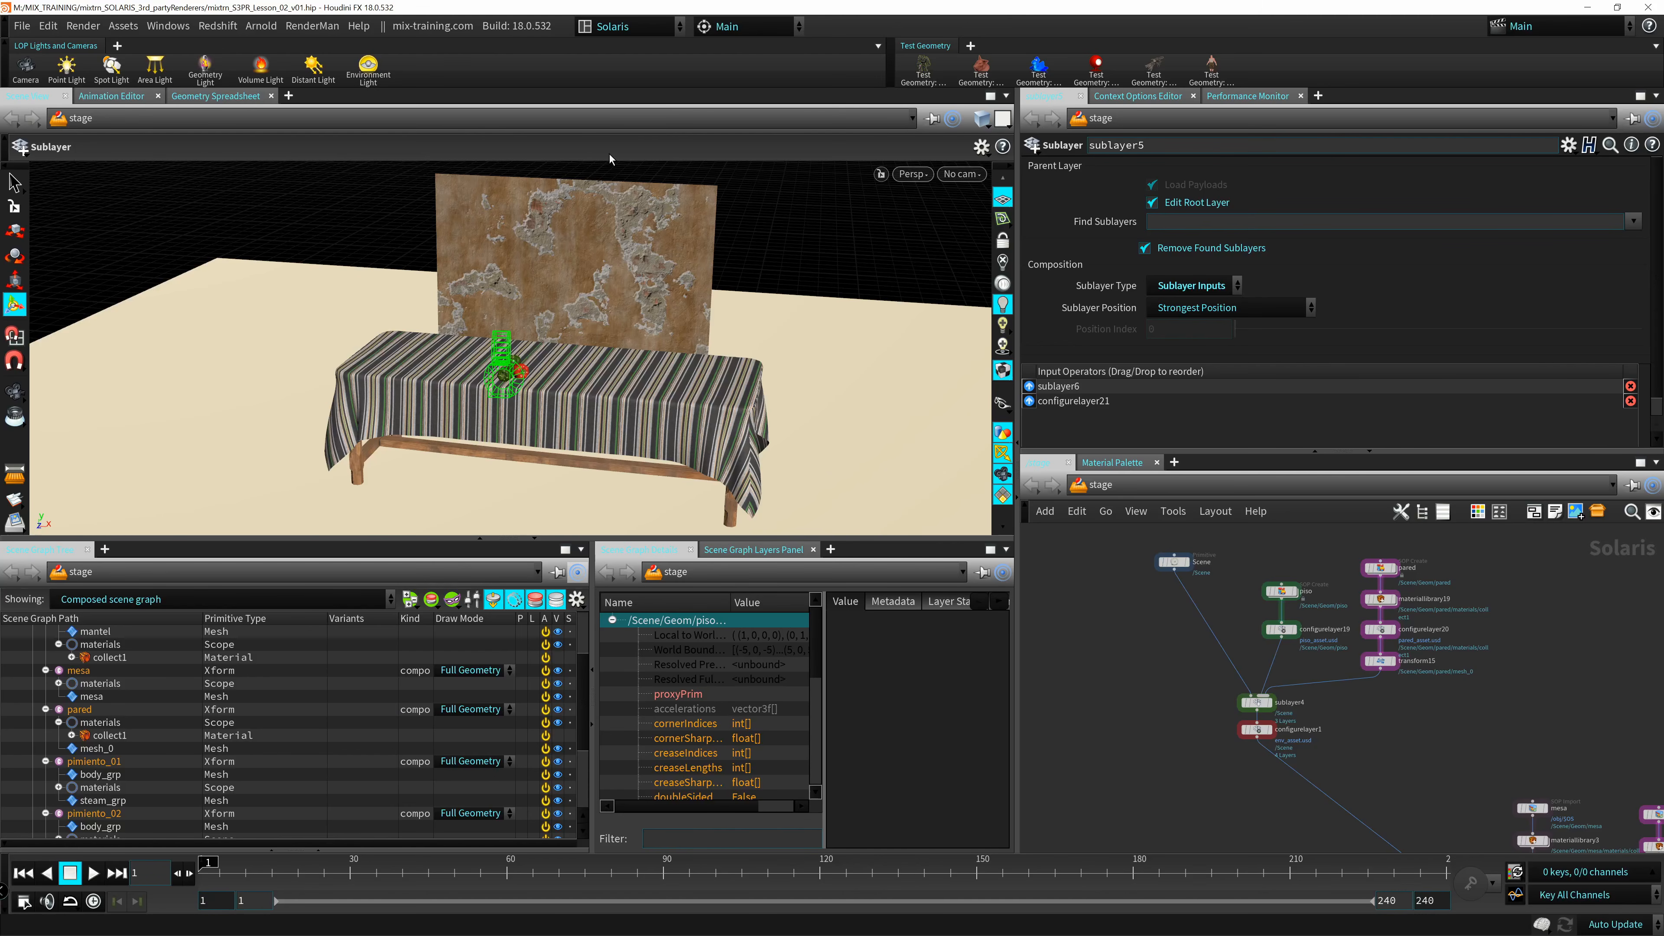
pyautogui.click(671, 30)
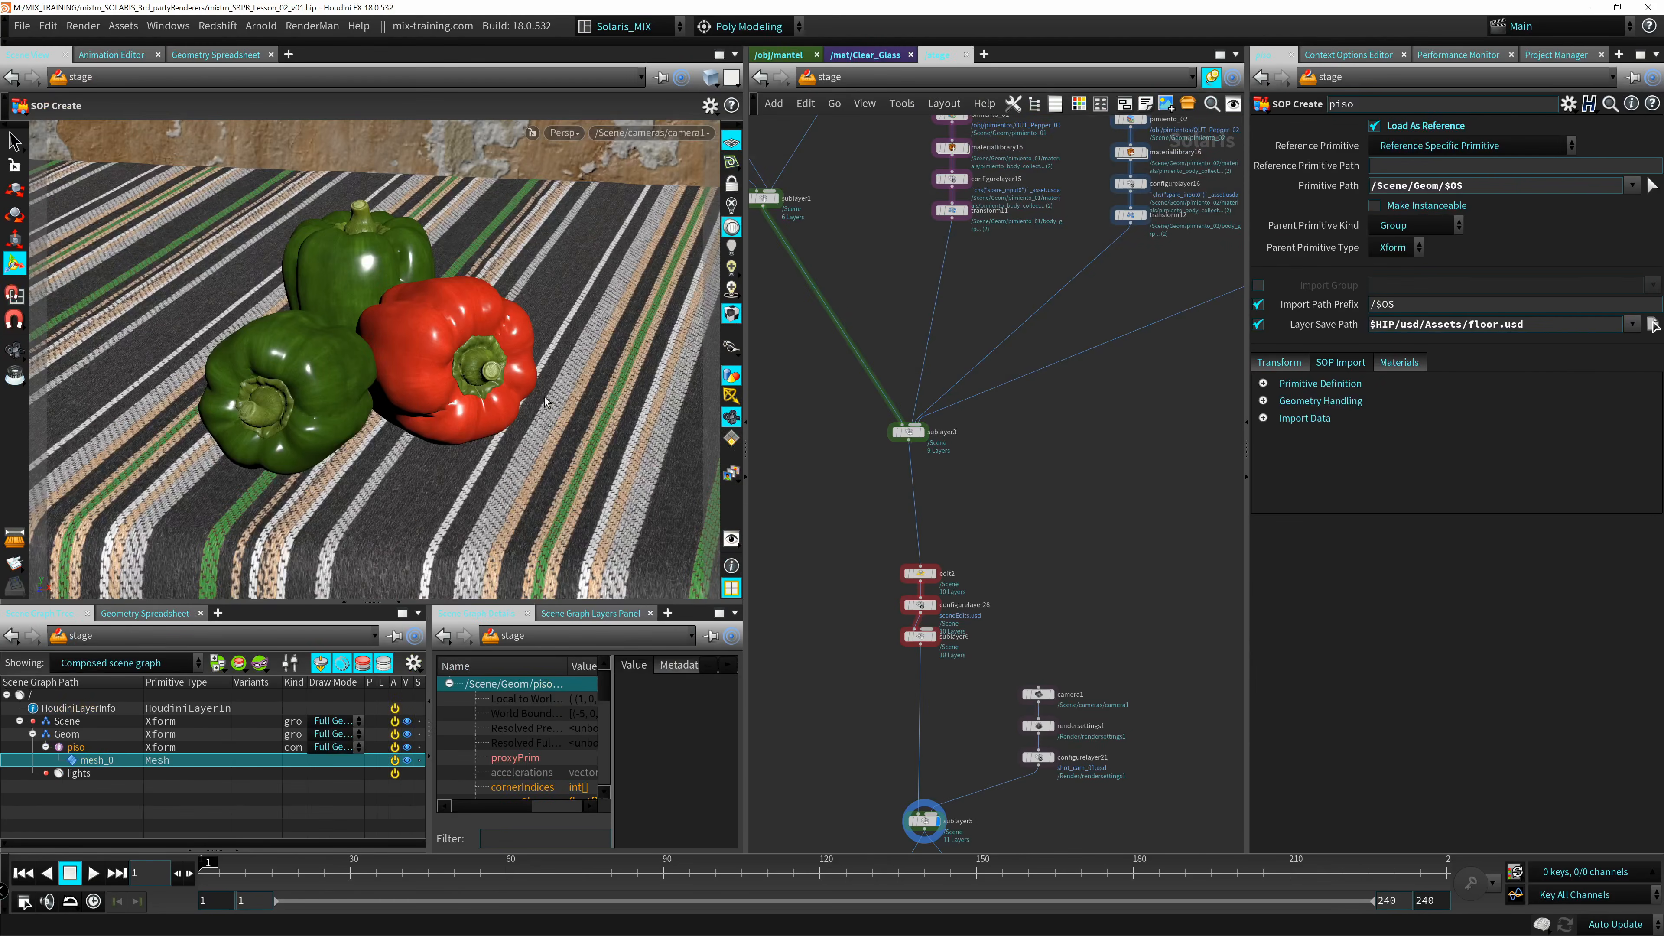
pyautogui.click(648, 228)
# Hide the playbar and select Houdini GL as the viewport renderer.
pyautogui.click(7, 875)
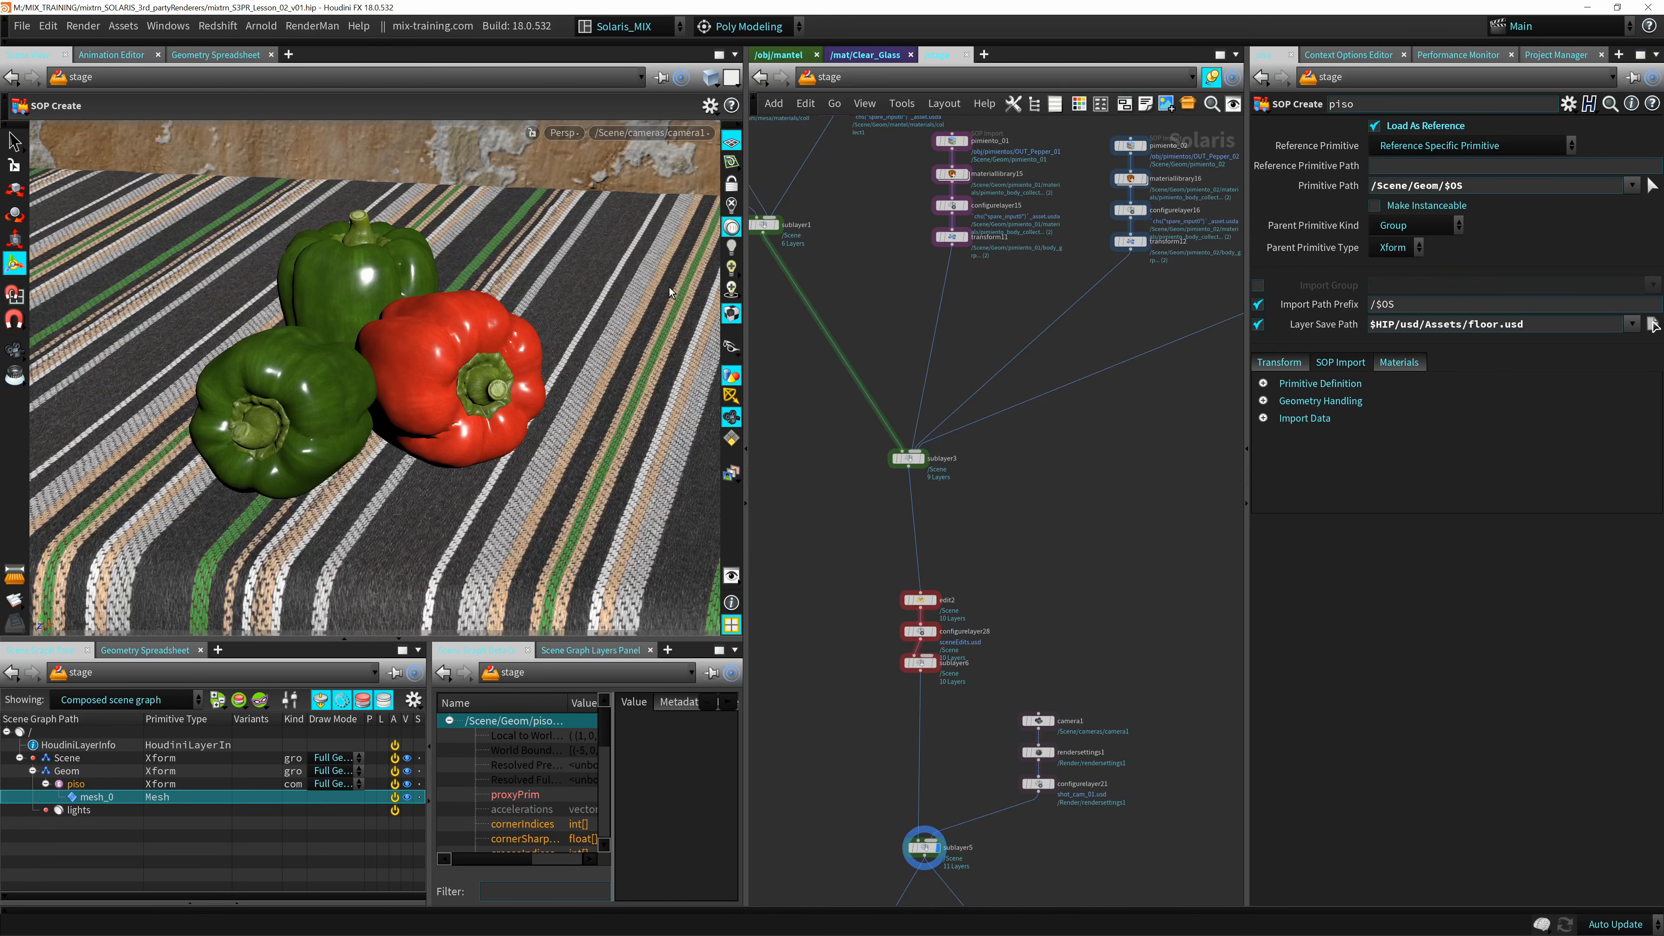
pyautogui.click(550, 135)
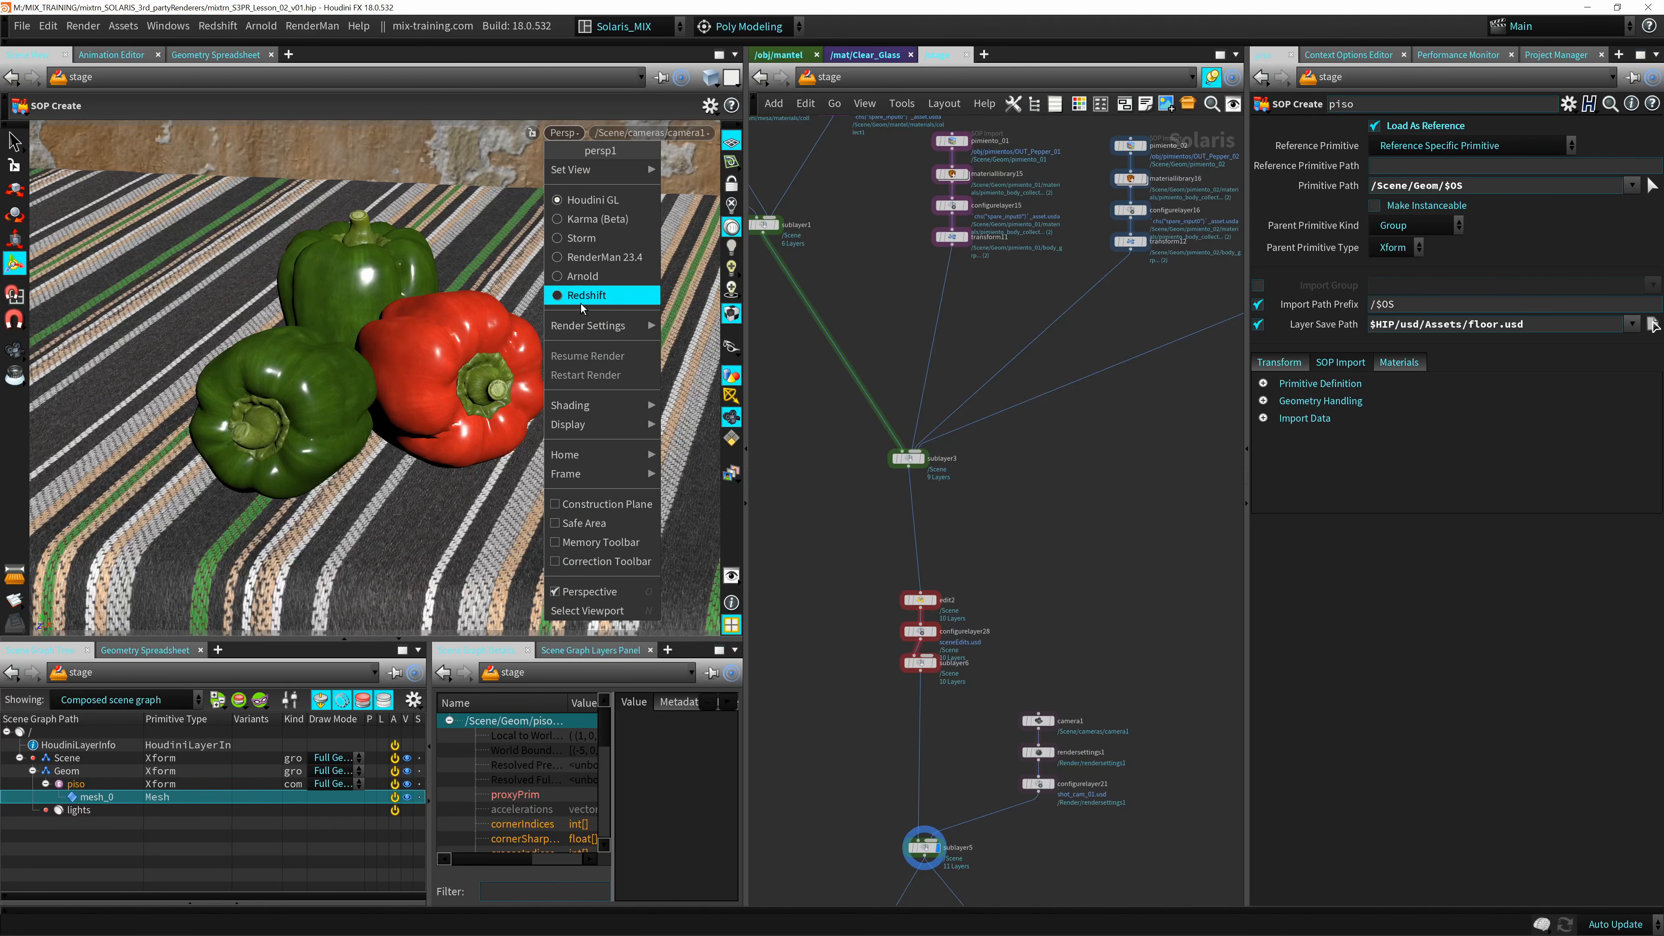
pyautogui.click(591, 201)
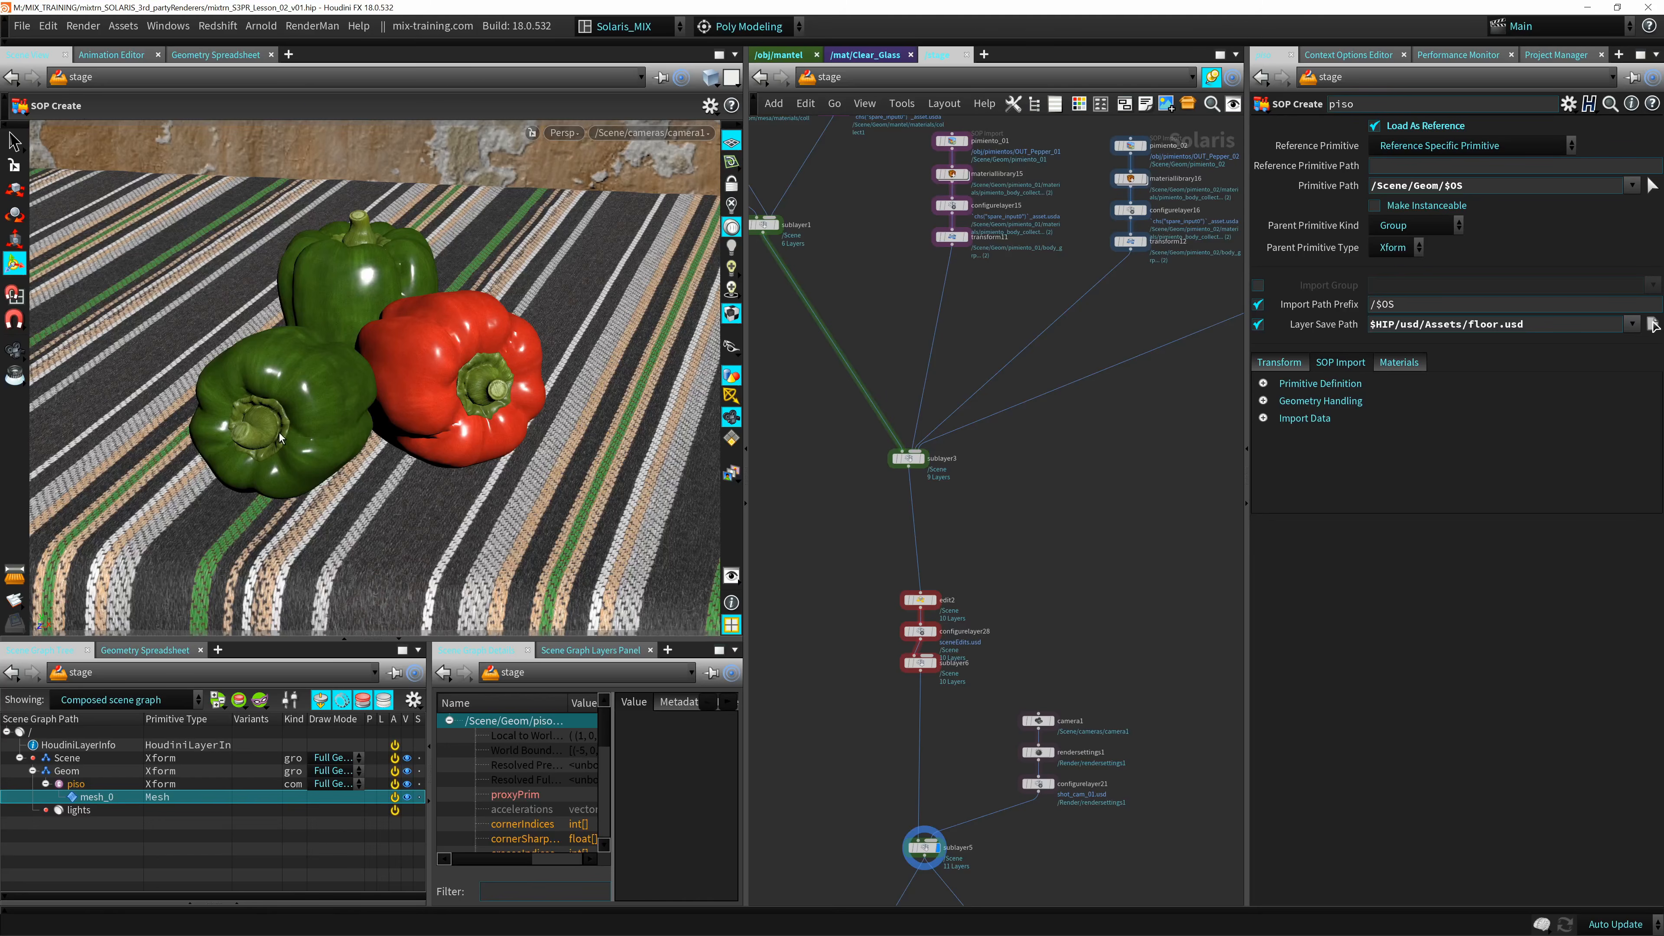
# Examine the peppers and striped tablecloth from several angles and distances in the Houdini GL viewport.
pyautogui.keyDown('alt'); pyautogui.moveTo(345, 361); pyautogui.dragTo(338, 385, button='middle'); pyautogui.keyUp('alt')
pyautogui.moveTo(338, 385)
pyautogui.keyDown('alt'); pyautogui.mouseDown()
pyautogui.moveTo(413, 308)
pyautogui.moveTo(352, 368)
pyautogui.mouseUp(); pyautogui.keyUp('alt')
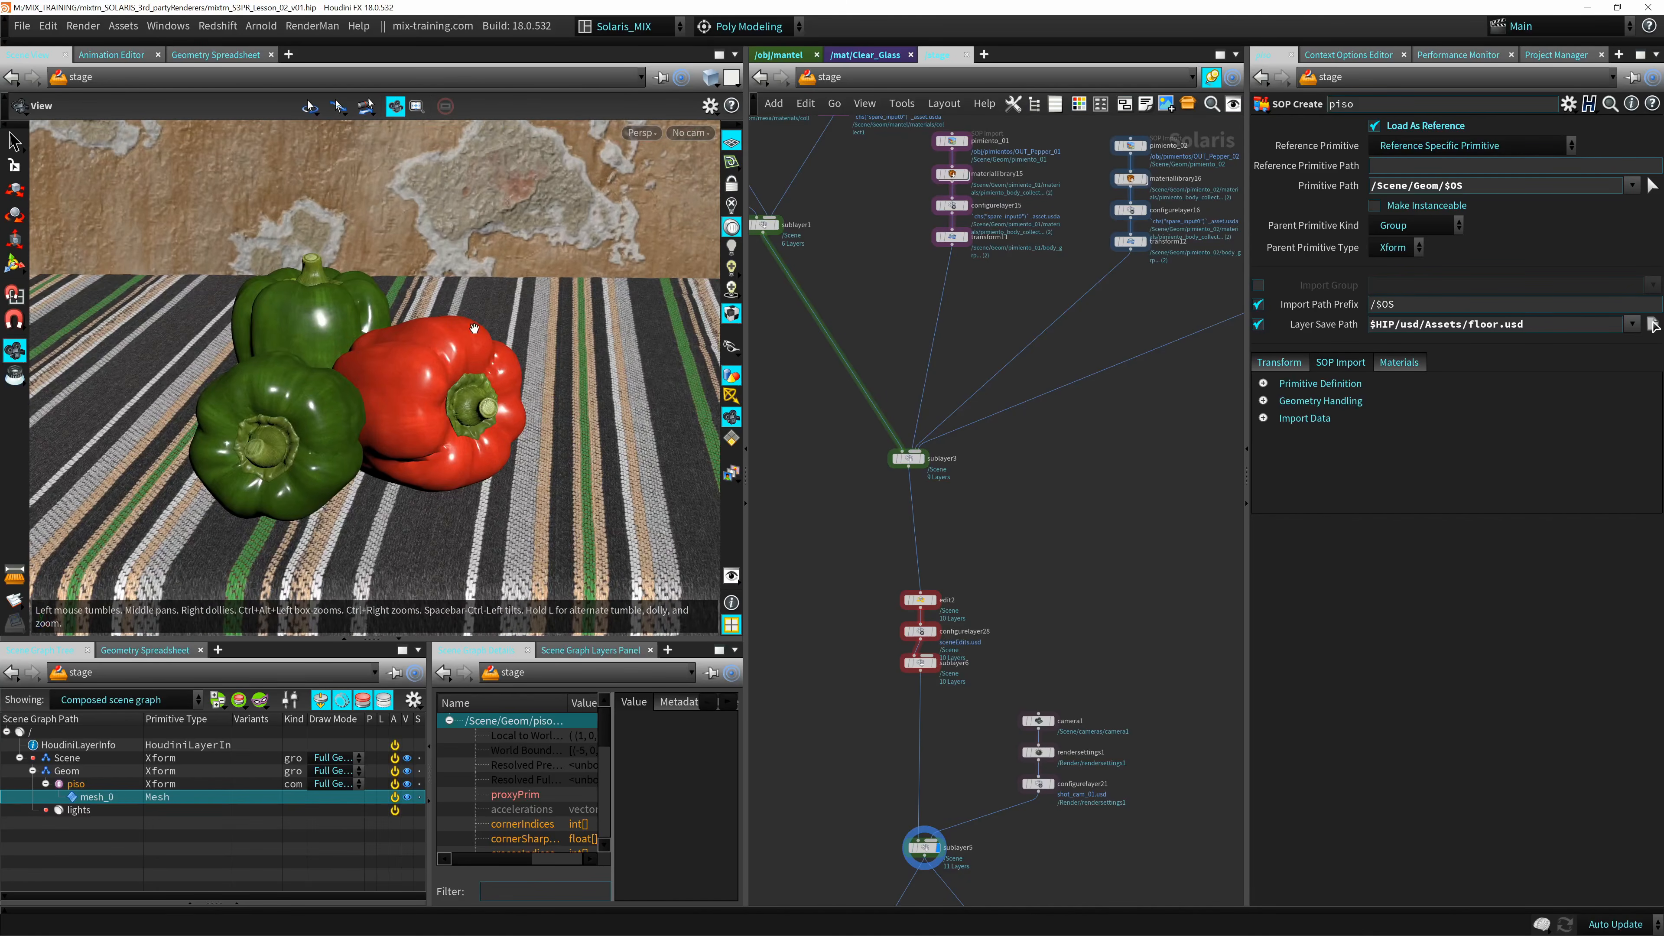
pyautogui.keyDown('alt'); pyautogui.moveTo(352, 368); pyautogui.dragTo(289, 348, button='right'); pyautogui.keyUp('alt')
pyautogui.keyDown('alt'); pyautogui.moveTo(307, 367); pyautogui.dragTo(417, 375); pyautogui.keyUp('alt')
pyautogui.press('Return')
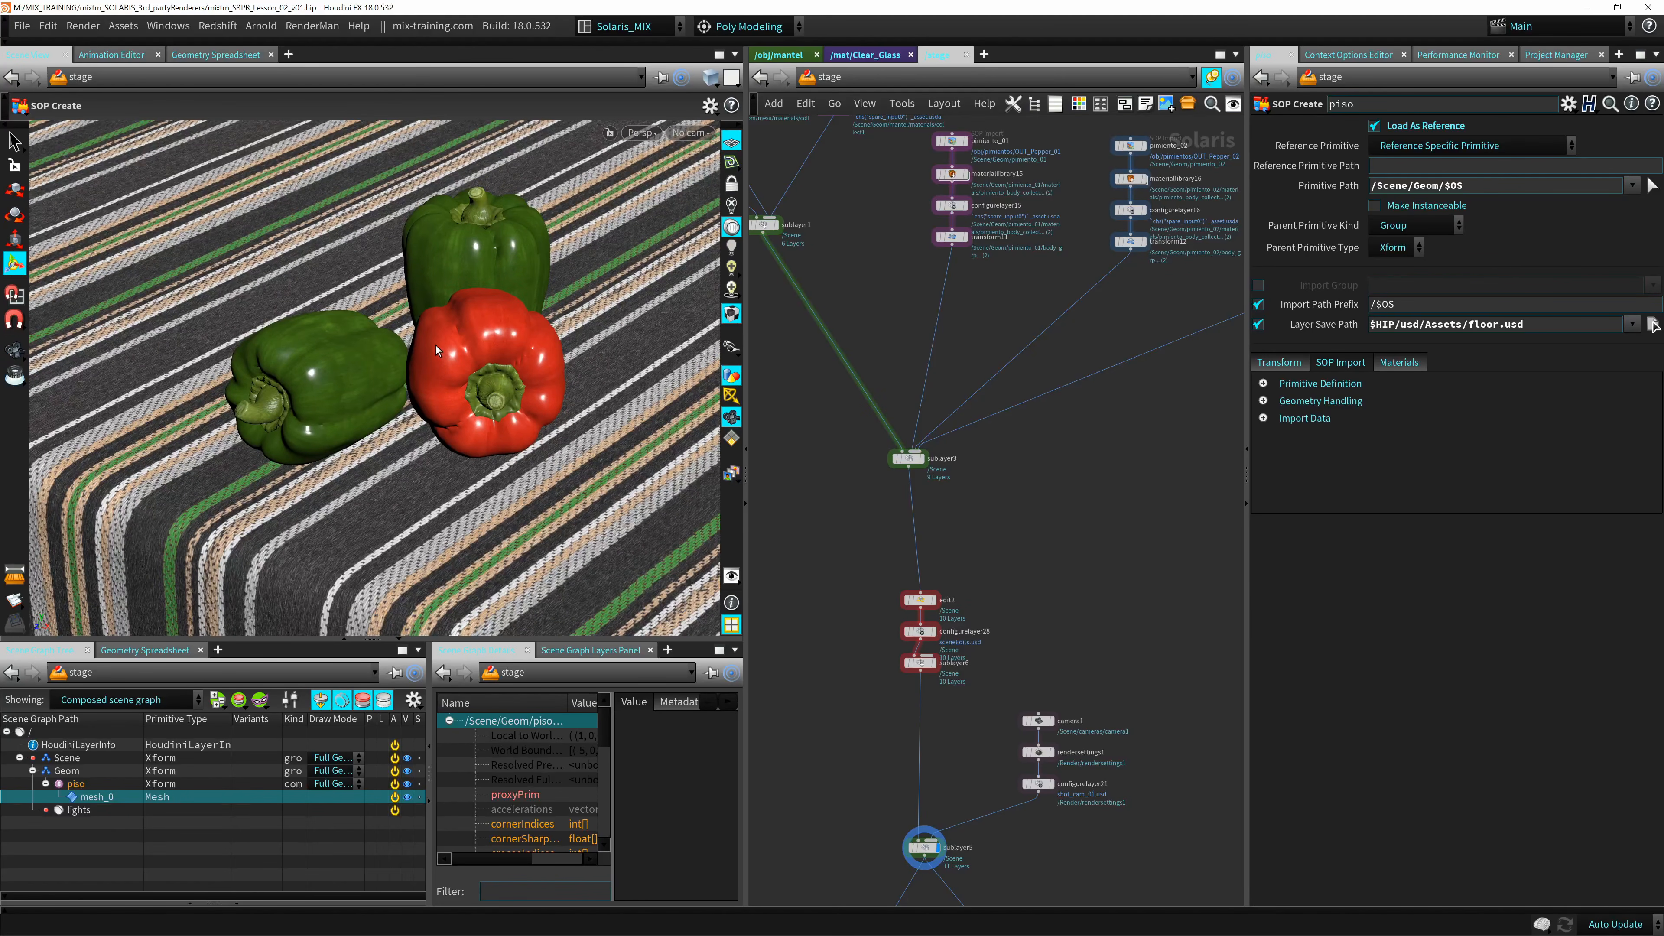
pyautogui.press('Escape')
pyautogui.moveTo(435, 345); pyautogui.dragTo(262, 429)
pyautogui.moveTo(262, 429); pyautogui.dragTo(239, 447, button='right')
pyautogui.moveTo(240, 447); pyautogui.dragTo(315, 438)
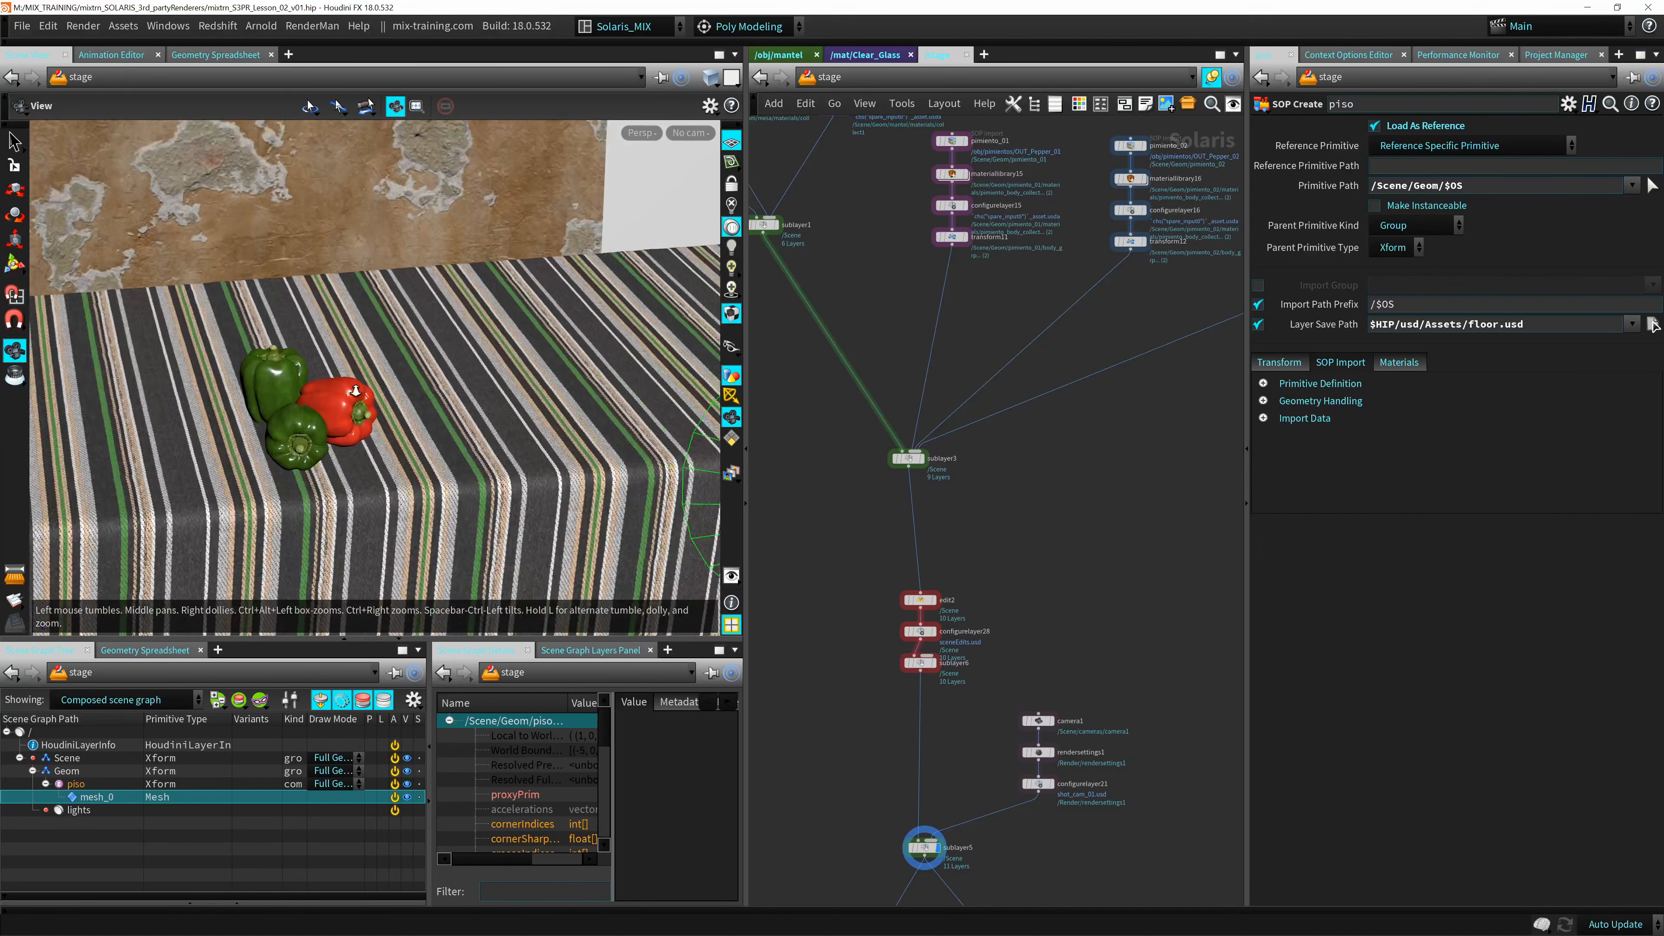
pyautogui.keyDown('alt'); pyautogui.moveTo(316, 438); pyautogui.dragTo(367, 409, button='right'); pyautogui.keyUp('alt')
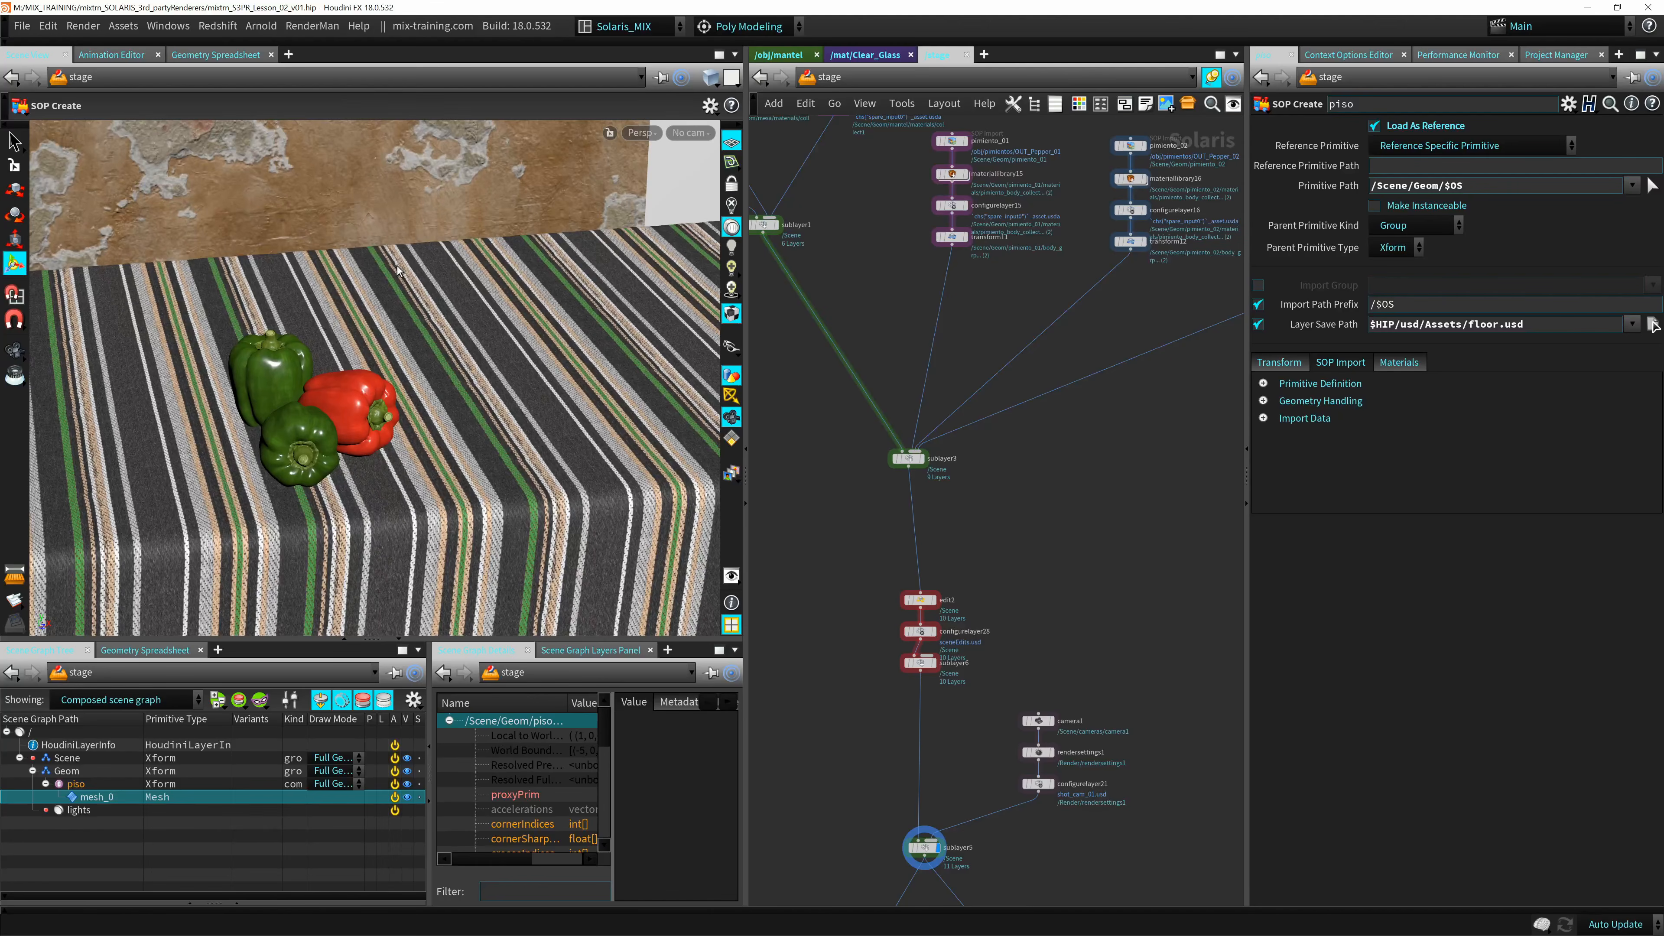
pyautogui.click(639, 132)
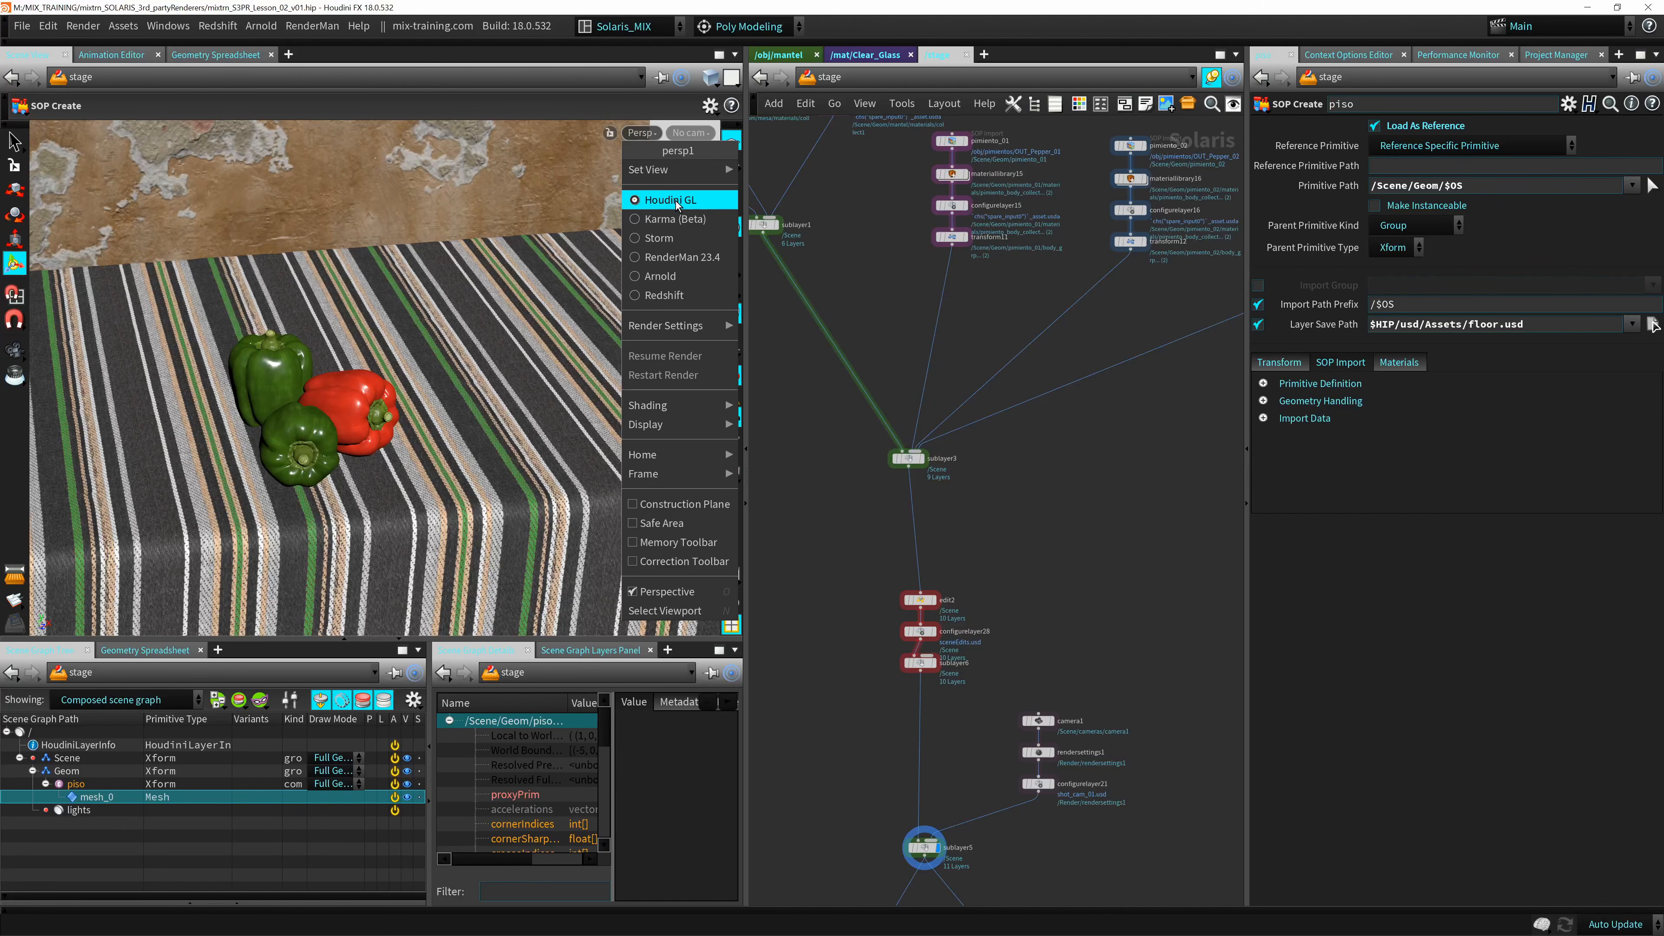
pyautogui.click(411, 215)
pyautogui.keyDown('alt'); pyautogui.moveTo(305, 387); pyautogui.dragTo(367, 359, button='middle'); pyautogui.keyUp('alt')
pyautogui.keyDown('alt'); pyautogui.moveTo(344, 357); pyautogui.dragTo(492, 322, button='right'); pyautogui.keyUp('alt')
pyautogui.keyDown('alt'); pyautogui.moveTo(473, 413); pyautogui.dragTo(465, 377); pyautogui.keyUp('alt')
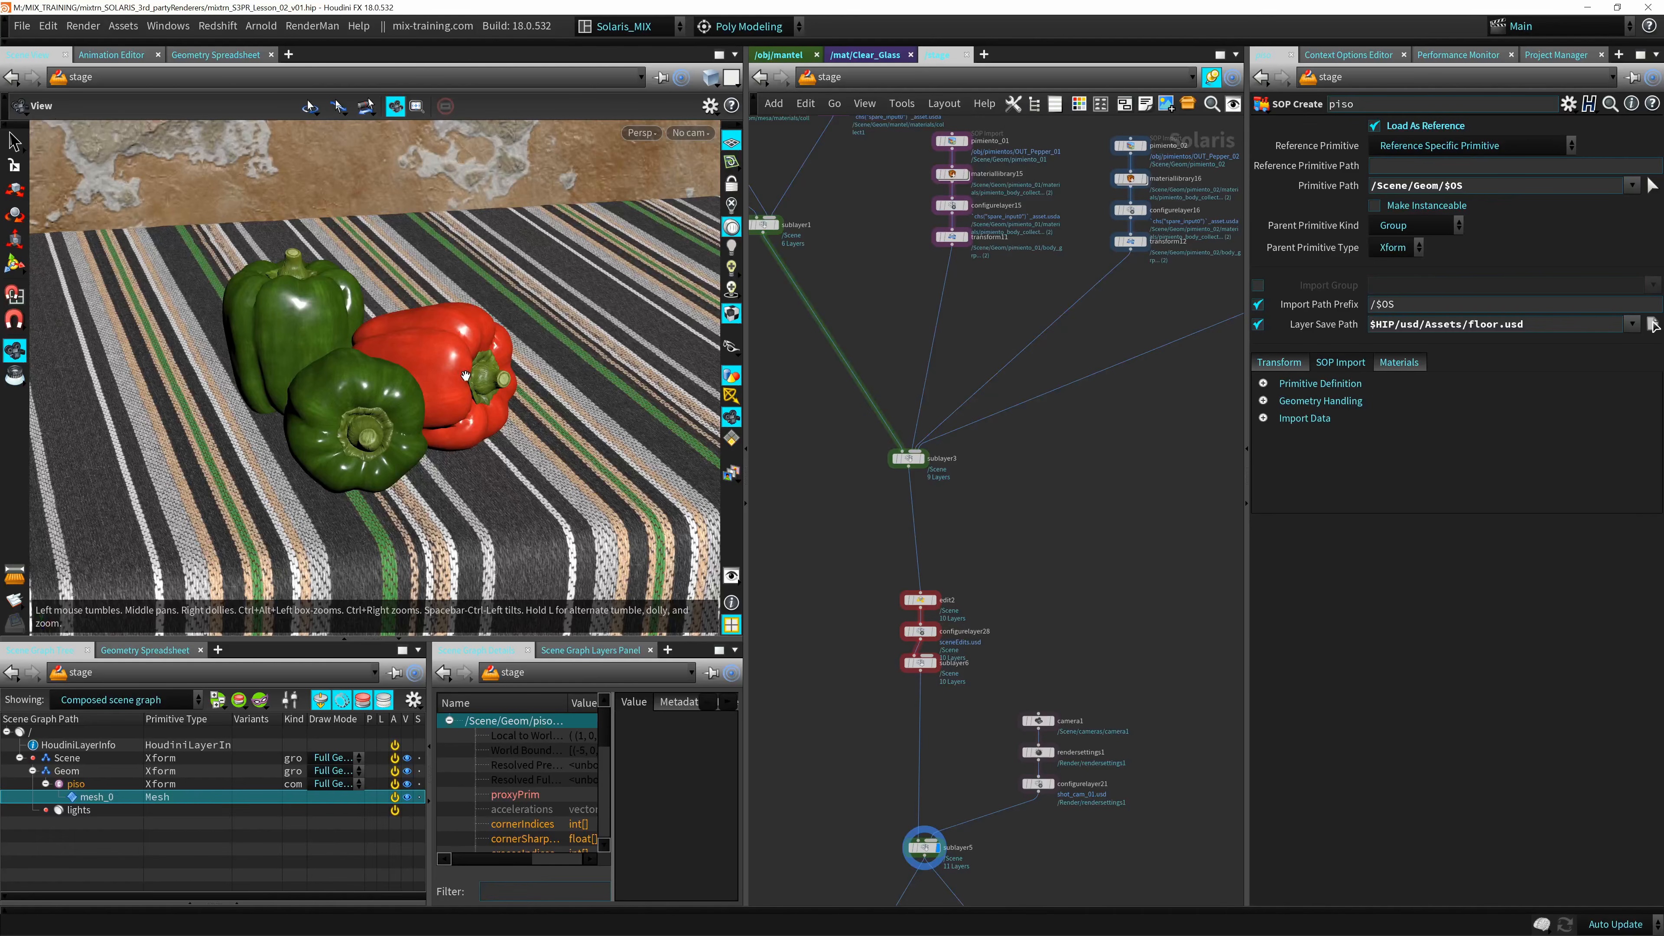
pyautogui.keyDown('alt'); pyautogui.moveTo(464, 377); pyautogui.dragTo(430, 353, button='middle'); pyautogui.keyUp('alt')
pyautogui.press('Return')
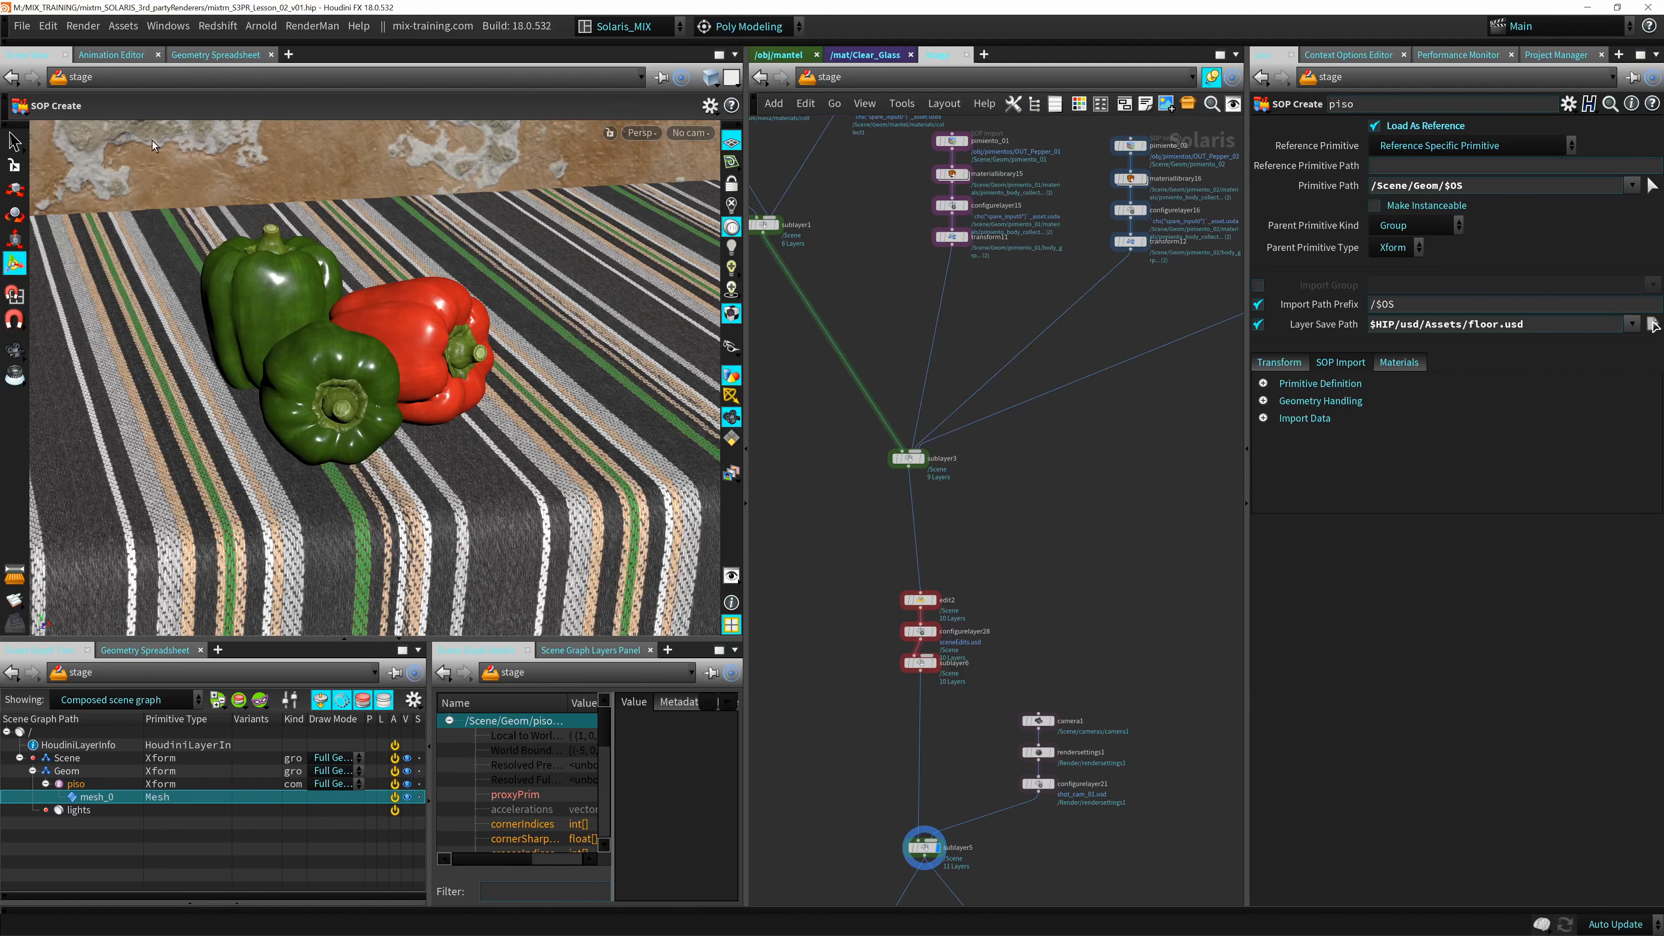
pyautogui.press('Escape')
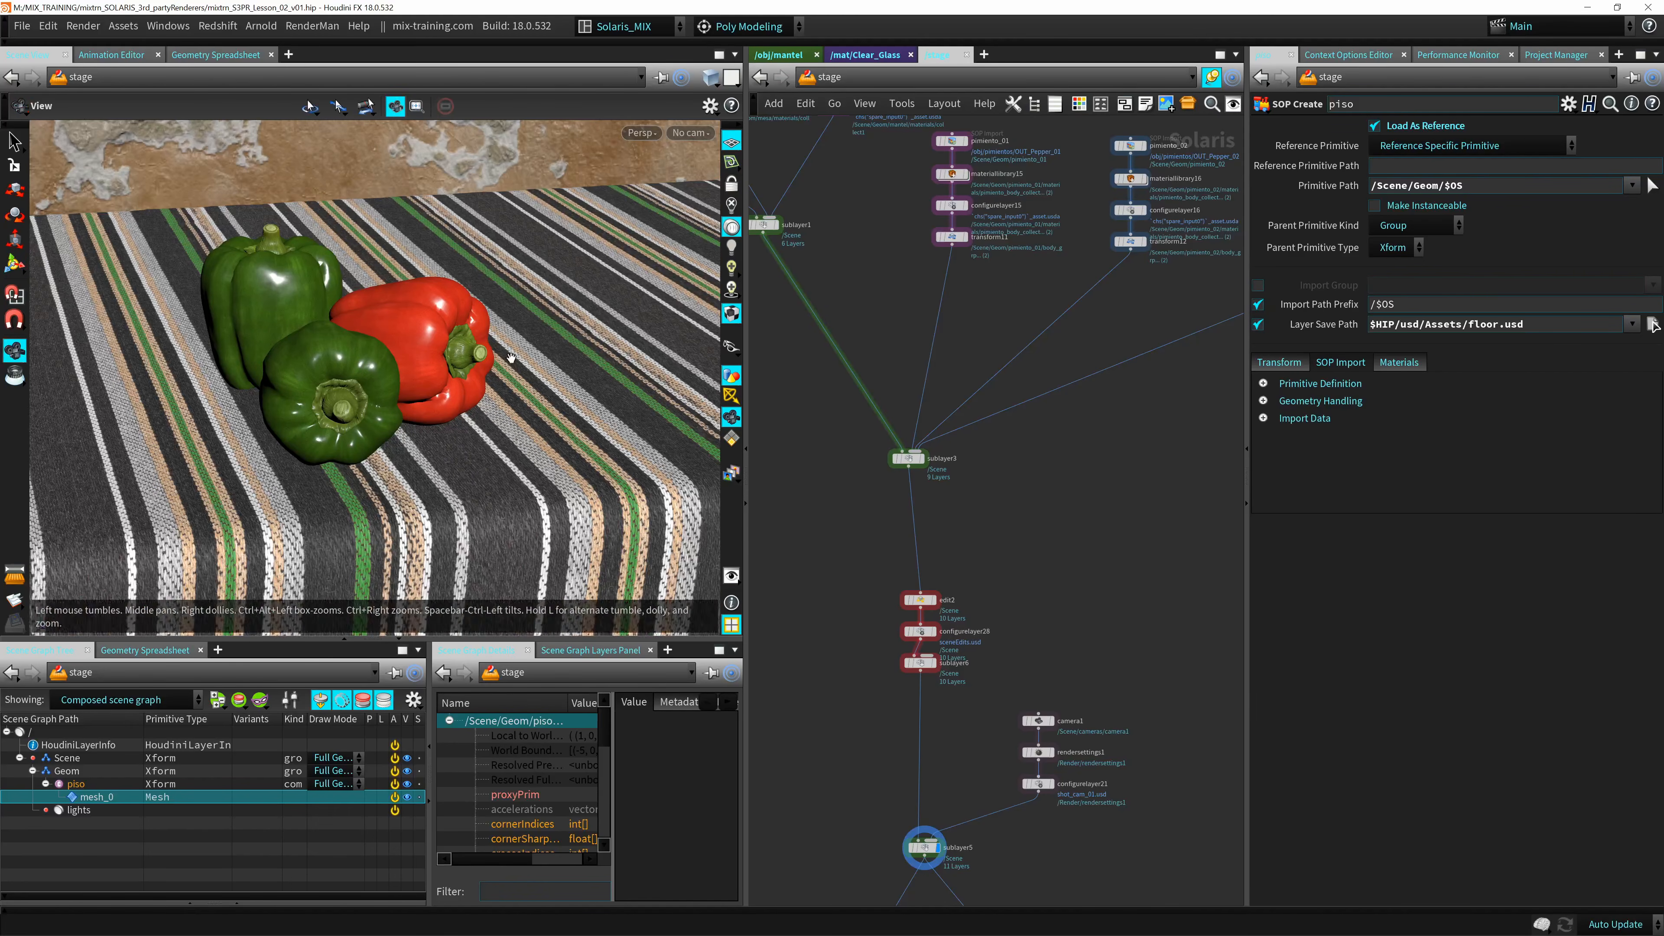
pyautogui.moveTo(433, 367); pyautogui.dragTo(502, 388)
pyautogui.keyDown('alt'); pyautogui.moveTo(455, 403); pyautogui.dragTo(633, 315, button='right'); pyautogui.keyUp('alt')
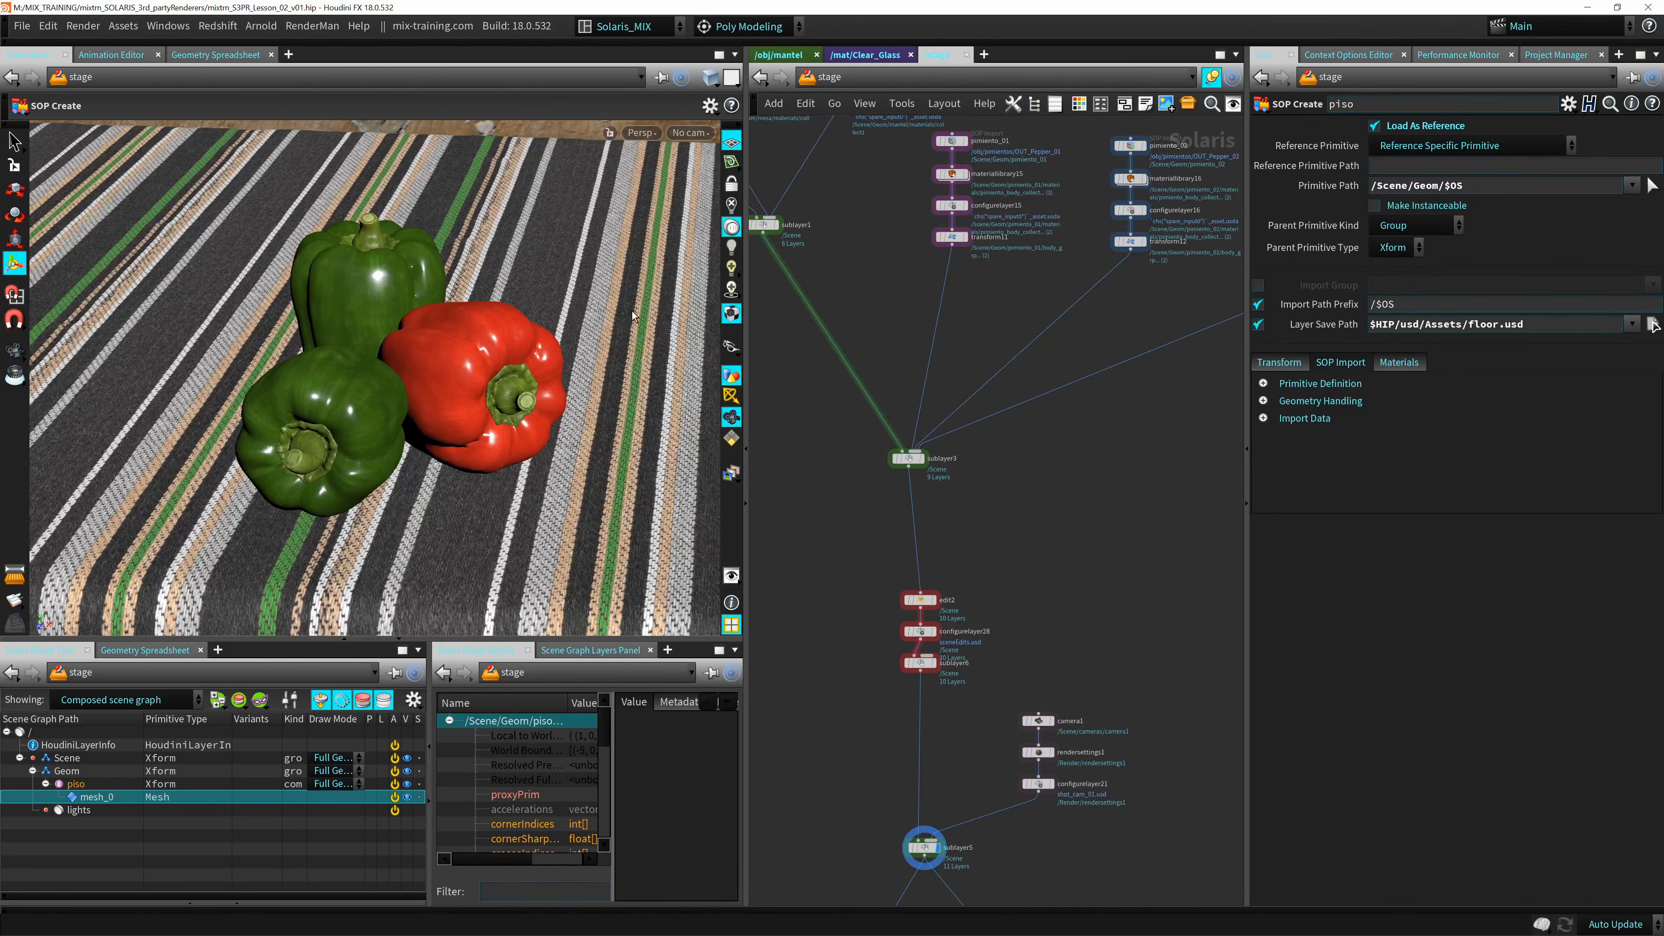
# Set the viewport renderer to Karma (Beta) and view the rendered peppers from another angle.
pyautogui.moveTo(910, 463); pyautogui.dragTo(951, 426, button='middle')
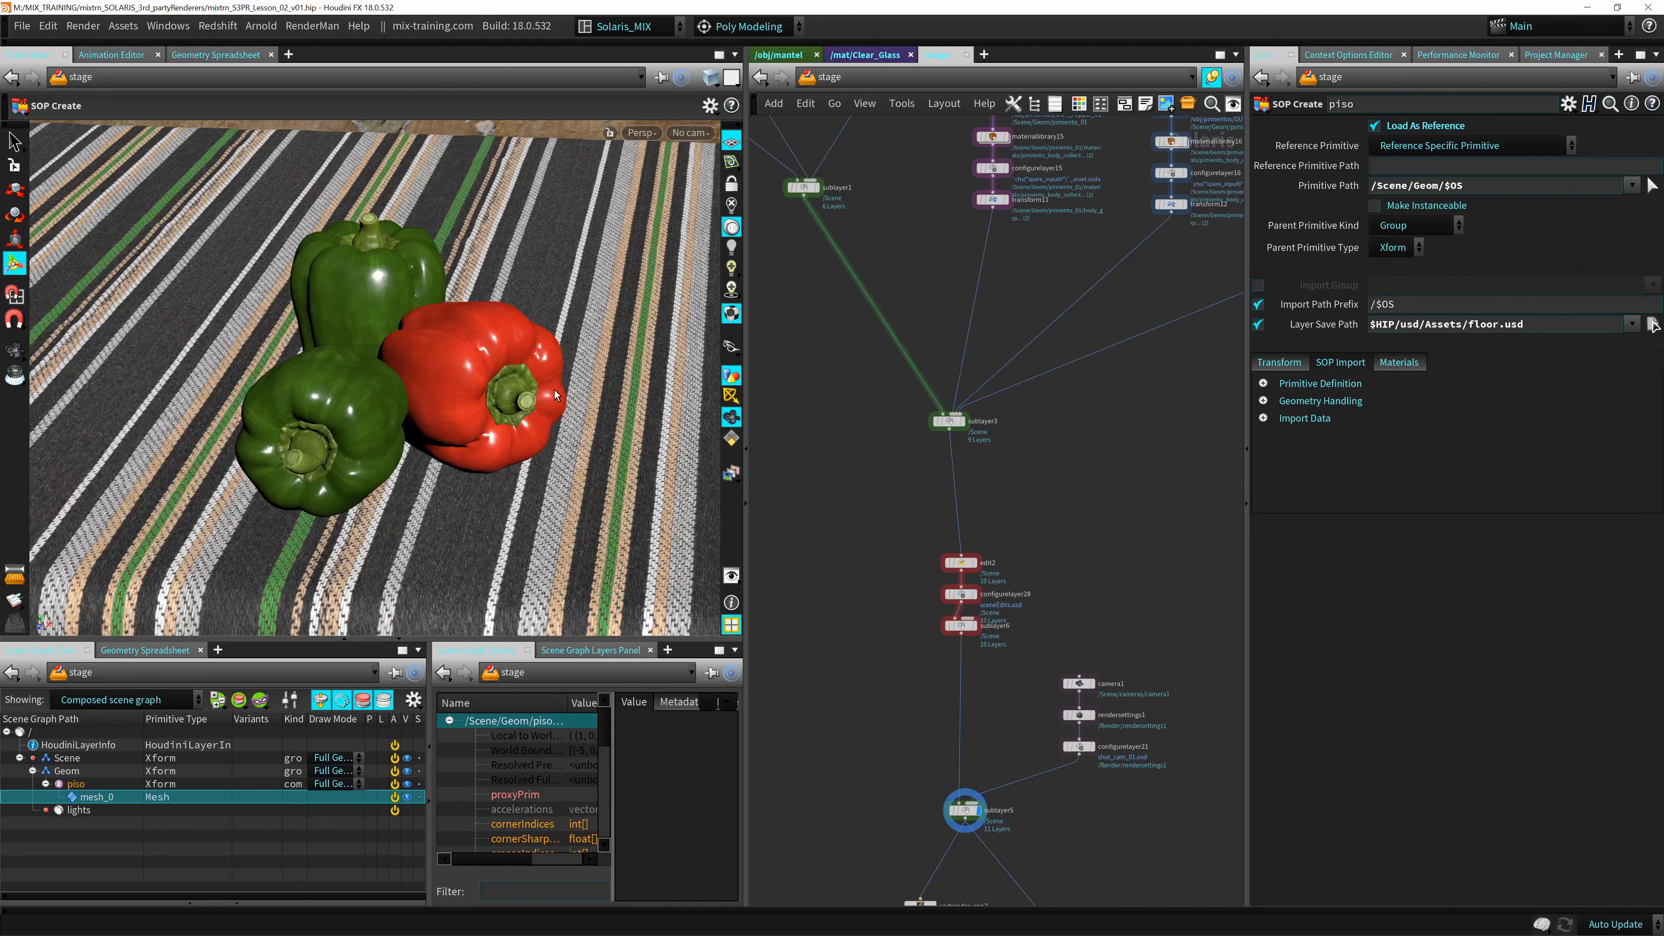
pyautogui.click(641, 134)
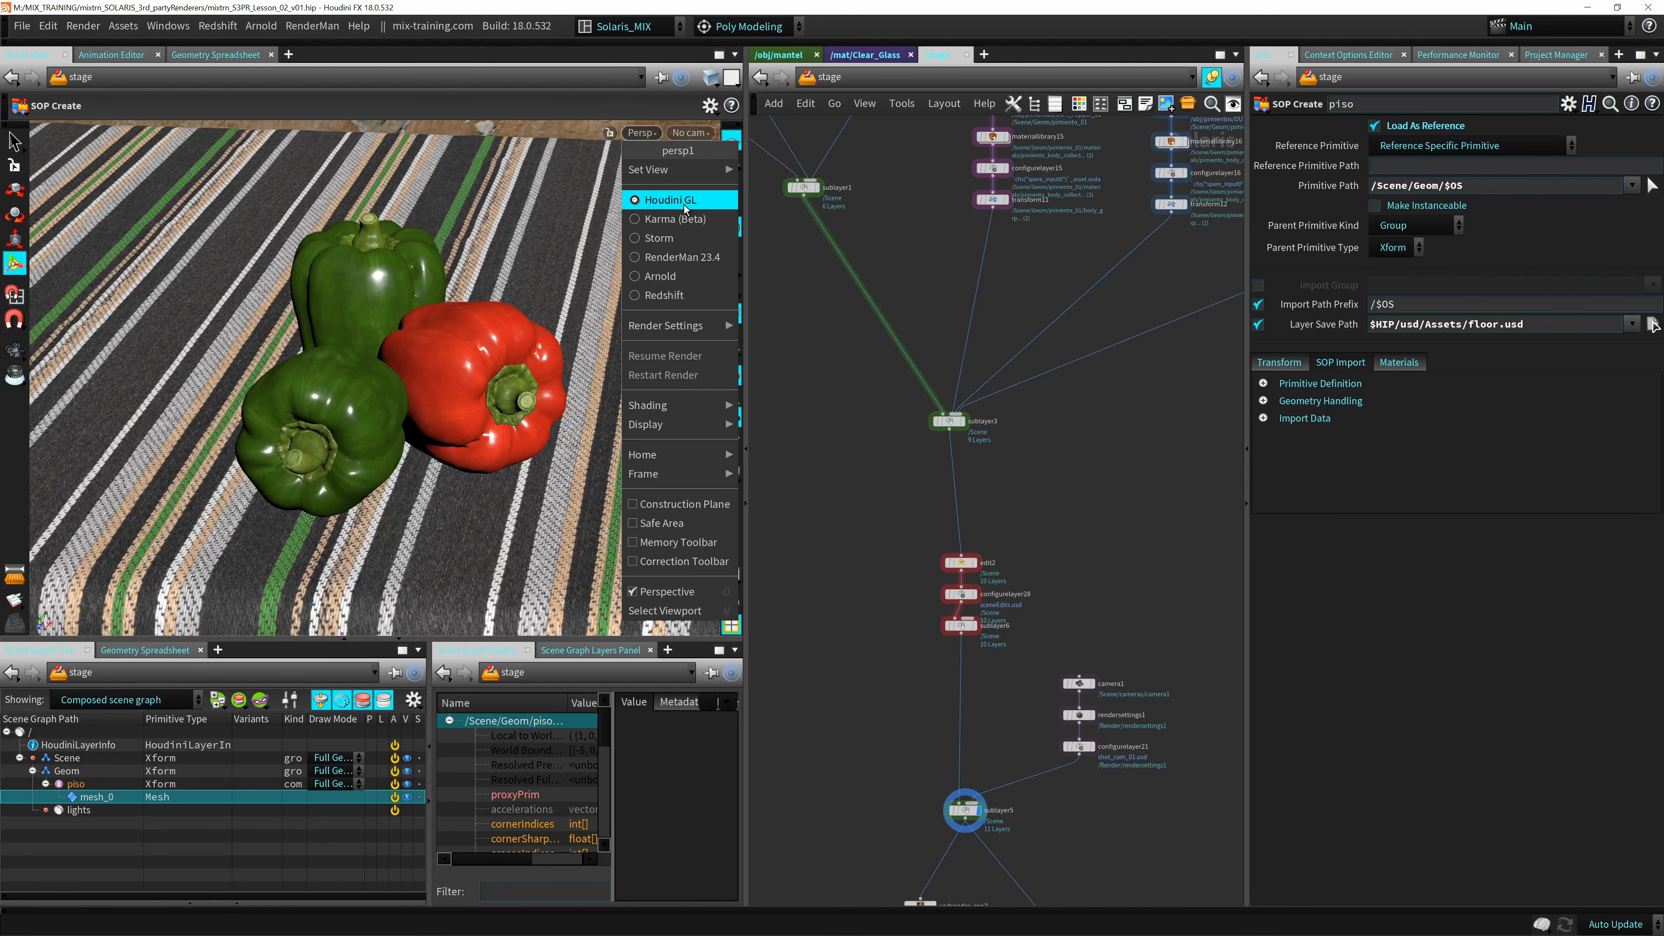
pyautogui.moveTo(686, 174)
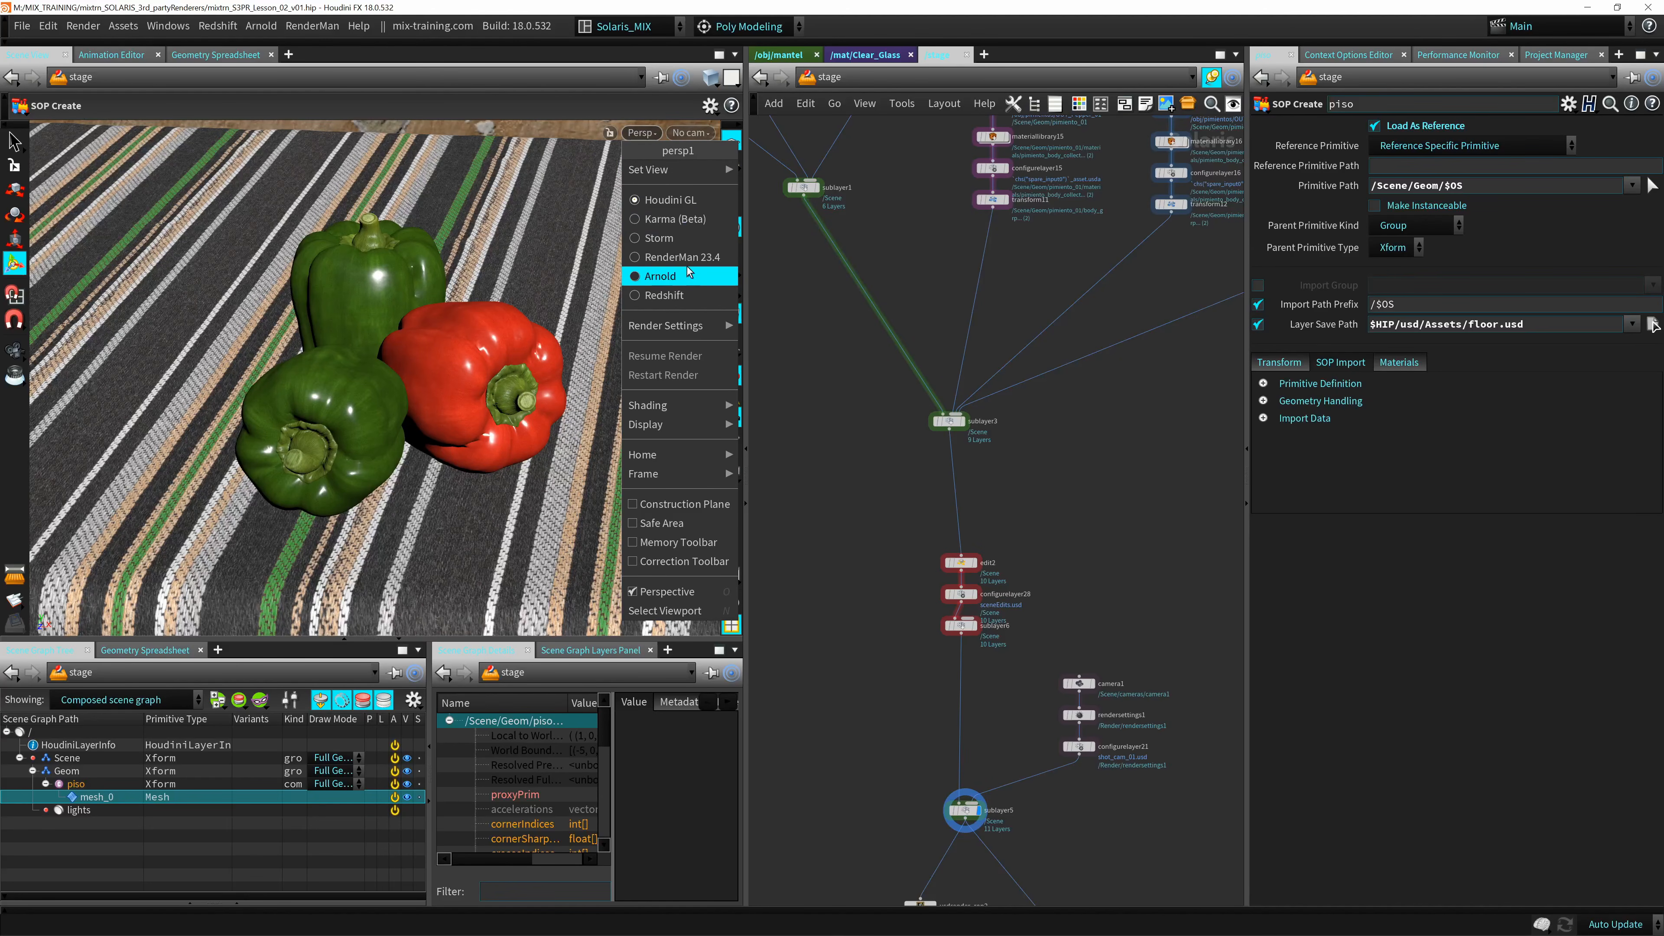
pyautogui.click(684, 223)
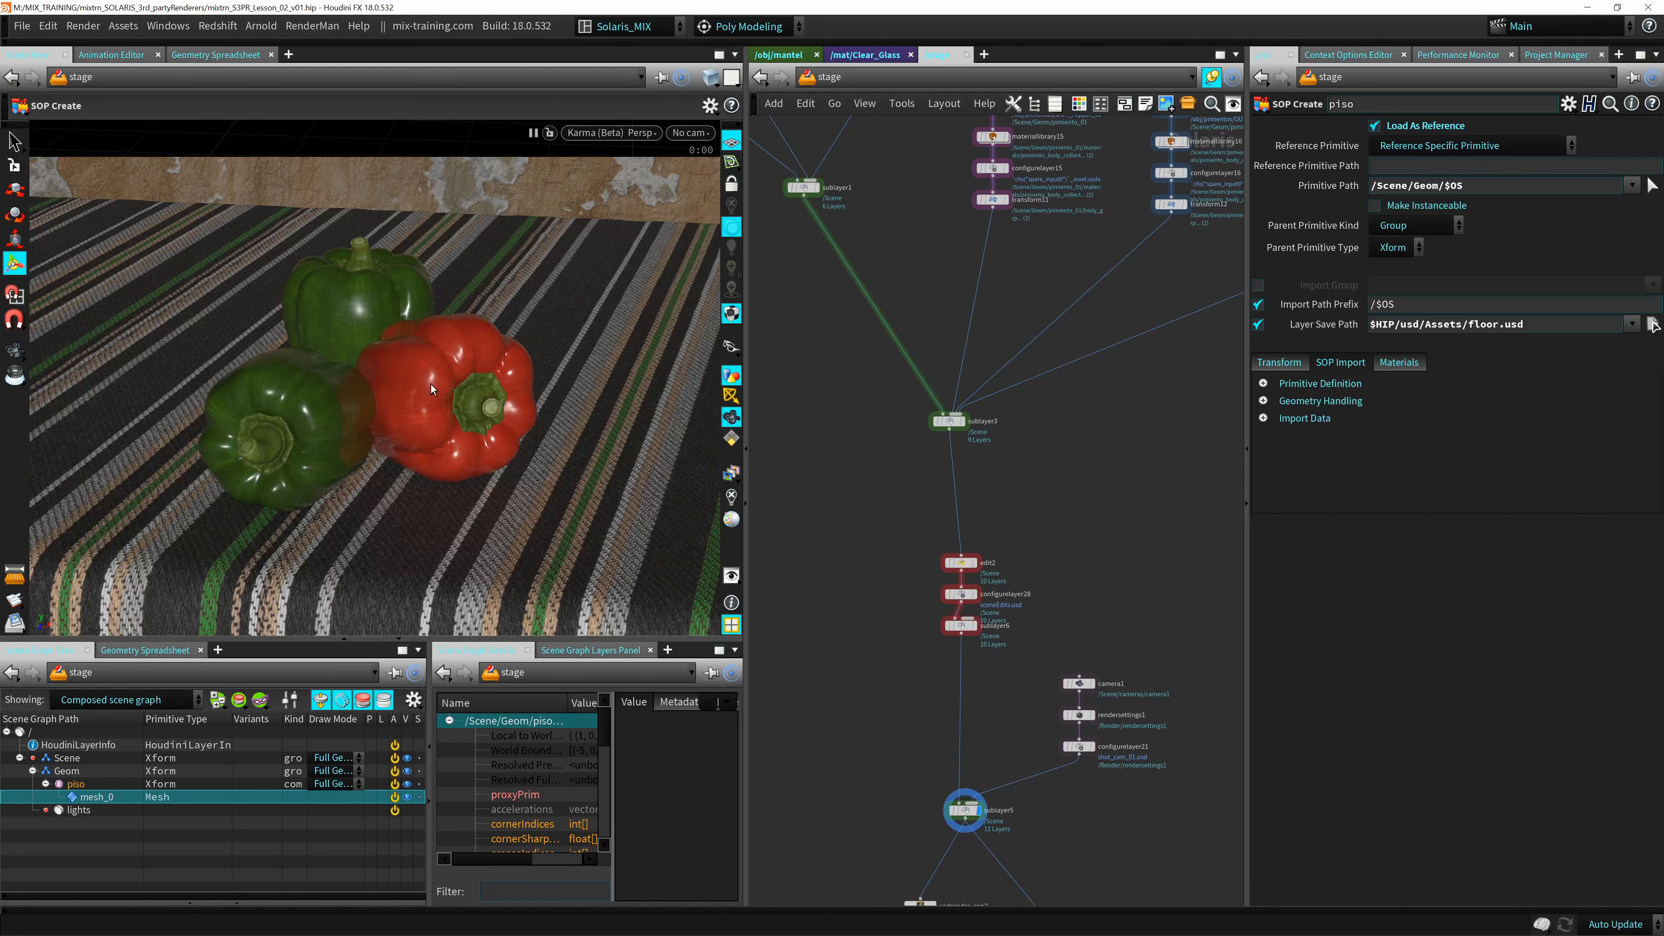
pyautogui.keyDown('alt'); pyautogui.moveTo(586, 216); pyautogui.dragTo(644, 127); pyautogui.keyUp('alt')
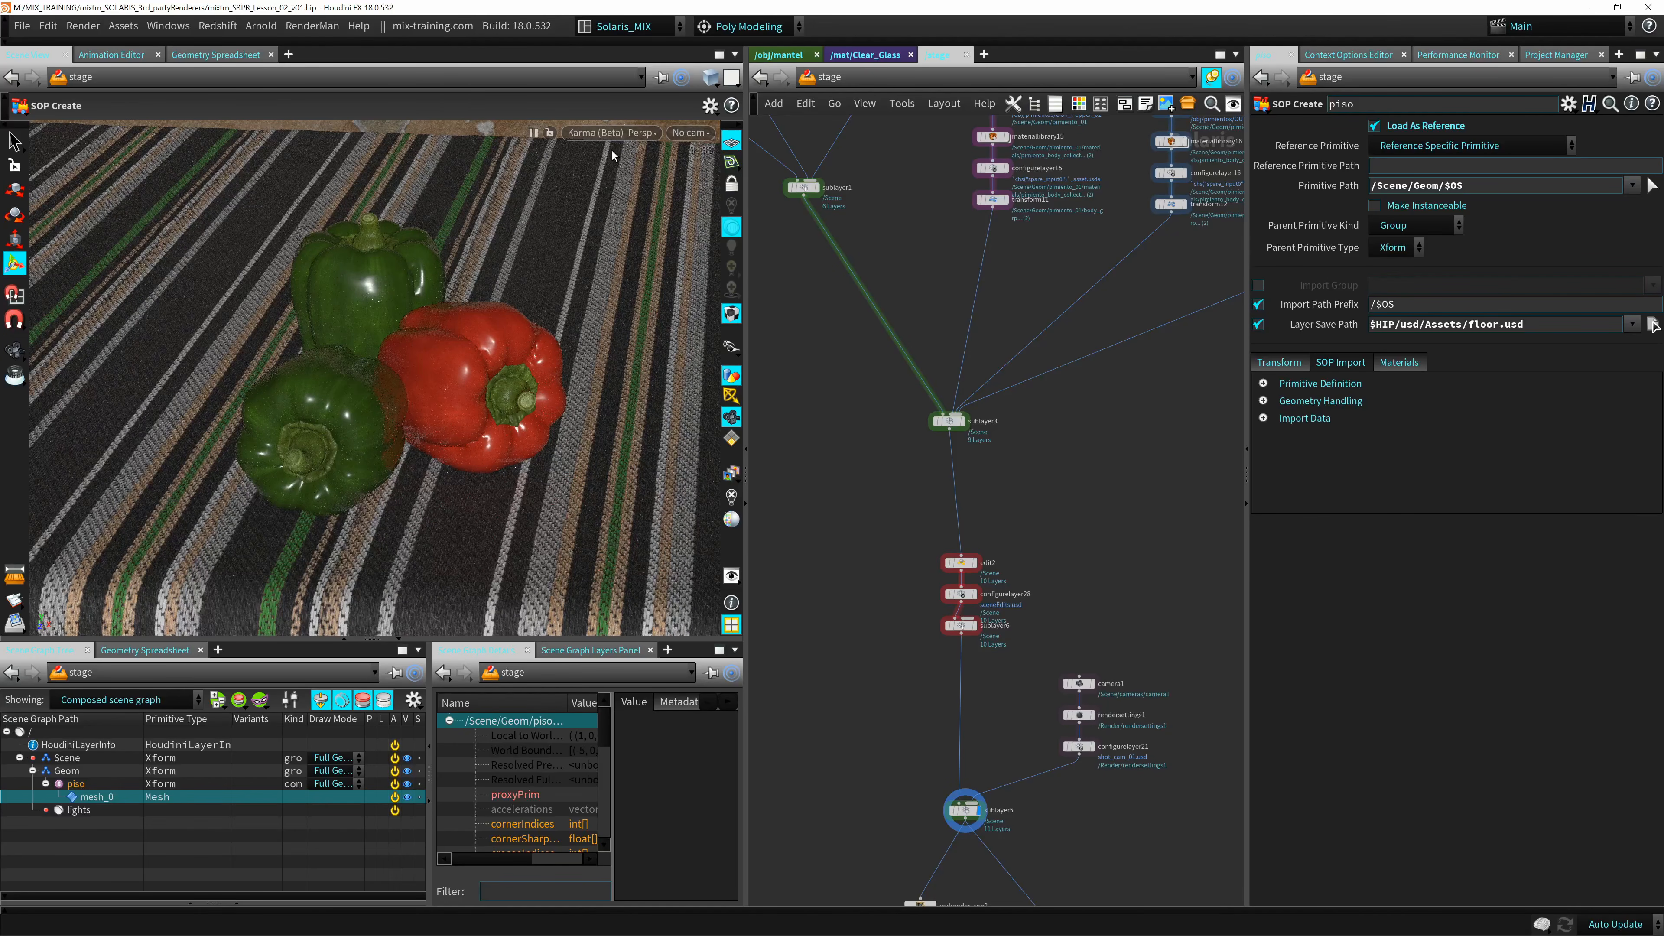
pyautogui.press('Escape')
pyautogui.moveTo(398, 265); pyautogui.dragTo(447, 384)
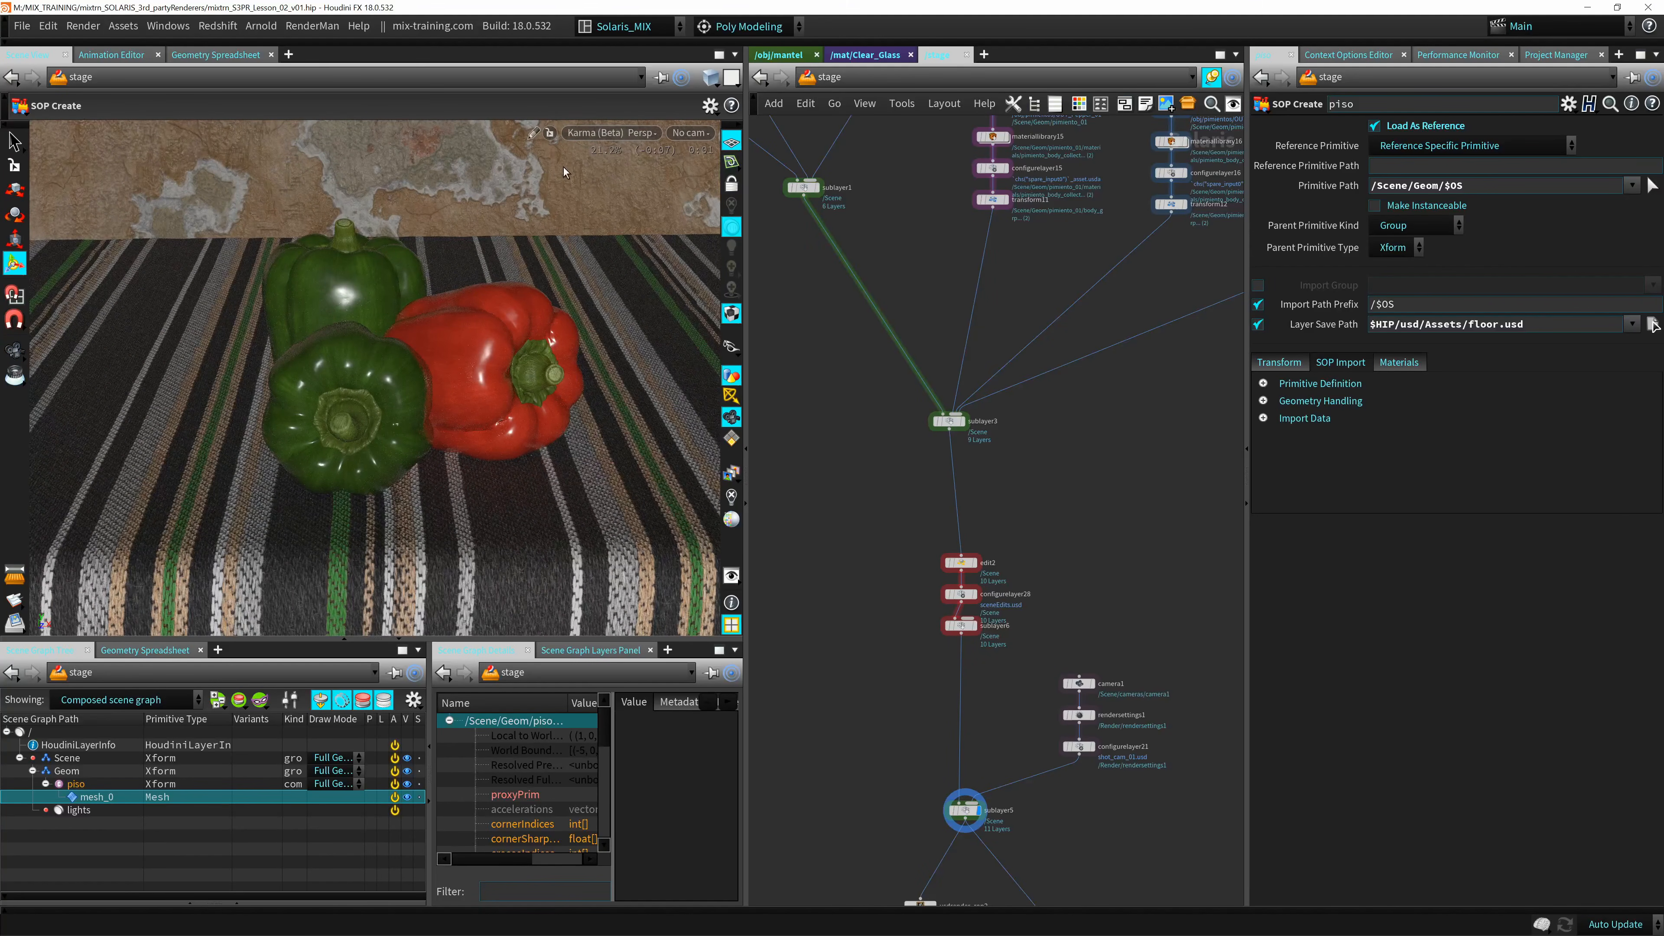
# Preview the peppers scene with the Storm viewport renderer, followed by RenderMan 23.4.
pyautogui.click(639, 132)
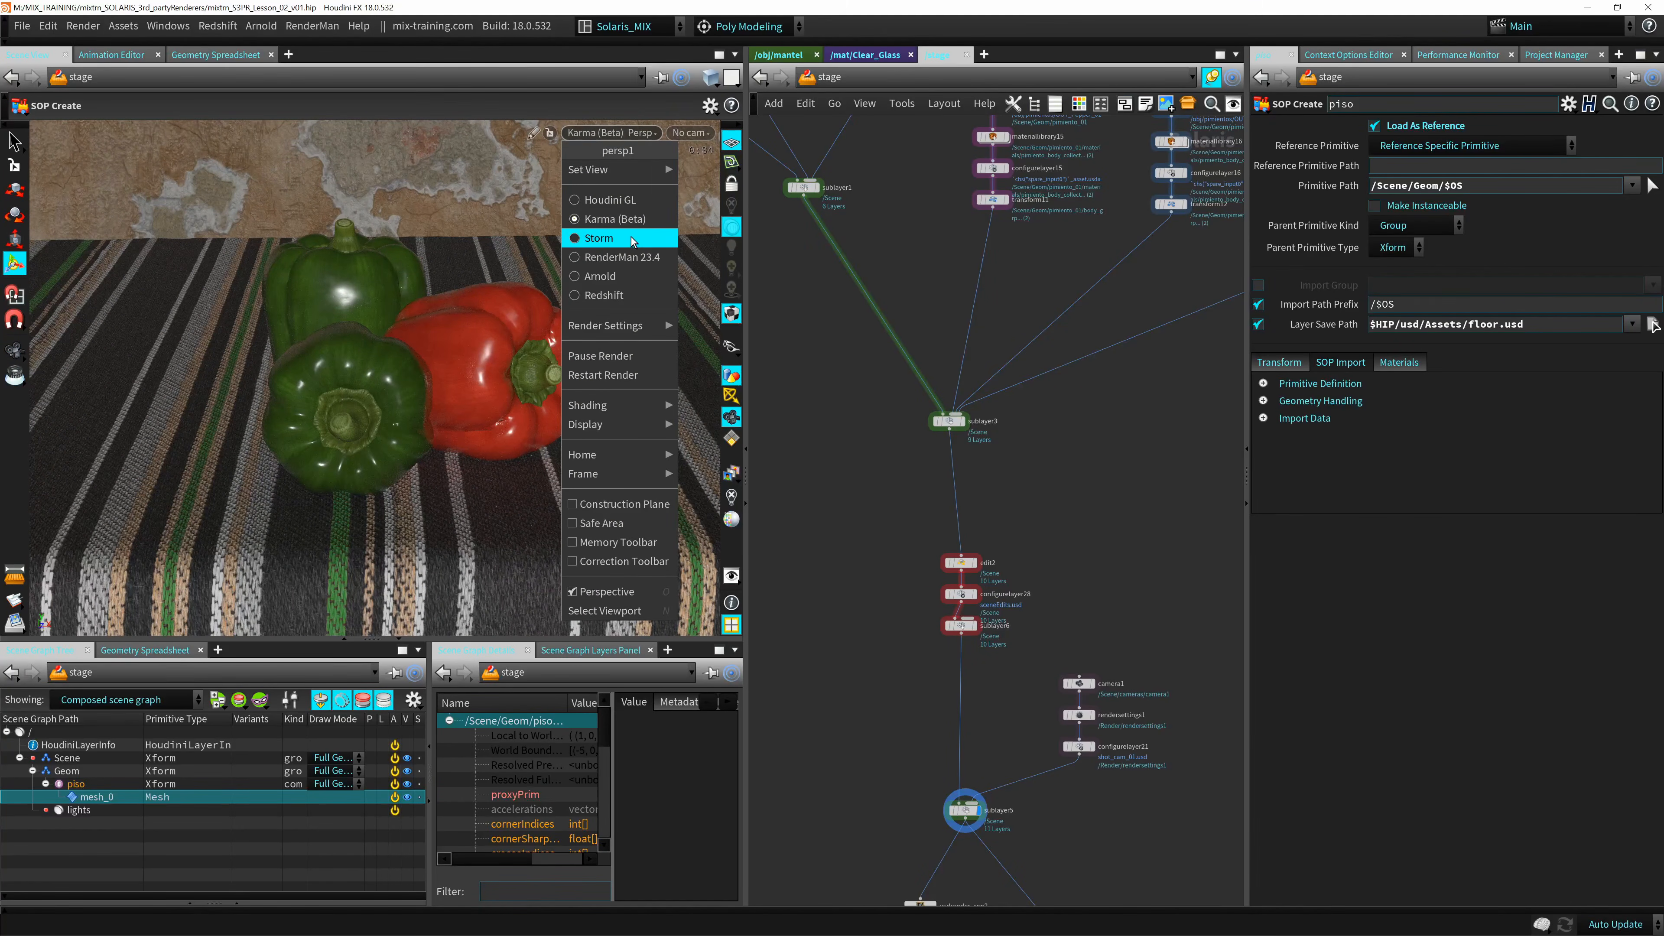
pyautogui.click(633, 239)
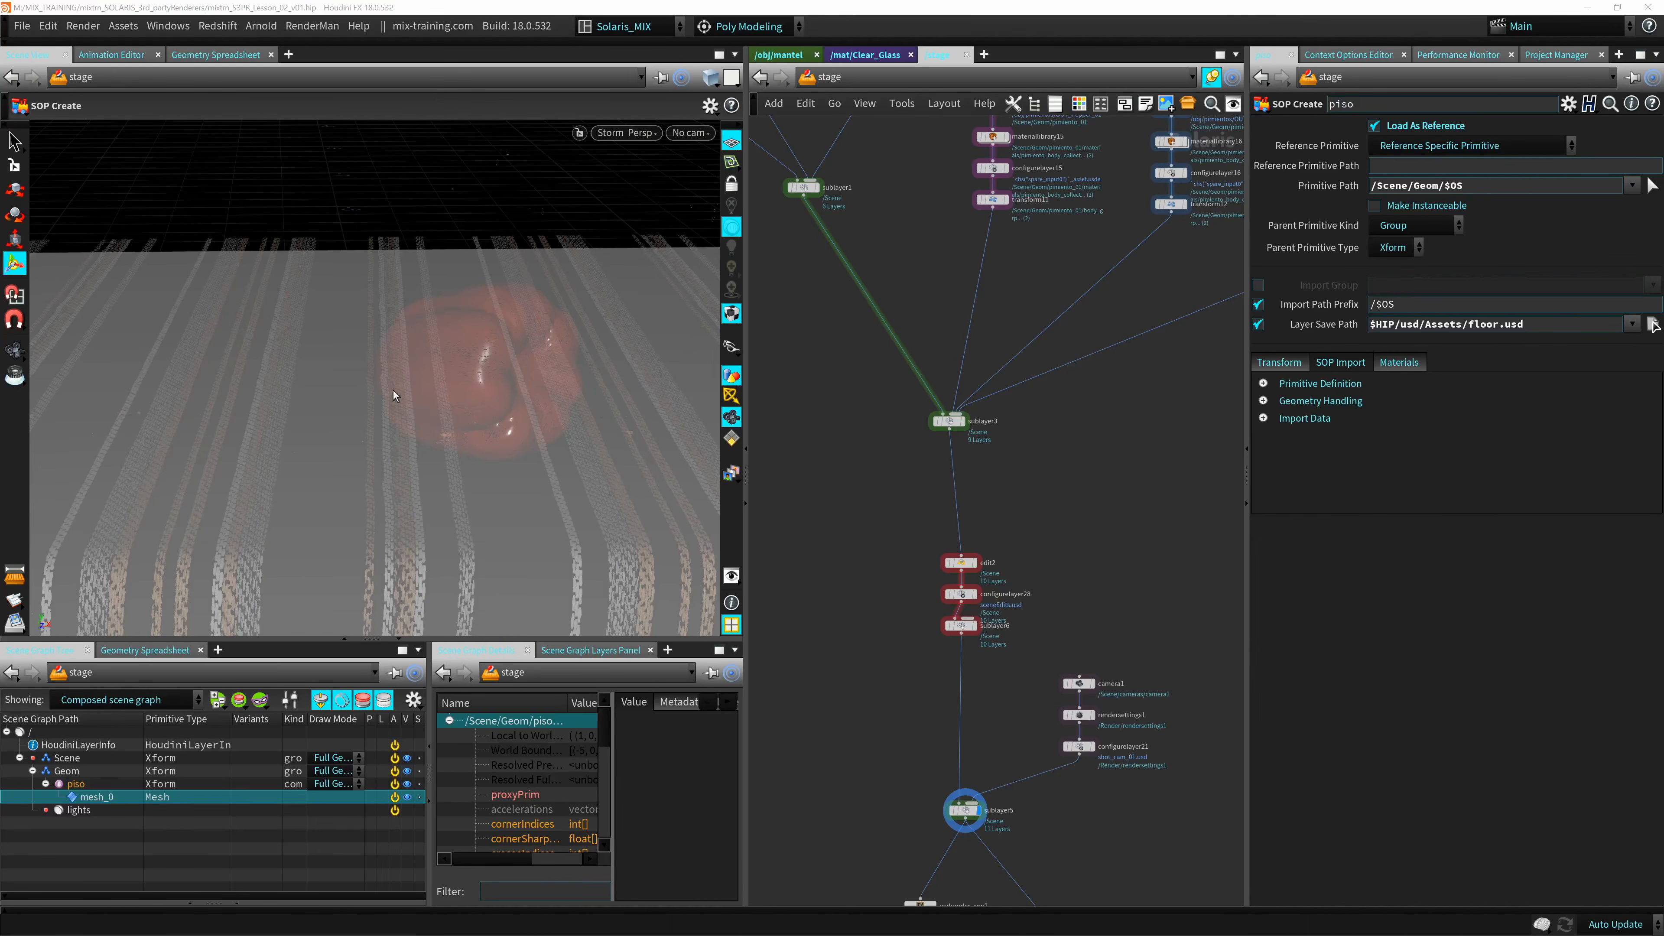
pyautogui.click(621, 132)
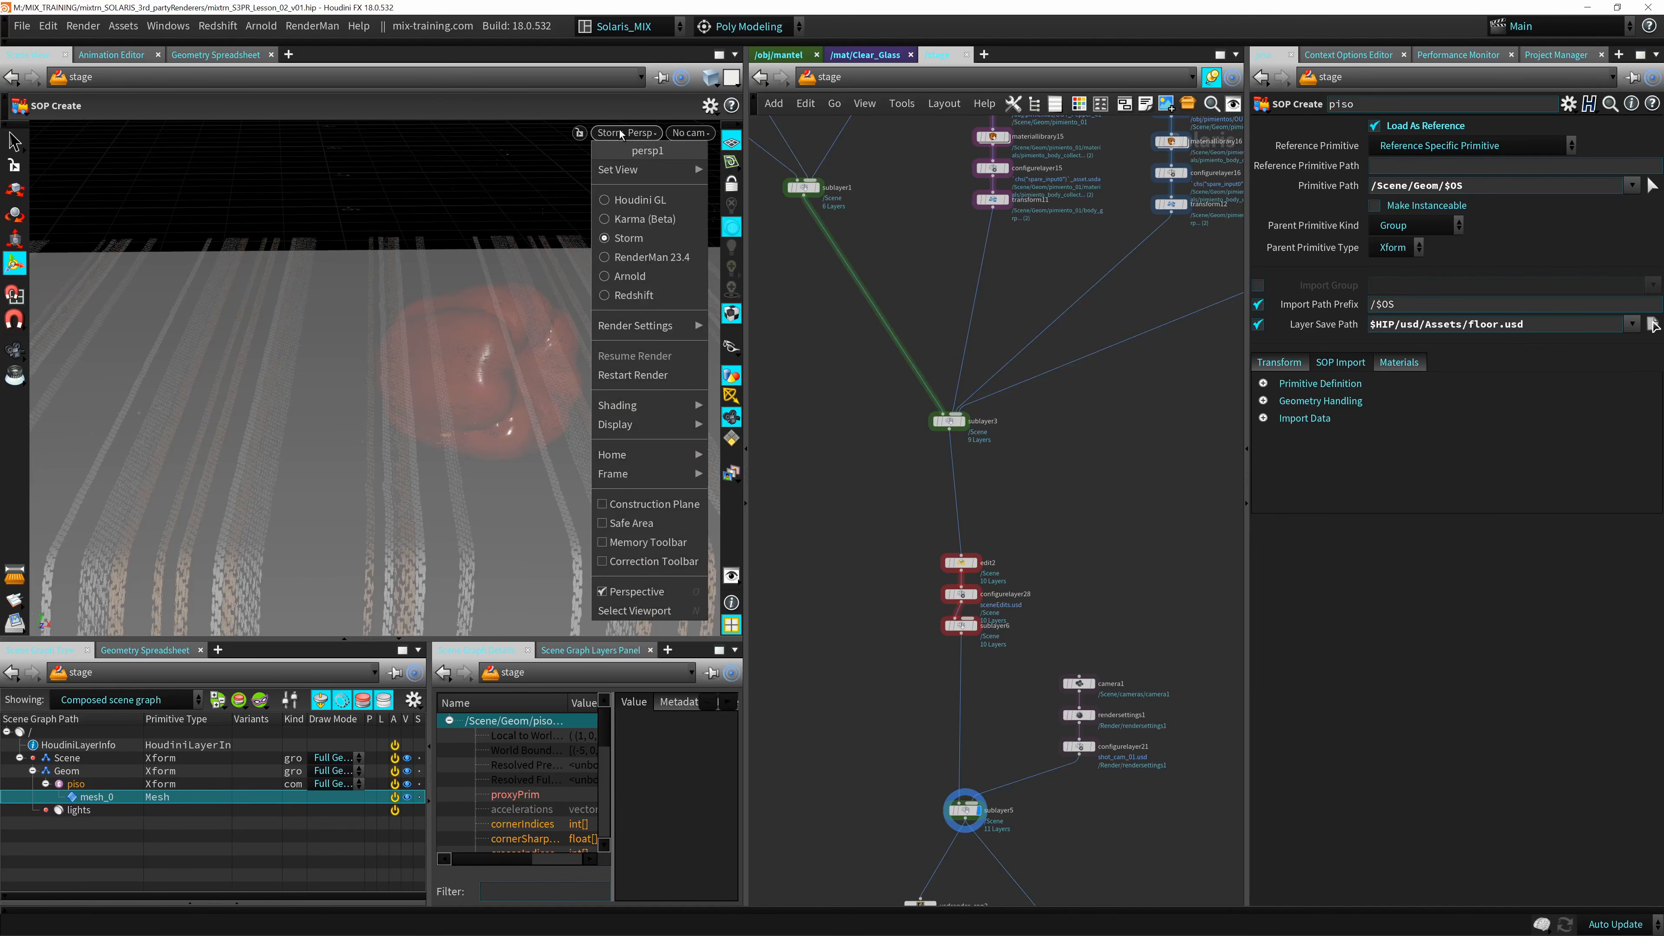
pyautogui.click(651, 257)
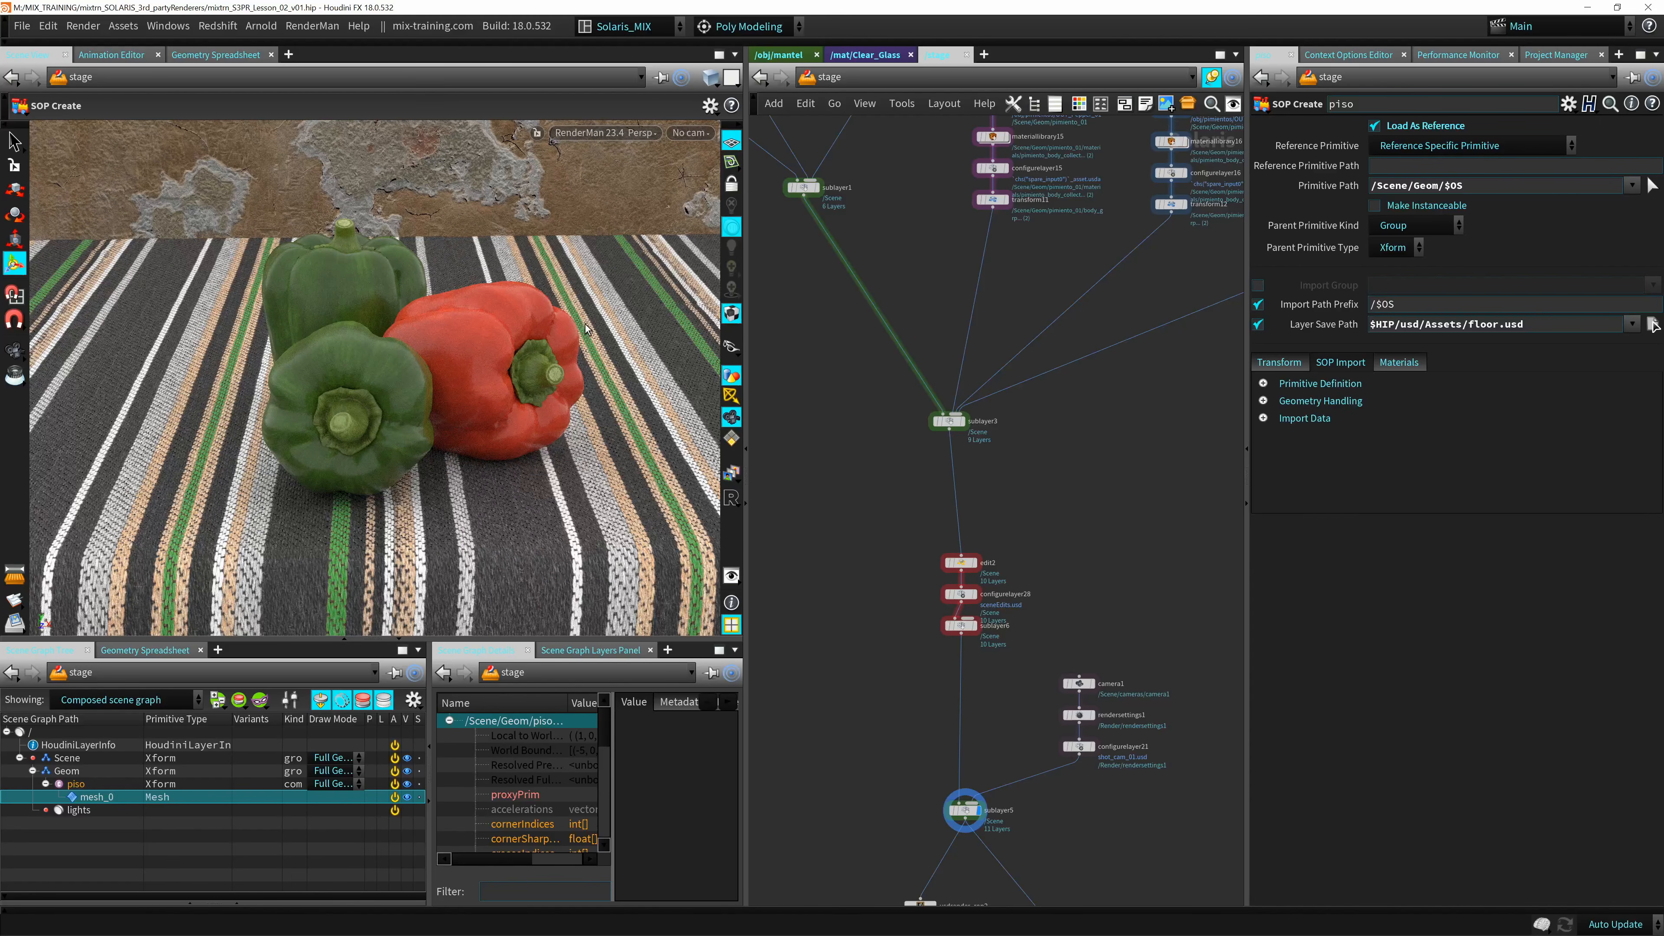
# Preview the peppers scene with the Arnold and Redshift viewport renderers, and make the viewport pane taller.
pyautogui.click(604, 133)
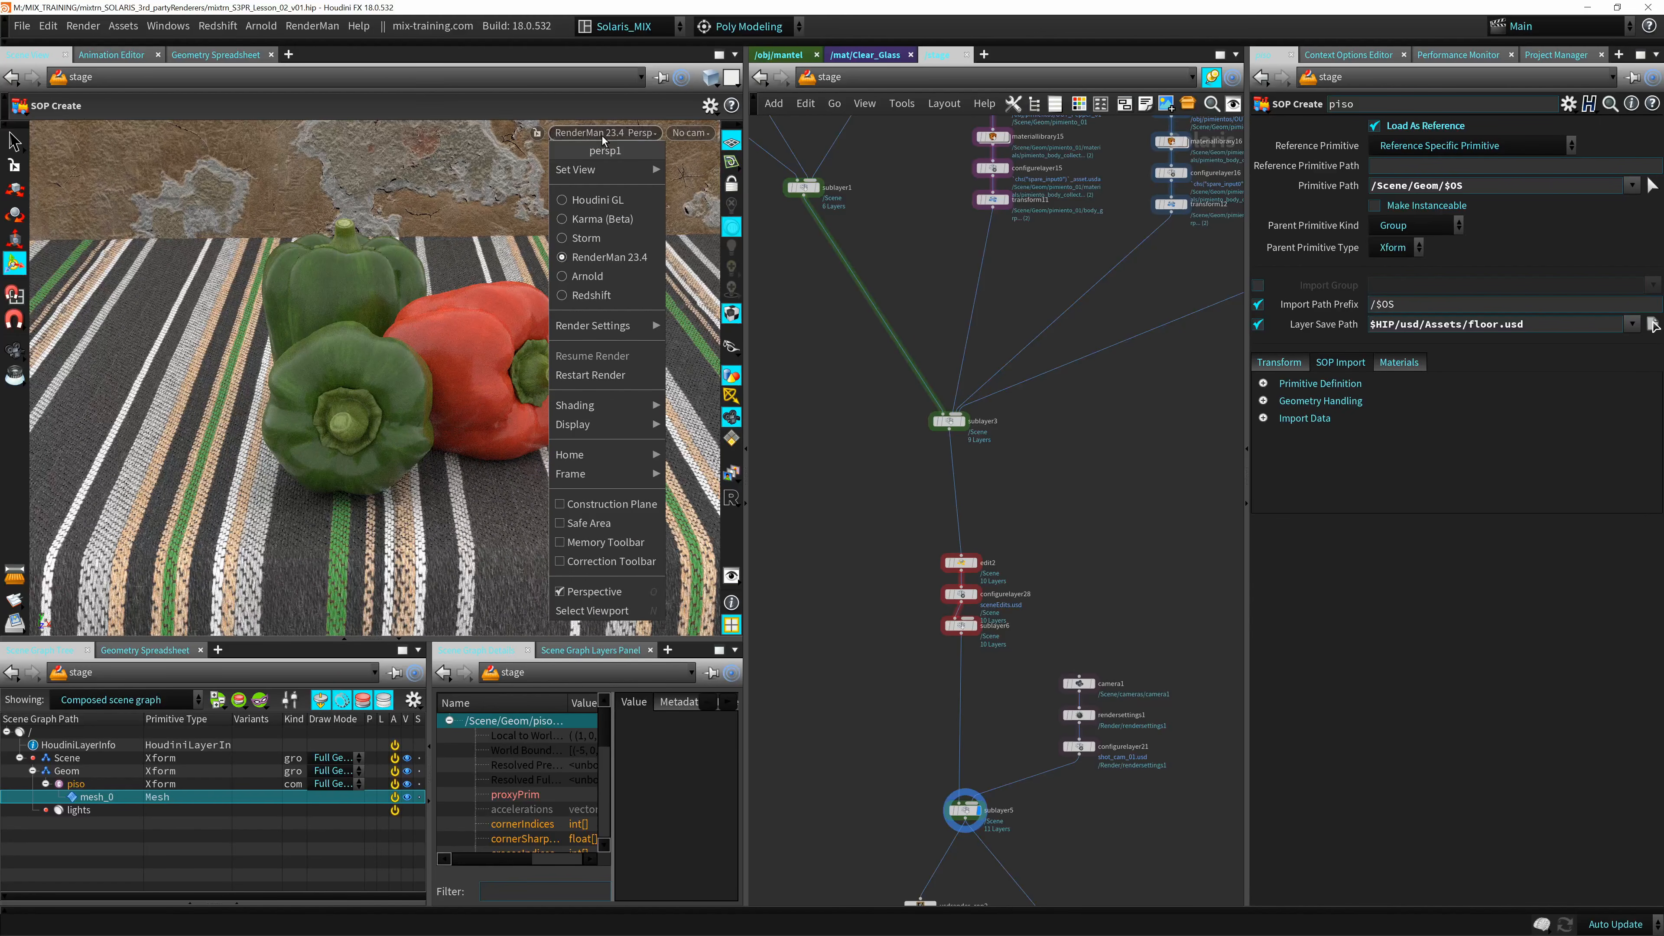
pyautogui.click(587, 276)
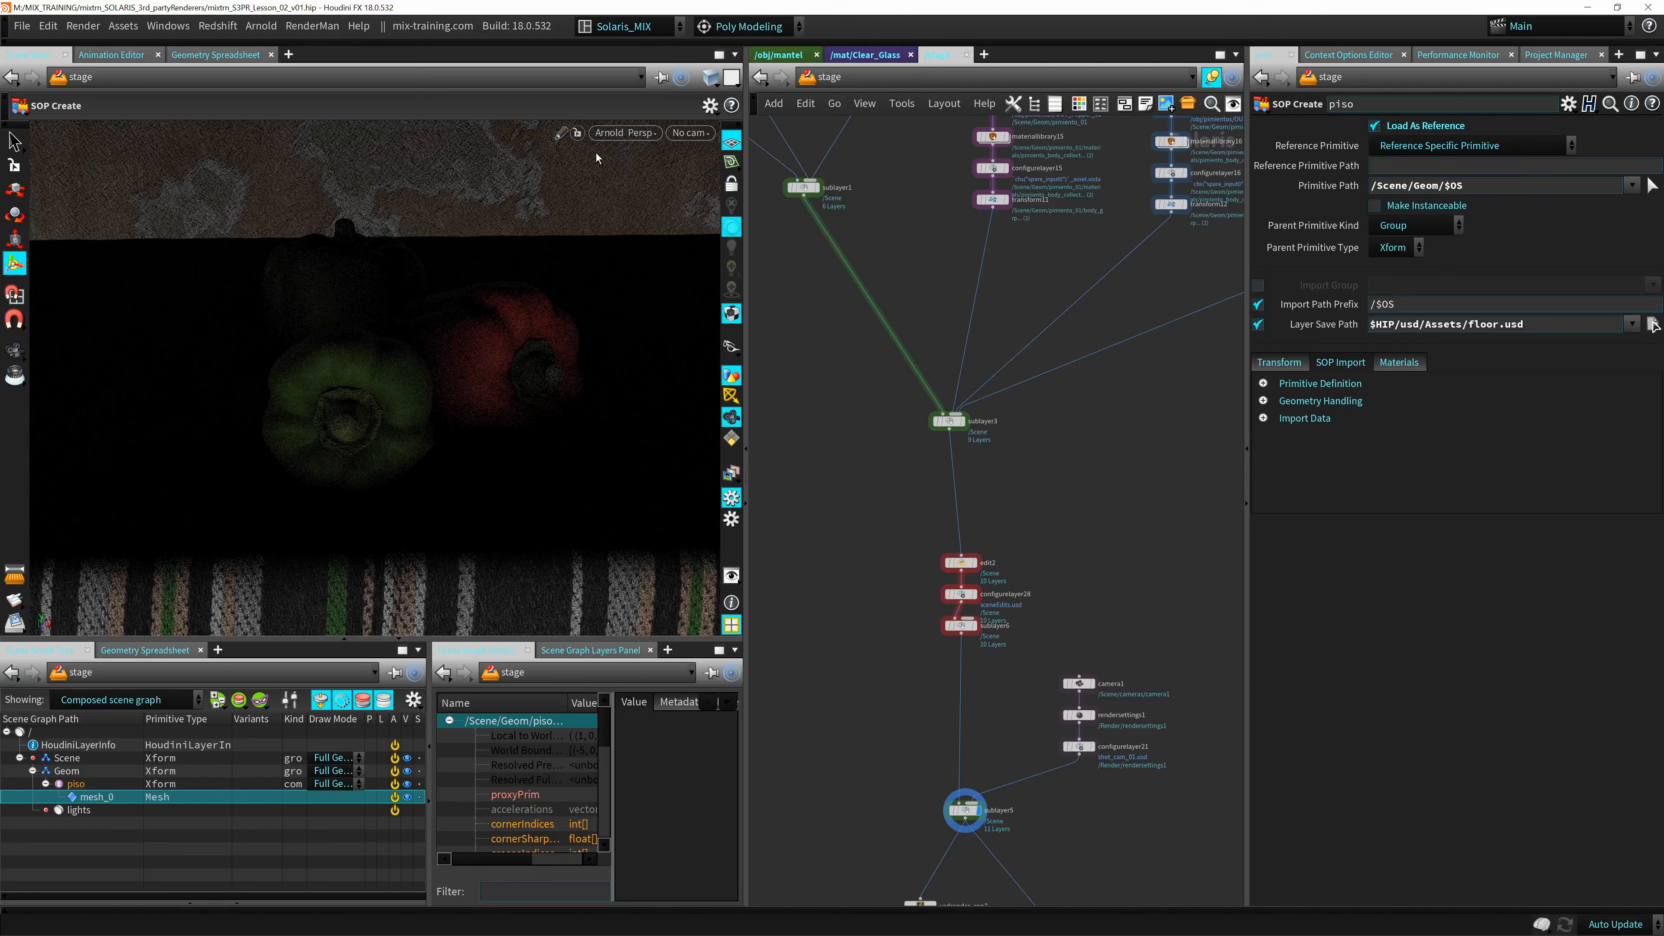
pyautogui.click(623, 132)
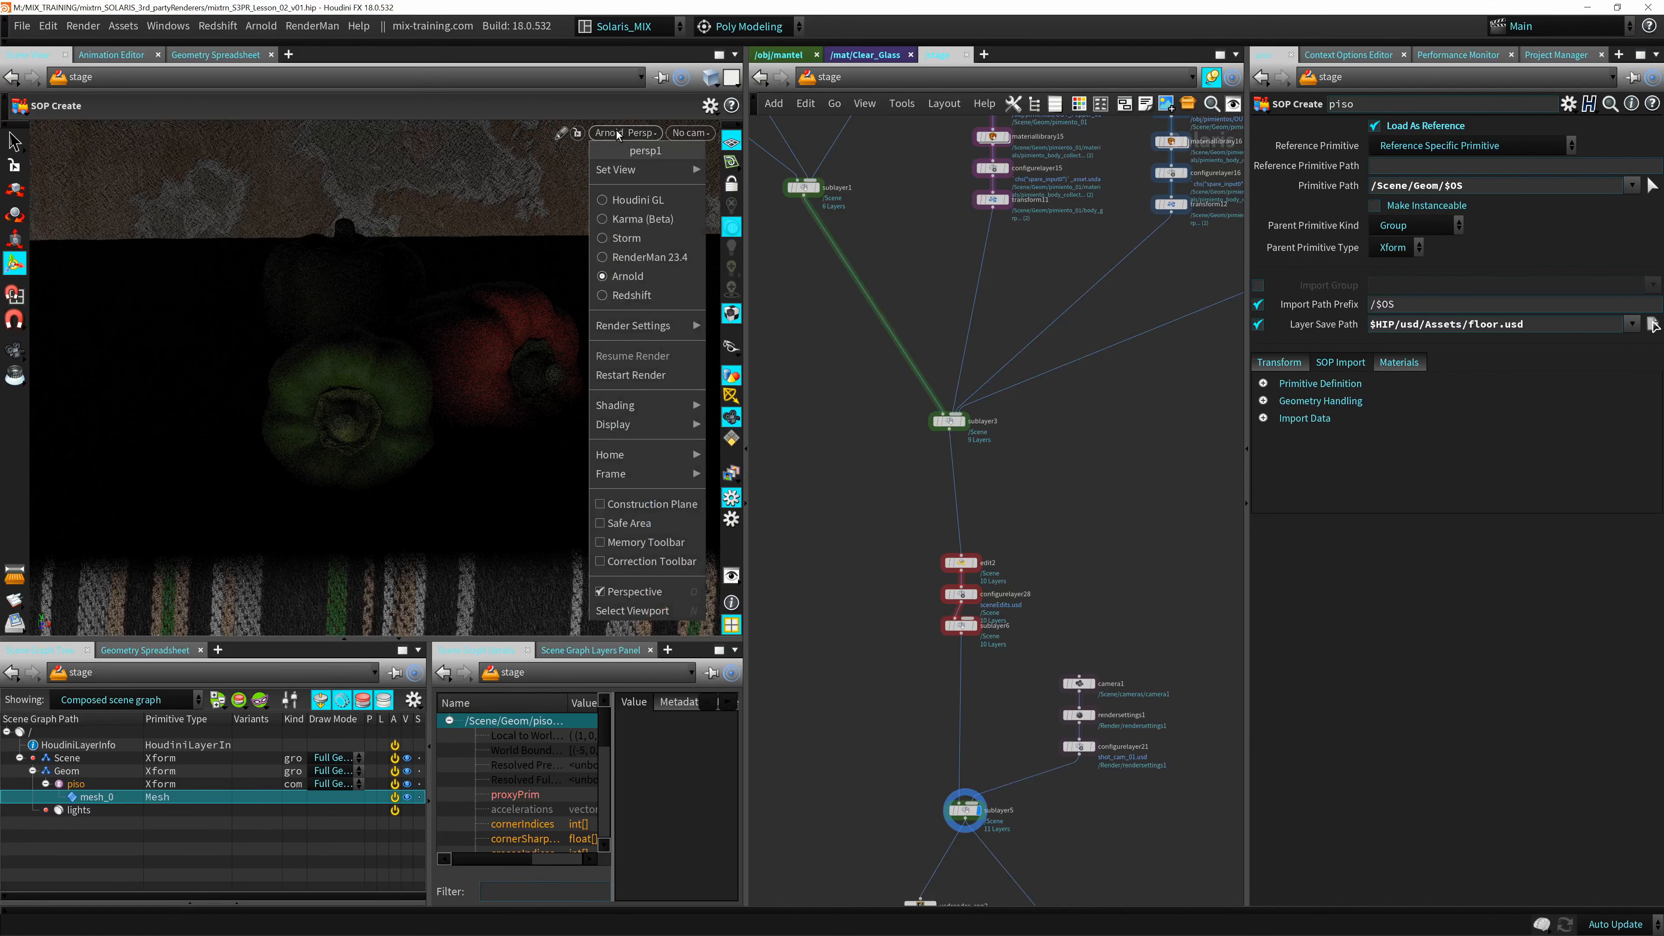
pyautogui.click(646, 299)
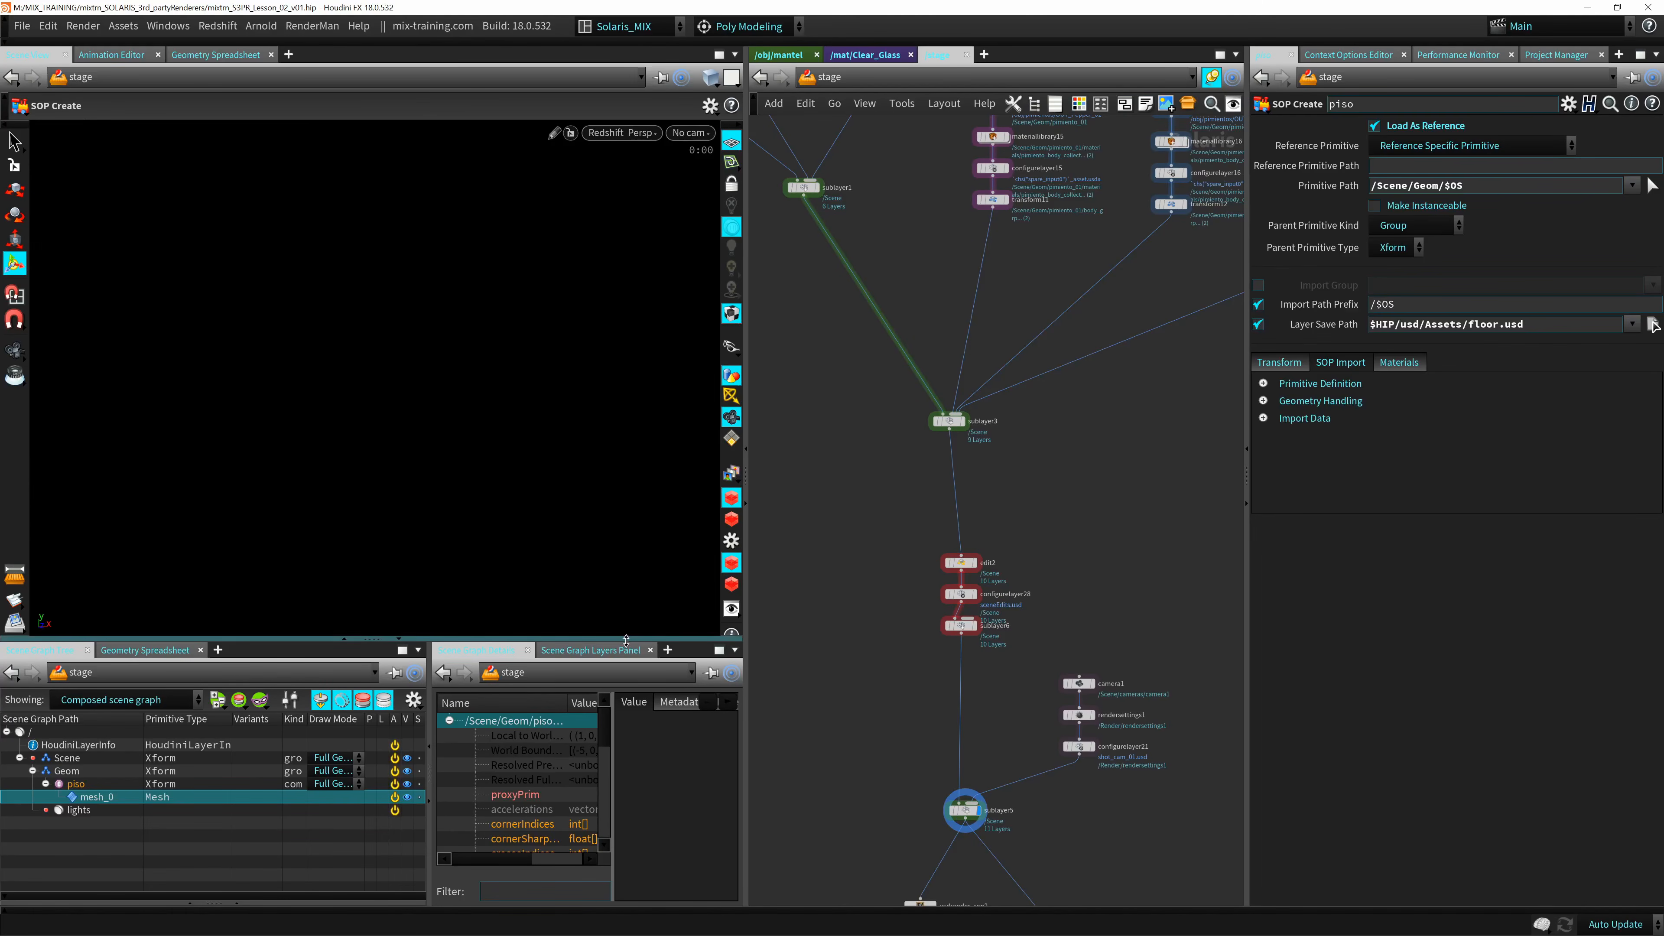
pyautogui.moveTo(627, 650); pyautogui.dragTo(635, 707)
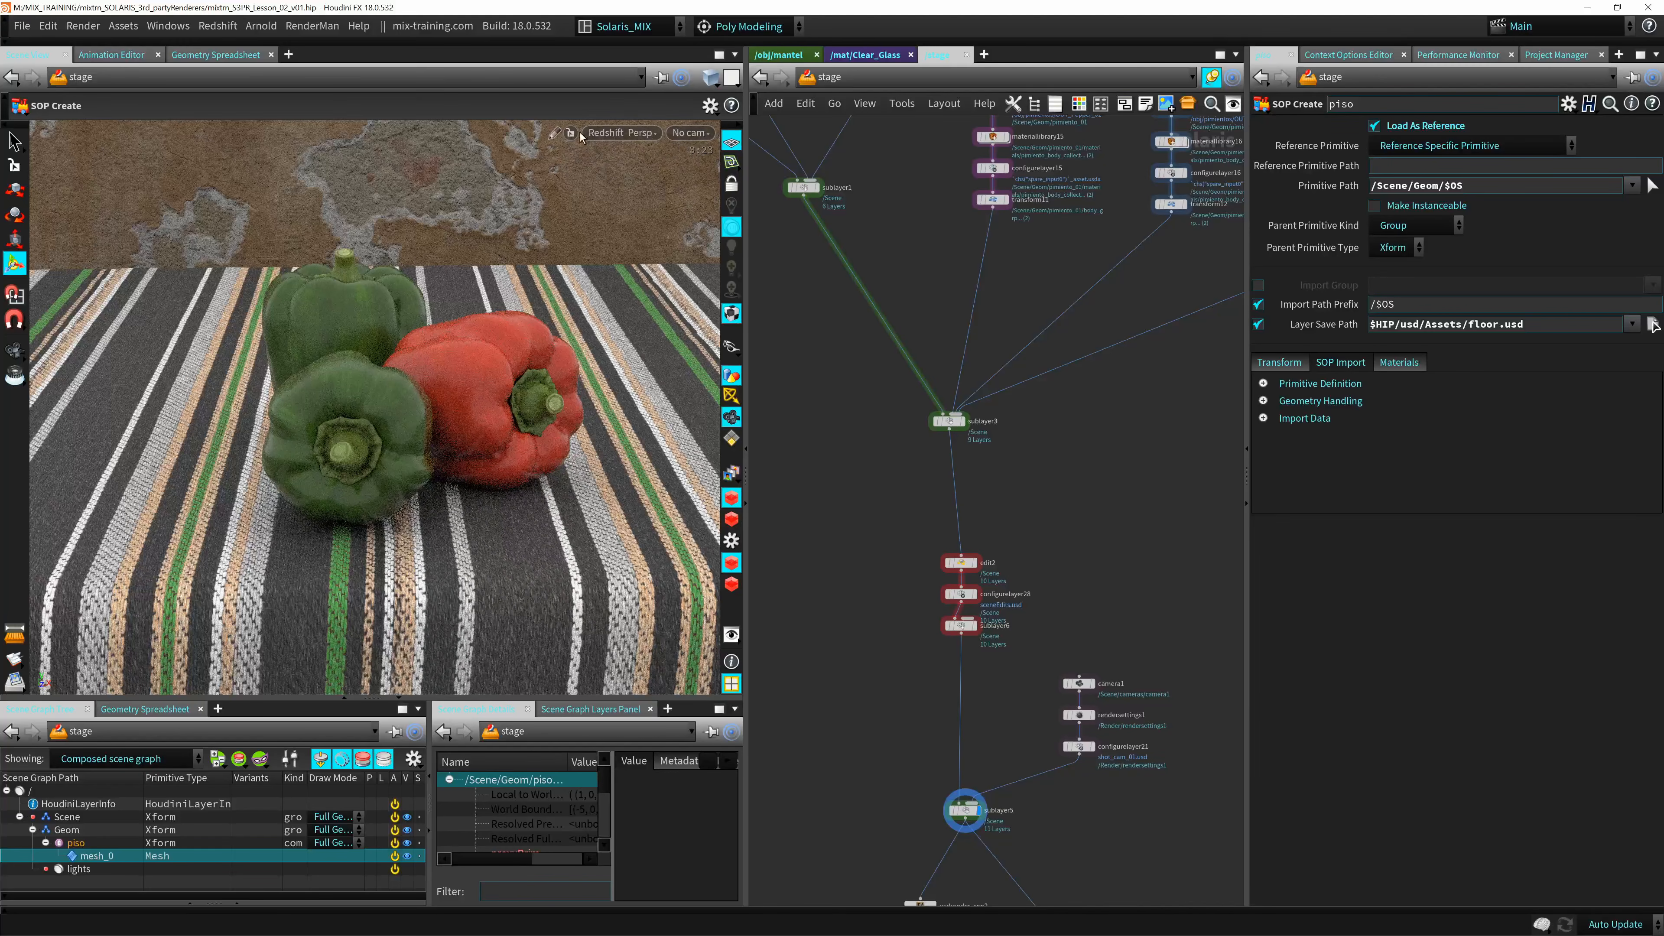
# Set the viewport renderer to RenderMan 23.4 and open the viewport's display options, placing the dialog clear of the render.
pyautogui.click(612, 134)
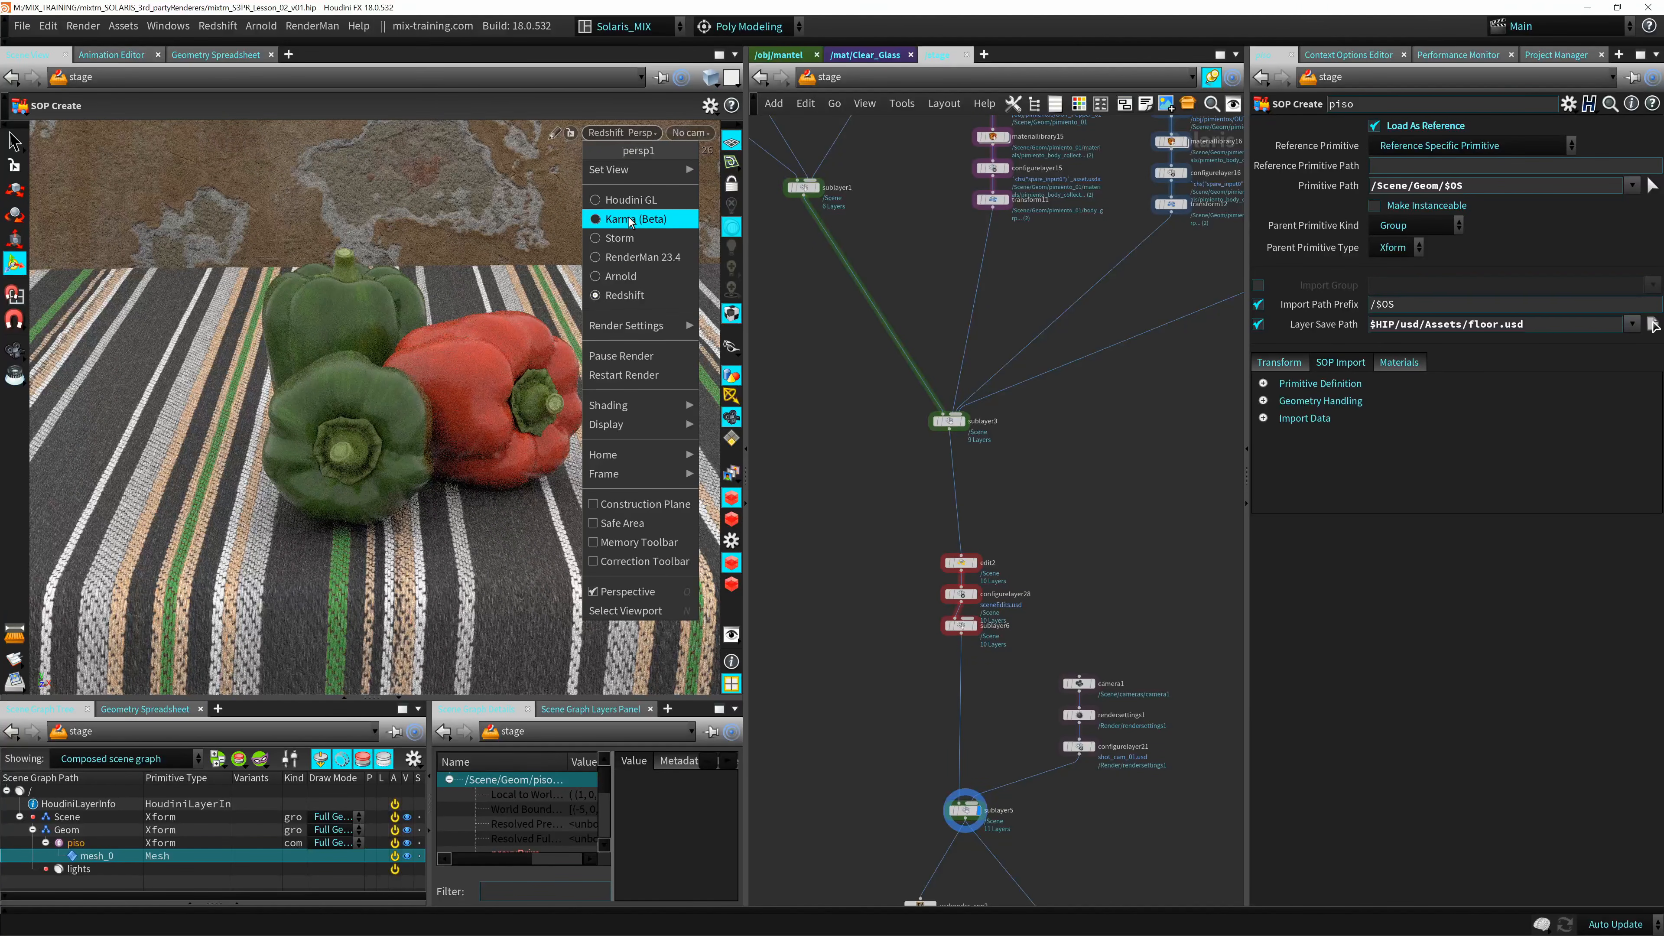
pyautogui.click(628, 257)
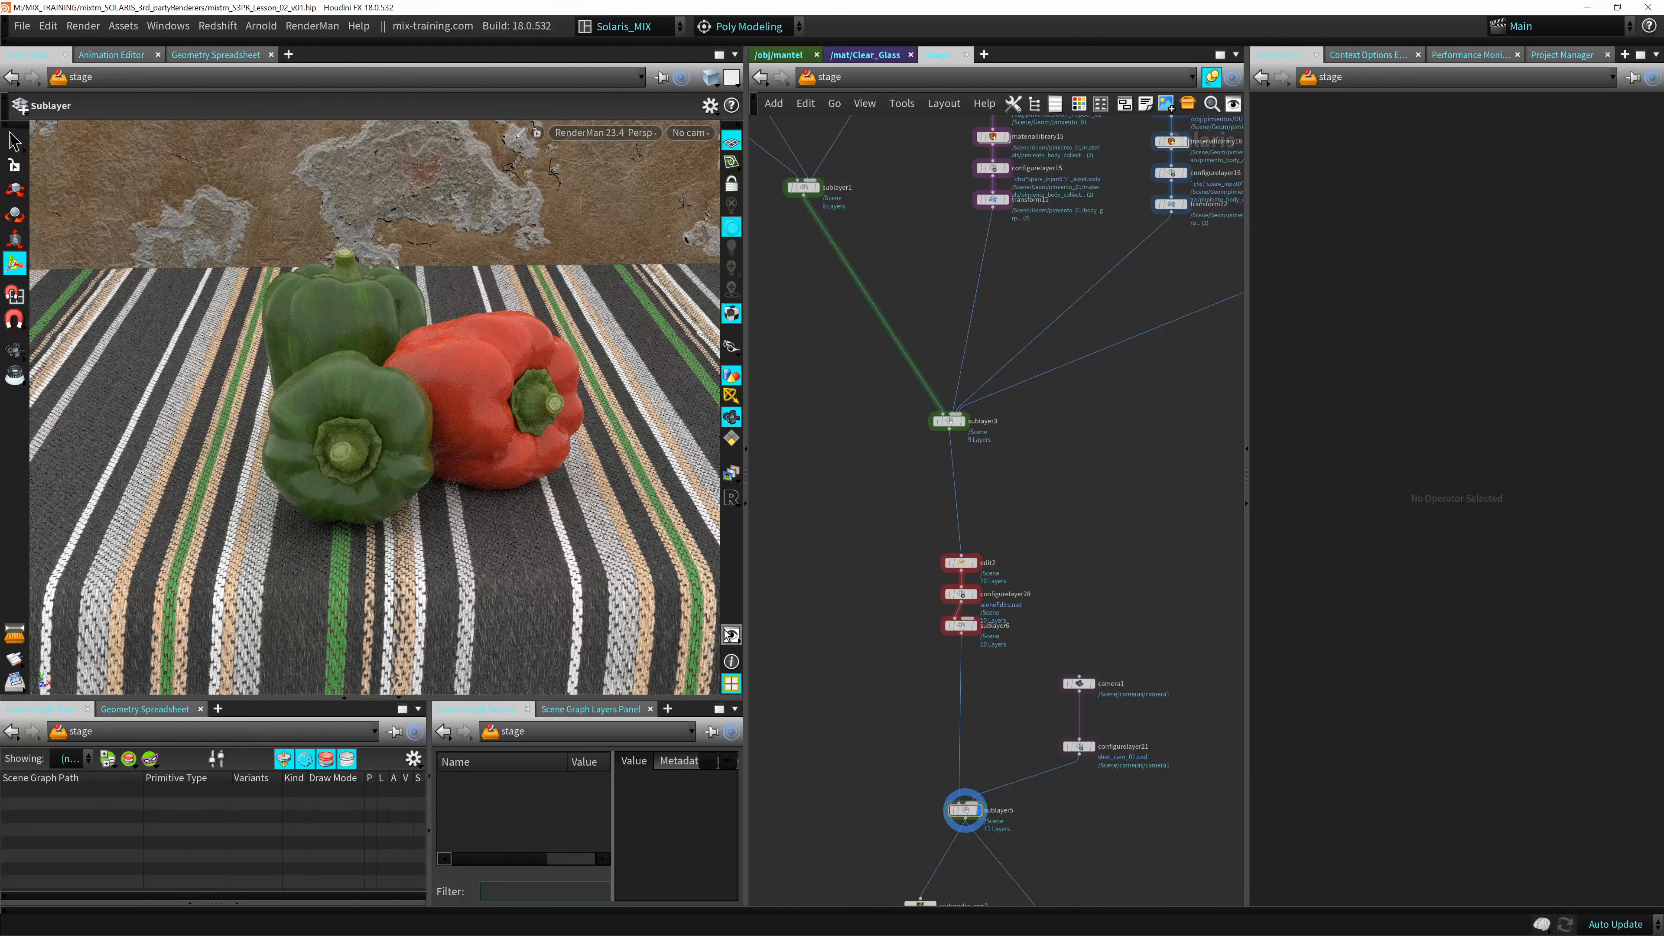
pyautogui.press('d')
pyautogui.moveTo(452, 252); pyautogui.dragTo(681, 191)
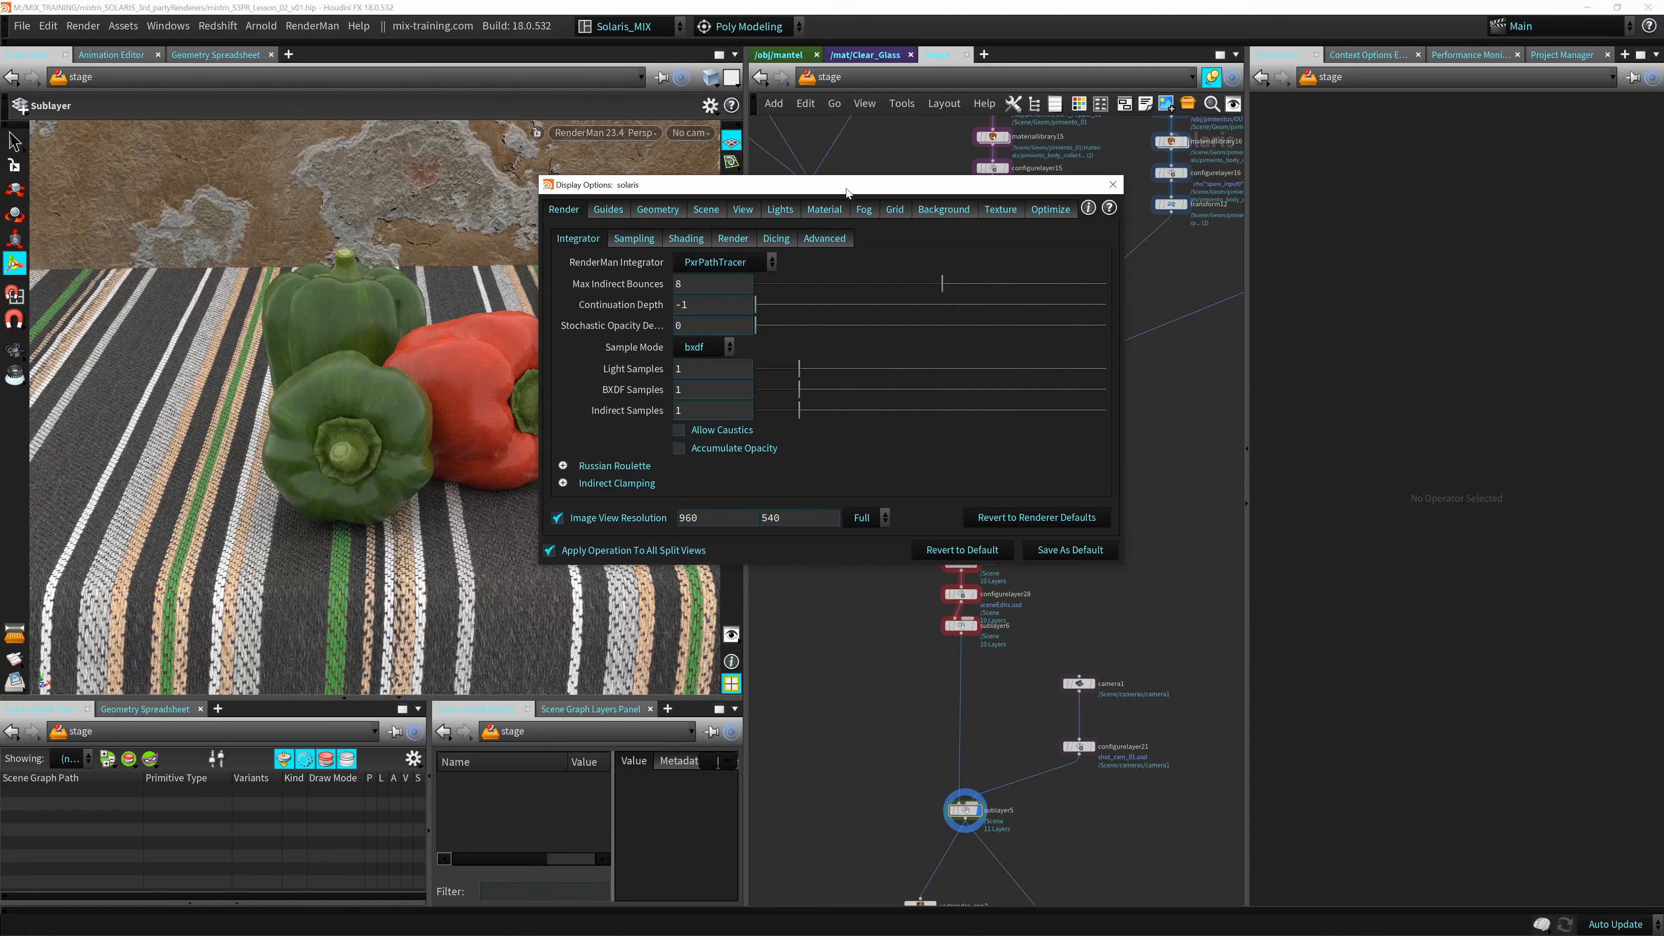
pyautogui.moveTo(845, 191); pyautogui.dragTo(912, 188)
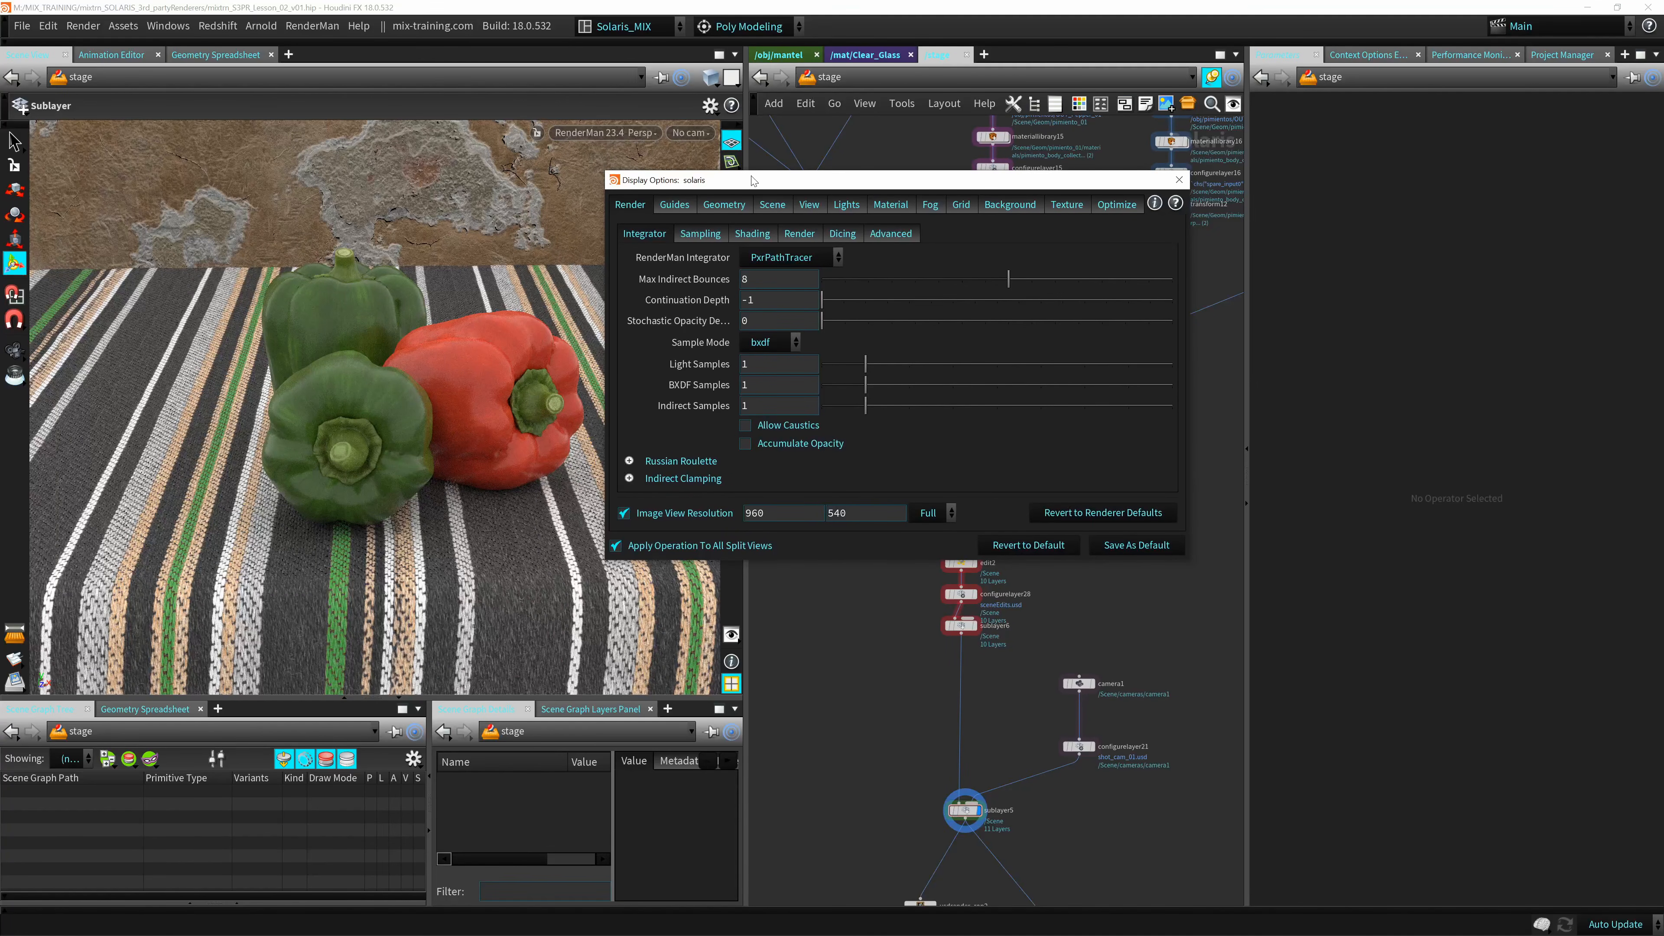
pyautogui.moveTo(712, 187); pyautogui.dragTo(844, 190)
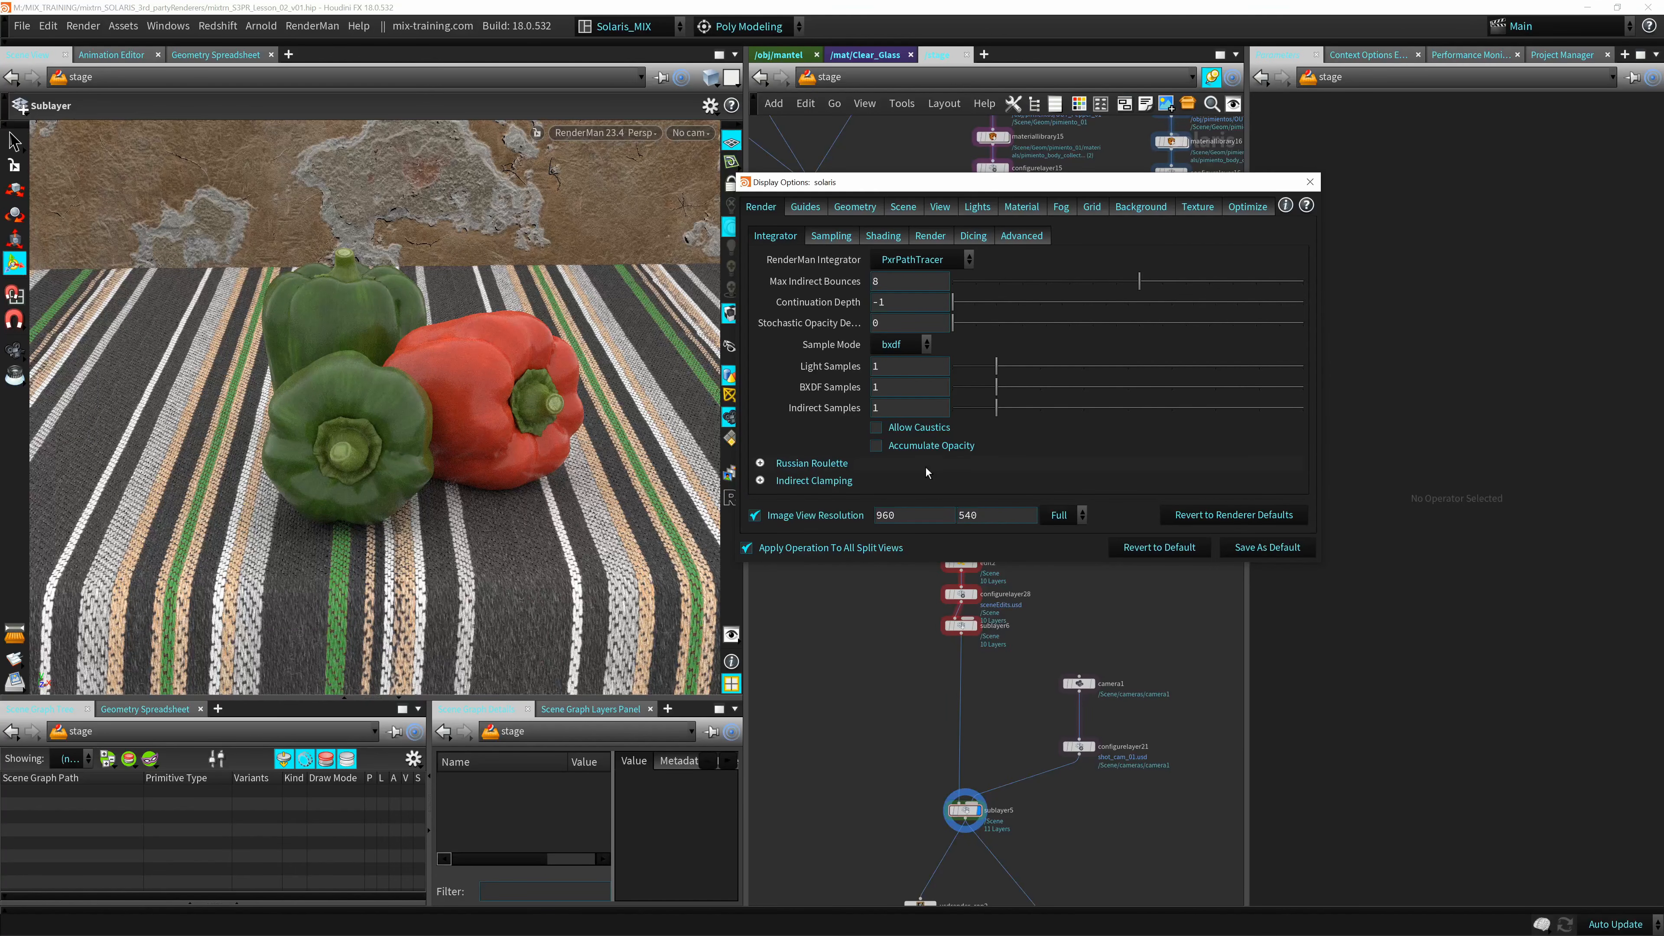
pyautogui.moveTo(854, 189); pyautogui.dragTo(850, 191)
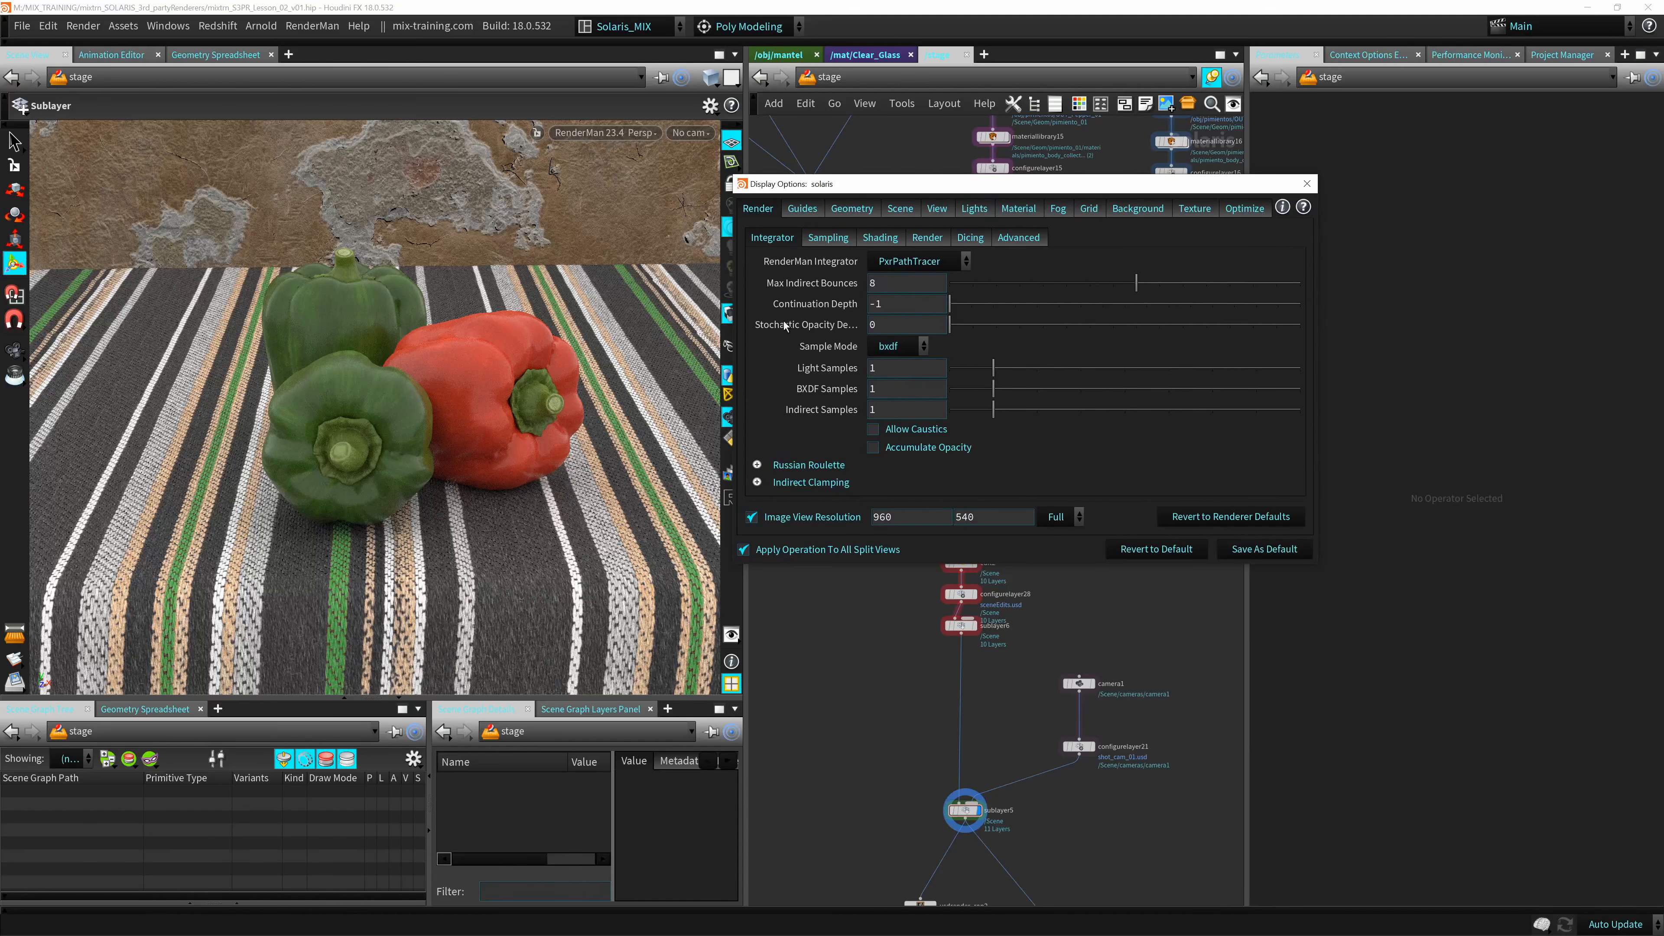
# Compare the RenderMan integrators PxrOcclusion, PxrVCM, PxrUnified and PxrVisualizer on the peppers.
pyautogui.click(912, 261)
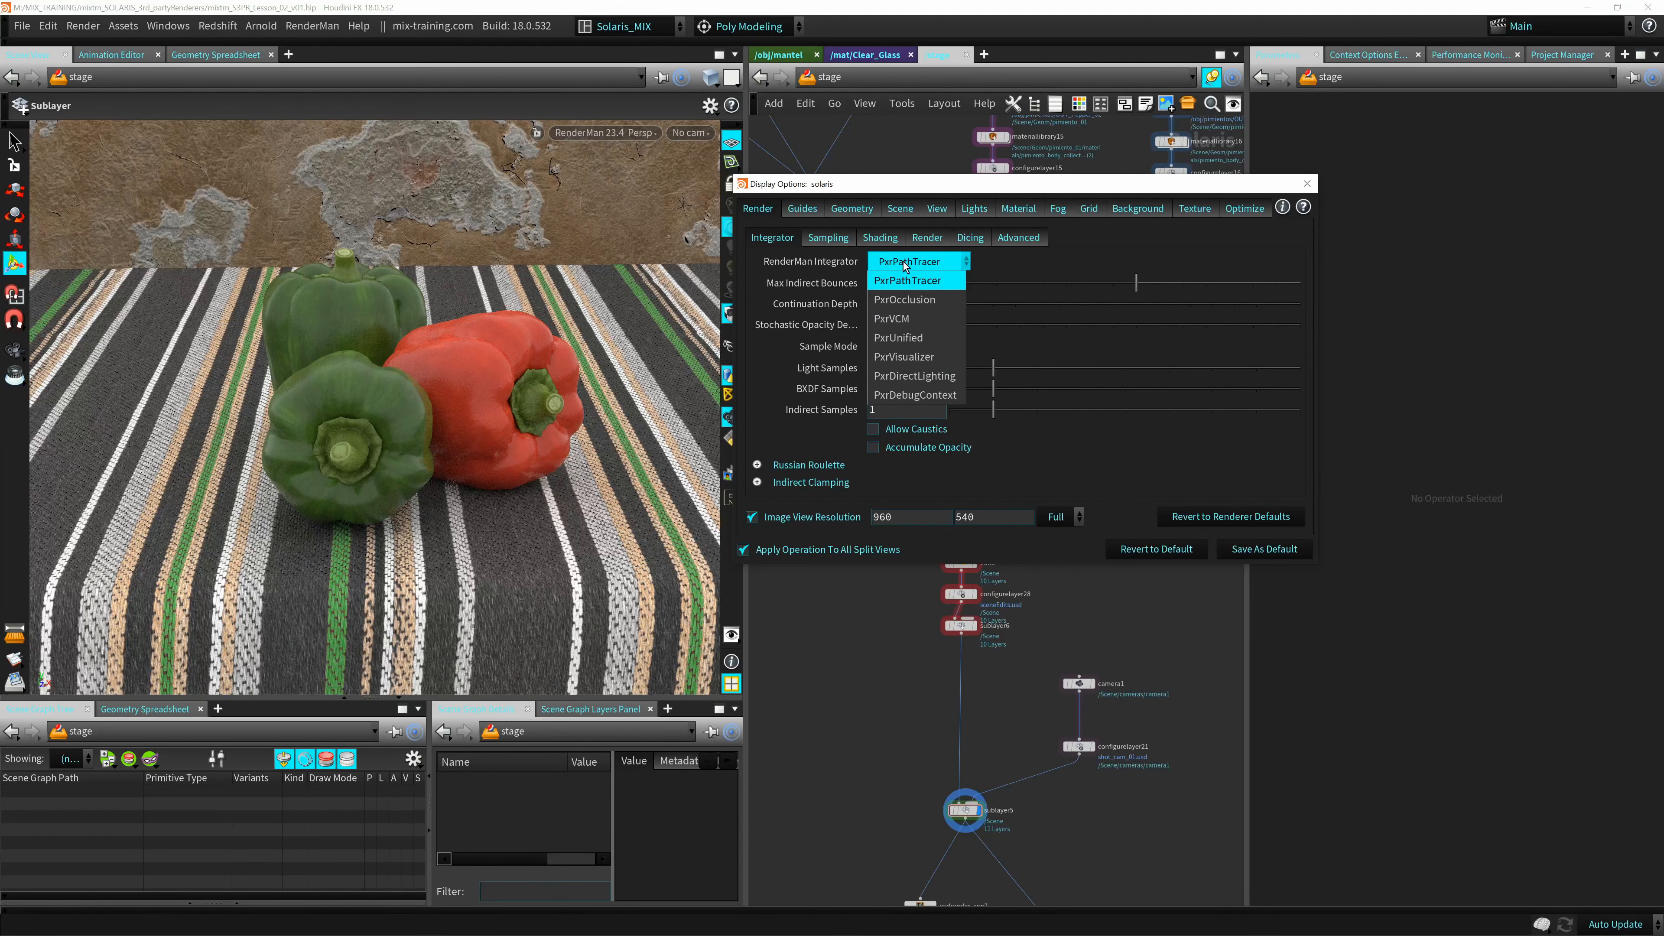
pyautogui.click(928, 307)
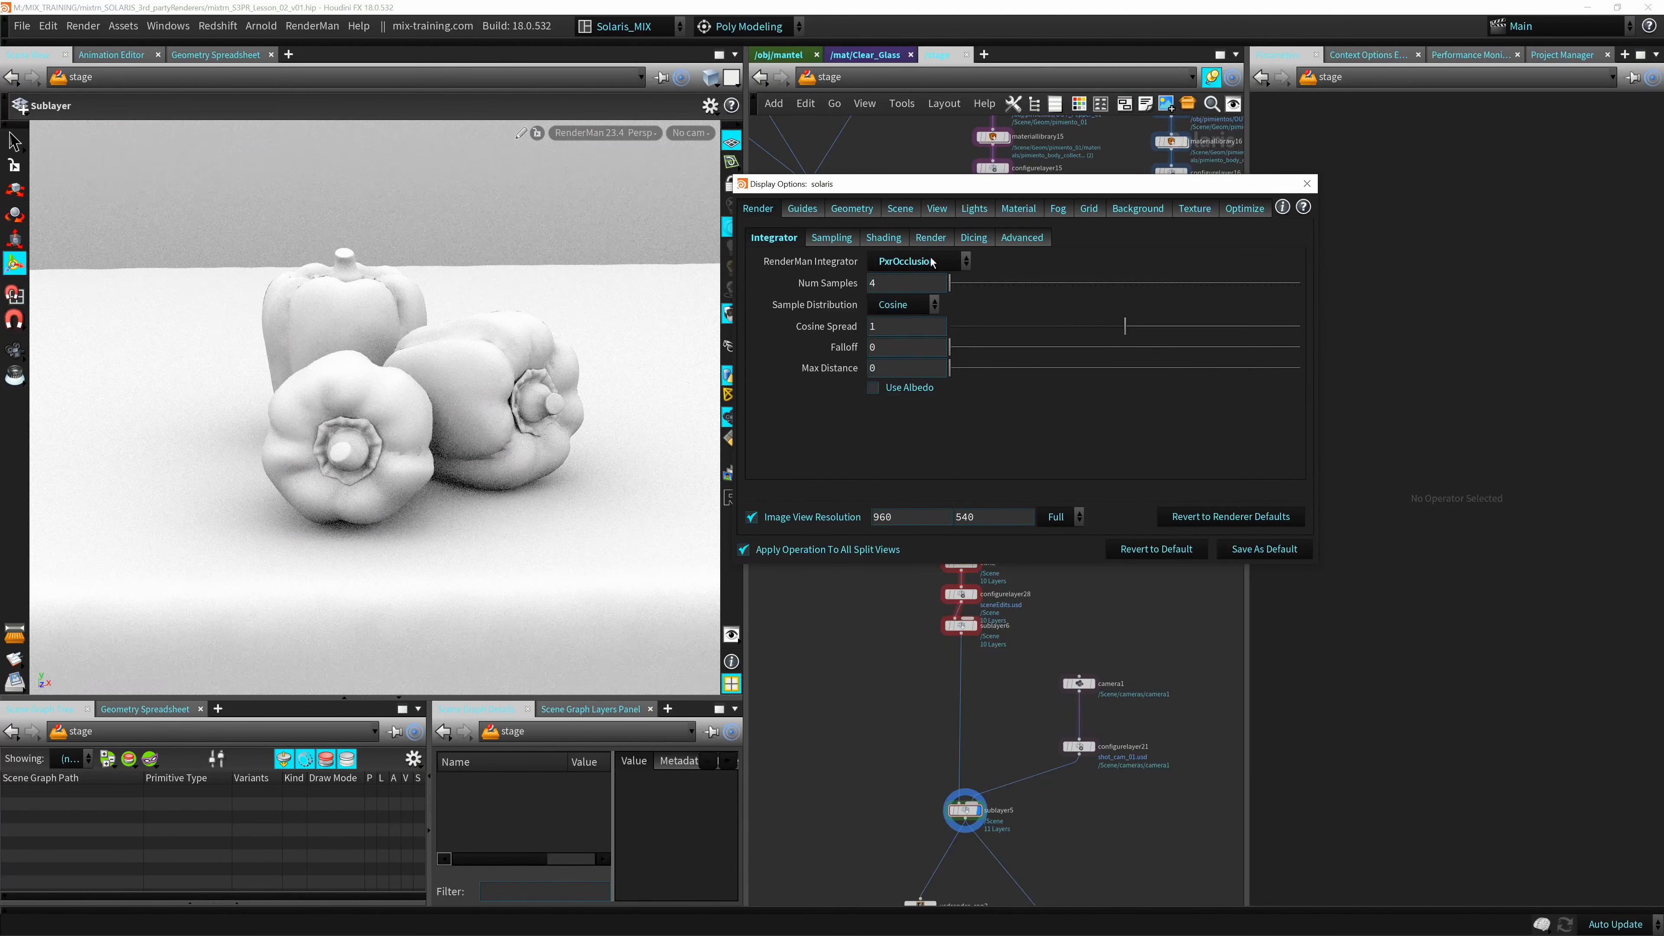
pyautogui.click(932, 261)
pyautogui.click(927, 318)
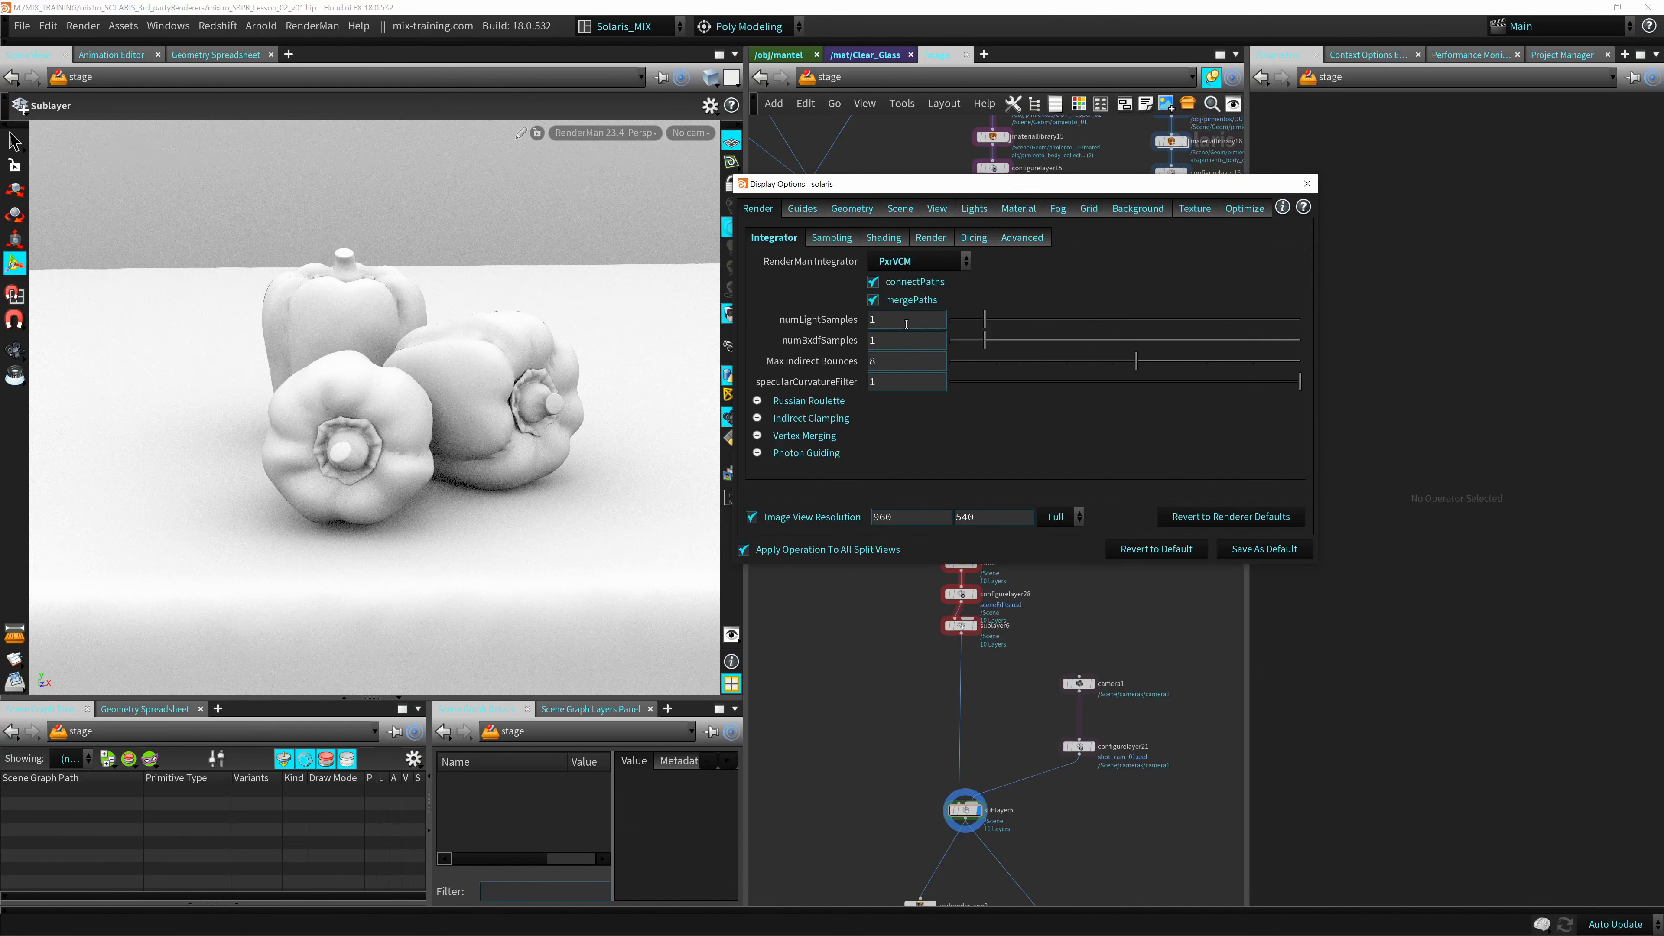
pyautogui.click(930, 260)
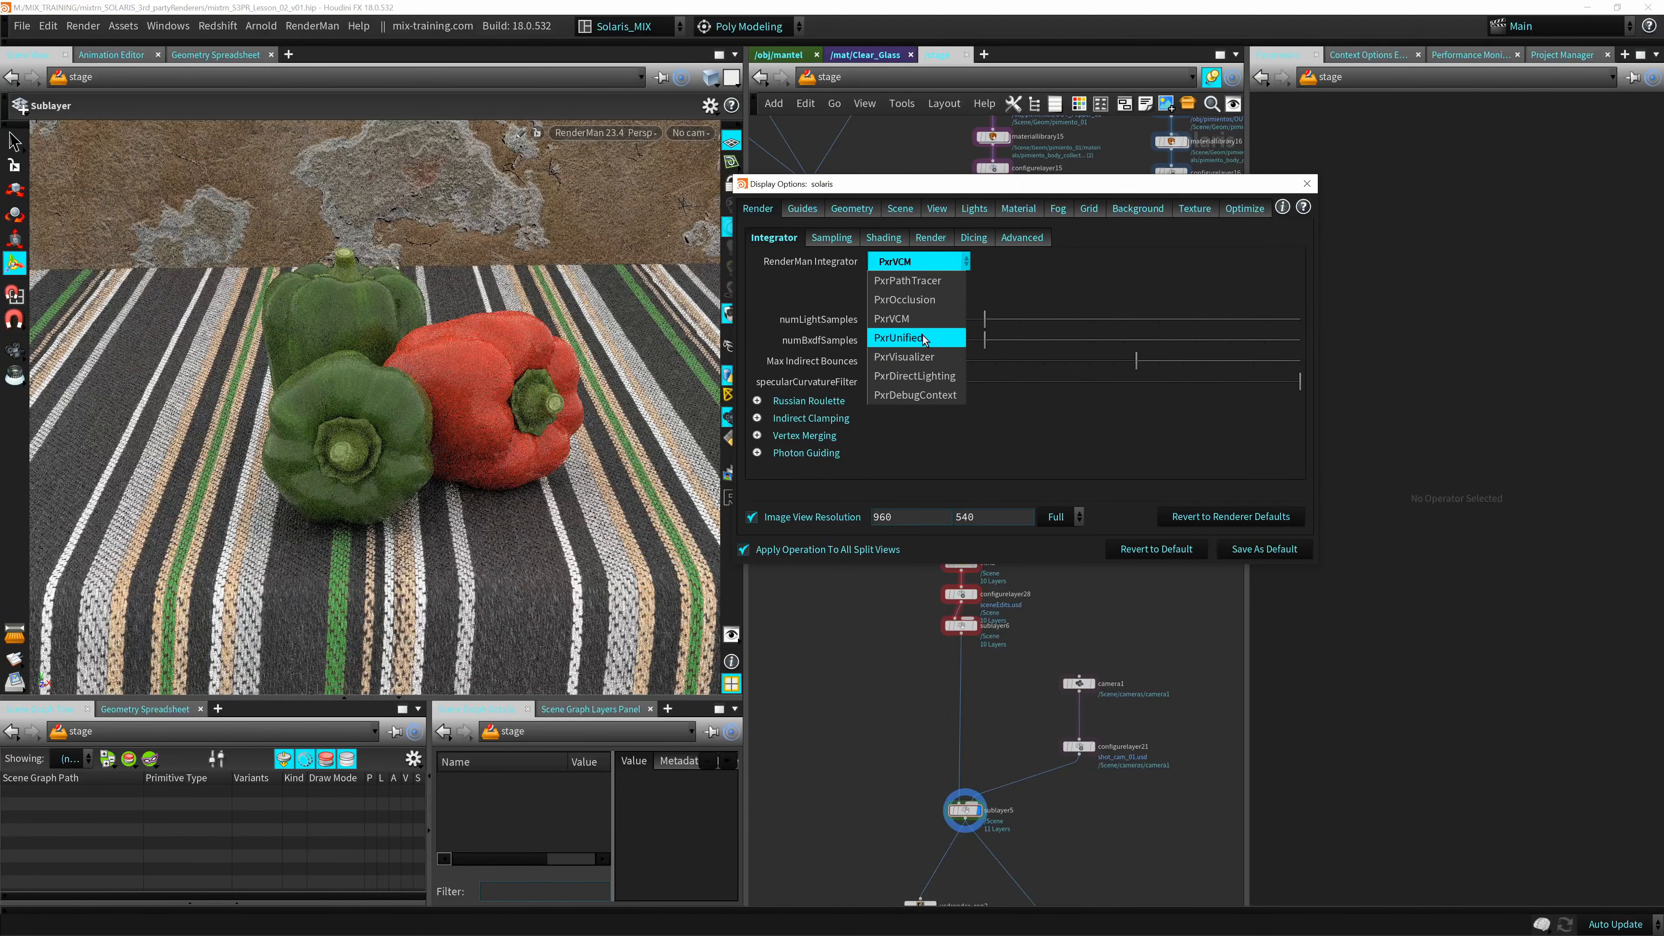
pyautogui.click(923, 336)
pyautogui.click(920, 261)
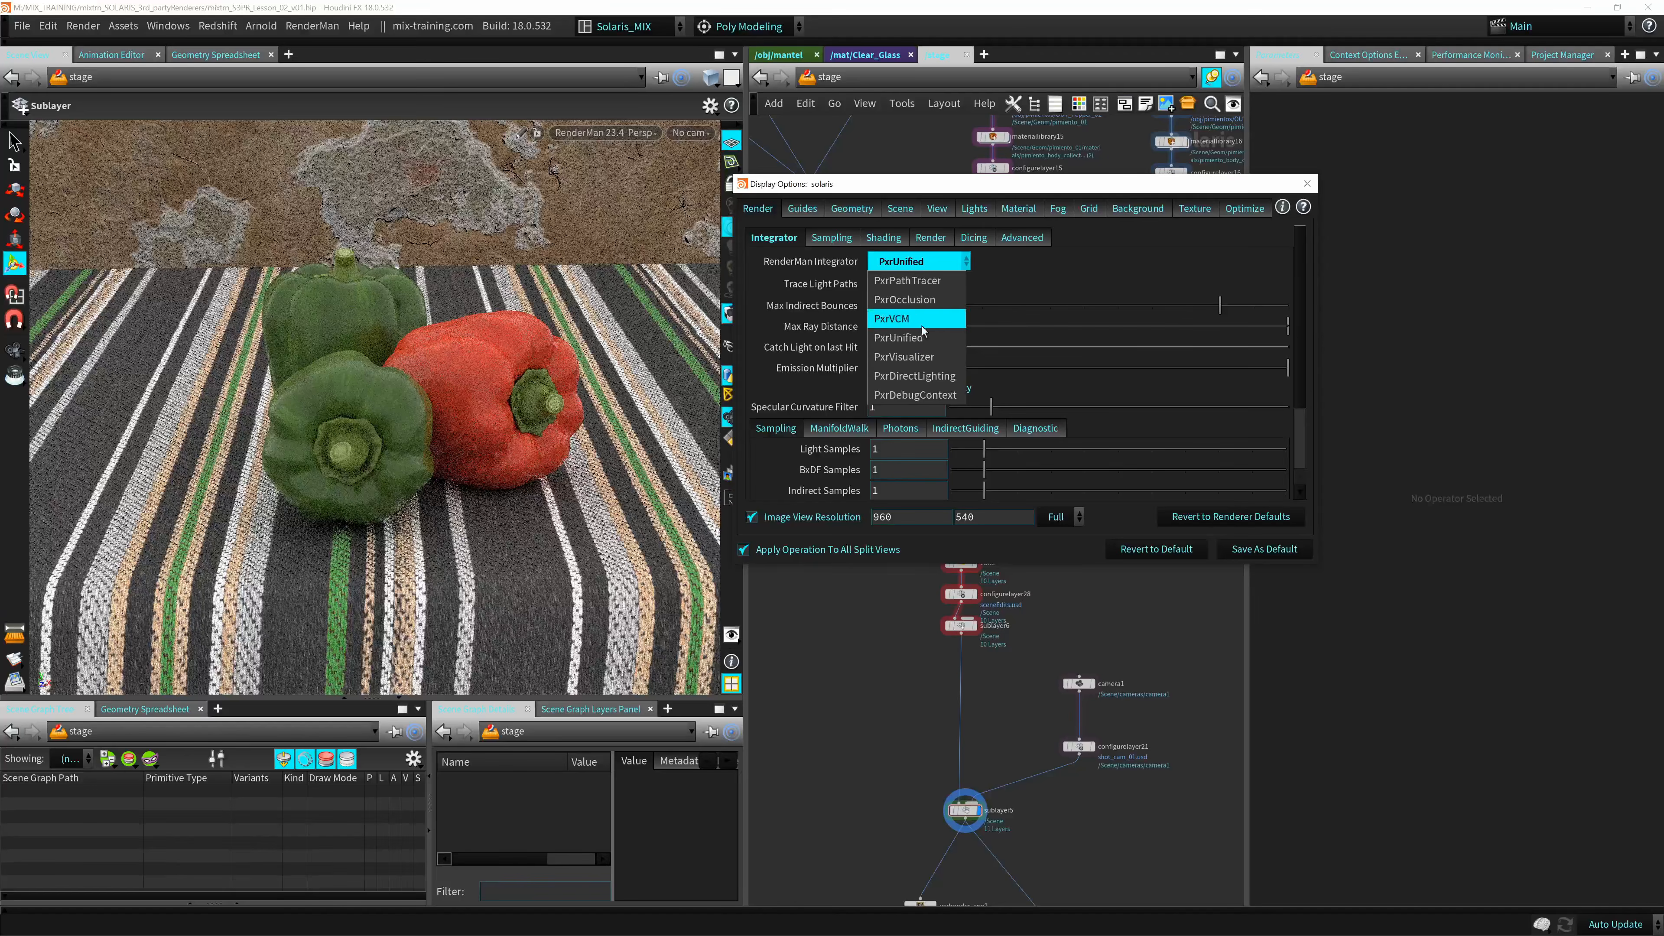
pyautogui.click(920, 357)
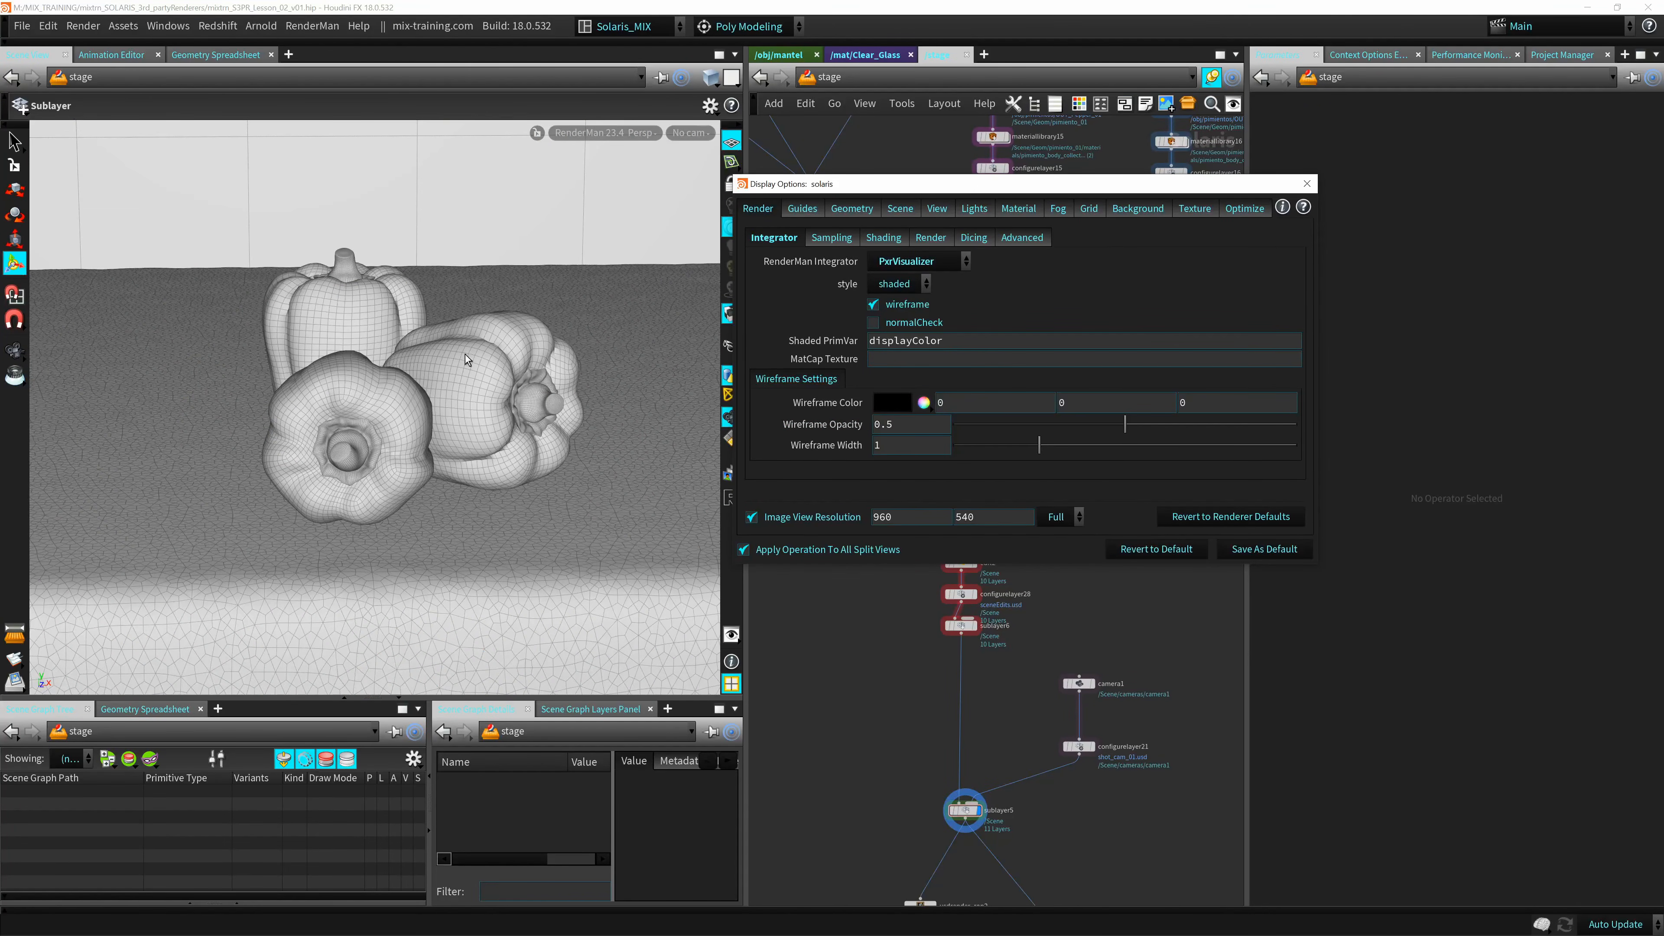
# Compare the PxrVisualizer styles bxdf and flat while viewing the wireframed peppers from other angles.
pyautogui.keyDown('alt'); pyautogui.moveTo(370, 383); pyautogui.dragTo(472, 338); pyautogui.keyUp('alt')
pyautogui.click(897, 283)
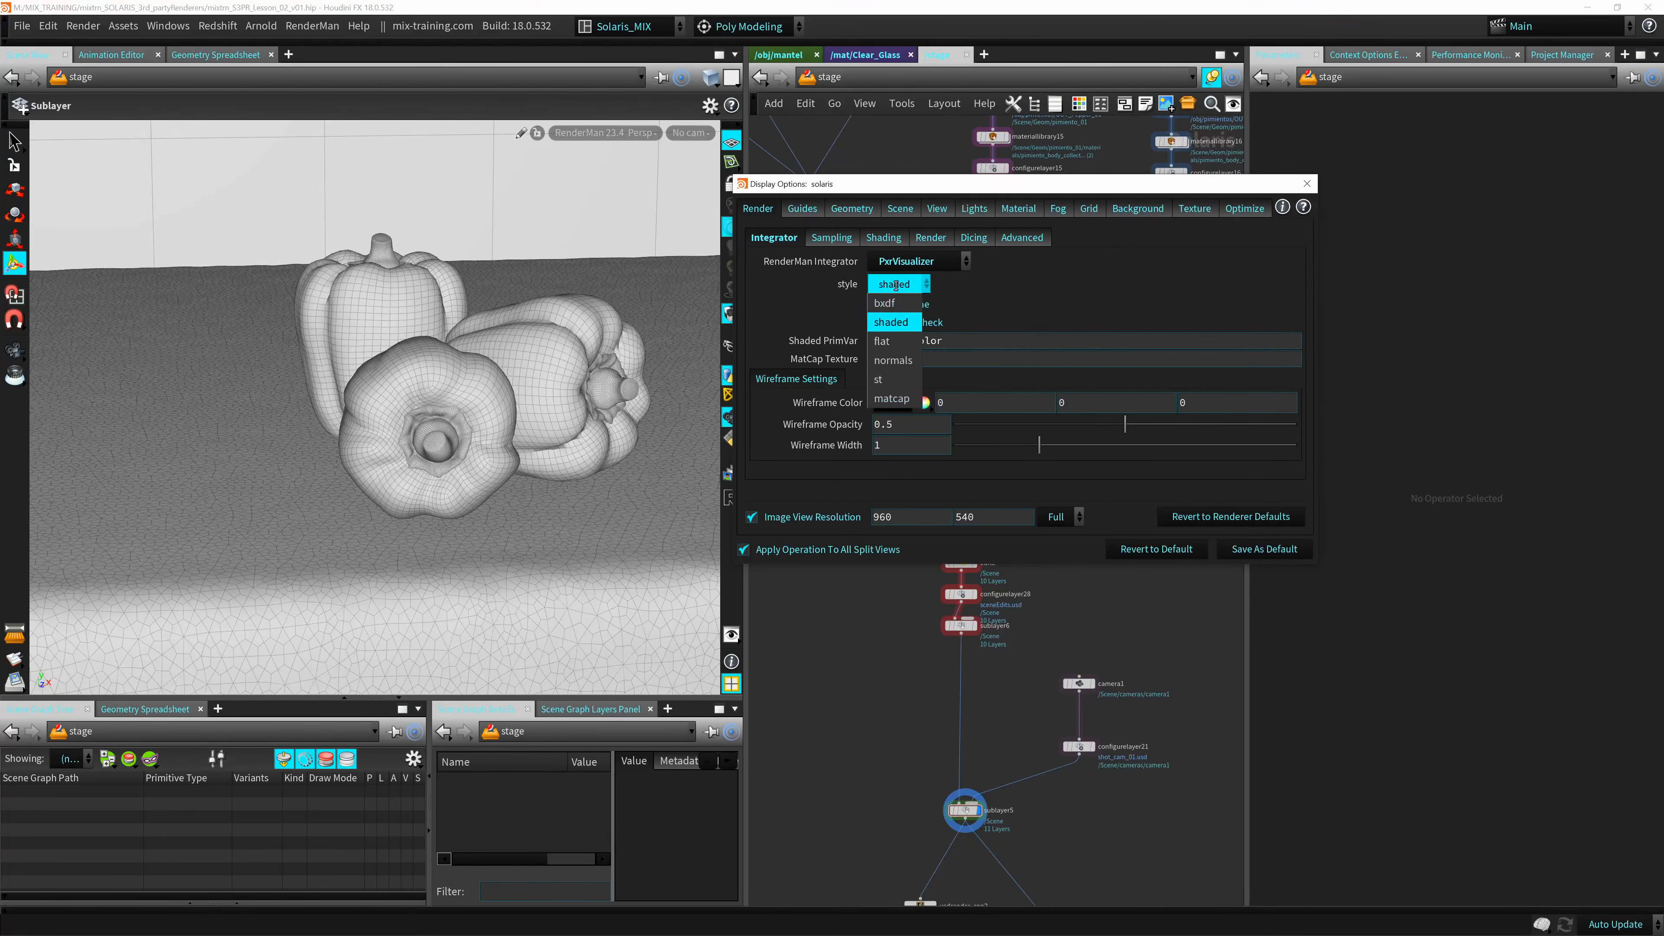
pyautogui.click(884, 303)
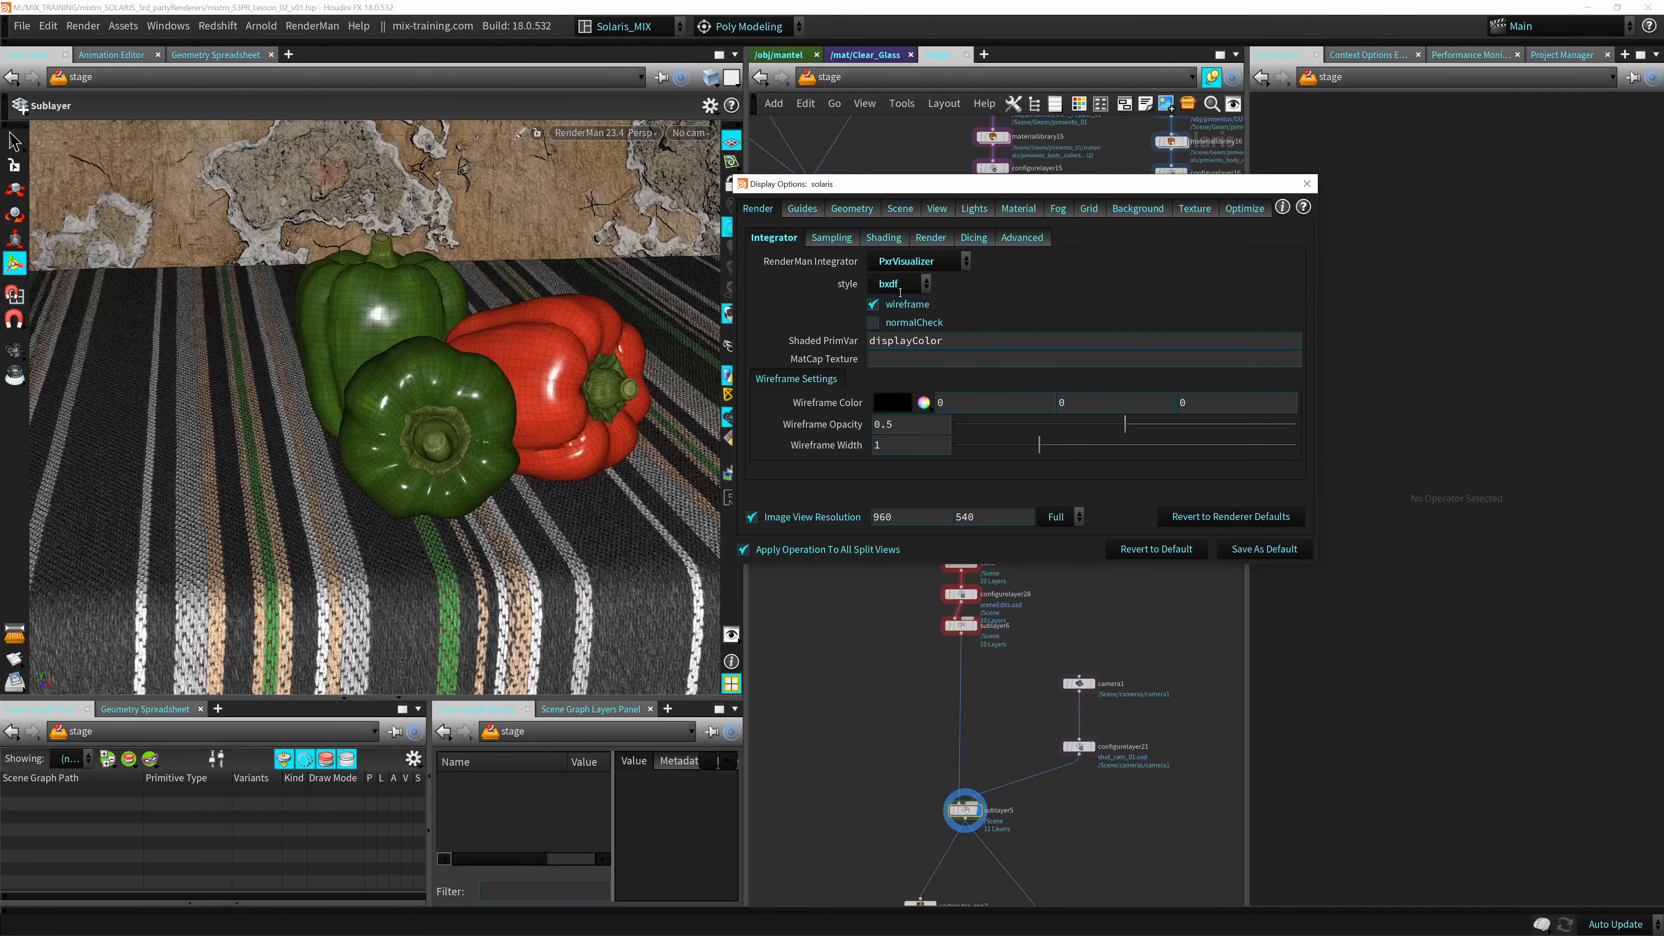
pyautogui.click(897, 283)
pyautogui.click(881, 341)
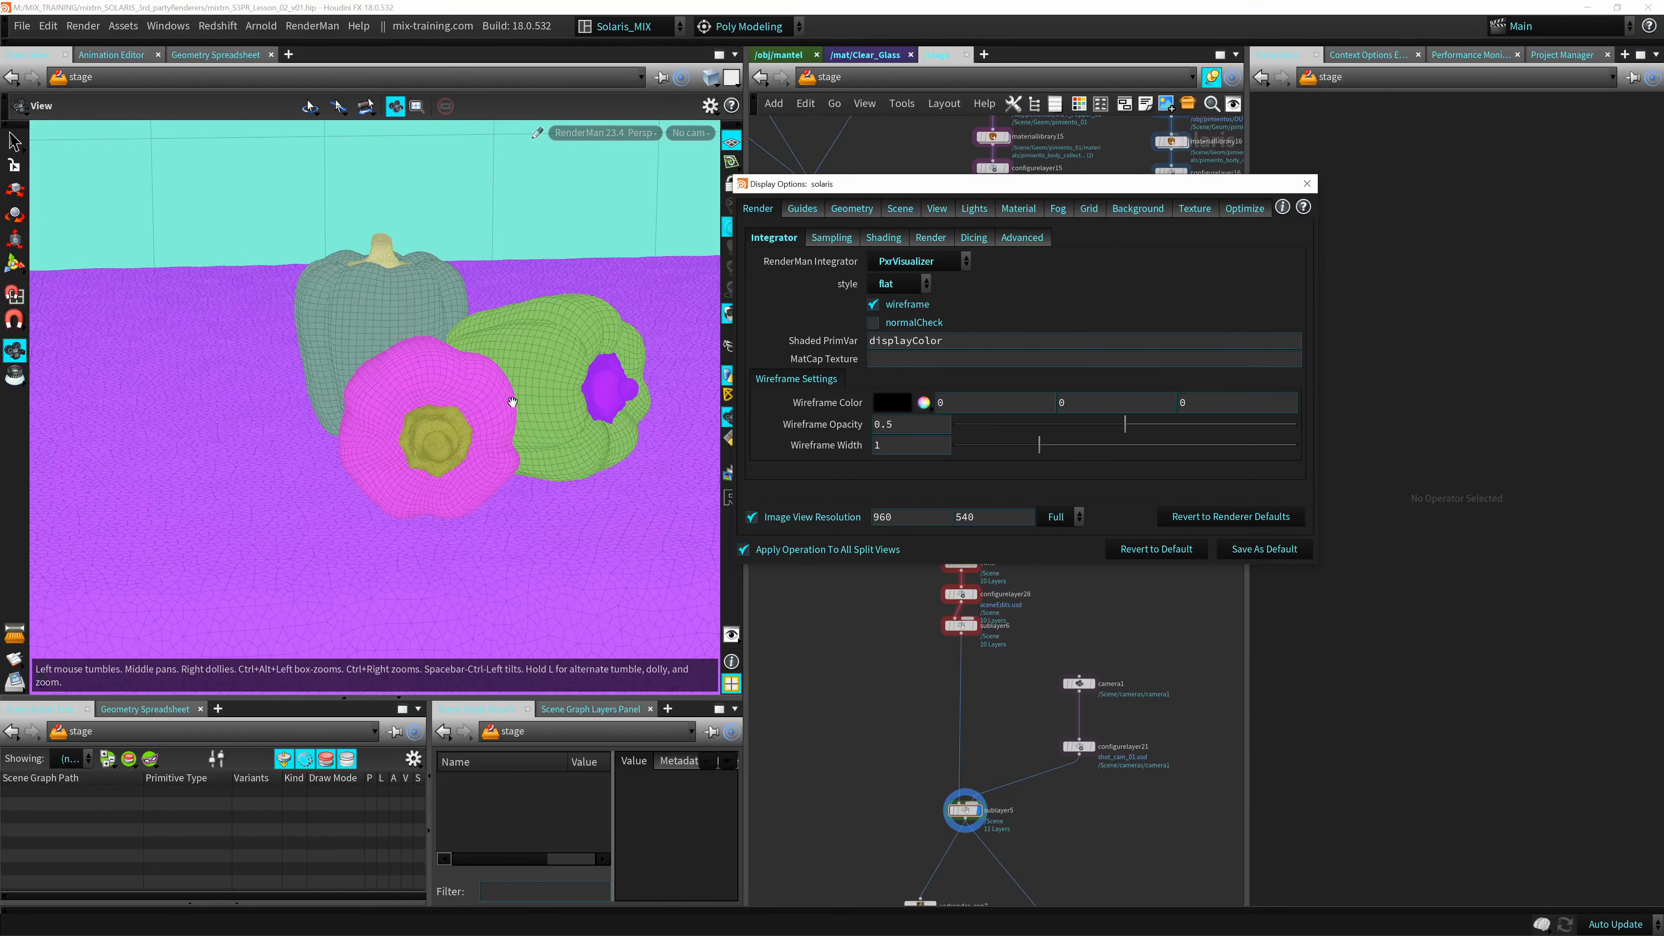
pyautogui.keyDown('alt'); pyautogui.moveTo(511, 399); pyautogui.dragTo(418, 416); pyautogui.keyUp('alt')
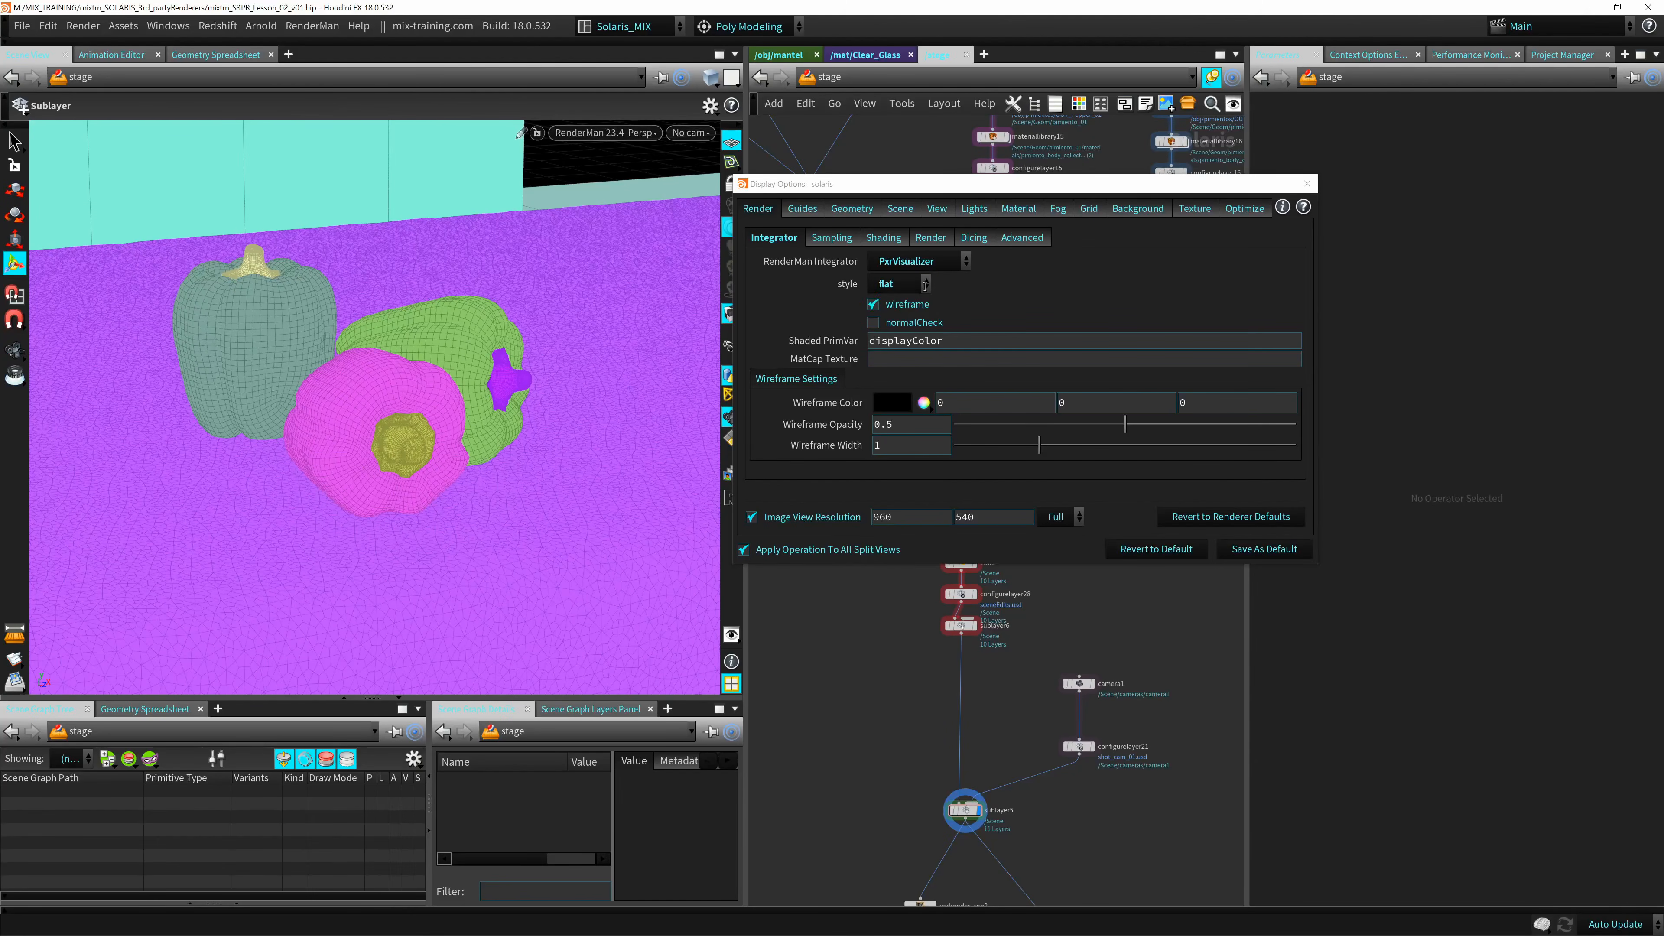
pyautogui.click(910, 303)
pyautogui.click(893, 305)
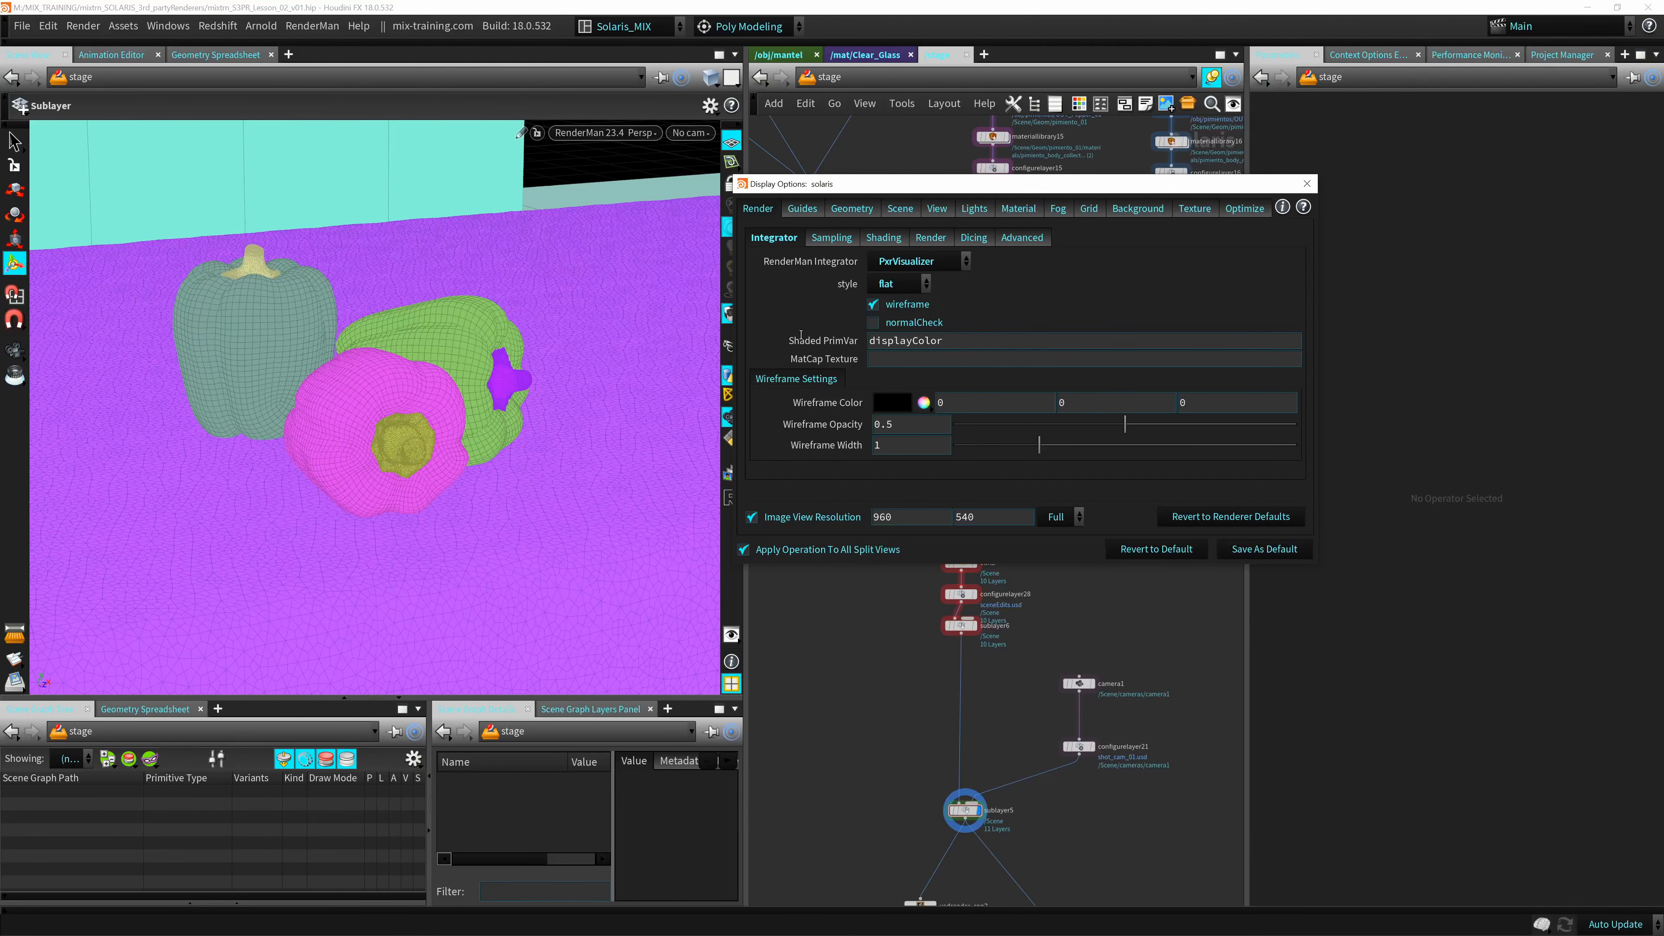
# Set the RenderMan integrator back to PxrPathTracer and switch the viewport renderer to Karma (Beta).
pyautogui.click(925, 261)
pyautogui.click(925, 262)
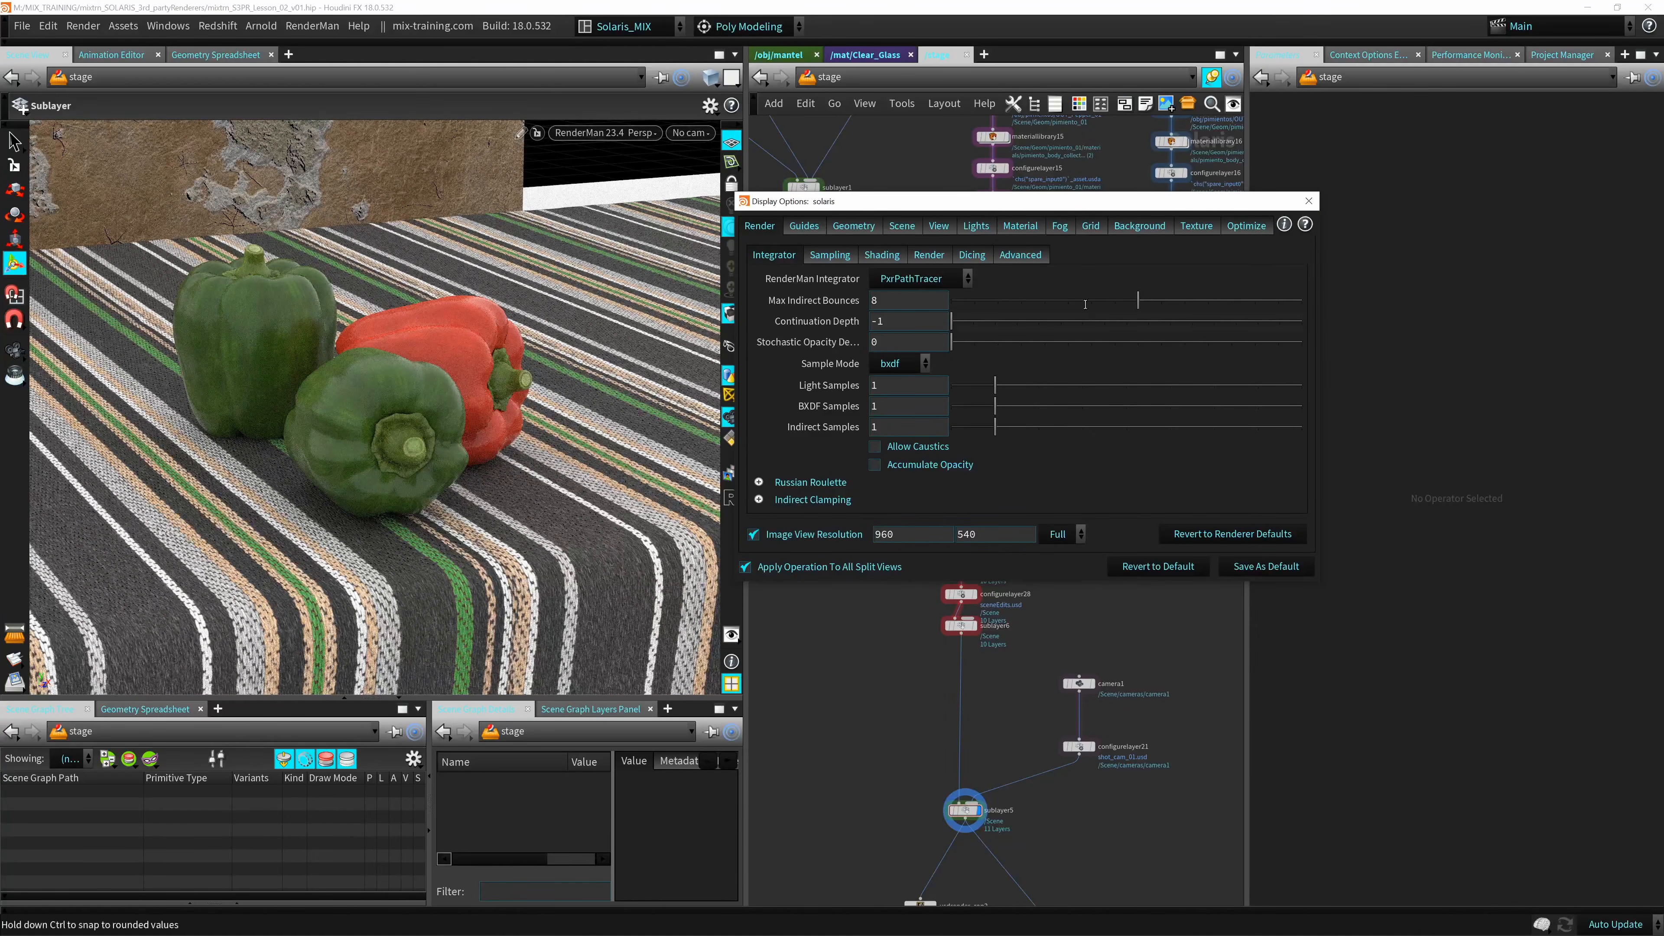
pyautogui.click(595, 134)
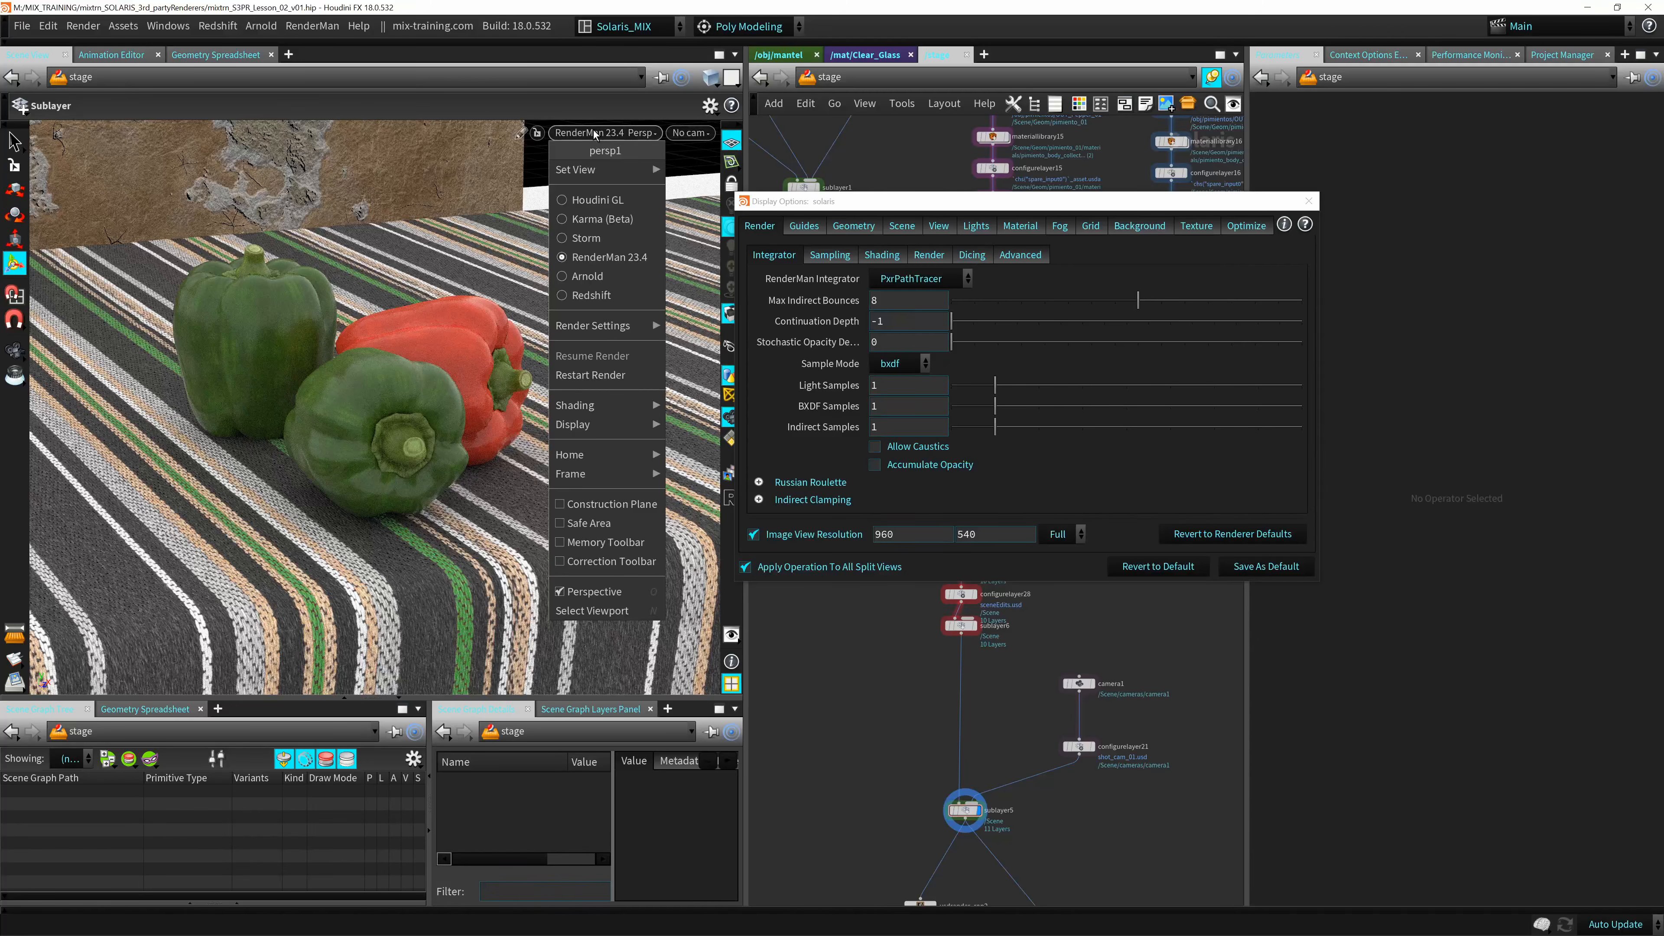
pyautogui.click(601, 218)
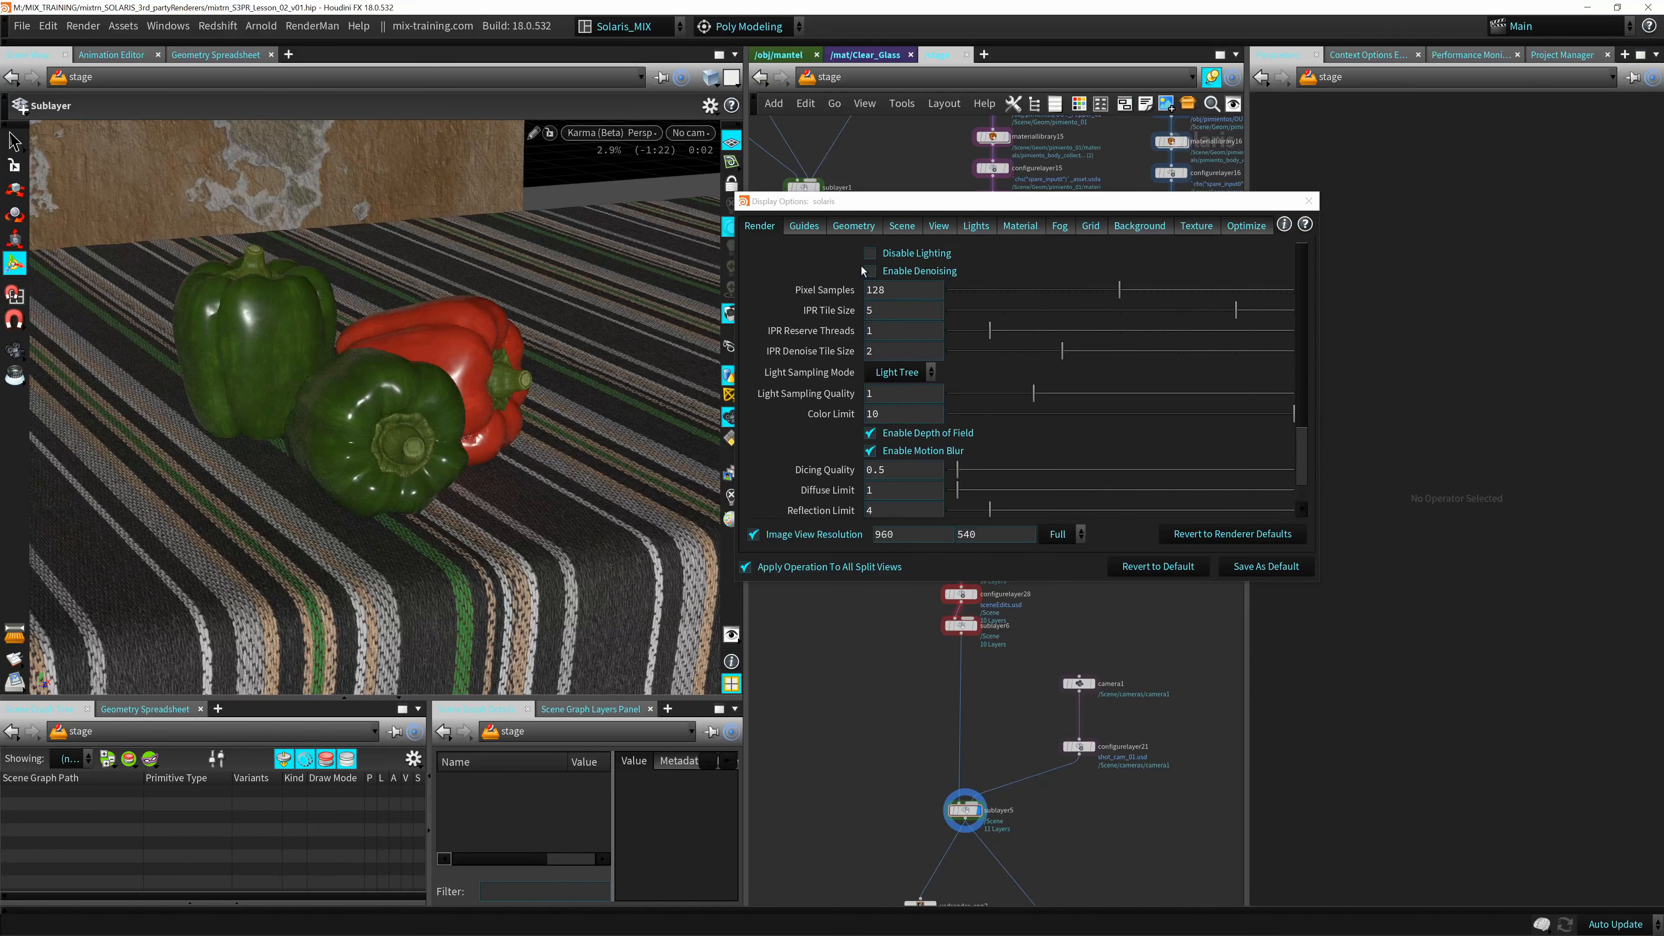
# Disable lighting in the Karma render, examine the unlit peppers from several angles, and enable lighting again.
pyautogui.click(869, 253)
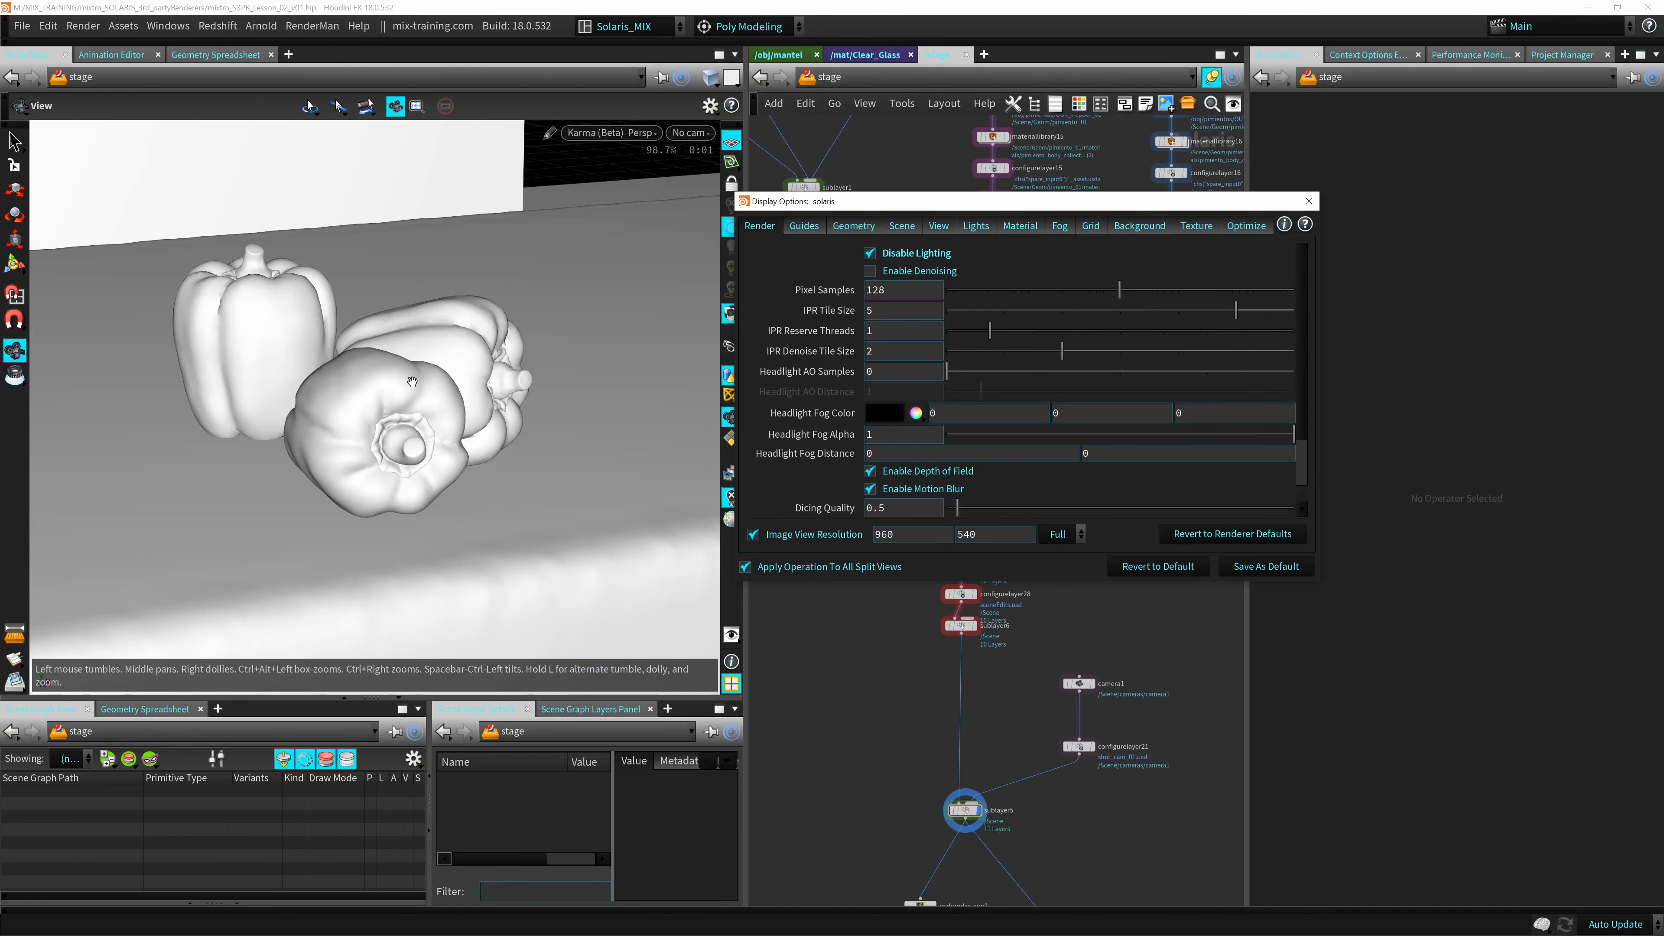
pyautogui.keyDown('alt'); pyautogui.moveTo(458, 367); pyautogui.dragTo(547, 357, button='middle'); pyautogui.keyUp('alt')
pyautogui.keyDown('alt'); pyautogui.moveTo(547, 357); pyautogui.dragTo(708, 334, button='right'); pyautogui.keyUp('alt')
pyautogui.keyDown('alt'); pyautogui.moveTo(707, 334); pyautogui.dragTo(564, 388, button='middle'); pyautogui.keyUp('alt')
pyautogui.keyDown('alt'); pyautogui.moveTo(564, 388); pyautogui.dragTo(511, 420, button='right'); pyautogui.keyUp('alt')
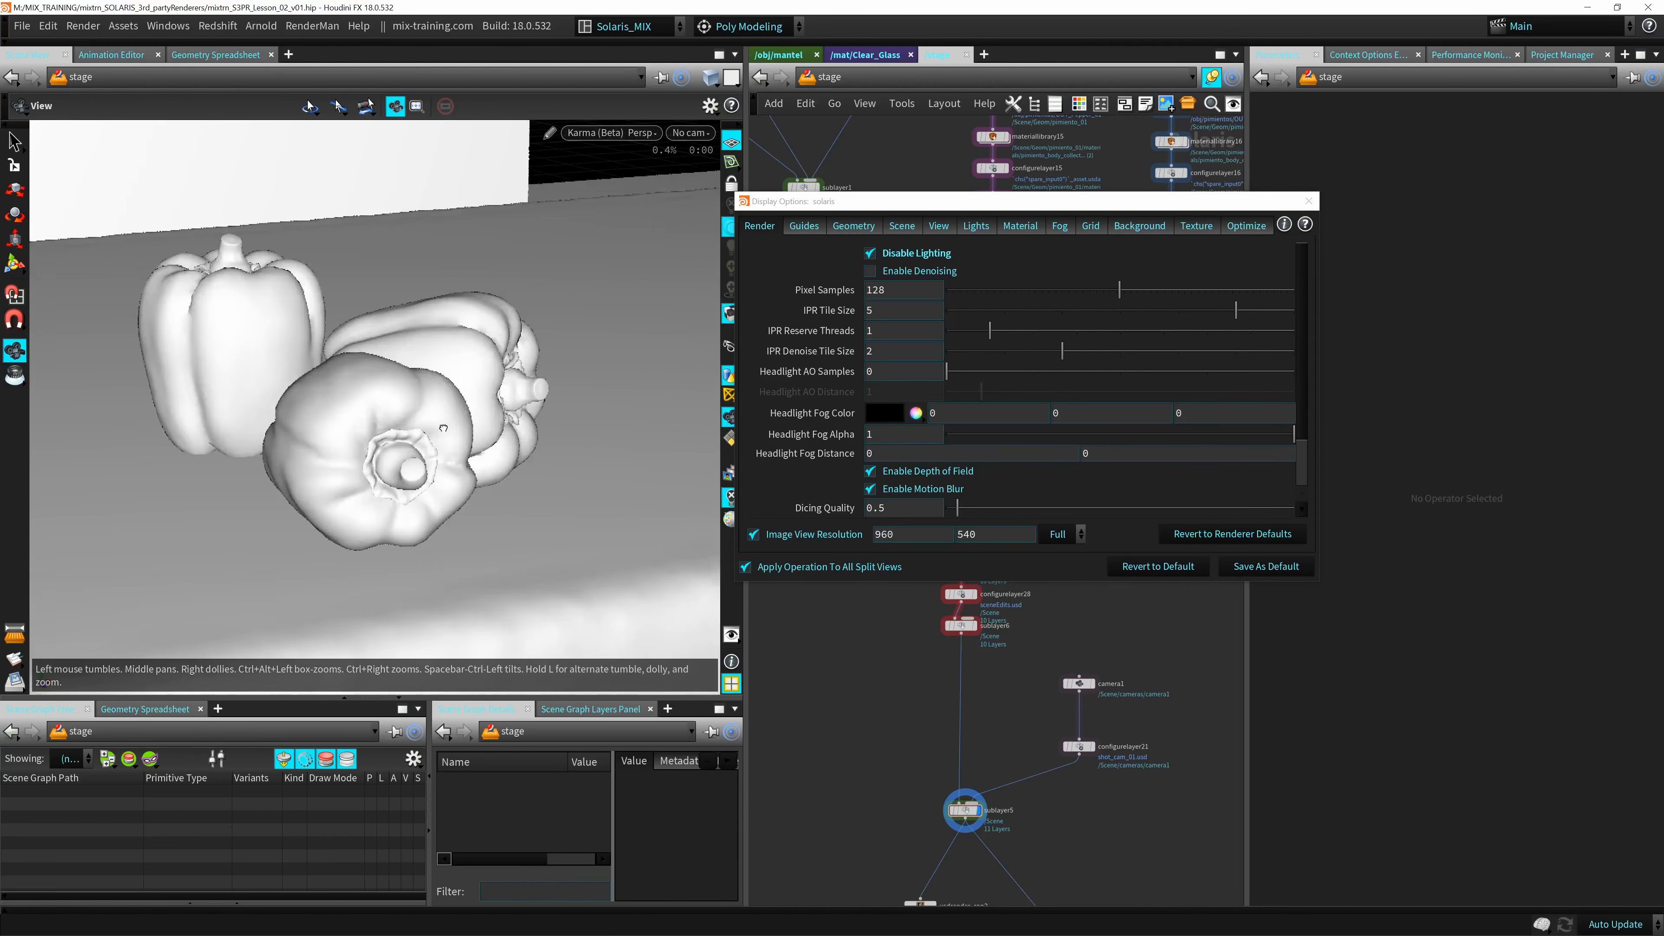
pyautogui.moveTo(511, 420)
pyautogui.keyDown('alt'); pyautogui.mouseDown()
pyautogui.moveTo(393, 400)
pyautogui.moveTo(533, 386)
pyautogui.moveTo(501, 420)
pyautogui.moveTo(523, 440)
pyautogui.mouseUp(); pyautogui.keyUp('alt')
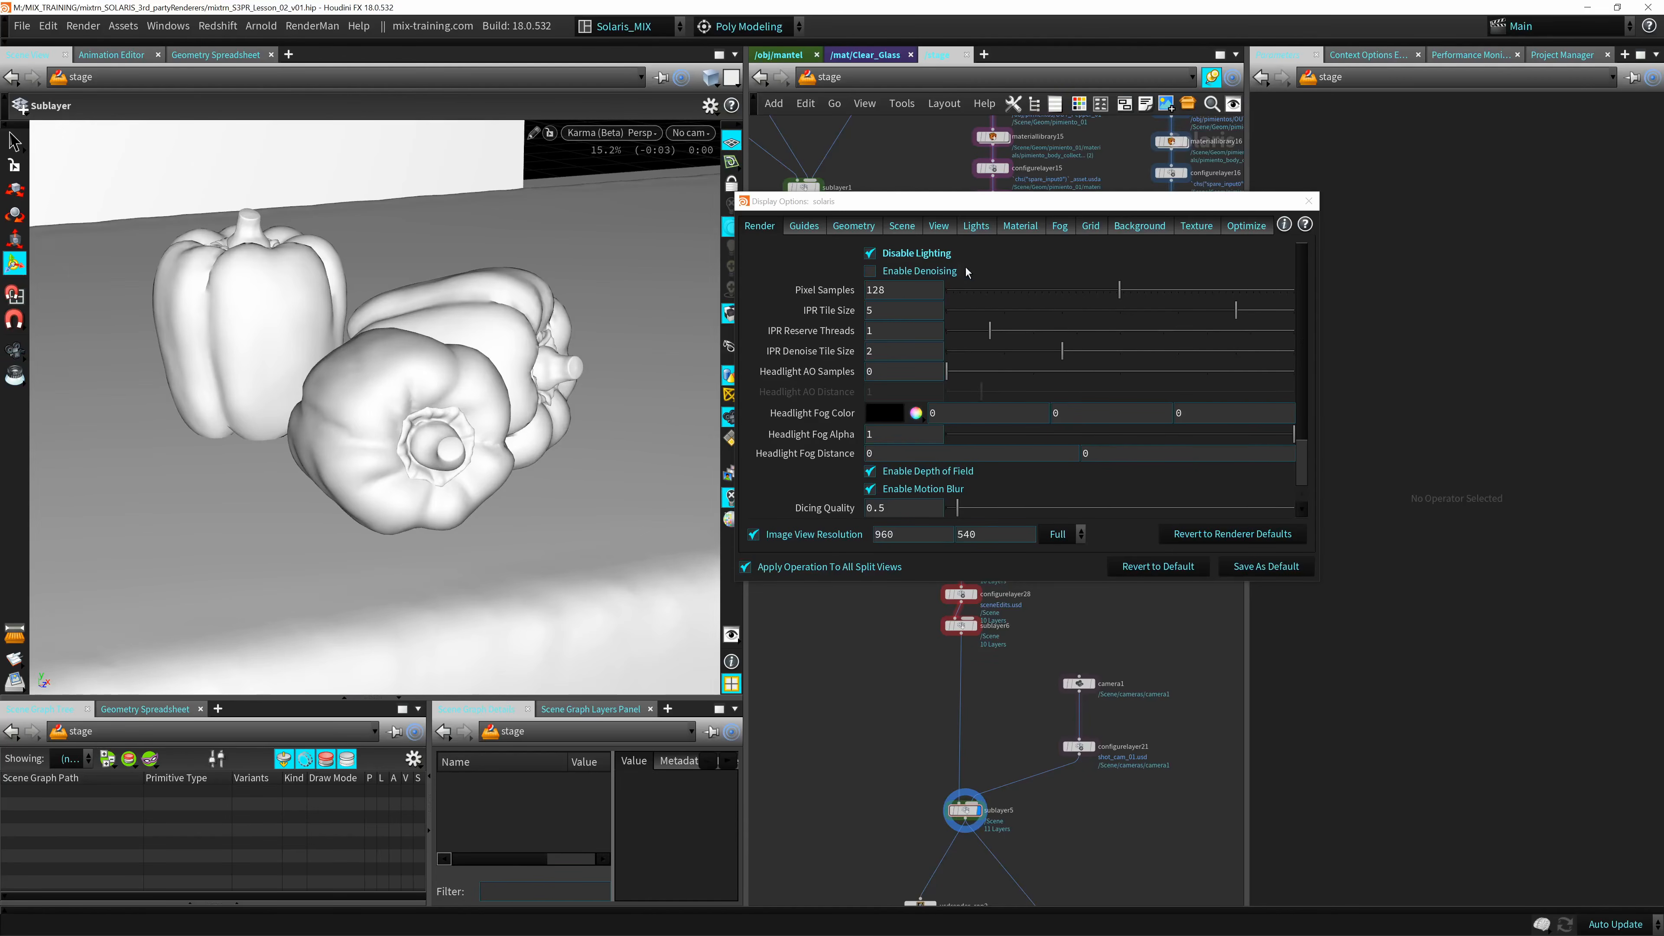
pyautogui.click(872, 254)
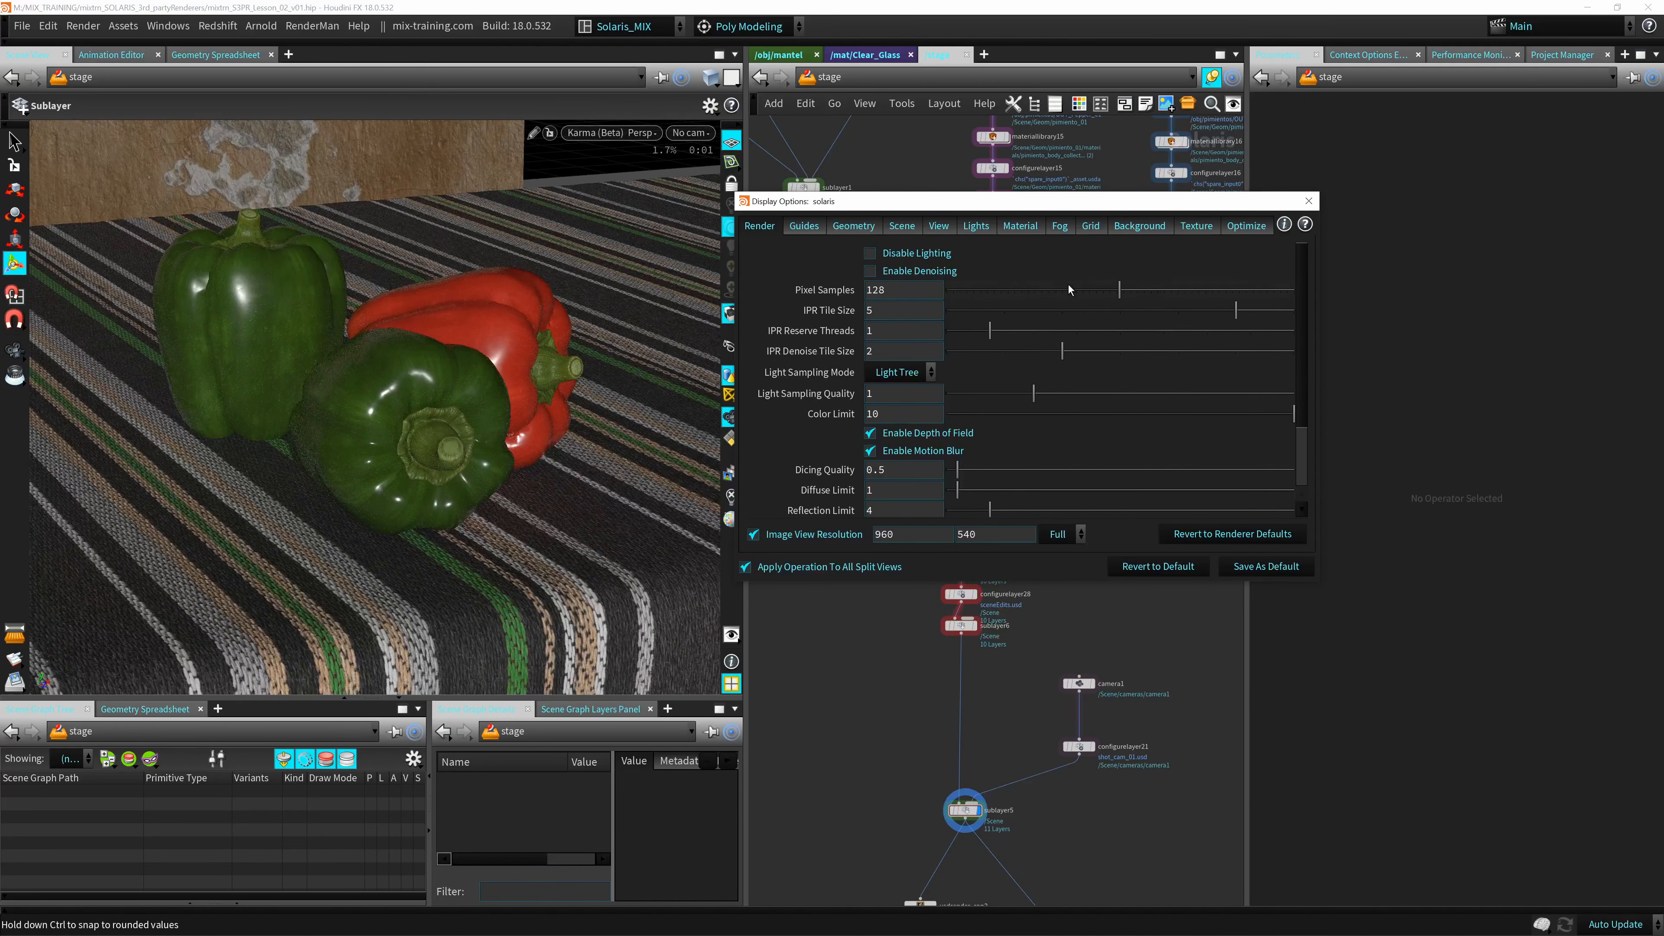
pyautogui.moveTo(901, 291); pyautogui.dragTo(763, 319)
pyautogui.write('16')
pyautogui.press('Return')
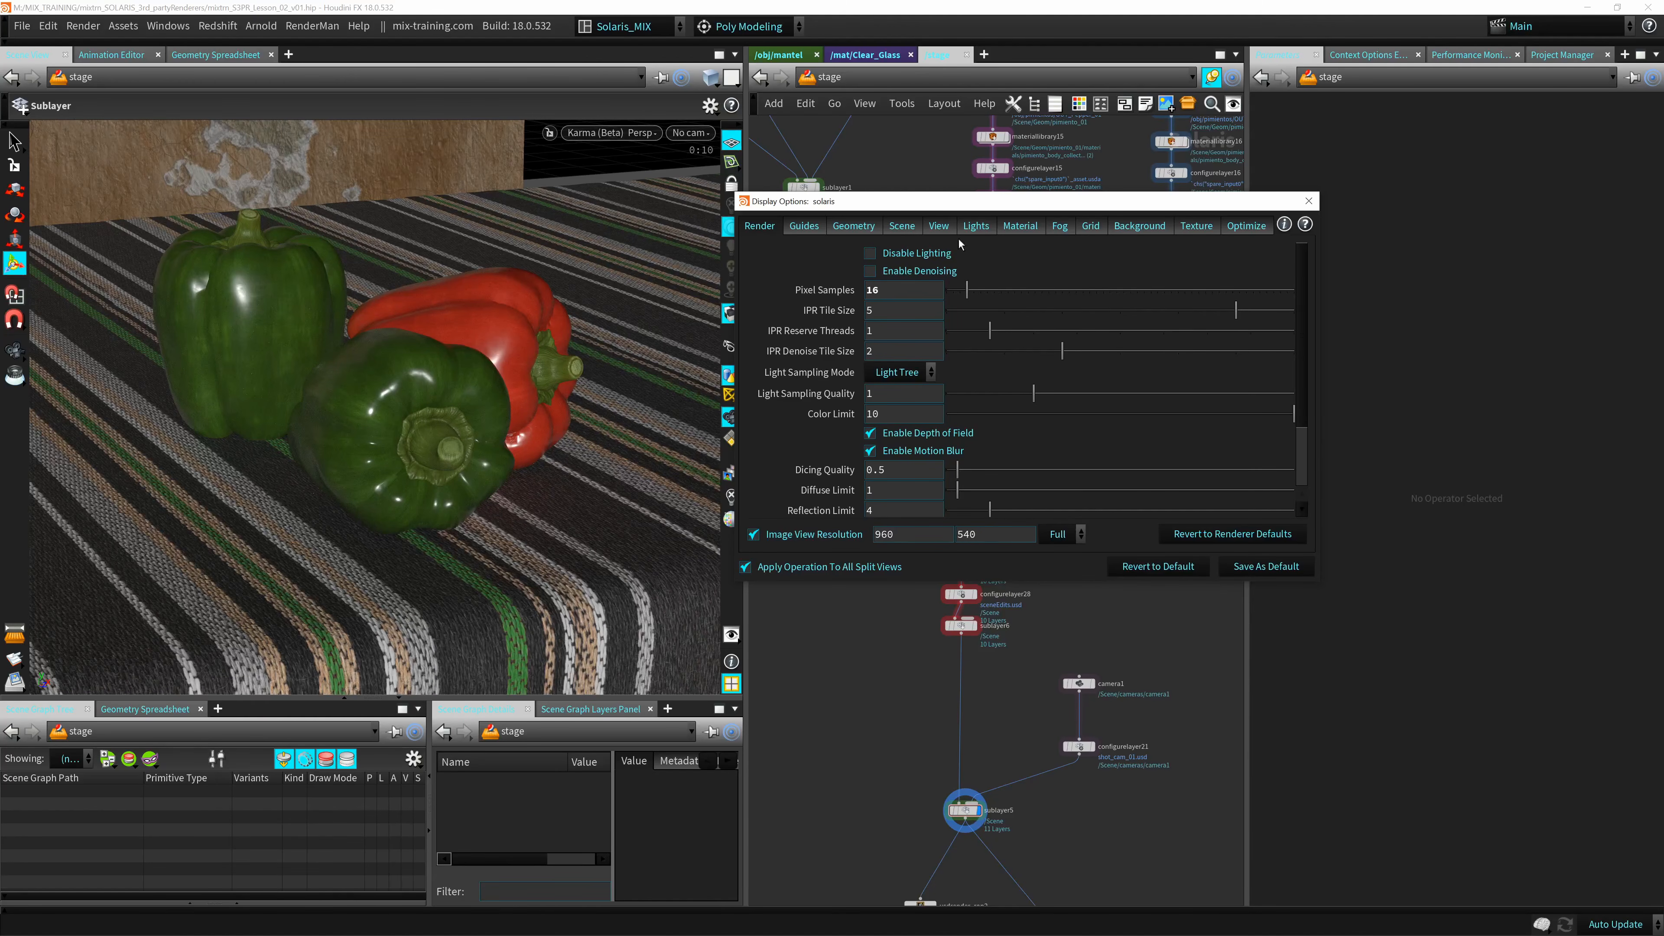
pyautogui.moveTo(957, 203); pyautogui.dragTo(898, 173)
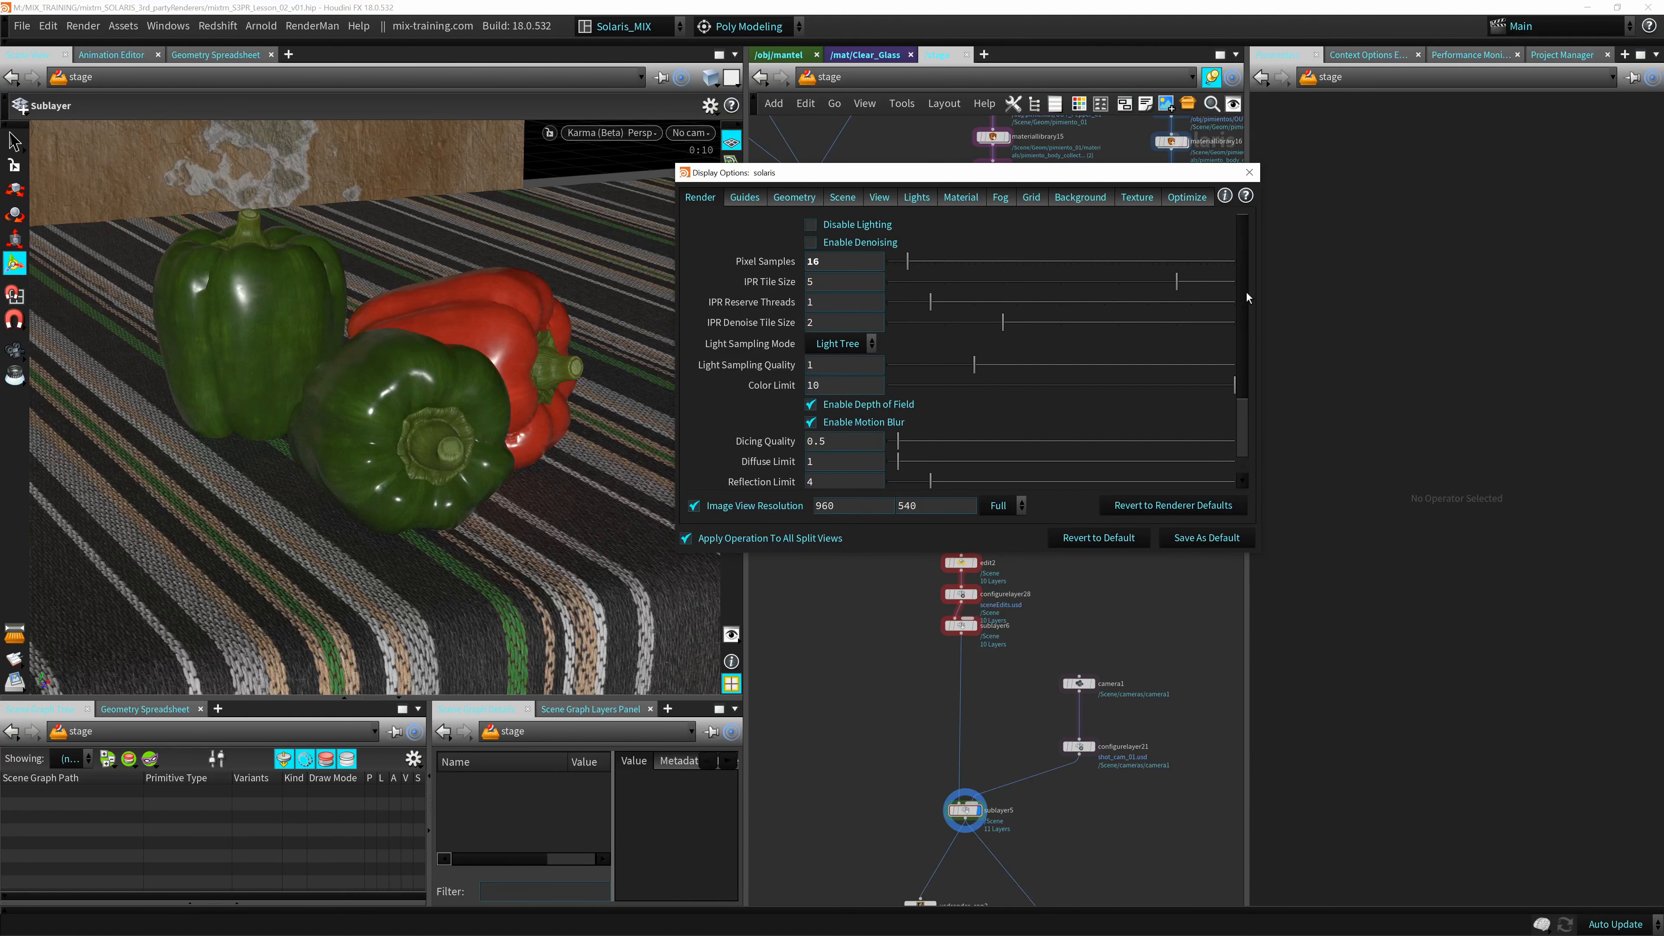
# Review the remaining Karma options, switch the viewport renderer to Arnold, and look through Arnold's sampling and ignore options.
pyautogui.scroll(-3, 1244, 387)
pyautogui.moveTo(760, 173); pyautogui.dragTo(849, 219)
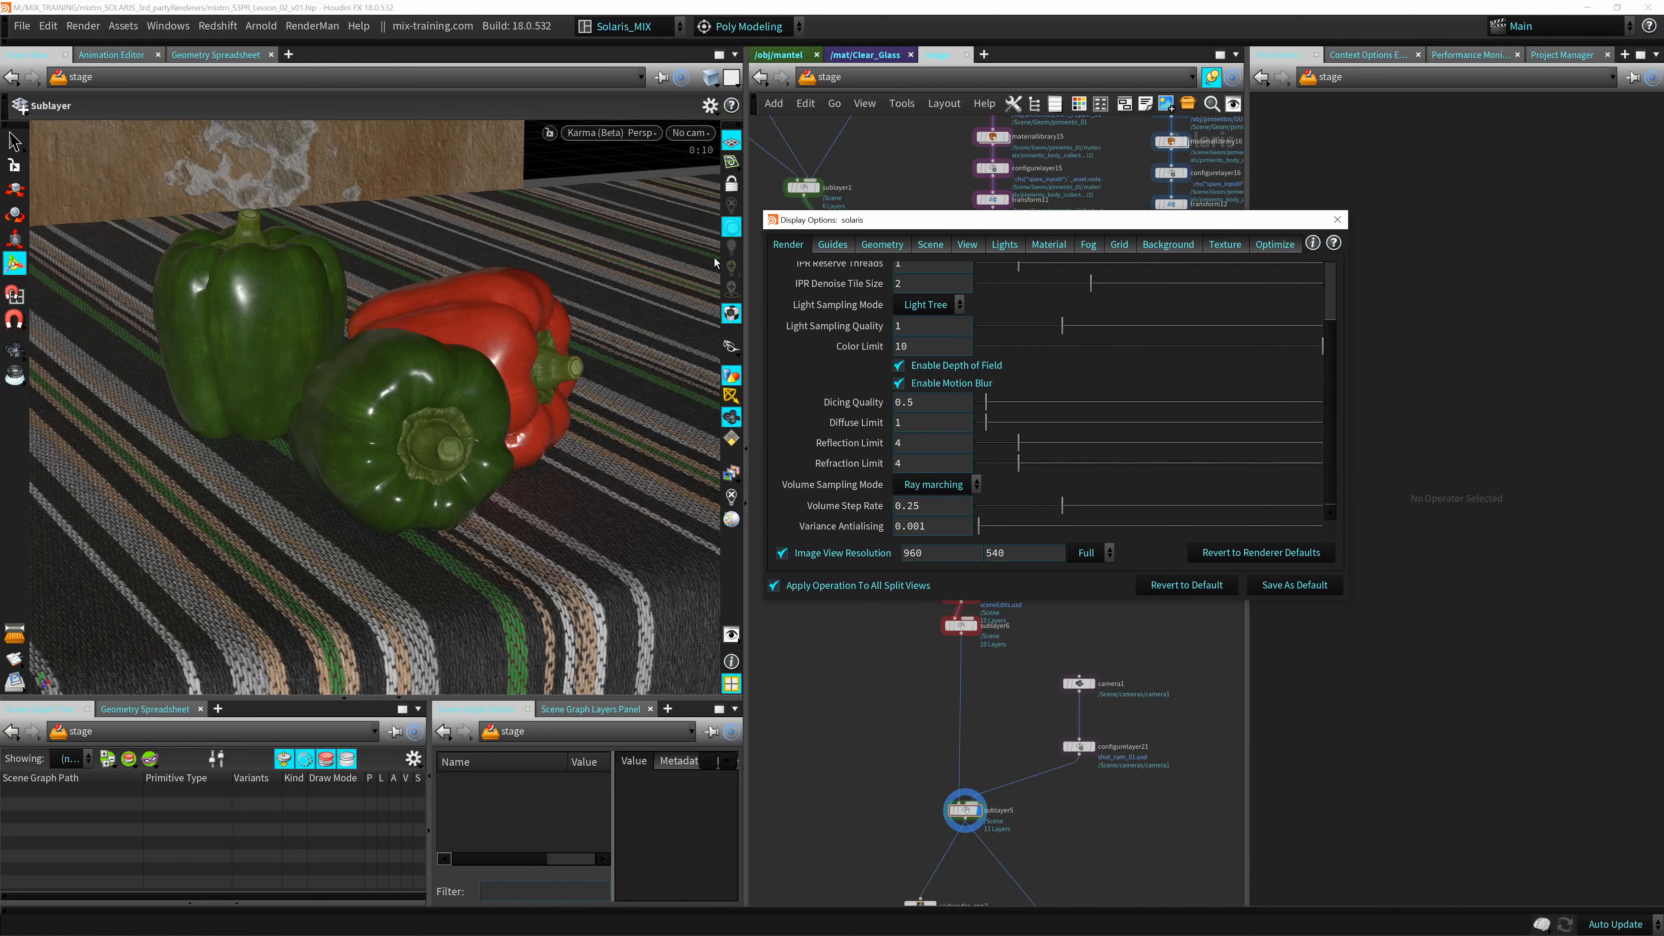
pyautogui.click(616, 135)
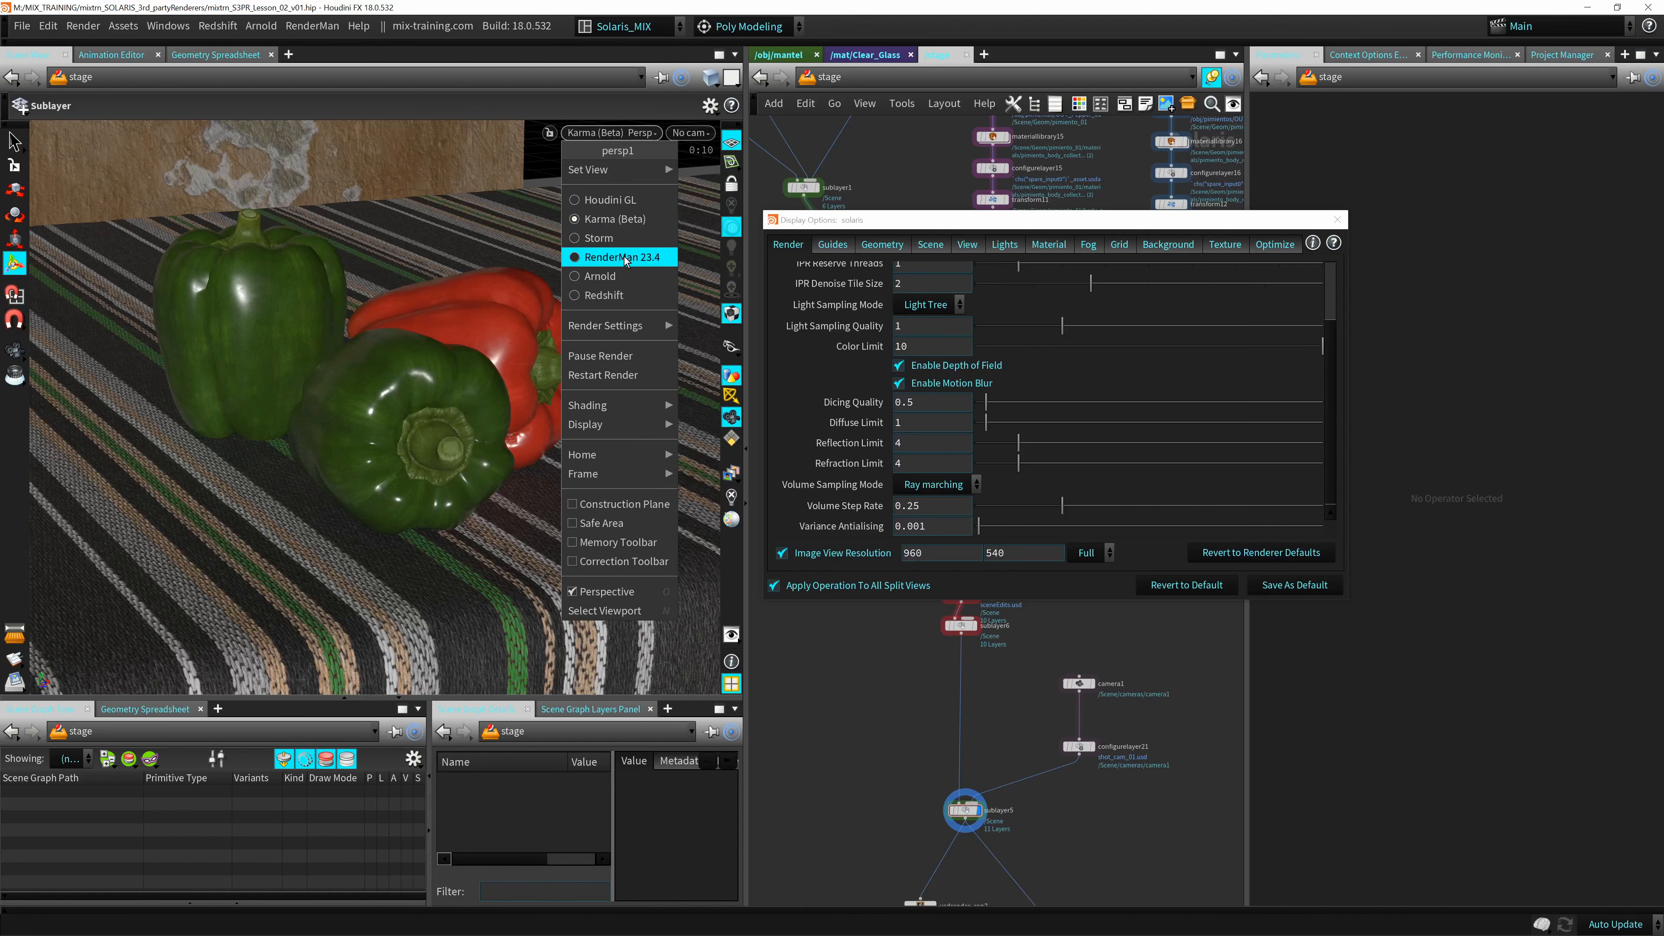
pyautogui.click(600, 276)
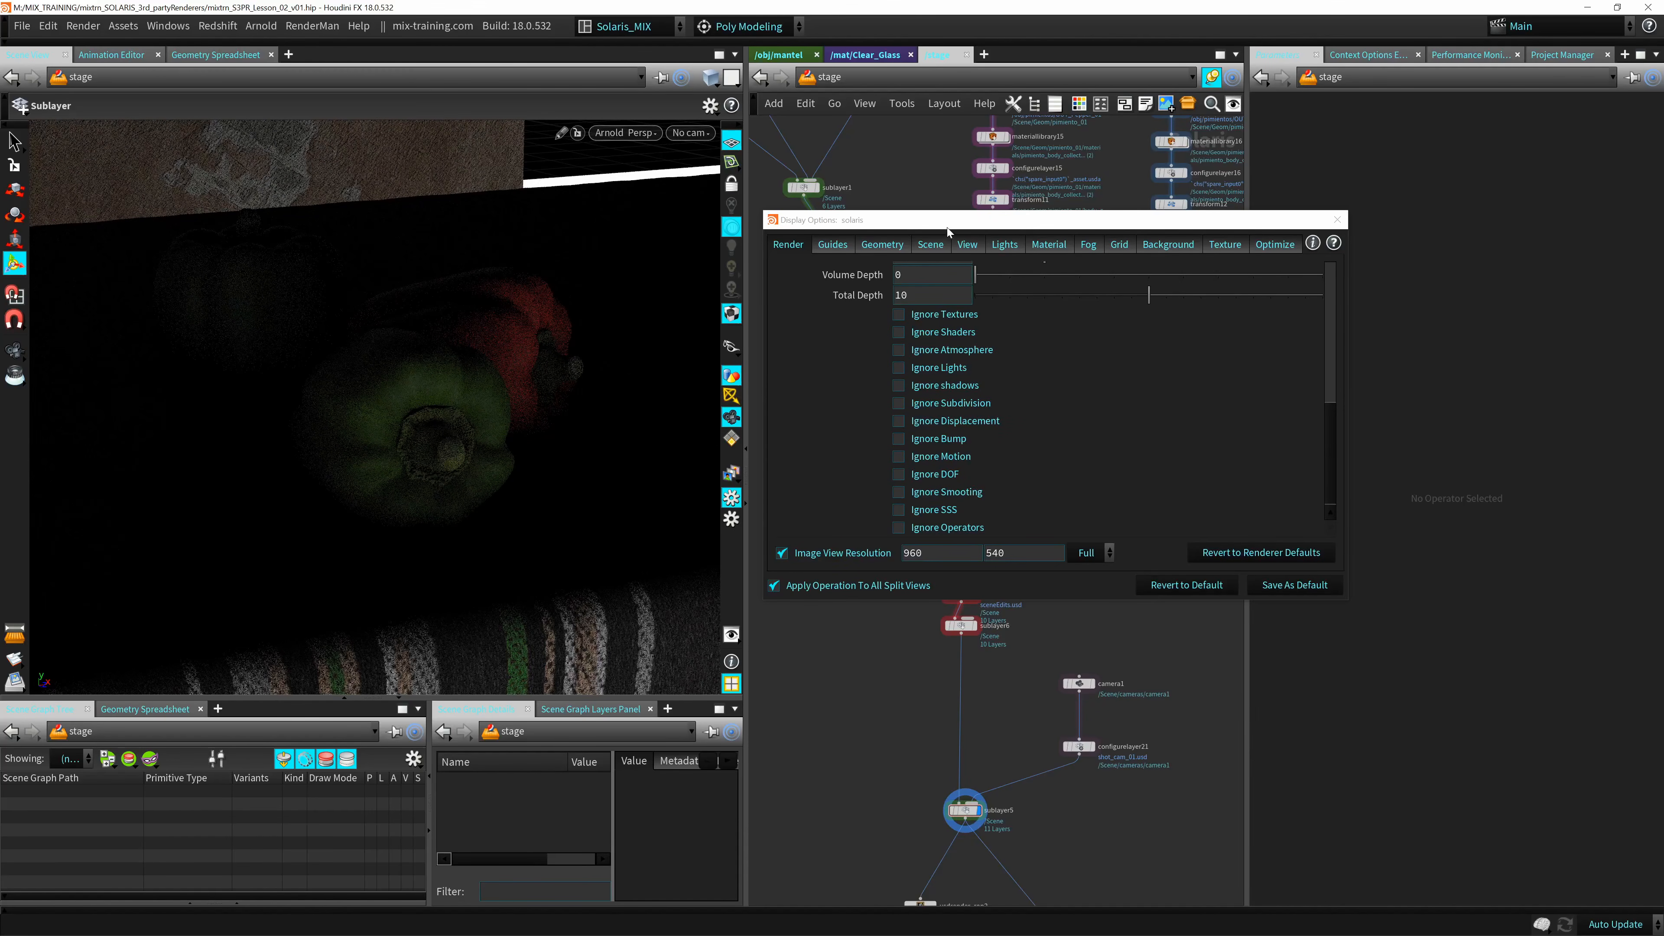
pyautogui.moveTo(947, 227); pyautogui.dragTo(808, 213)
pyautogui.moveTo(1192, 409); pyautogui.dragTo(1225, 265)
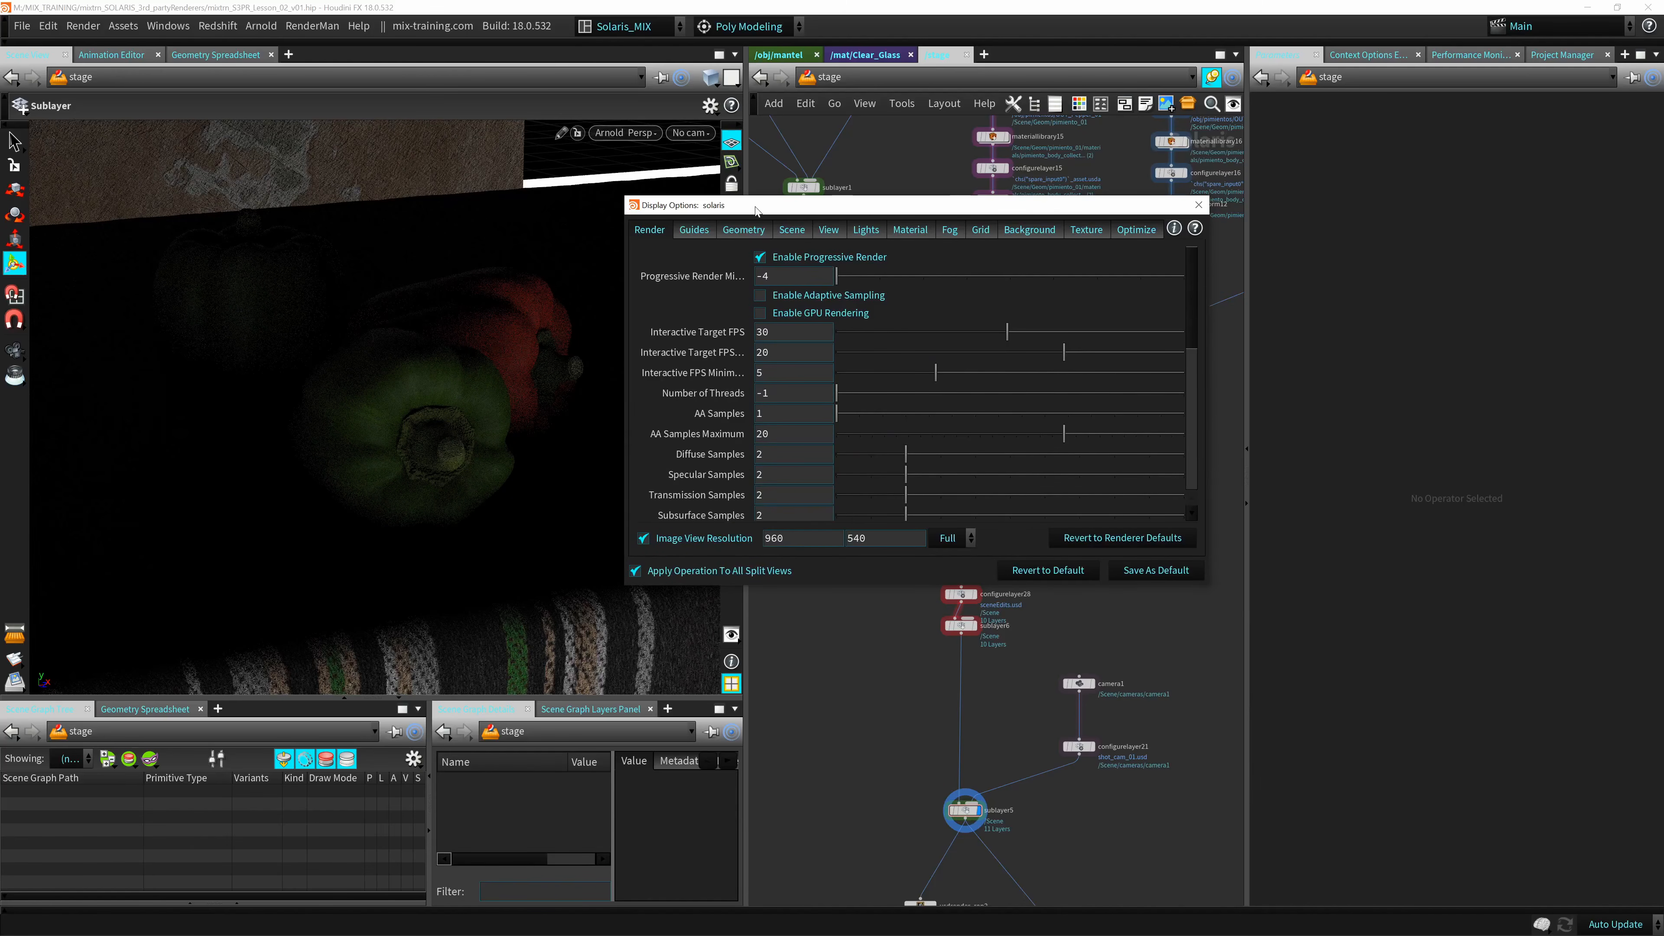
pyautogui.moveTo(763, 212); pyautogui.dragTo(891, 225)
# Switch the viewport renderer to Redshift and set its Max. Samples to 16.
pyautogui.click(626, 132)
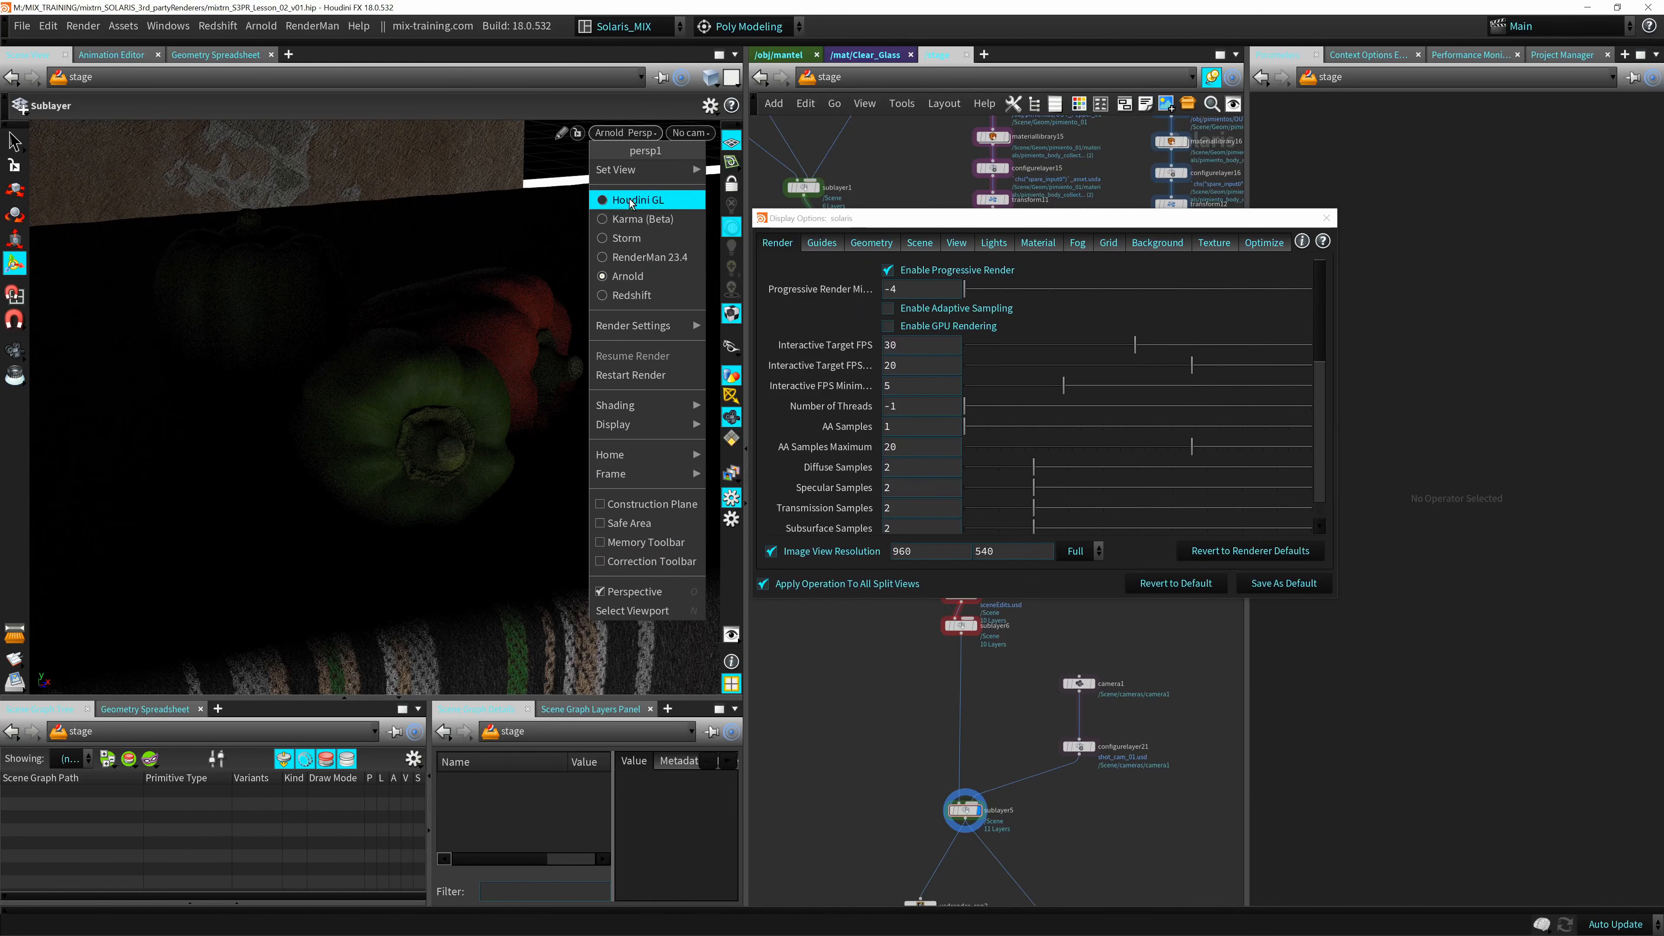
pyautogui.click(614, 296)
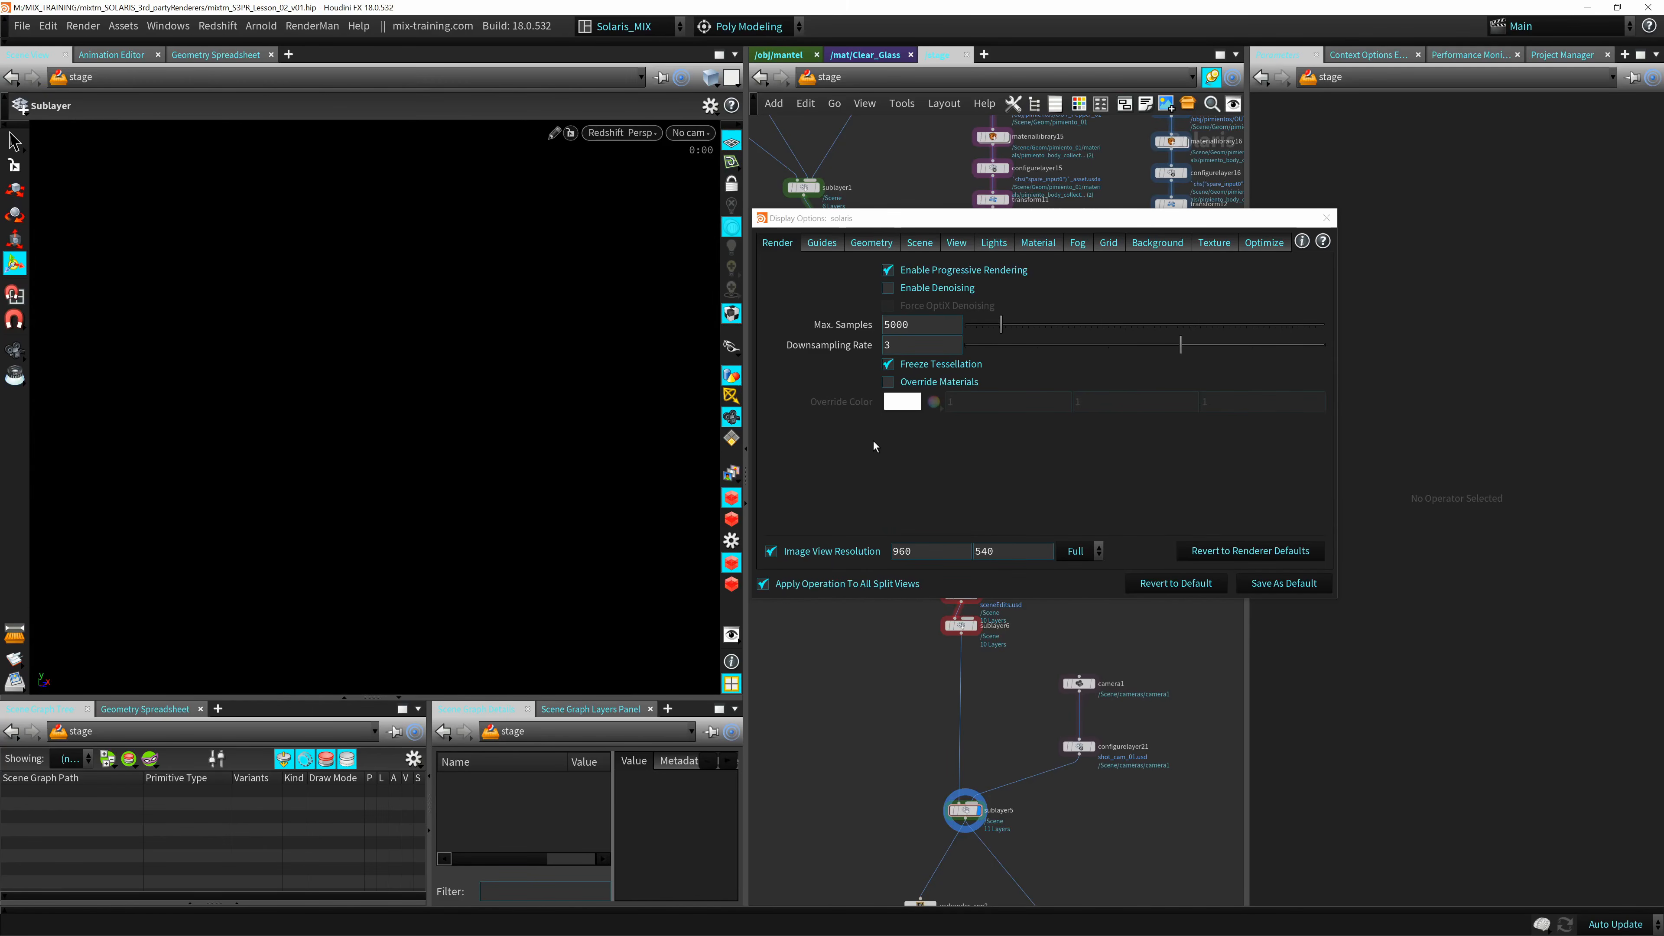
pyautogui.moveTo(896, 222); pyautogui.dragTo(666, 256)
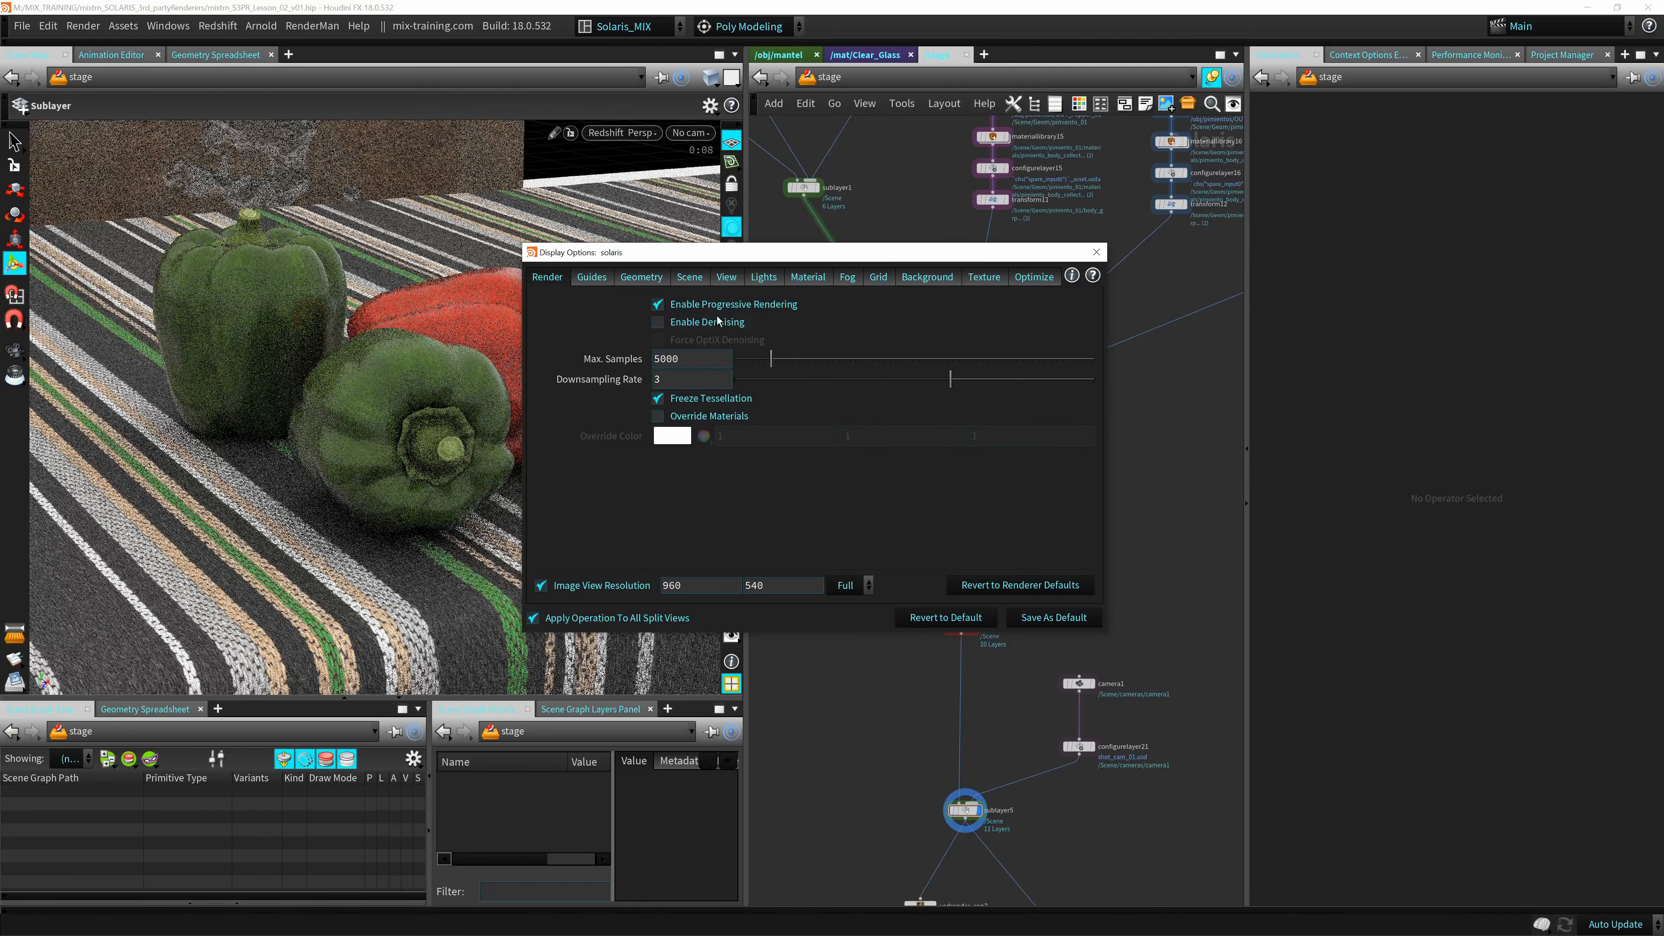
pyautogui.moveTo(671, 259); pyautogui.dragTo(787, 253)
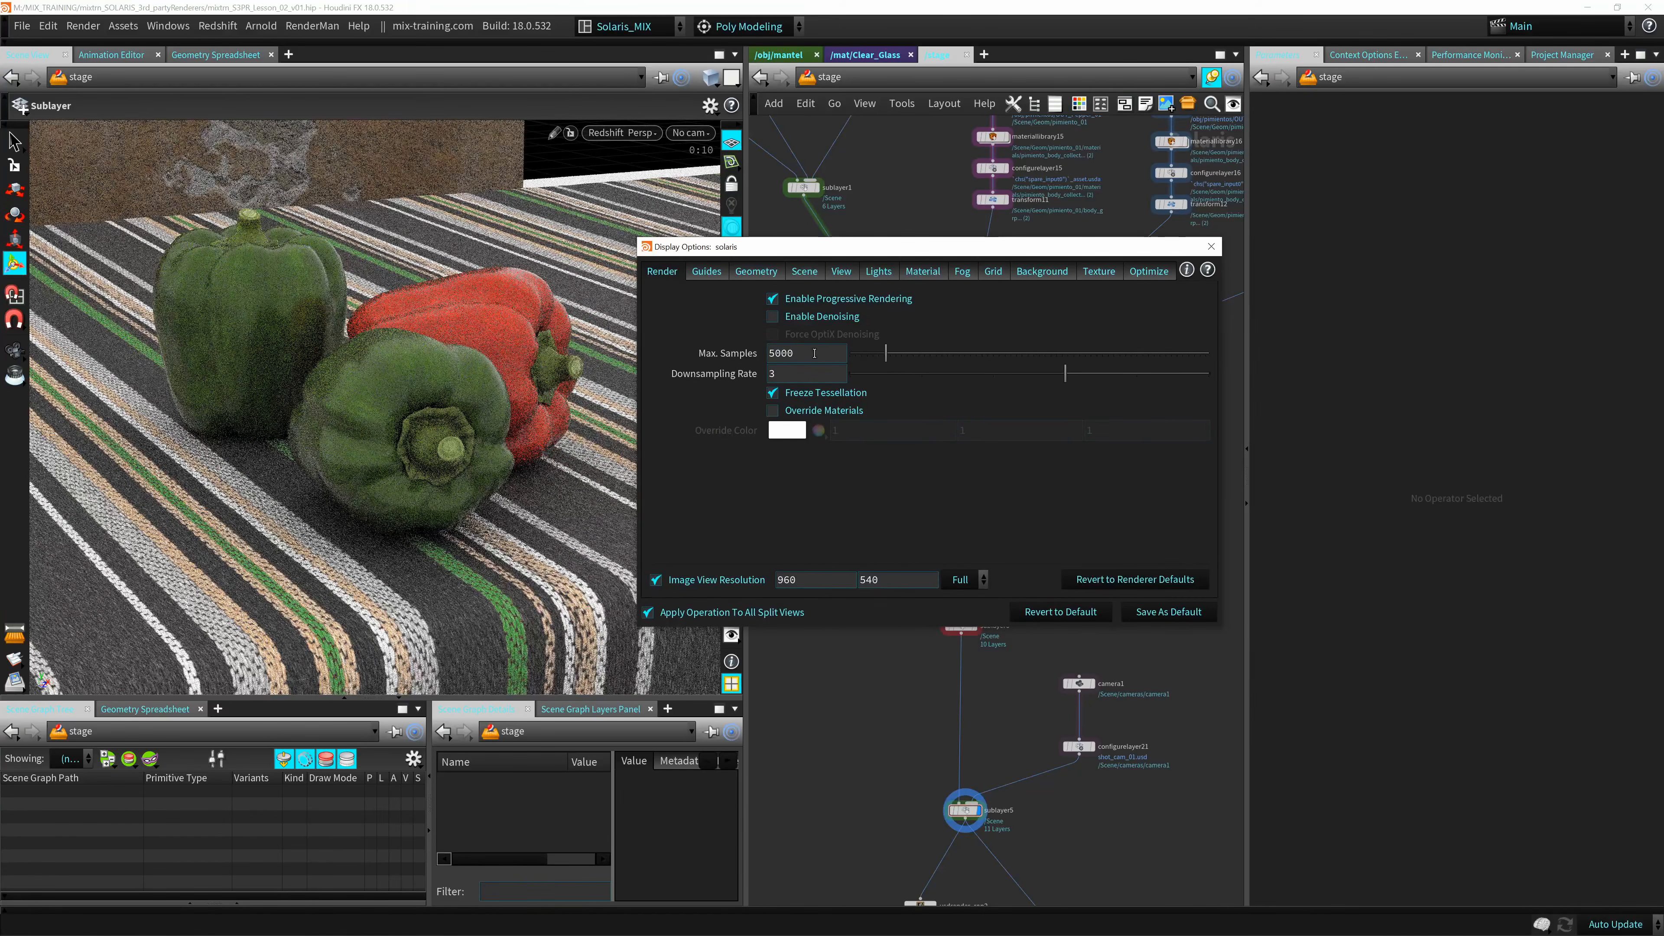
pyautogui.click(786, 353)
pyautogui.write('16')
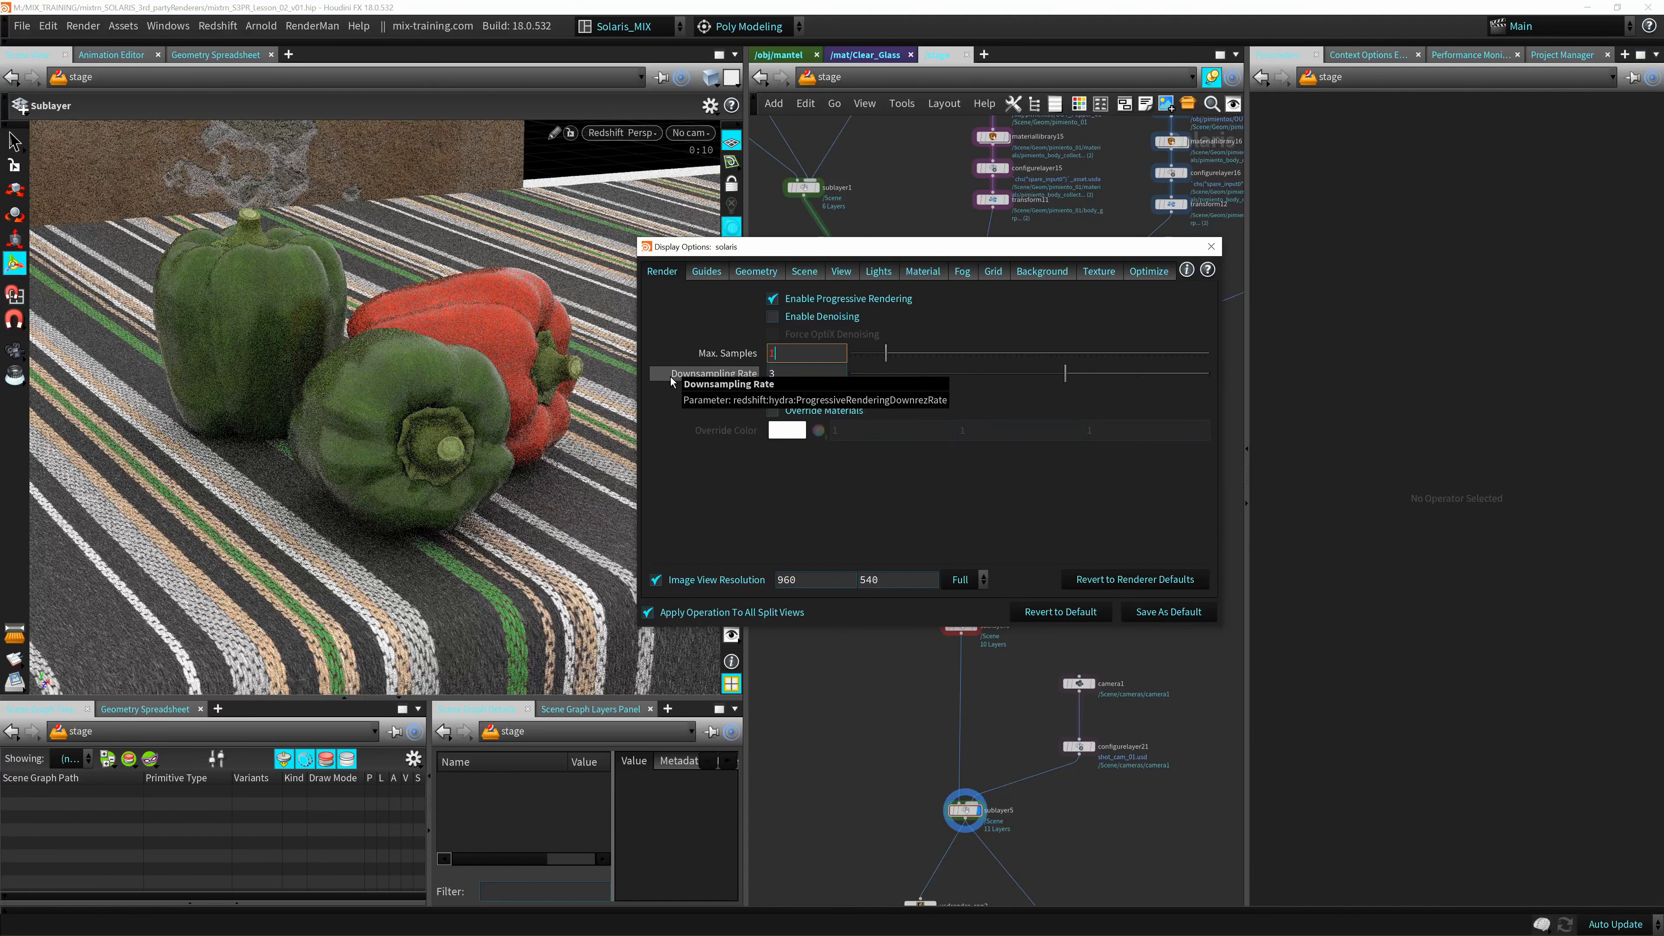
pyautogui.press('Return')
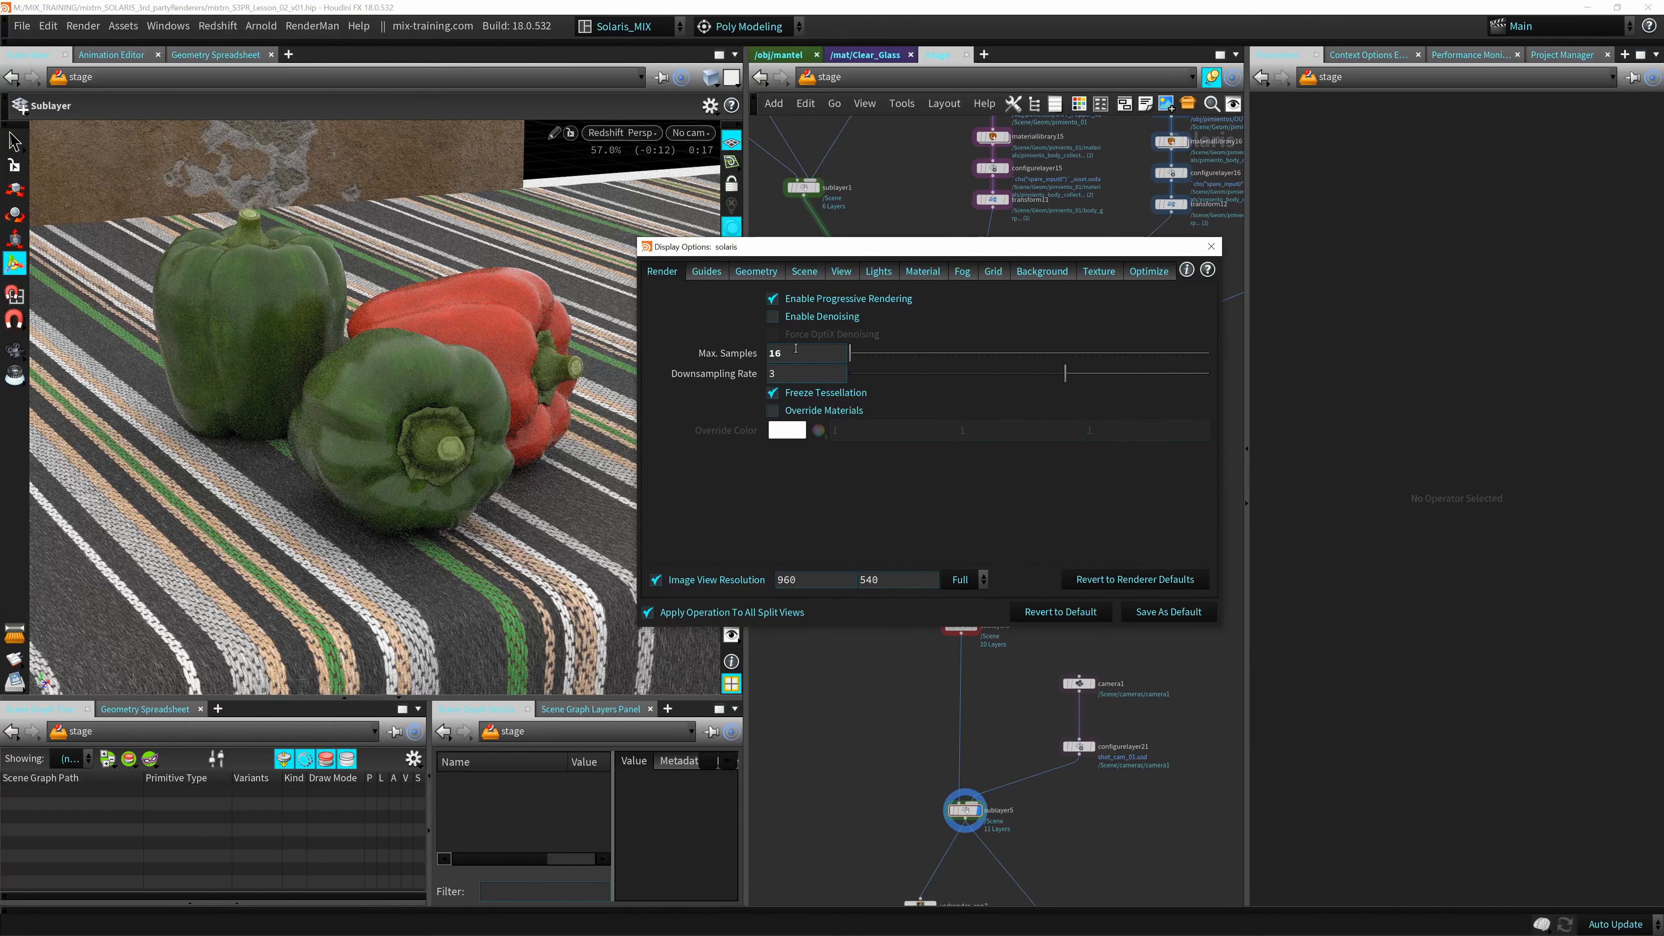
pyautogui.moveTo(996, 247); pyautogui.dragTo(617, 269)
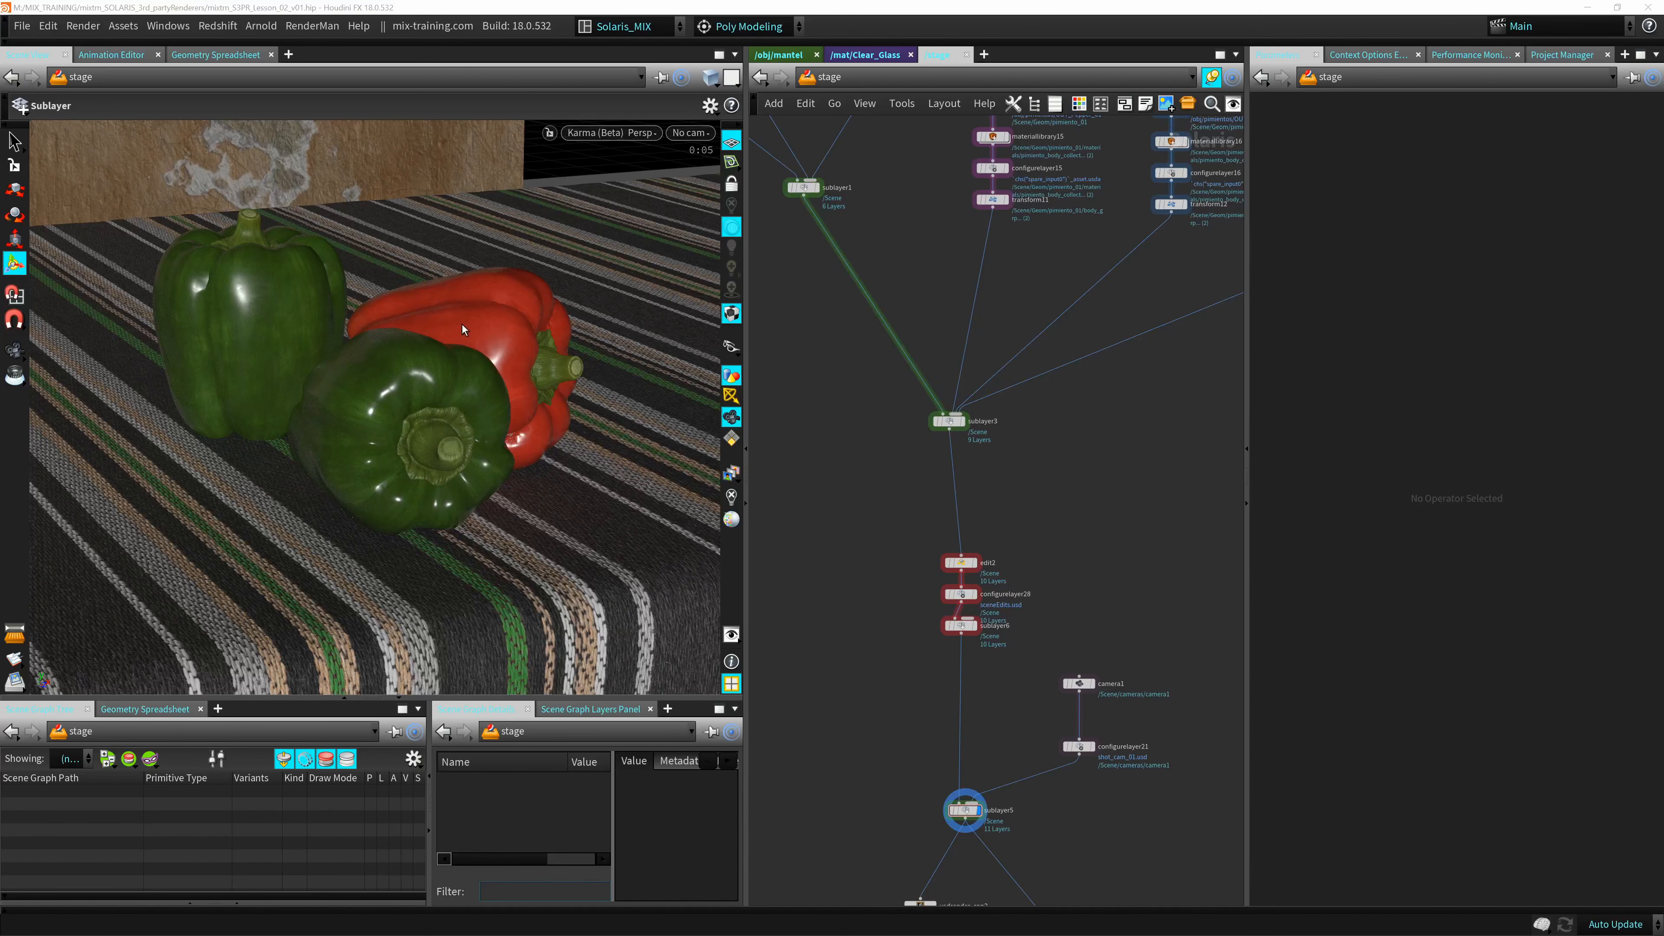
# Check Karma's render display options, close them, and view all three peppers from the front with the wall behind.
pyautogui.press('d')
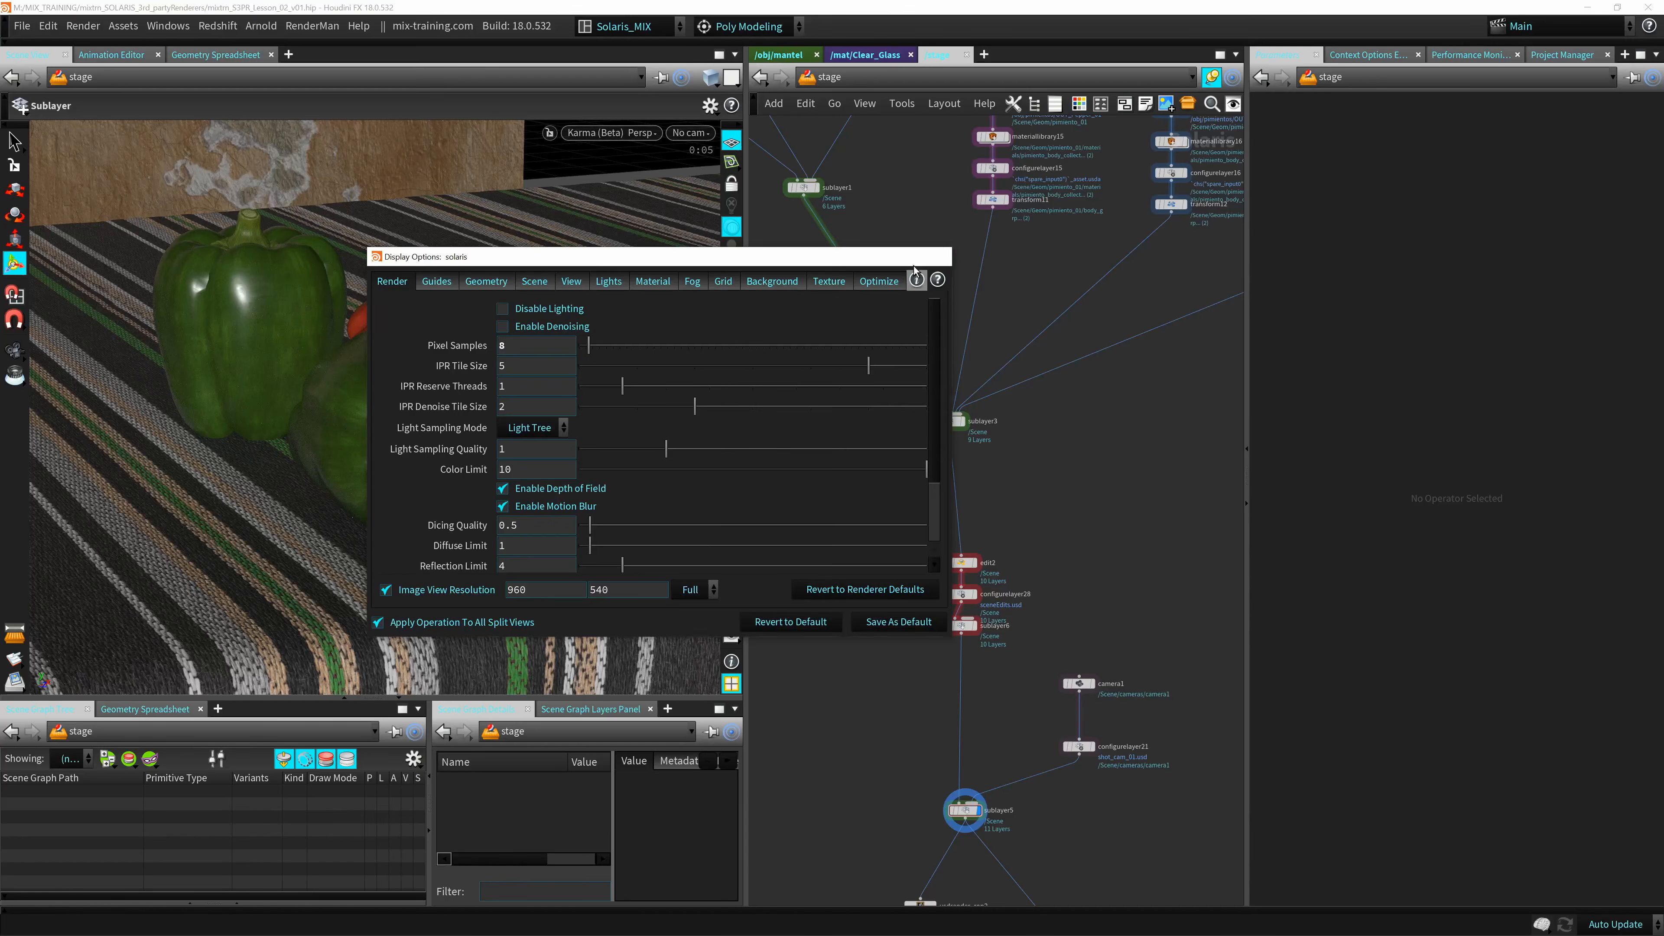
pyautogui.click(937, 256)
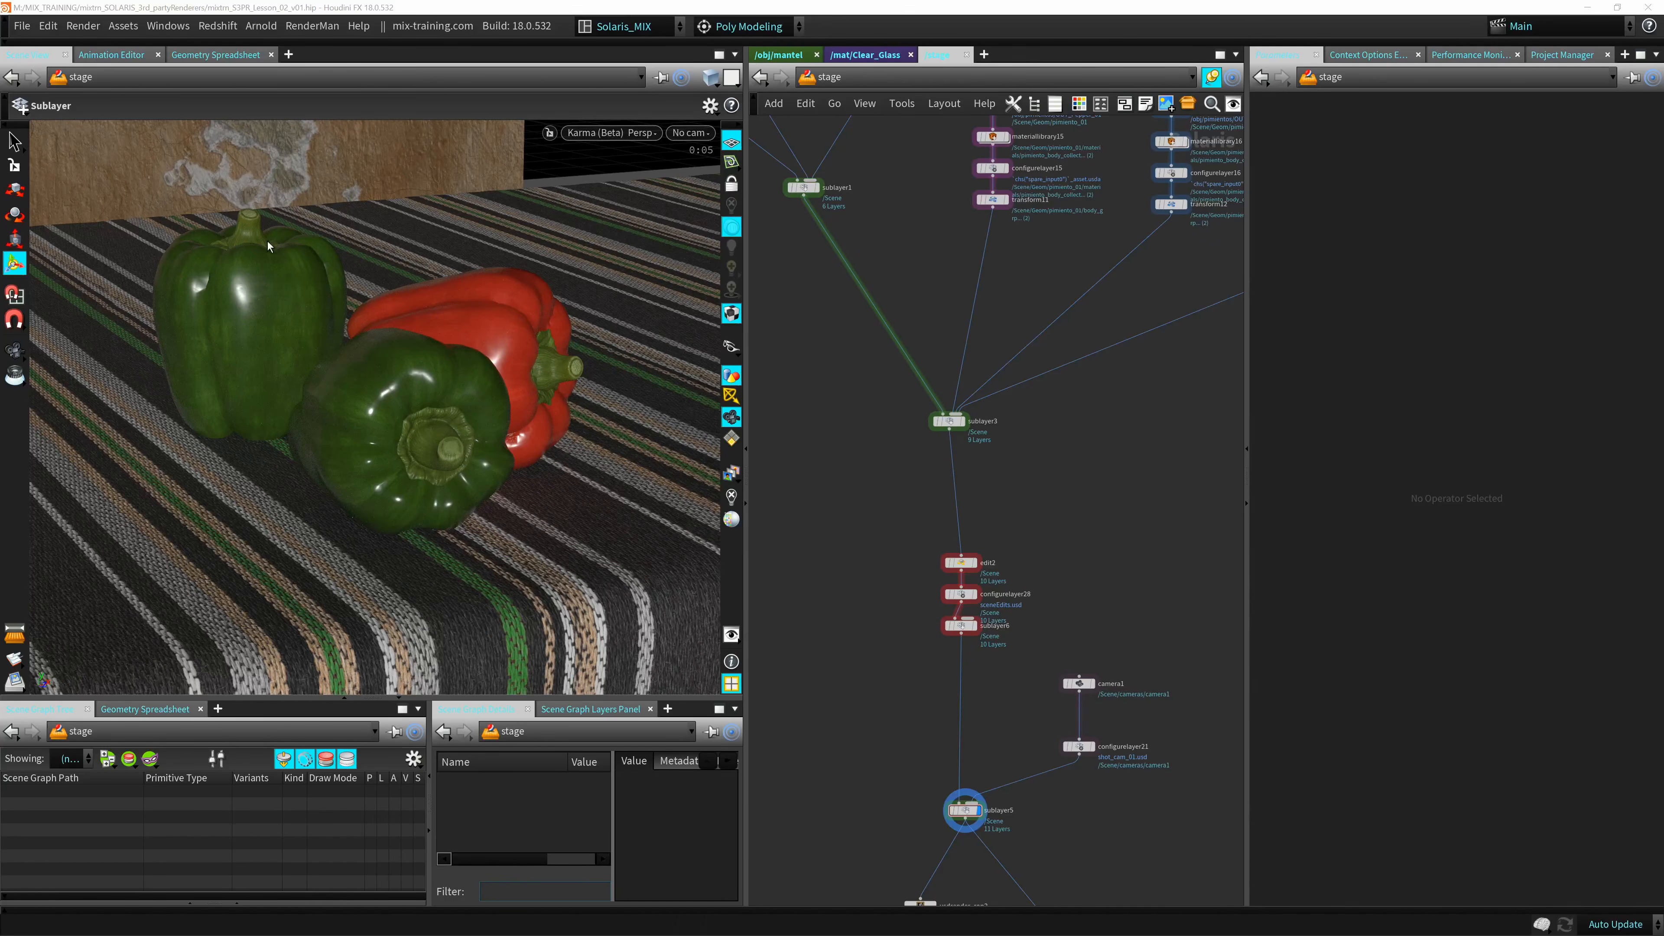
pyautogui.press('Escape')
pyautogui.moveTo(512, 405); pyautogui.dragTo(437, 409)
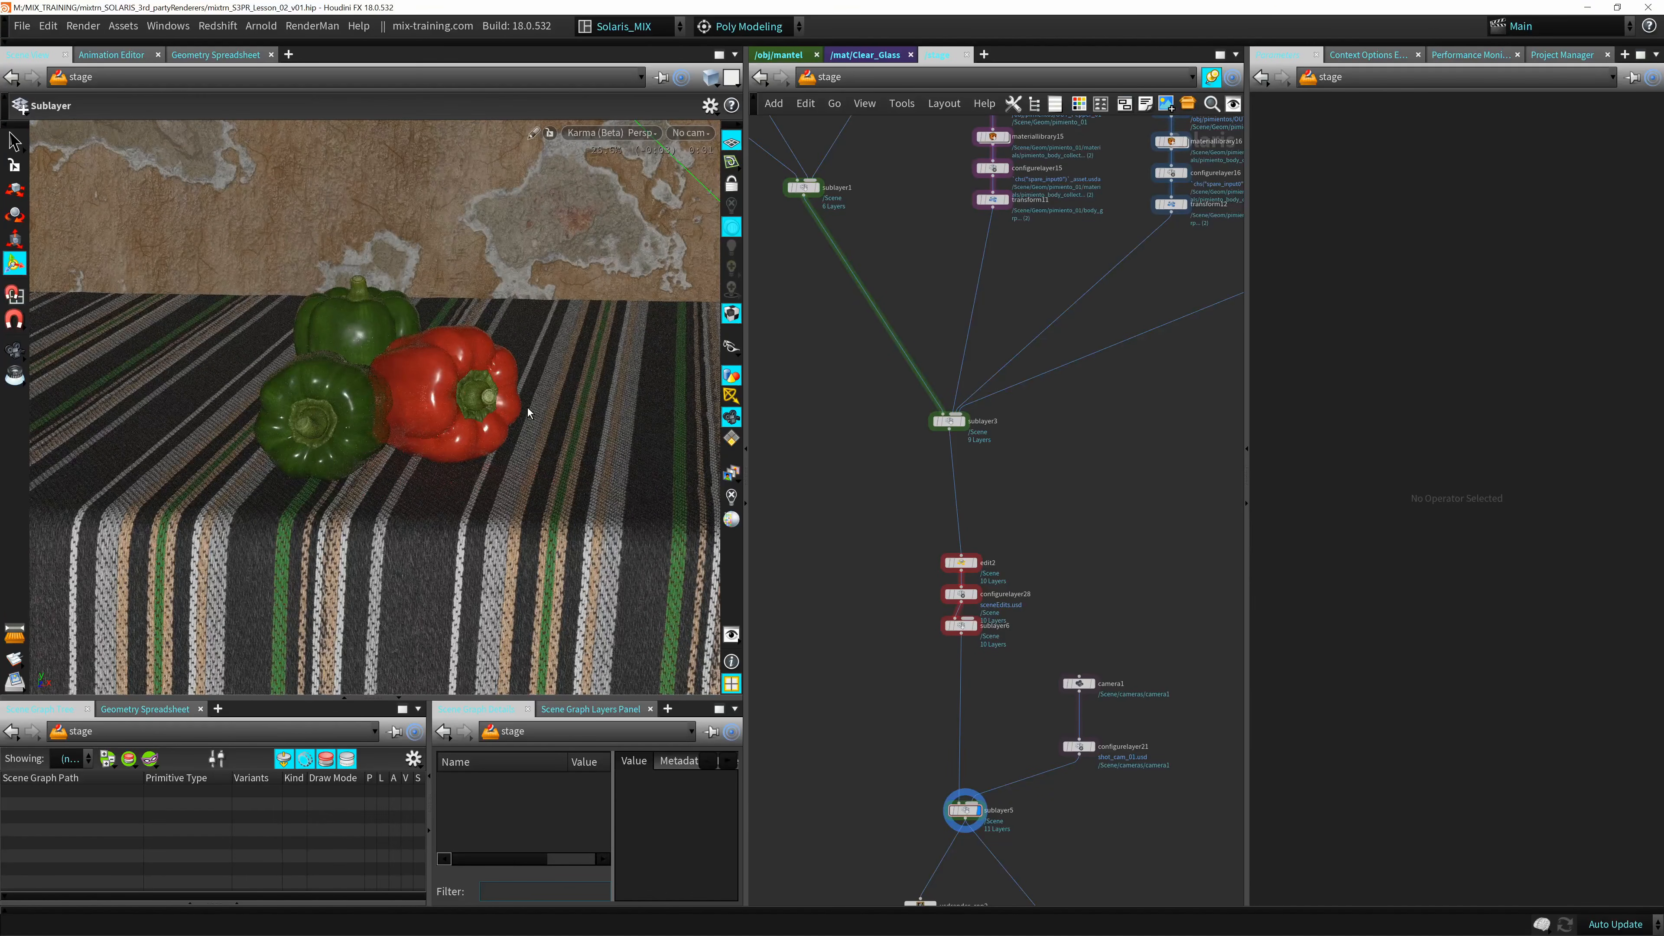
pyautogui.moveTo(839, 483); pyautogui.dragTo(823, 445, button='middle')
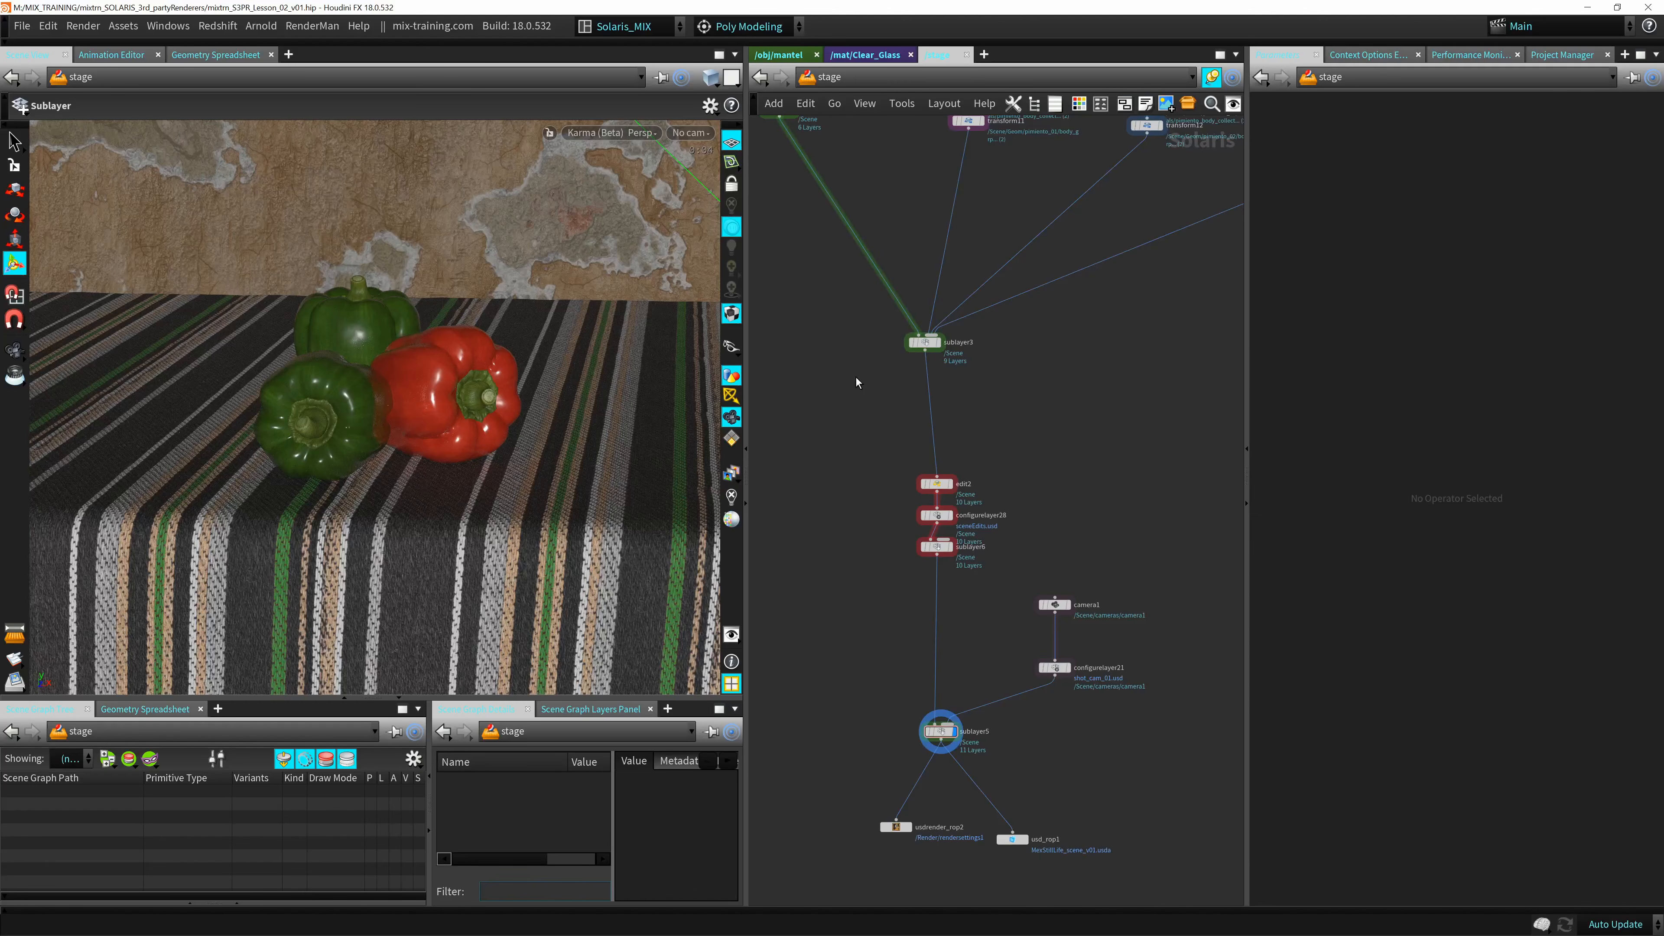
# Compare the peppers scene in the Arnold, Storm and Houdini GL renderers, ending with the viewport back on Karma (Beta).
pyautogui.click(609, 135)
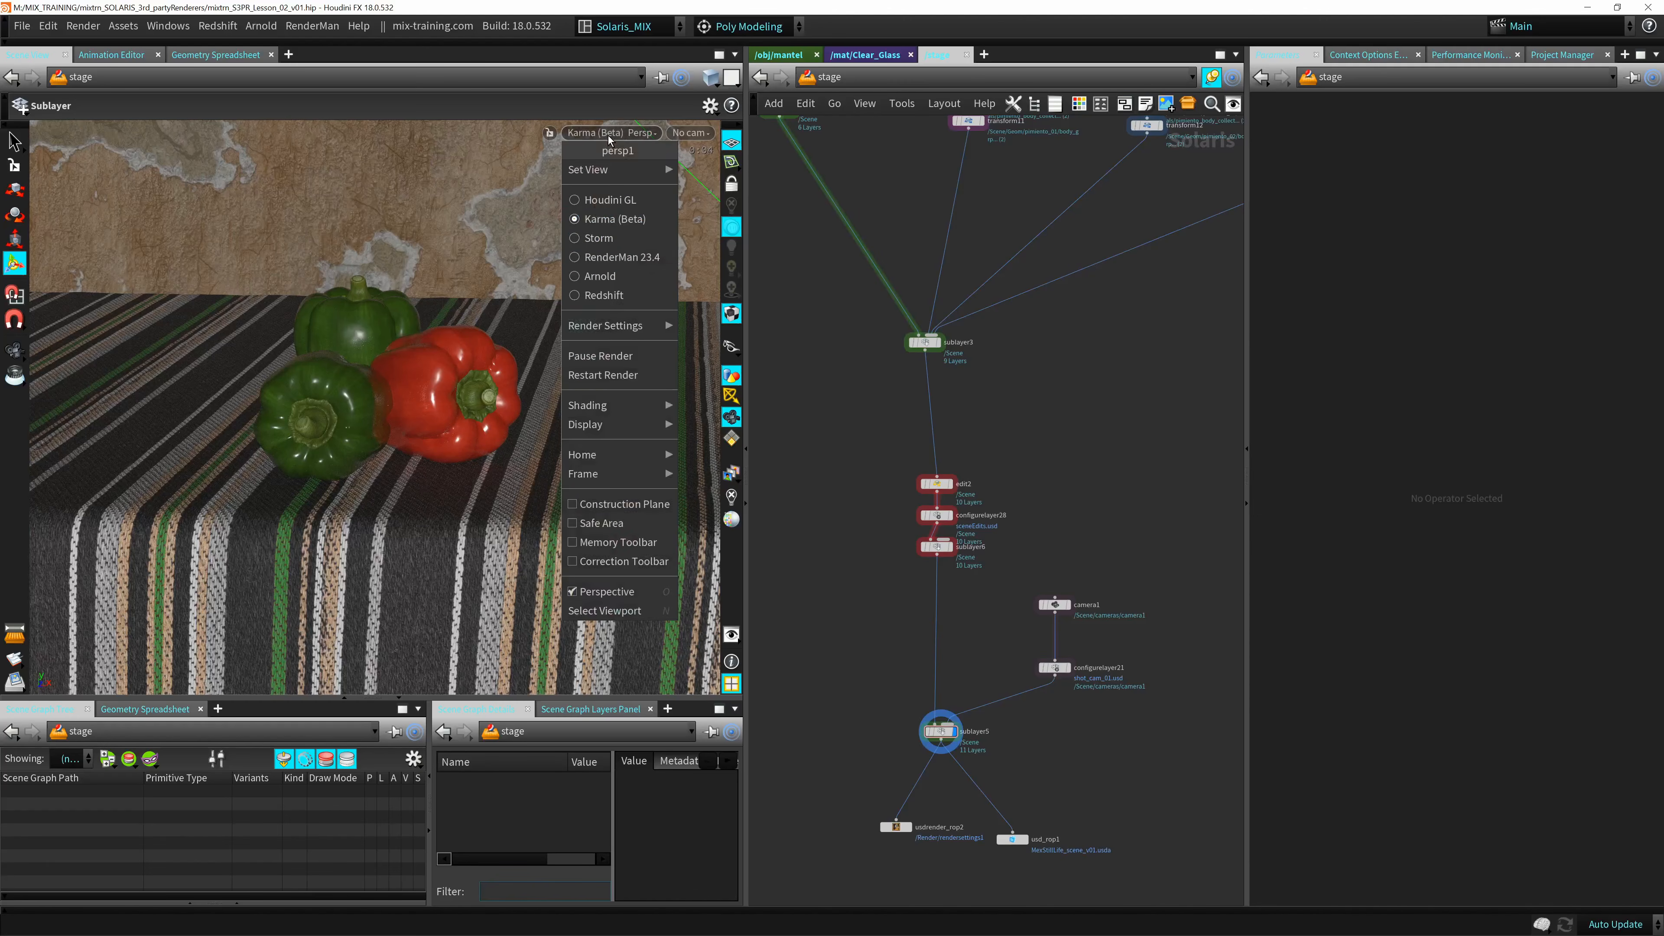
pyautogui.click(602, 274)
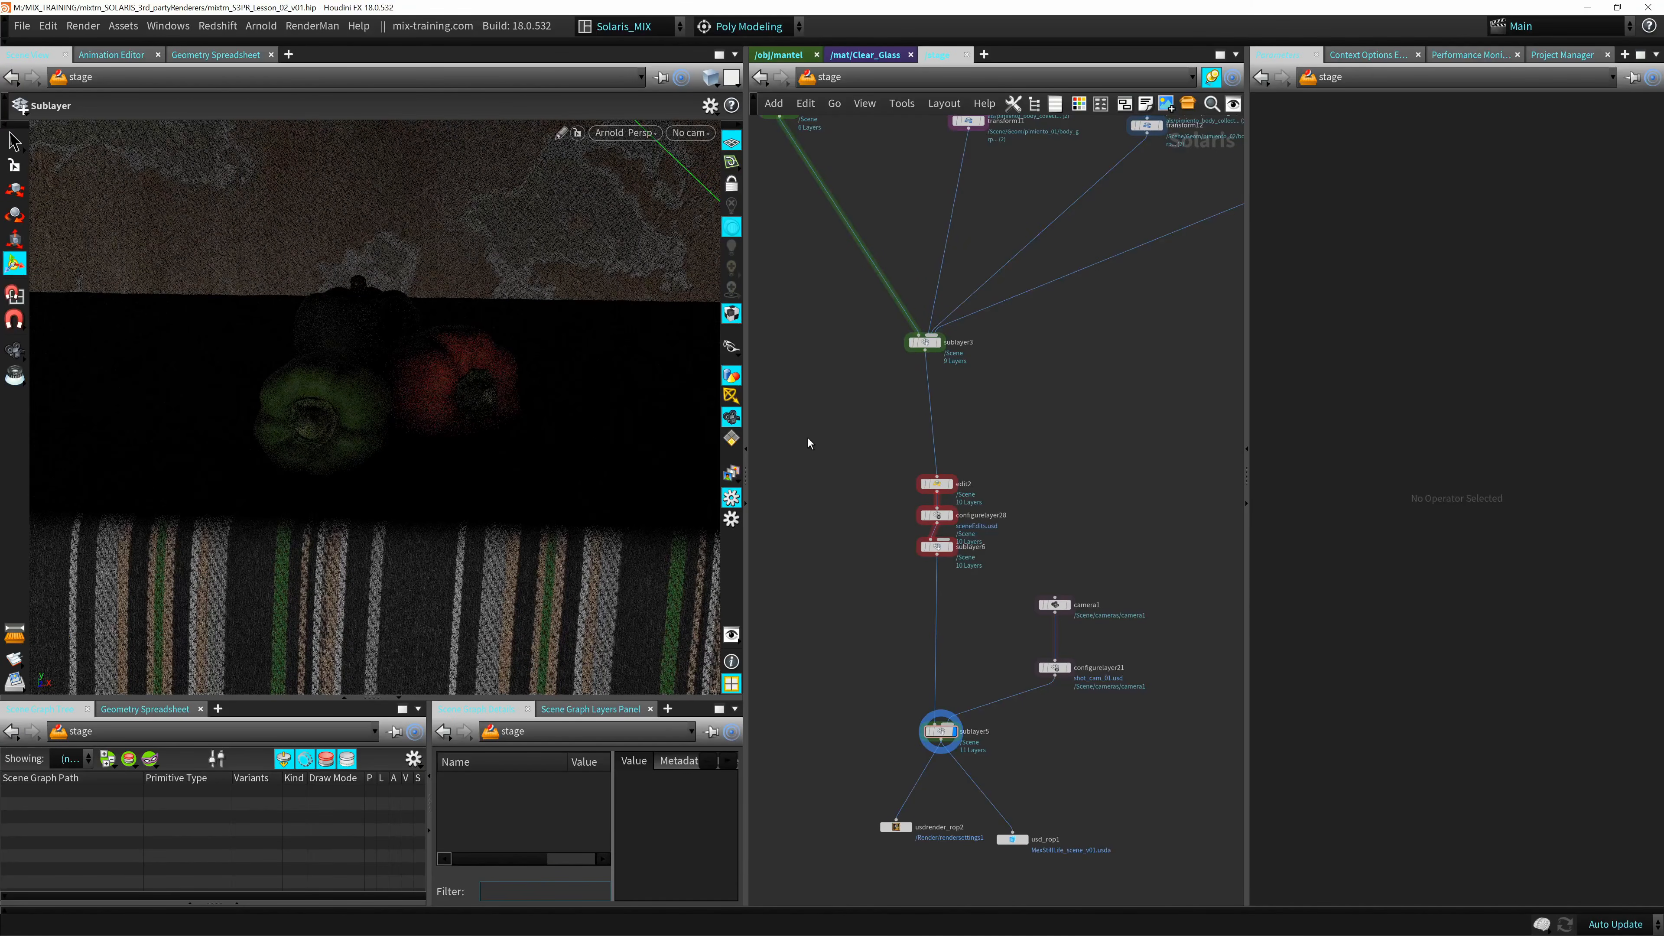
pyautogui.moveTo(807, 439); pyautogui.dragTo(836, 413, button='middle')
pyautogui.scroll(5, 836, 417)
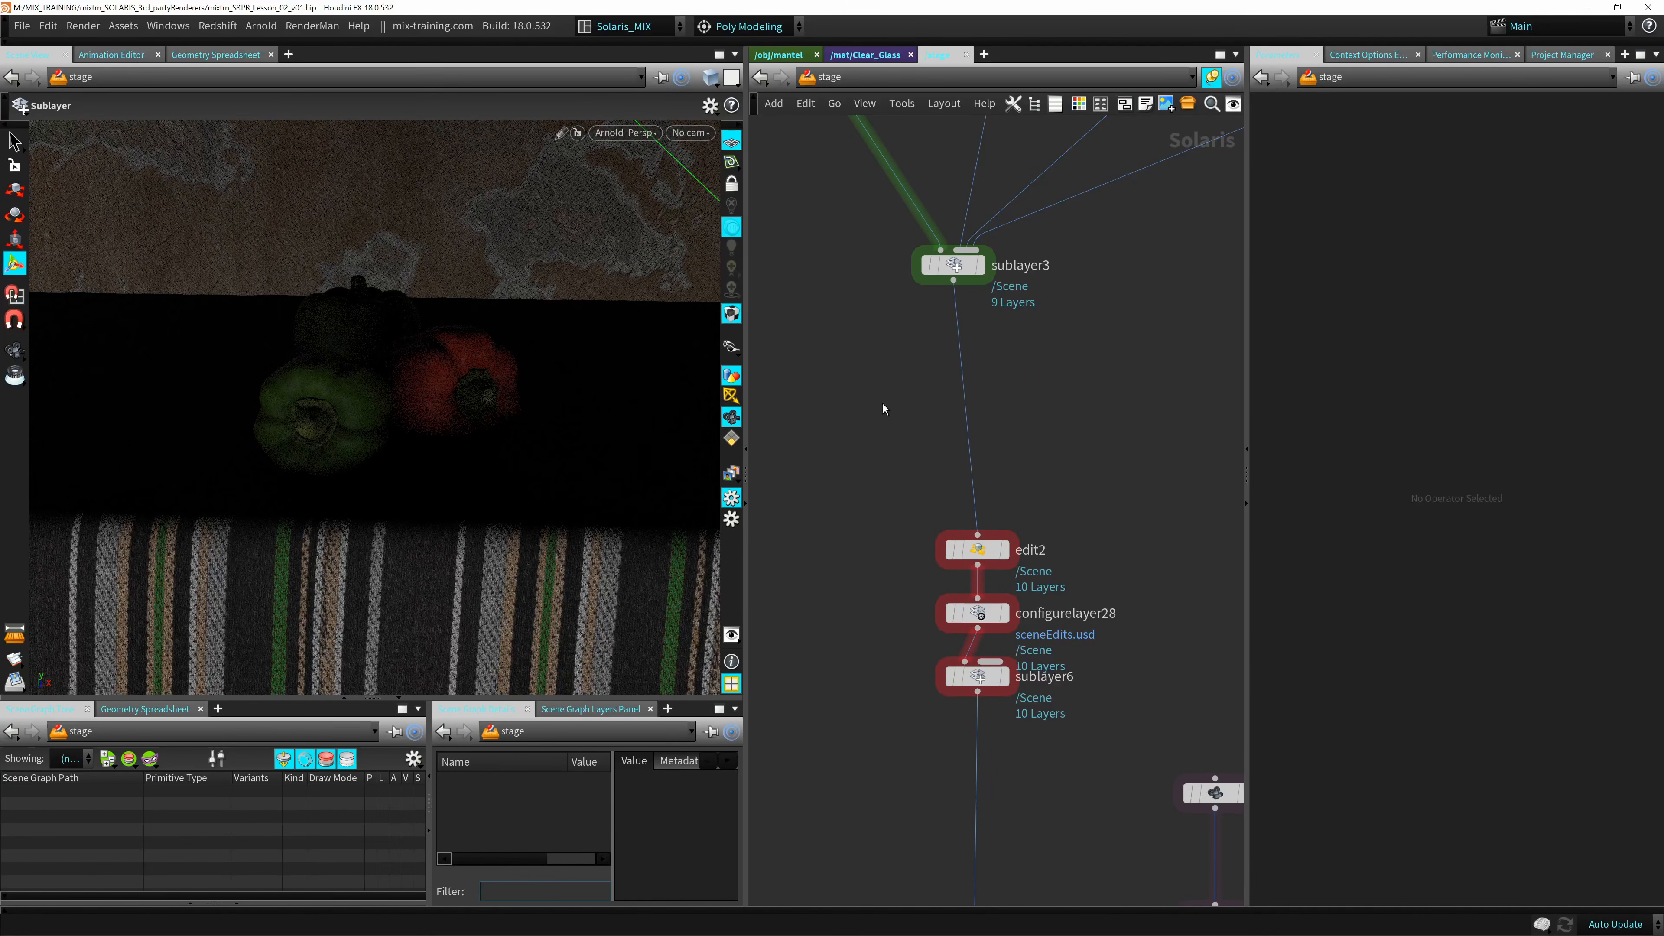
pyautogui.click(625, 134)
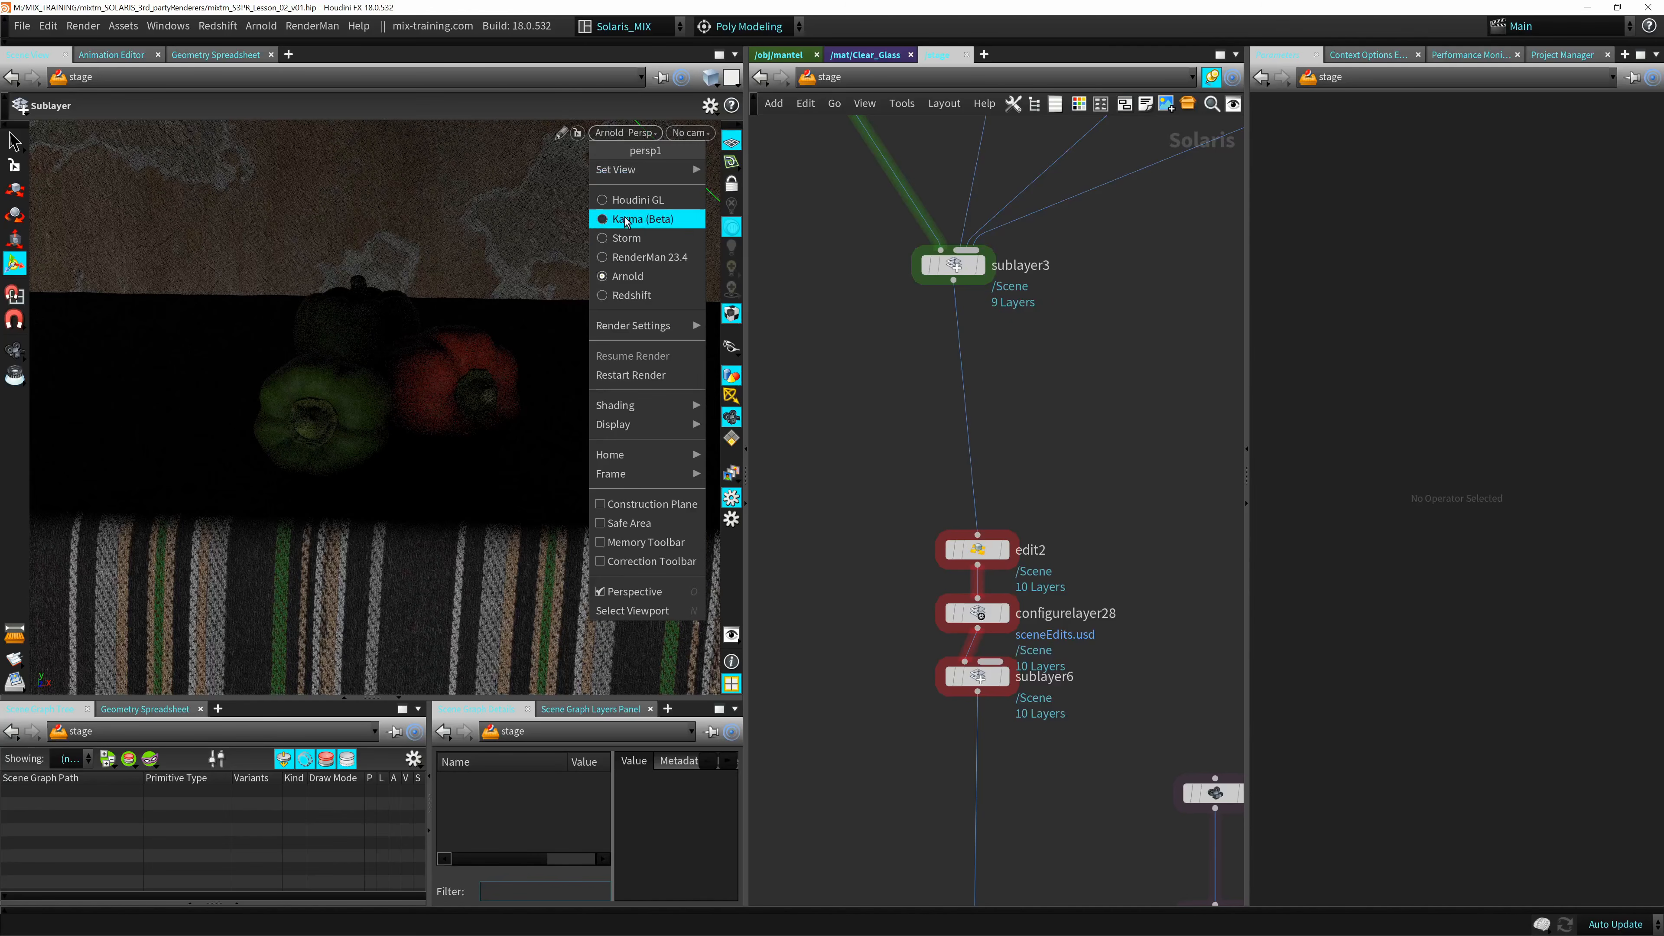
pyautogui.click(628, 237)
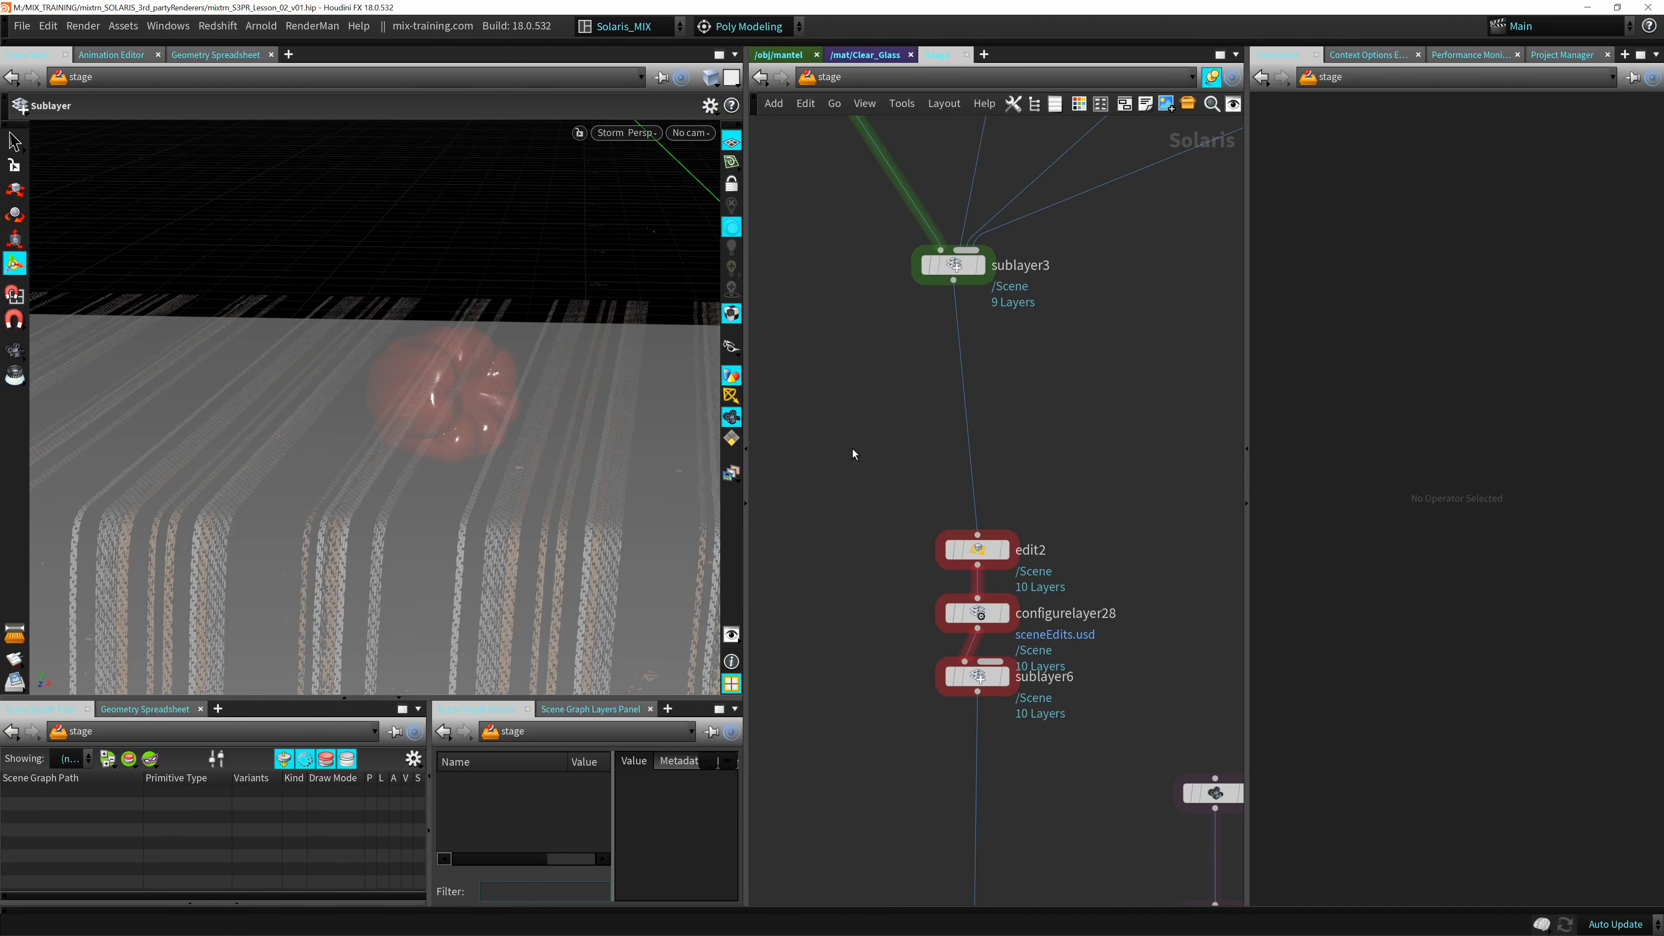
pyautogui.click(623, 138)
pyautogui.click(630, 200)
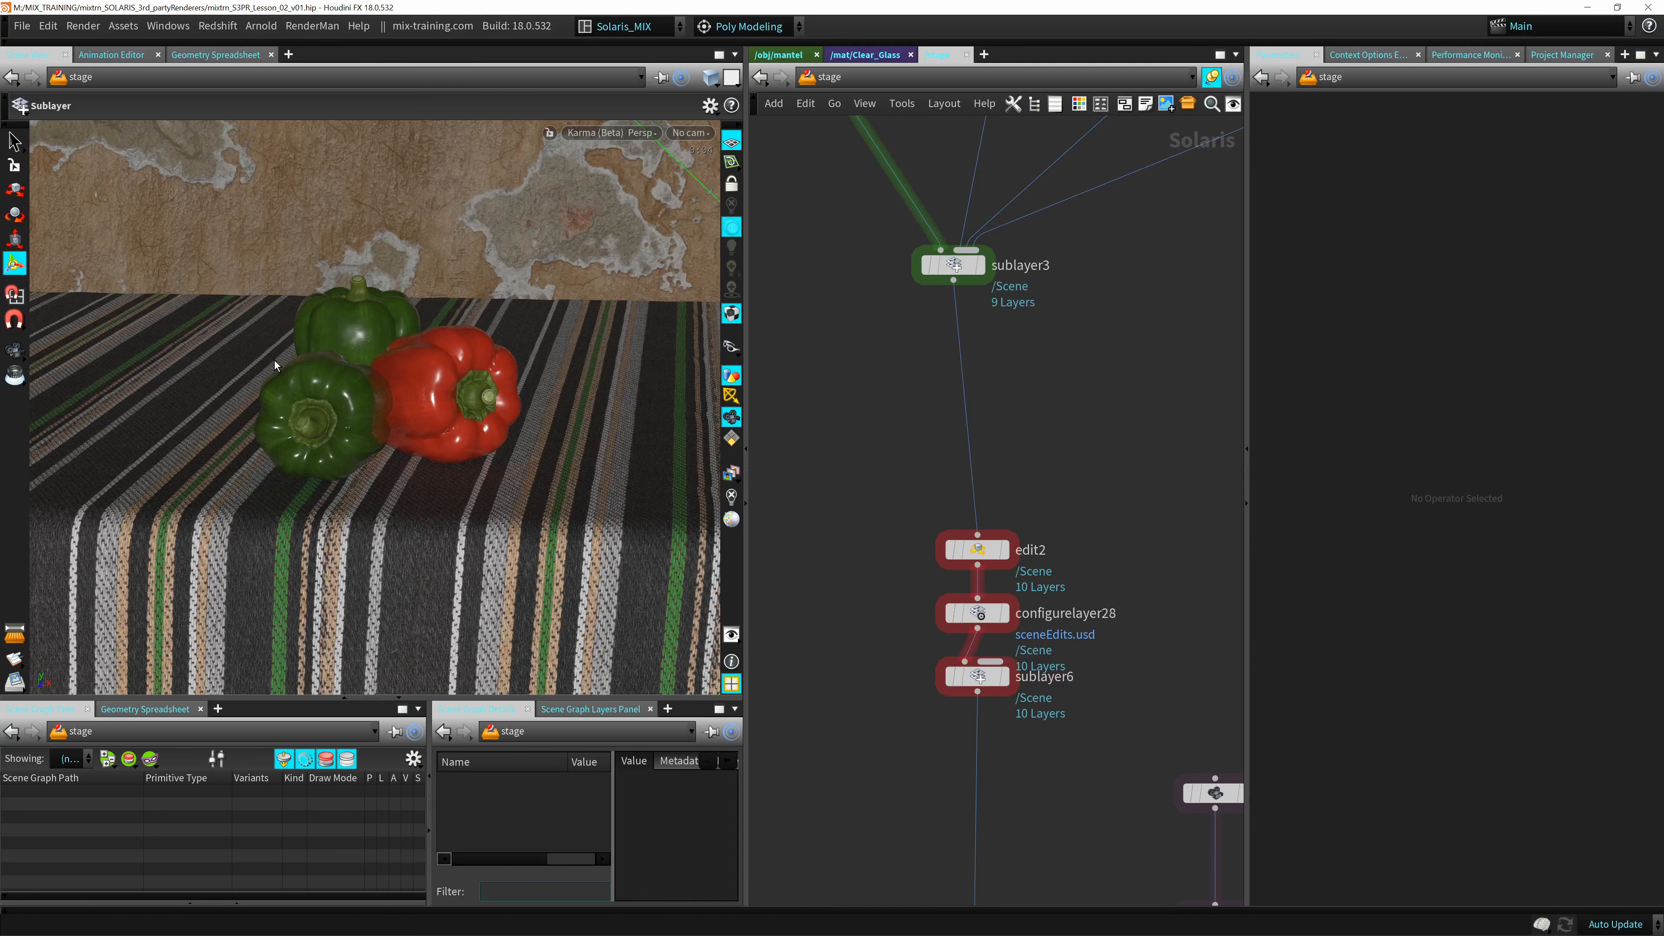
pyautogui.moveTo(862, 391); pyautogui.dragTo(866, 381, button='middle')
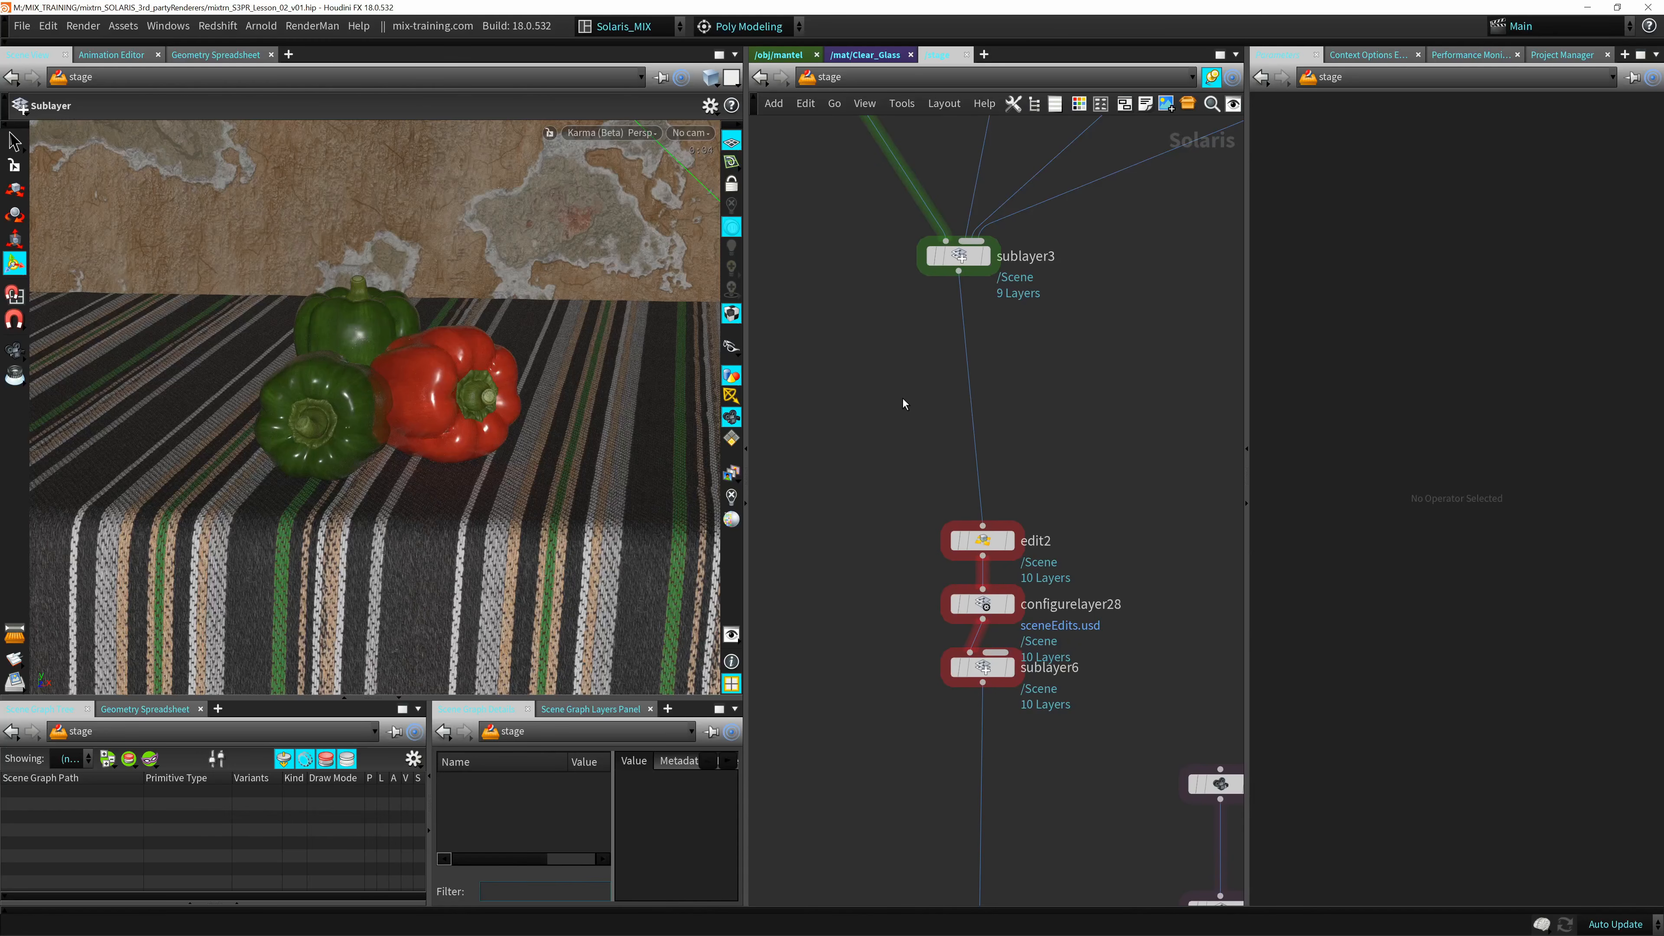
pyautogui.press('Tab')
pyautogui.press('Escape')
pyautogui.press('Tab')
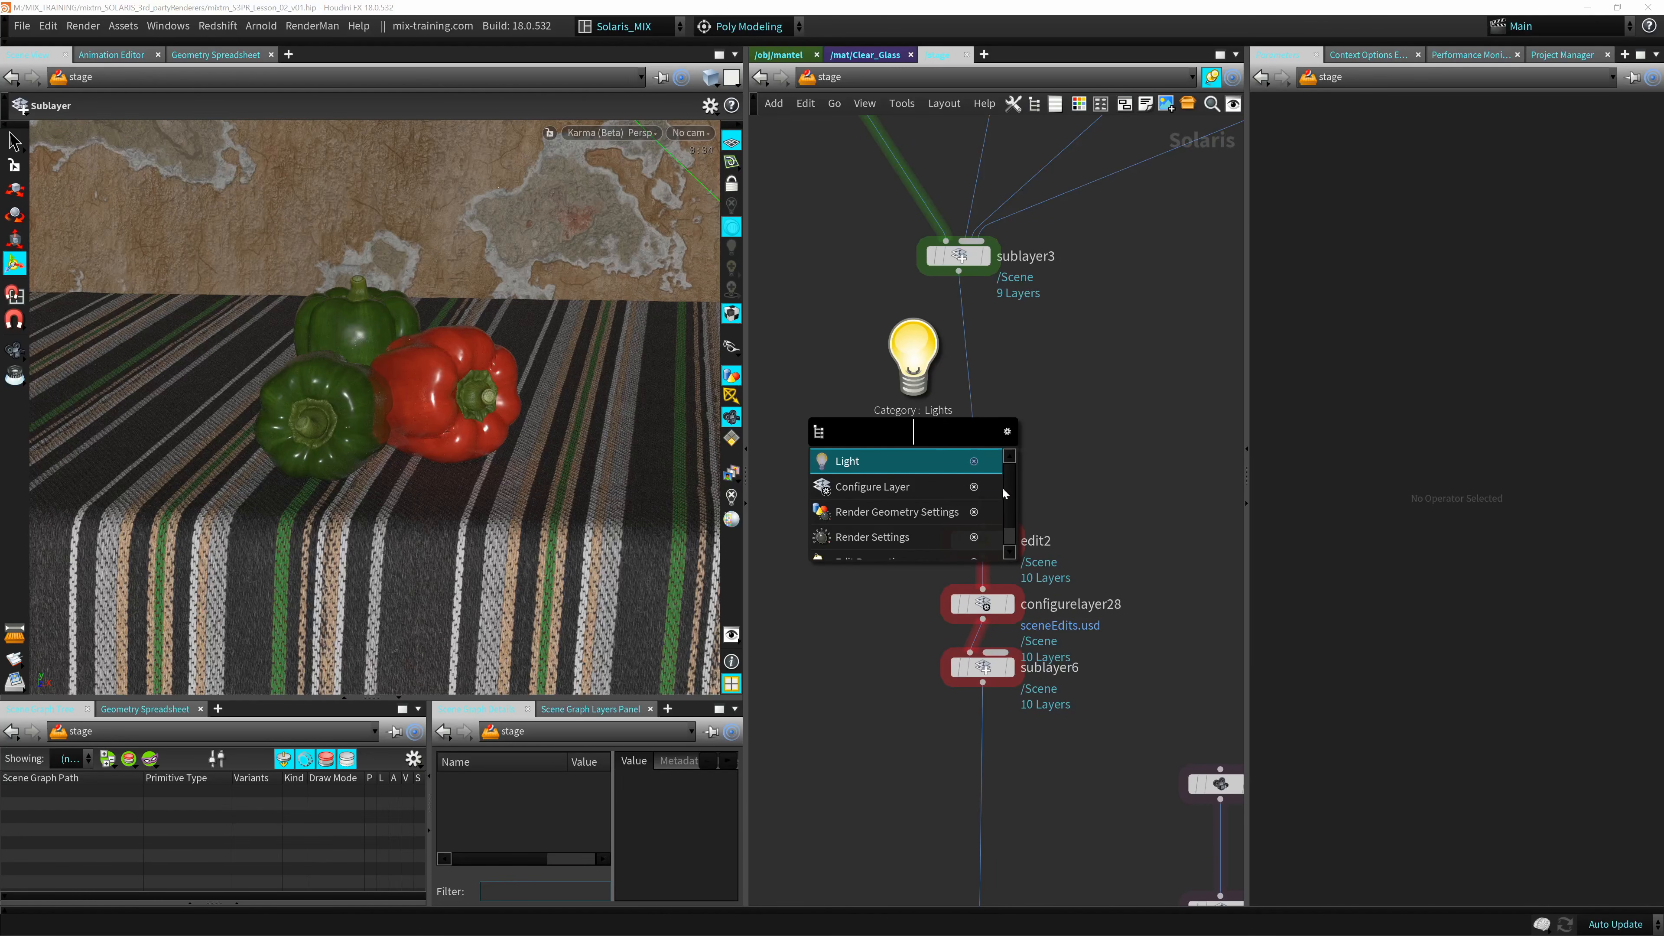
pyautogui.press('Escape')
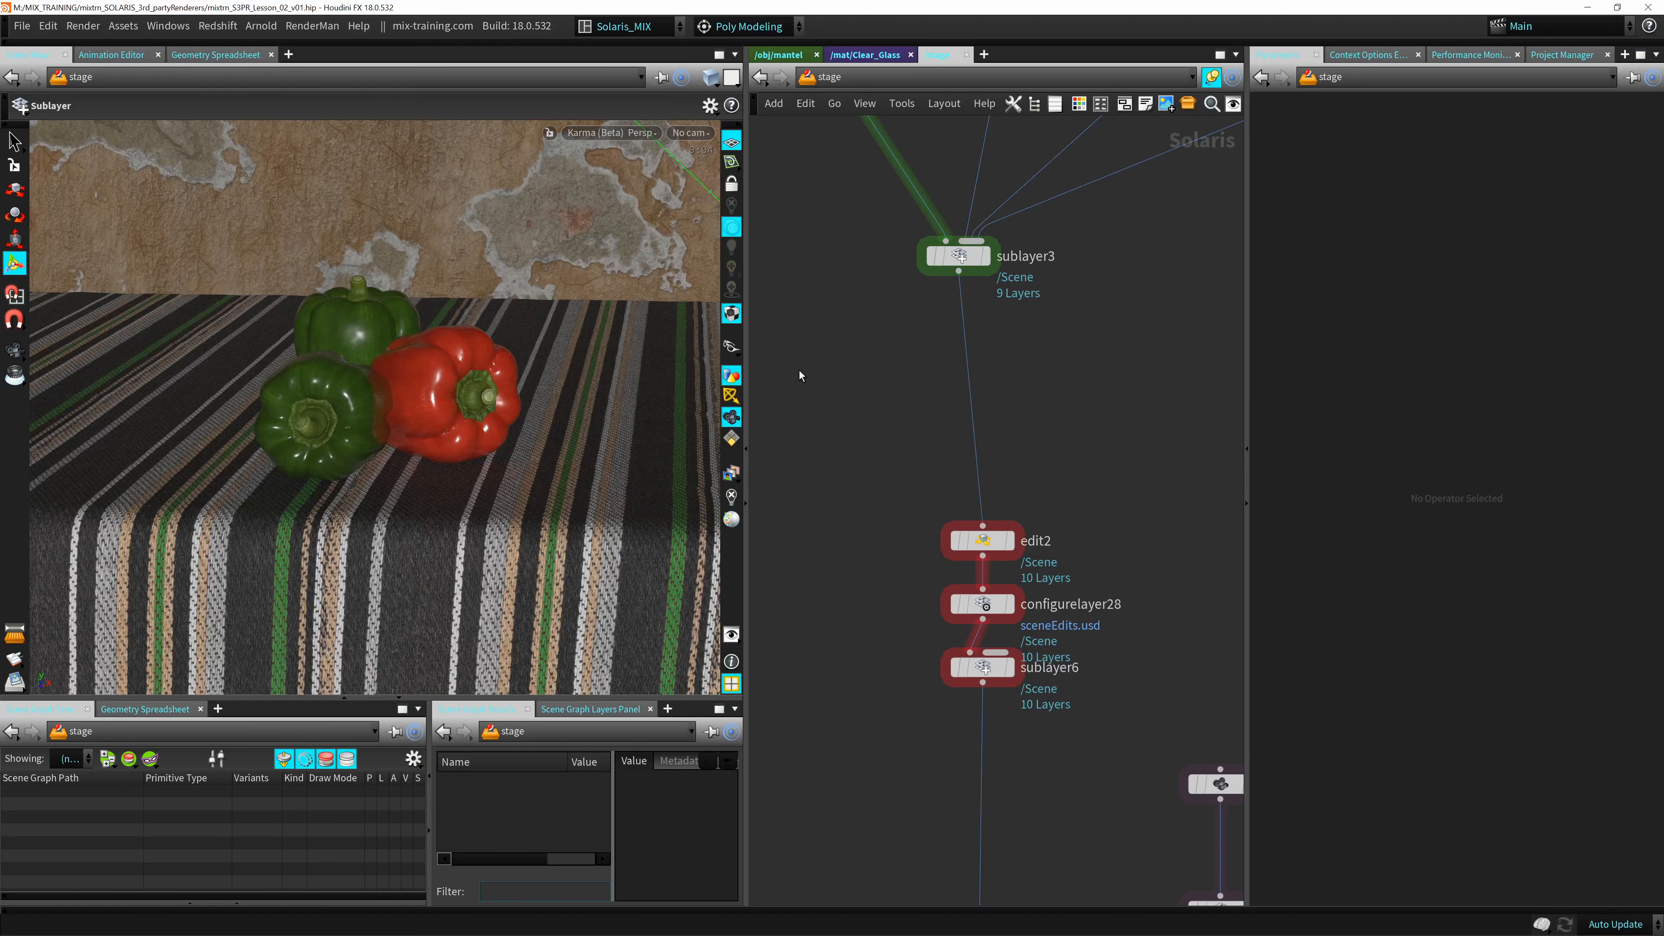
# Add a Light node to the stage network beside the wire between sublayer3 and edit2.
pyautogui.press('Tab')
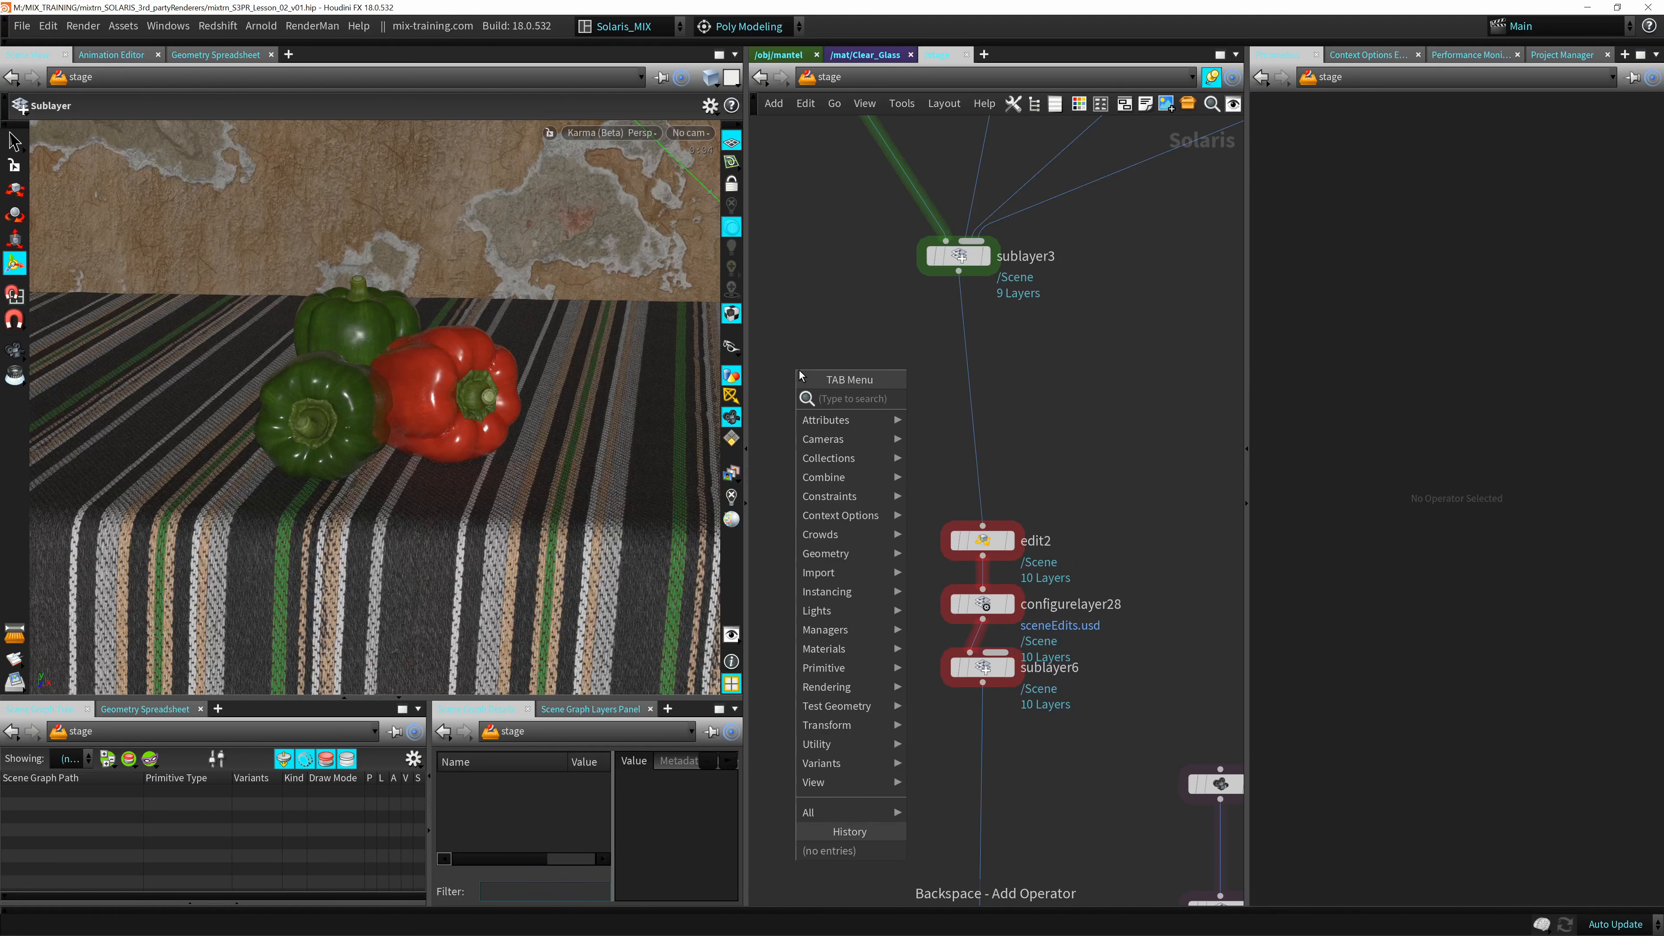
pyautogui.write('light')
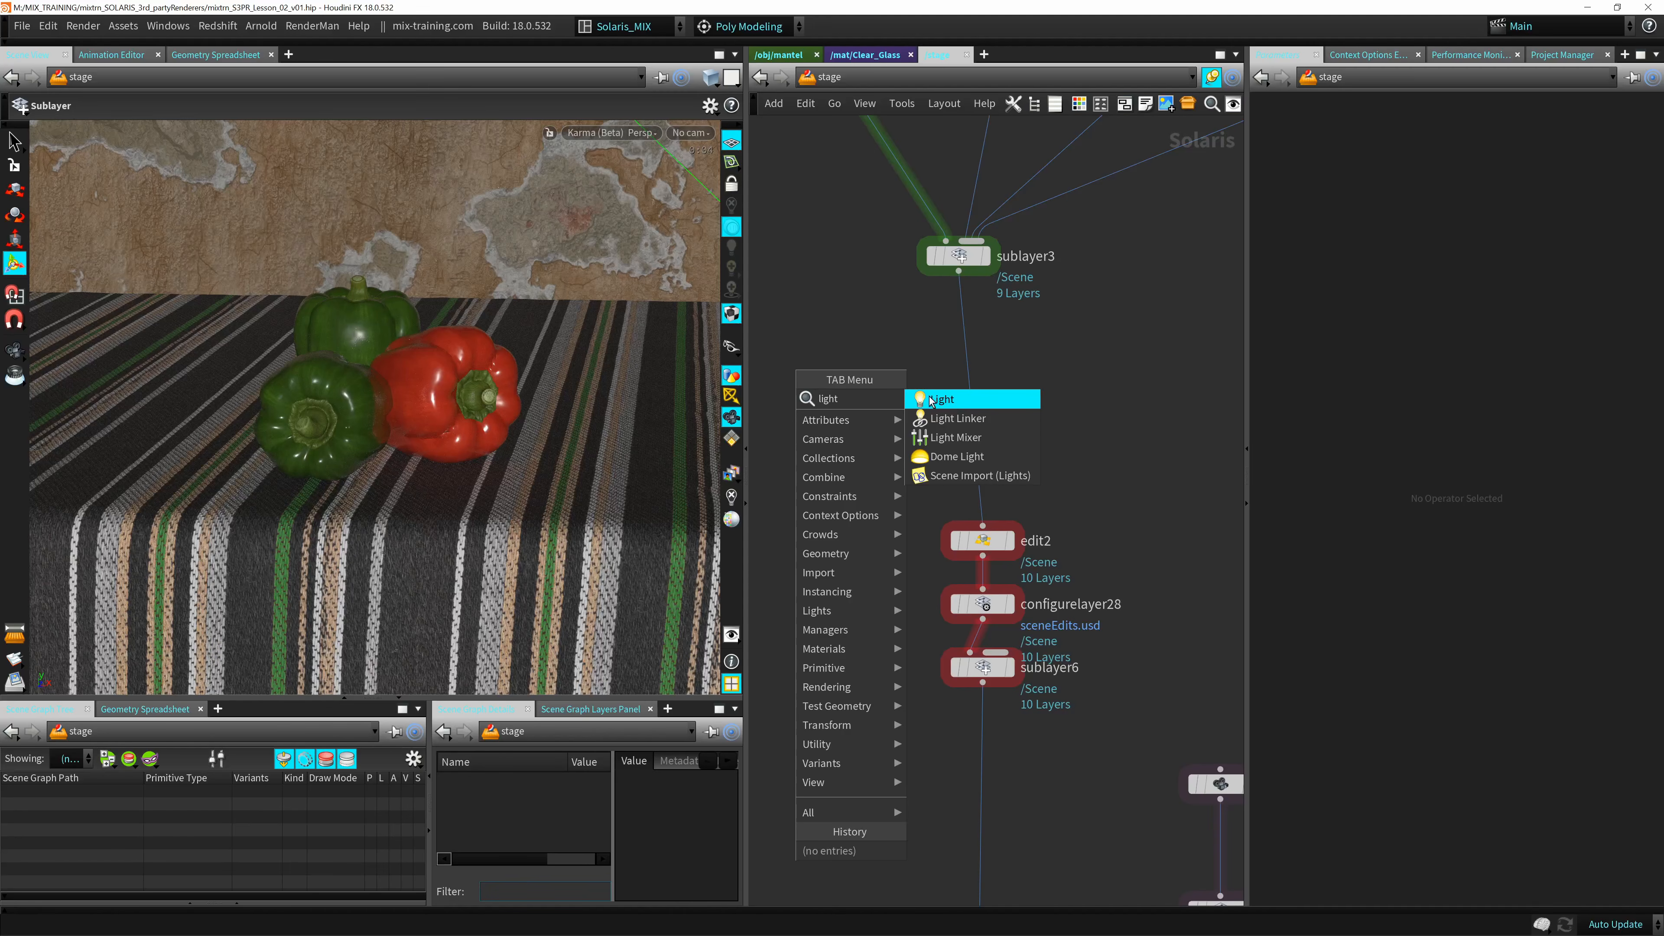
pyautogui.click(954, 399)
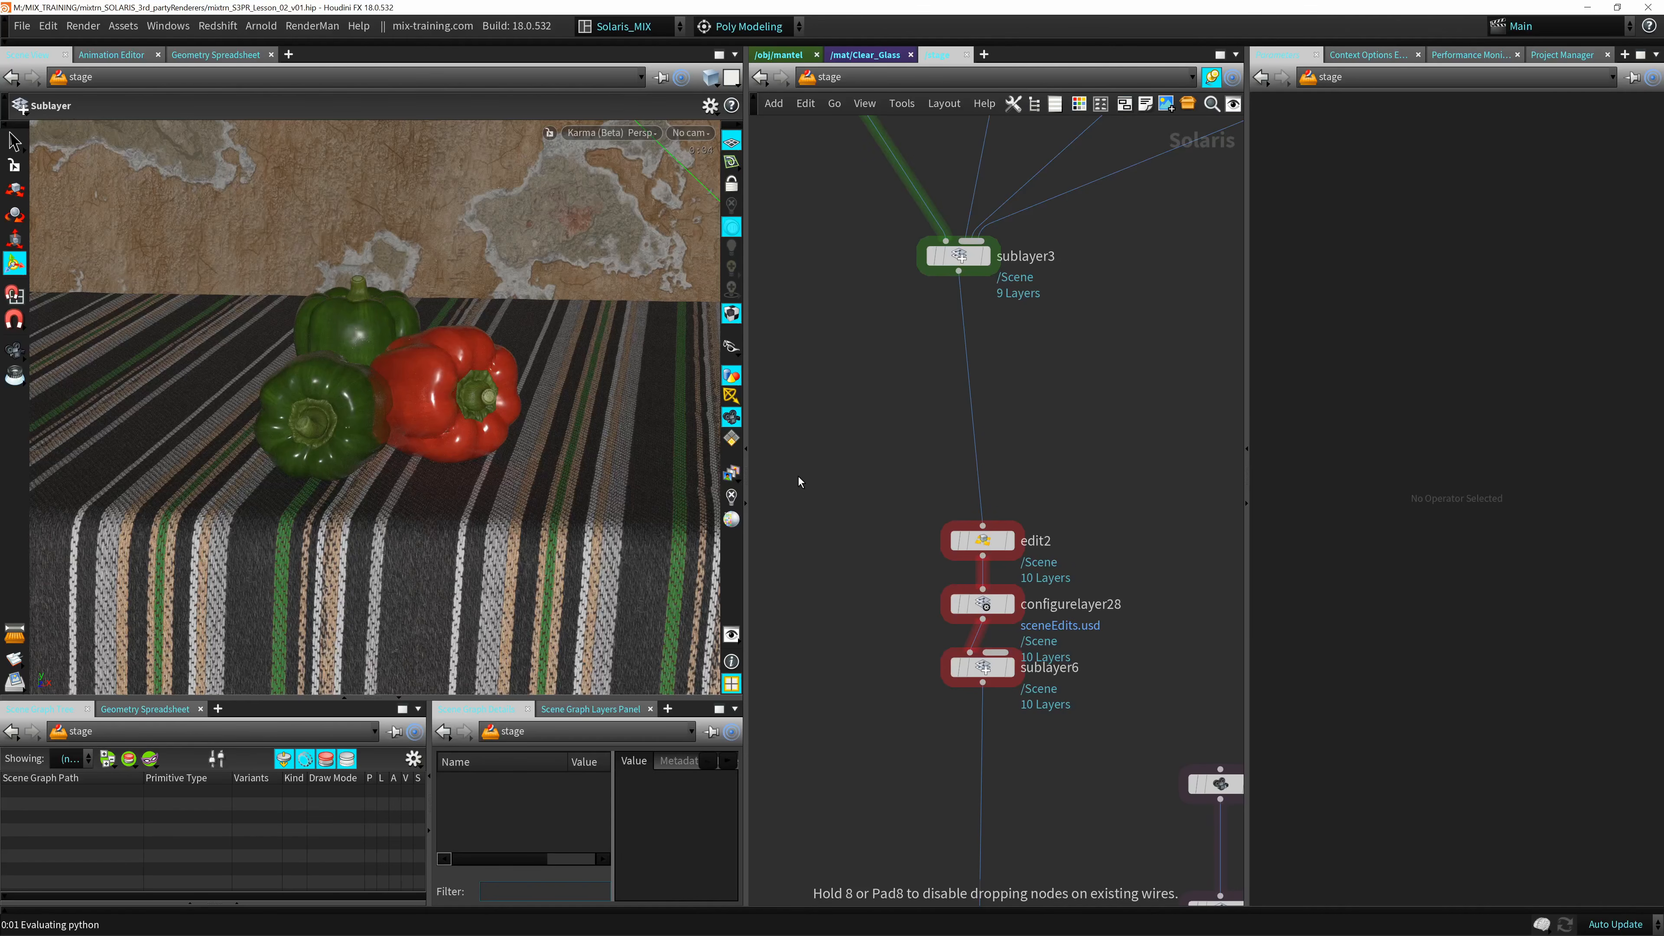
pyautogui.click(870, 396)
pyautogui.click(879, 415)
pyautogui.click(847, 458)
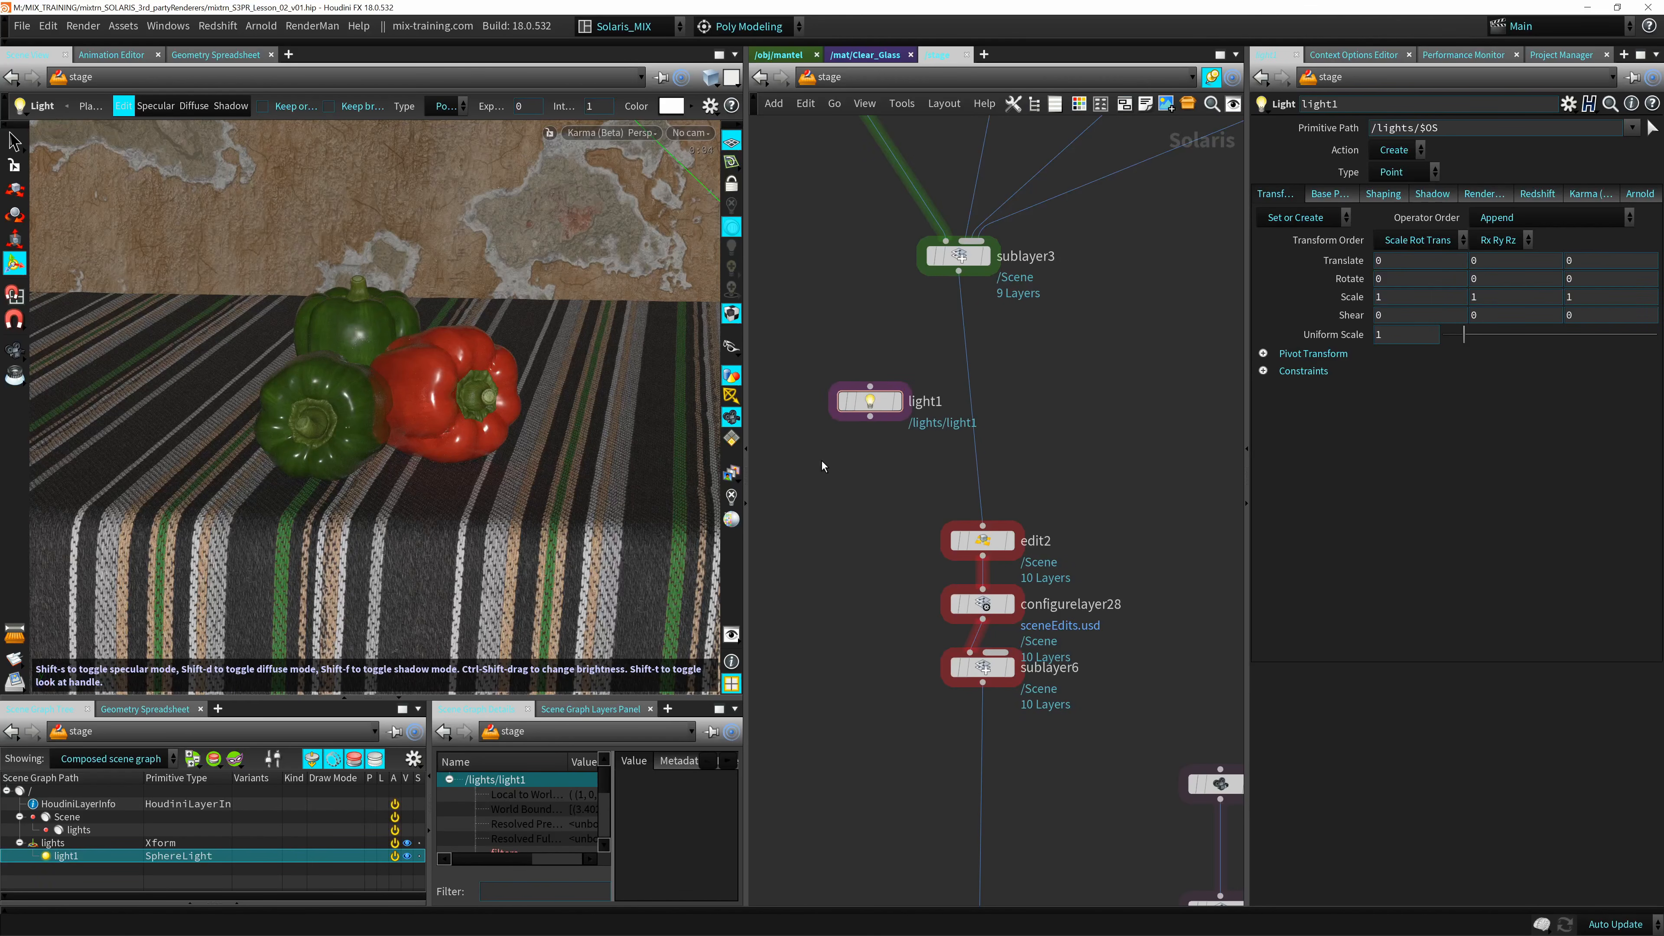
# Browse the Rendering and Lights node categories and add a Dome Light node above the light node.
pyautogui.press('Tab')
pyautogui.write('lig')
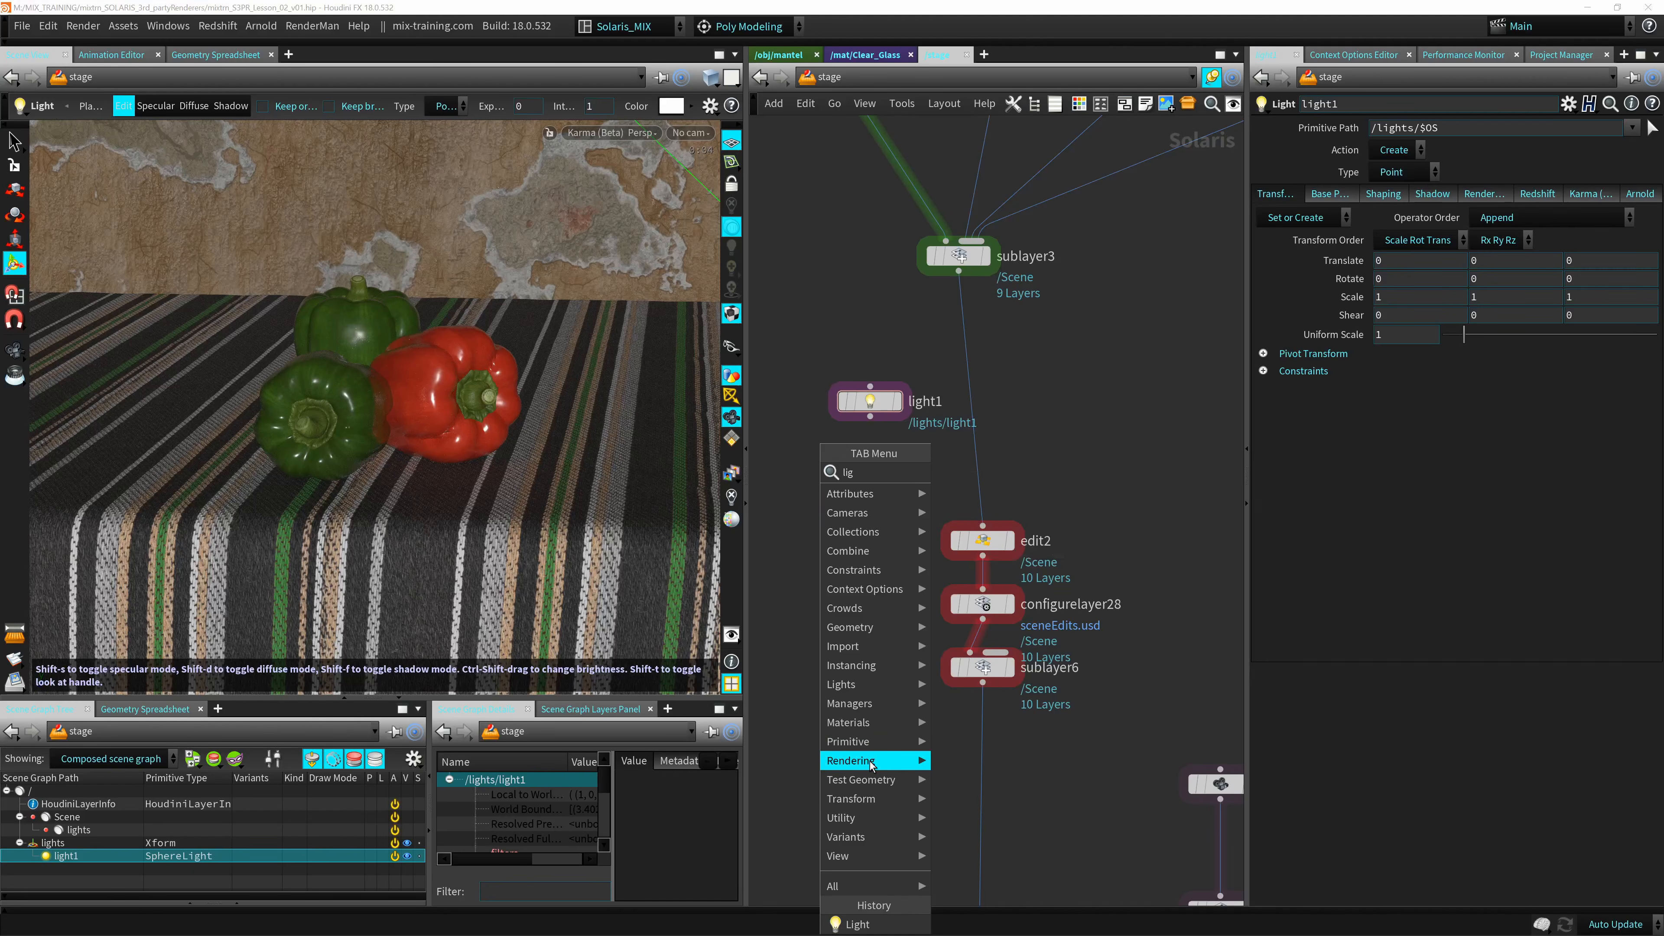
pyautogui.moveTo(927, 765)
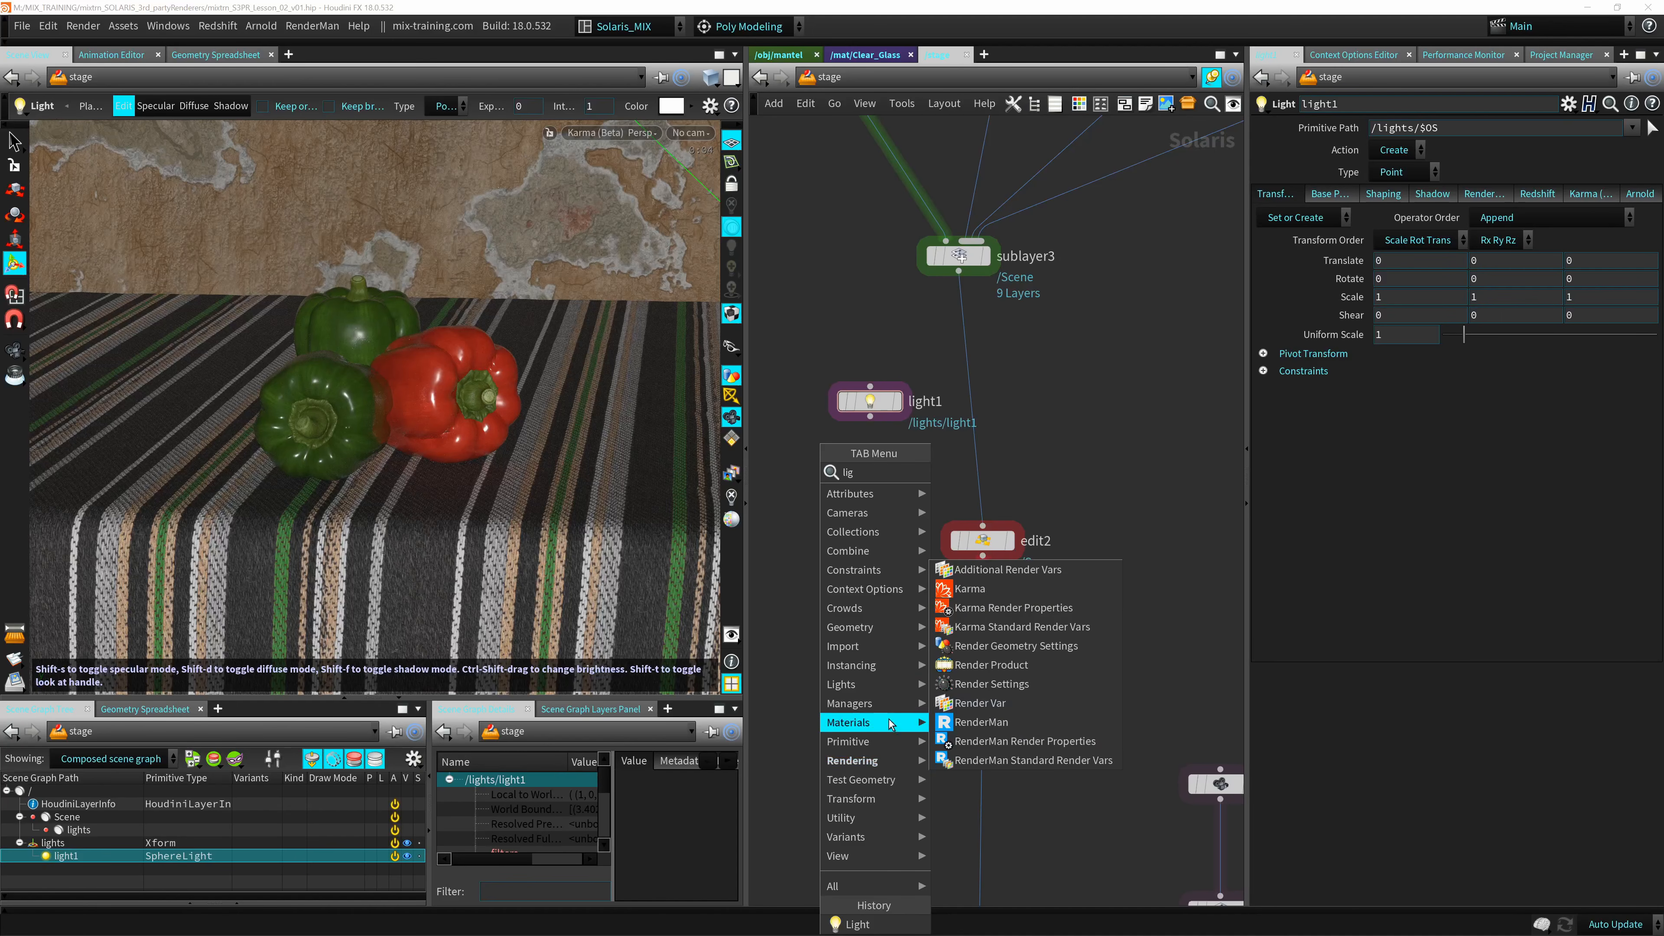
pyautogui.moveTo(871, 687)
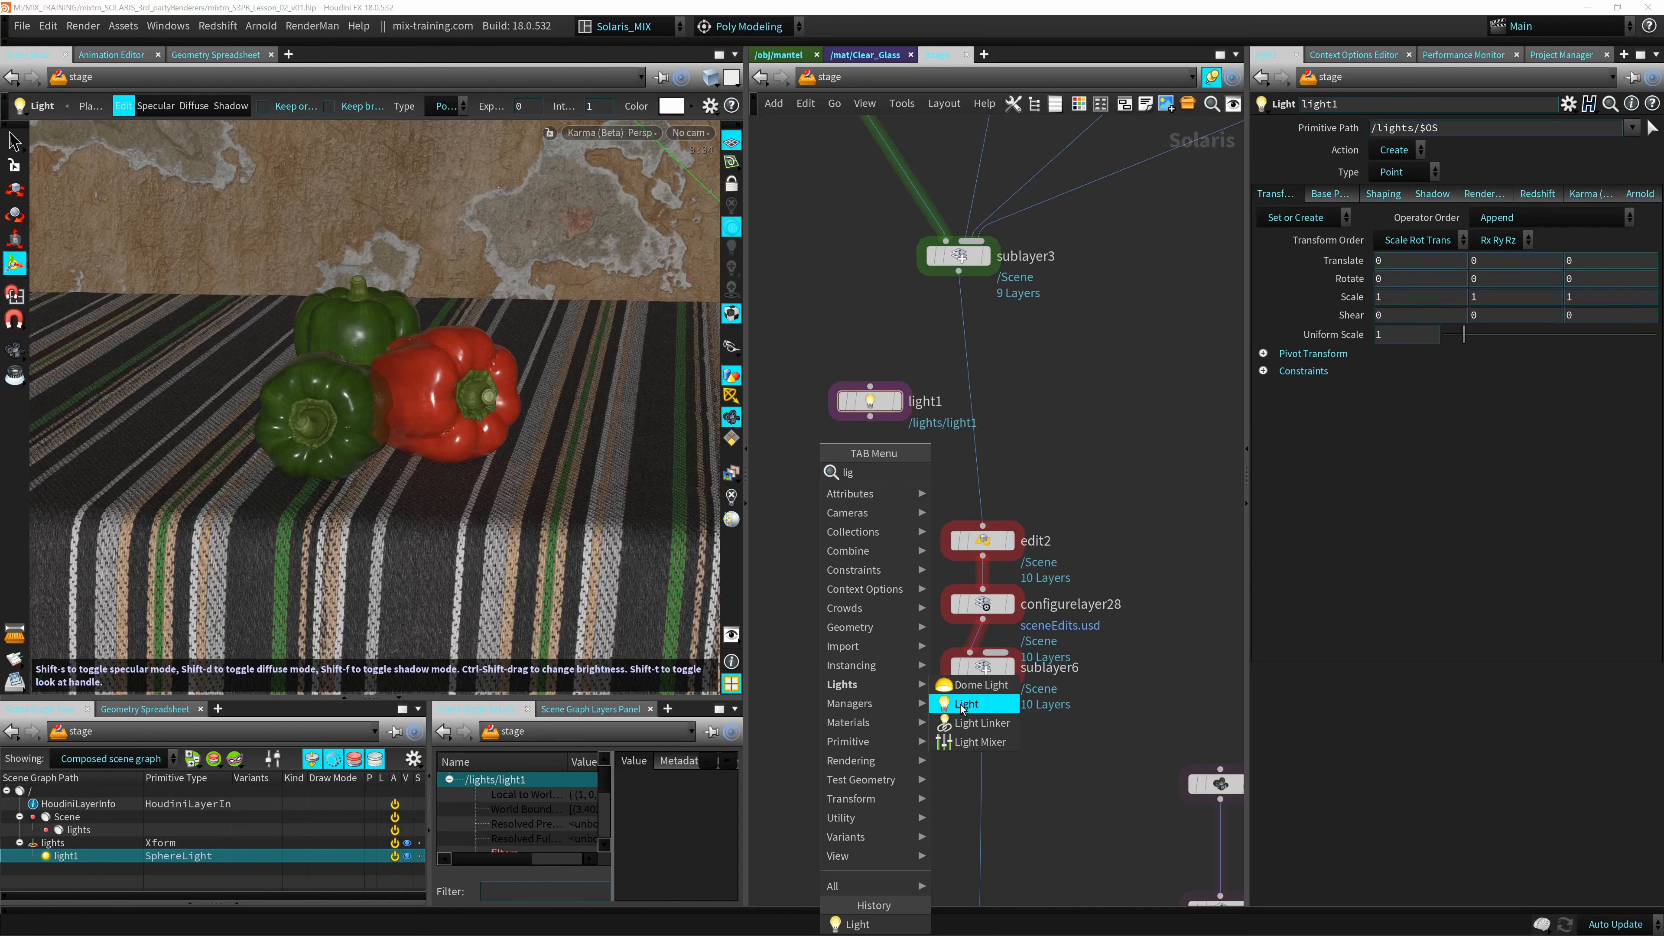
pyautogui.click(963, 687)
pyautogui.click(863, 345)
# Move the light and dome light nodes across to the other side of the main node chain.
pyautogui.moveTo(877, 404); pyautogui.dragTo(867, 435)
pyautogui.moveTo(882, 569)
pyautogui.mouseDown(button='middle')
pyautogui.moveTo(896, 461)
pyautogui.moveTo(879, 541)
pyautogui.mouseUp(button='middle')
pyautogui.moveTo(864, 406); pyautogui.dragTo(1100, 422)
pyautogui.moveTo(859, 318); pyautogui.dragTo(1147, 323)
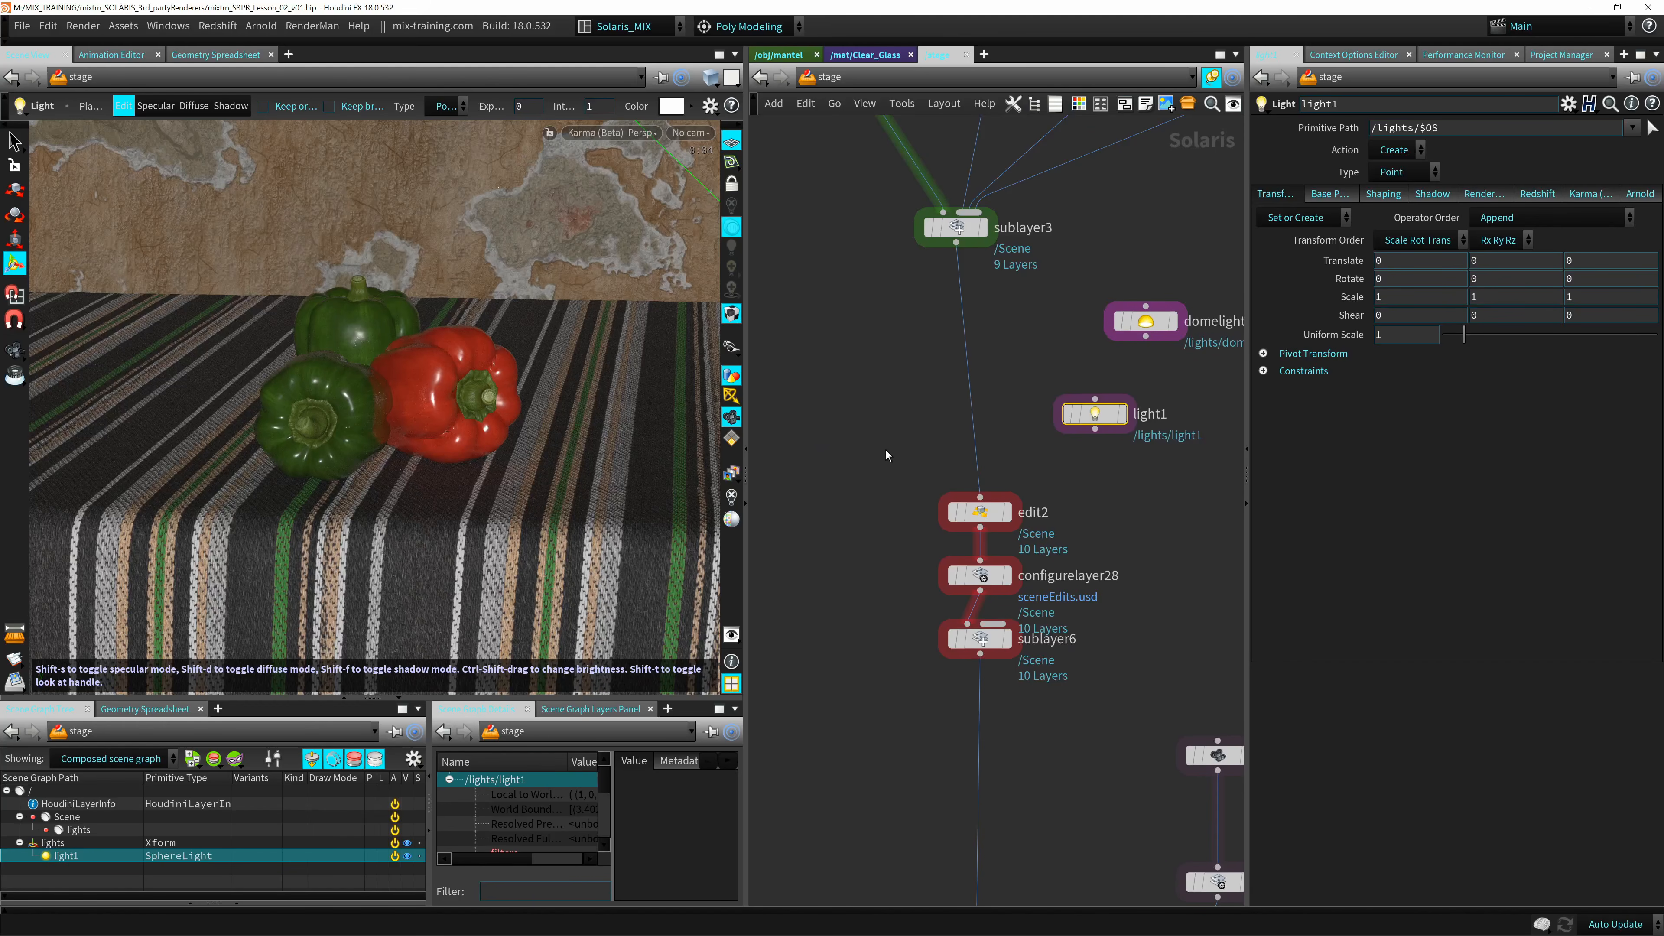
# Arrange the dome light and light nodes in a stack just above the camera1 node.
pyautogui.moveTo(1189, 251); pyautogui.dragTo(1038, 452)
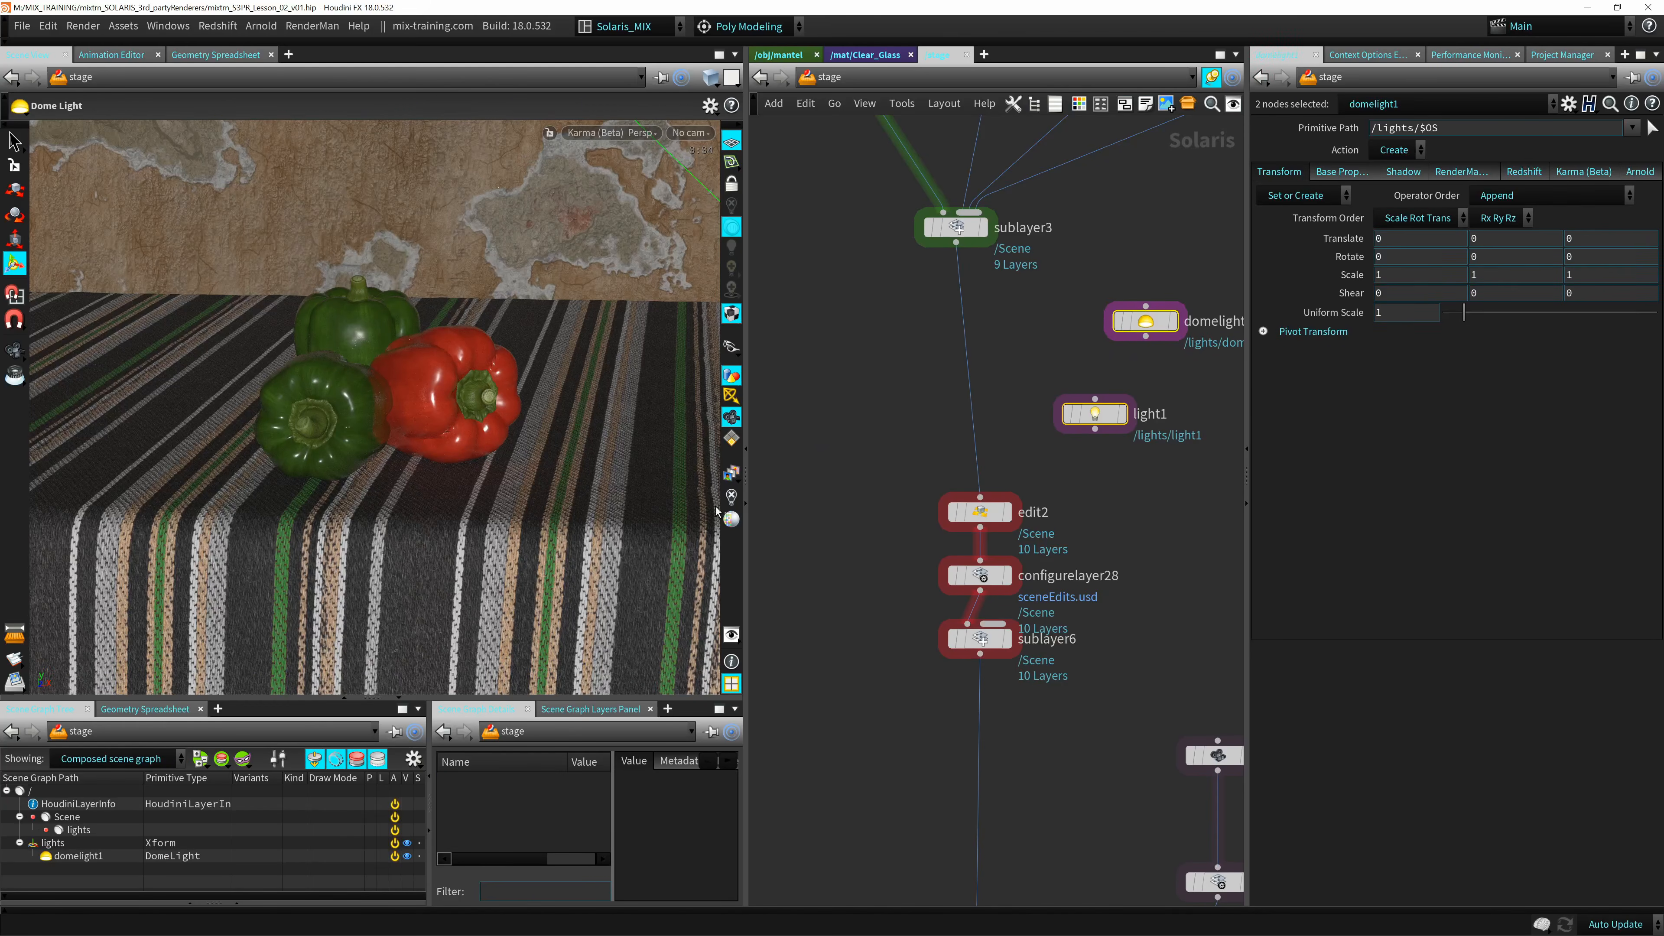
pyautogui.moveTo(1144, 628); pyautogui.dragTo(1148, 353, button='middle')
pyautogui.scroll(-3, 1121, 442)
pyautogui.moveTo(1121, 442); pyautogui.dragTo(947, 622, button='middle')
pyautogui.moveTo(1057, 287); pyautogui.dragTo(1051, 491)
pyautogui.moveTo(942, 676); pyautogui.dragTo(812, 623, button='middle')
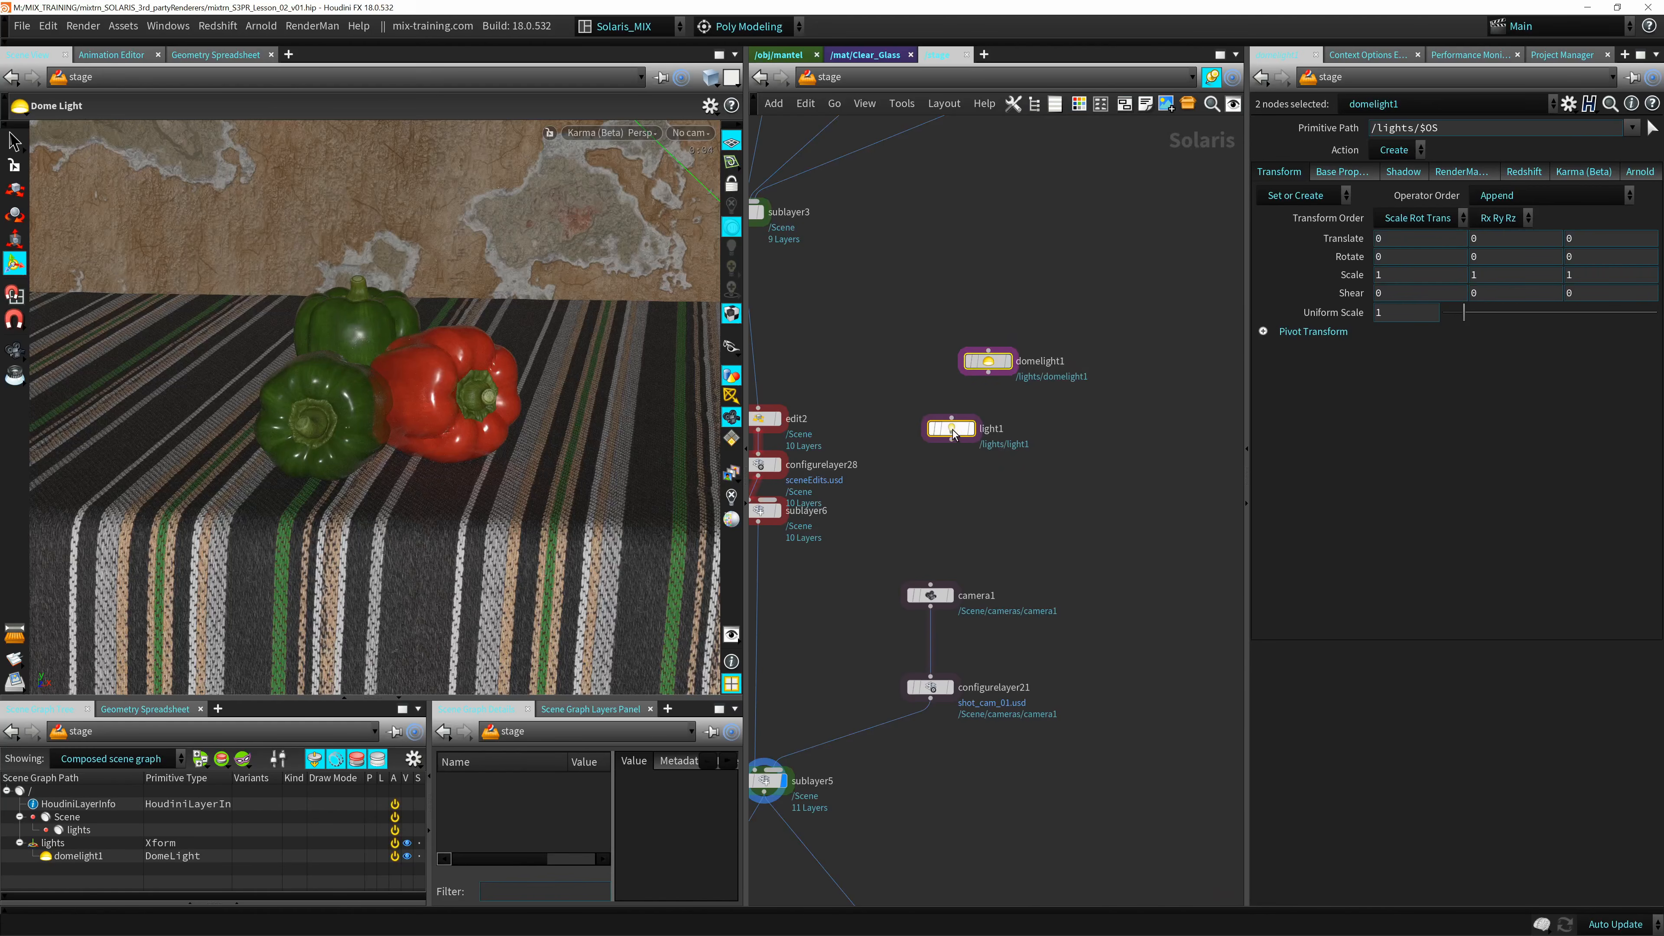
pyautogui.moveTo(936, 439); pyautogui.dragTo(900, 522)
pyautogui.moveTo(900, 521); pyautogui.dragTo(962, 493, button='middle')
pyautogui.moveTo(989, 488); pyautogui.dragTo(1022, 467)
pyautogui.moveTo(914, 536); pyautogui.dragTo(994, 471, button='middle')
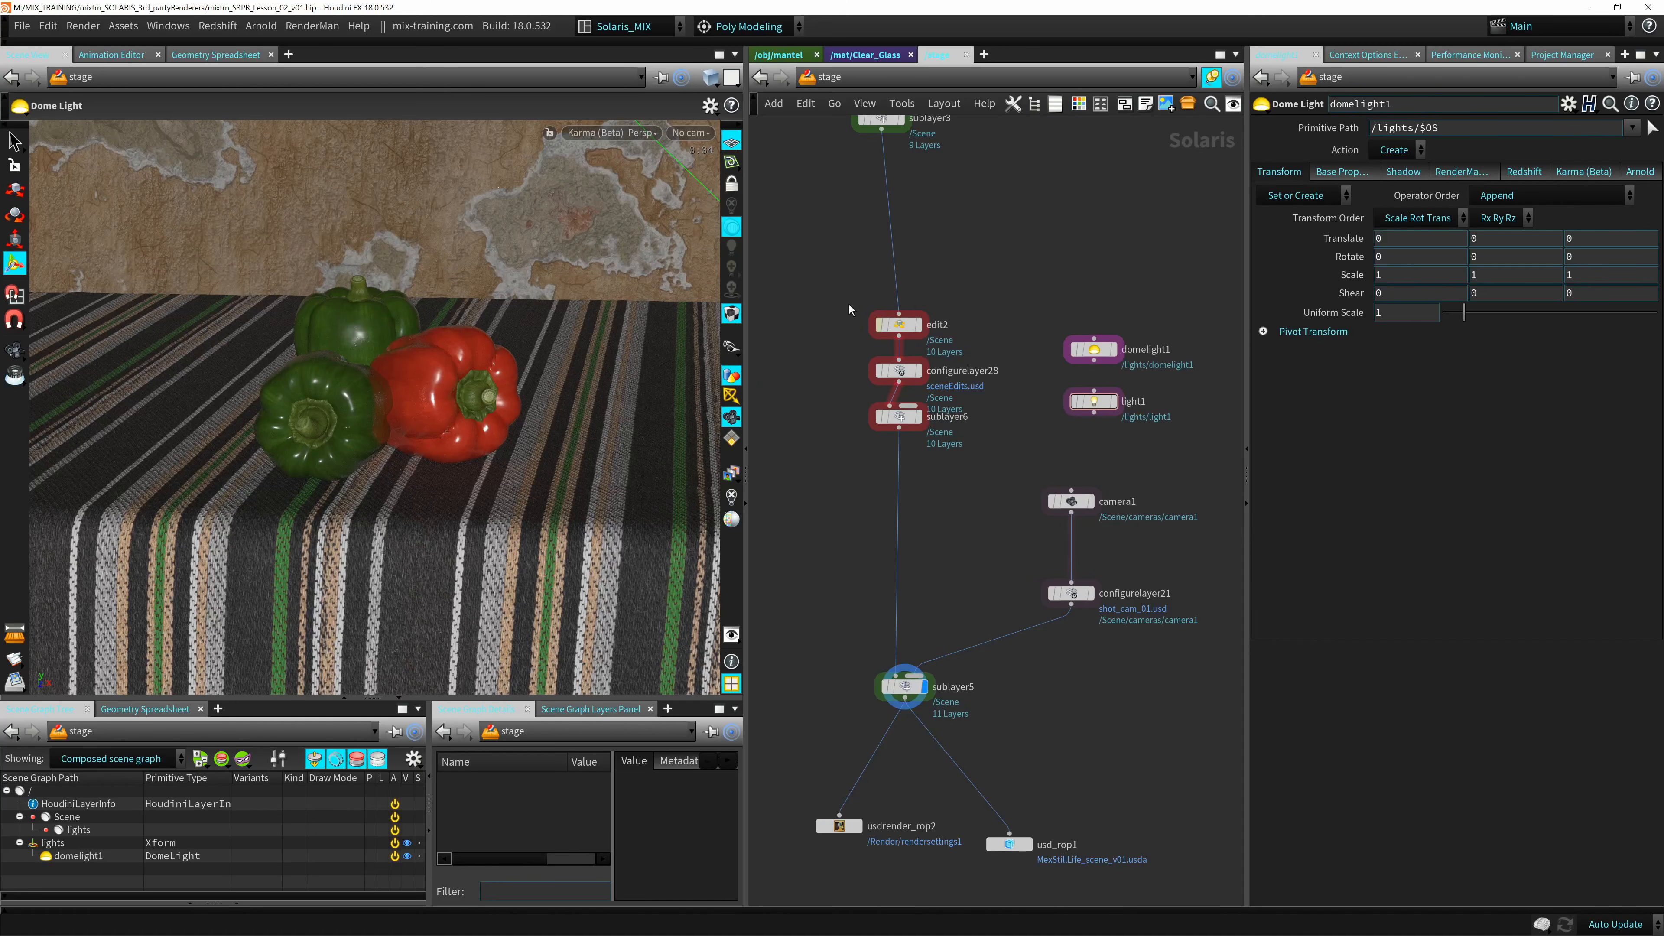
# Select the light1 node and examine how the stage network's branches merge down to sublayer5.
pyautogui.moveTo(1148, 285); pyautogui.dragTo(994, 443)
pyautogui.click(1108, 409)
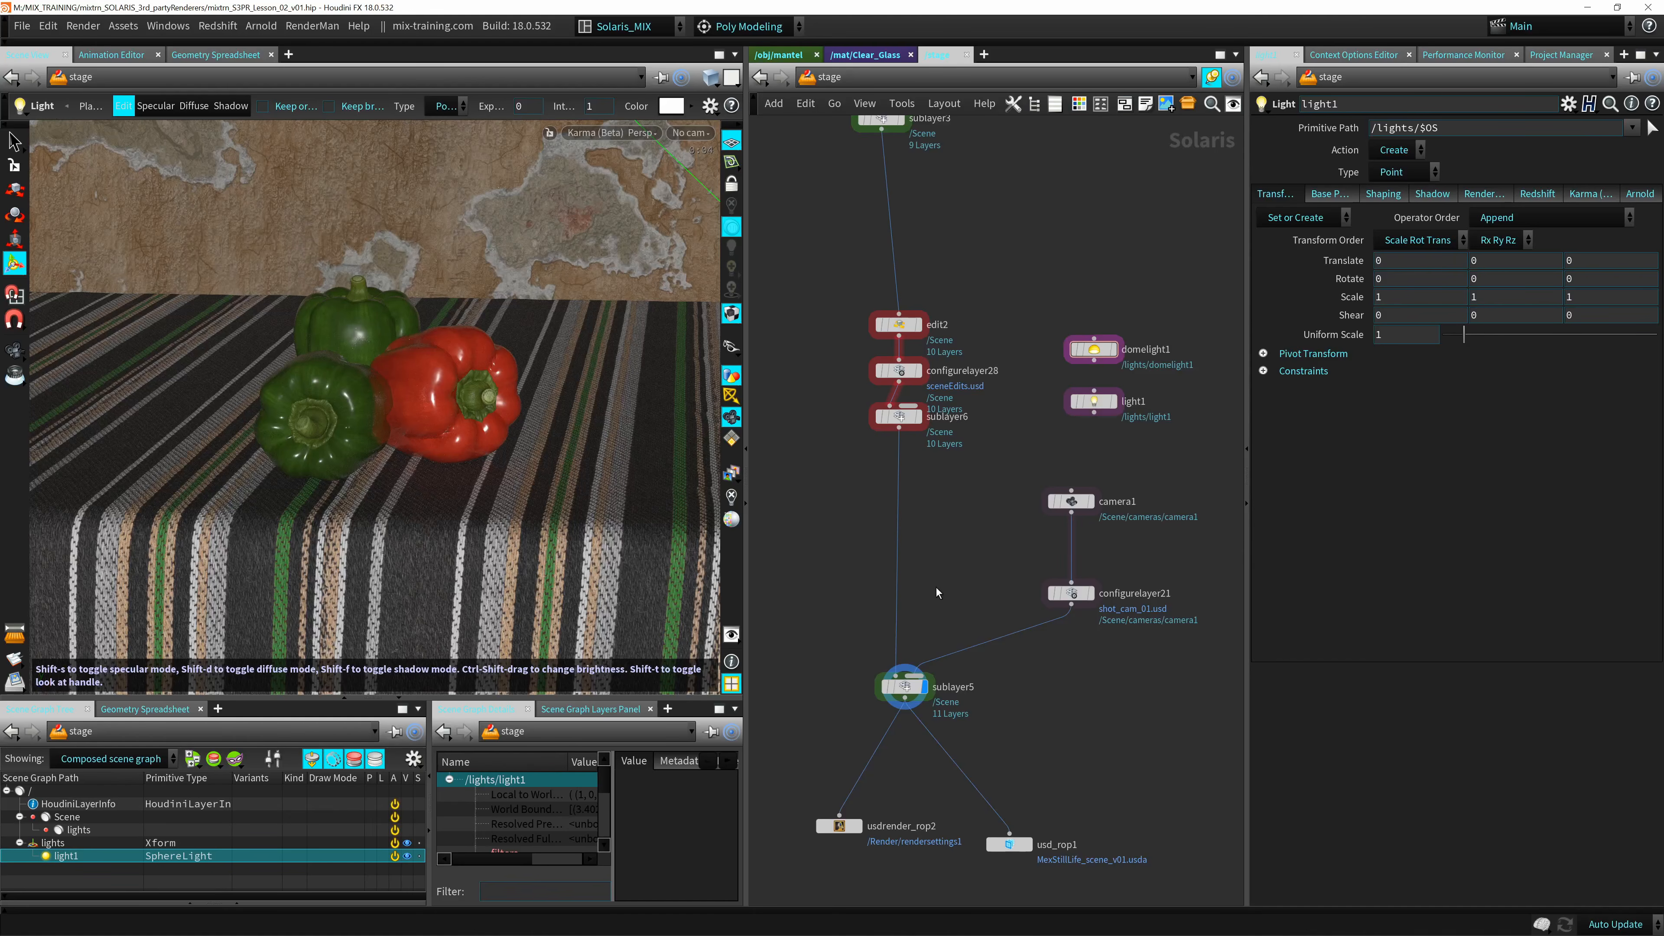
pyautogui.moveTo(994, 489); pyautogui.dragTo(993, 445, button='middle')
pyautogui.moveTo(1006, 383); pyautogui.dragTo(963, 569, button='middle')
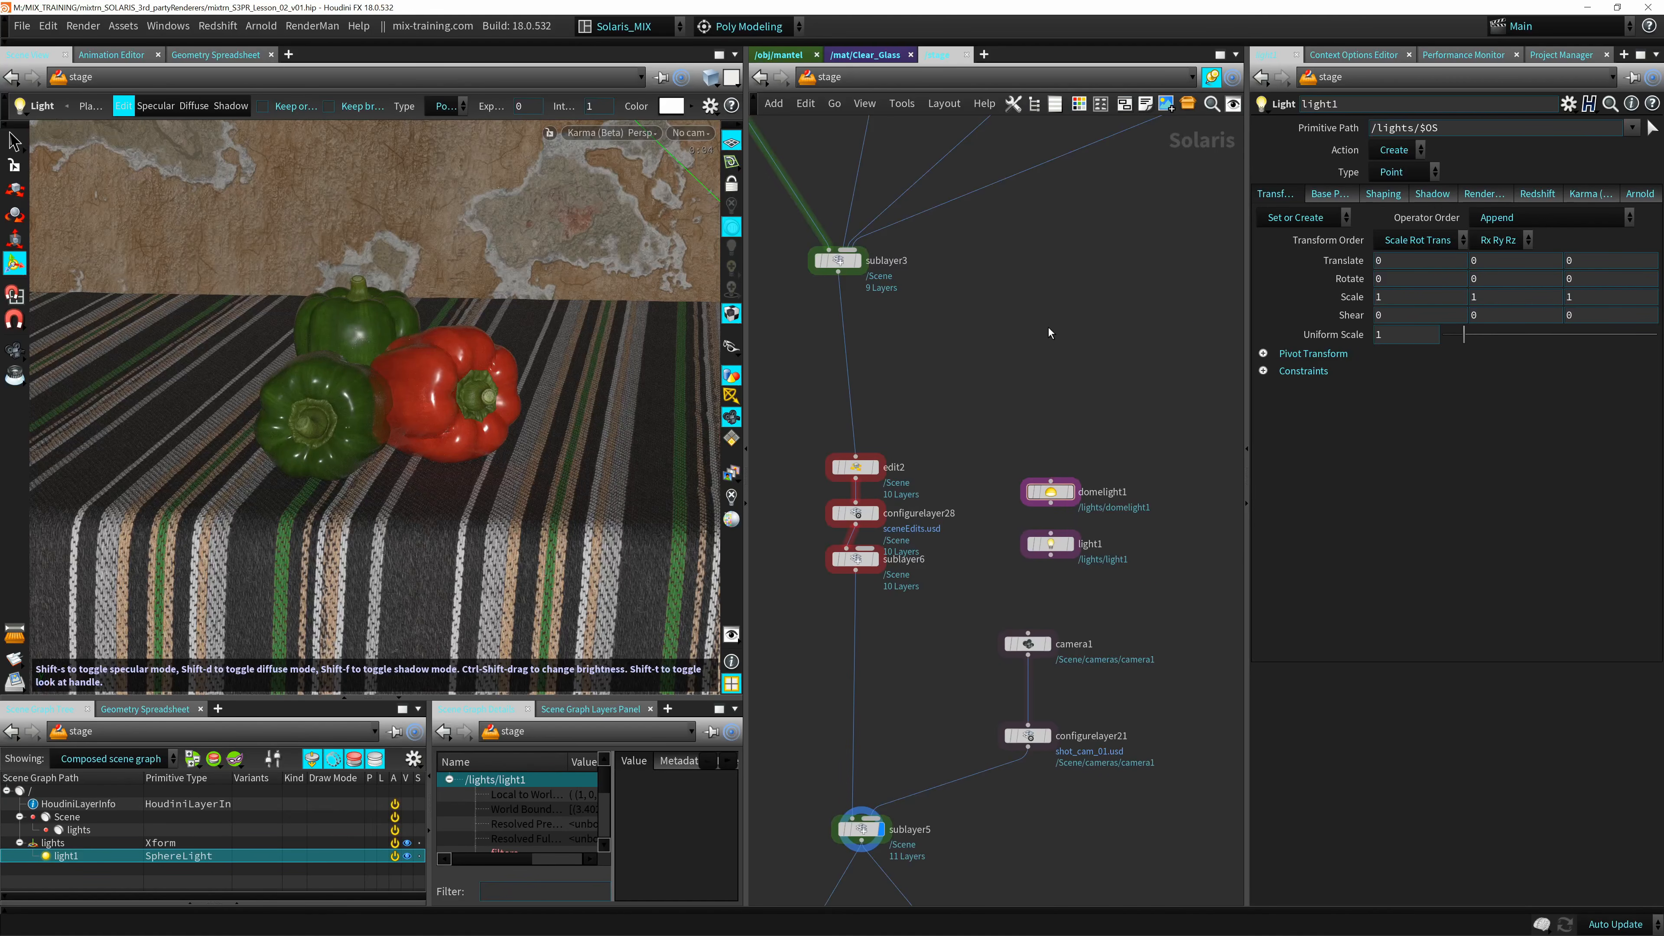
pyautogui.moveTo(1045, 364); pyautogui.dragTo(1080, 334, button='middle')
pyautogui.moveTo(963, 289); pyautogui.dragTo(1021, 504, button='middle')
pyautogui.scroll(-5, 1022, 504)
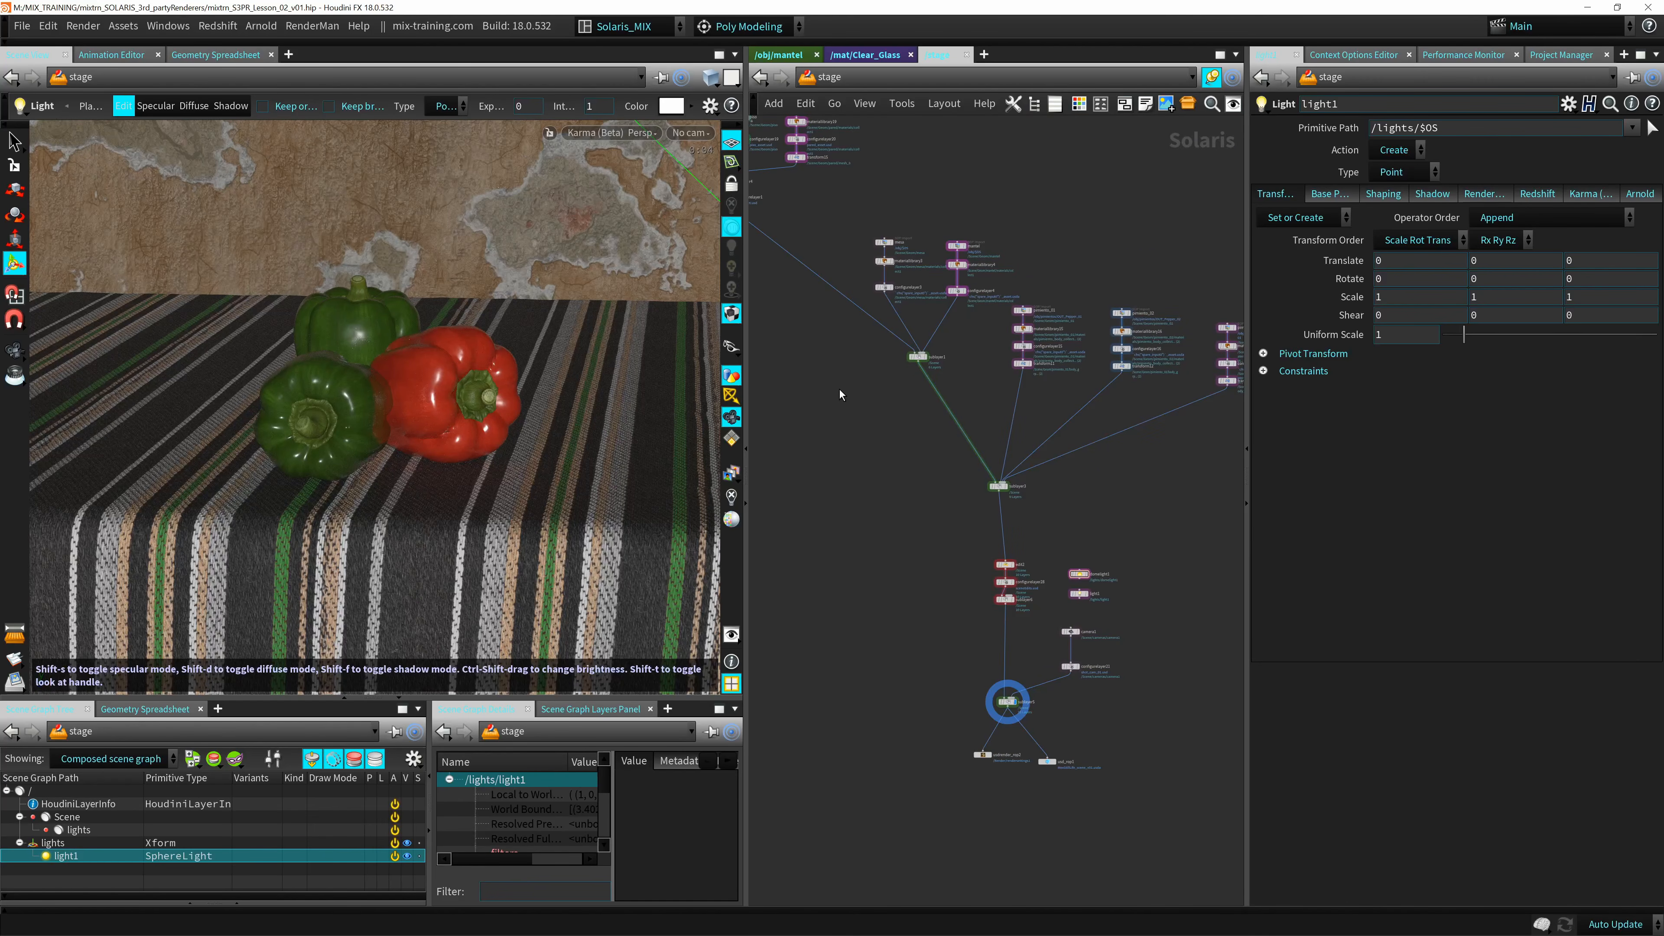
pyautogui.scroll(3, 943, 542)
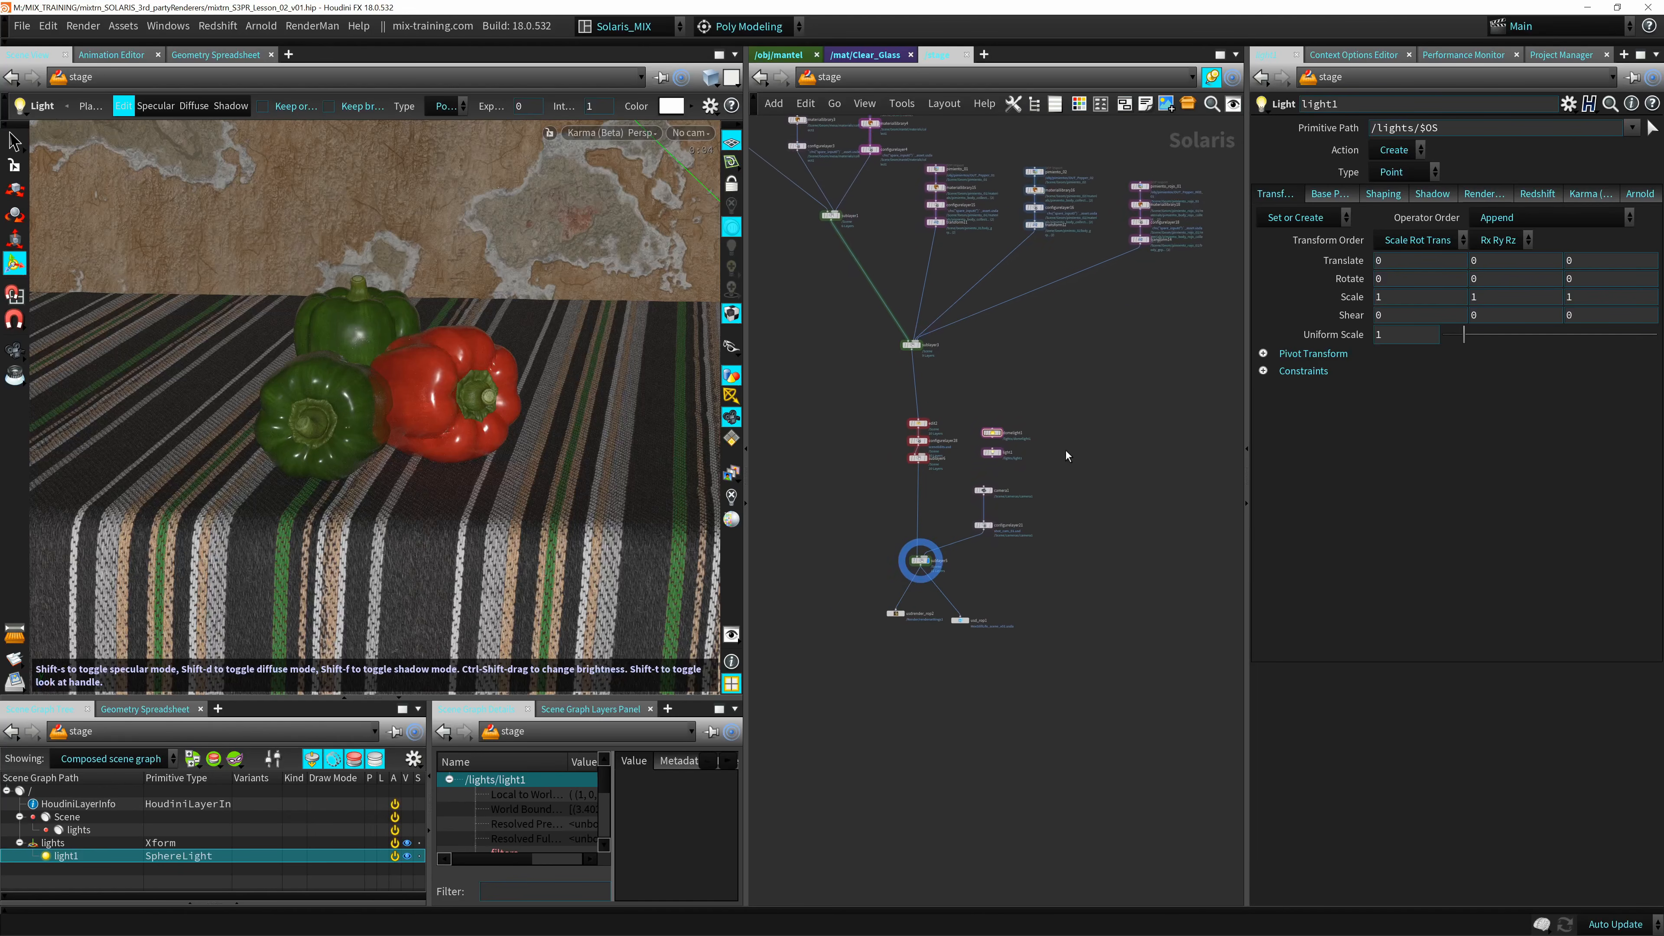
pyautogui.scroll(5, 1066, 450)
pyautogui.moveTo(953, 419); pyautogui.dragTo(1007, 366, button='middle')
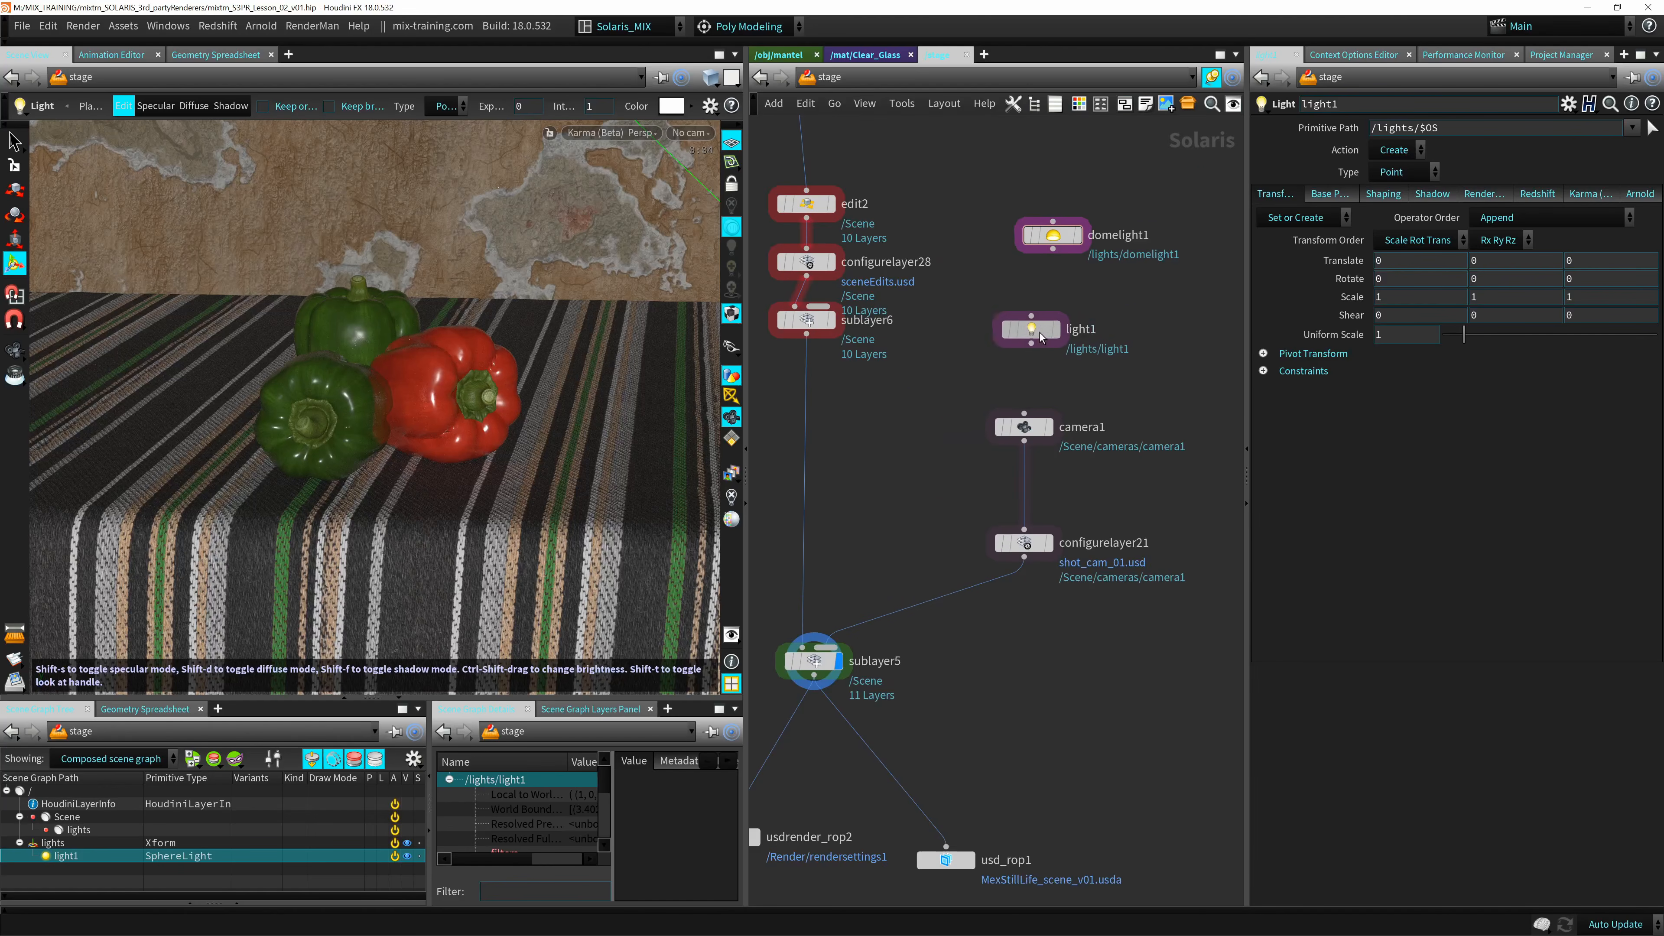
# Insert light1 into the main node chain between sublayer6 and sublayer5.
pyautogui.moveTo(1041, 333); pyautogui.dragTo(901, 423)
pyautogui.moveTo(896, 482); pyautogui.dragTo(962, 427, button='middle')
pyautogui.moveTo(961, 364); pyautogui.dragTo(882, 376)
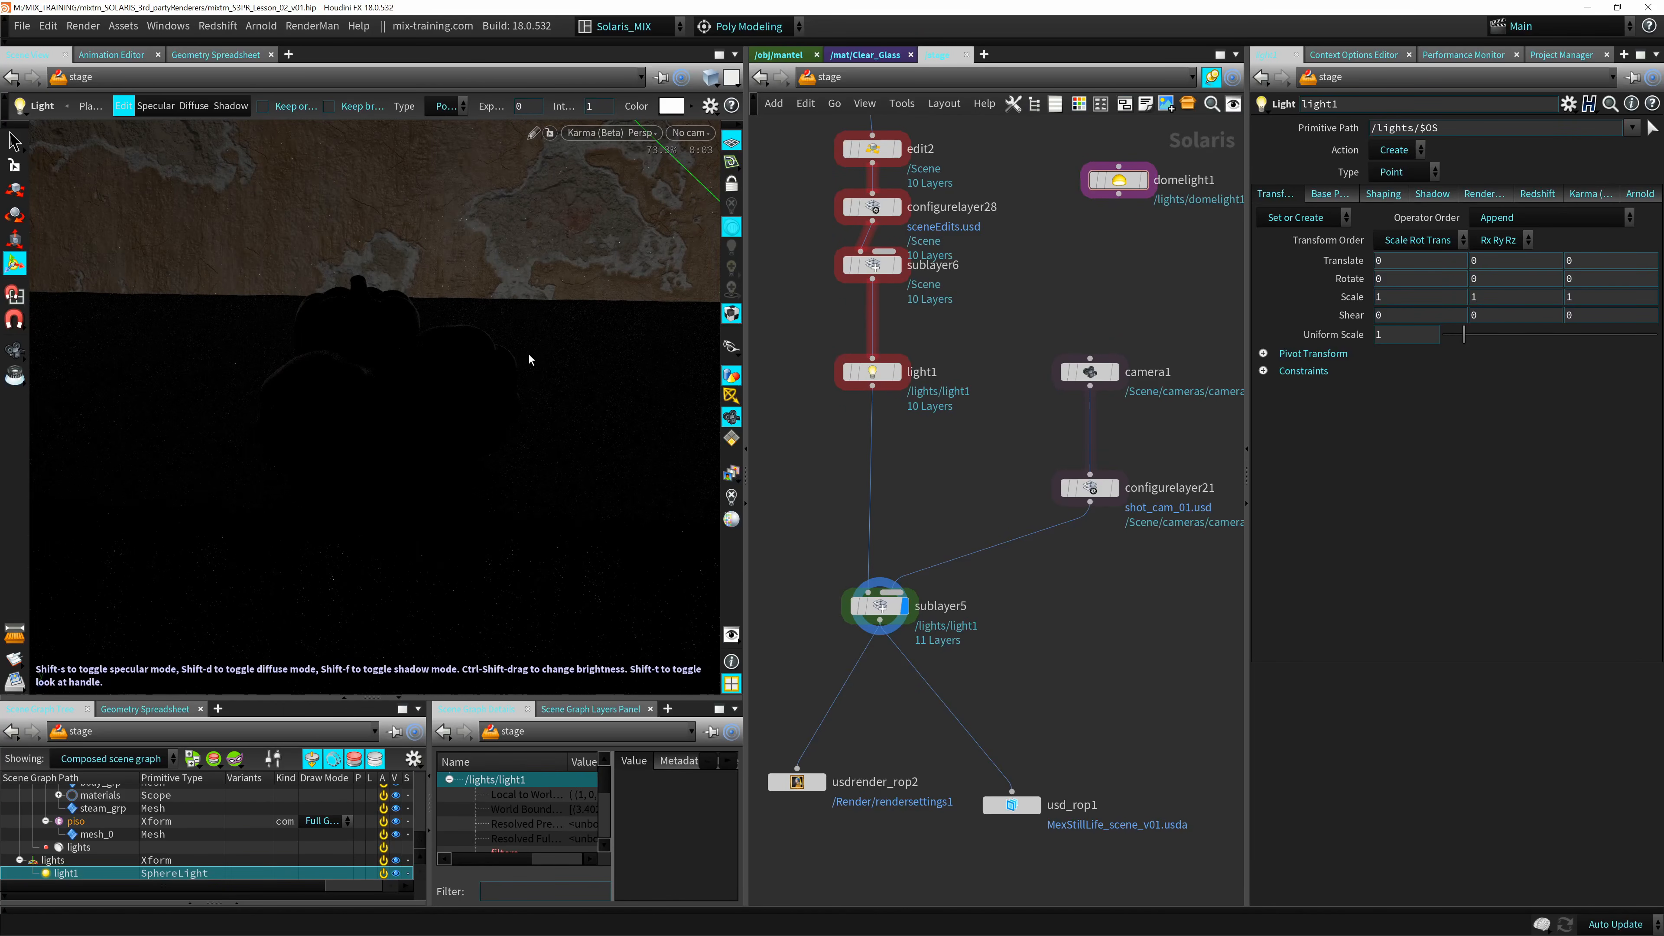
# Raise the light1 point light to about 1.2 in Y, above the tablecloth and peppers.
pyautogui.keyDown('alt'); pyautogui.moveTo(516, 398); pyautogui.dragTo(301, 537, button='right'); pyautogui.keyUp('alt')
pyautogui.keyDown('alt'); pyautogui.moveTo(315, 577); pyautogui.dragTo(360, 483, button='middle'); pyautogui.keyUp('alt')
pyautogui.keyDown('alt'); pyautogui.moveTo(360, 483); pyautogui.dragTo(522, 136); pyautogui.keyUp('alt')
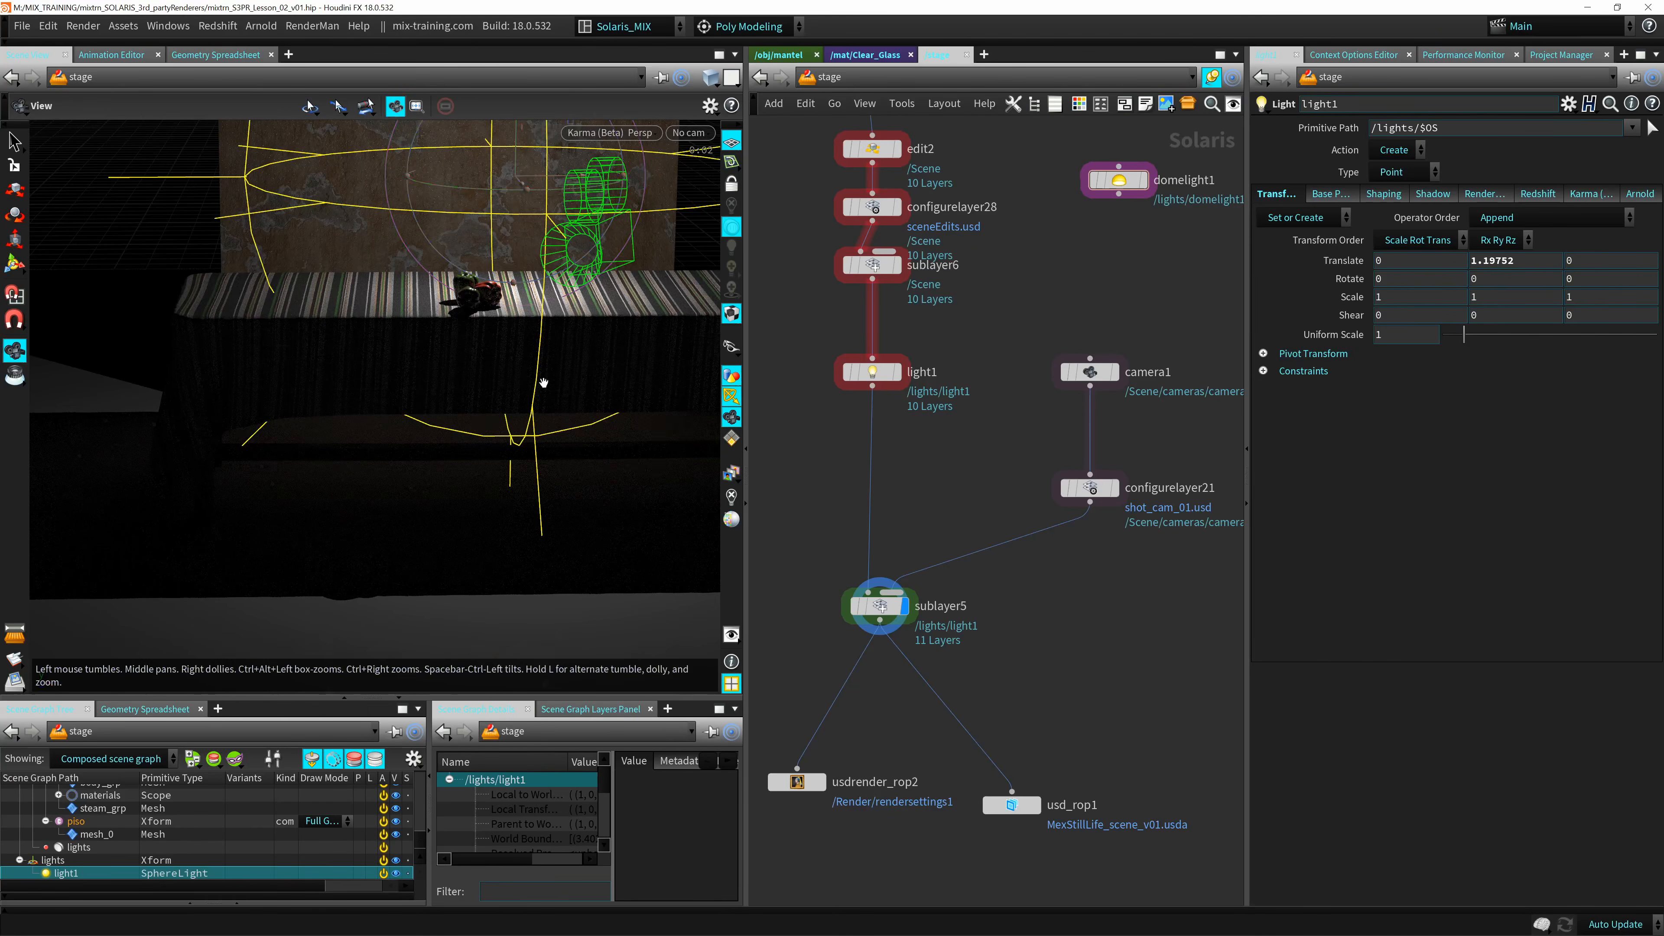
pyautogui.keyDown('alt'); pyautogui.moveTo(543, 378); pyautogui.dragTo(375, 576, button='middle'); pyautogui.keyUp('alt')
pyautogui.keyDown('alt'); pyautogui.moveTo(376, 577); pyautogui.dragTo(347, 515, button='right'); pyautogui.keyUp('alt')
pyautogui.keyDown('alt'); pyautogui.moveTo(347, 515); pyautogui.dragTo(395, 496); pyautogui.keyUp('alt')
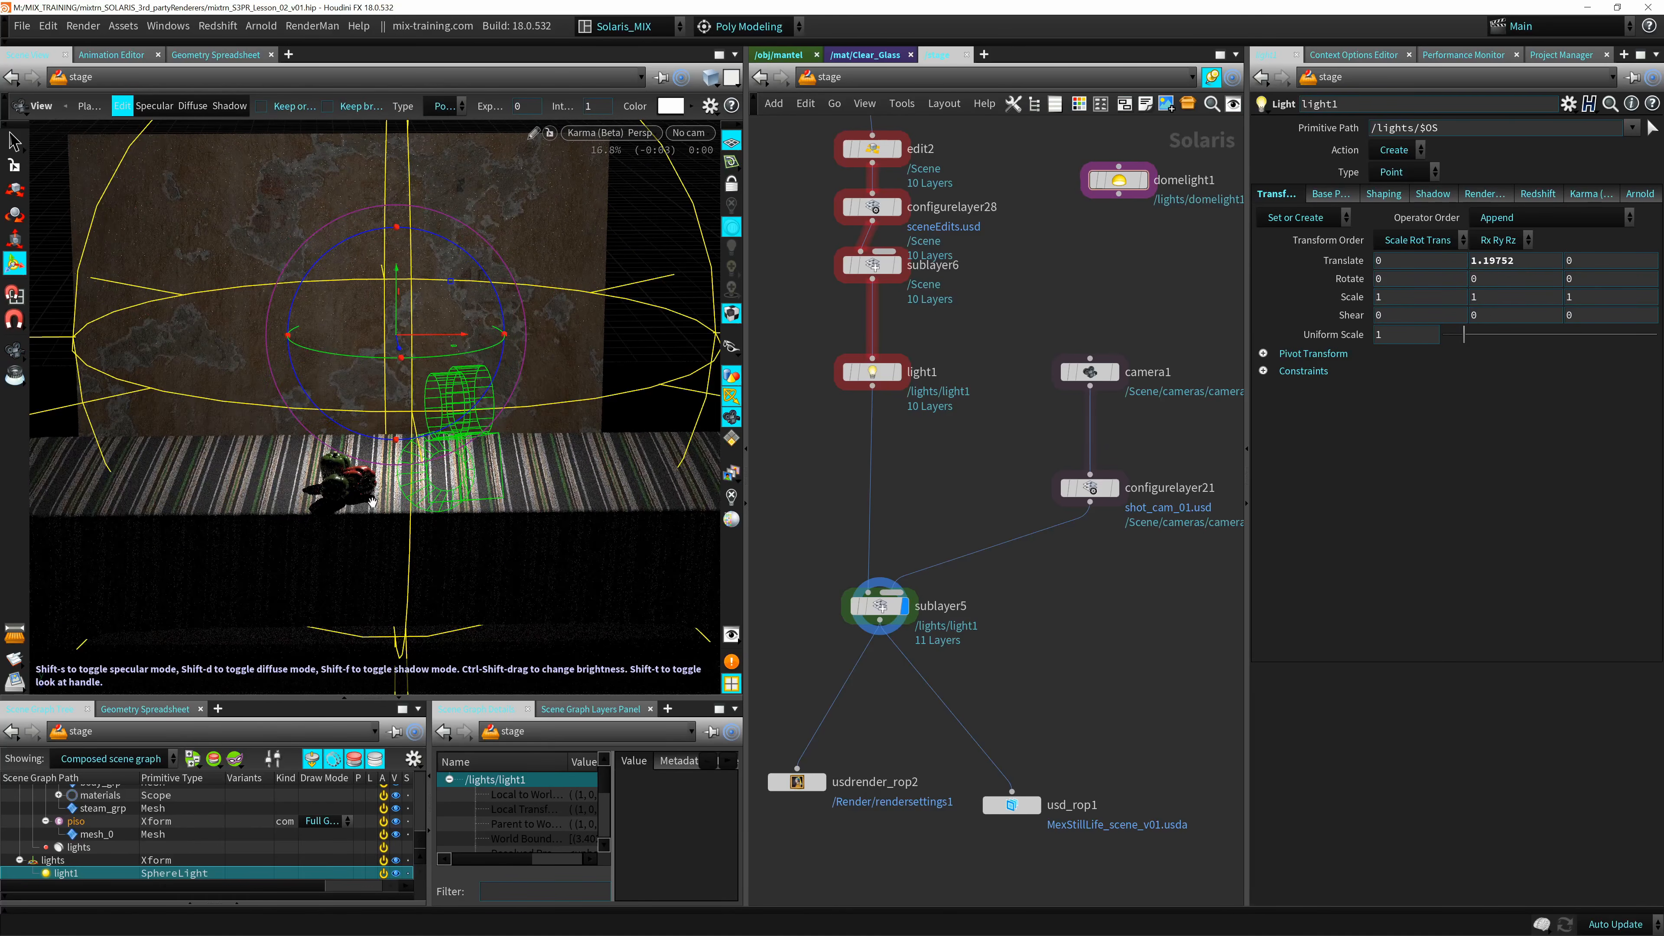
pyautogui.keyDown('alt'); pyautogui.moveTo(395, 496); pyautogui.dragTo(532, 391, button='middle'); pyautogui.keyUp('alt')
pyautogui.press('Return')
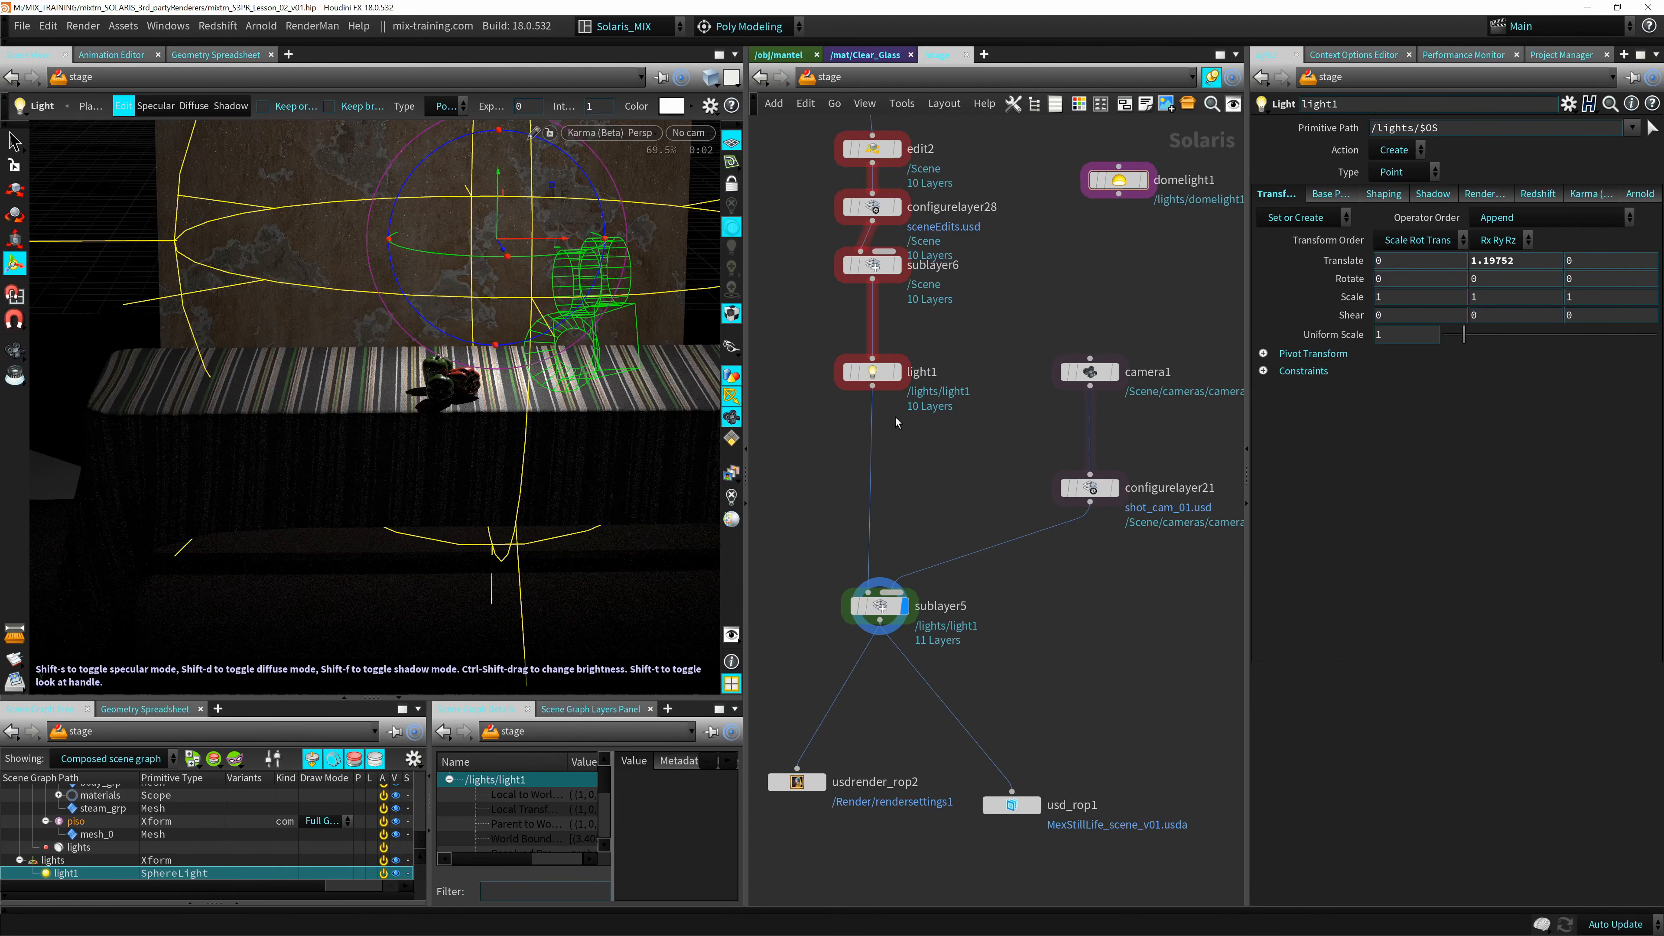
# Compare the scene without and with the new light by displaying sublayer6, ending with light1 displayed and selected.
pyautogui.moveTo(949, 531); pyautogui.dragTo(972, 429, button='middle')
pyautogui.click(902, 504)
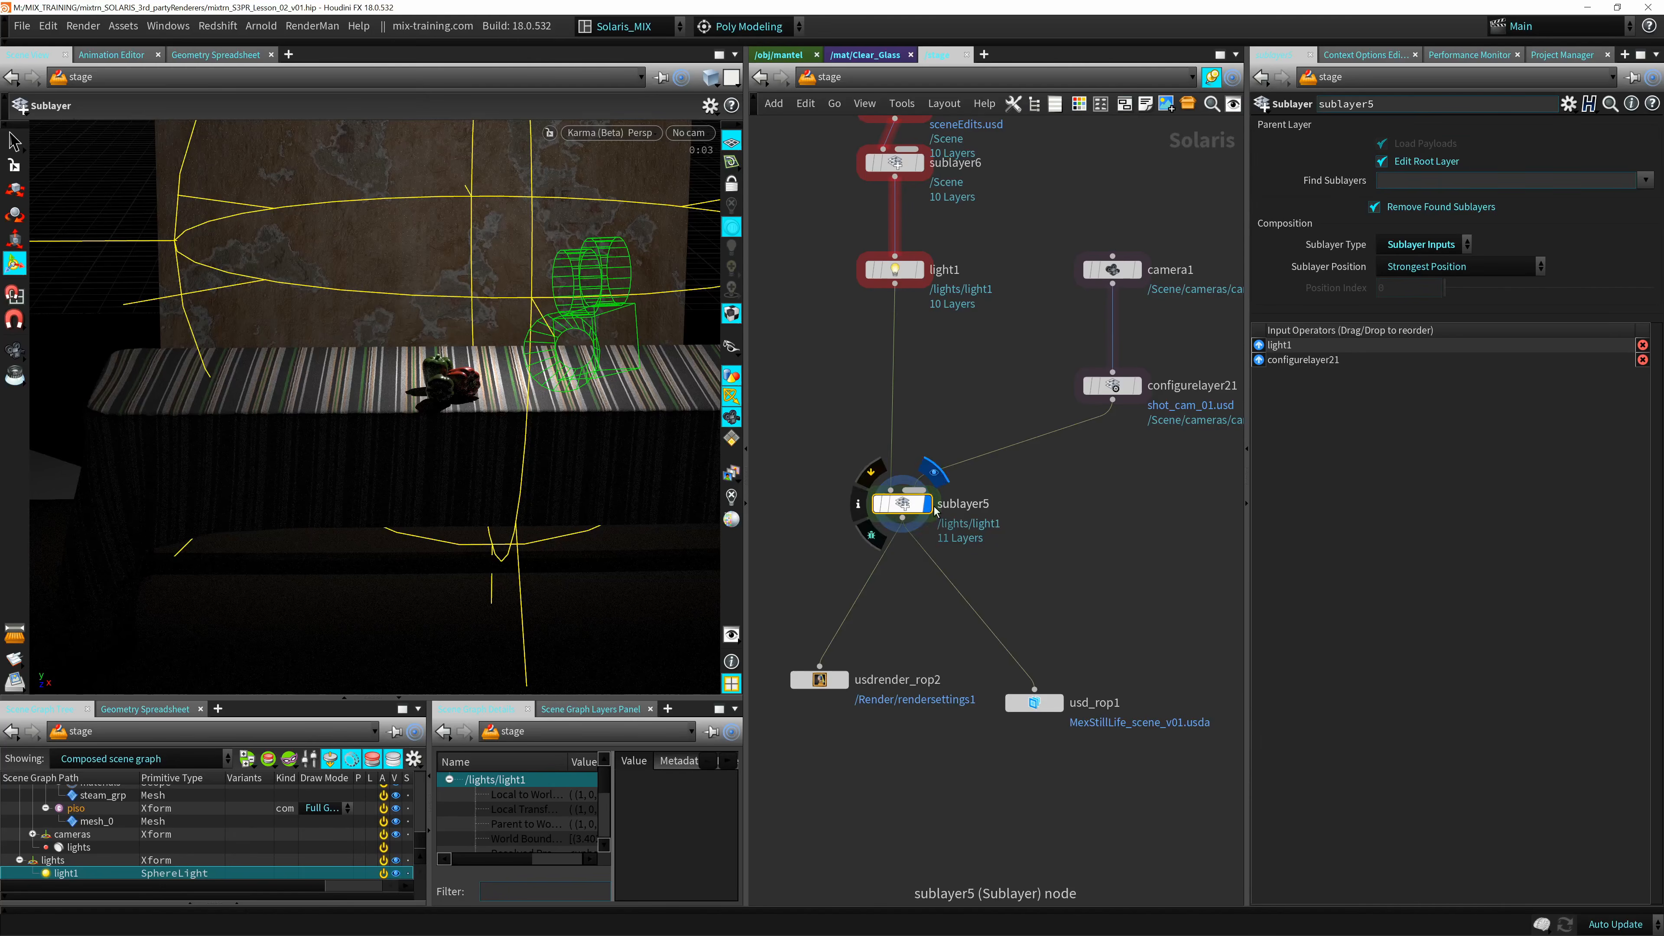
pyautogui.moveTo(948, 387); pyautogui.dragTo(939, 454, button='middle')
pyautogui.moveTo(895, 319)
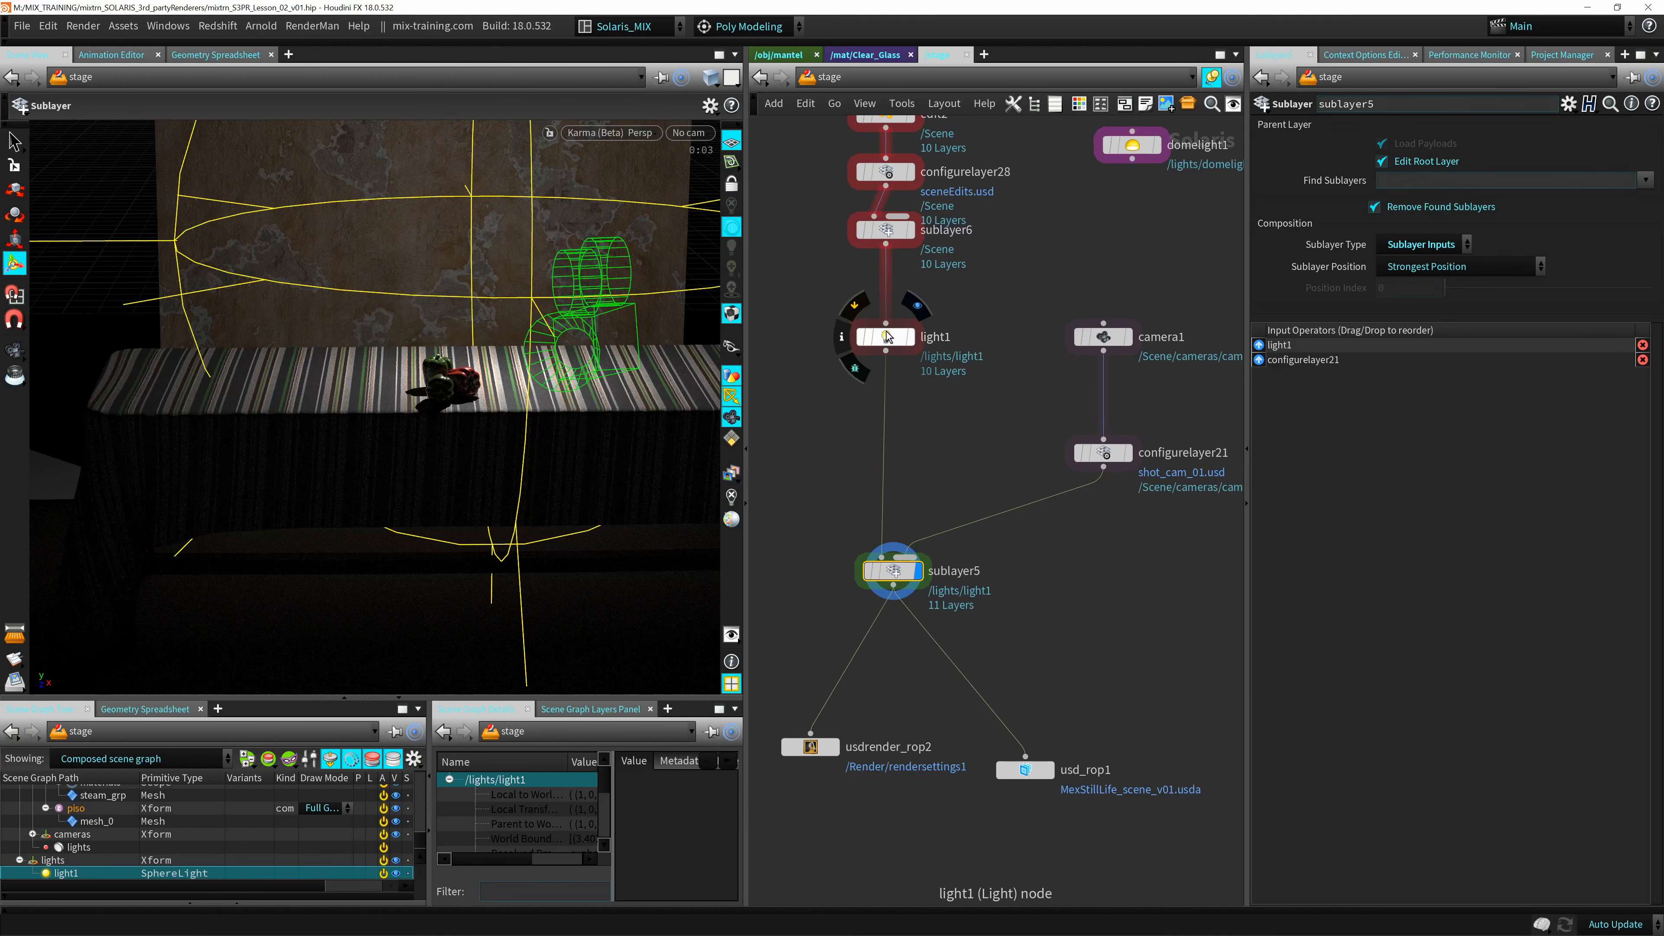
pyautogui.click(889, 230)
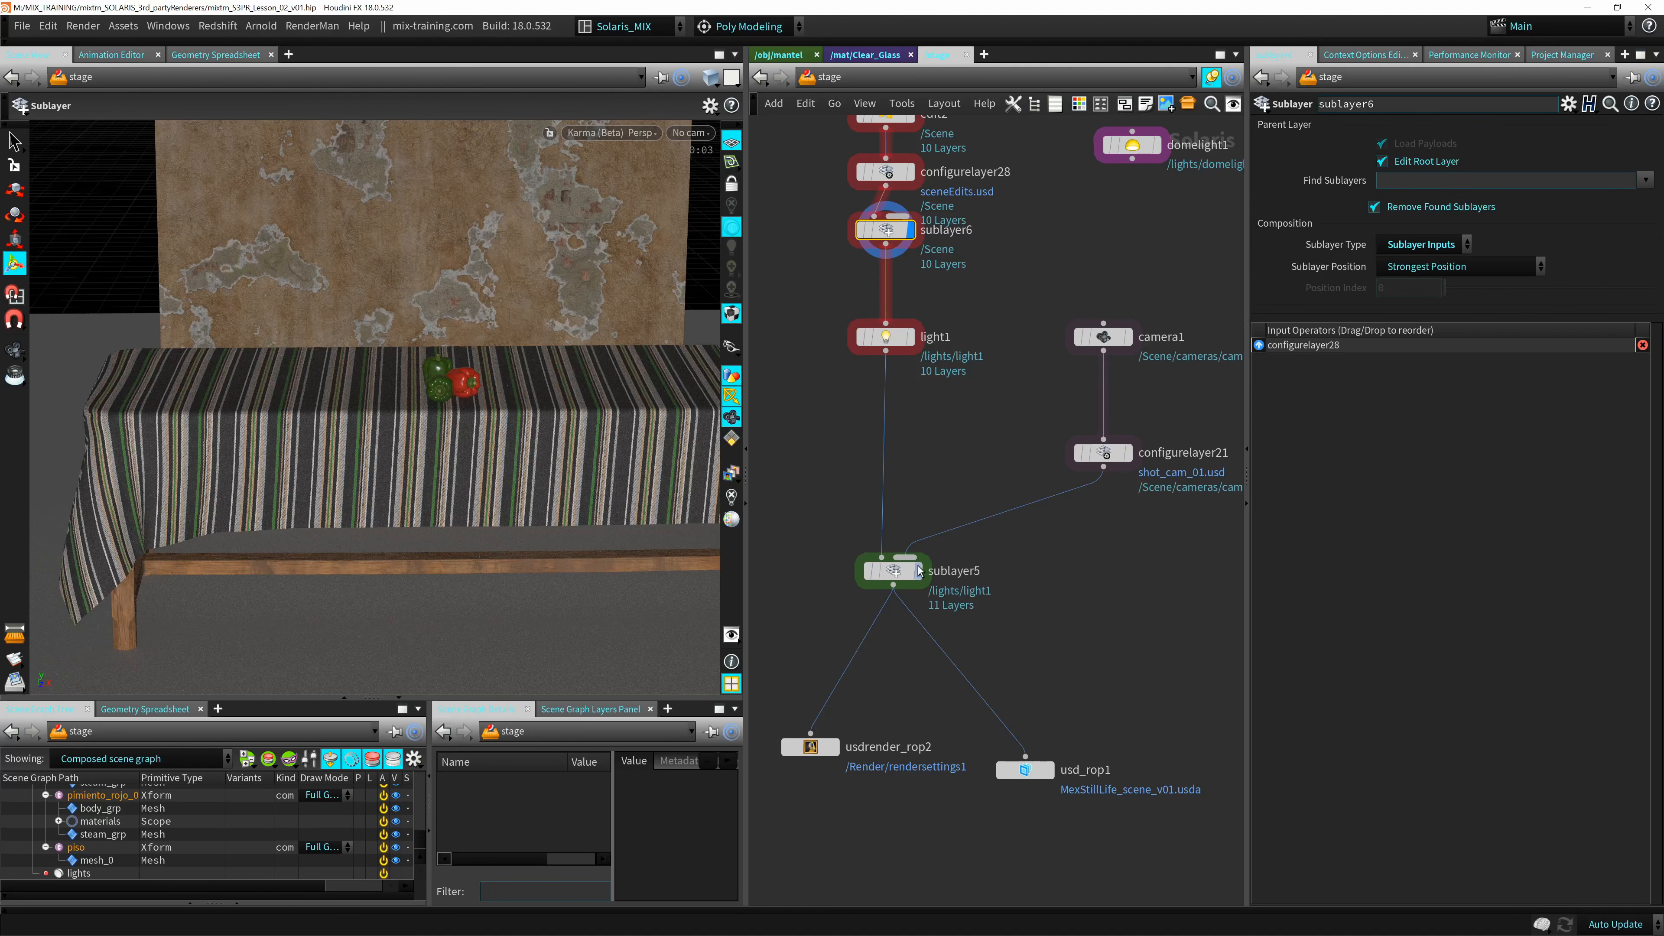
pyautogui.click(911, 337)
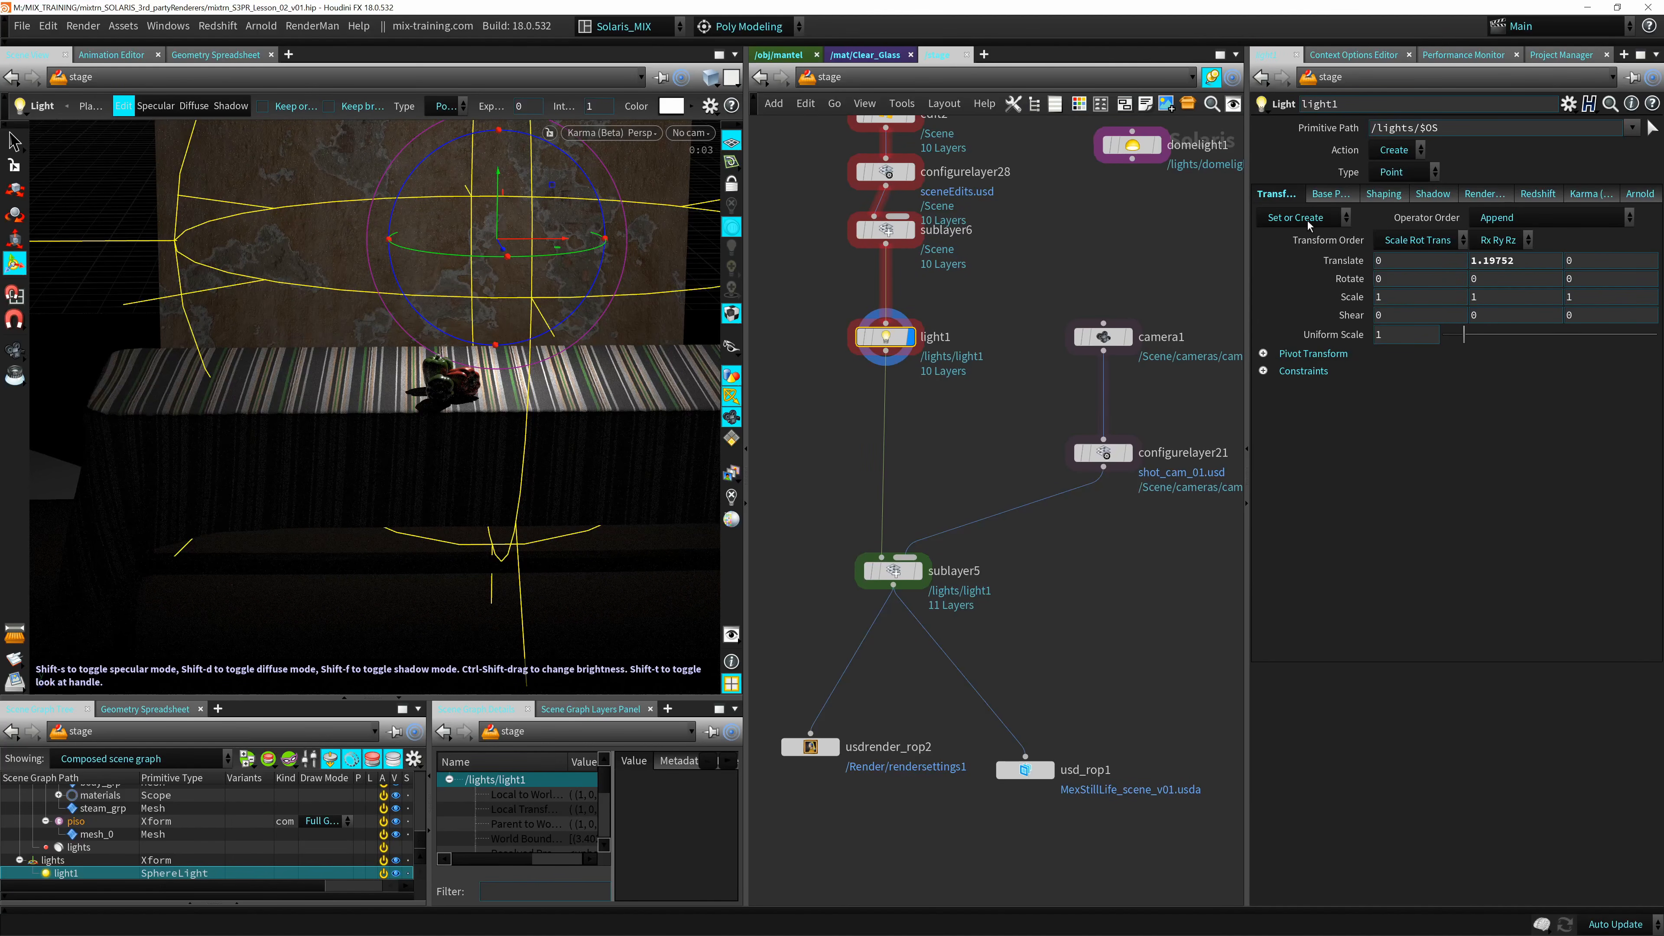
# Widen the parameter area and review light1's base, shadow and transform properties.
pyautogui.moveTo(1244, 233); pyautogui.dragTo(1142, 249)
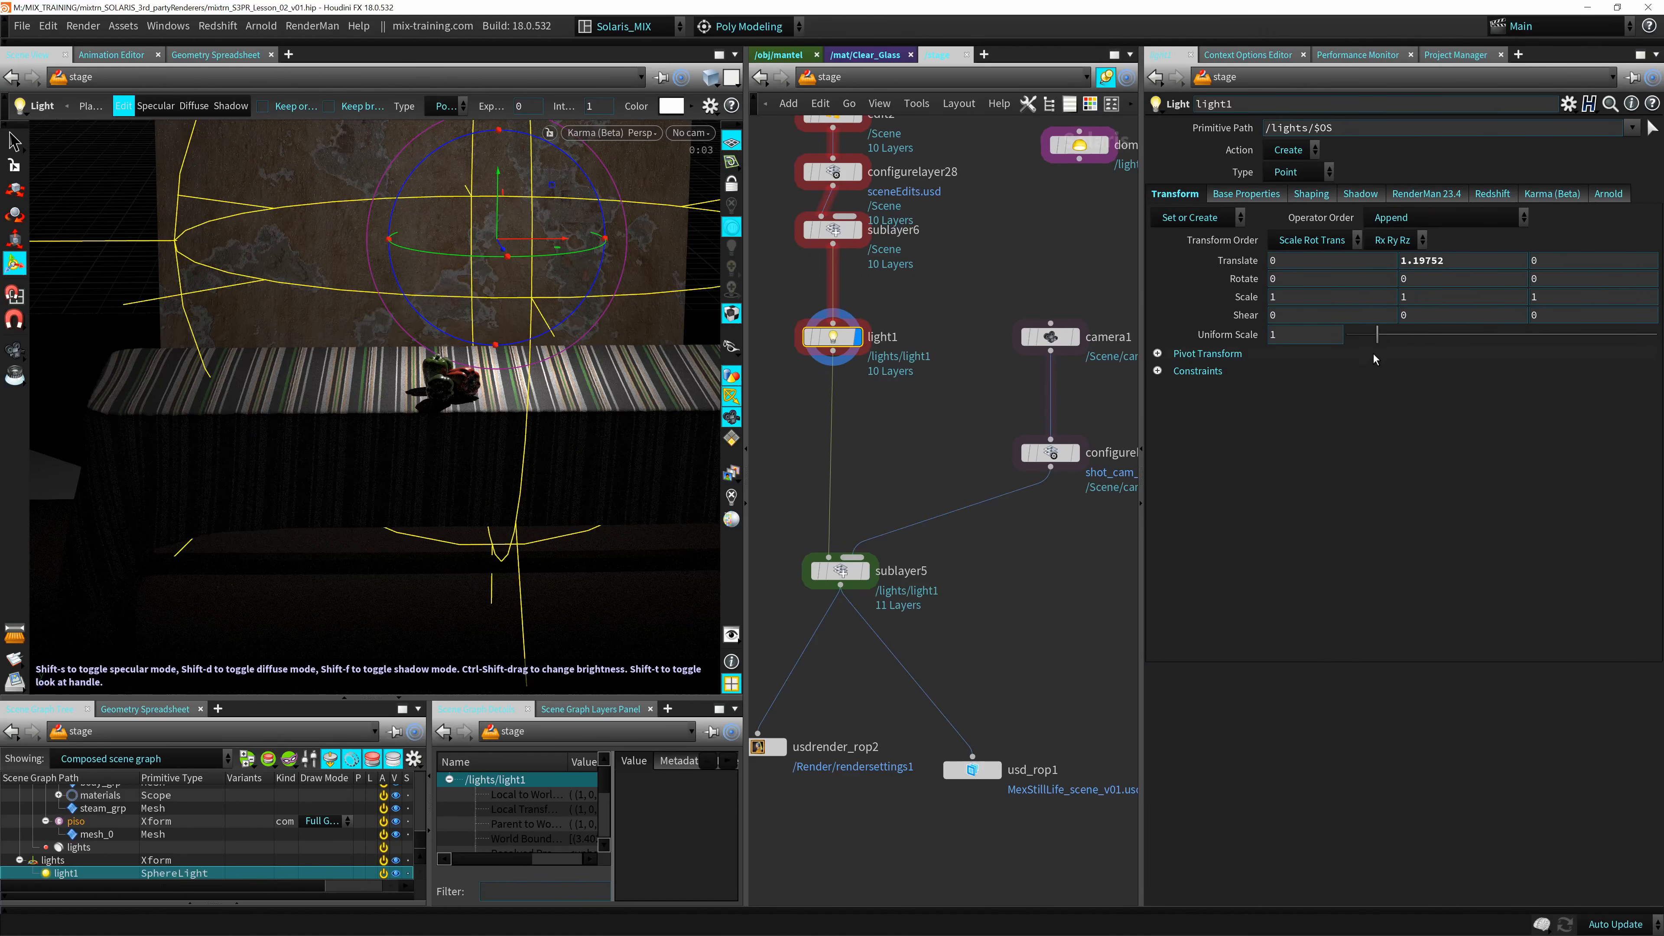
pyautogui.click(1258, 194)
pyautogui.click(1244, 195)
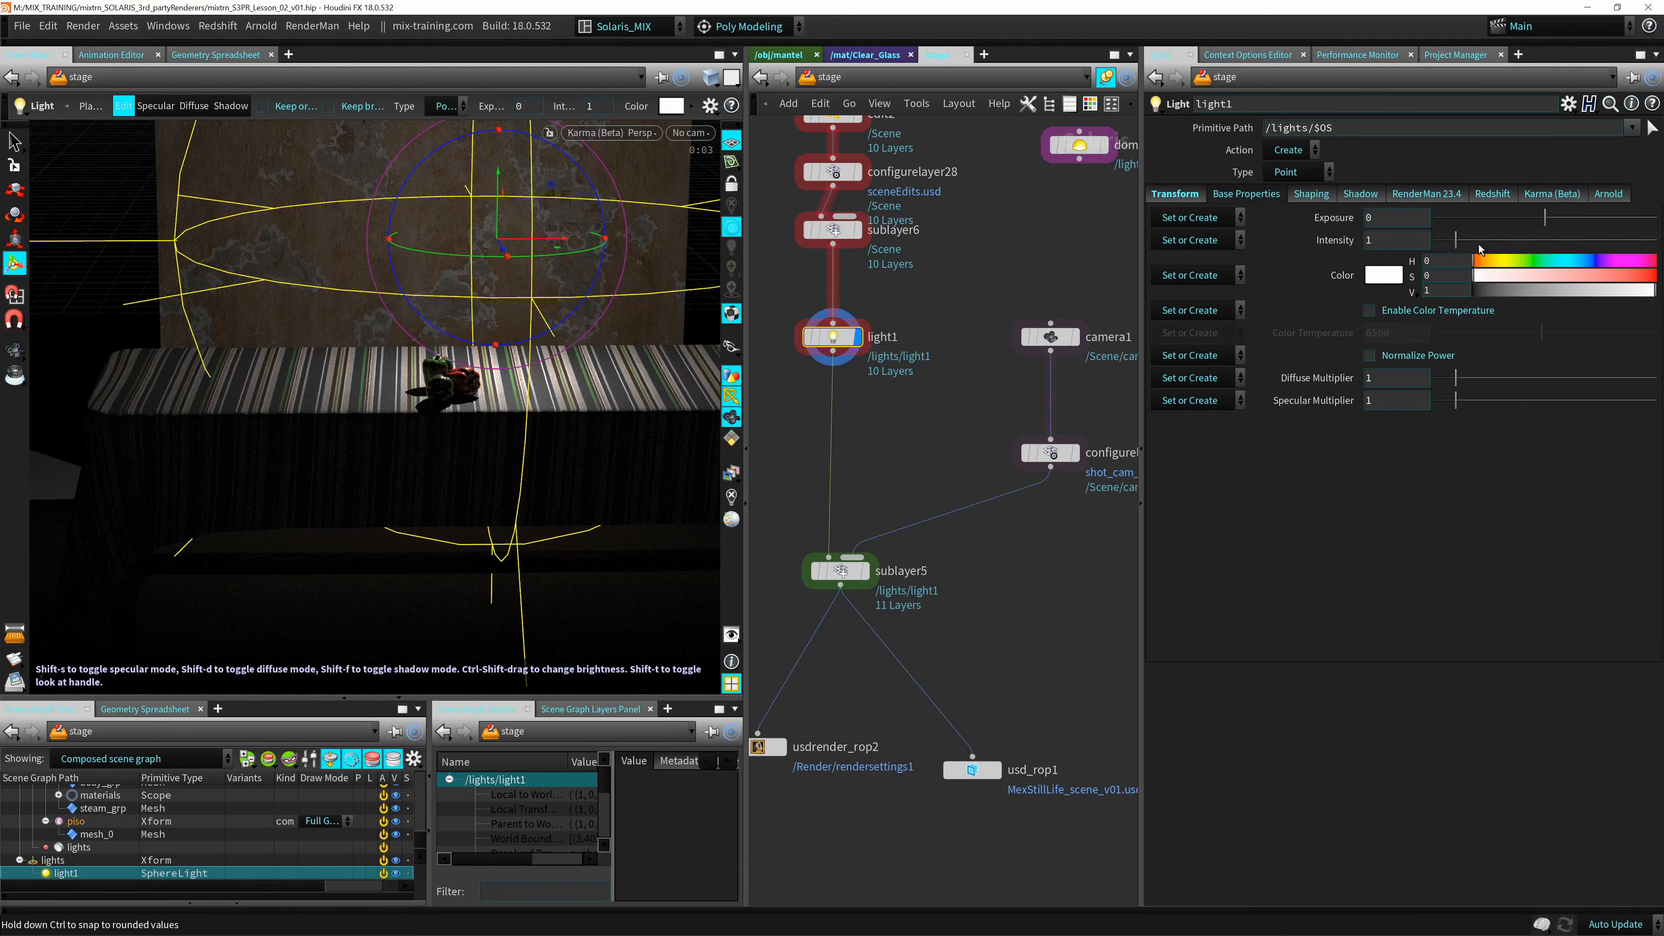
pyautogui.click(1359, 194)
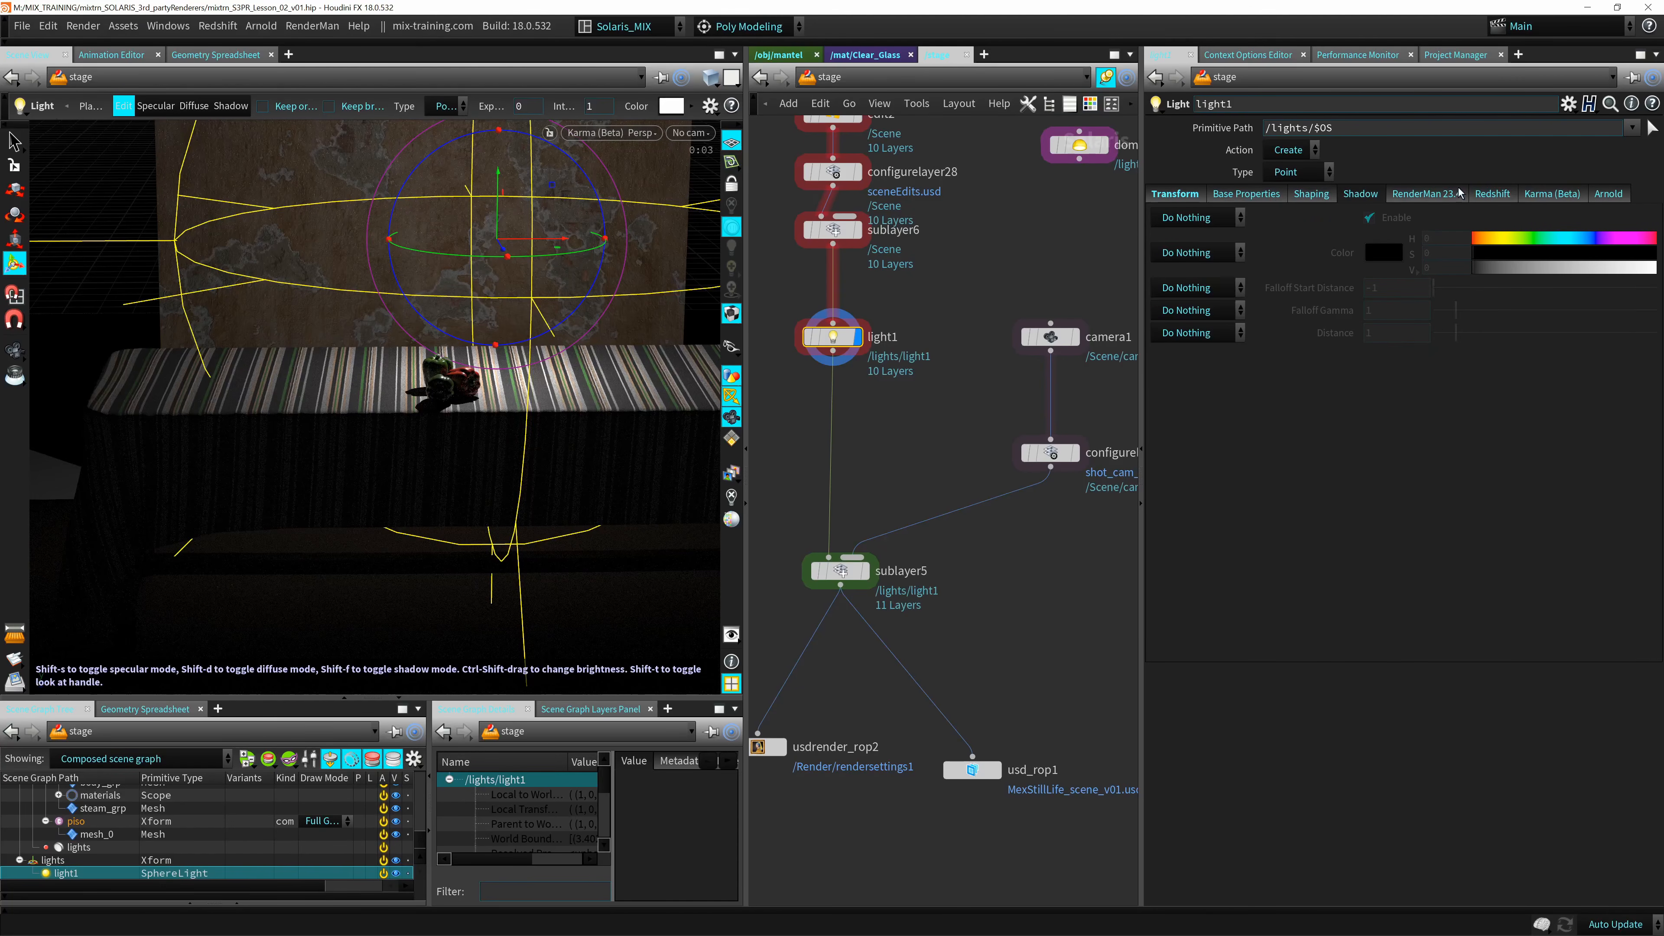
pyautogui.click(1242, 194)
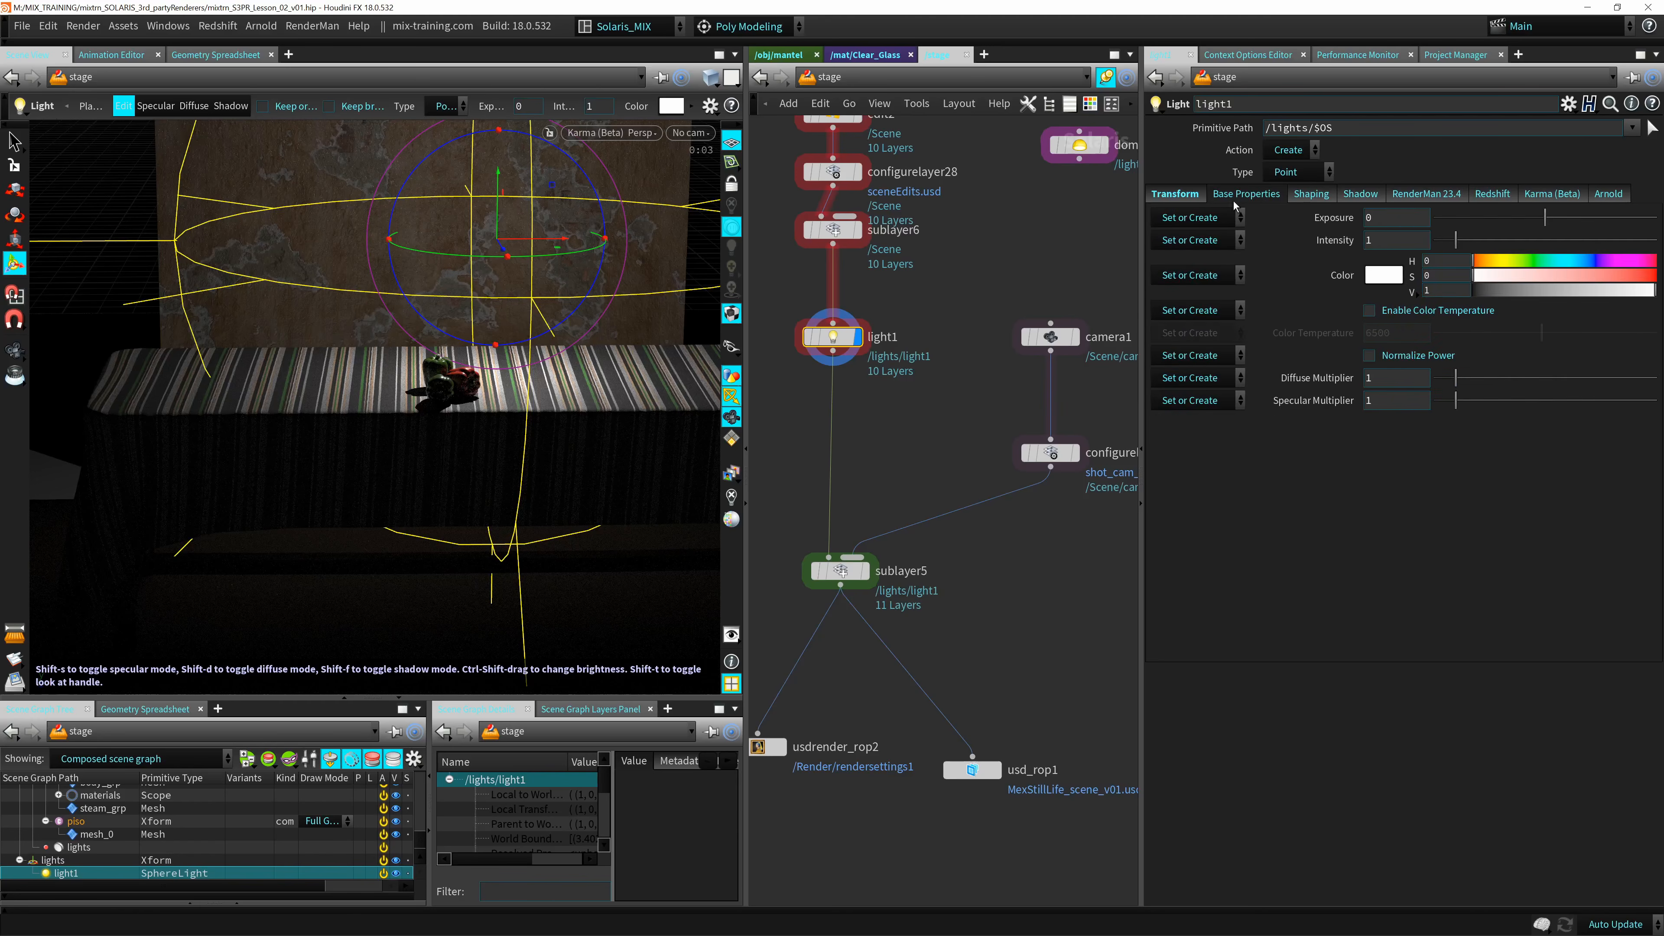
pyautogui.click(1186, 198)
# Change light1's type from Point to Rectangle.
pyautogui.click(1288, 171)
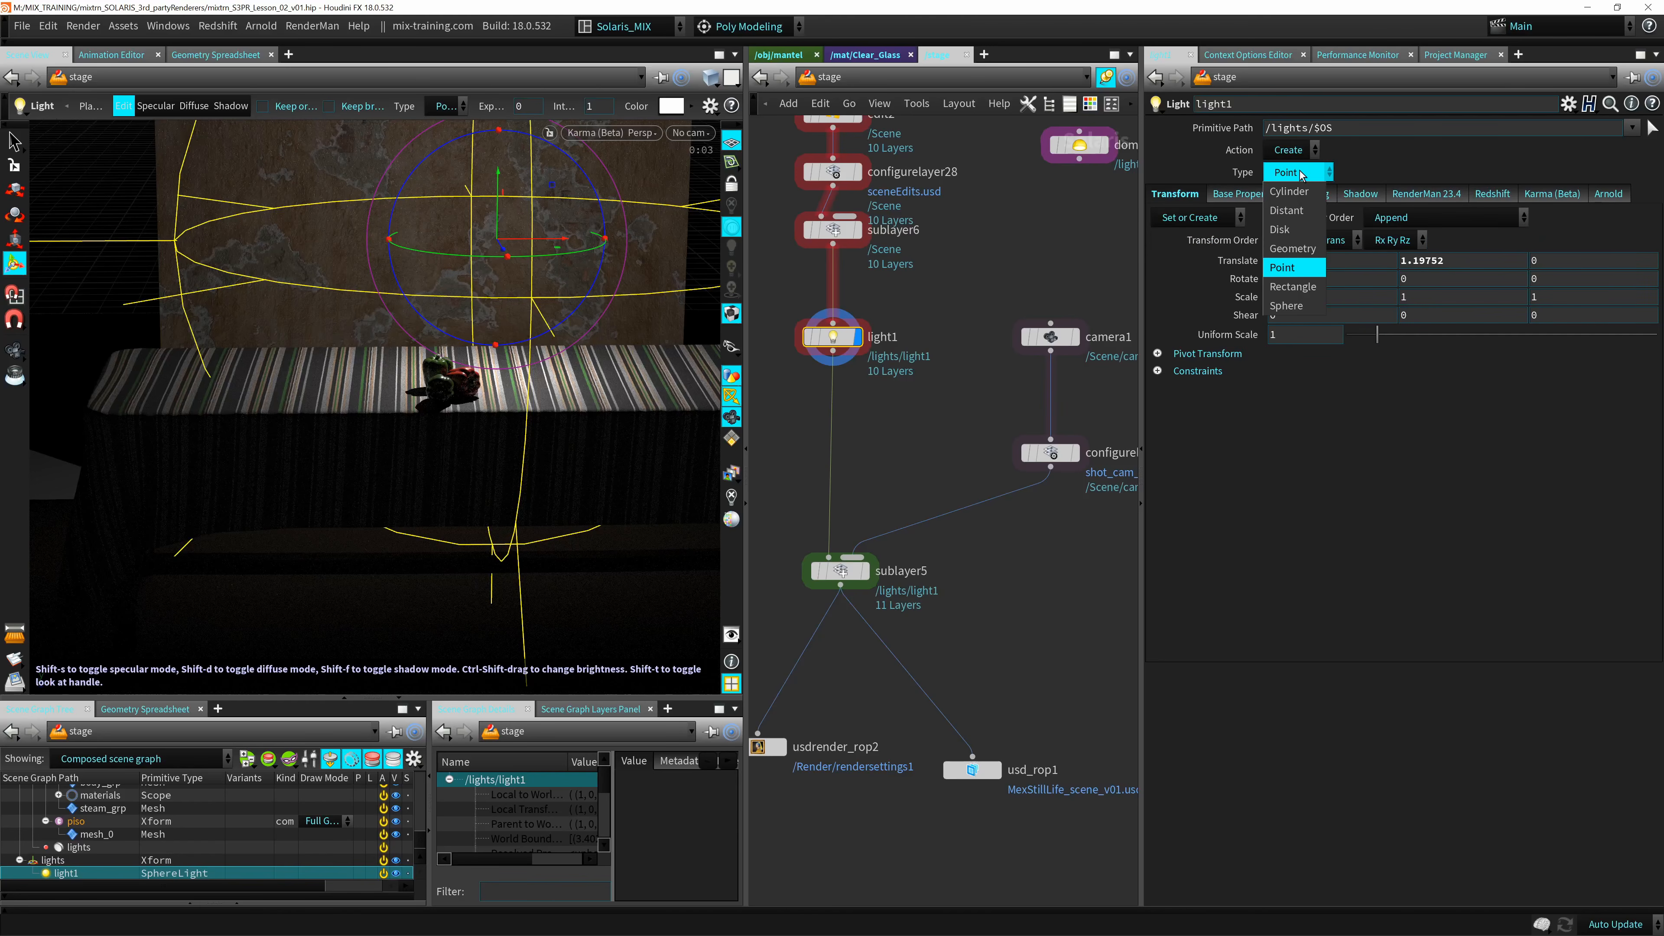
pyautogui.click(1295, 288)
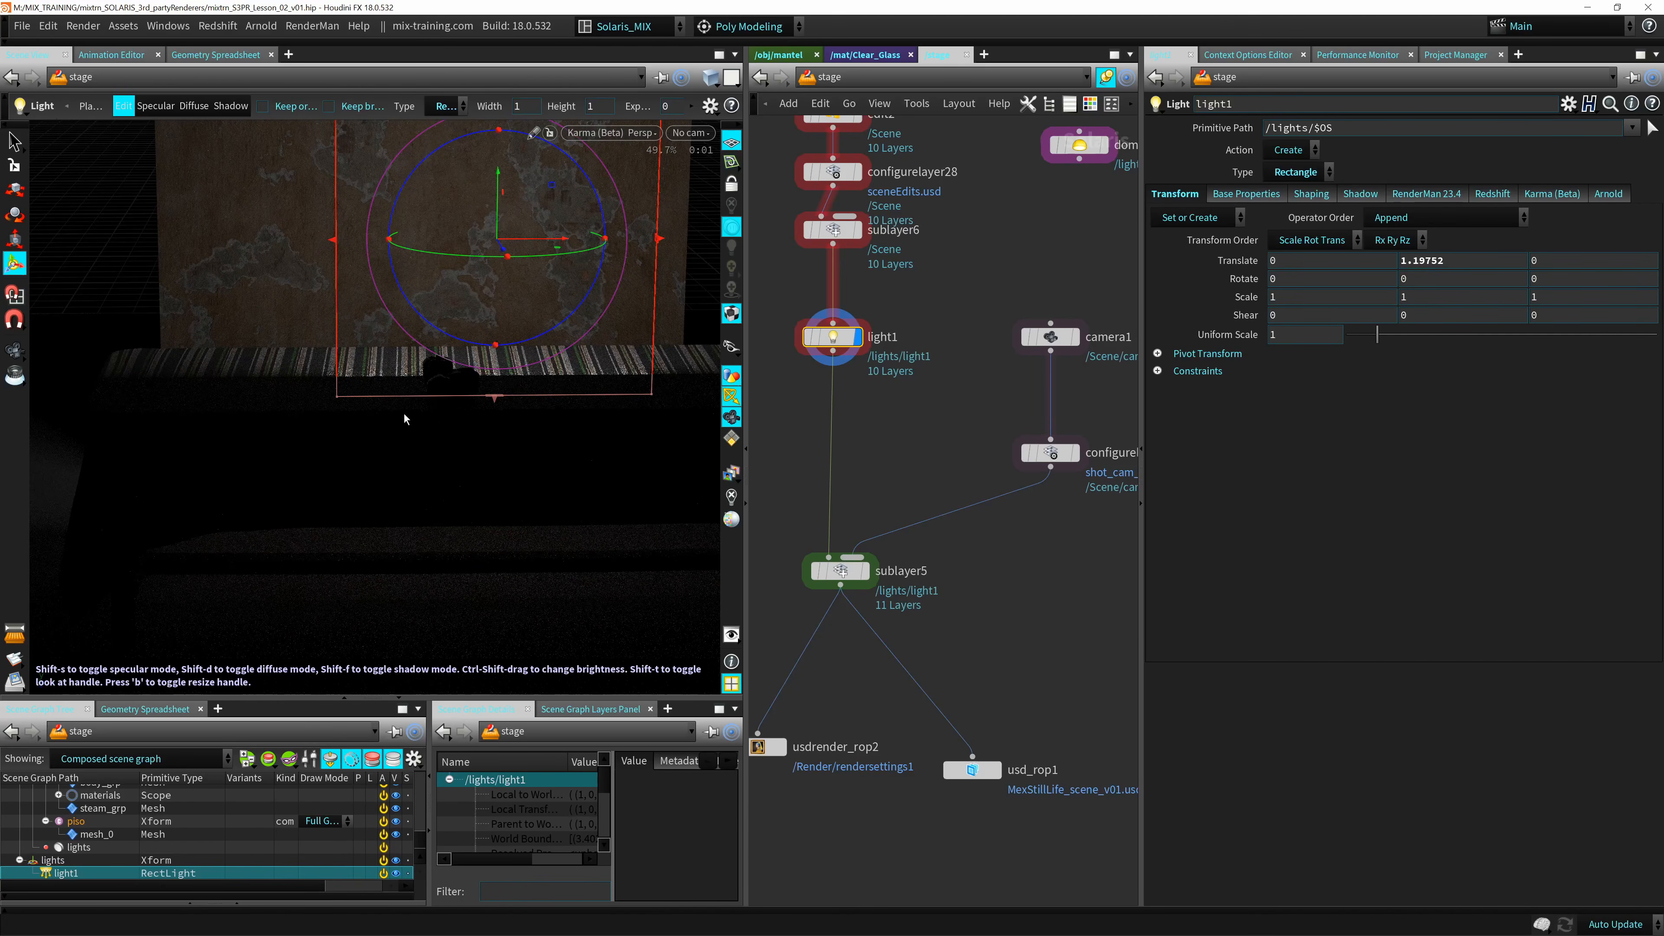
pyautogui.keyDown('alt'); pyautogui.moveTo(404, 420); pyautogui.dragTo(490, 427); pyautogui.keyUp('alt')
pyautogui.keyDown('alt'); pyautogui.moveTo(490, 427); pyautogui.dragTo(580, 477, button='middle'); pyautogui.keyUp('alt')
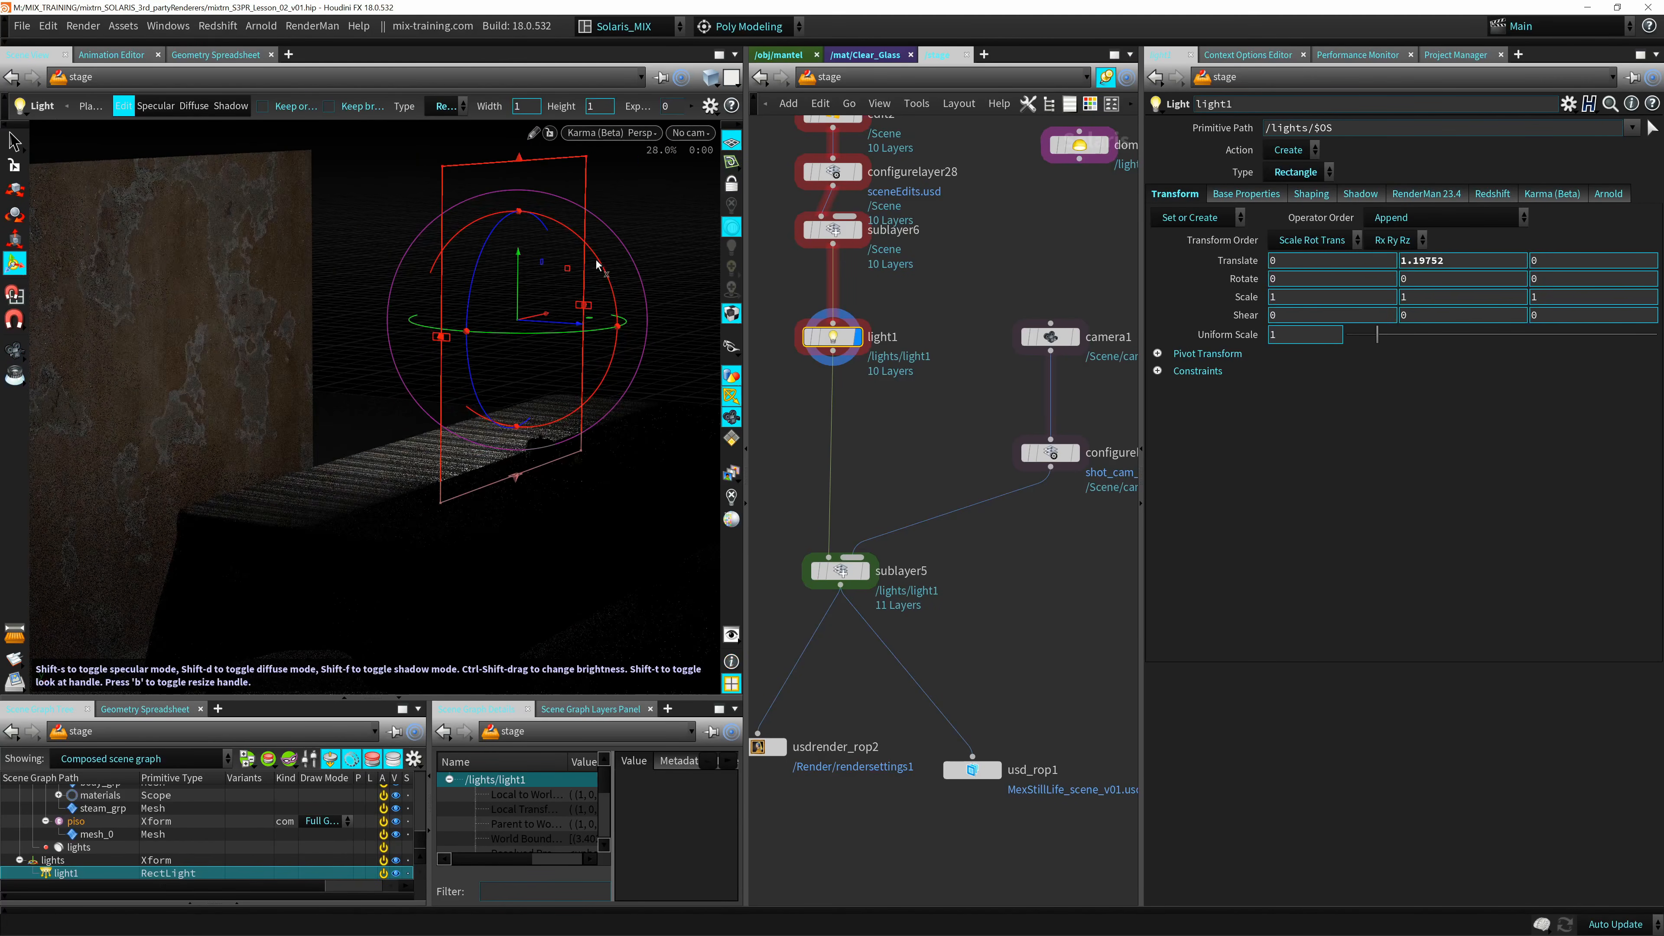
# Rotate the rectangle light to about -93.5 degrees on X so it faces down at the table.
pyautogui.moveTo(596, 265); pyautogui.dragTo(468, 230)
pyautogui.keyDown('alt'); pyautogui.moveTo(486, 431); pyautogui.dragTo(579, 357); pyautogui.keyUp('alt')
pyautogui.keyDown('alt'); pyautogui.moveTo(579, 357); pyautogui.dragTo(629, 321, button='right'); pyautogui.keyUp('alt')
pyautogui.keyDown('alt'); pyautogui.moveTo(628, 321); pyautogui.dragTo(518, 394, button='middle'); pyautogui.keyUp('alt')
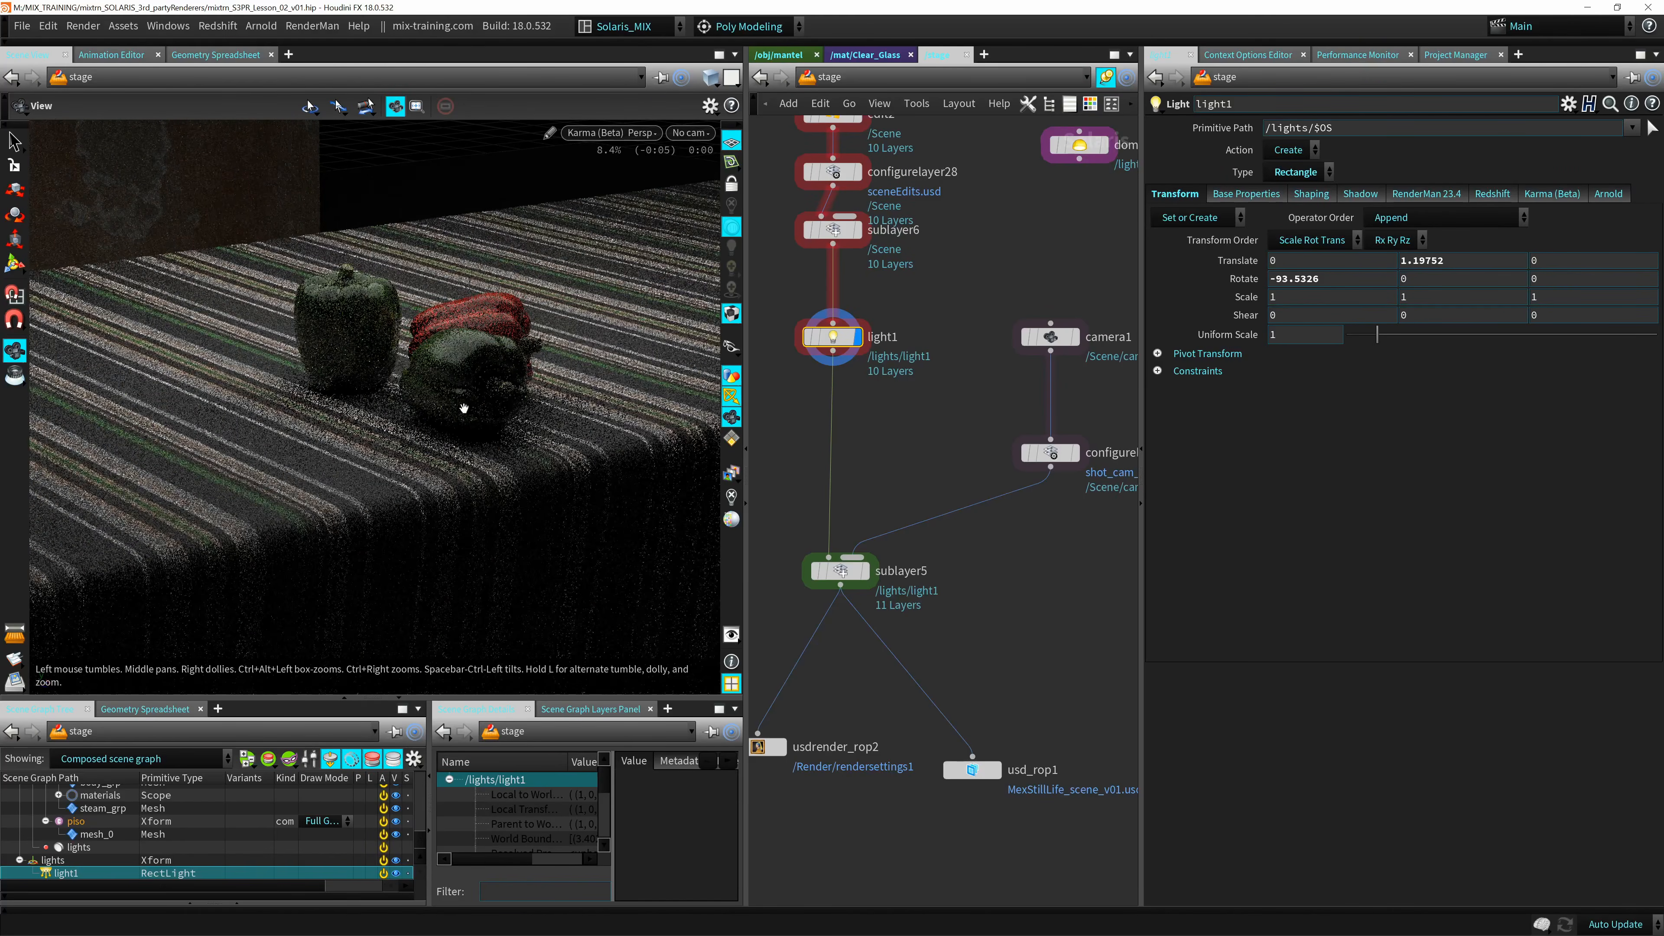
pyautogui.keyDown('alt'); pyautogui.moveTo(463, 408); pyautogui.dragTo(506, 405); pyautogui.keyUp('alt')
pyautogui.keyDown('alt'); pyautogui.moveTo(505, 405); pyautogui.dragTo(223, 462, button='right'); pyautogui.keyUp('alt')
pyautogui.keyDown('alt'); pyautogui.moveTo(577, 357); pyautogui.dragTo(495, 365, button='right'); pyautogui.keyUp('alt')
pyautogui.keyDown('alt'); pyautogui.moveTo(495, 364); pyautogui.dragTo(428, 438, button='middle'); pyautogui.keyUp('alt')
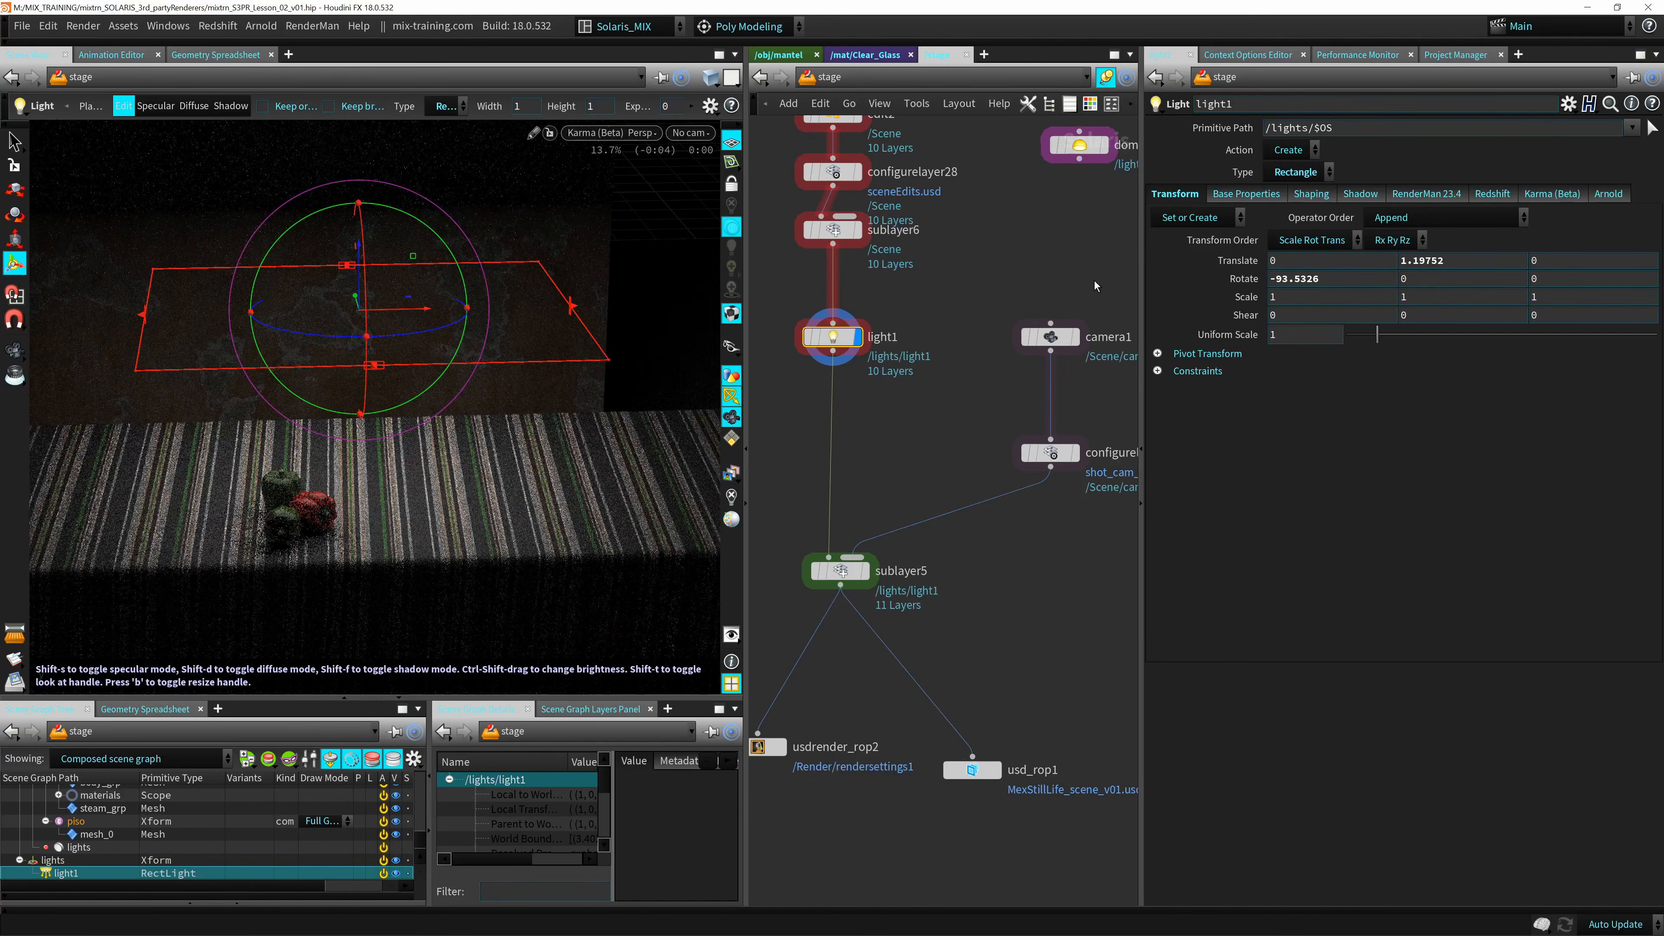
# Try the Distant and Disk types on light1.
pyautogui.click(1309, 174)
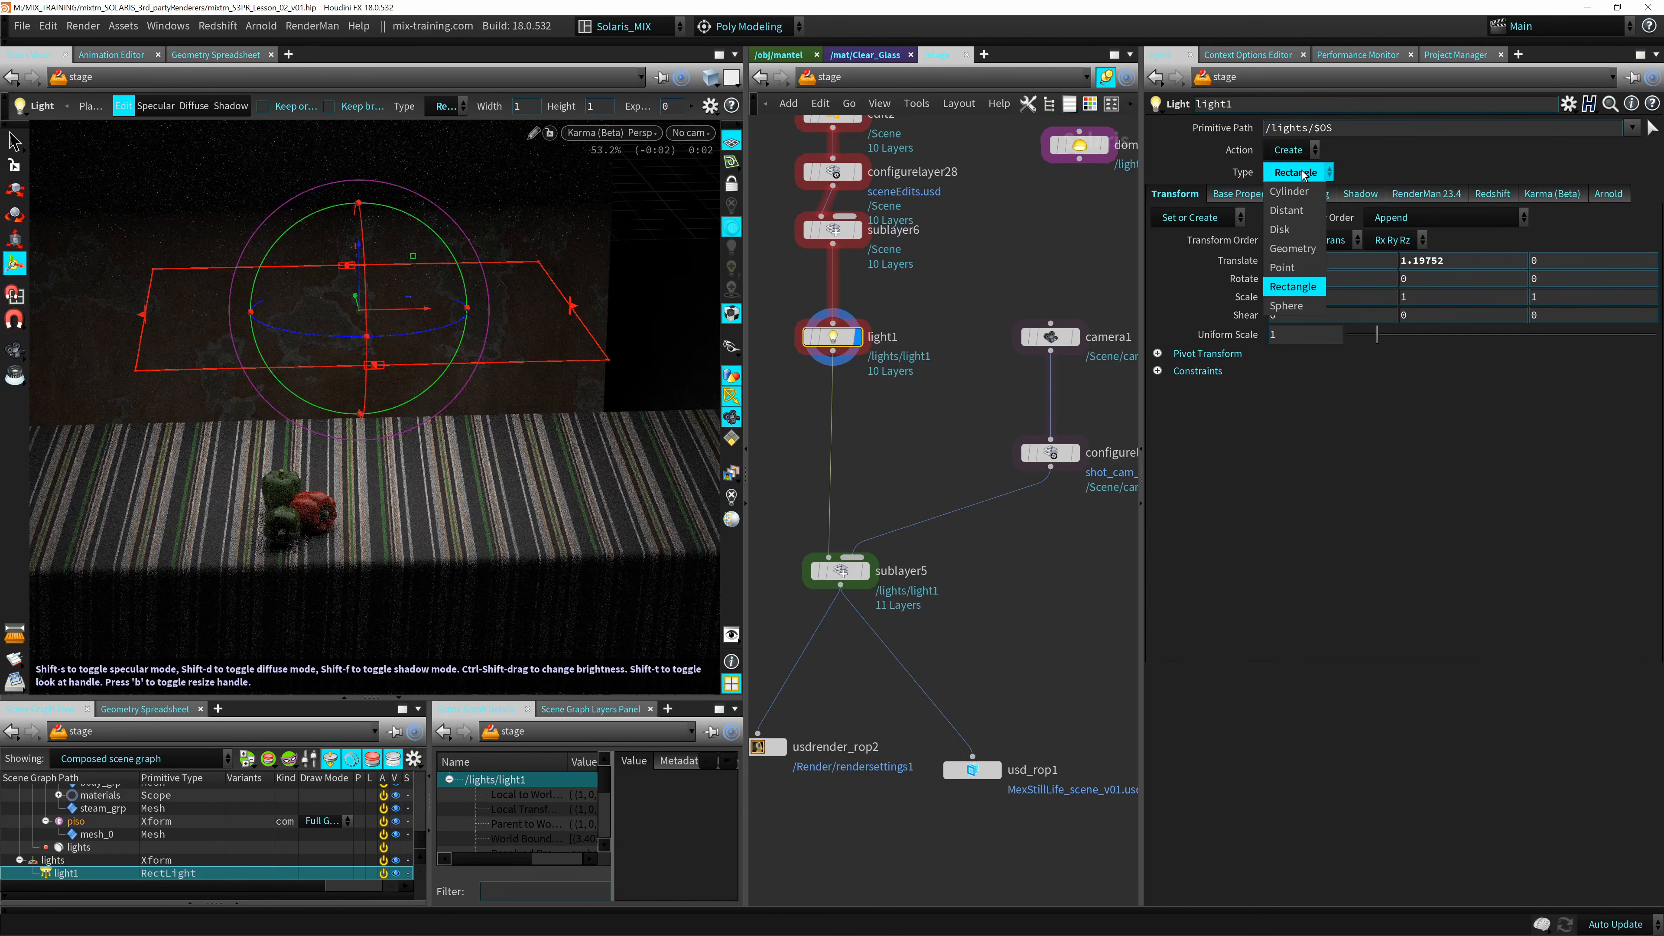
pyautogui.click(1304, 211)
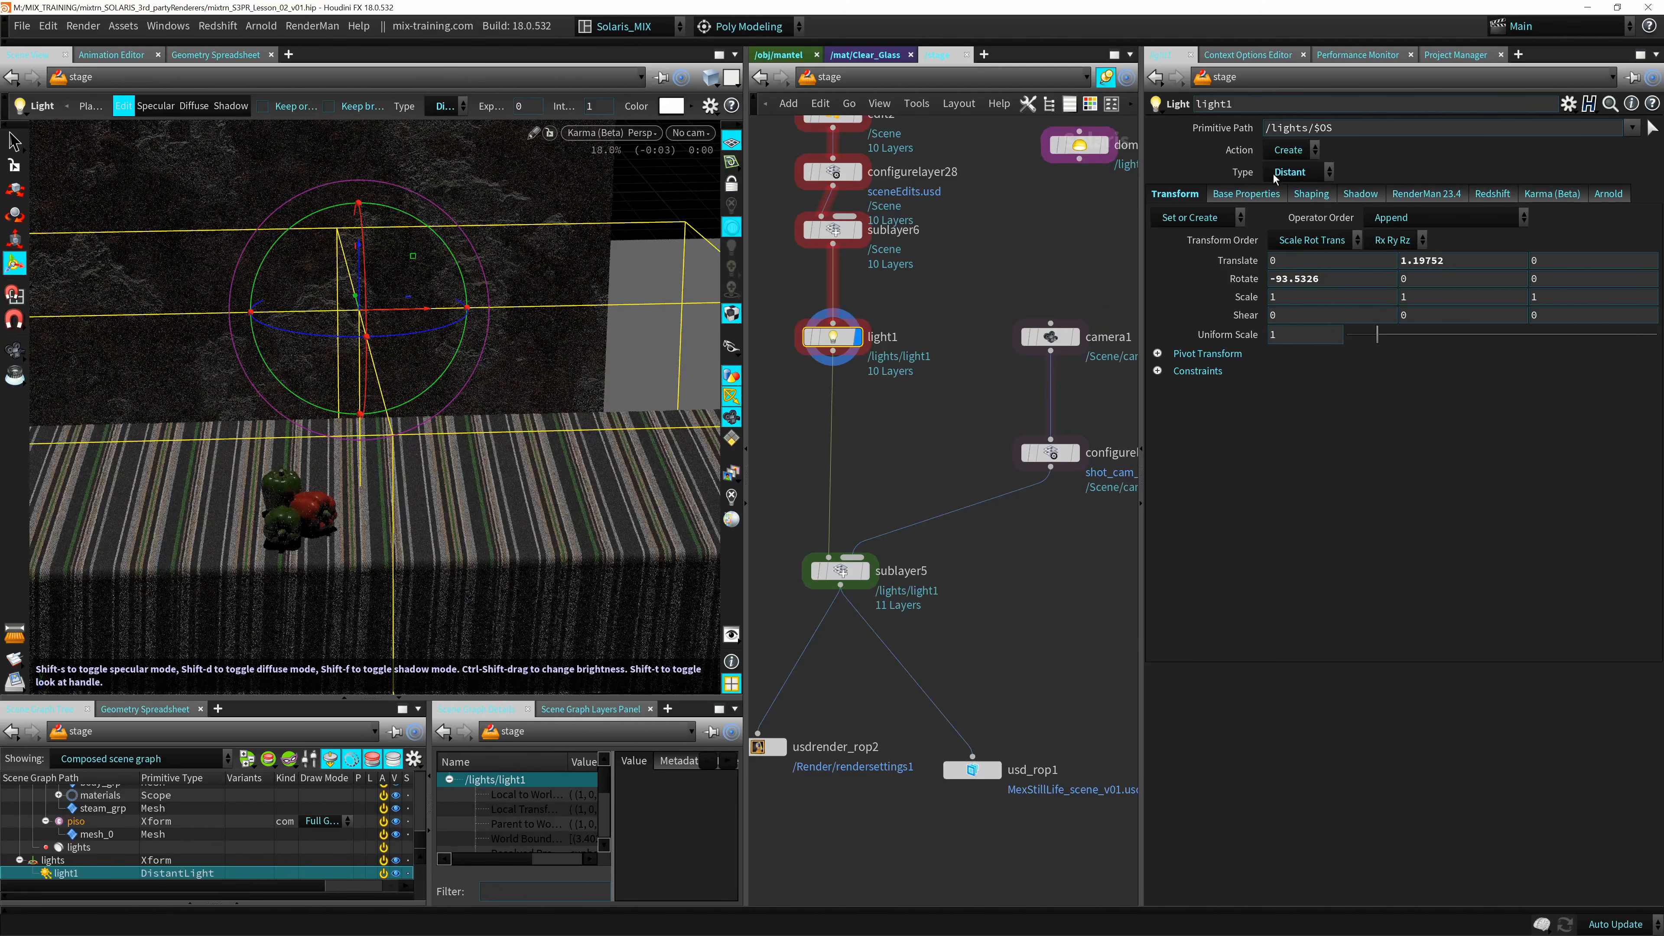
pyautogui.click(1293, 173)
pyautogui.click(1283, 229)
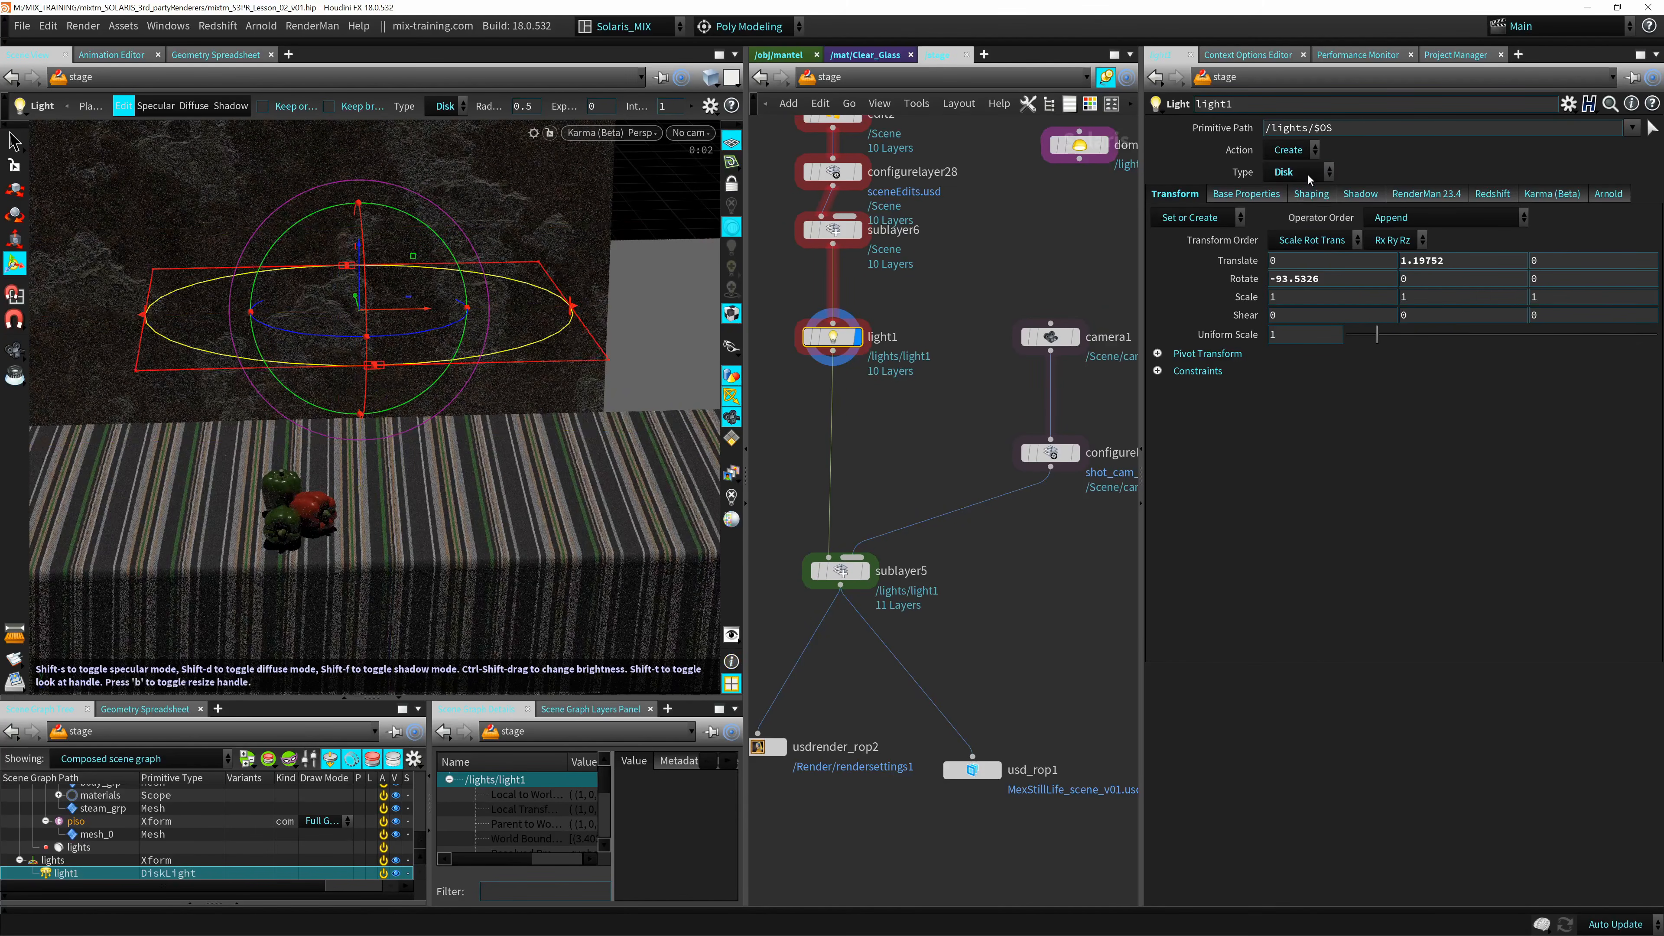
# Try the Geometry and Point types on light1 with their base properties, and return it to Rectangle.
pyautogui.click(1301, 174)
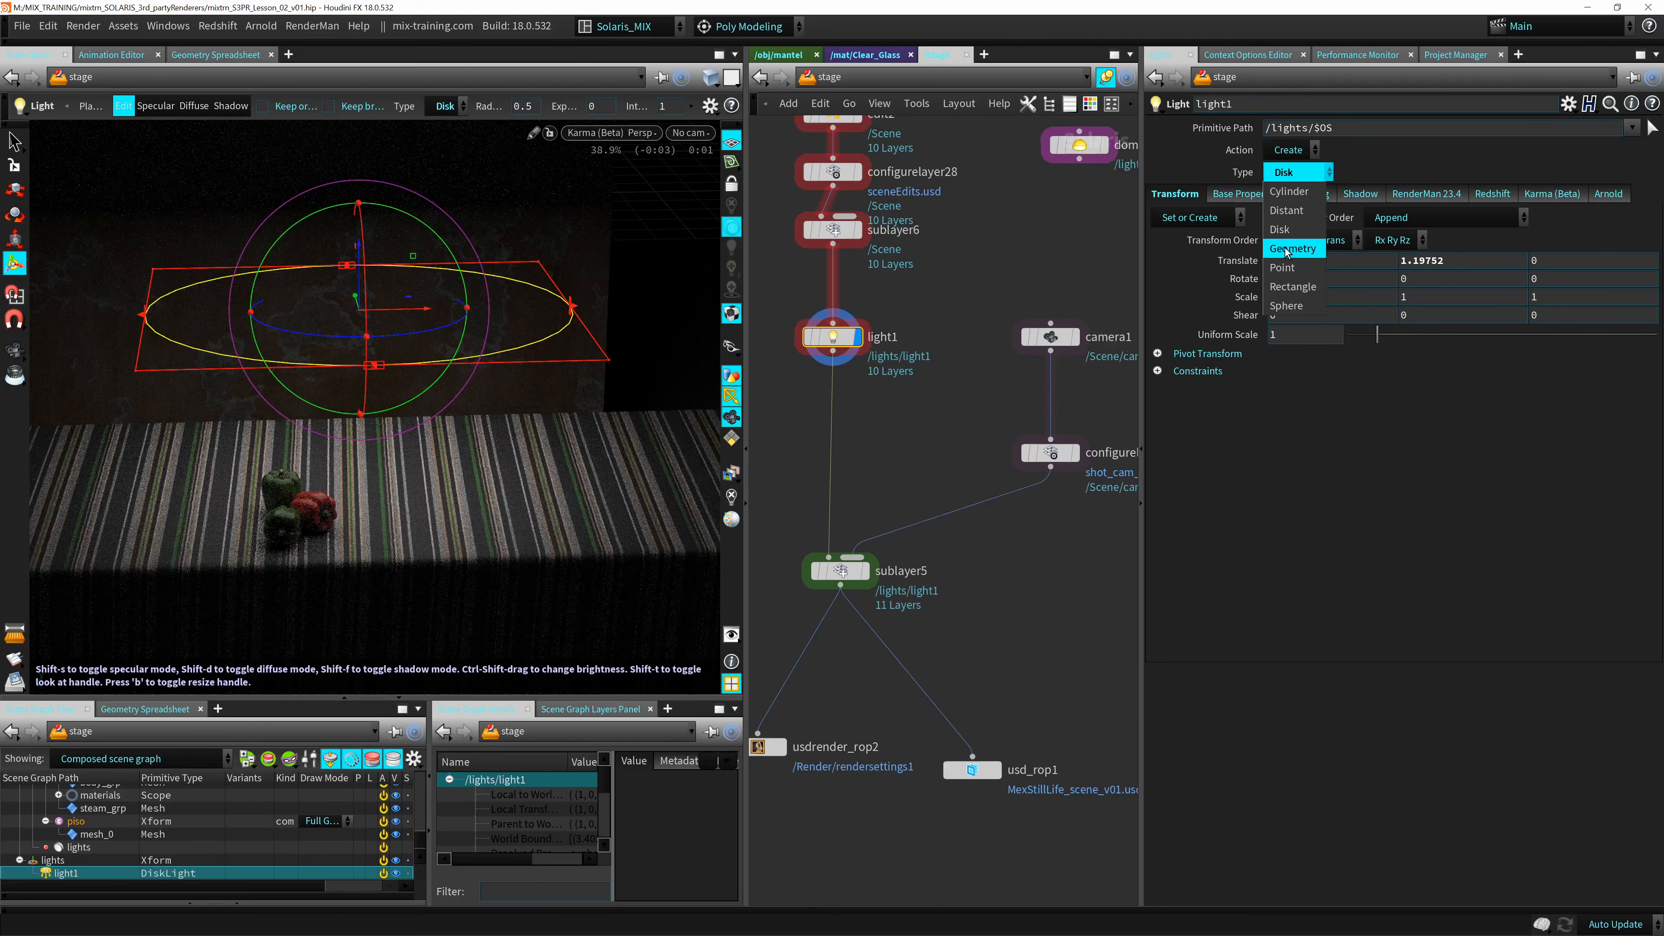
pyautogui.click(1288, 249)
pyautogui.click(1316, 174)
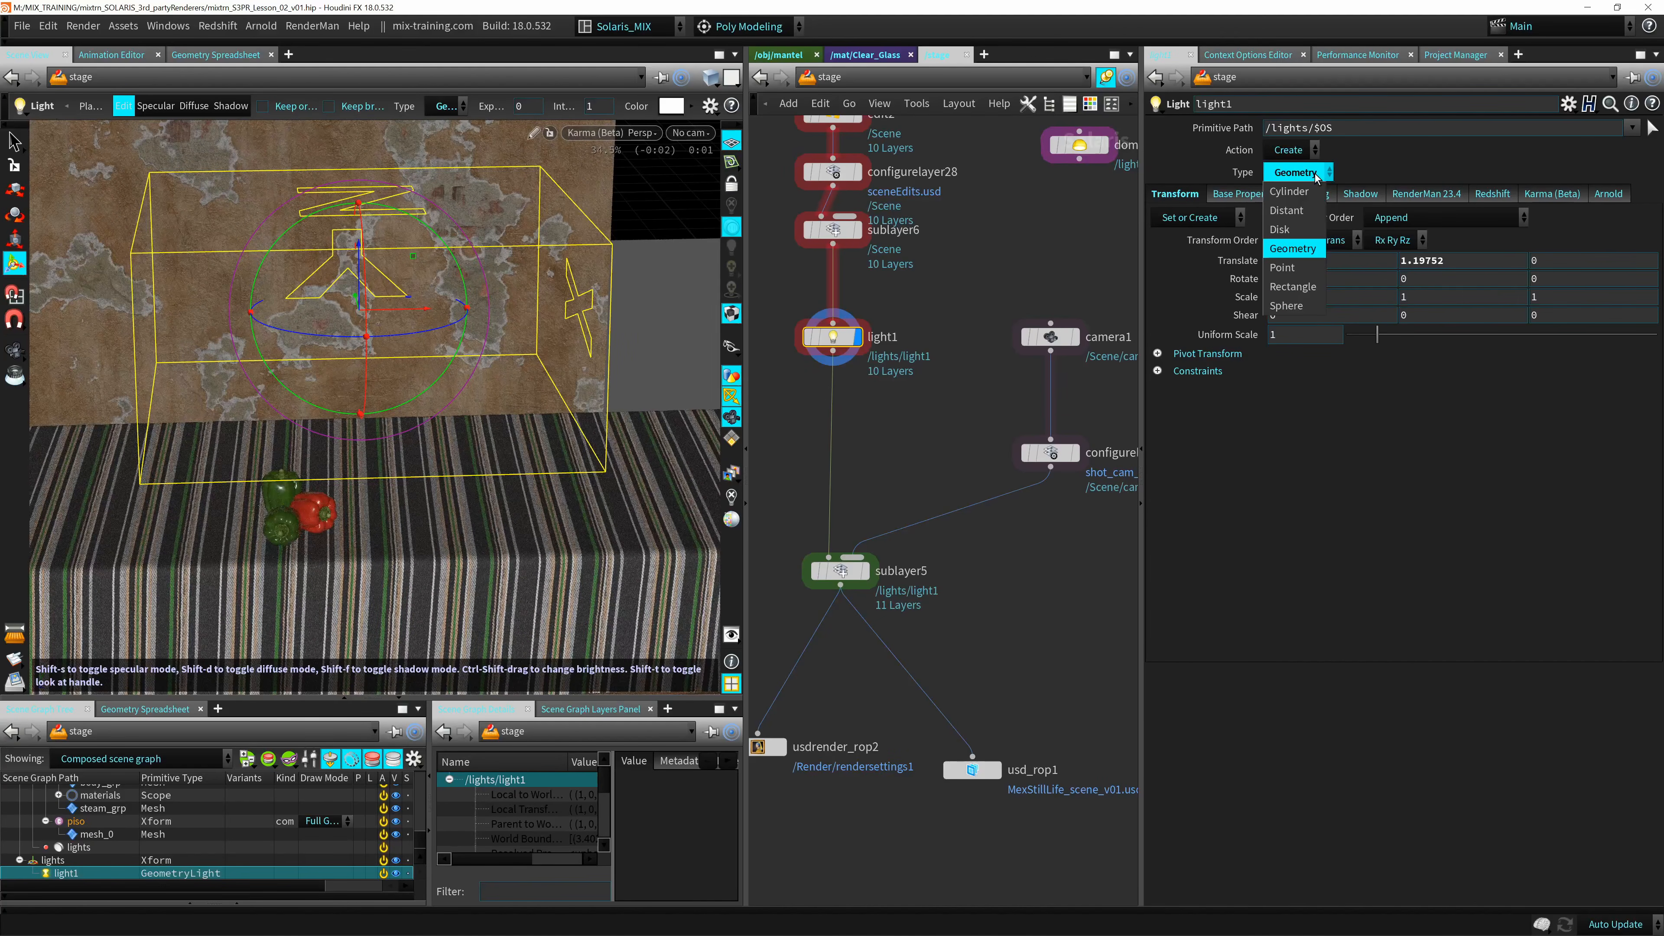
pyautogui.click(1290, 250)
pyautogui.click(1225, 197)
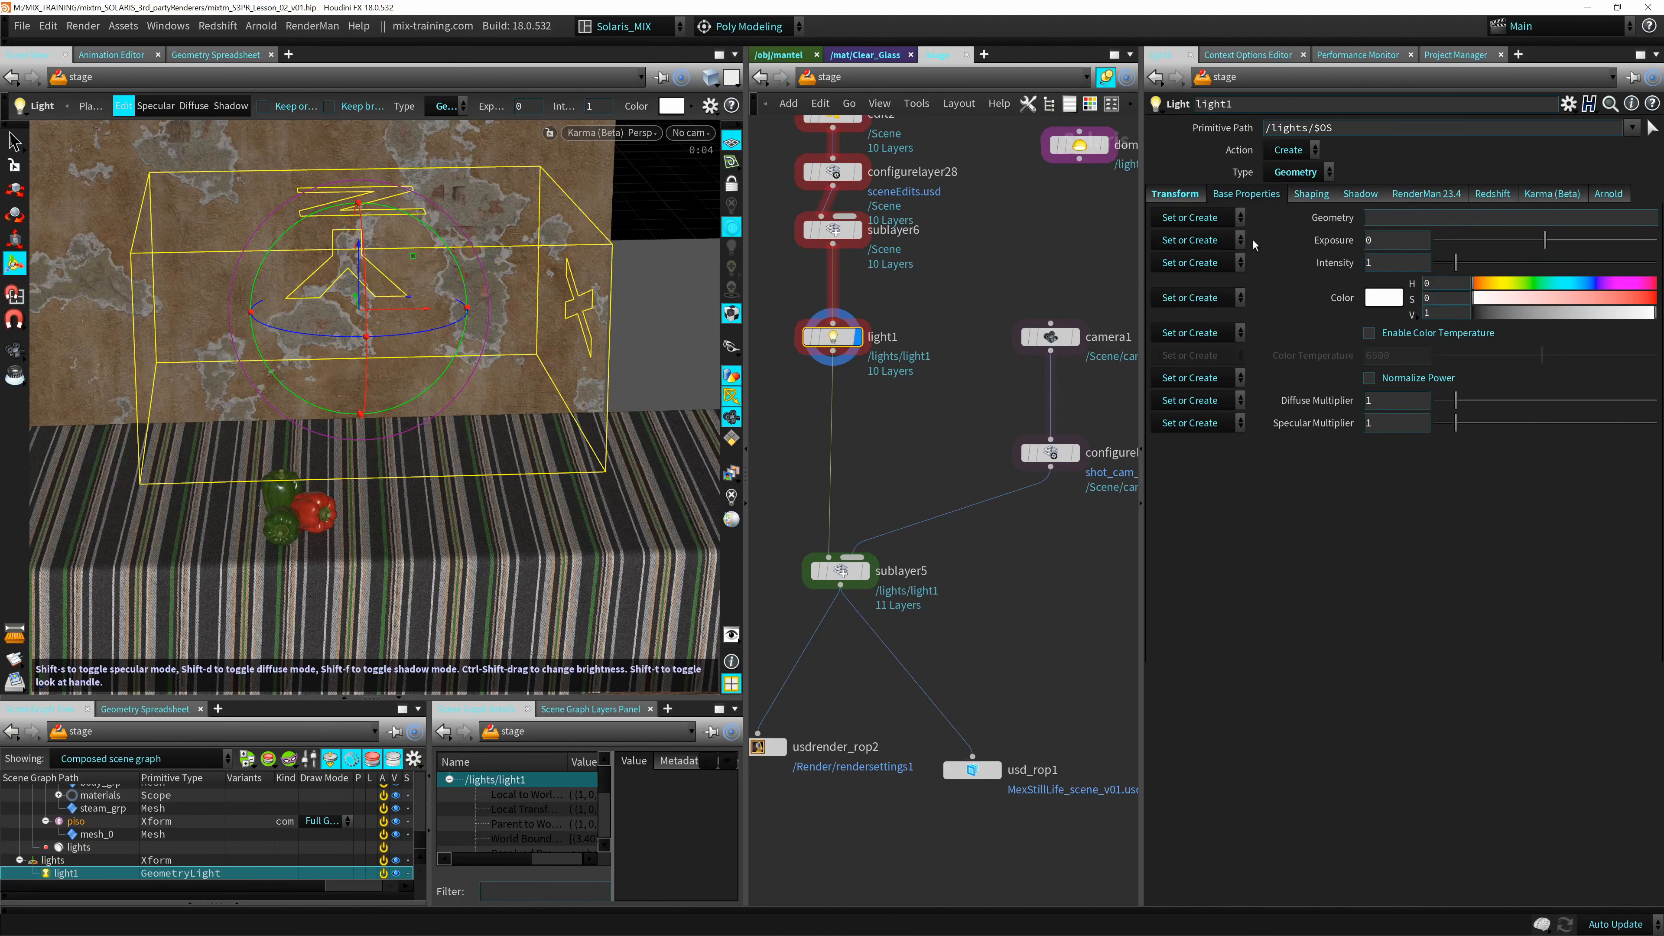
pyautogui.click(1299, 175)
pyautogui.click(1297, 269)
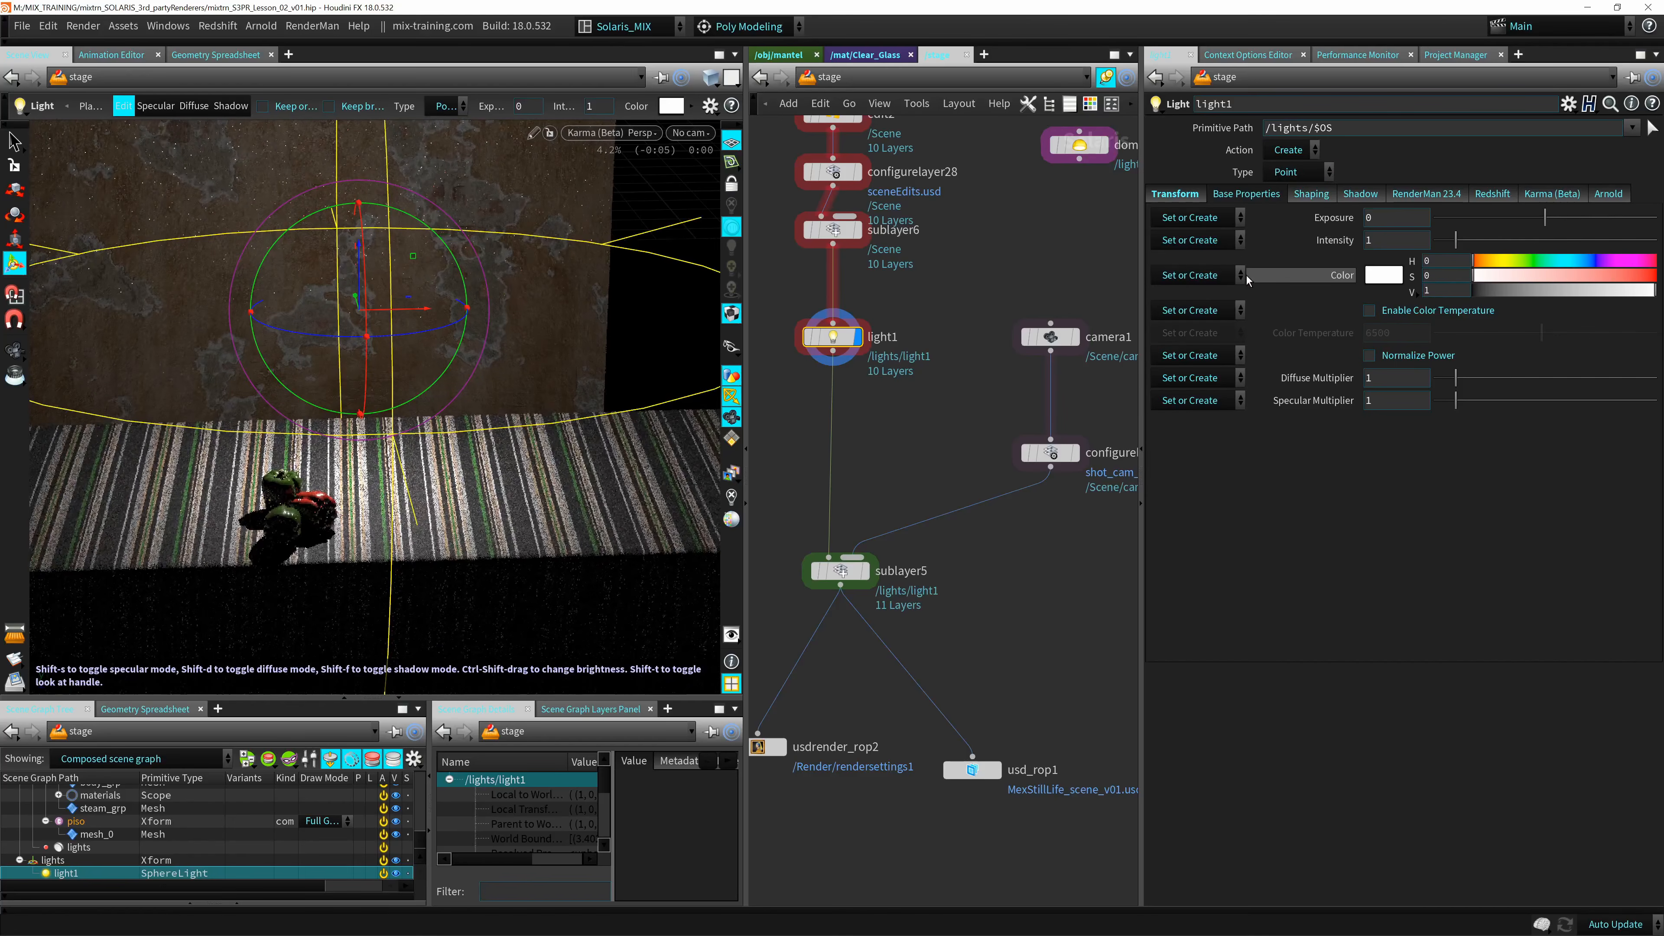
pyautogui.click(1287, 173)
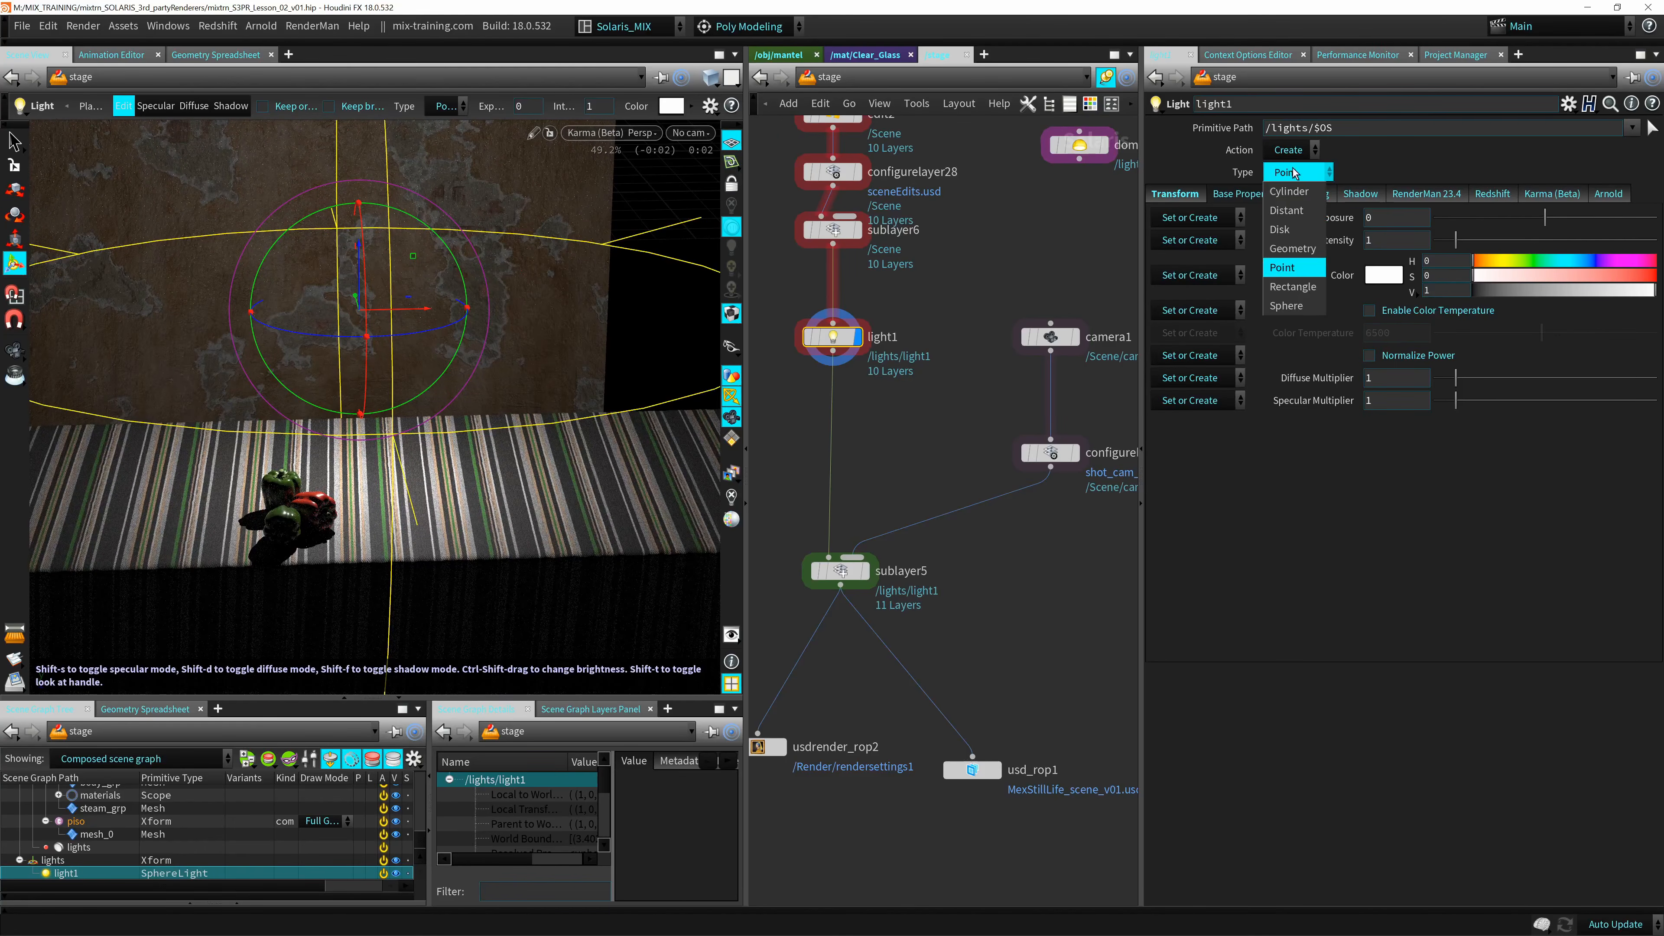
pyautogui.click(1294, 291)
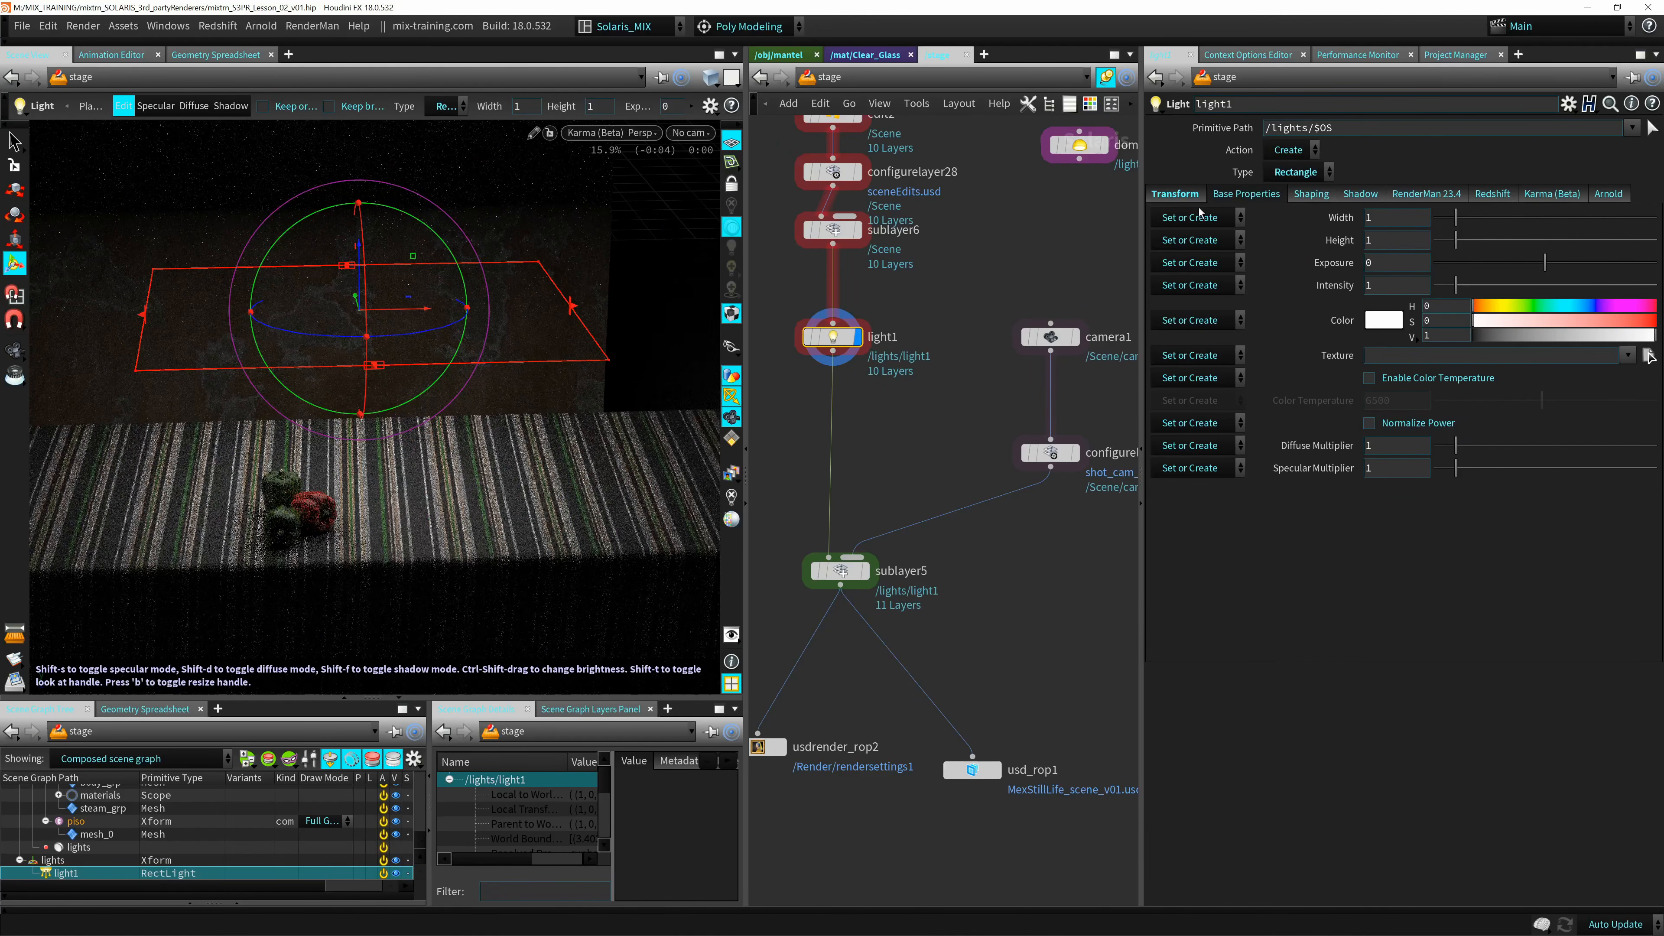
# Set the rectangle light's width to 4.48 and height to 0.5, and colour it cyan with hue 180.9 and saturation 0.898.
pyautogui.moveTo(1455, 217)
pyautogui.mouseDown()
pyautogui.moveTo(1465, 240)
pyautogui.moveTo(1502, 238)
pyautogui.moveTo(1440, 225)
pyautogui.moveTo(1533, 223)
pyautogui.moveTo(1444, 240)
pyautogui.mouseUp()
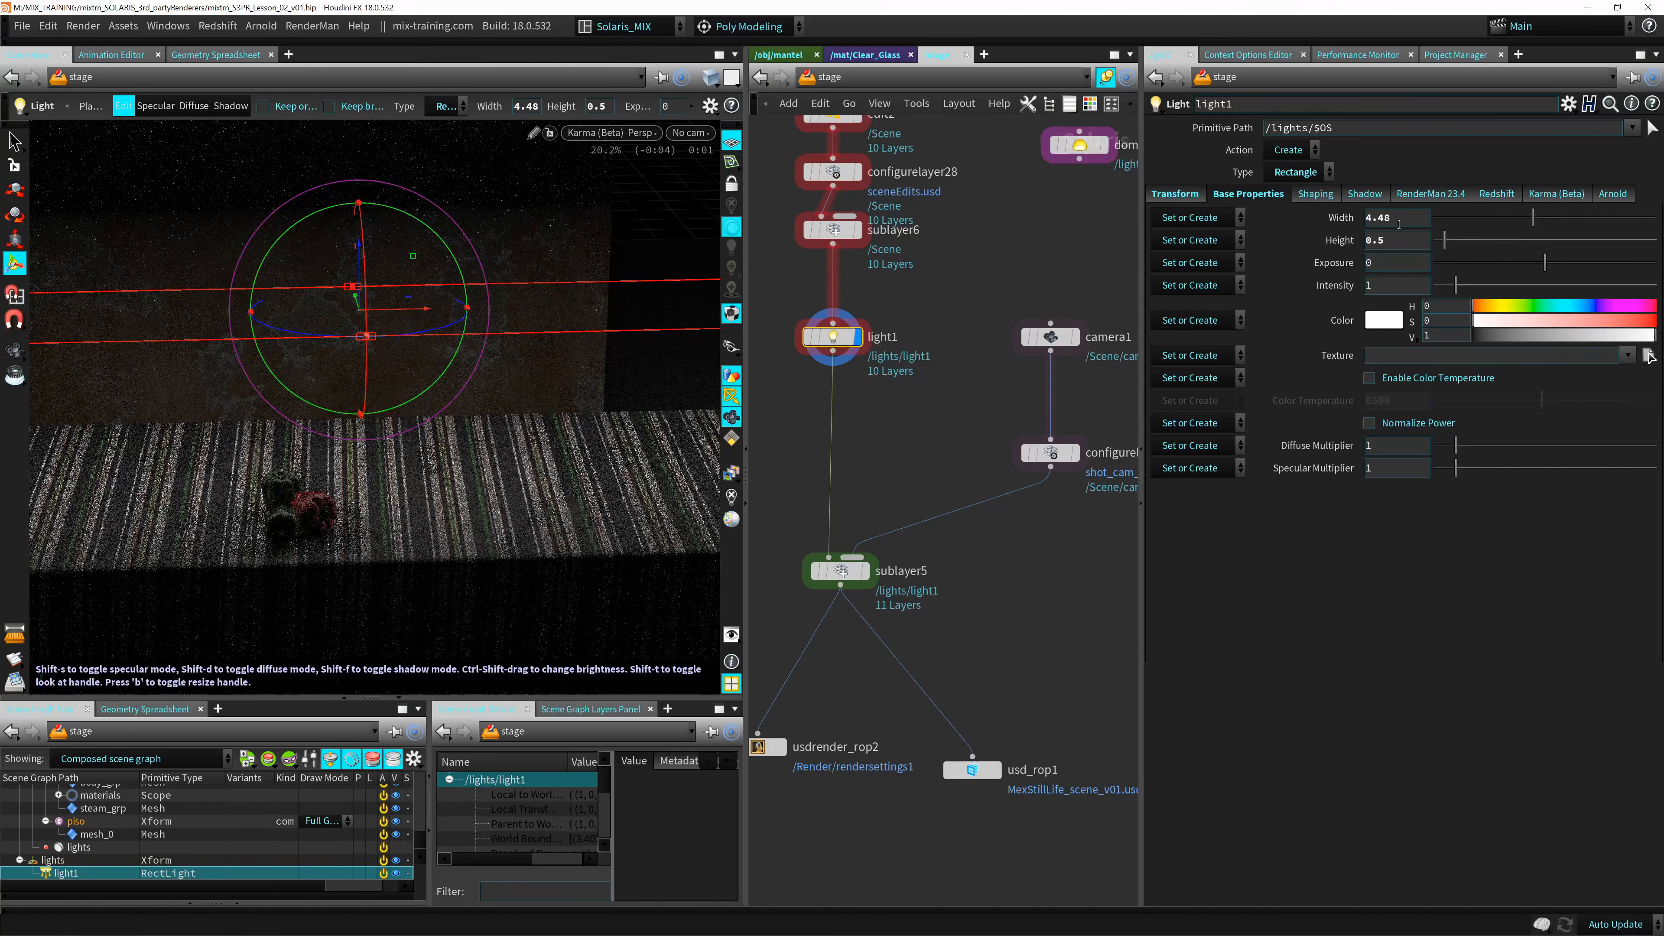
pyautogui.moveTo(1499, 307); pyautogui.dragTo(1618, 320)
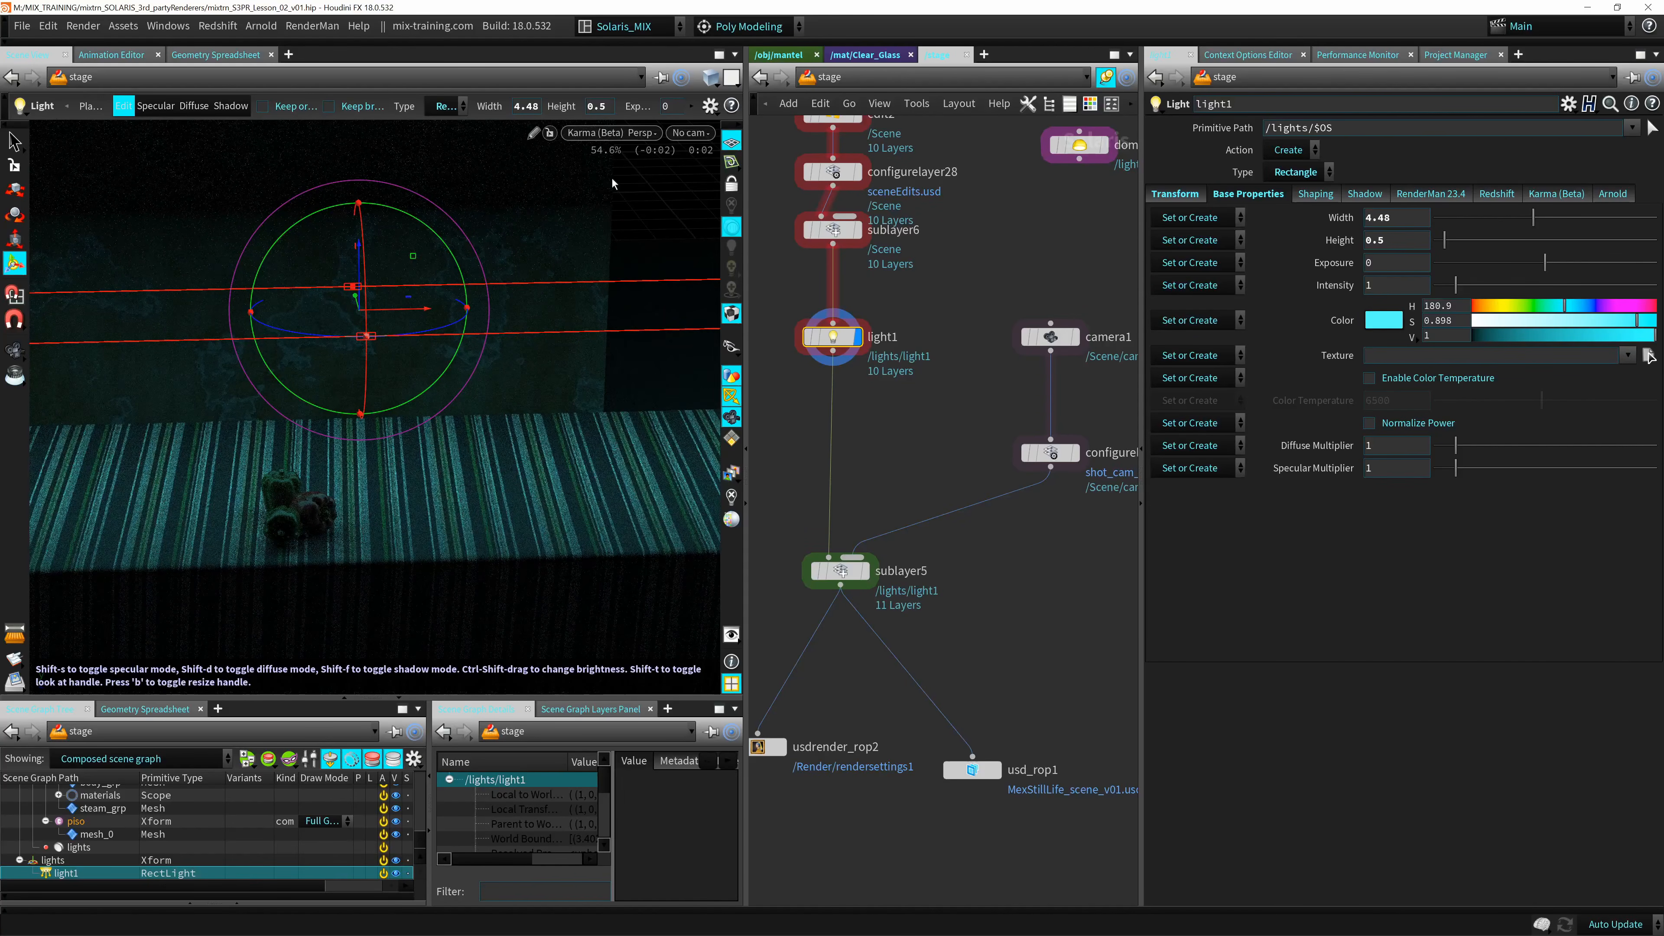
# Switch the viewport renderer from Karma to the standard Houdini GL display of the peppers scene.
pyautogui.click(613, 132)
pyautogui.click(619, 203)
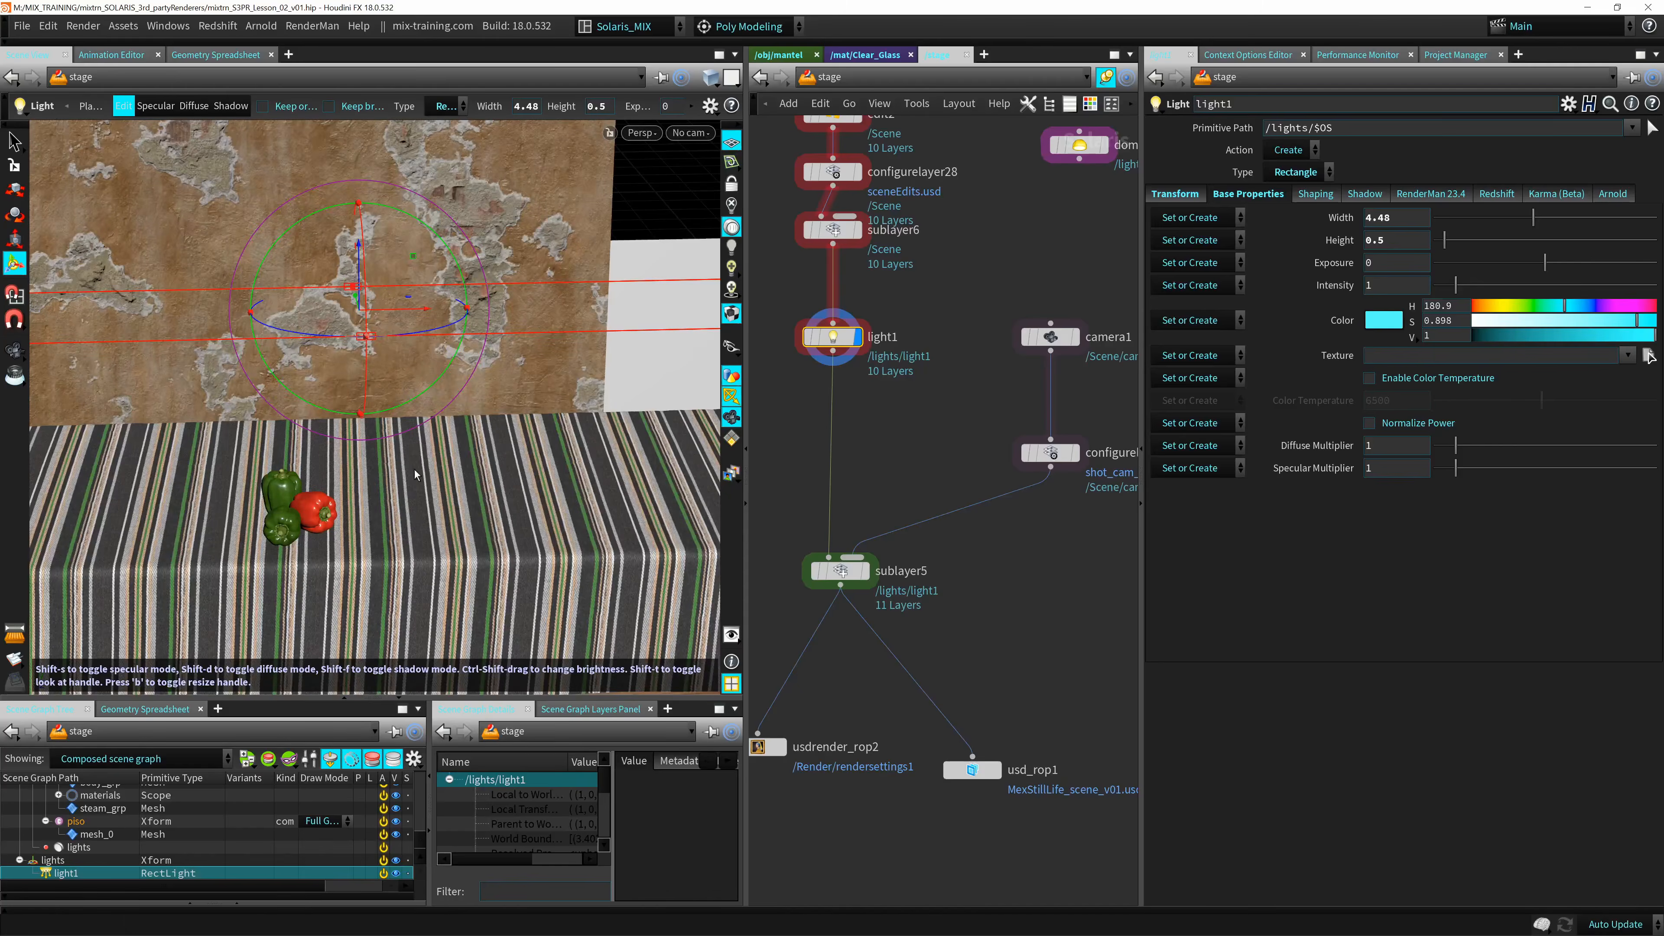
pyautogui.keyDown('alt'); pyautogui.moveTo(414, 470); pyautogui.dragTo(497, 436, button='middle'); pyautogui.keyUp('alt')
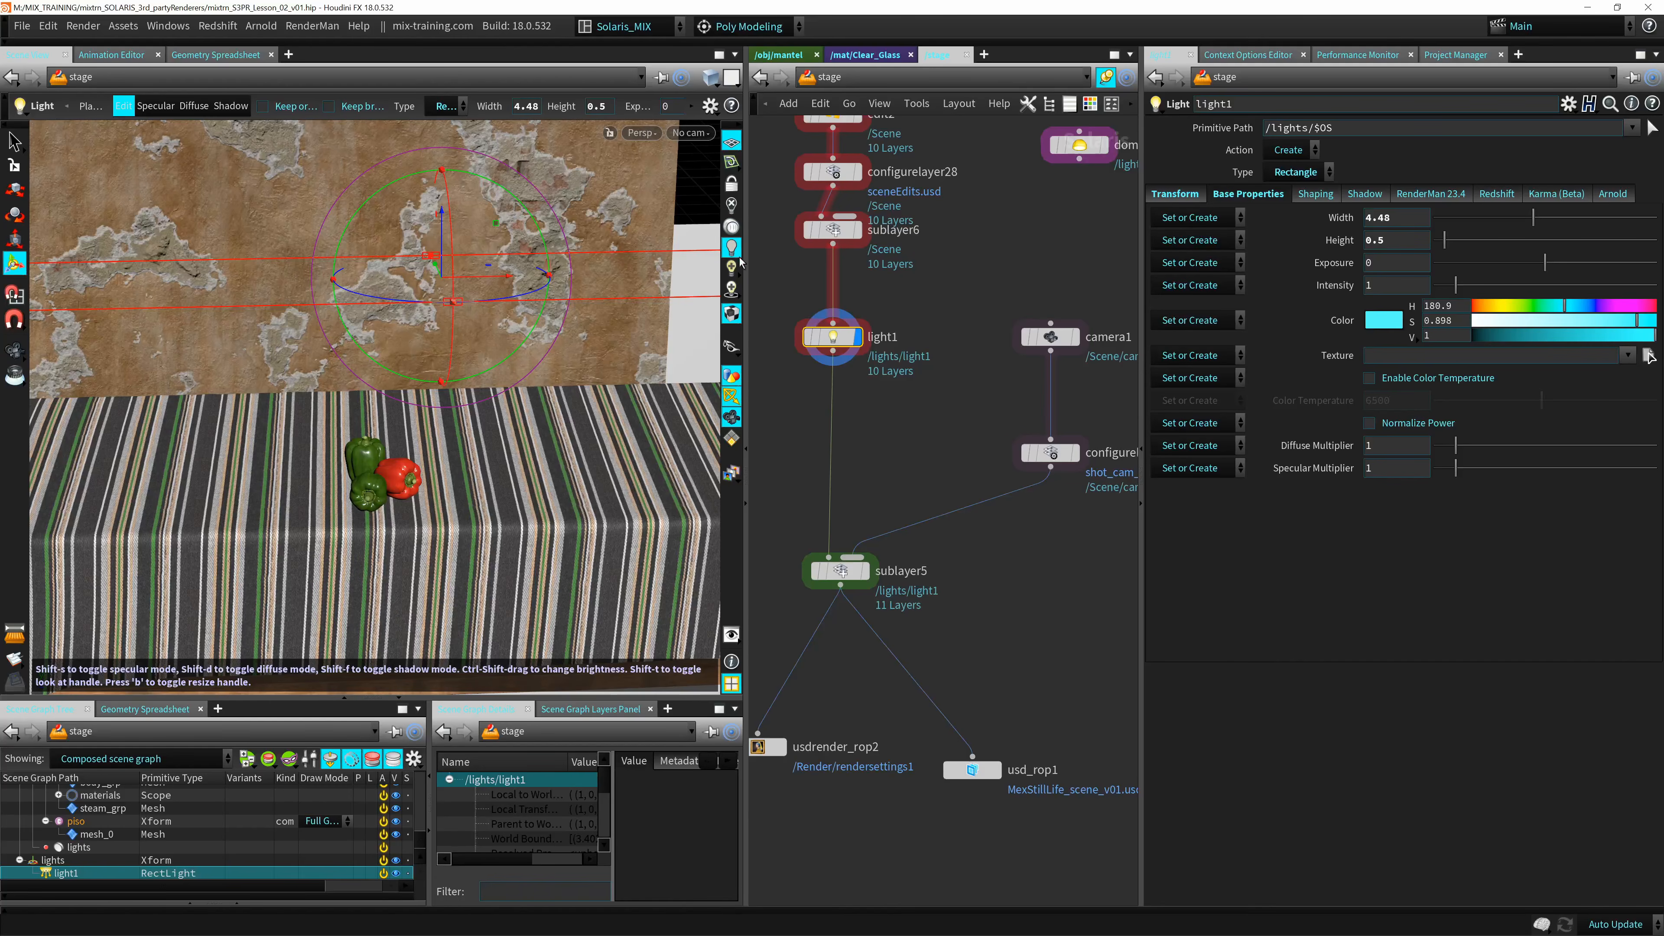
# Render the cyan rectangle light's scene in RenderMan 23.4, Arnold and Redshift for comparison, and return the viewport to Karma (Beta).
pyautogui.keyDown('alt'); pyautogui.moveTo(477, 437); pyautogui.dragTo(534, 378); pyautogui.keyUp('alt')
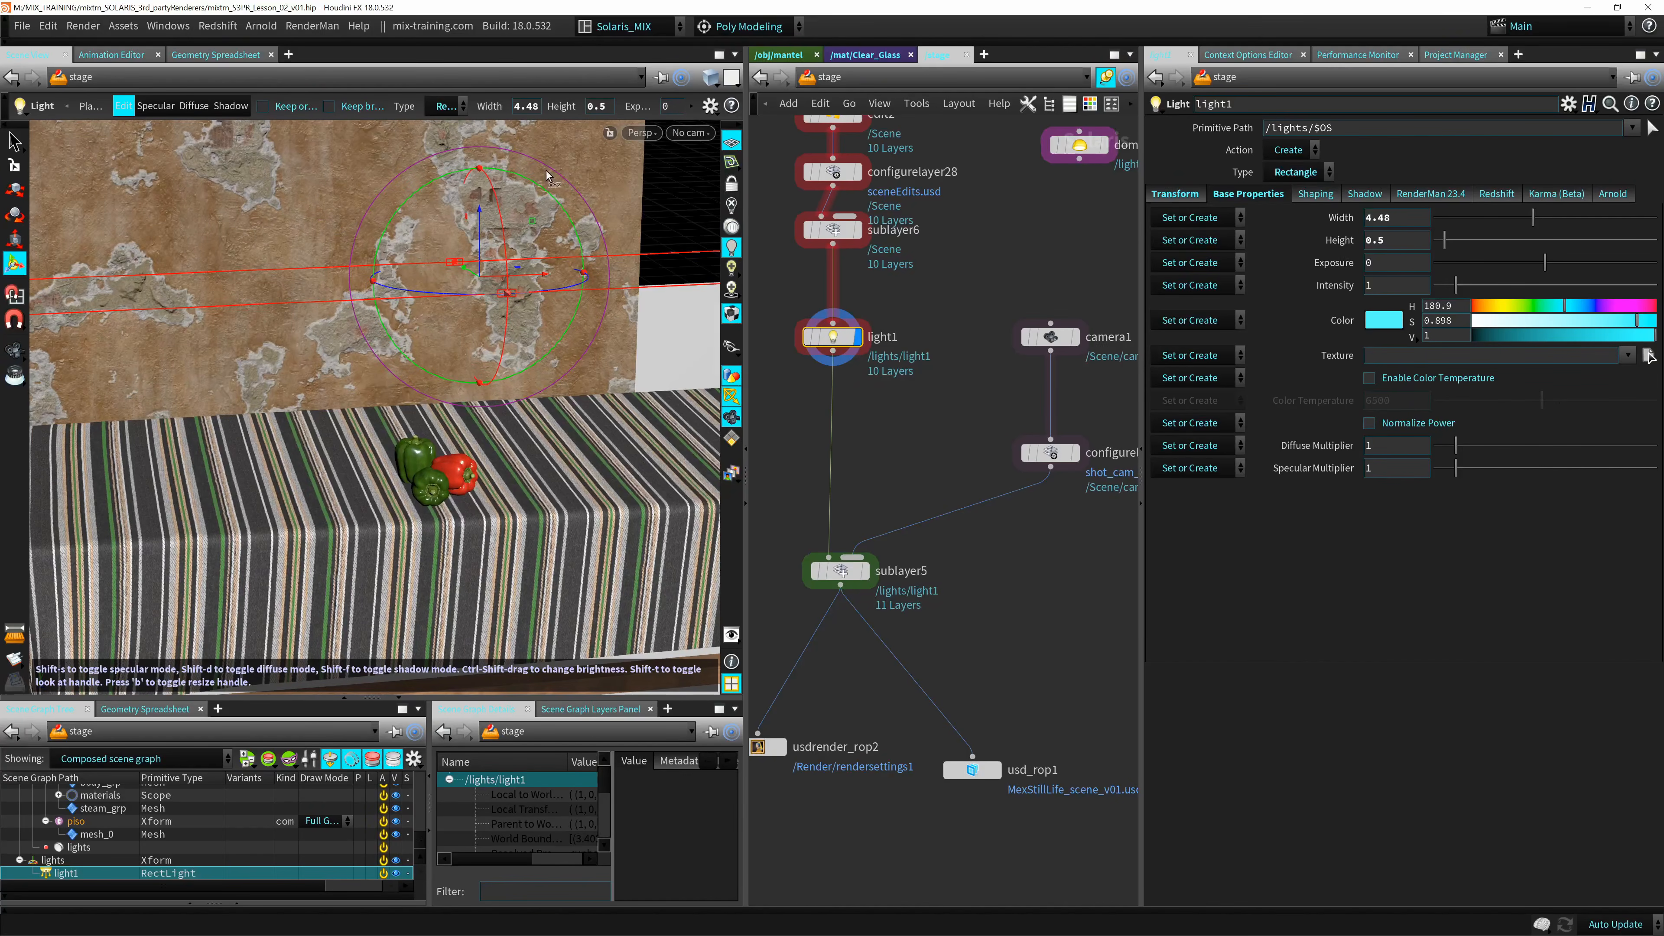
pyautogui.click(639, 138)
pyautogui.click(608, 322)
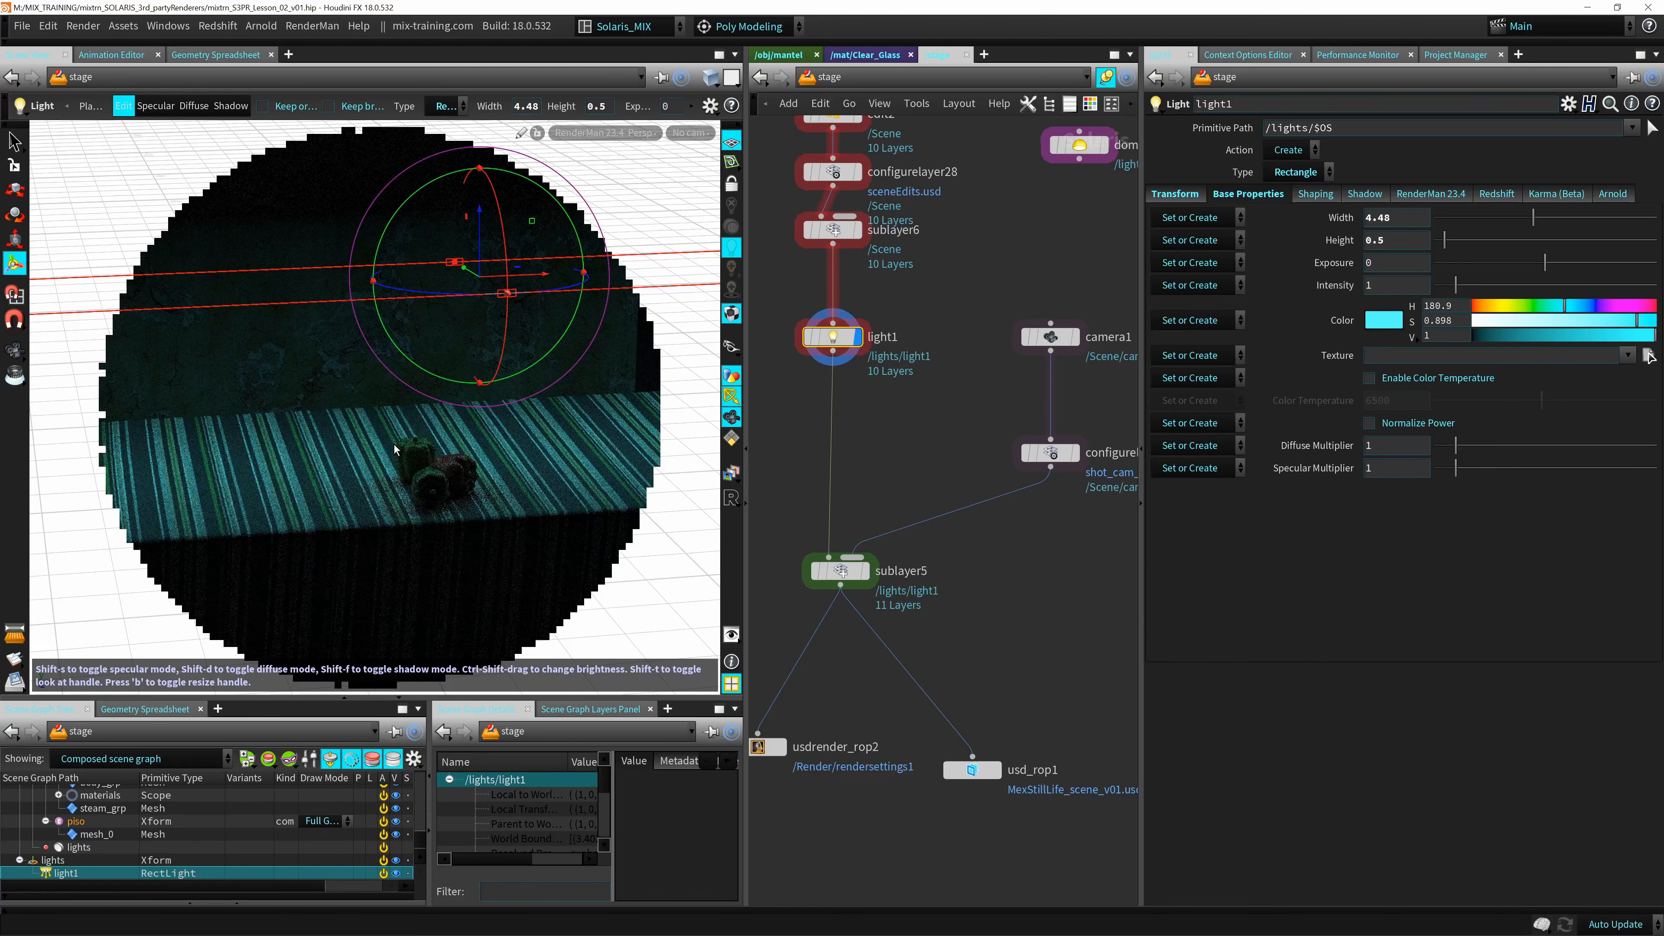
pyautogui.click(614, 137)
pyautogui.click(588, 276)
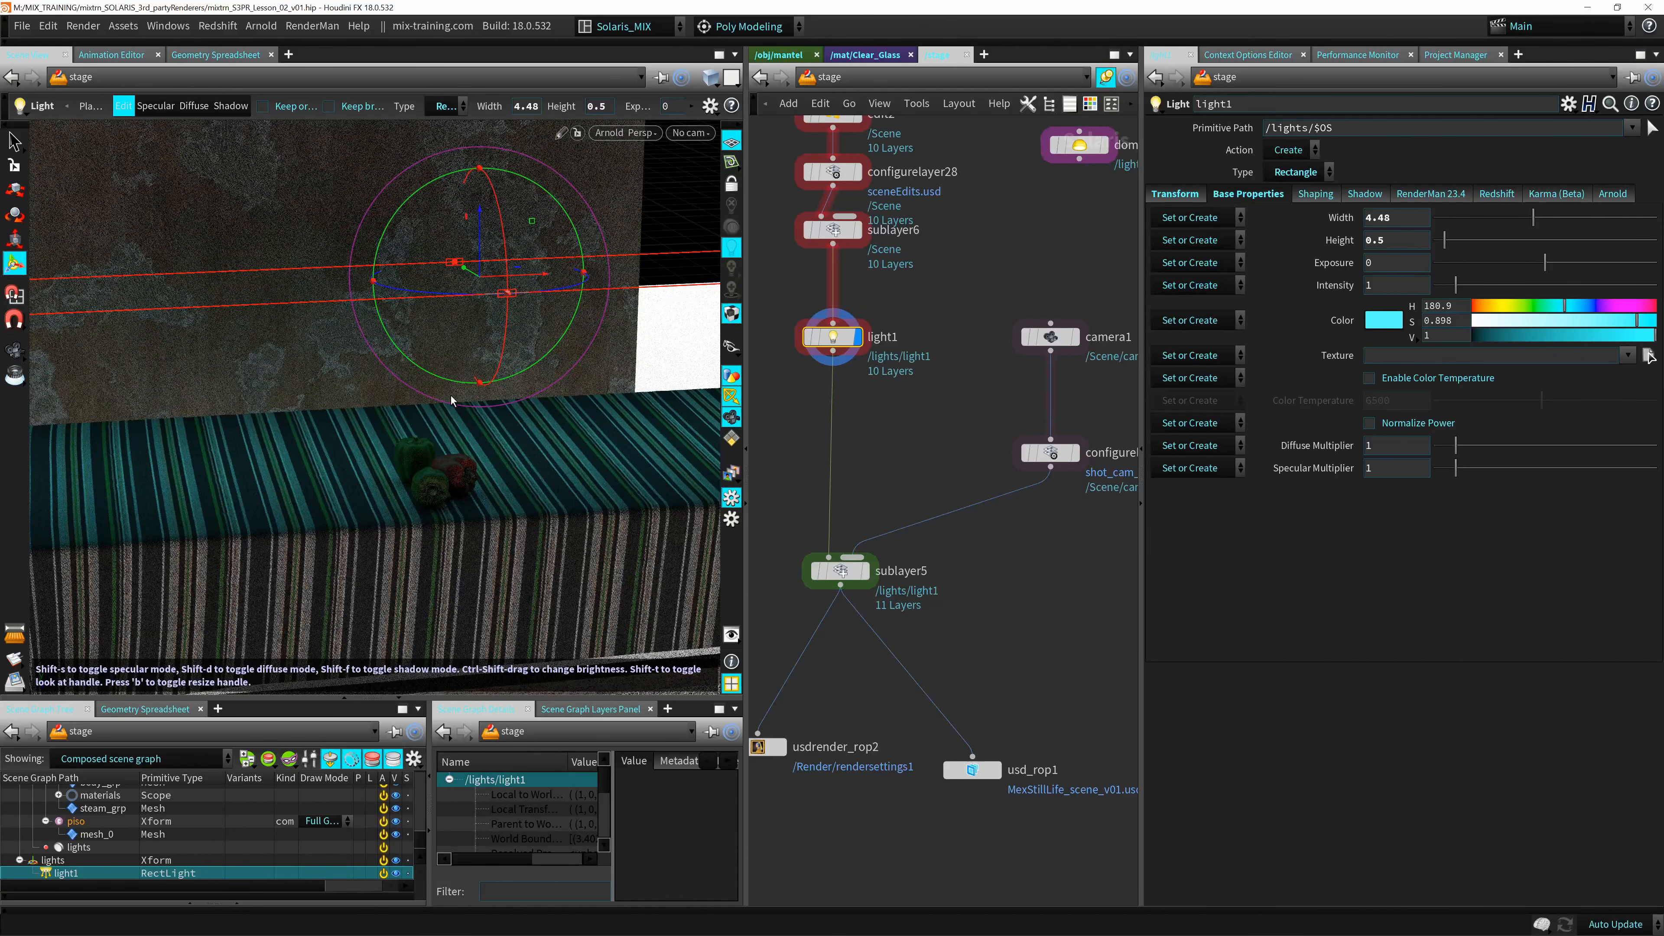
pyautogui.click(623, 134)
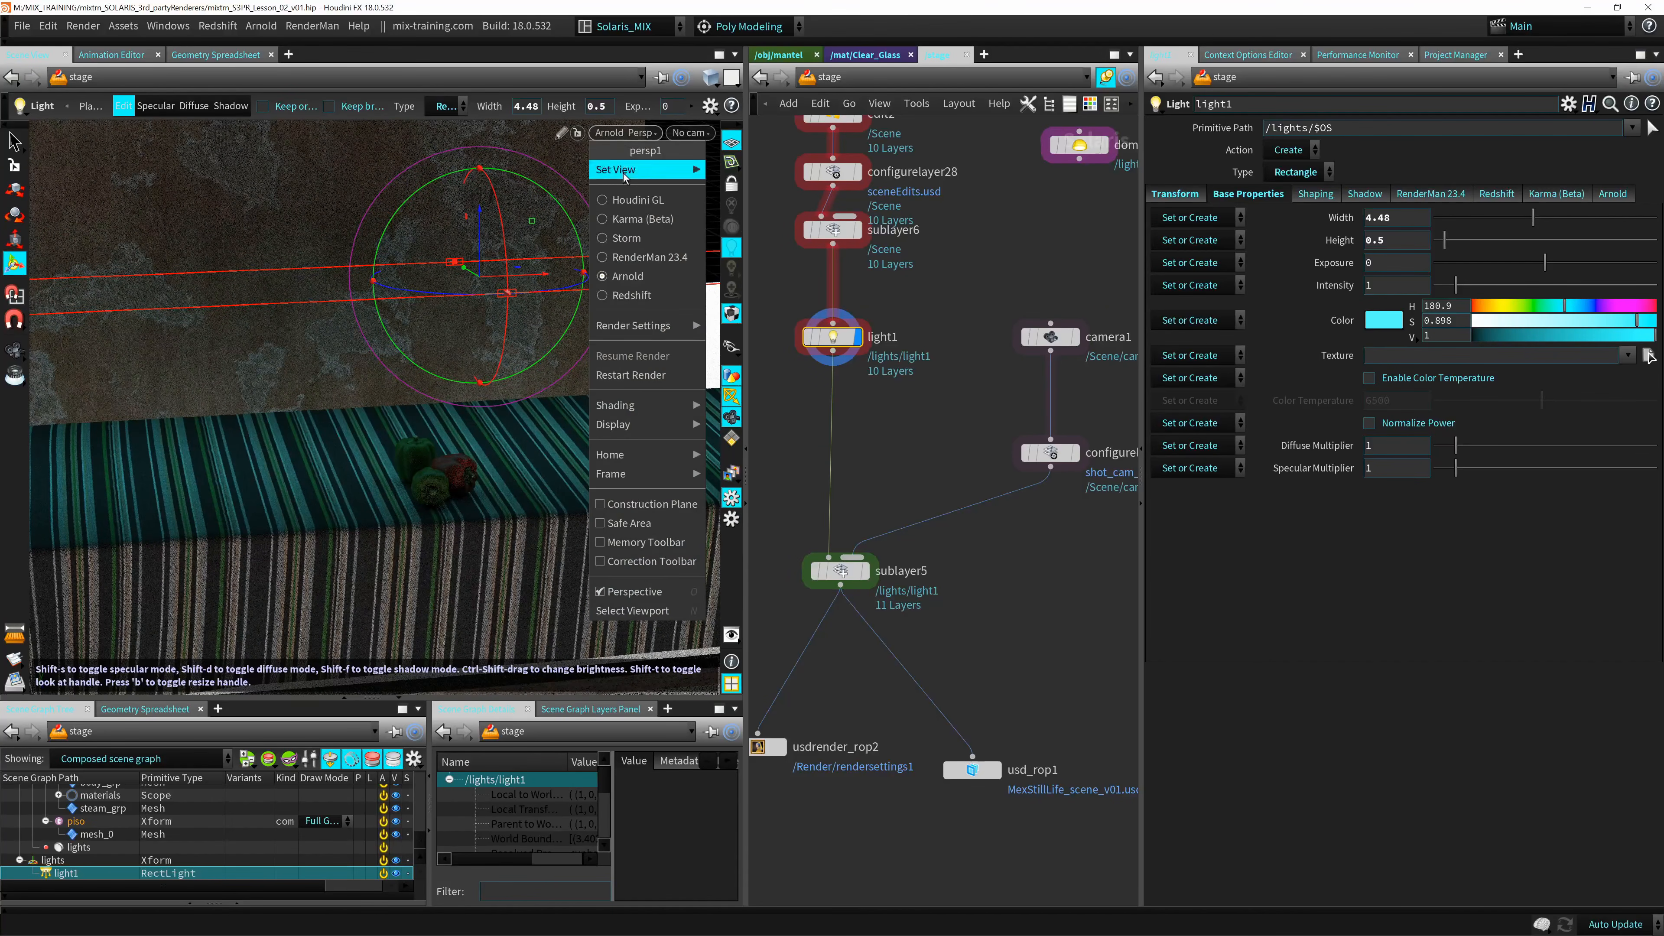
pyautogui.click(629, 300)
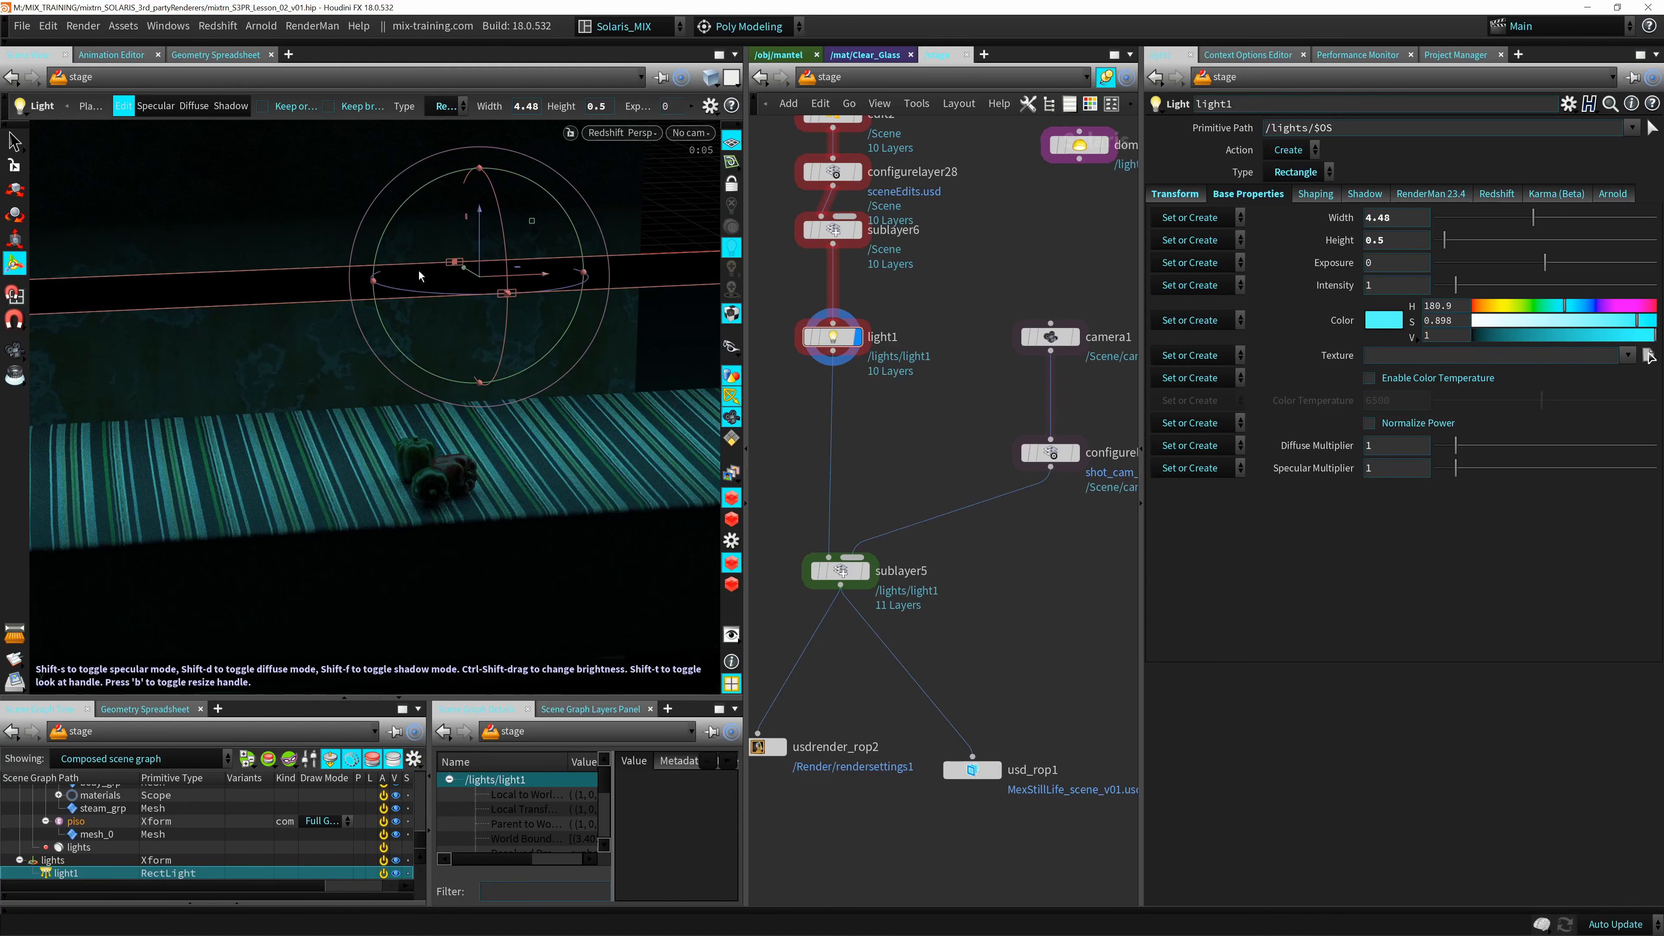
pyautogui.click(634, 133)
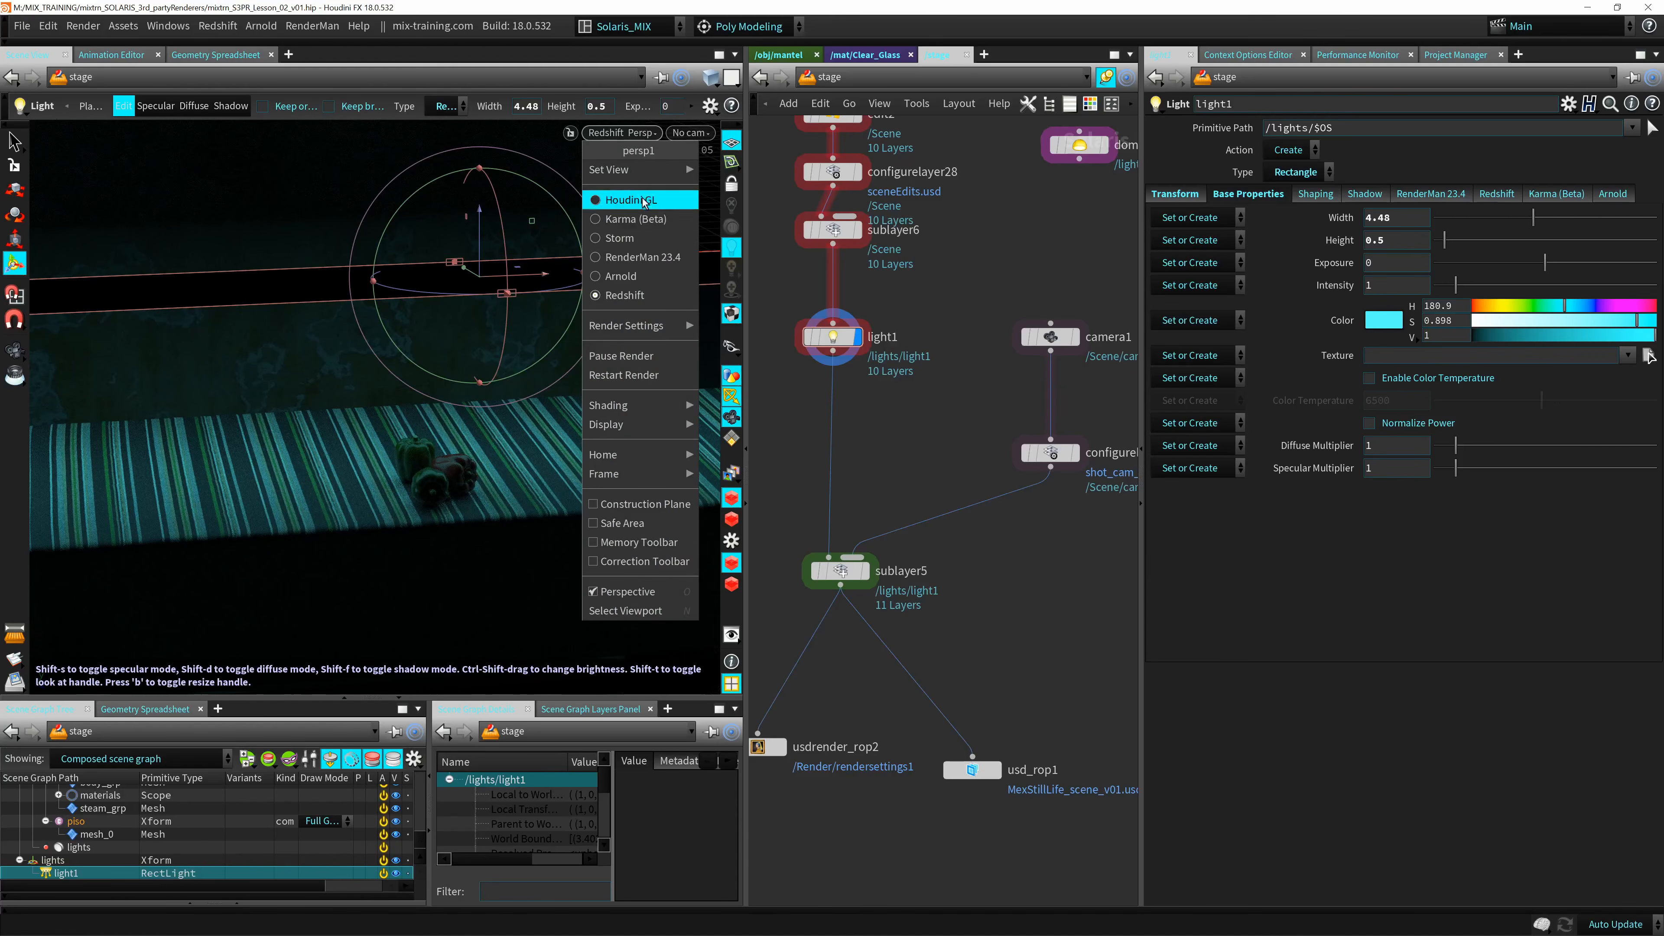
pyautogui.click(645, 223)
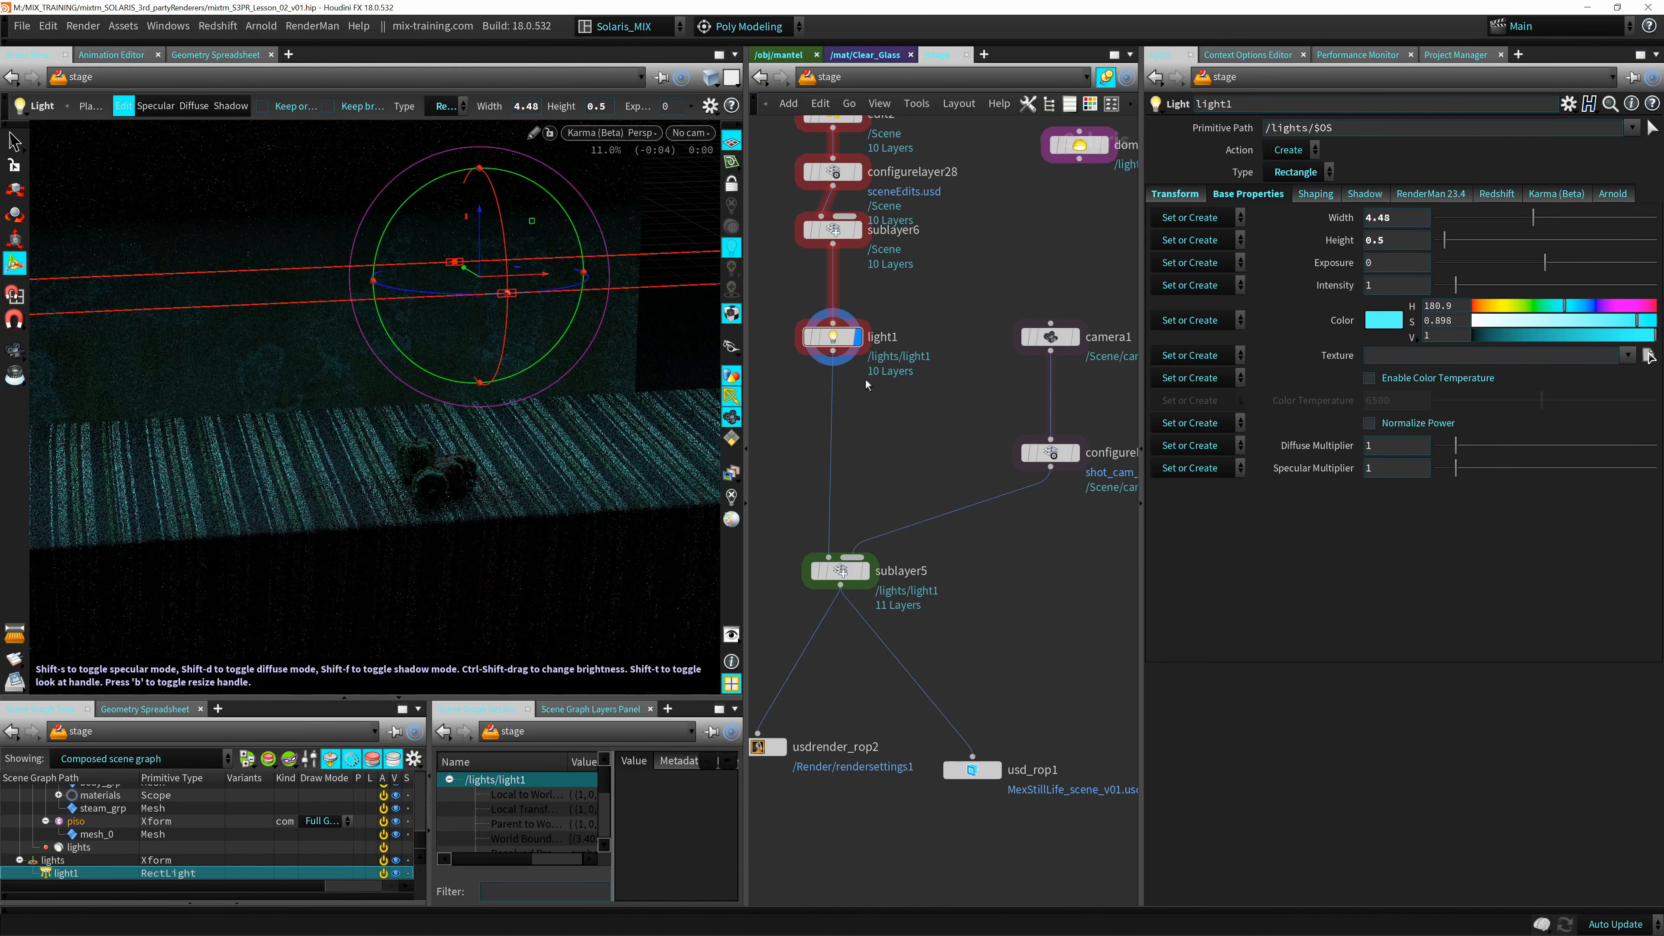
# Insert the existing domelight1 node between light1 and sublayer5, display it, and select it to show its parameters.
pyautogui.moveTo(860, 473); pyautogui.dragTo(830, 526, button='middle')
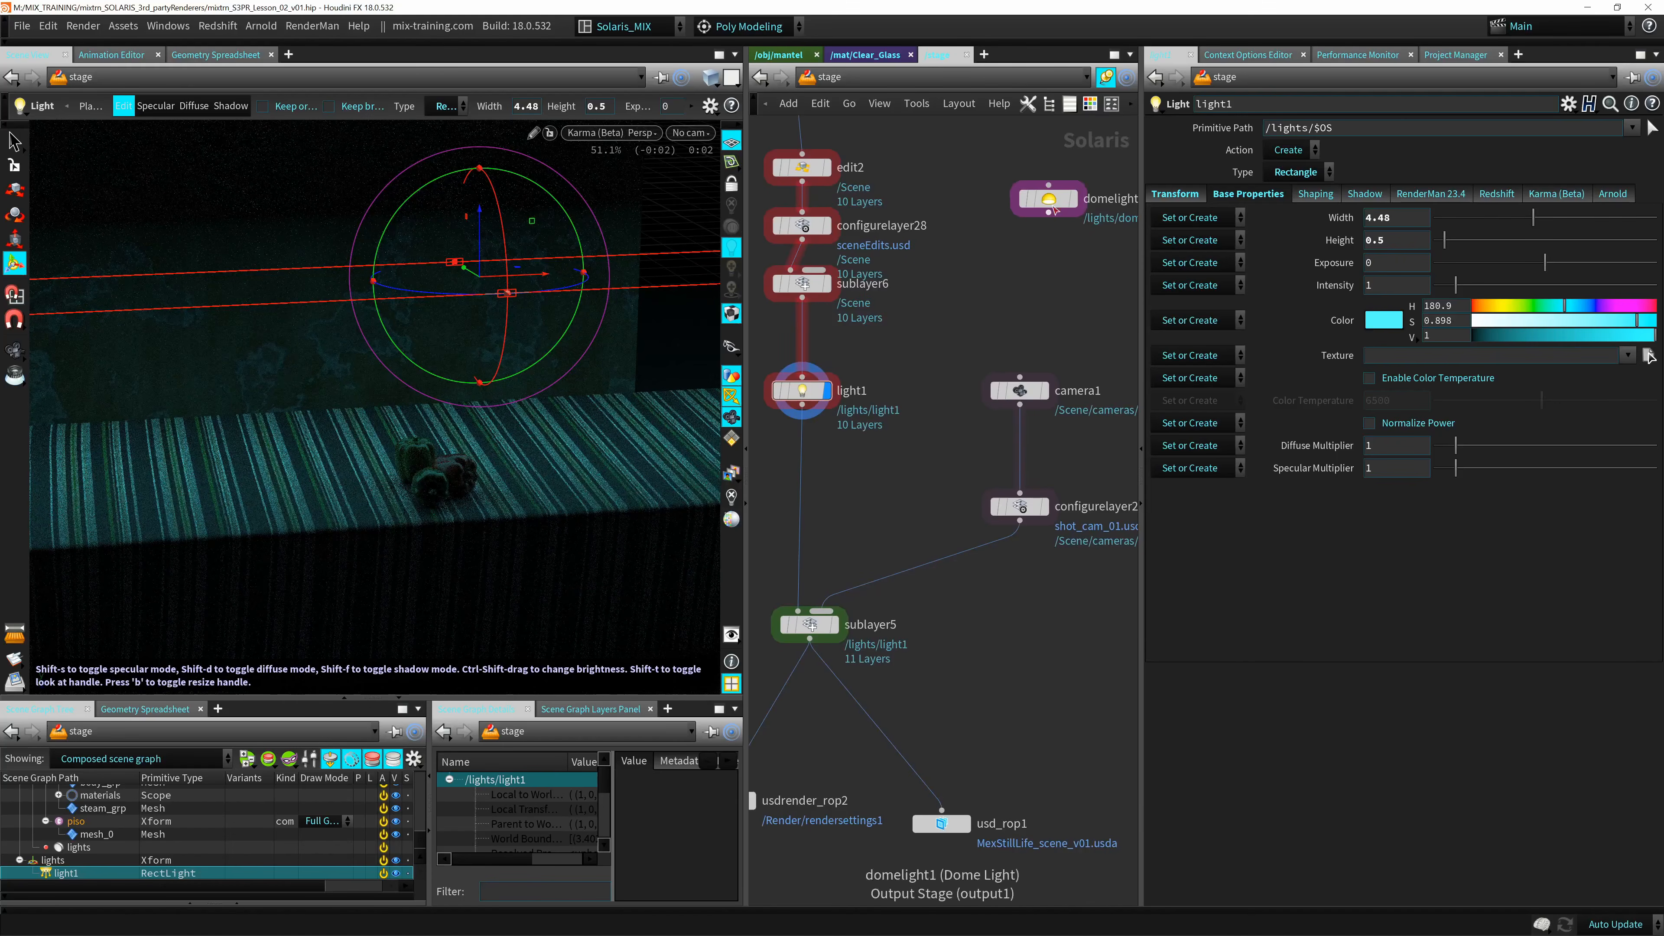
pyautogui.moveTo(1027, 216); pyautogui.dragTo(795, 483)
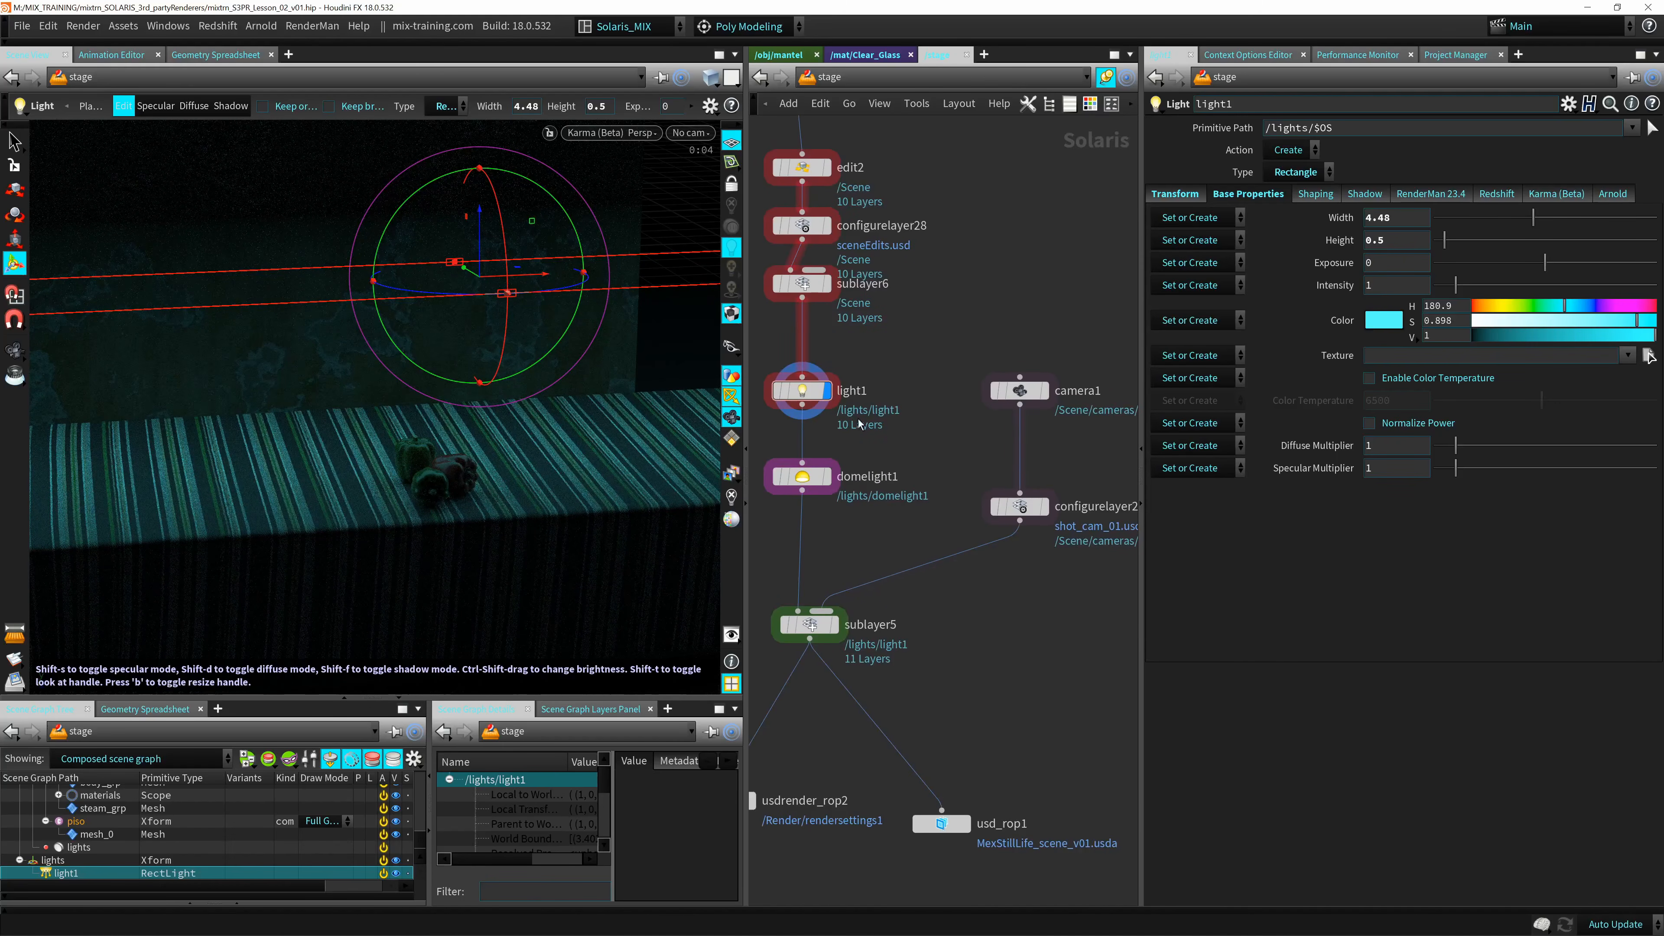
pyautogui.click(827, 478)
pyautogui.click(806, 478)
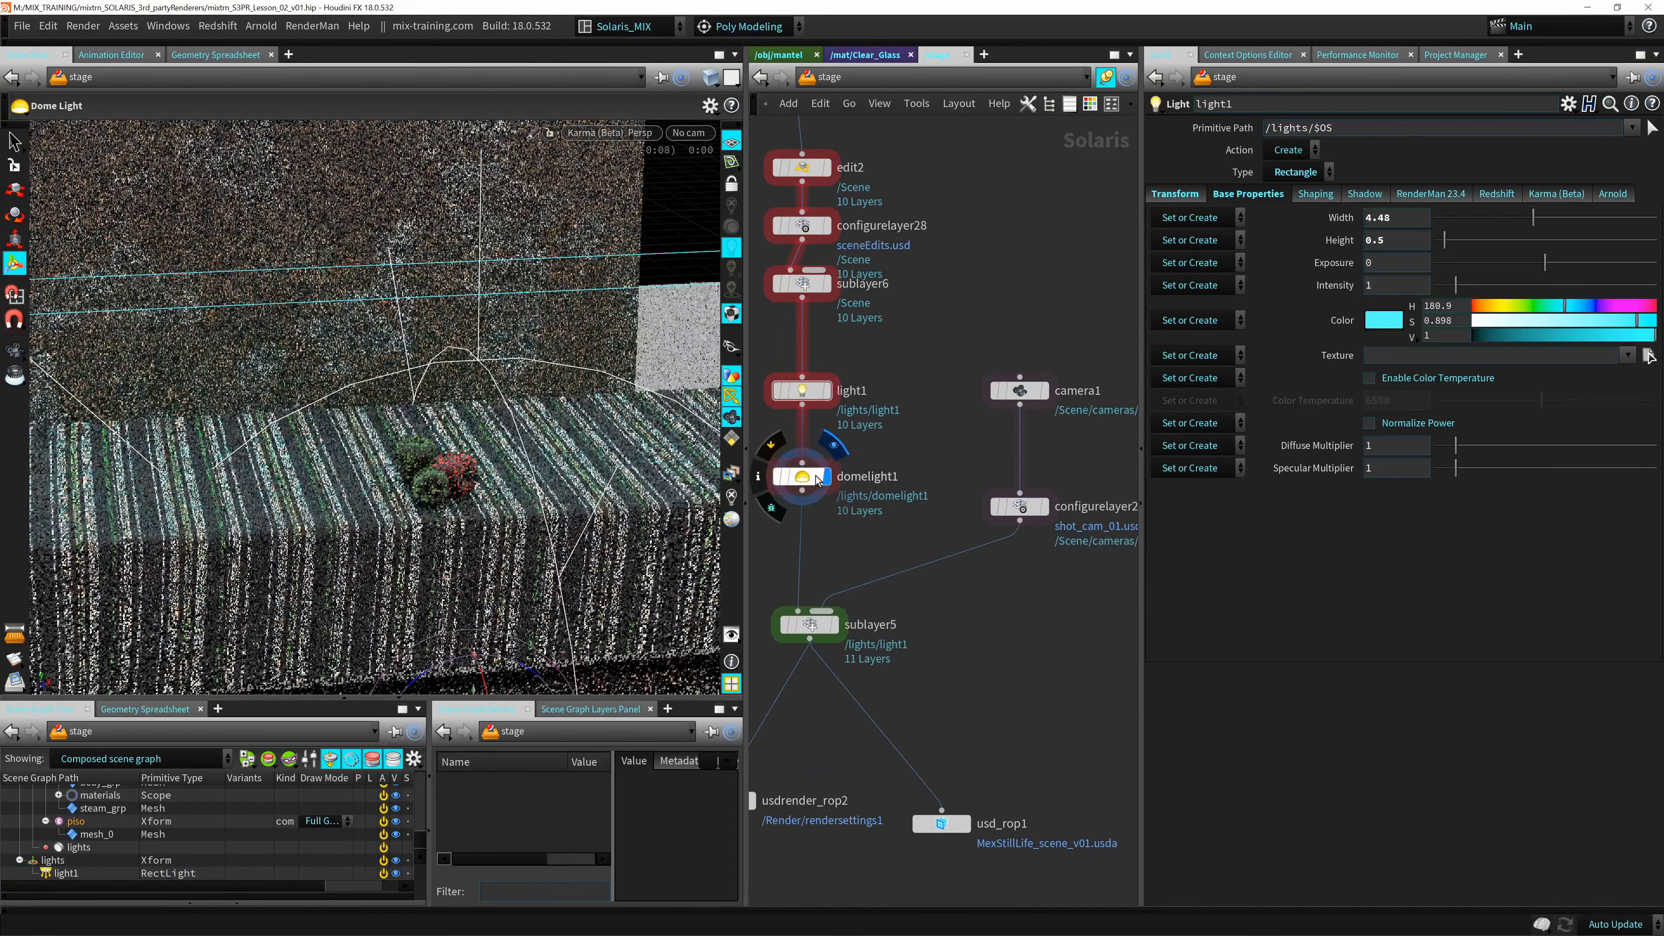
pyautogui.moveTo(844, 618); pyautogui.dragTo(896, 485, button='middle')
pyautogui.click(892, 490)
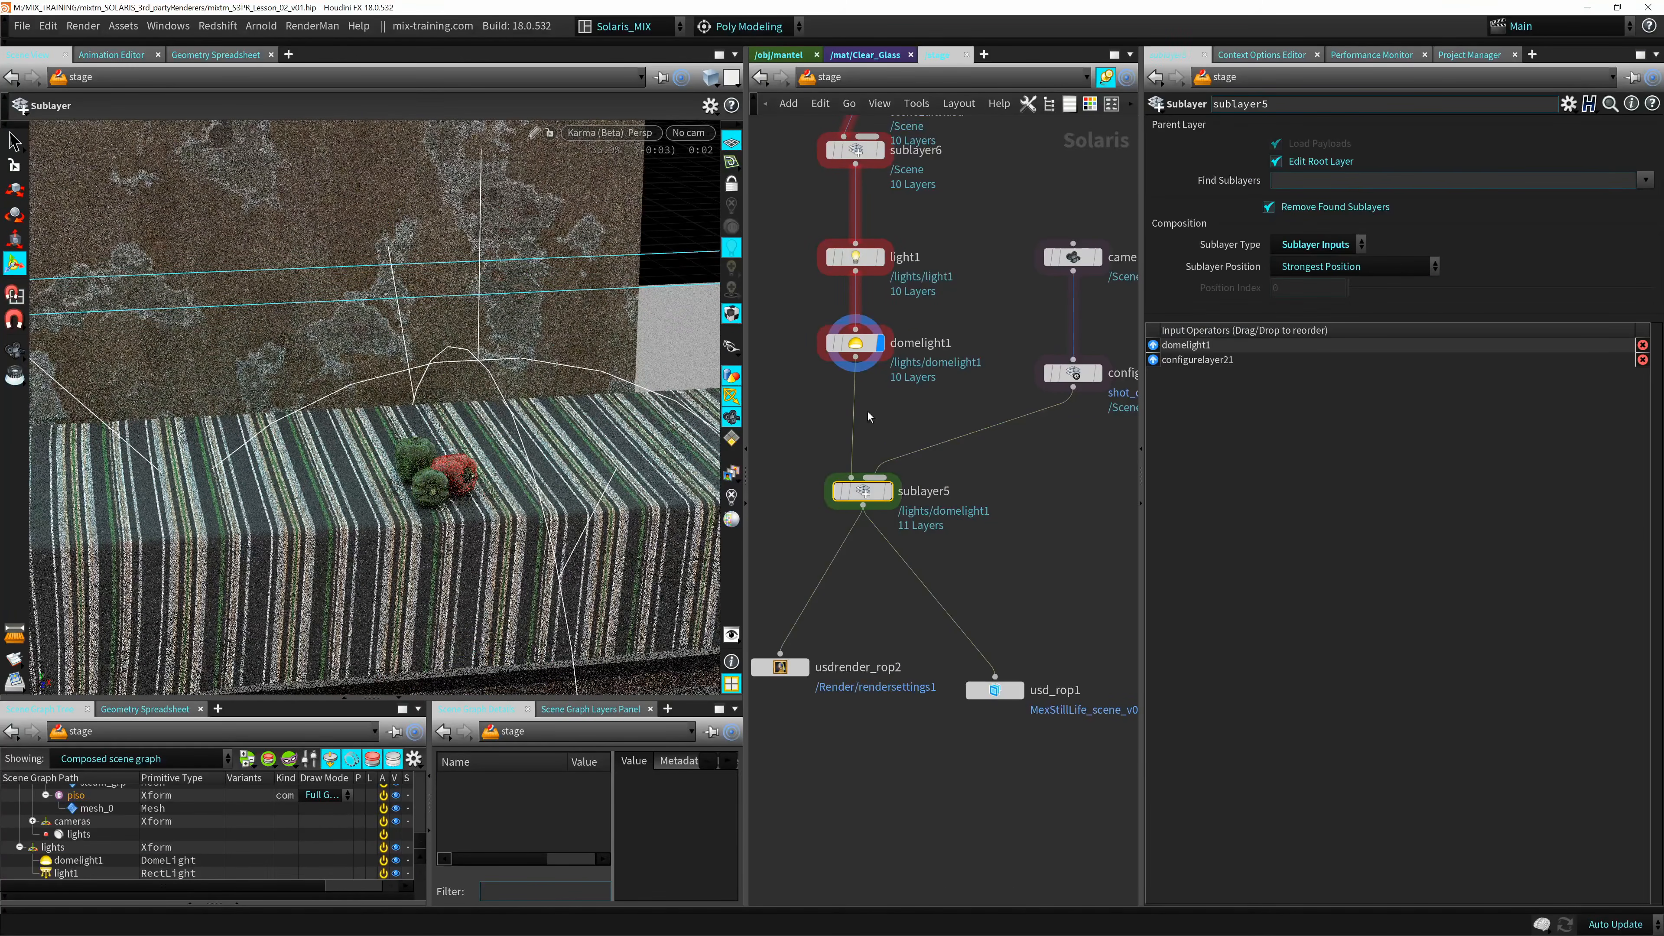
pyautogui.click(855, 343)
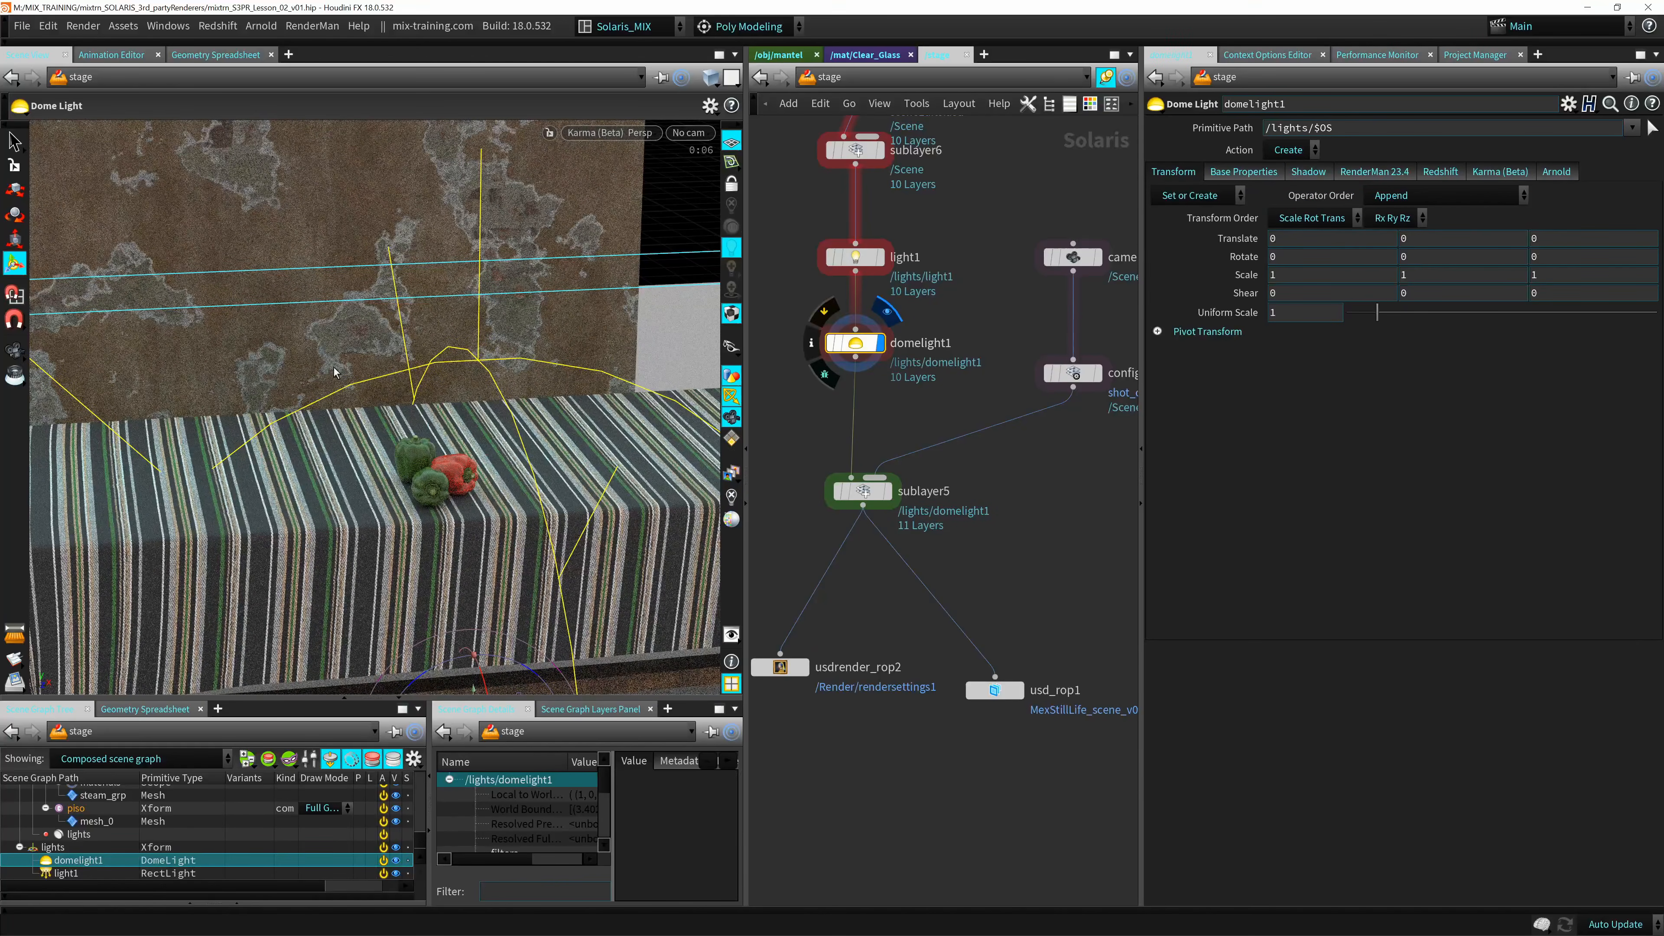
# Toggle the viewport's light, camera and guide displays off and on to examine the dome light's guide around the table.
pyautogui.keyDown('alt'); pyautogui.moveTo(491, 483); pyautogui.dragTo(463, 448, button='right'); pyautogui.keyUp('alt')
pyautogui.keyDown('alt'); pyautogui.moveTo(438, 483); pyautogui.dragTo(404, 368, button='middle'); pyautogui.keyUp('alt')
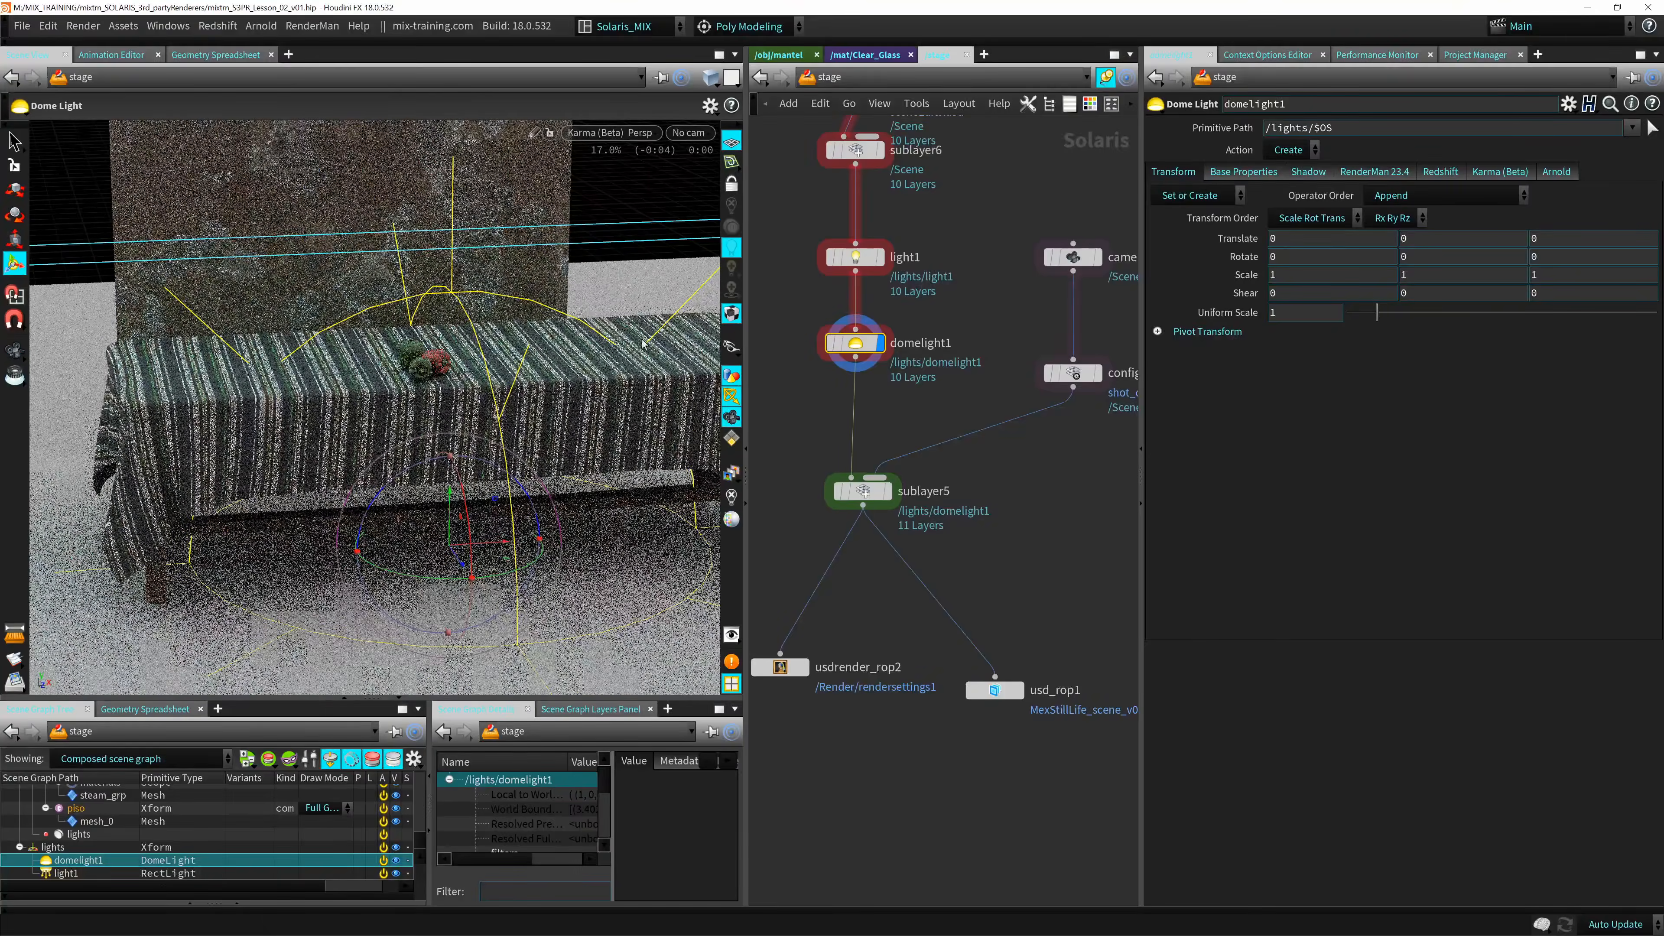
pyautogui.click(731, 395)
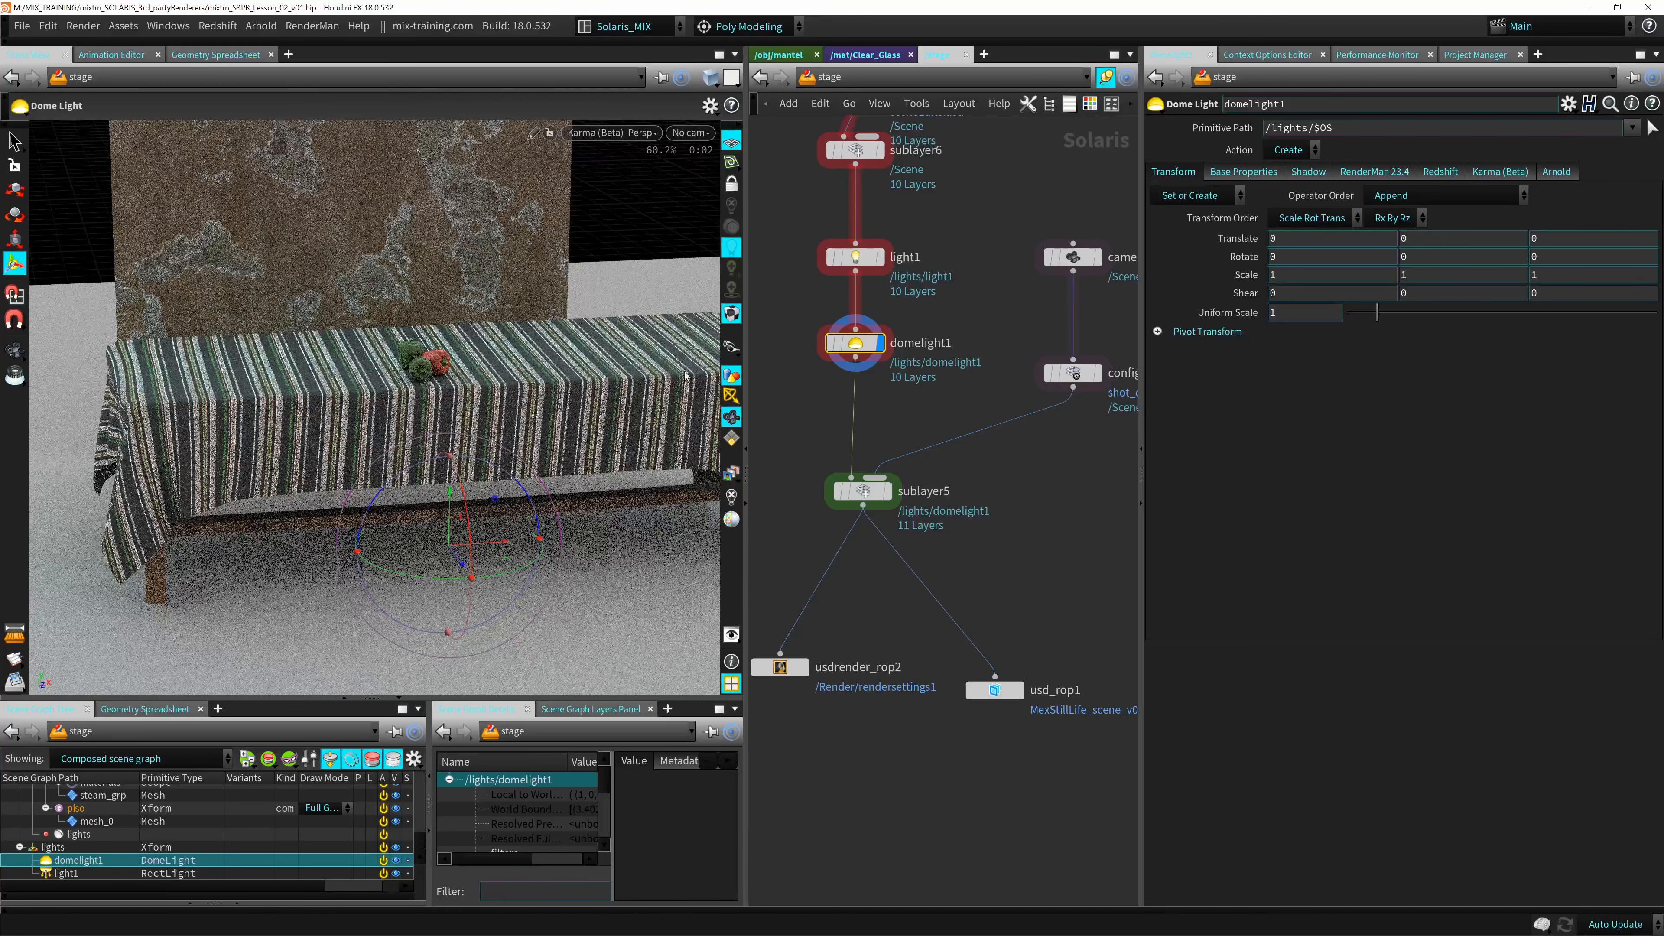
pyautogui.click(731, 396)
pyautogui.click(733, 399)
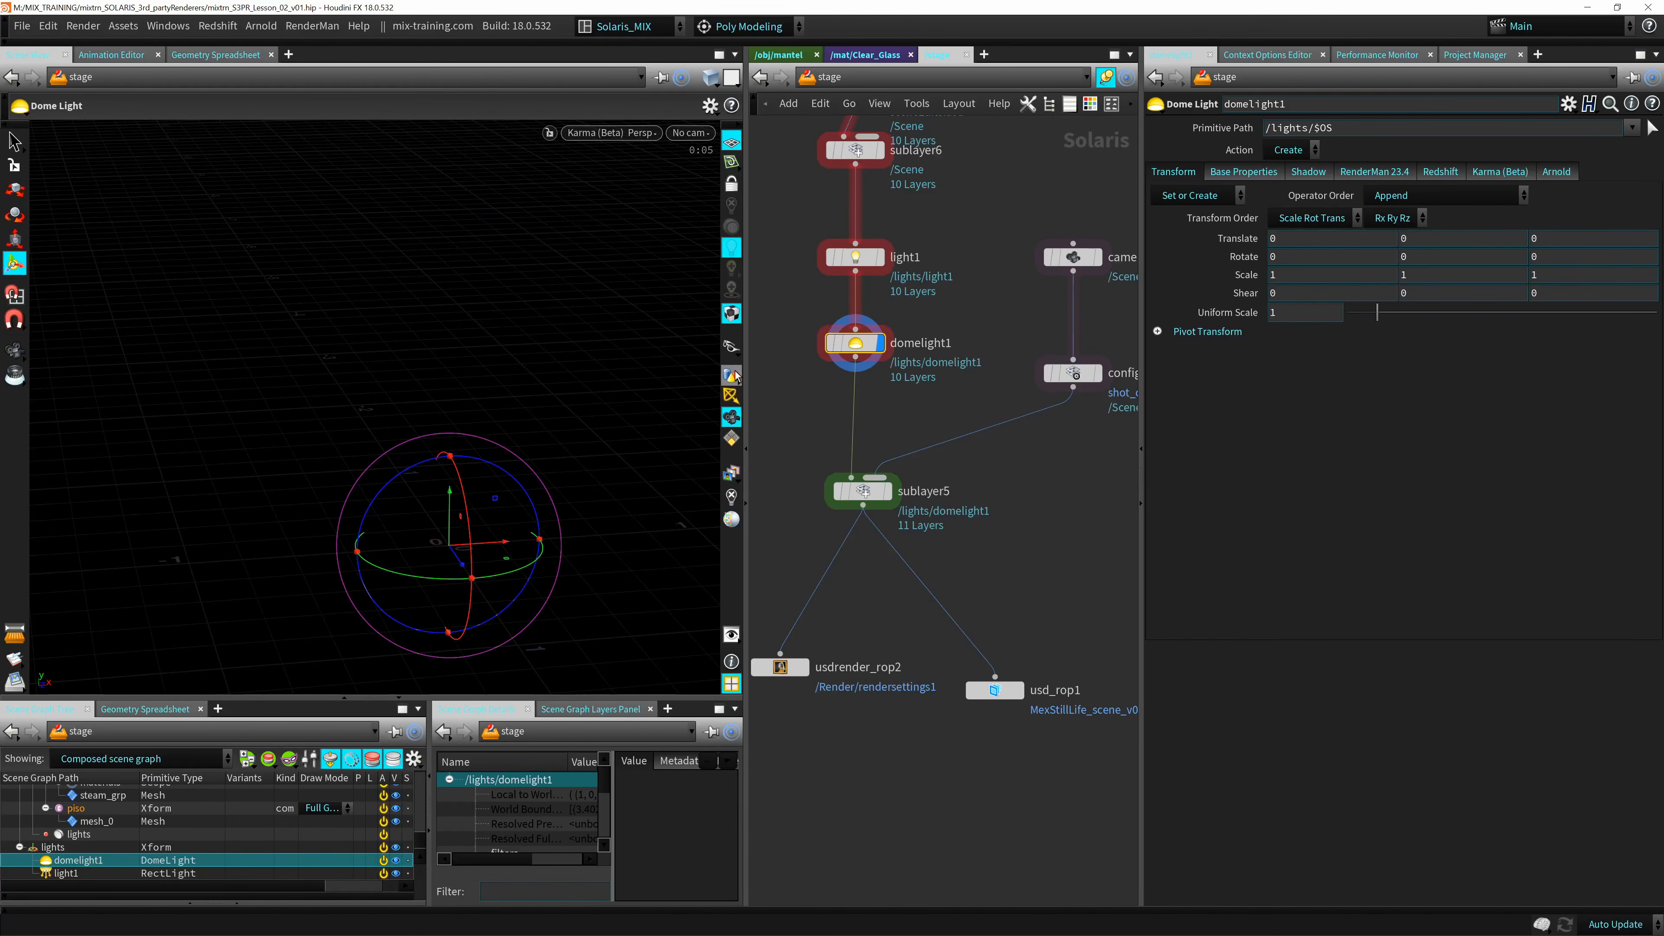
pyautogui.click(735, 417)
pyautogui.click(732, 438)
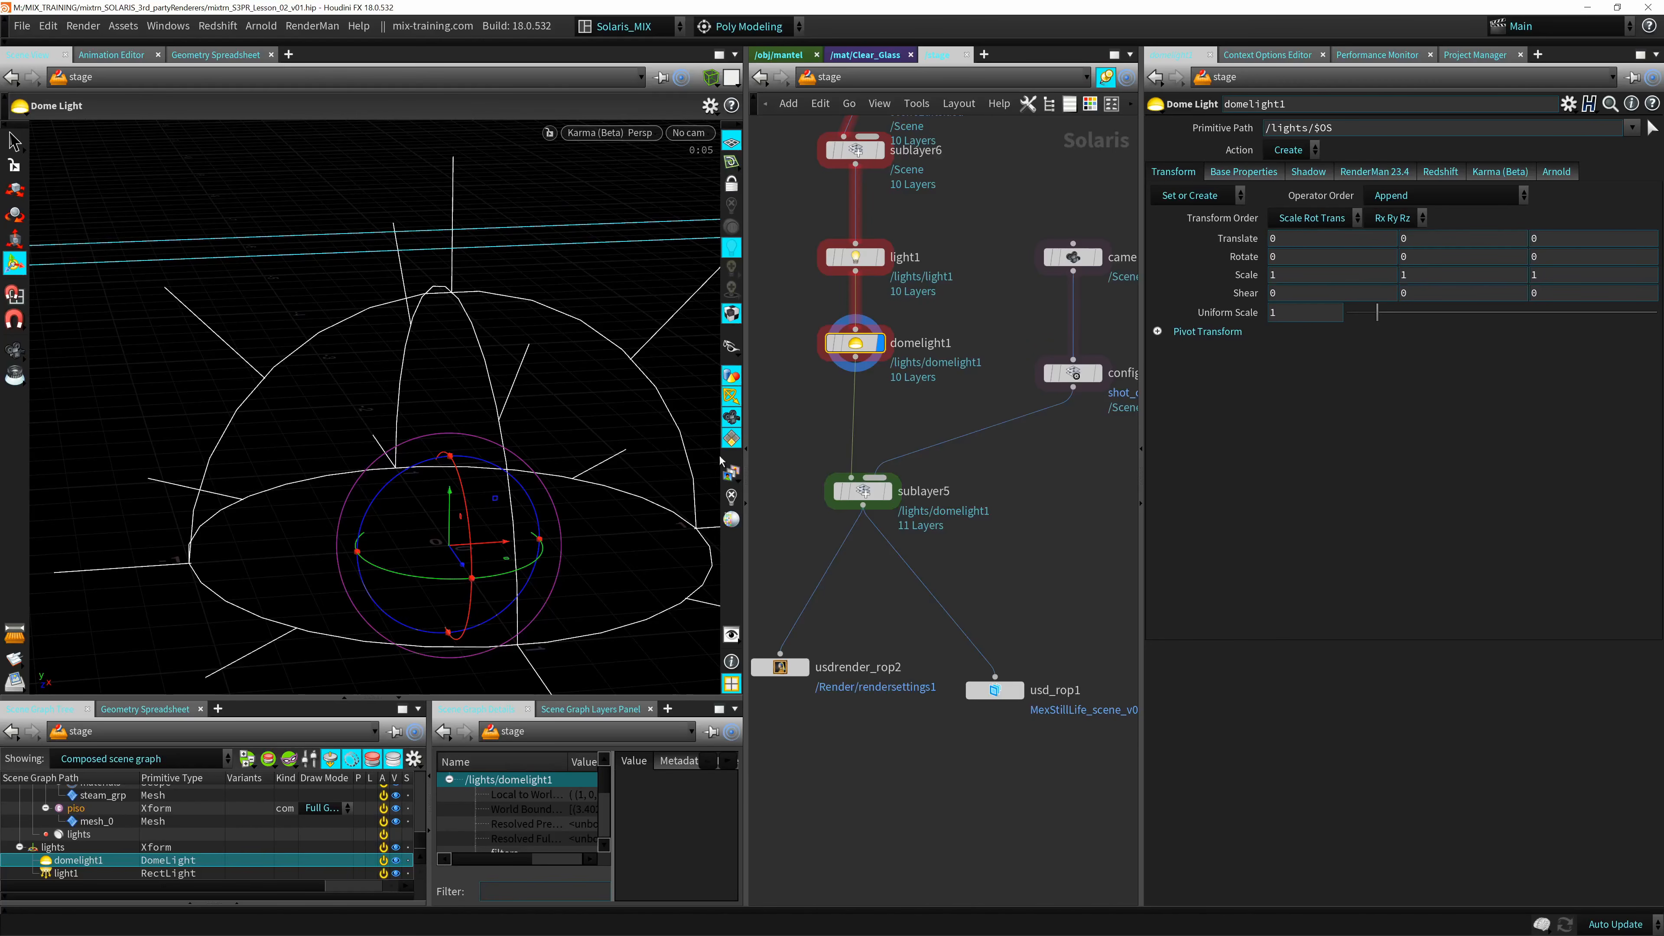
pyautogui.click(732, 397)
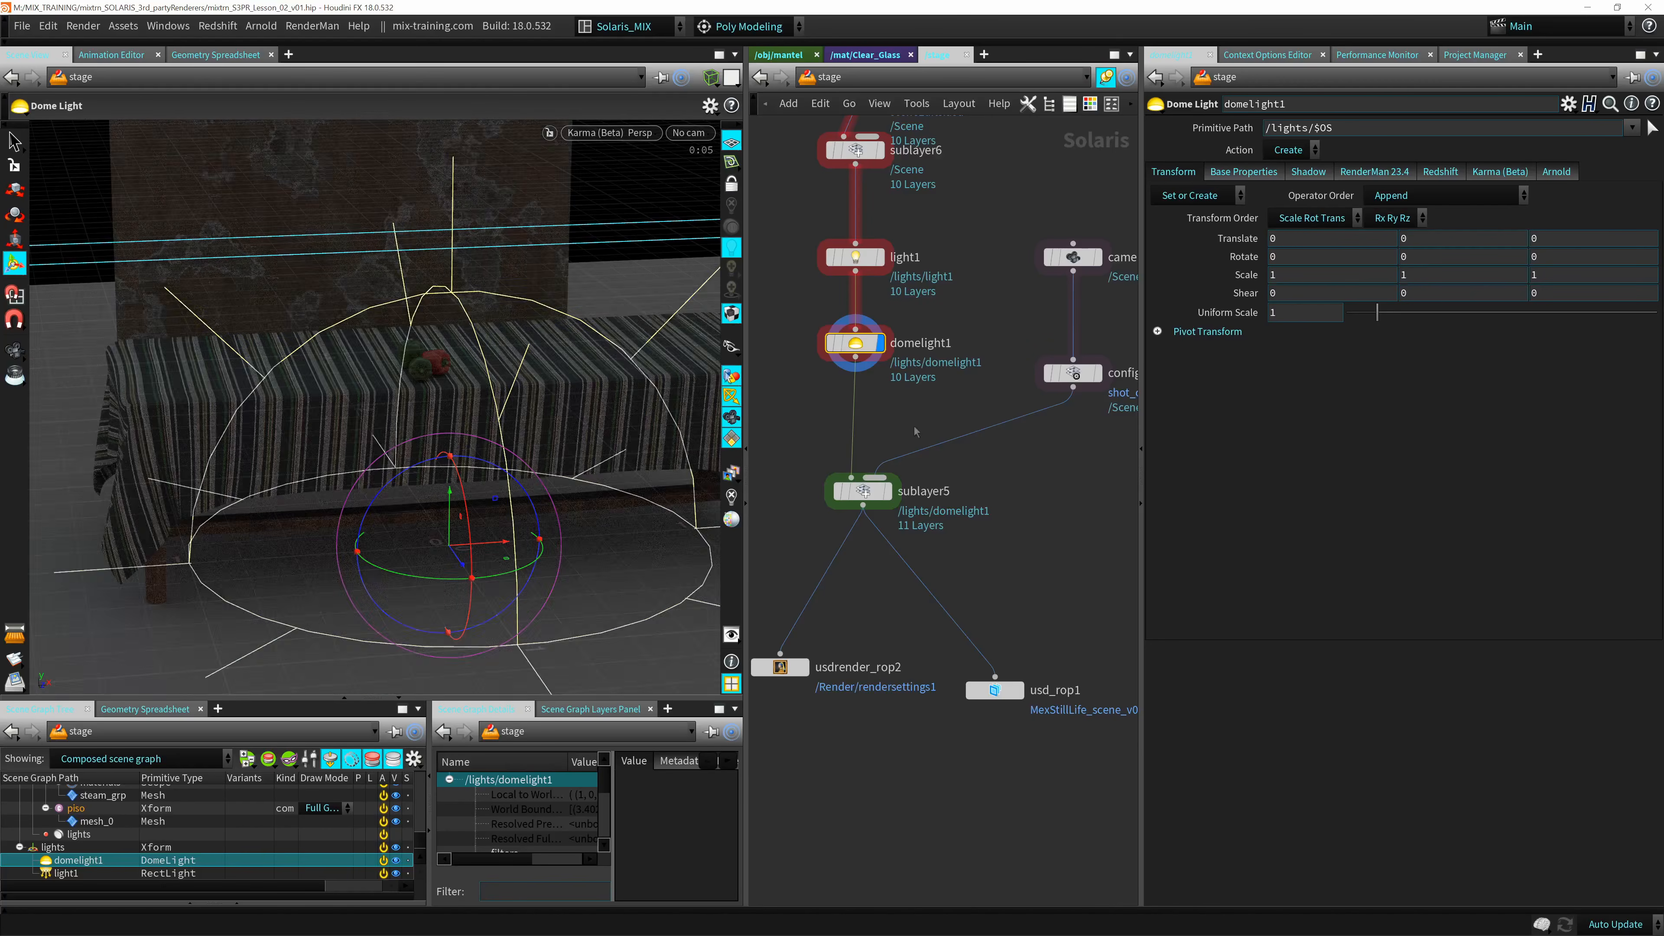
# Set the dome light's intensity to 1.14 and assign bathroom_2k.hdr as its texture.
pyautogui.keyDown('alt'); pyautogui.moveTo(427, 326); pyautogui.dragTo(433, 367); pyautogui.keyUp('alt')
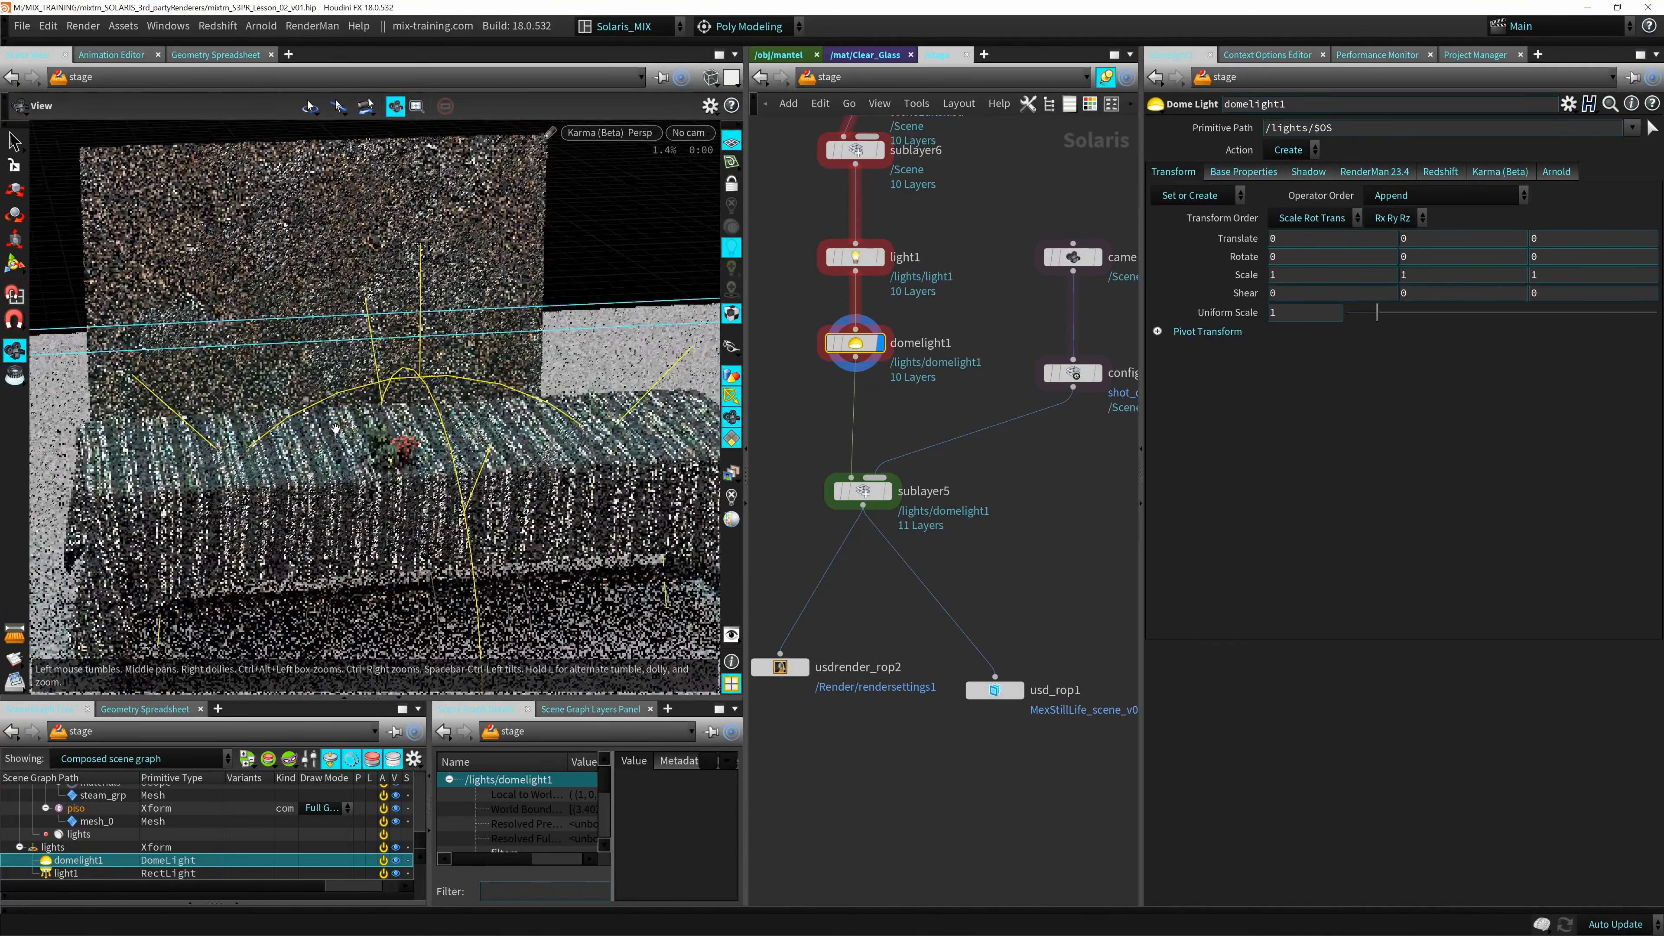
pyautogui.keyDown('alt'); pyautogui.moveTo(434, 367); pyautogui.dragTo(552, 435, button='right'); pyautogui.keyUp('alt')
pyautogui.keyDown('alt'); pyautogui.moveTo(551, 435); pyautogui.dragTo(526, 394); pyautogui.keyUp('alt')
pyautogui.keyDown('alt'); pyautogui.moveTo(526, 394); pyautogui.dragTo(474, 497, button='middle'); pyautogui.keyUp('alt')
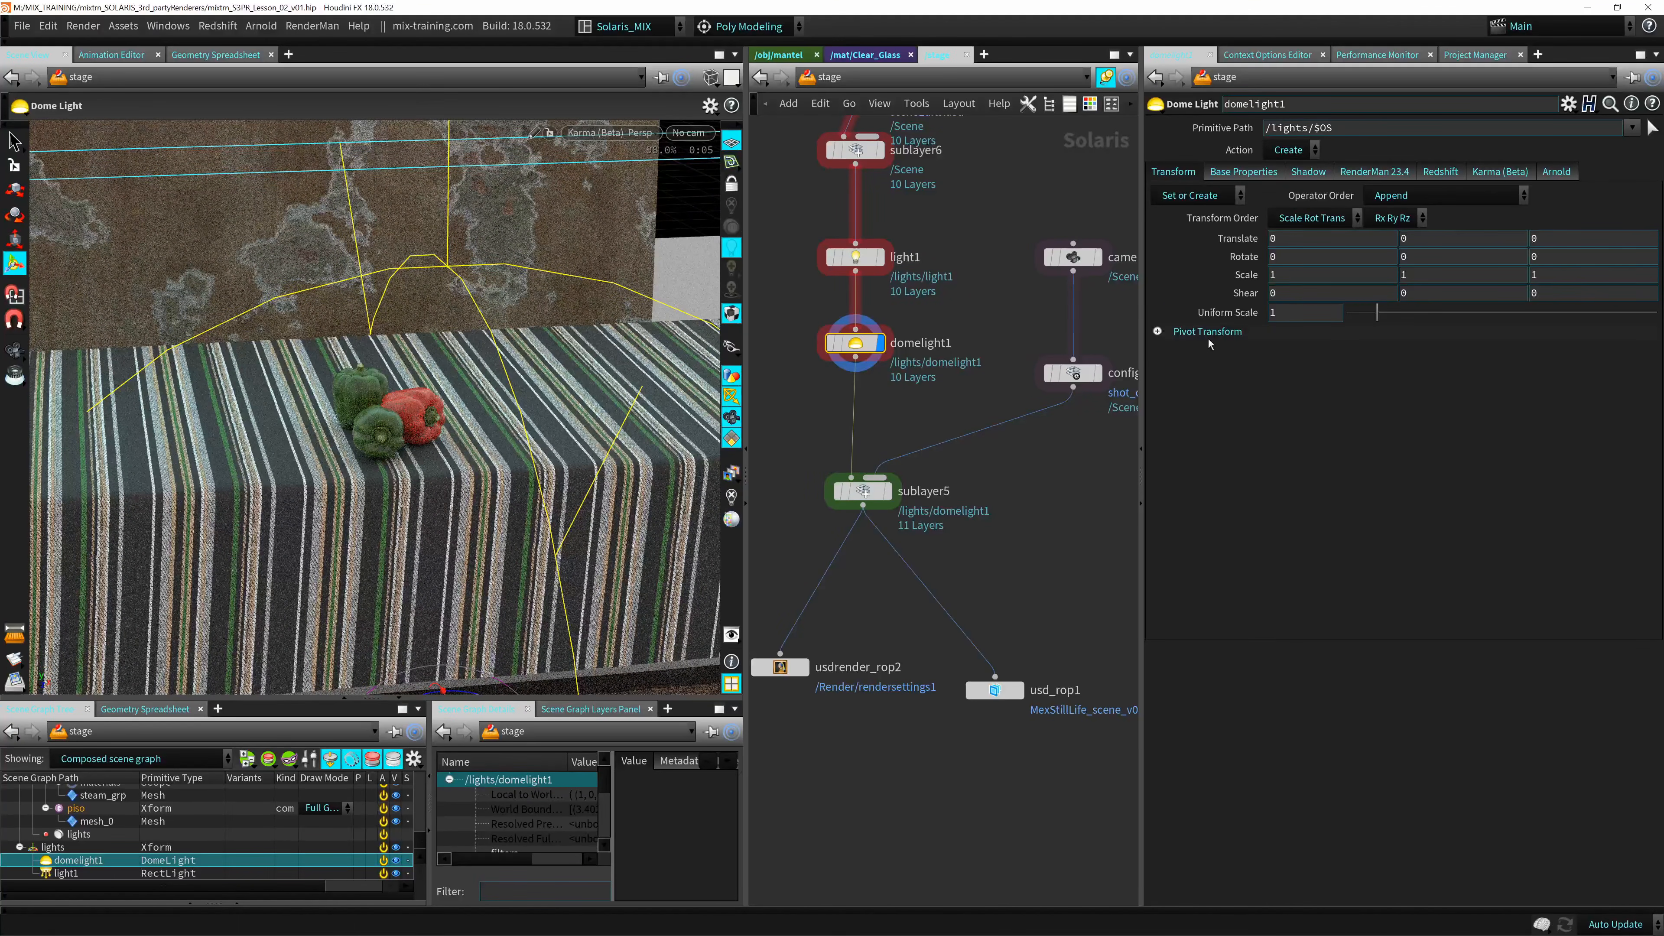
pyautogui.click(1243, 172)
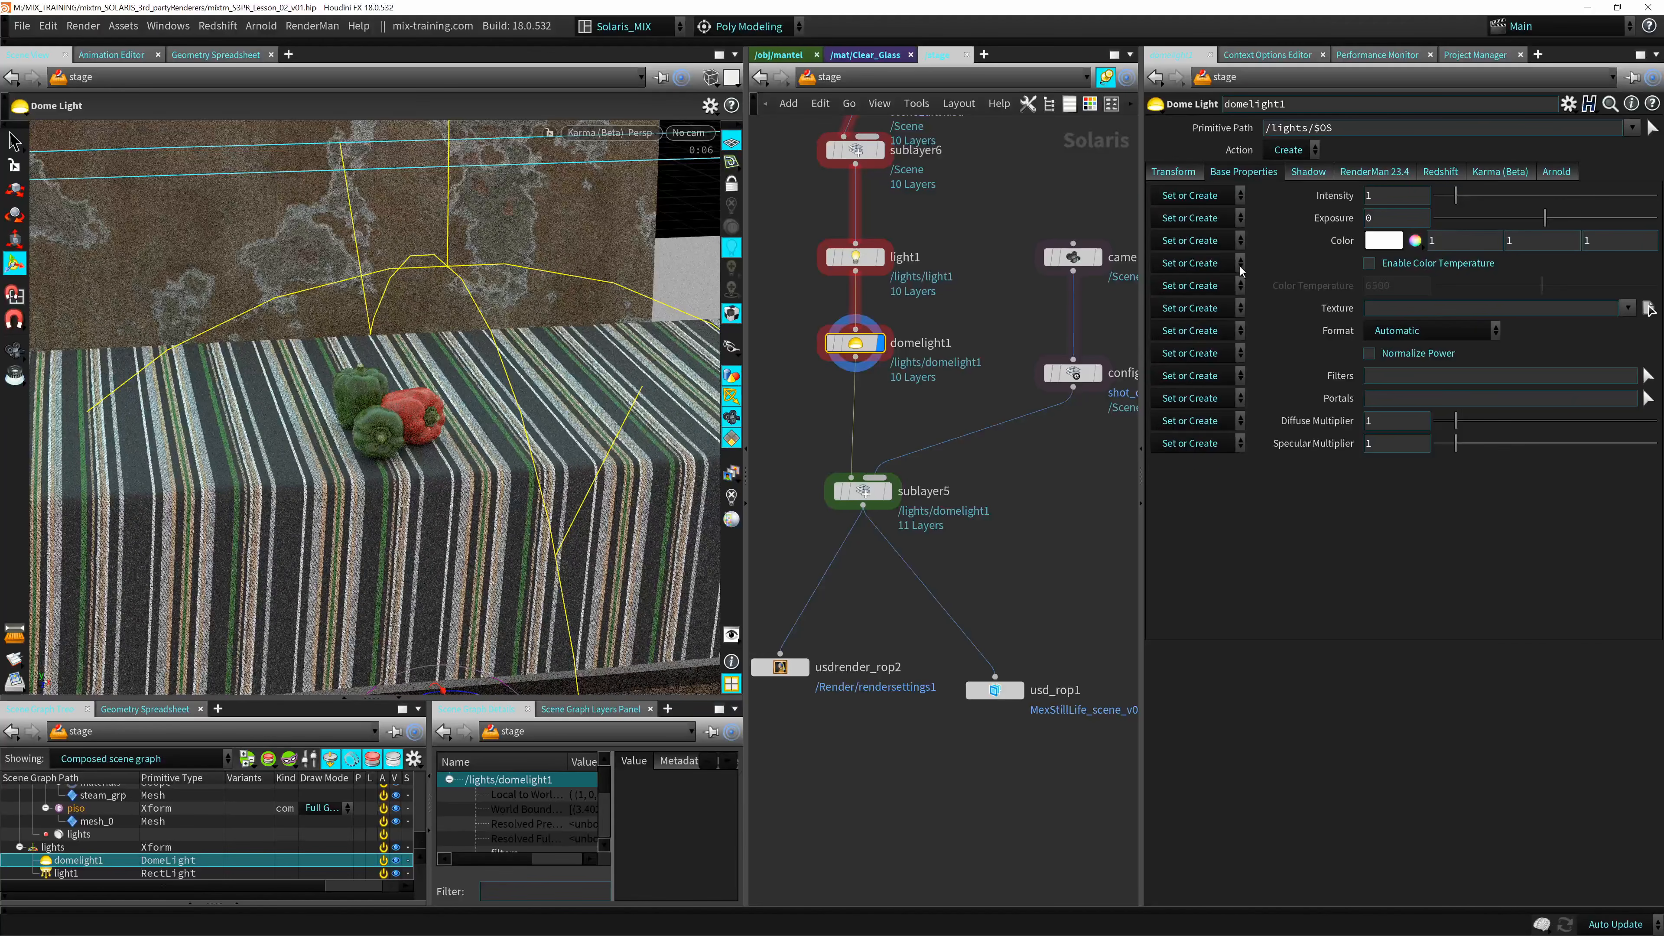
pyautogui.moveTo(1455, 196); pyautogui.dragTo(1459, 196)
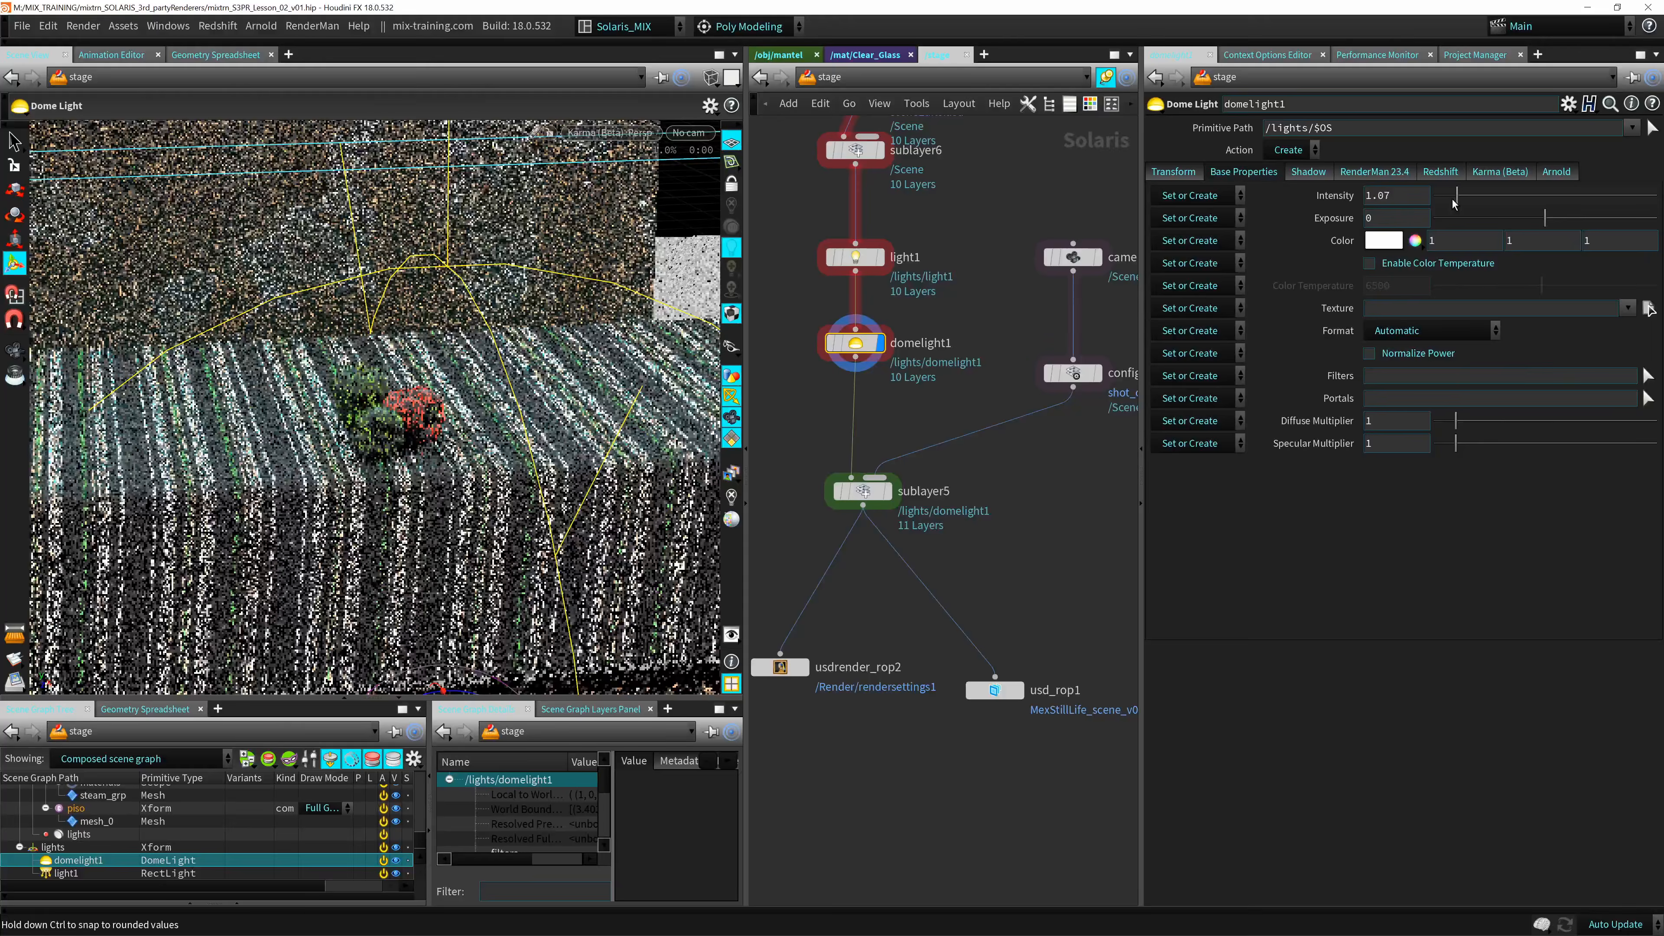
pyautogui.moveTo(1557, 219)
pyautogui.mouseDown()
pyautogui.moveTo(1603, 219)
pyautogui.moveTo(1556, 219)
pyautogui.mouseUp()
pyautogui.keyDown('ctrl'); pyautogui.middleClick(1421, 216); pyautogui.keyUp('ctrl')
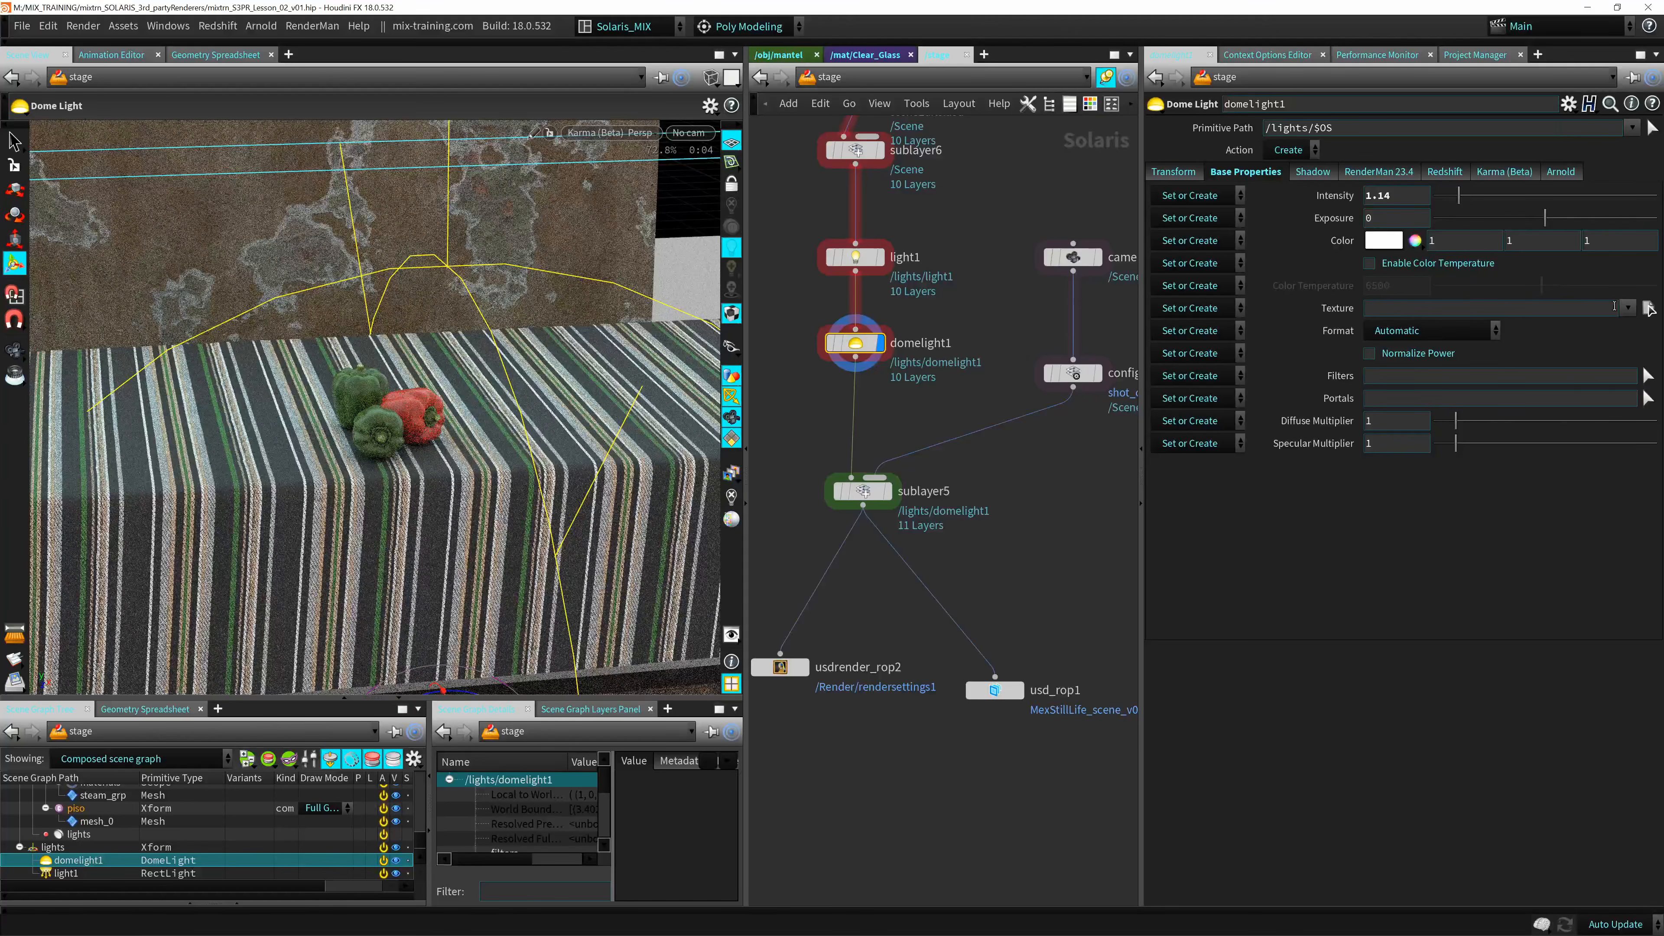
pyautogui.click(1628, 307)
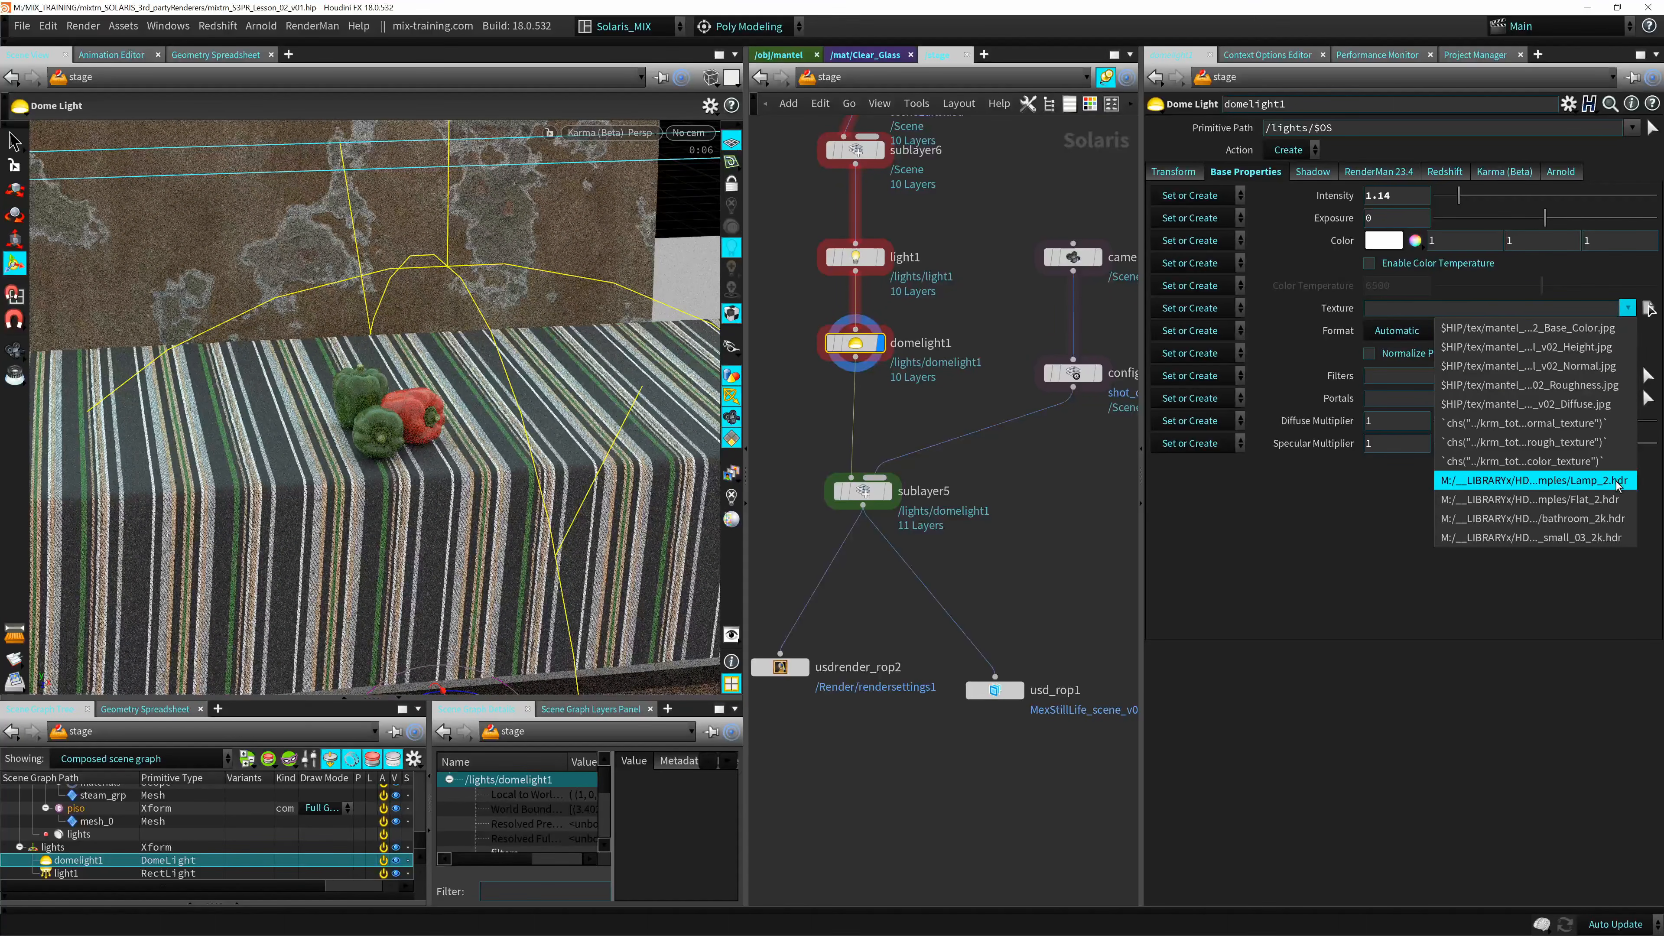
pyautogui.click(1611, 518)
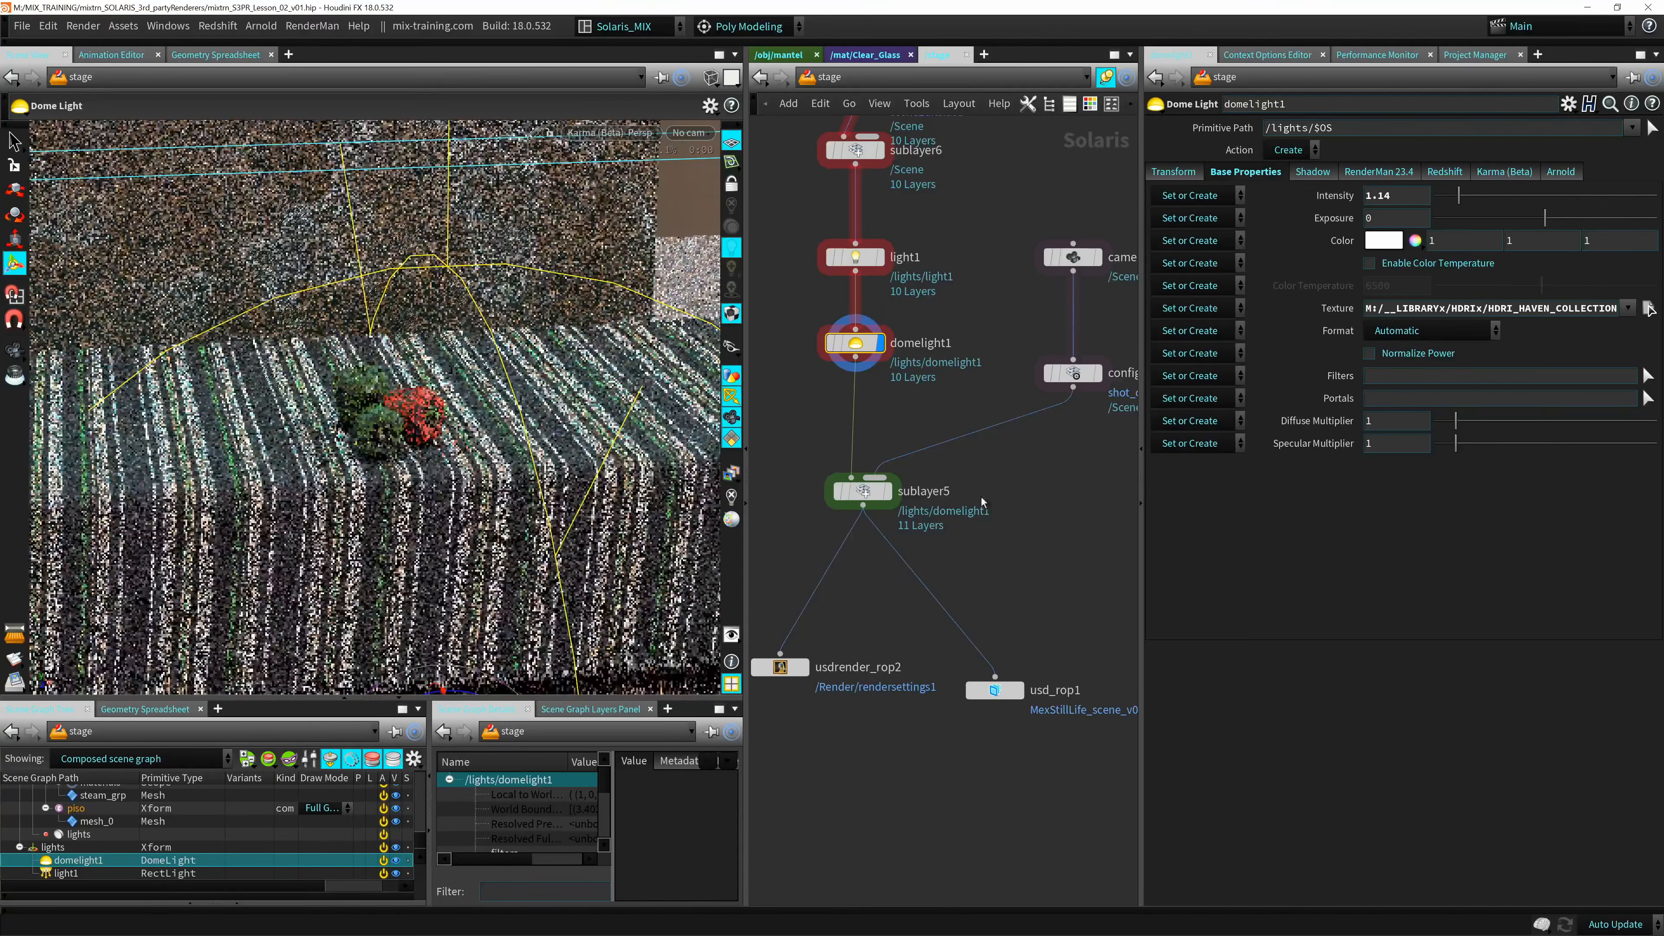
# Bypass the light1 node so only the dome light illuminates the scene.
pyautogui.click(854, 258)
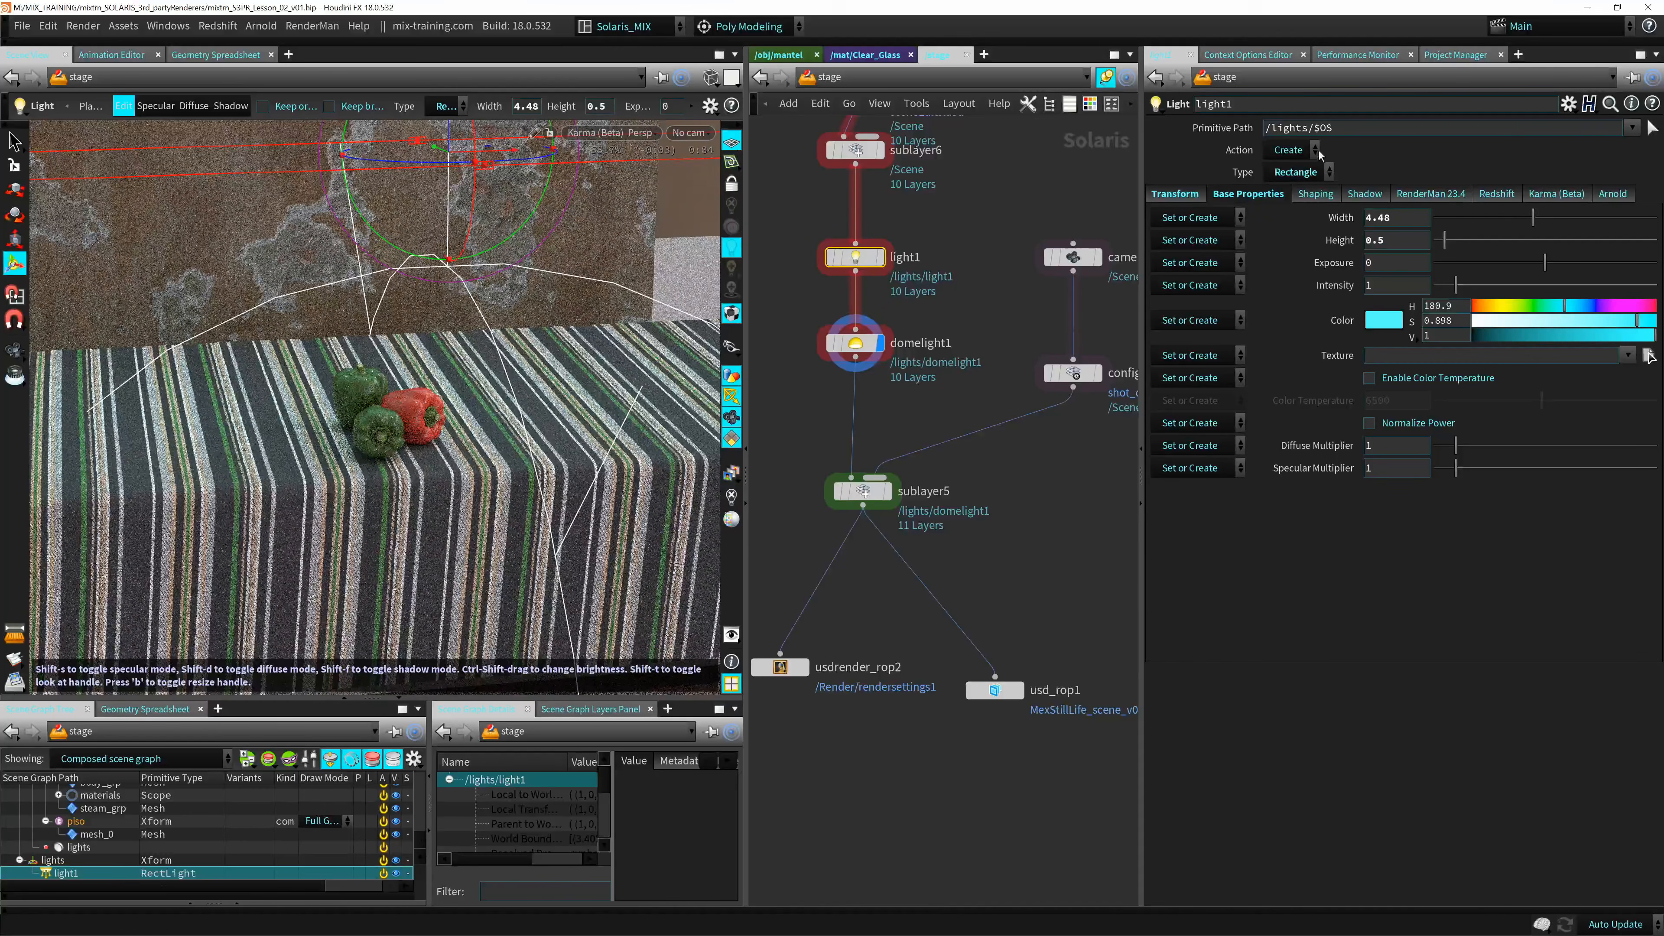
pyautogui.click(831, 257)
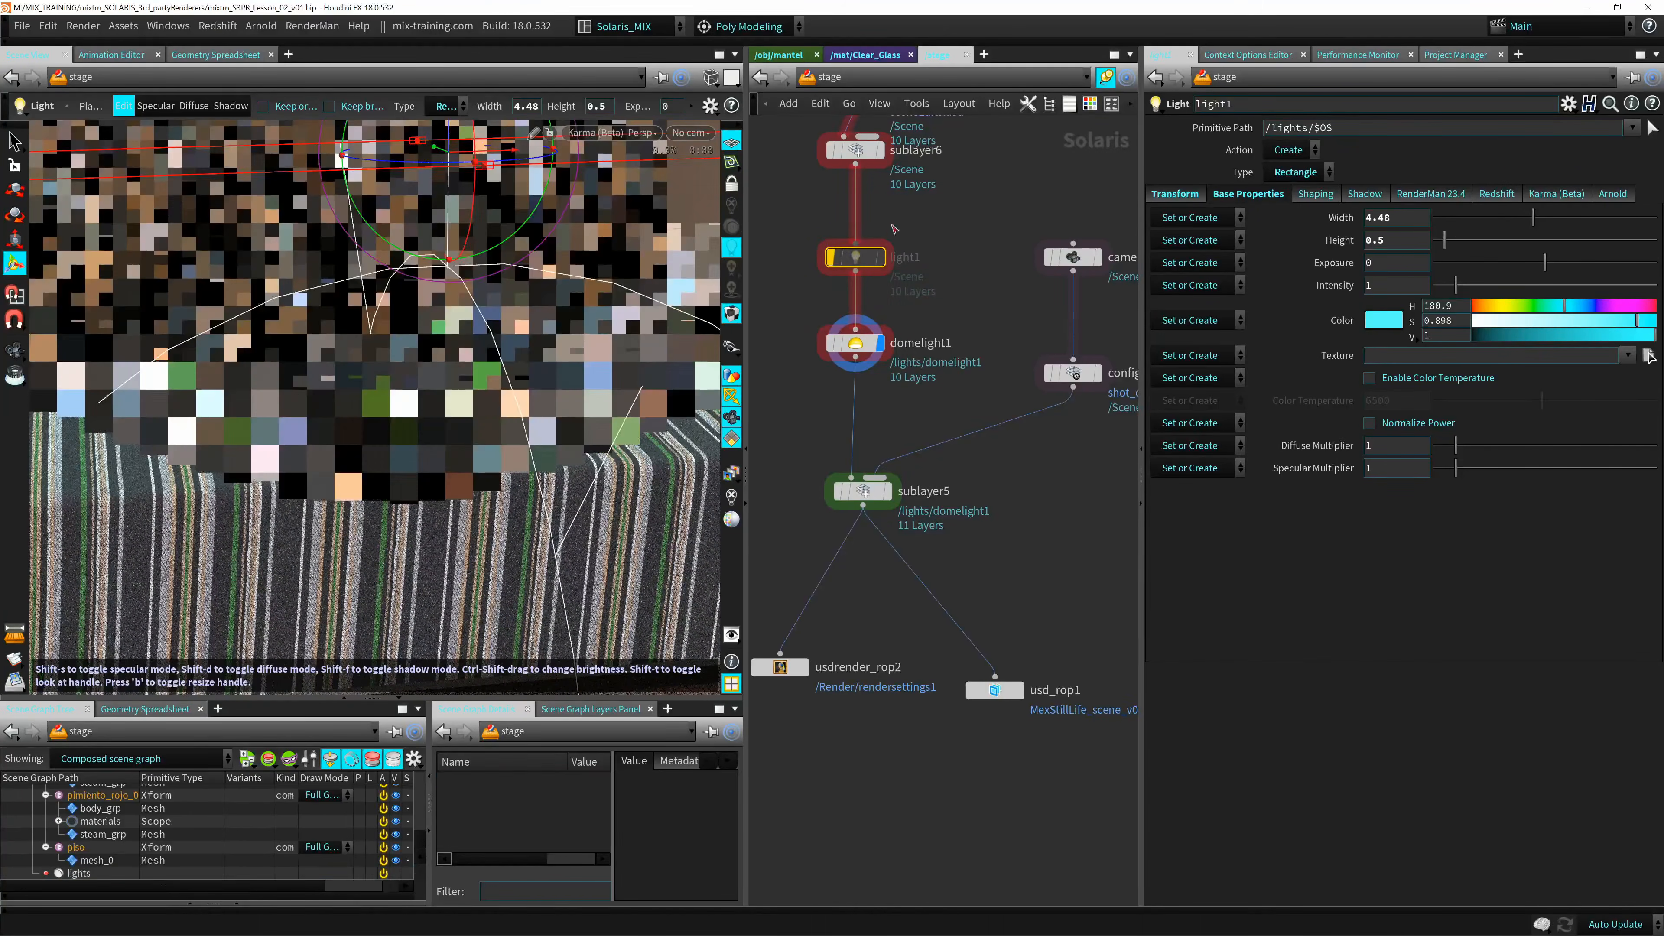
pyautogui.moveTo(853, 261)
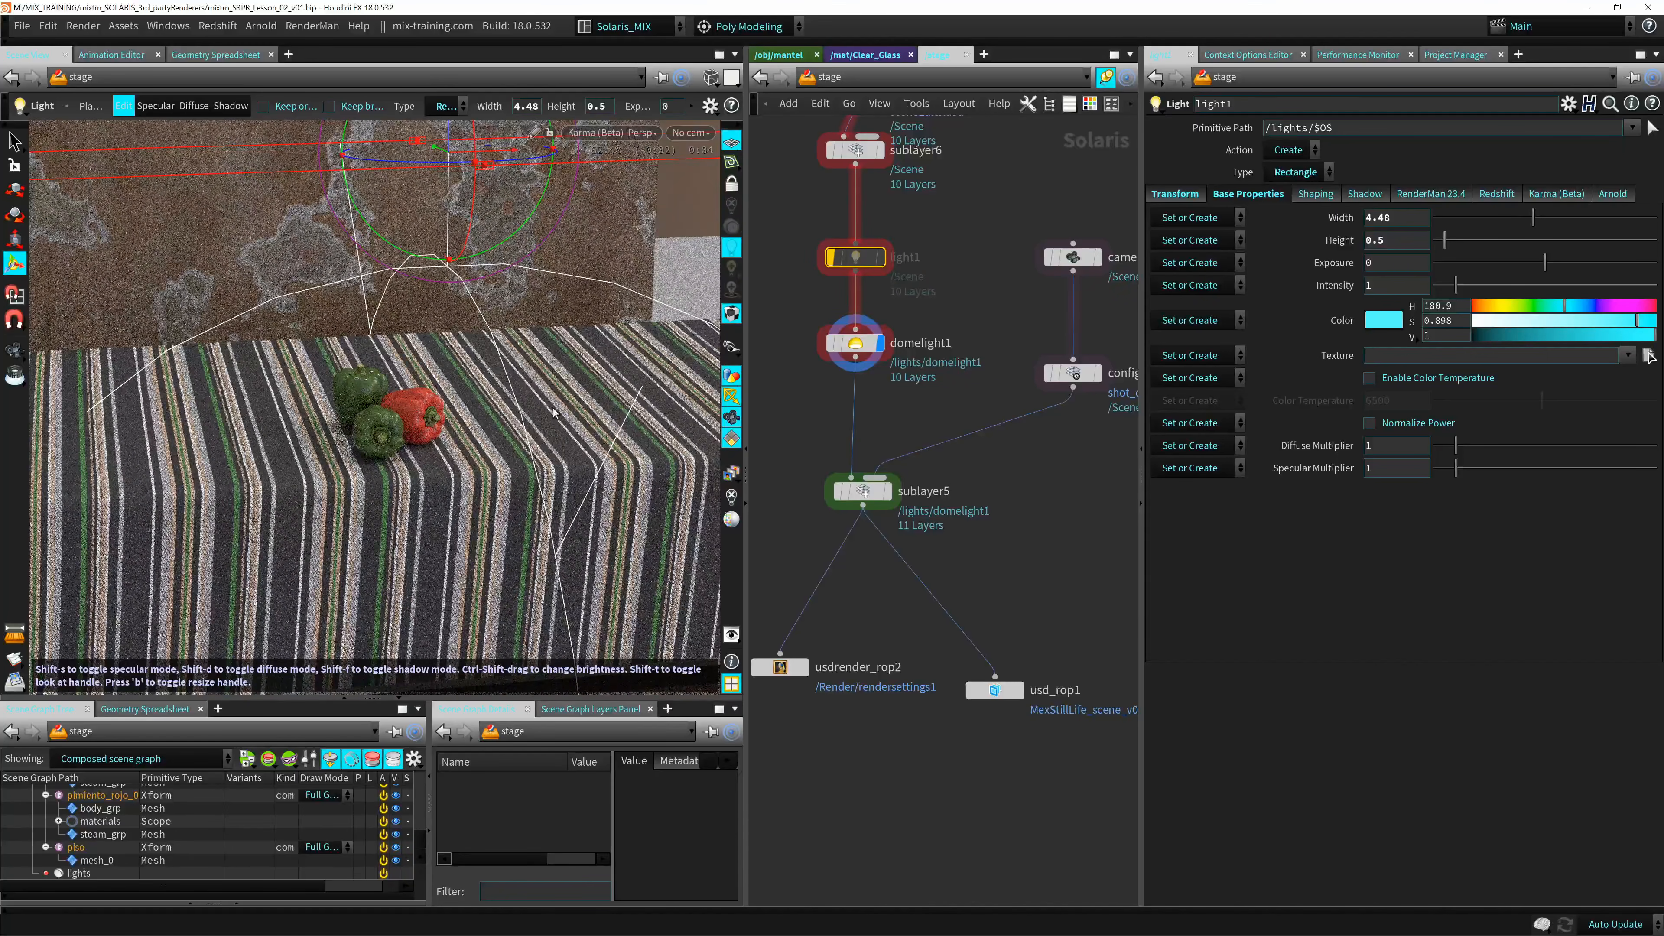
# Compare the dome-lit peppers up close in RenderMan 23.4, Arnold and Redshift, and return the viewport to Karma (Beta).
pyautogui.scroll(5, 442, 474)
pyautogui.moveTo(442, 474)
pyautogui.keyDown('alt'); pyautogui.mouseDown(button='middle')
pyautogui.moveTo(506, 419)
pyautogui.moveTo(433, 473)
pyautogui.mouseUp(button='middle'); pyautogui.keyUp('alt')
pyautogui.scroll(5, 505, 420)
pyautogui.scroll(-2, 493, 397)
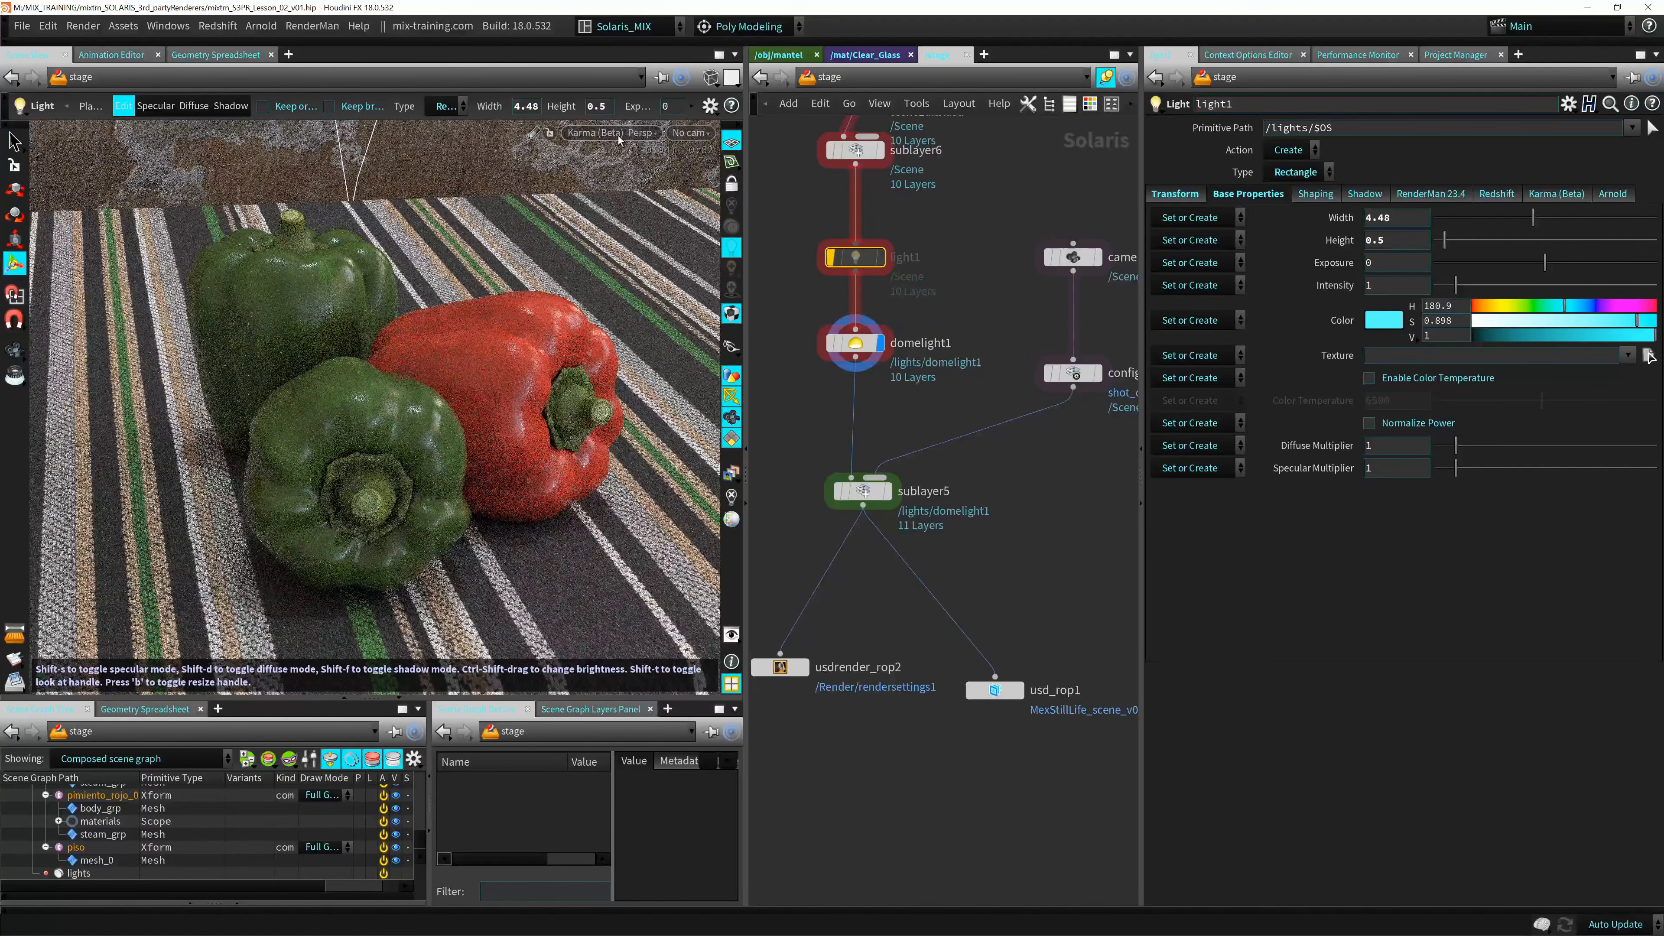
pyautogui.click(632, 133)
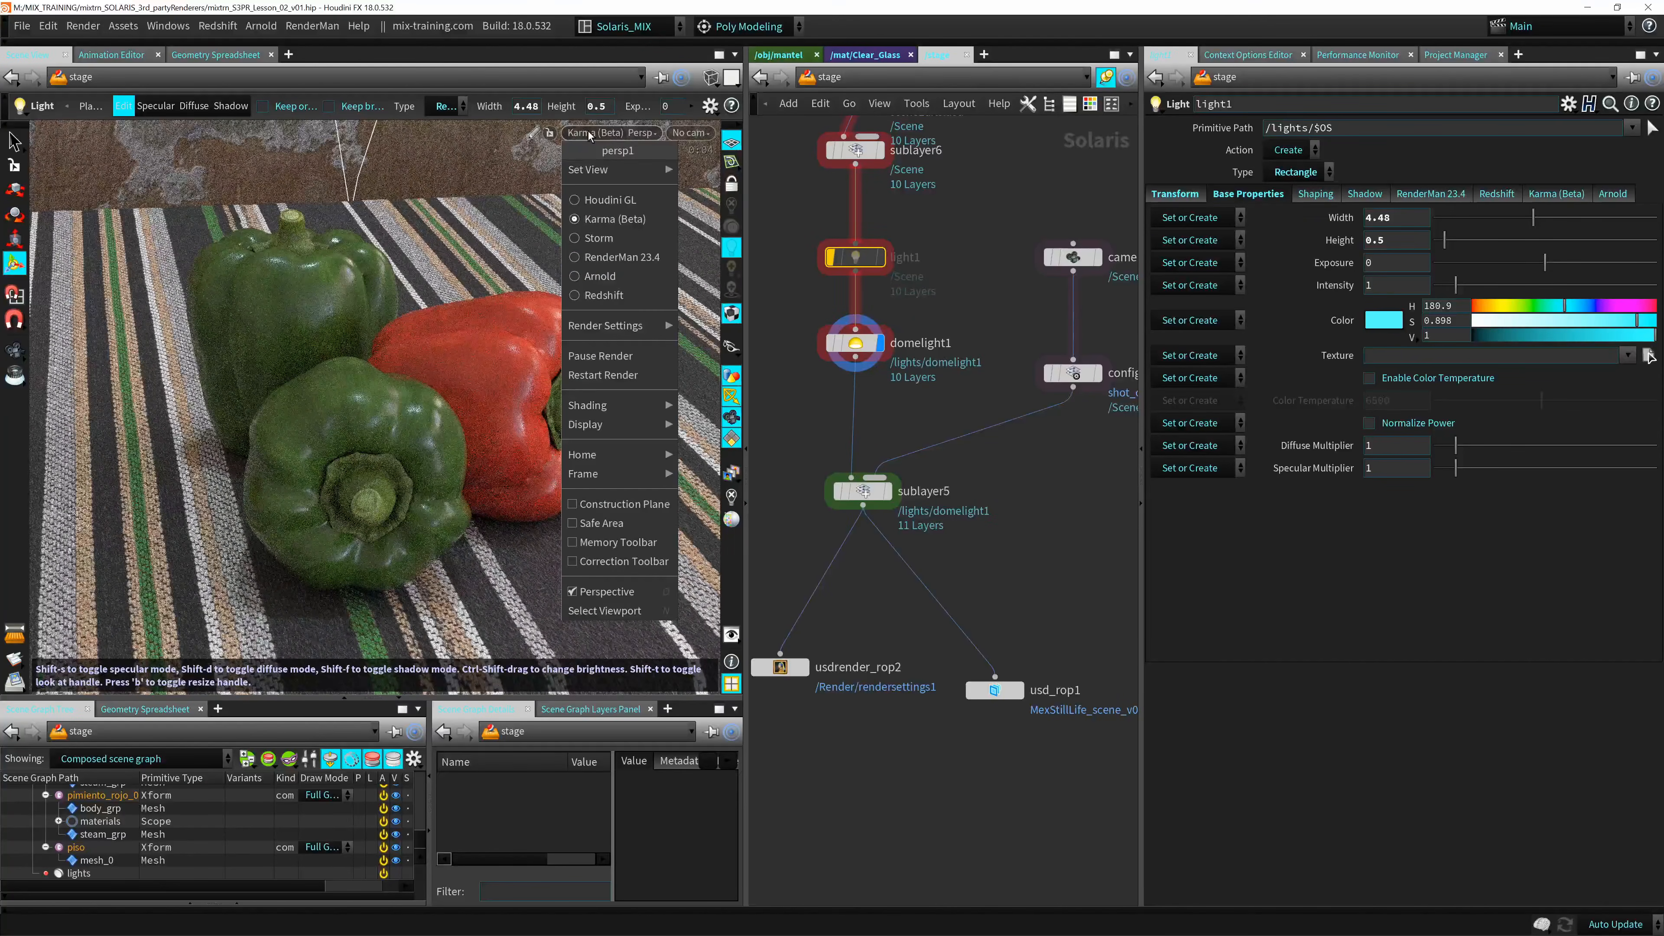
pyautogui.click(622, 257)
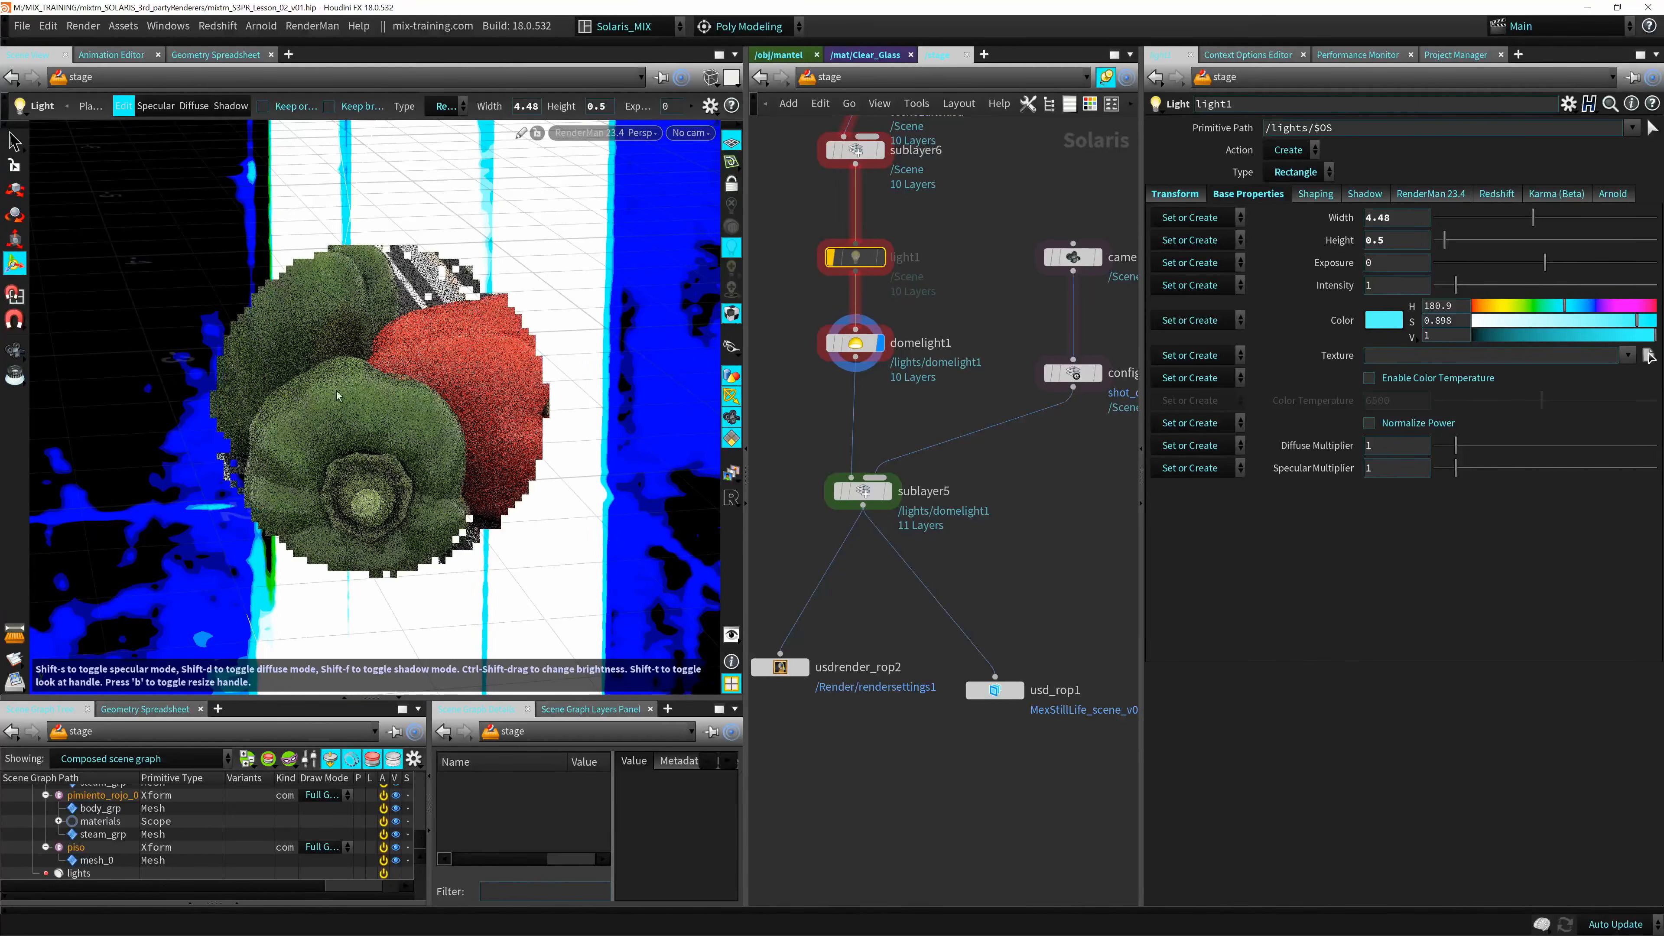
pyautogui.click(632, 134)
pyautogui.click(589, 276)
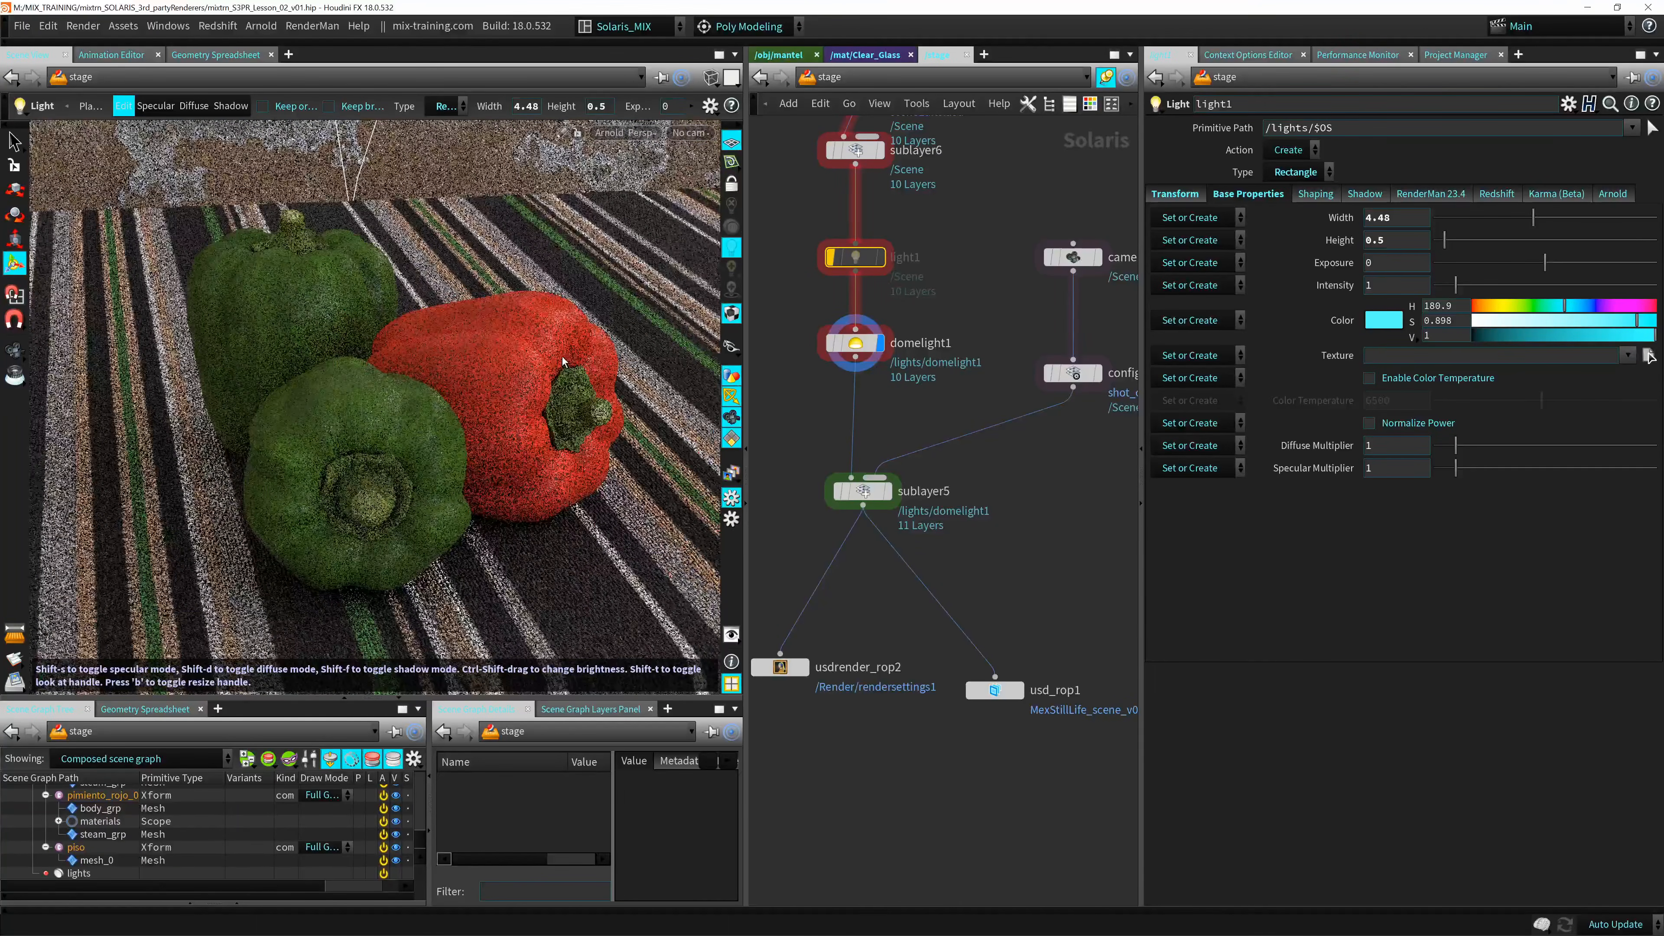
pyautogui.click(625, 133)
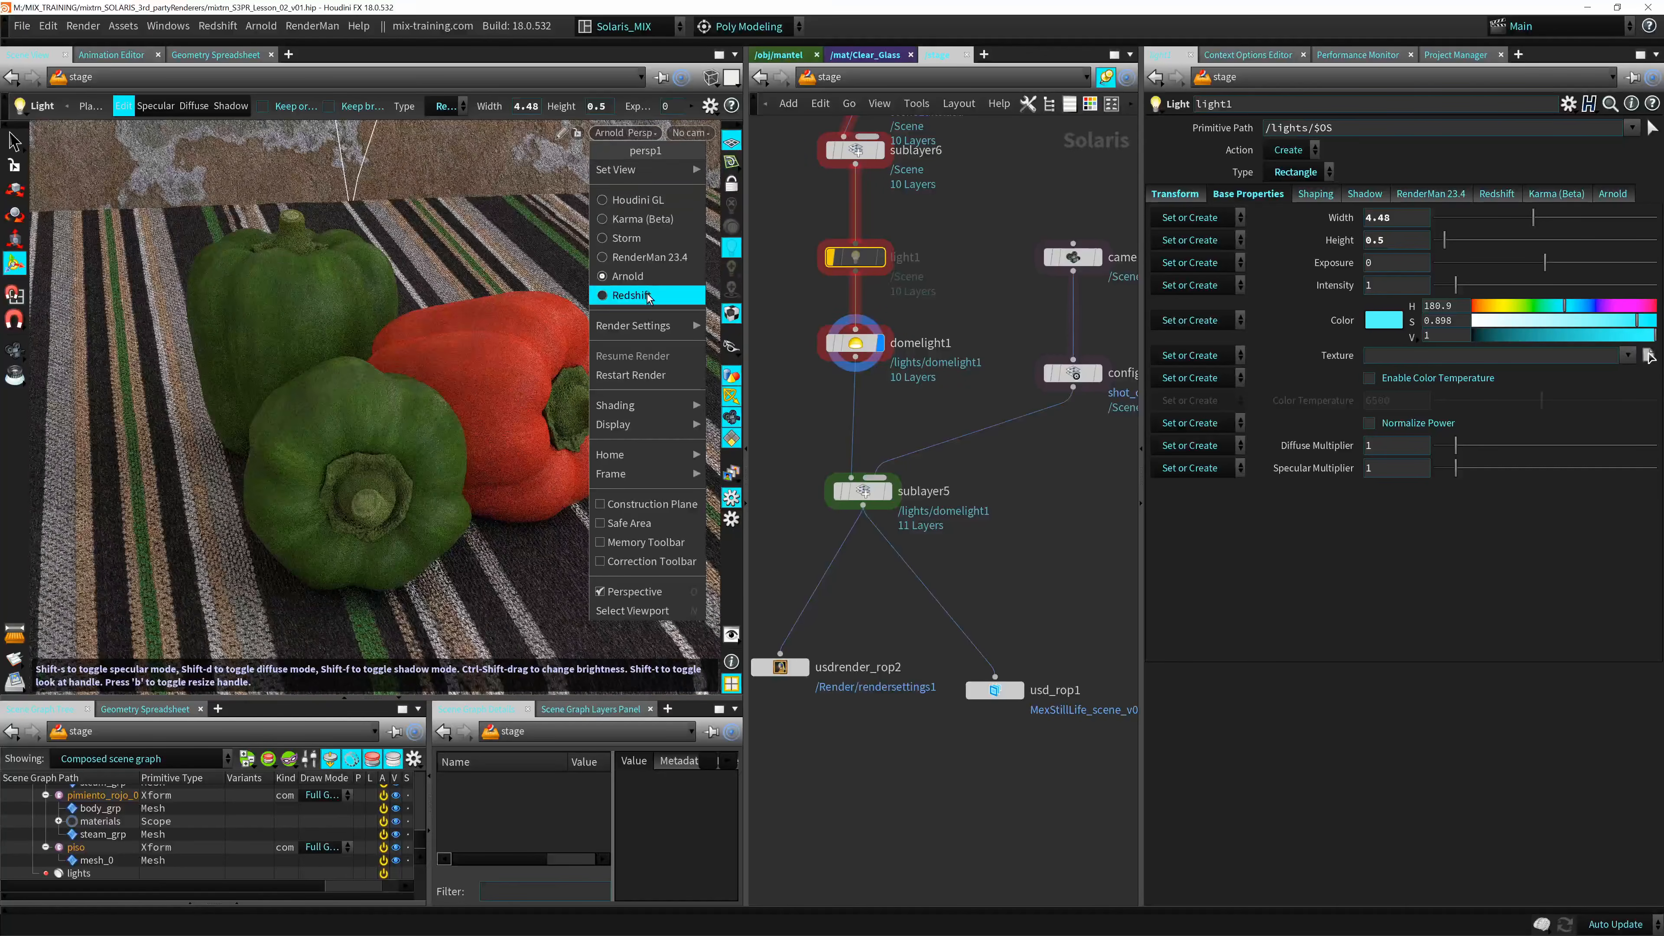
pyautogui.click(630, 295)
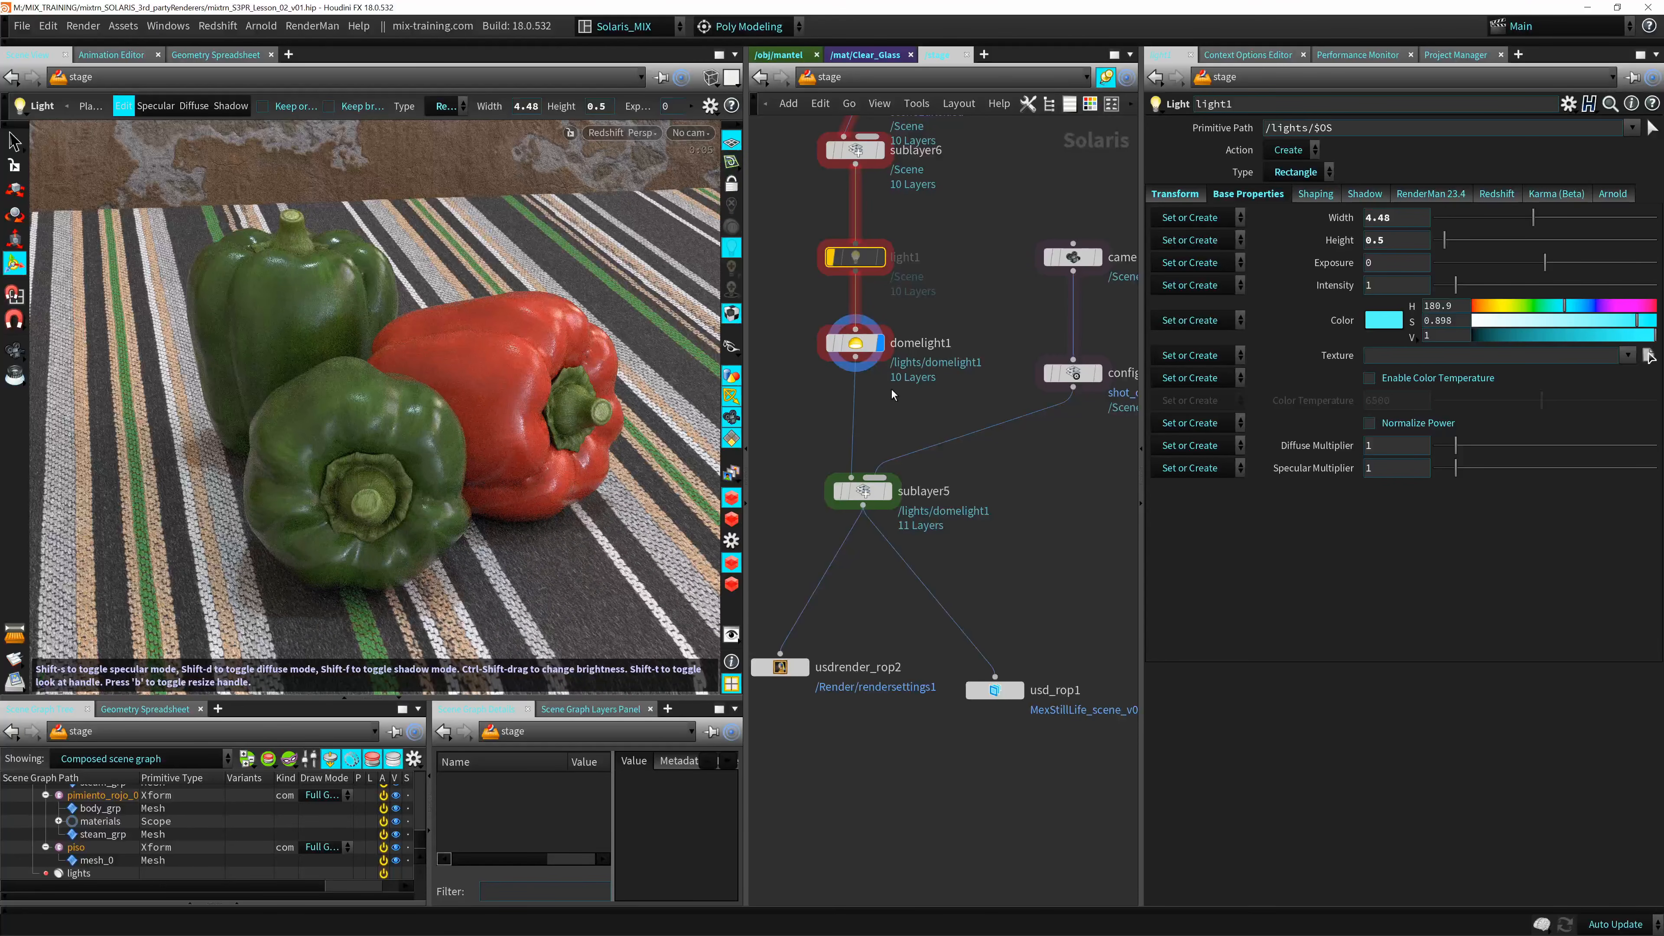
pyautogui.moveTo(908, 384); pyautogui.dragTo(933, 394, button='middle')
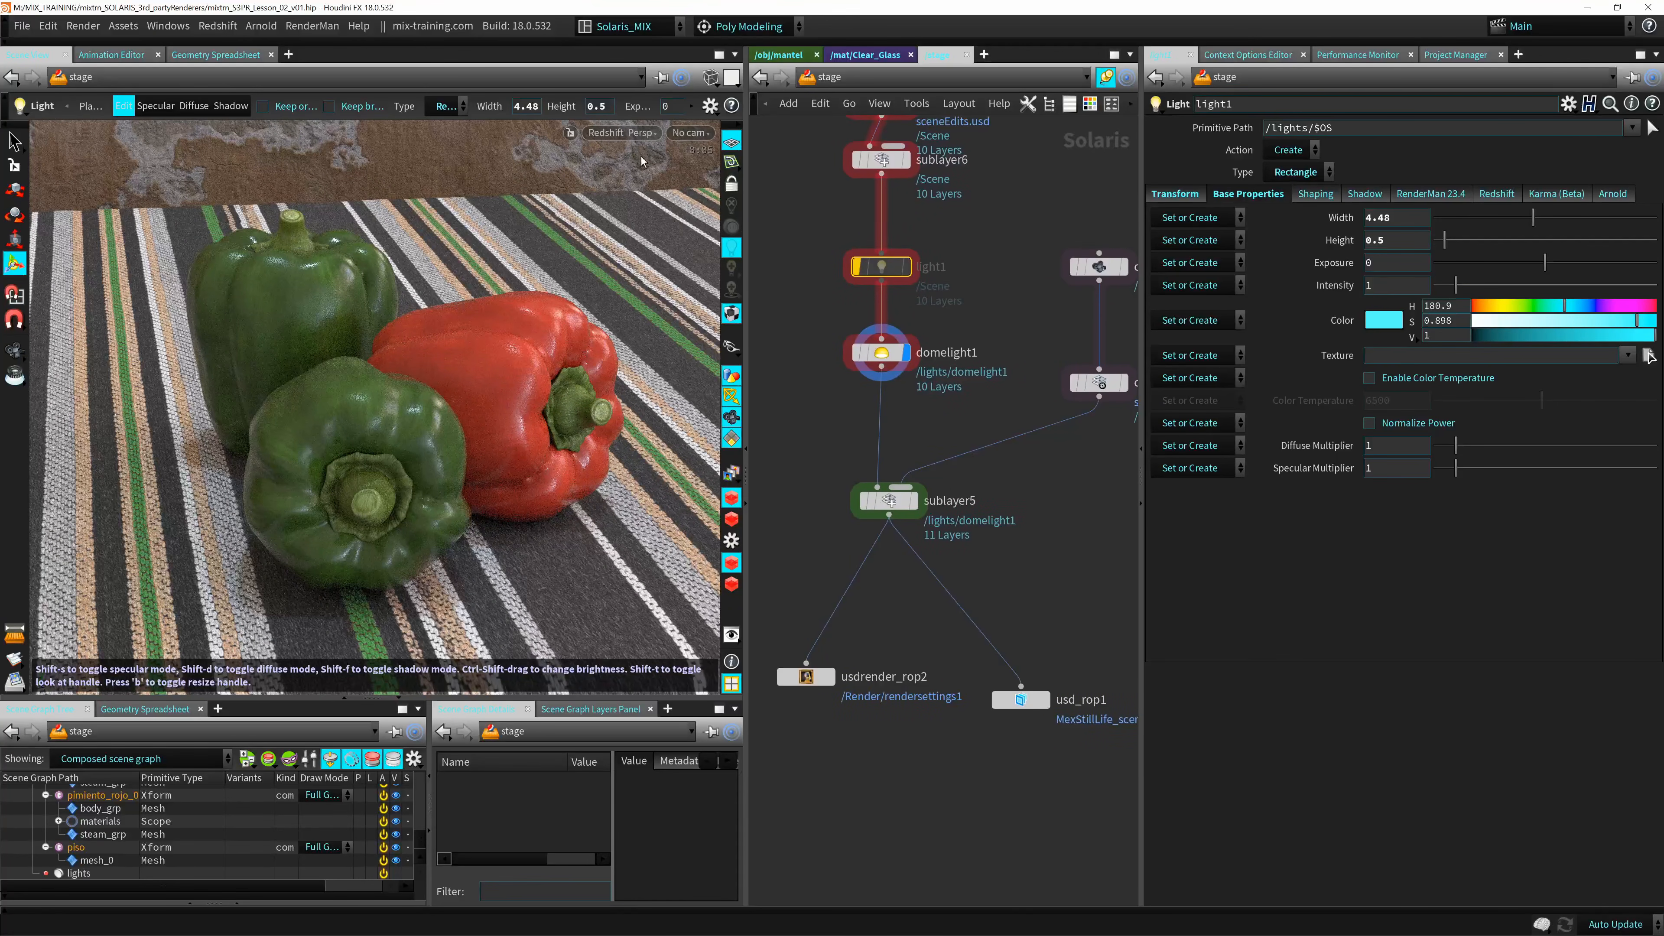
pyautogui.click(619, 134)
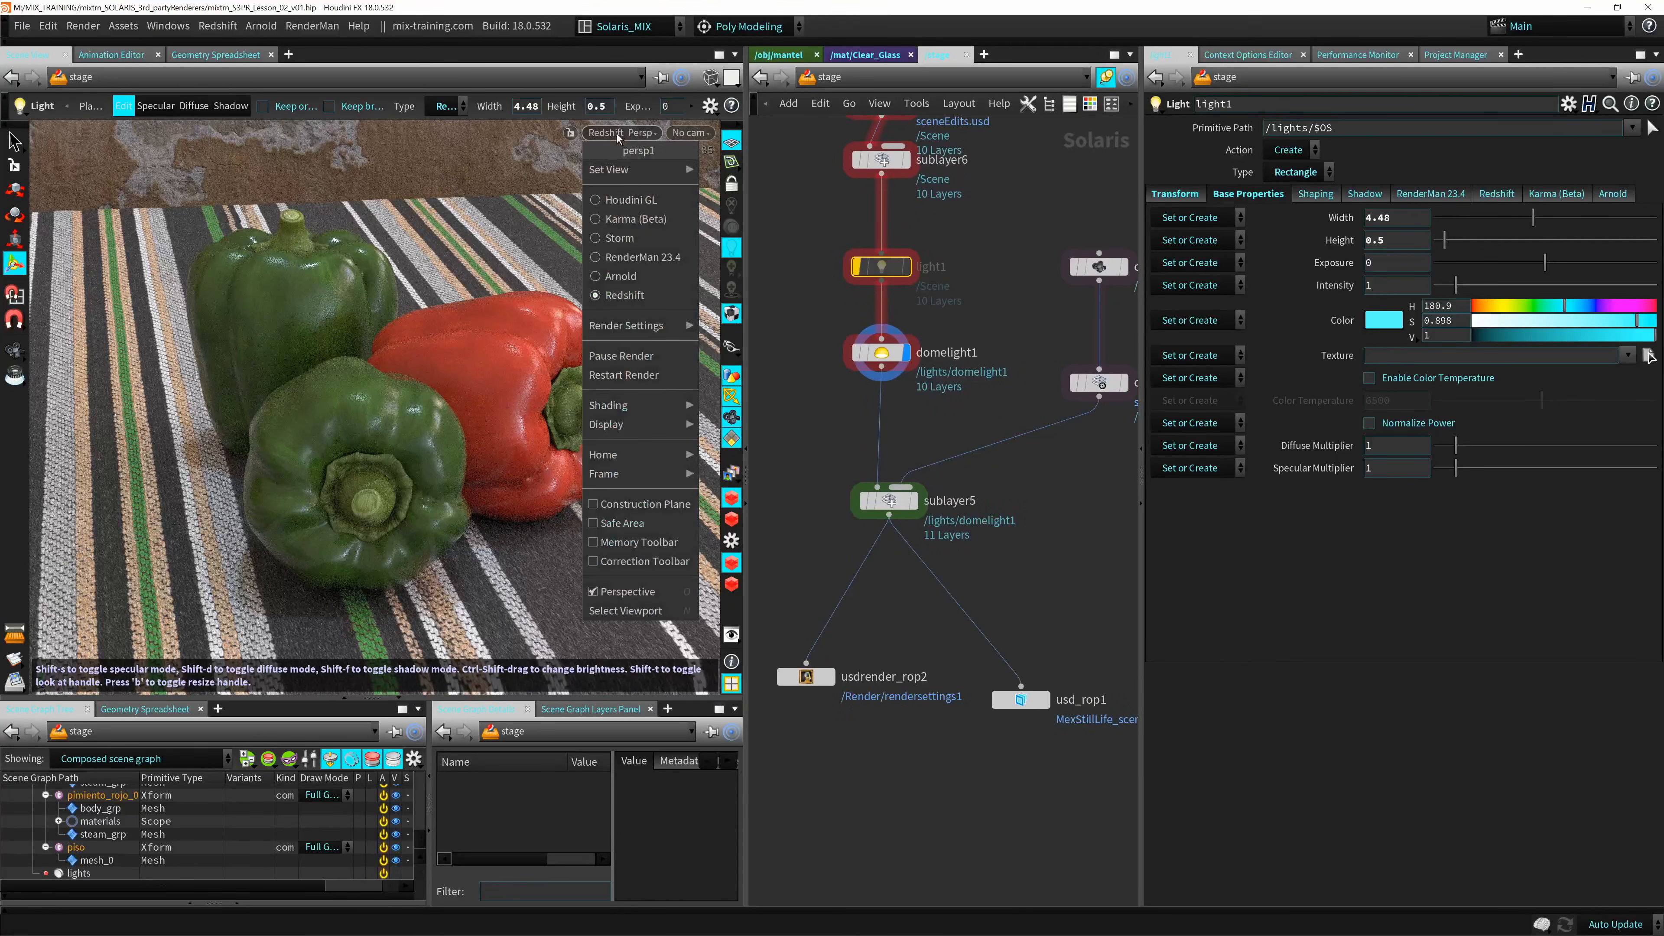
pyautogui.click(627, 229)
# Select domelight1 and examine its Shadow, RenderMan, Redshift, Karma and Arnold properties.
pyautogui.click(879, 355)
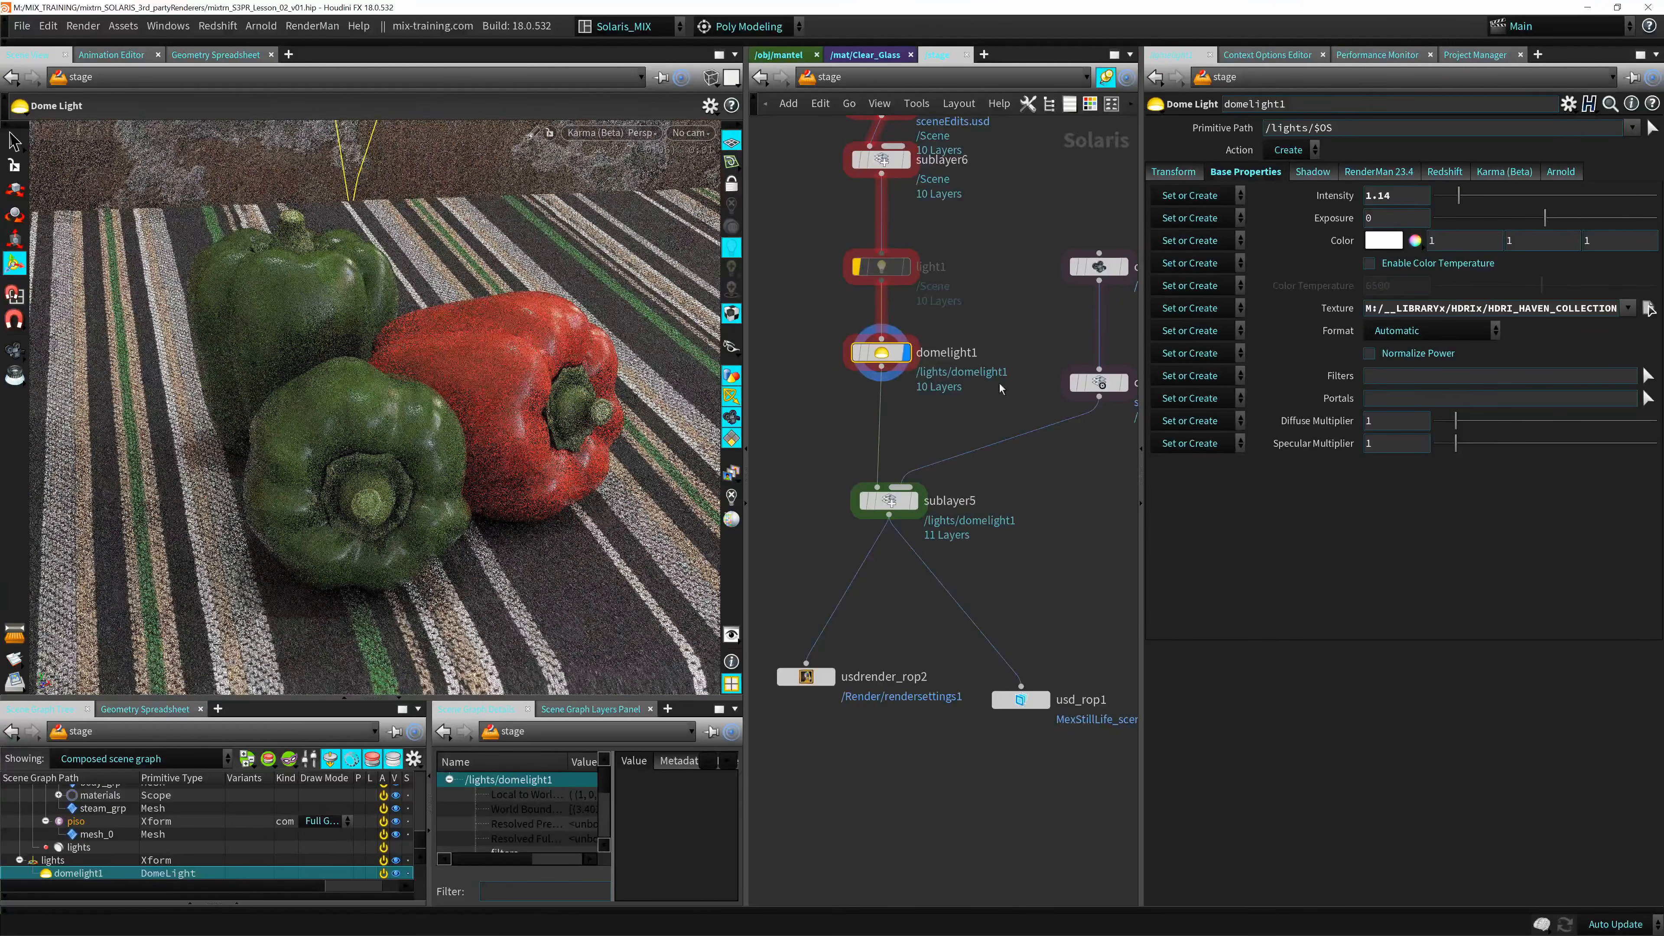
pyautogui.moveTo(992, 370); pyautogui.dragTo(953, 371, button='middle')
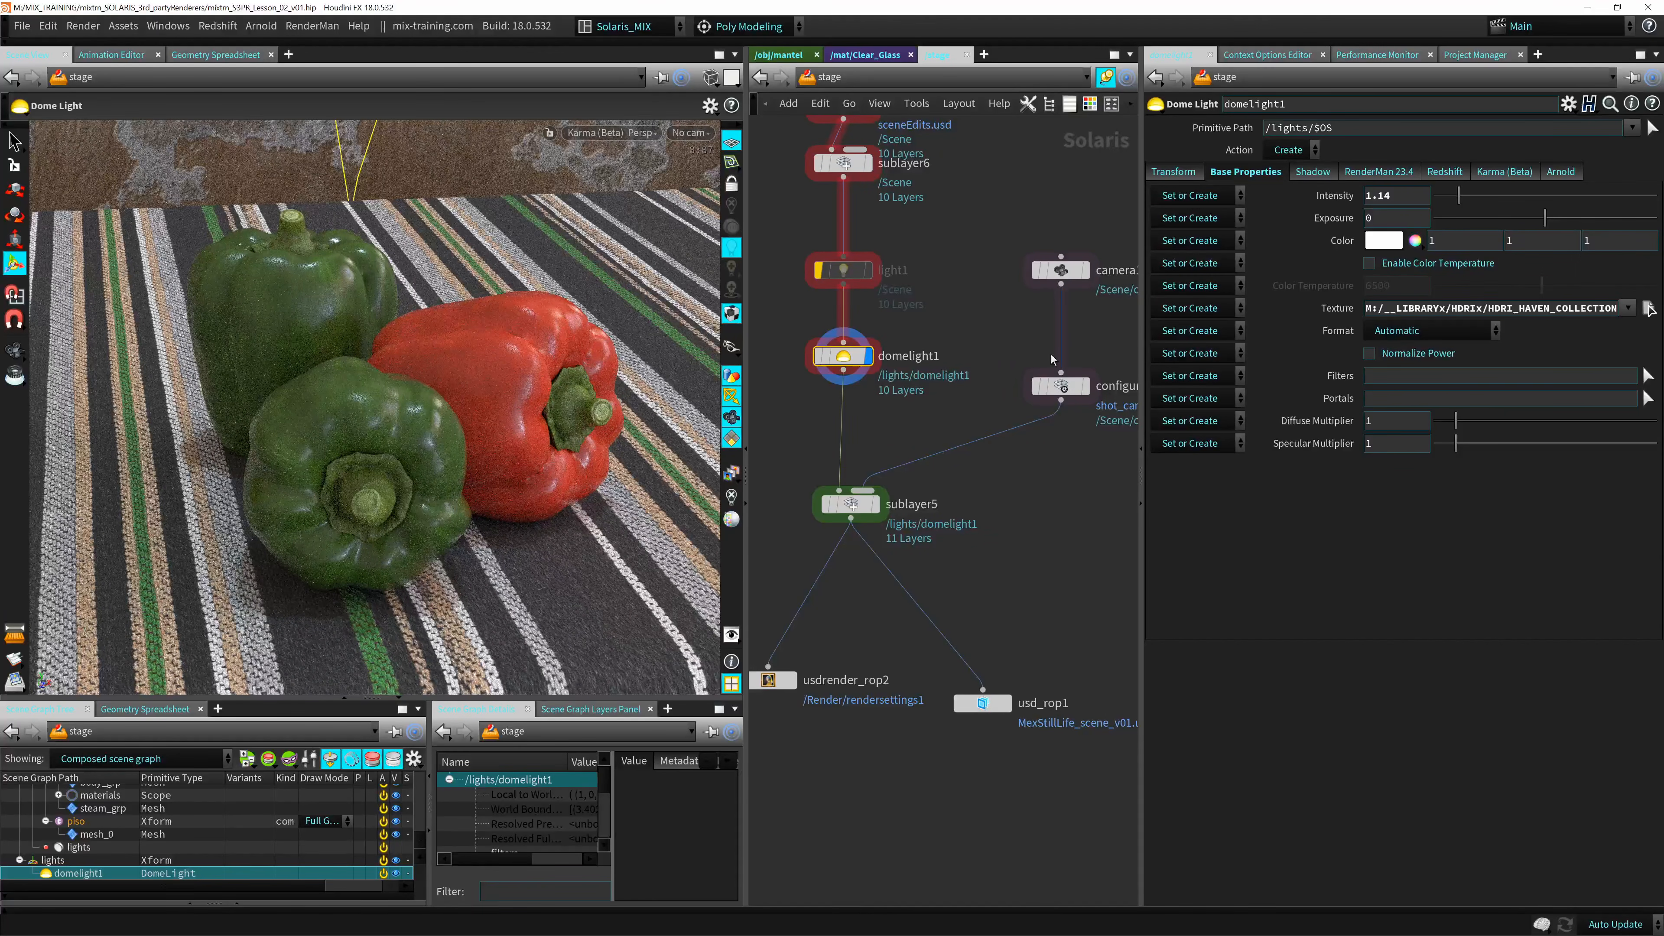
pyautogui.click(1315, 173)
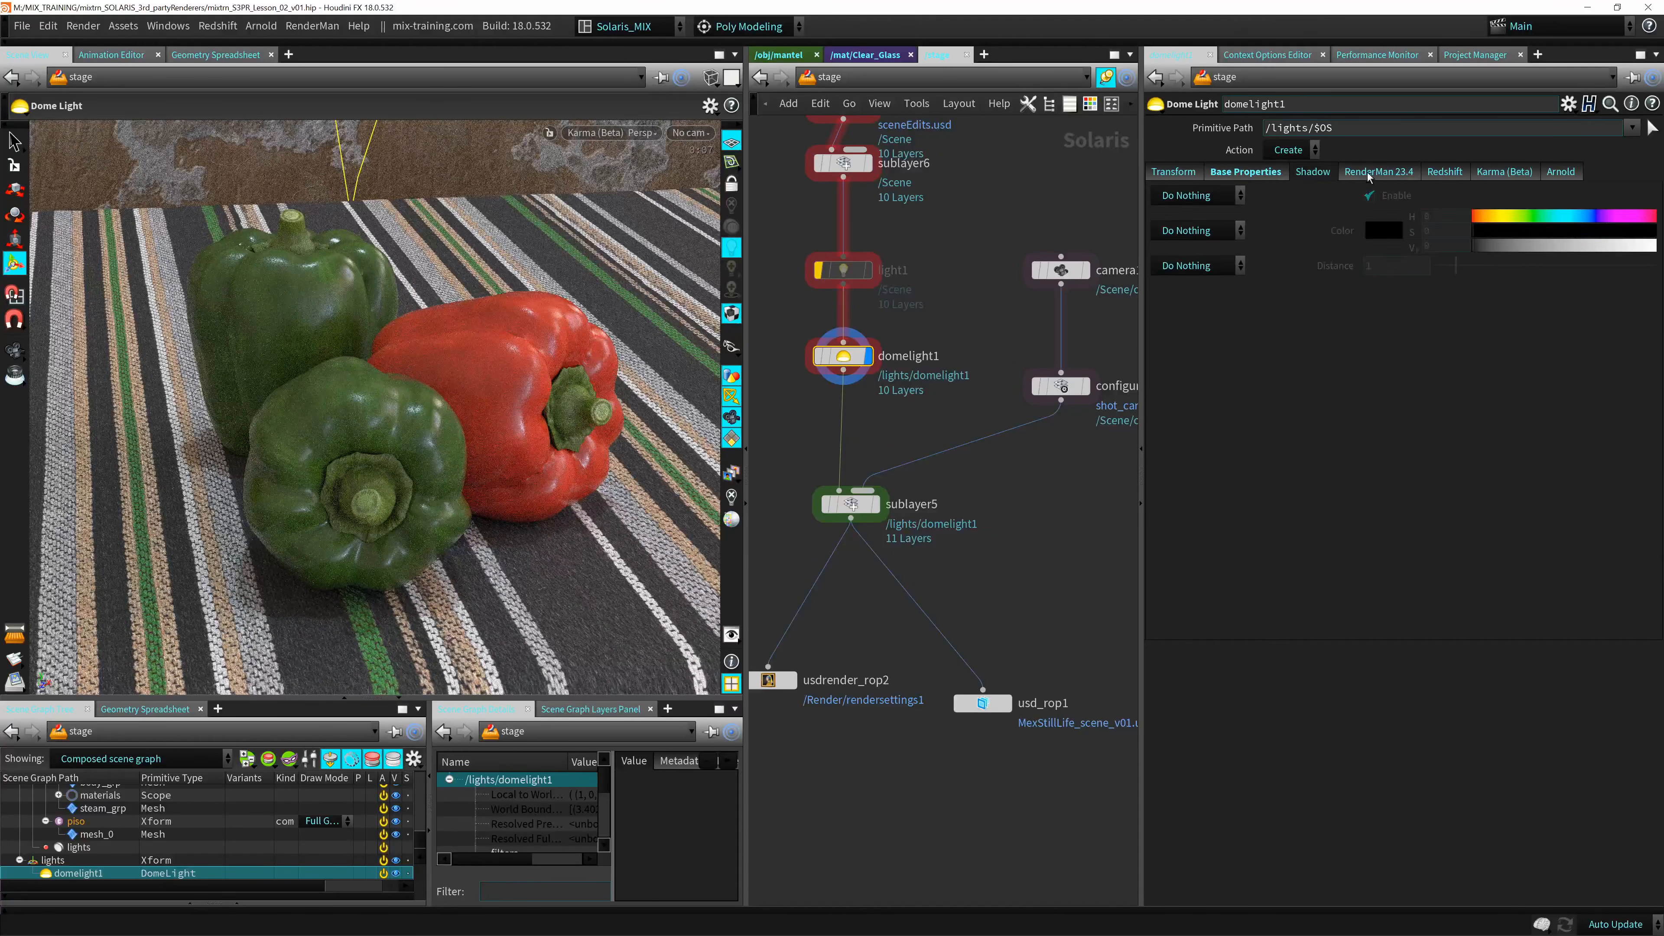
pyautogui.click(1370, 171)
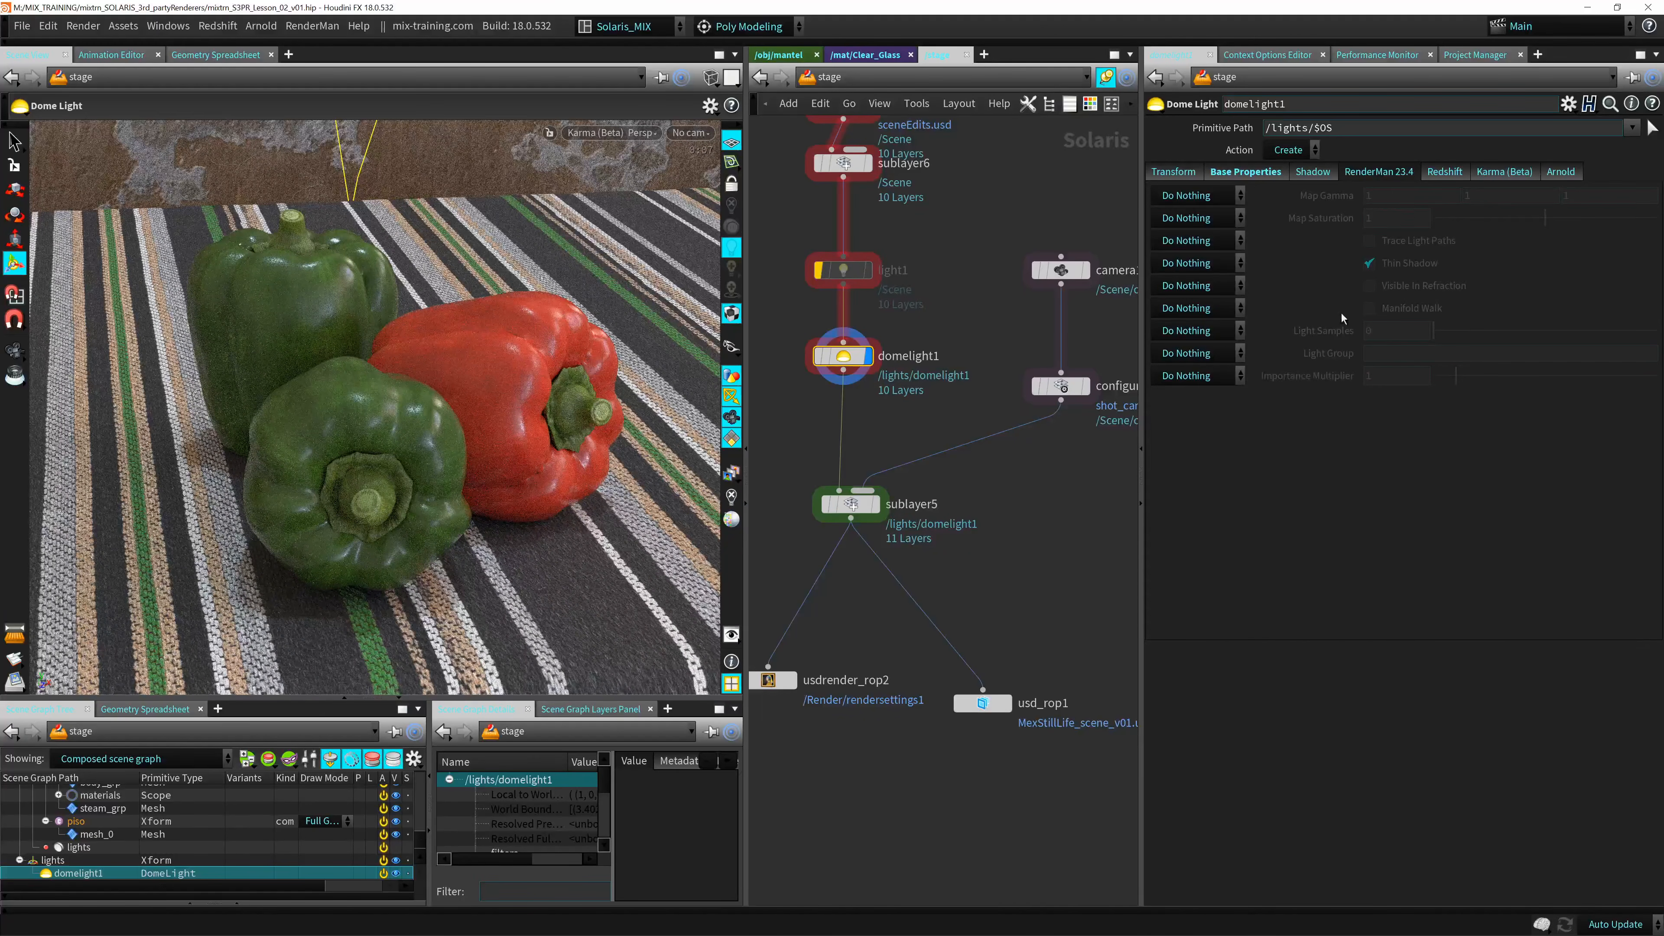
pyautogui.click(1436, 173)
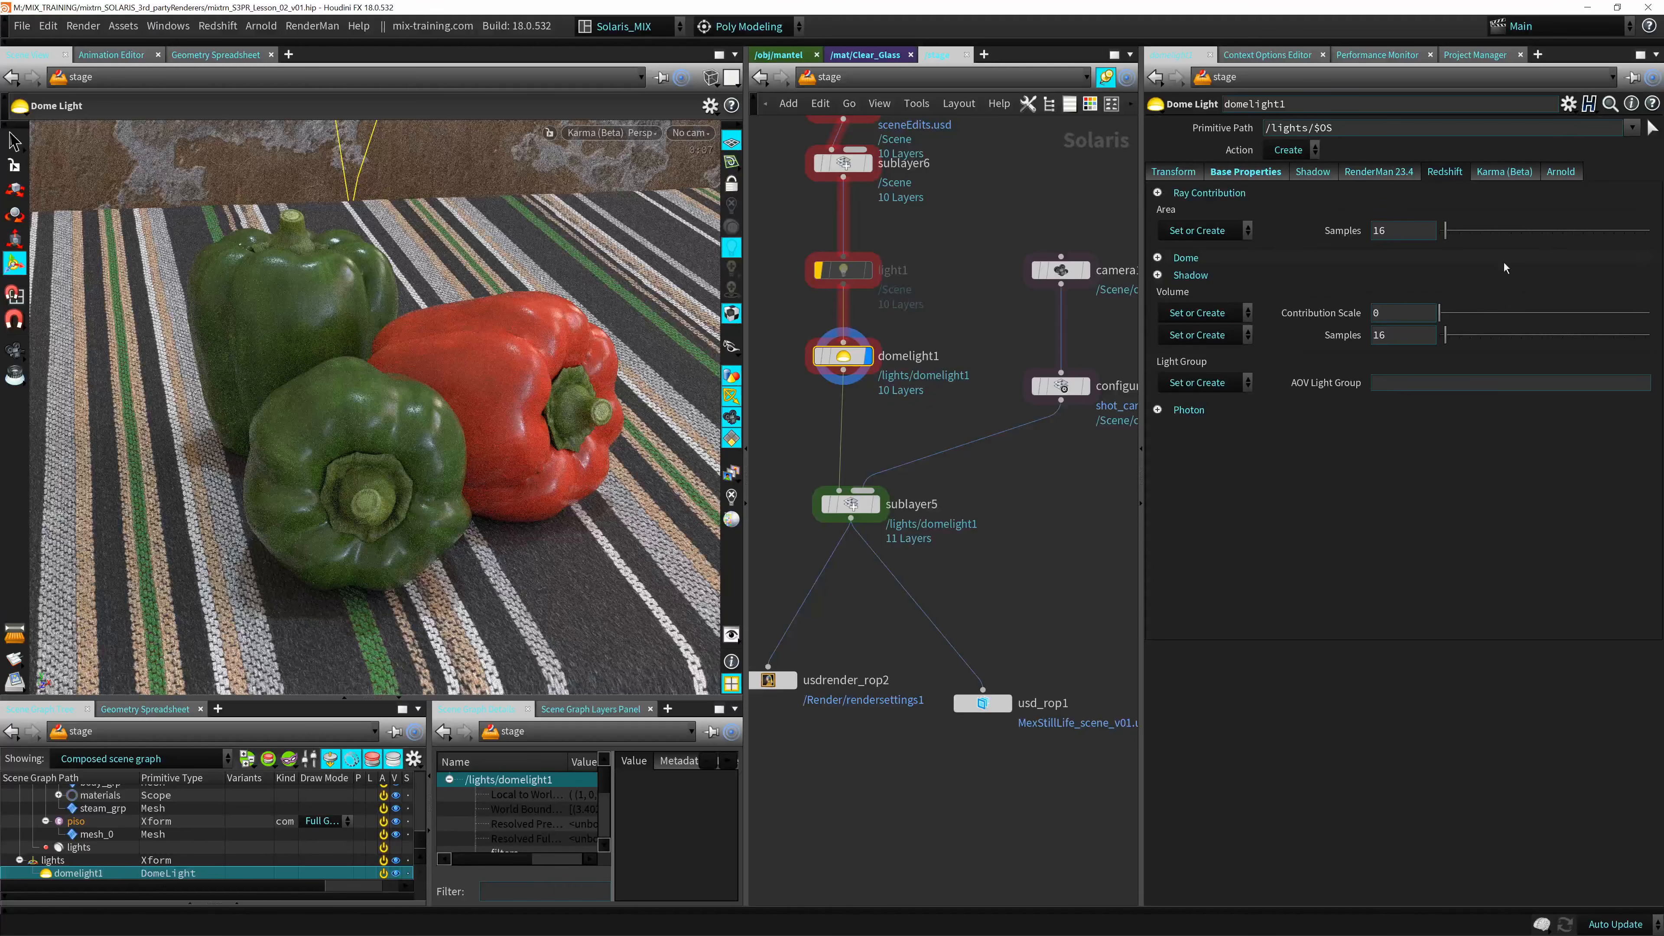
pyautogui.click(1482, 176)
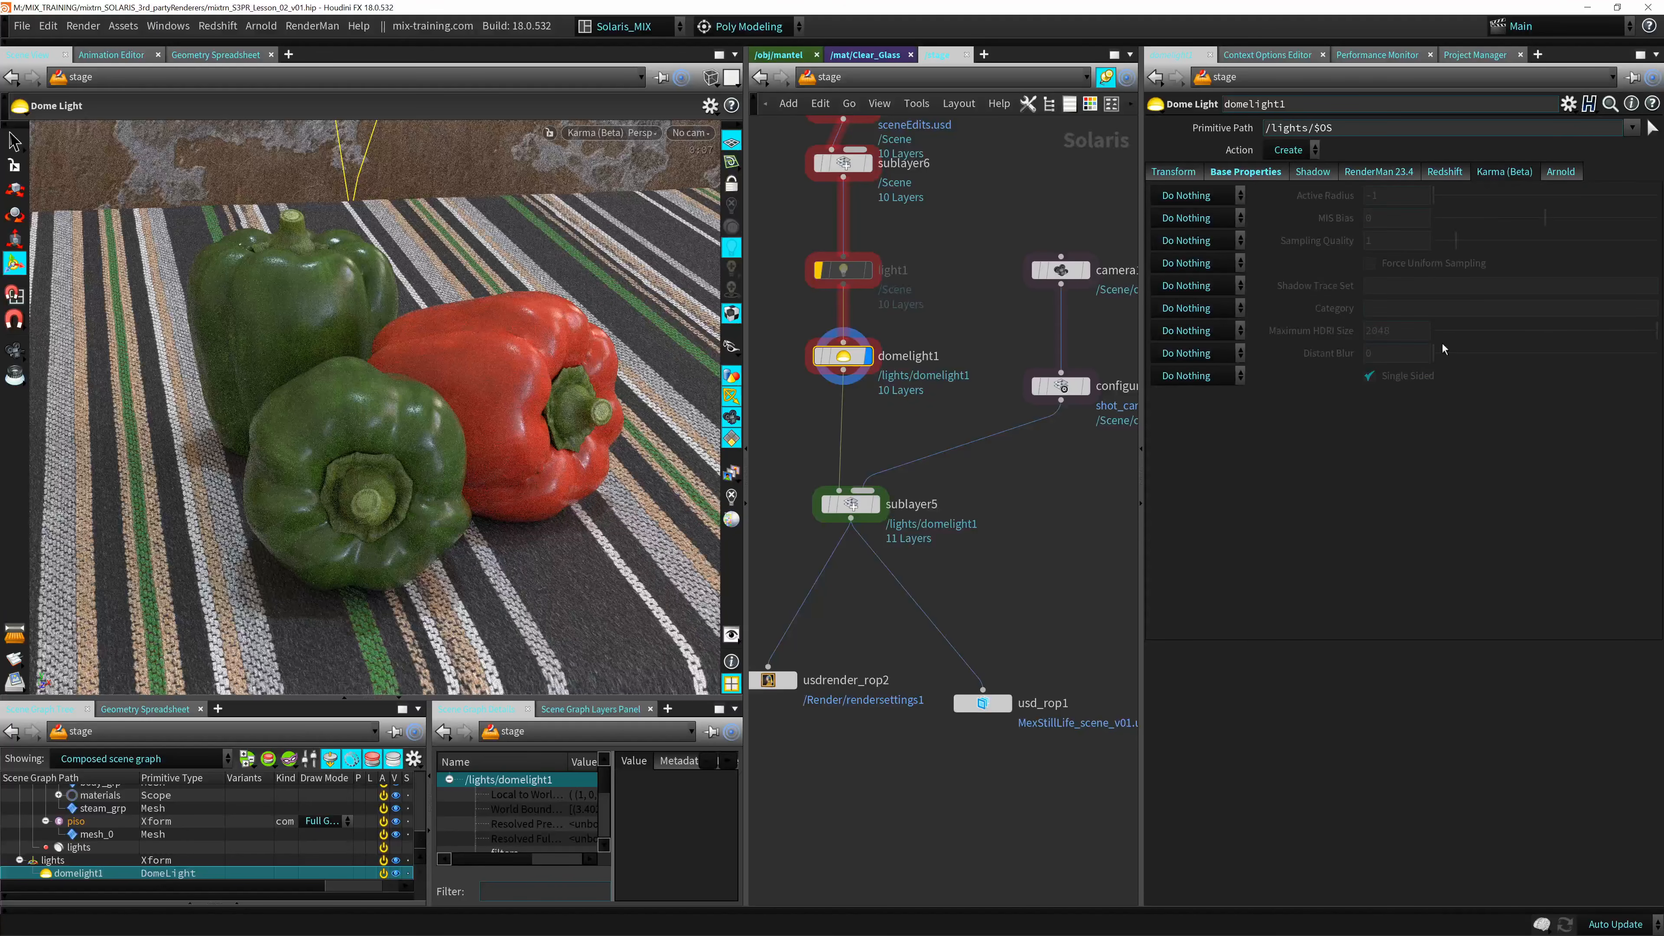
pyautogui.click(1560, 172)
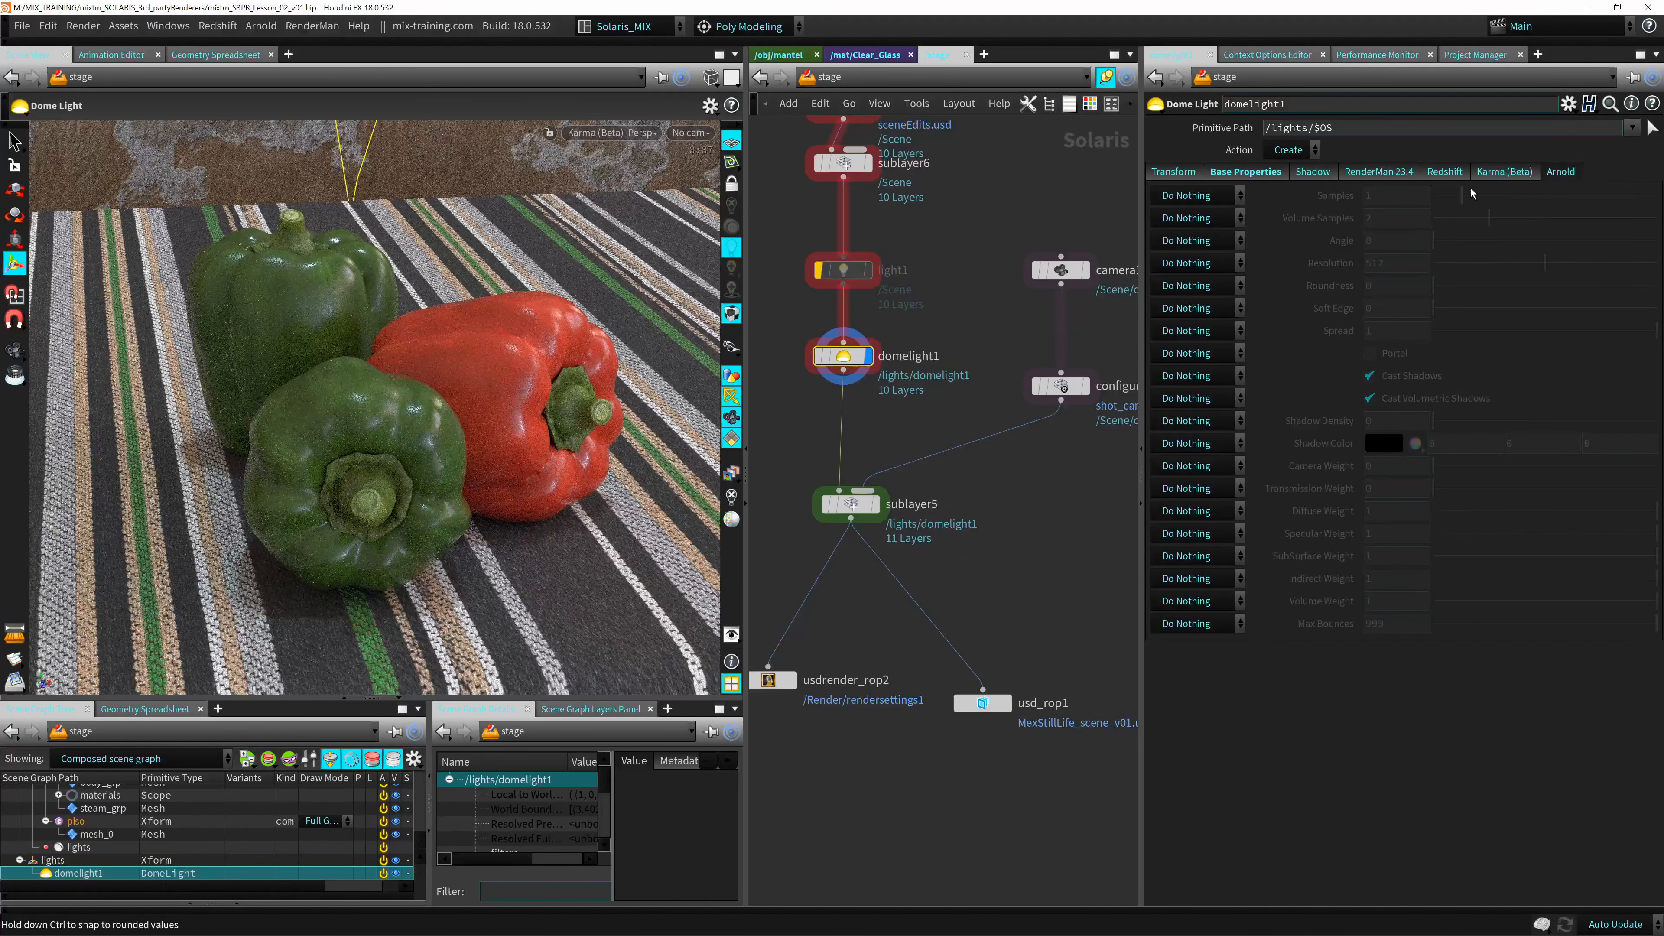
# Re-enable the light1 node and bypass domelight1 so only the rectangle light illuminates the scene.
pyautogui.click(838, 269)
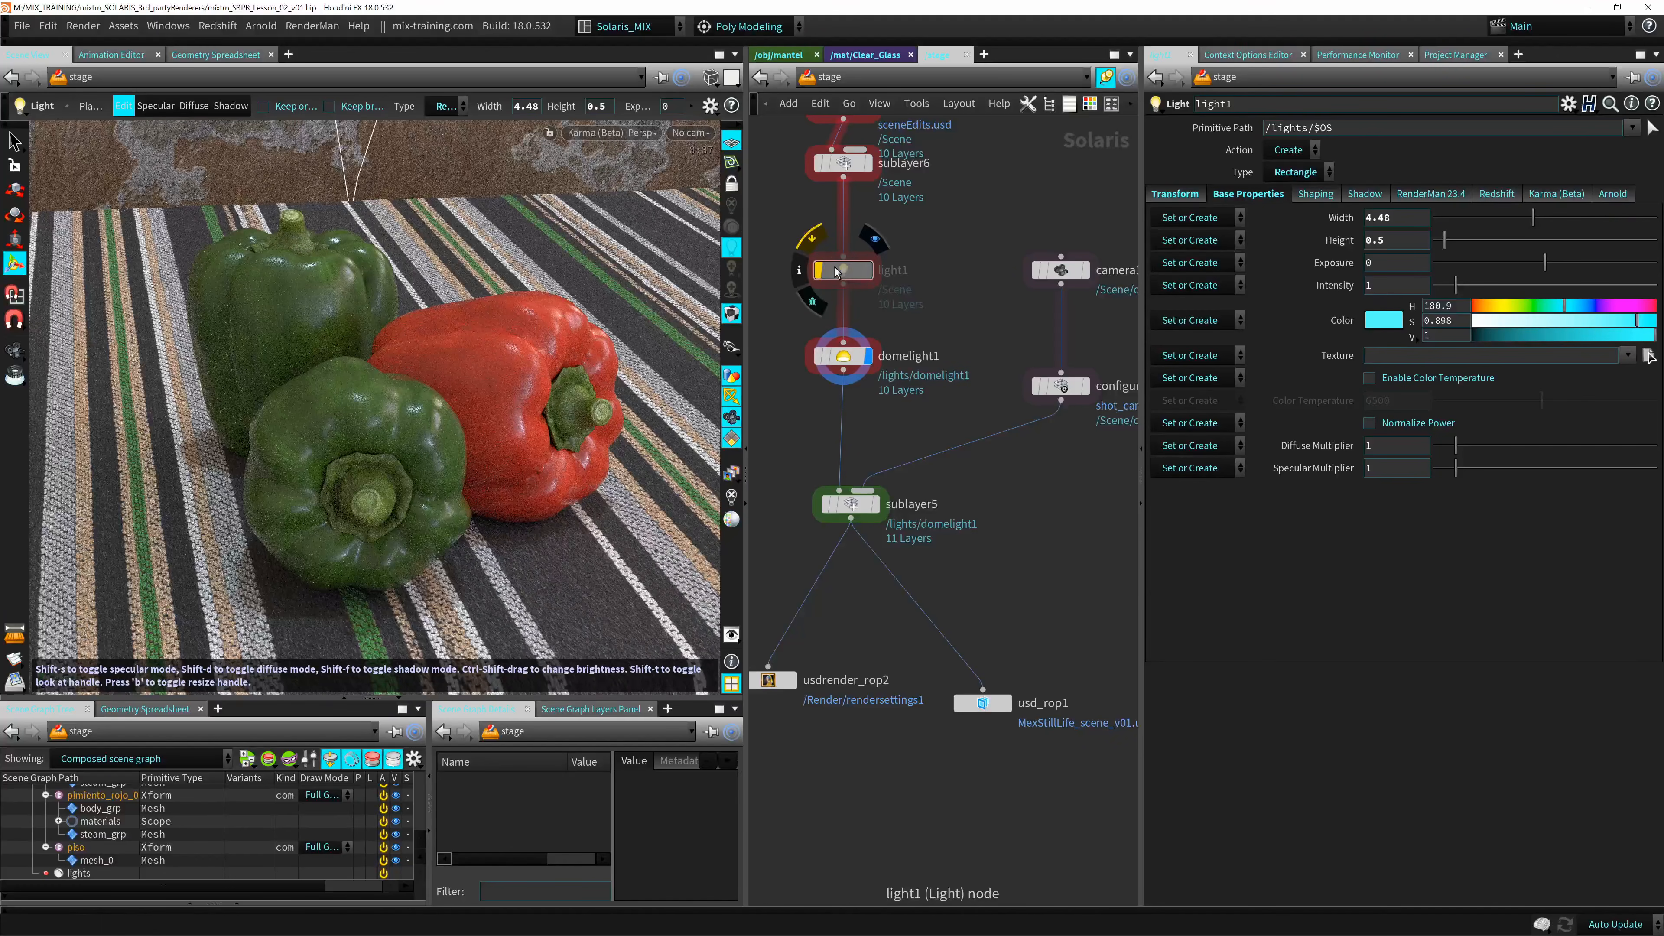
pyautogui.click(818, 270)
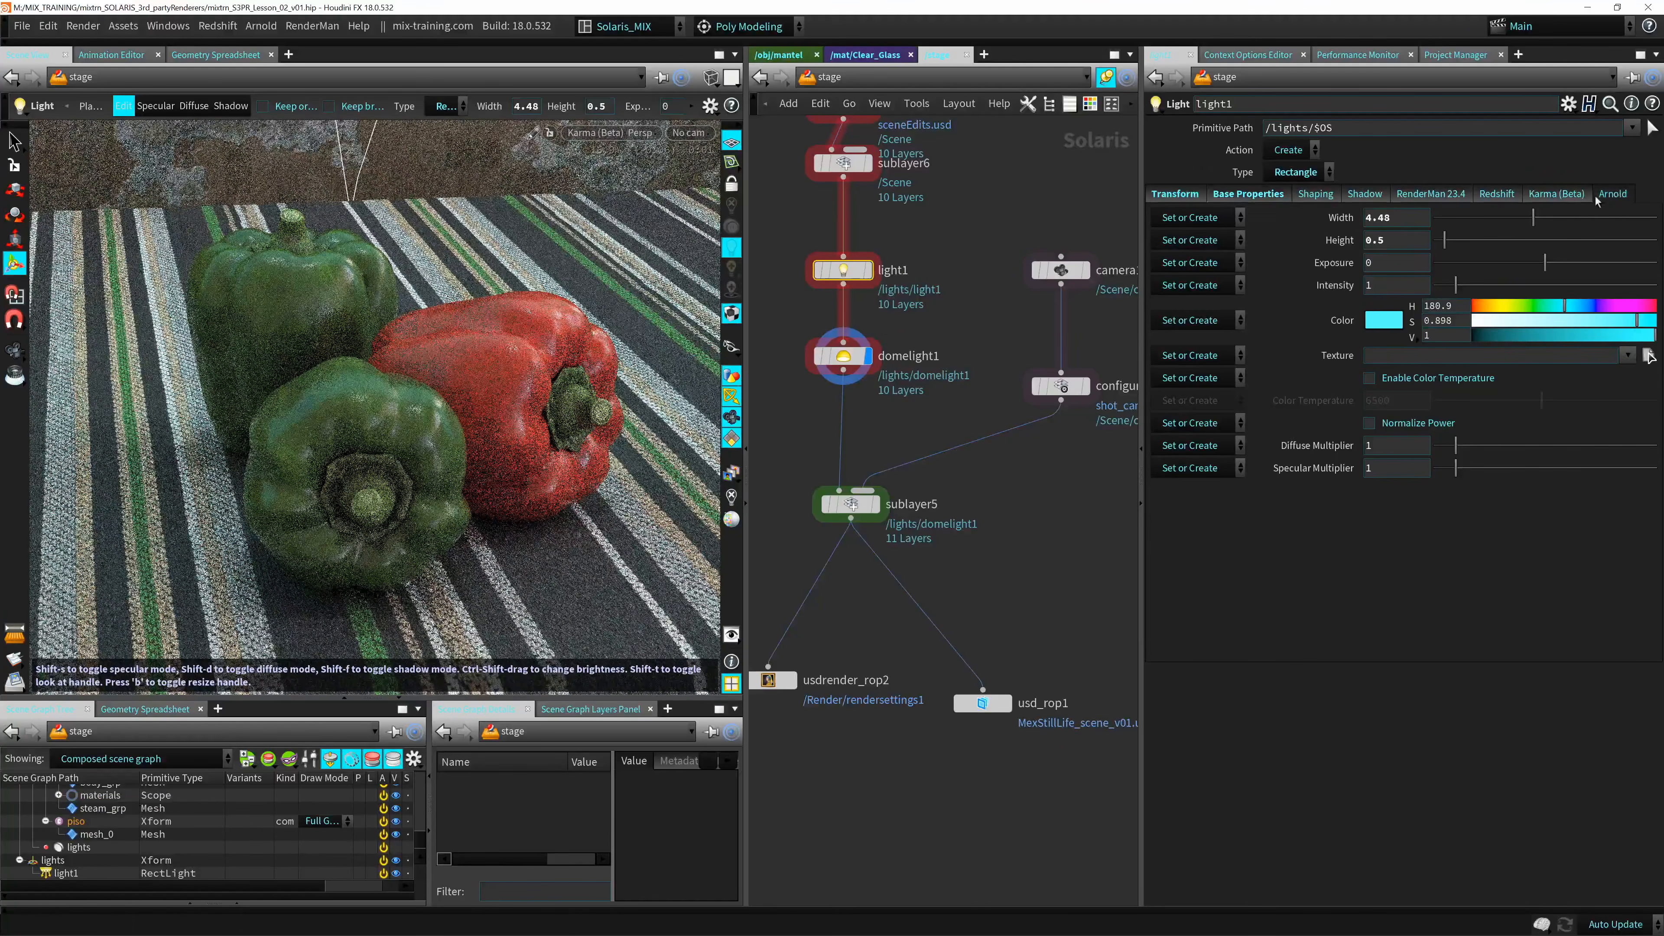
pyautogui.click(1599, 195)
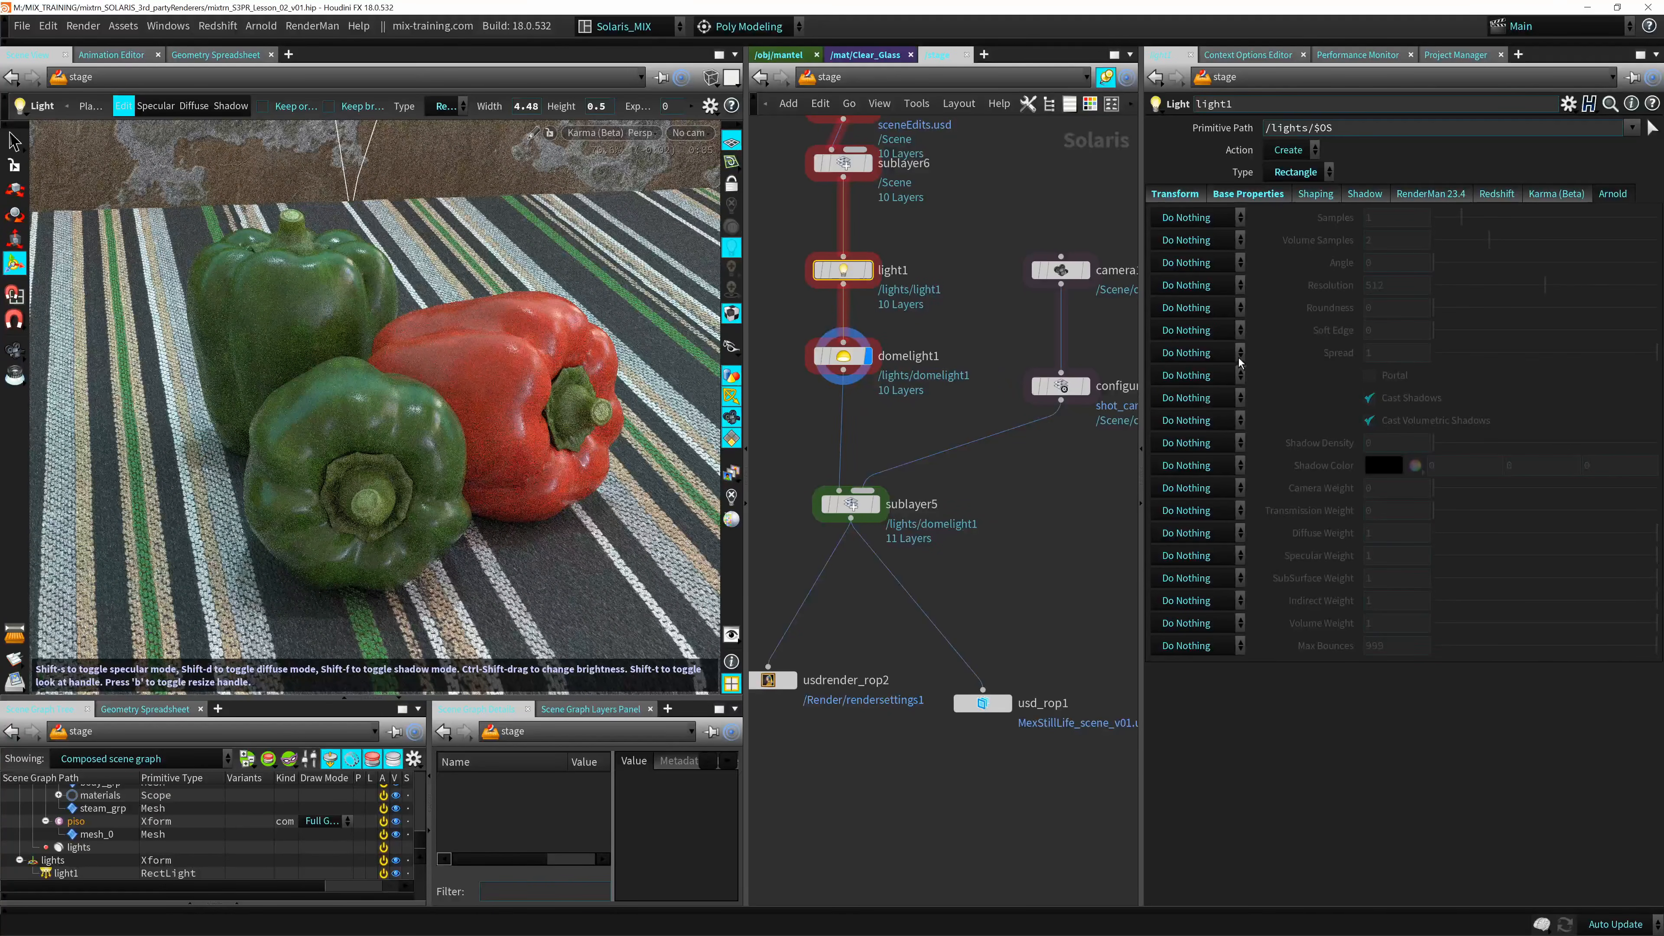
pyautogui.click(841, 357)
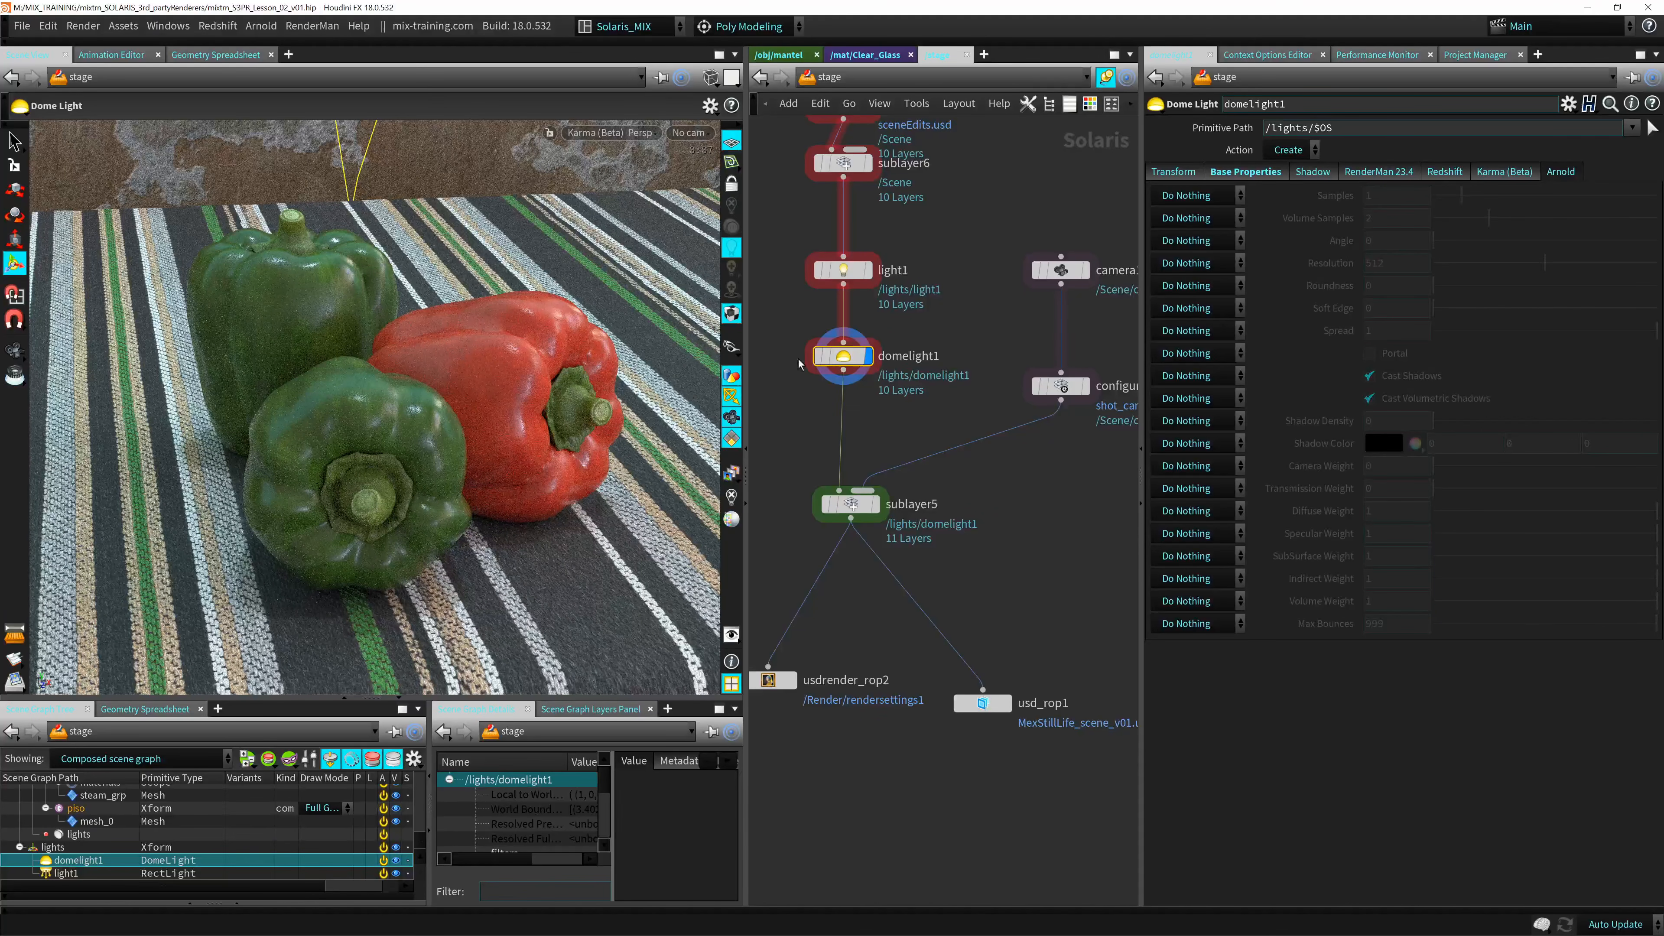
pyautogui.click(812, 324)
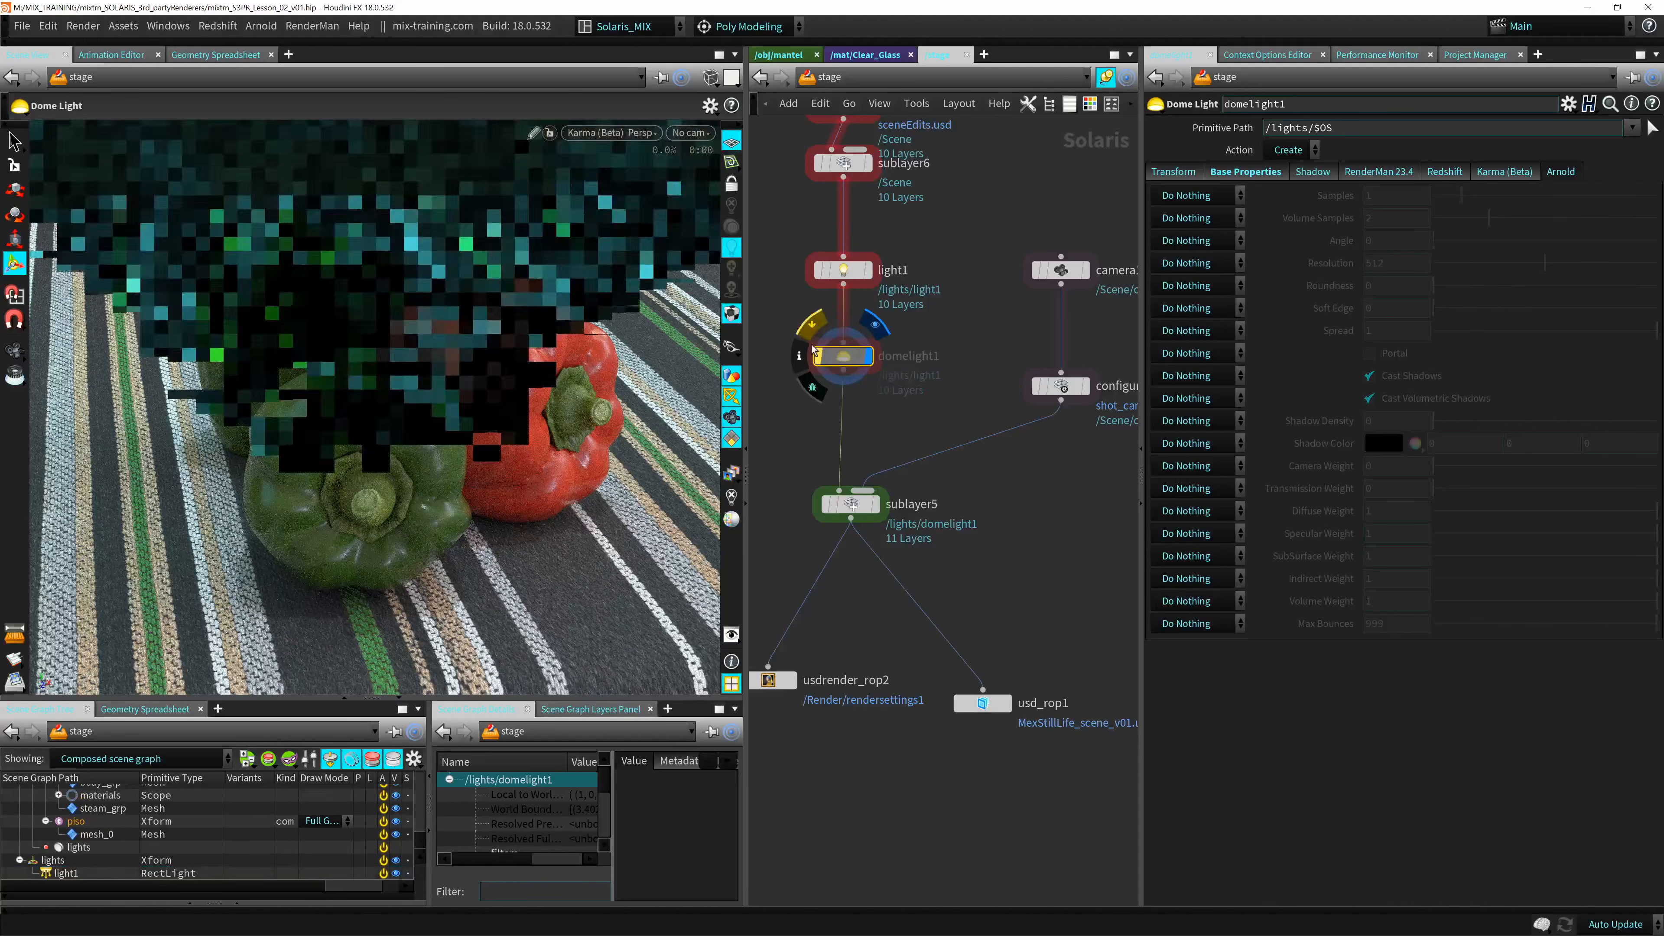
# Set light1's color to white in its base properties and show its color controls as Temperature/Magenta/Intensity.
pyautogui.click(843, 269)
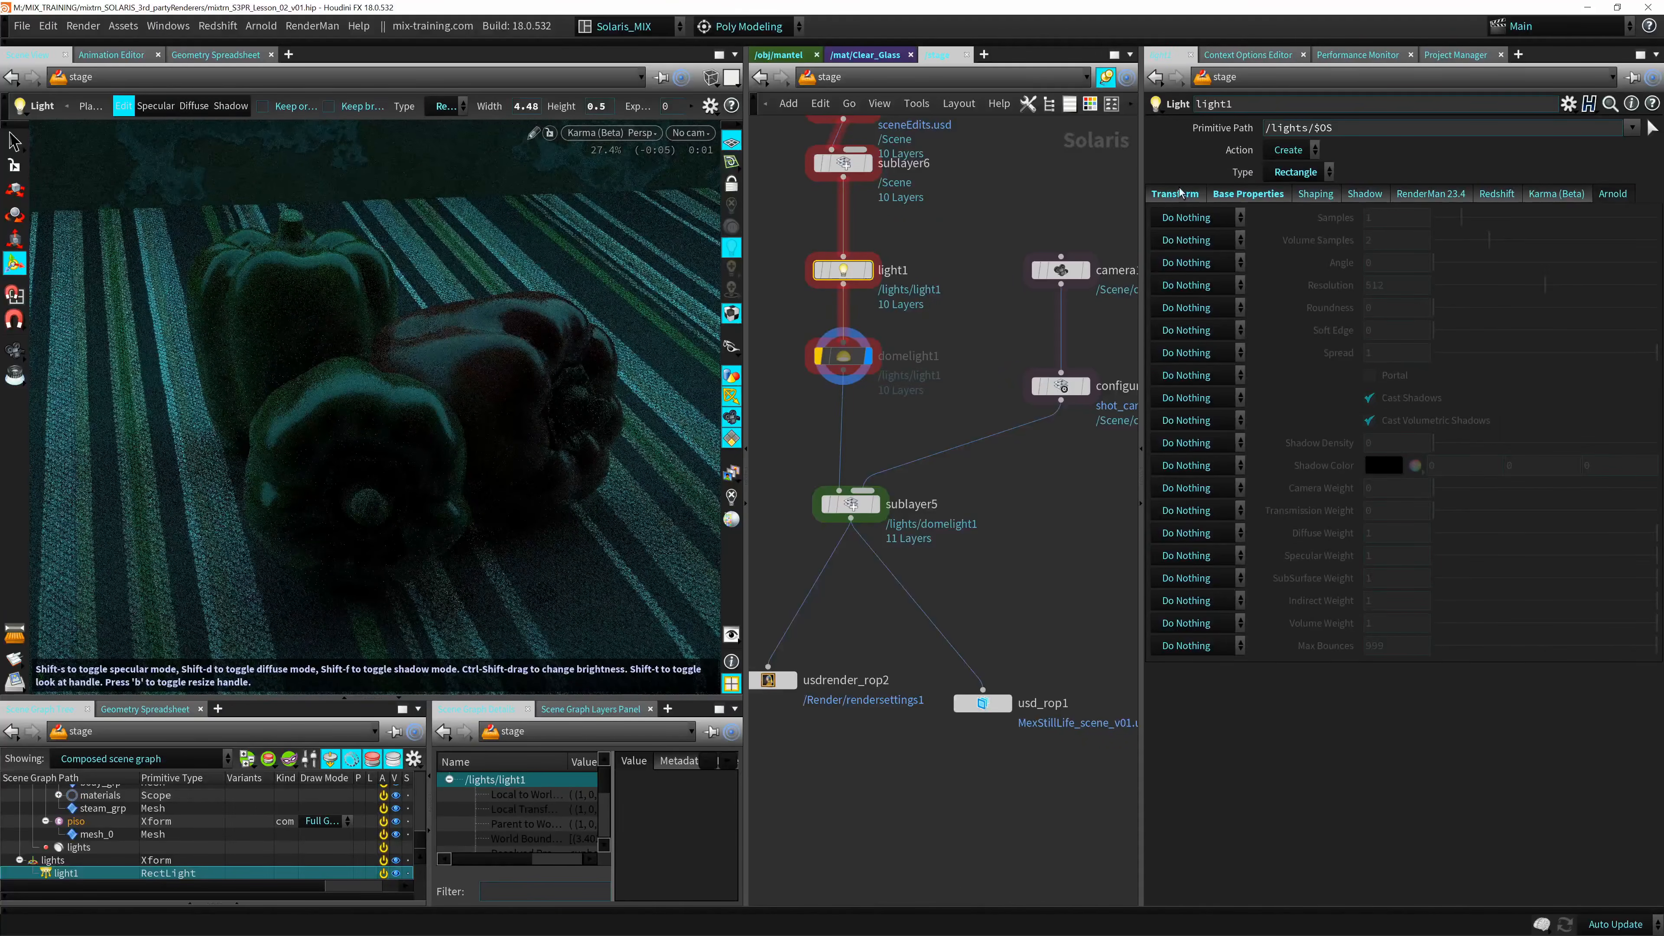
pyautogui.click(1175, 194)
pyautogui.click(1247, 194)
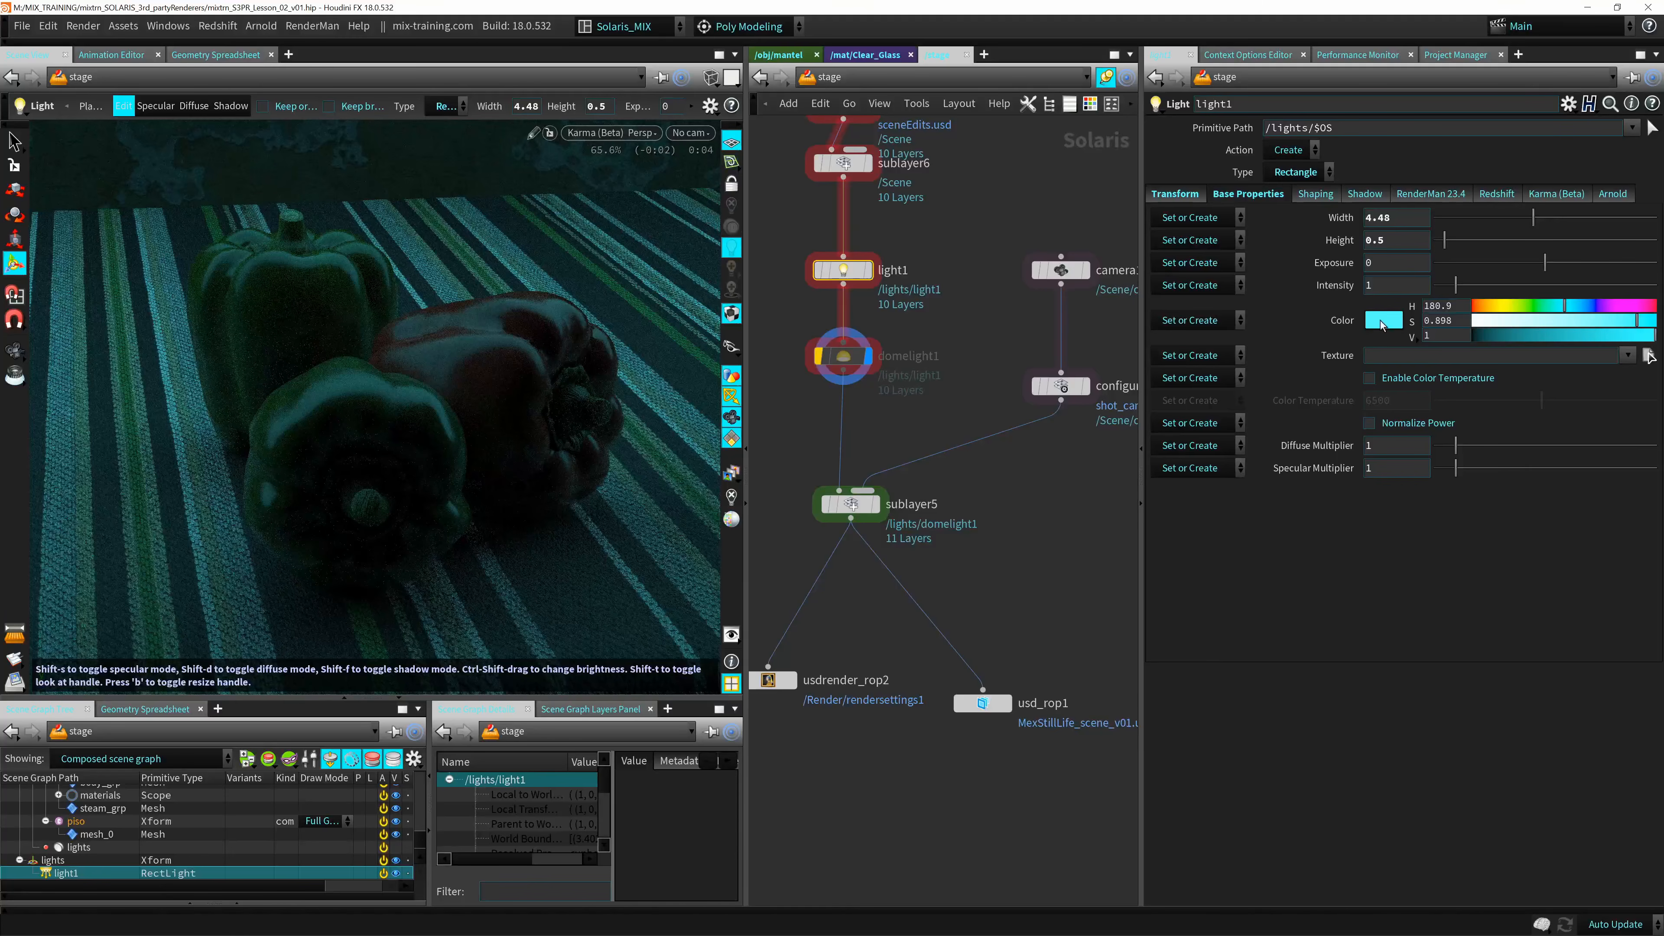
pyautogui.moveTo(1338, 319); pyautogui.dragTo(1339, 321, button='middle')
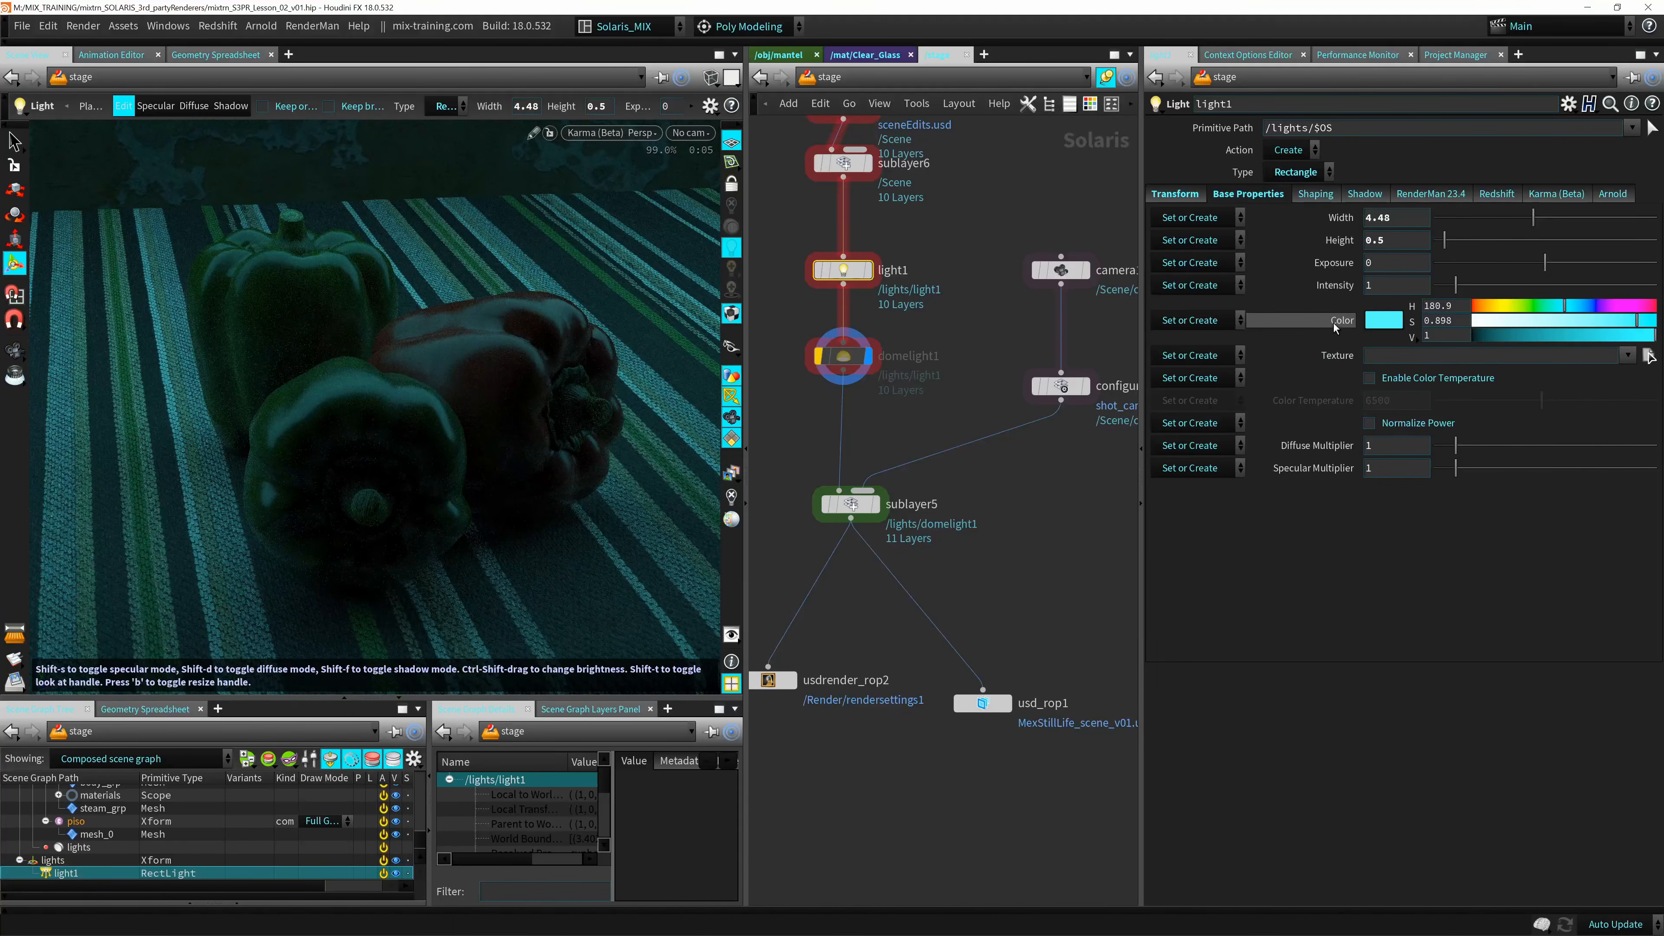
pyautogui.rightClick(1340, 321)
pyautogui.click(1338, 313)
pyautogui.rightClick(1380, 320)
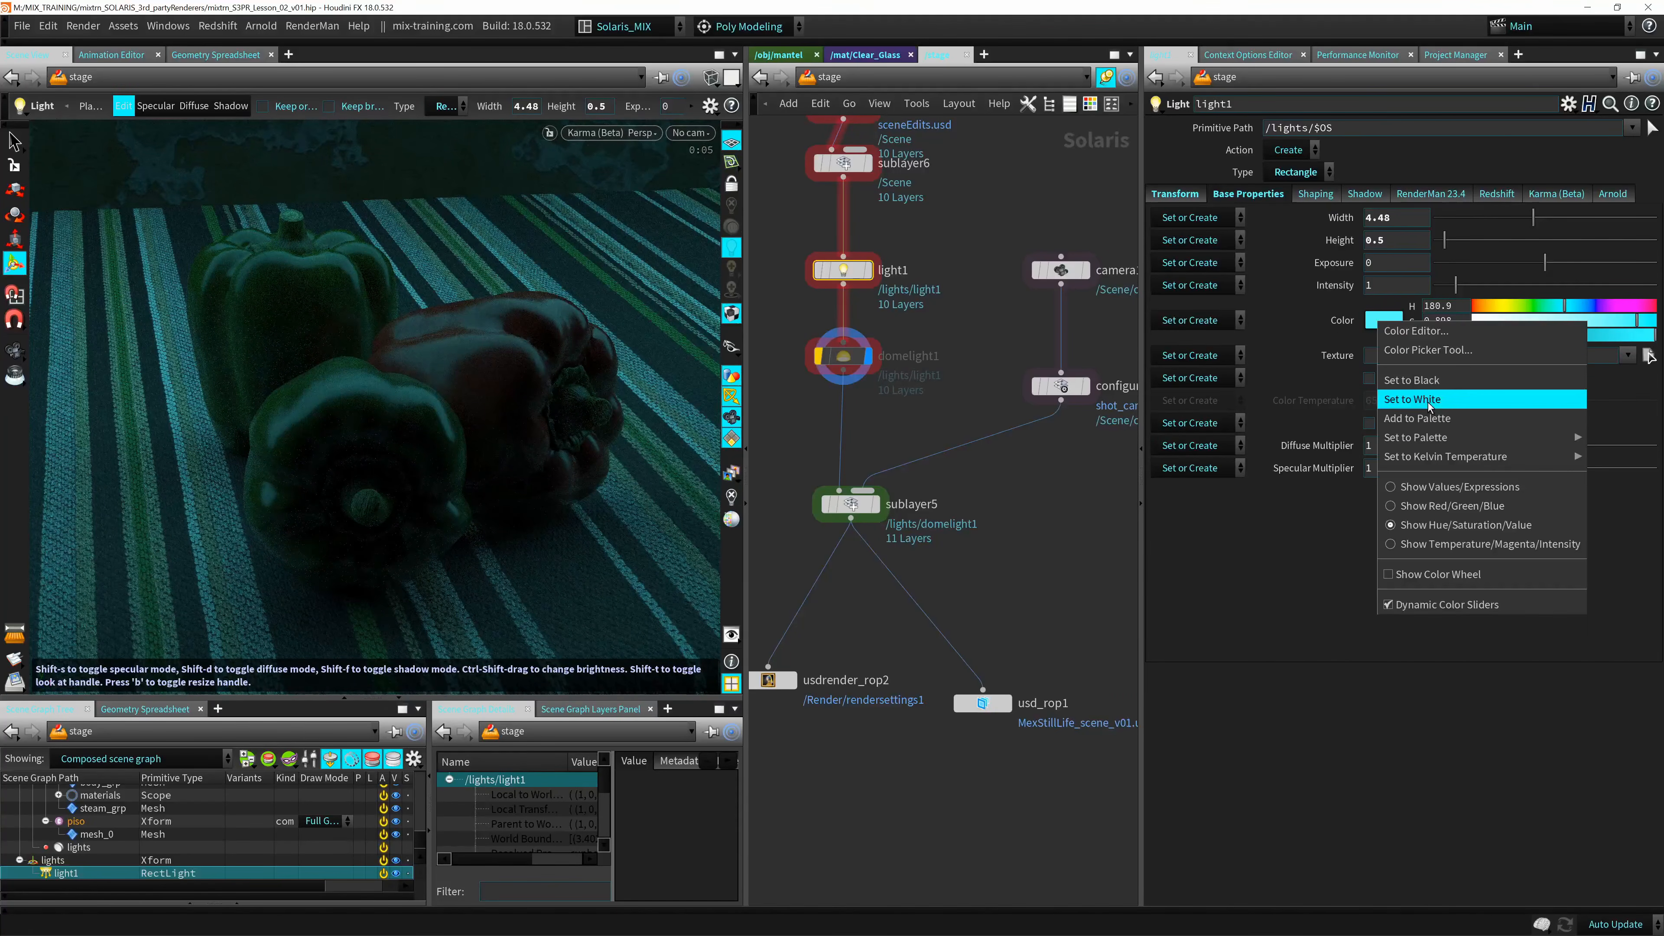
pyautogui.click(1391, 399)
pyautogui.rightClick(1409, 330)
pyautogui.click(1521, 553)
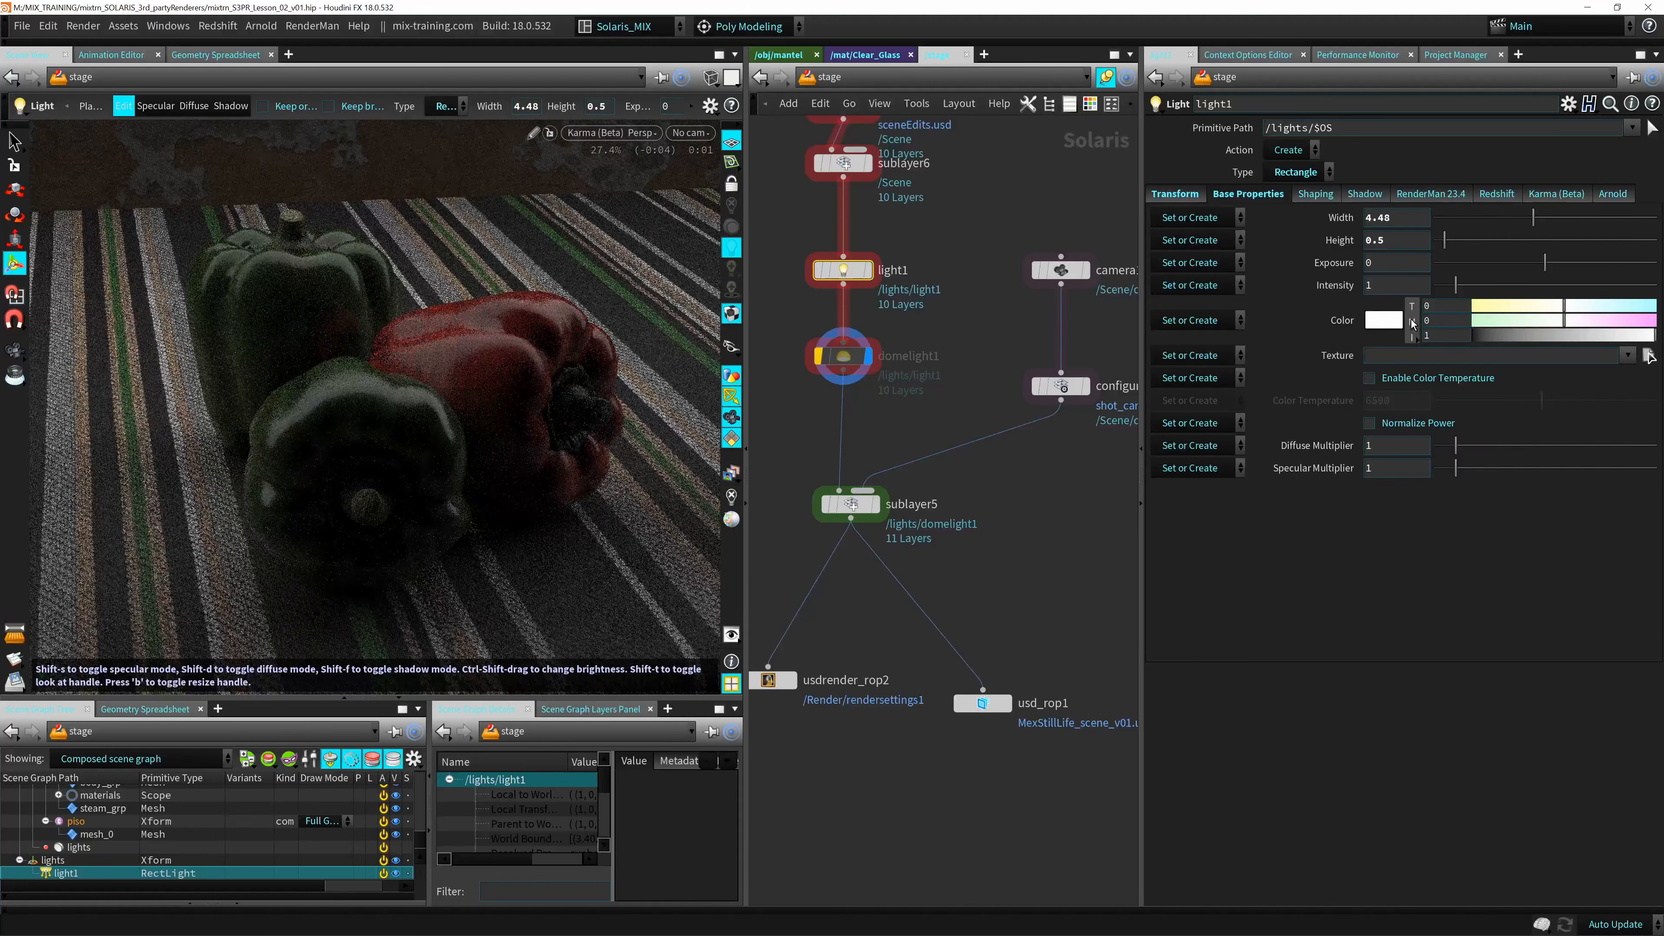
pyautogui.rightClick(1410, 314)
# Show light1's Arnold properties and render the viewport with Arnold, framing the whole table and back wall.
pyautogui.click(1607, 193)
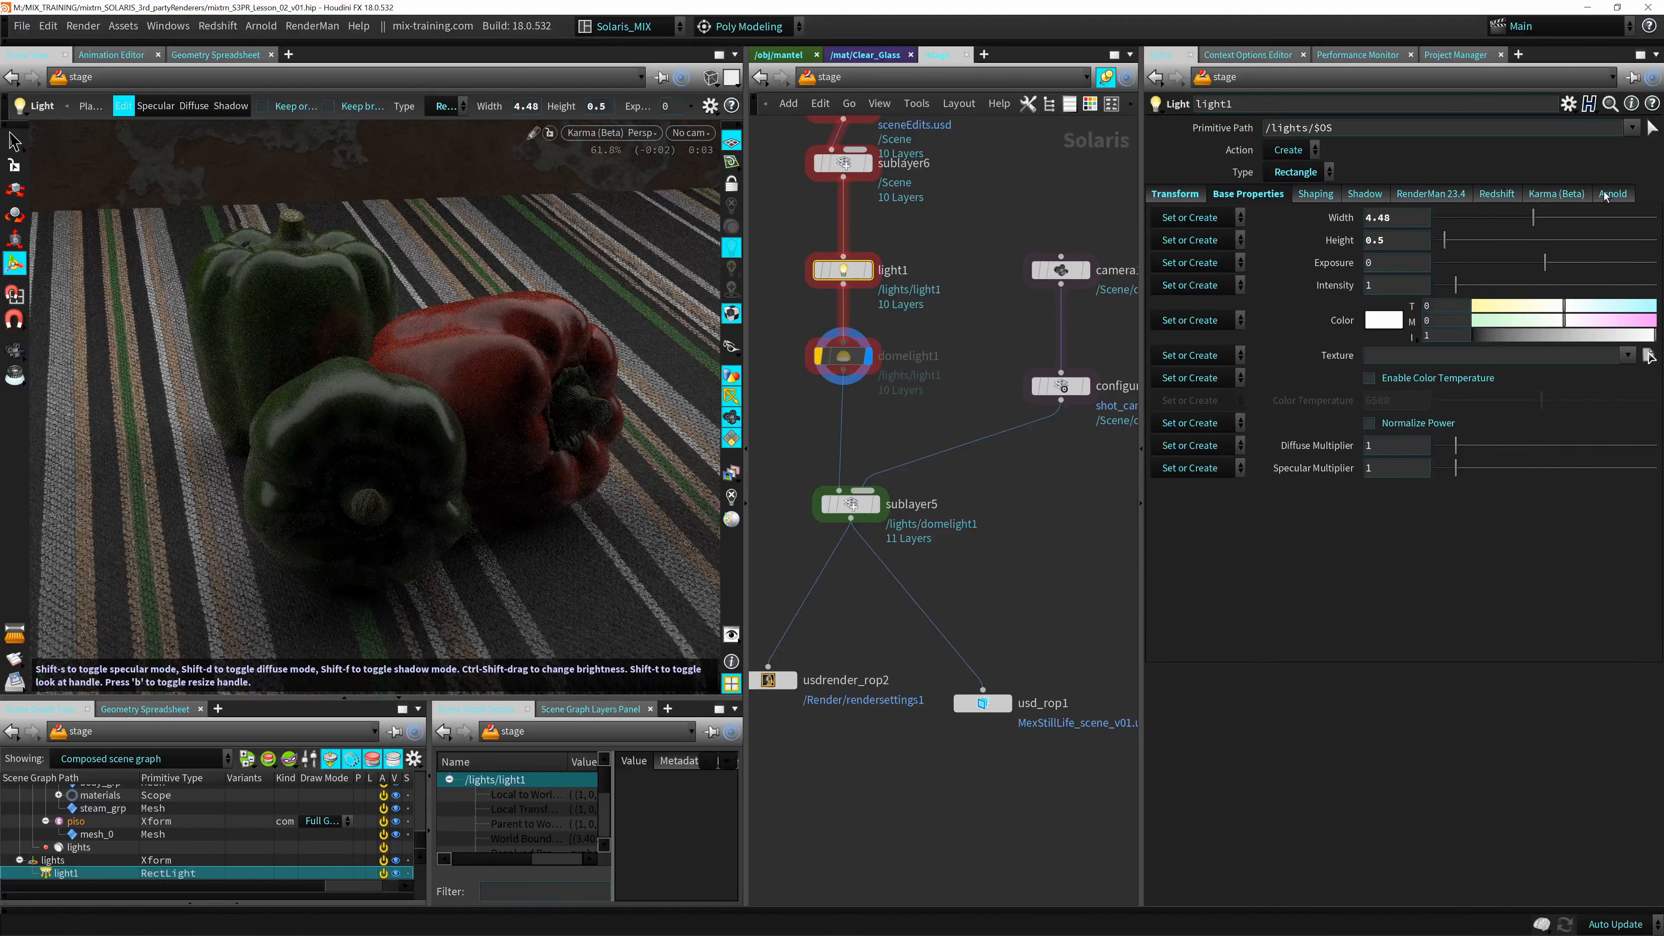
pyautogui.keyDown('alt'); pyautogui.moveTo(409, 368); pyautogui.dragTo(293, 376, button='right'); pyautogui.keyUp('alt')
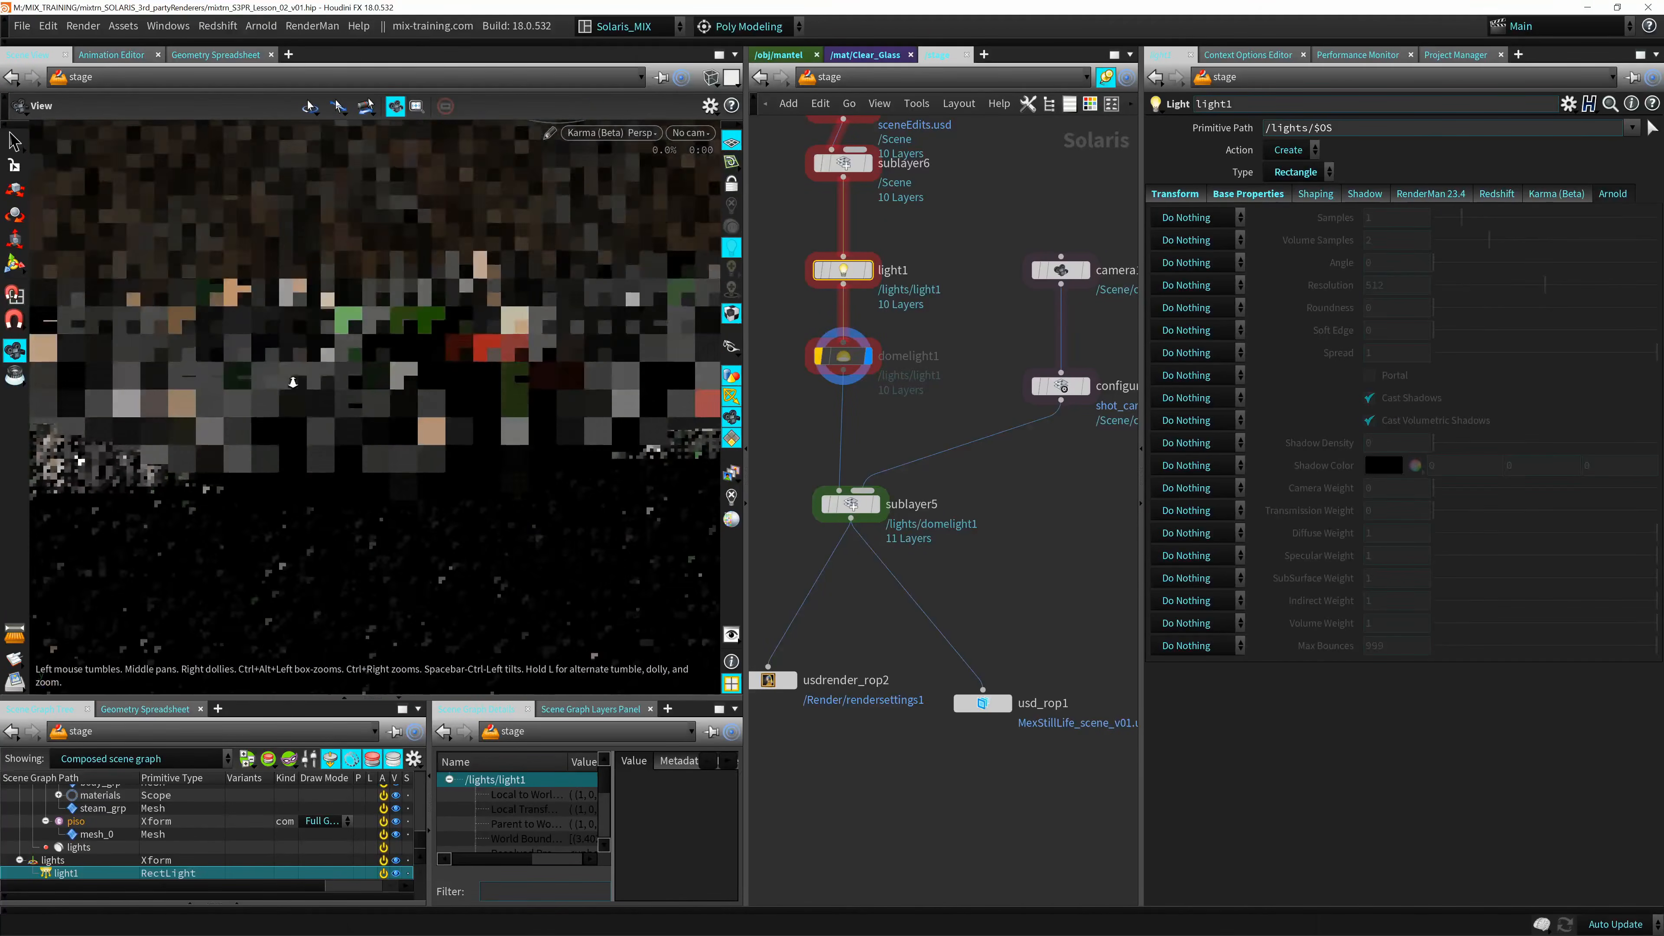
pyautogui.keyDown('alt'); pyautogui.moveTo(554, 369); pyautogui.dragTo(576, 232); pyautogui.keyUp('alt')
pyautogui.click(613, 133)
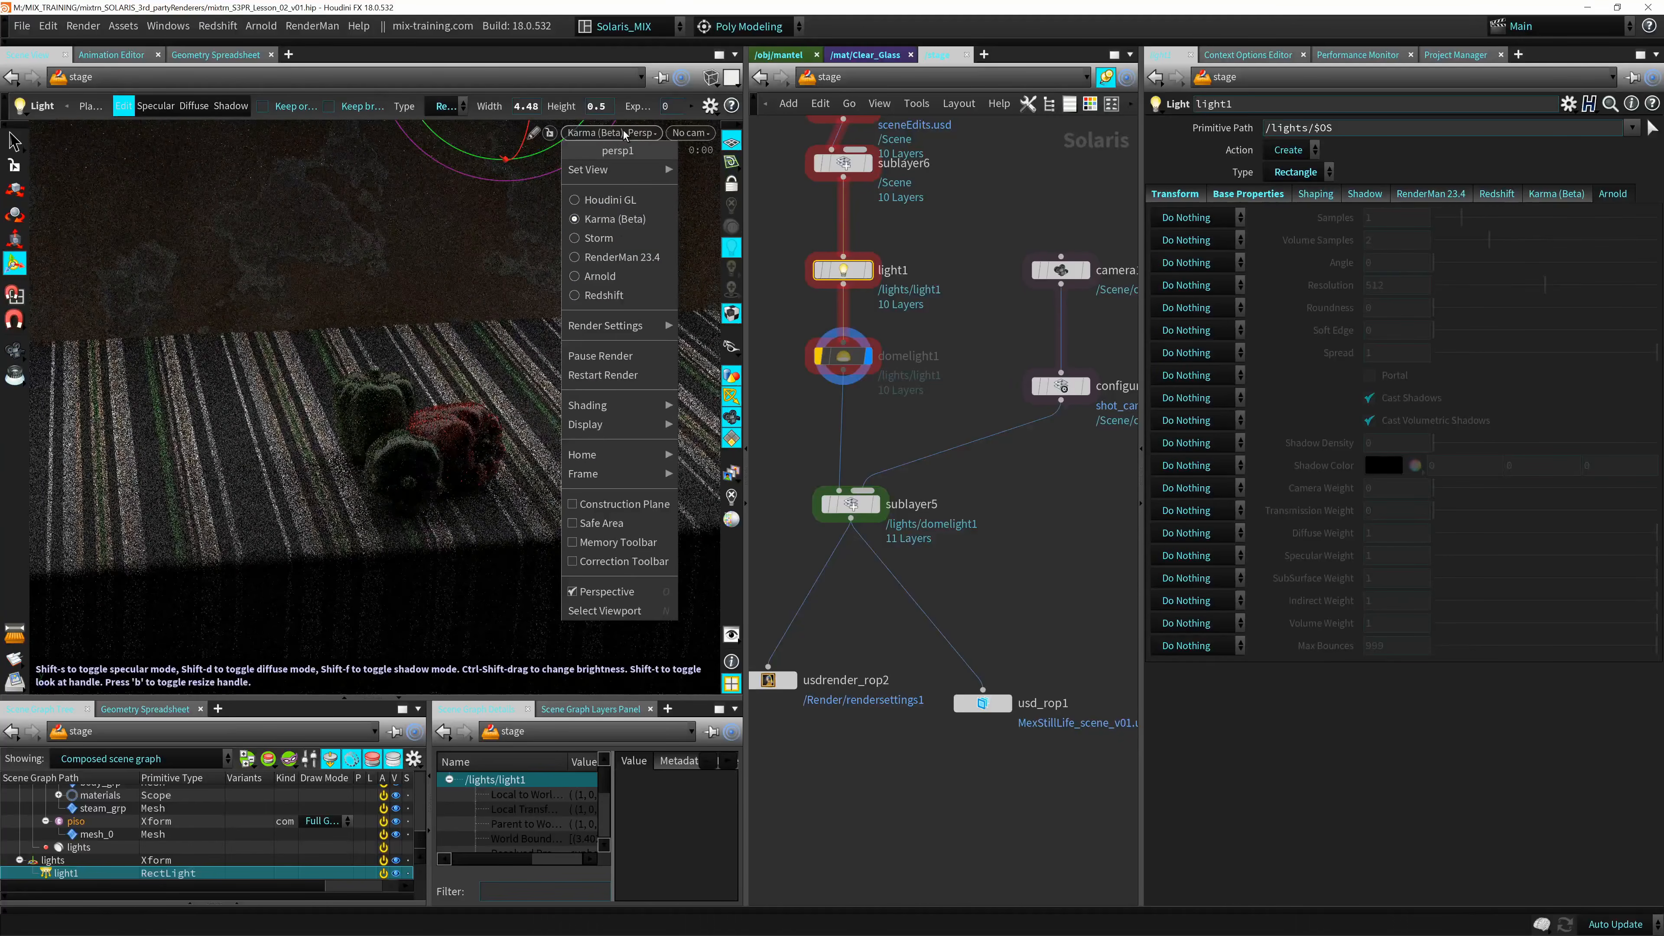
pyautogui.click(616, 279)
pyautogui.press('Return')
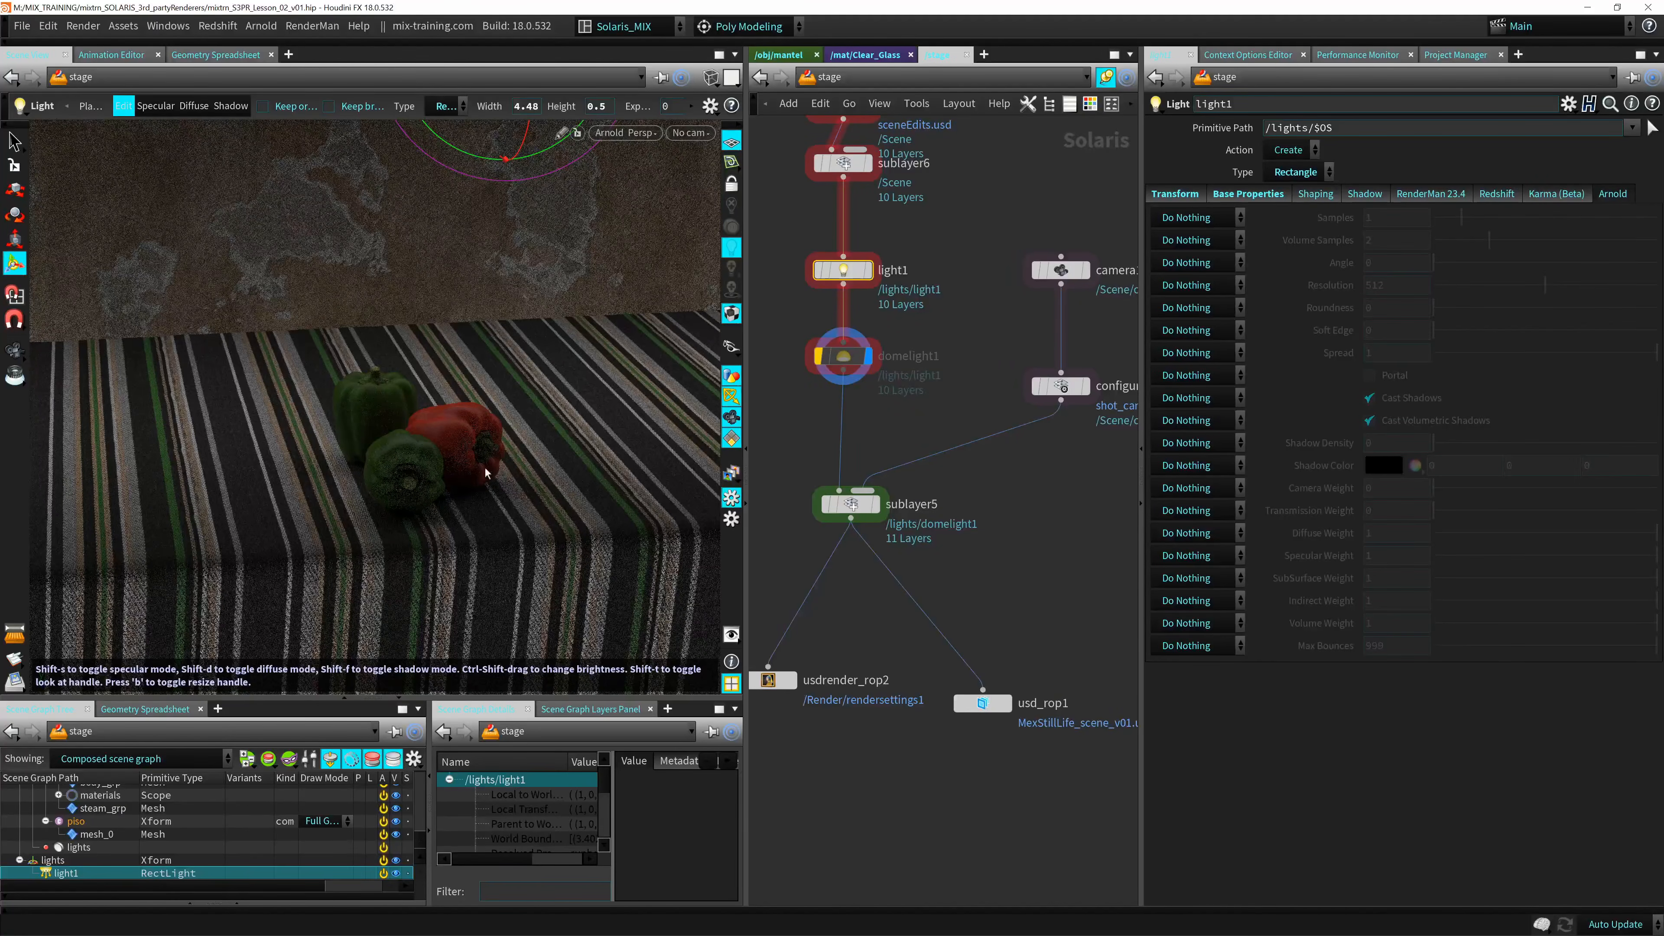
pyautogui.keyDown('alt'); pyautogui.moveTo(485, 473); pyautogui.dragTo(478, 426); pyautogui.keyUp('alt')
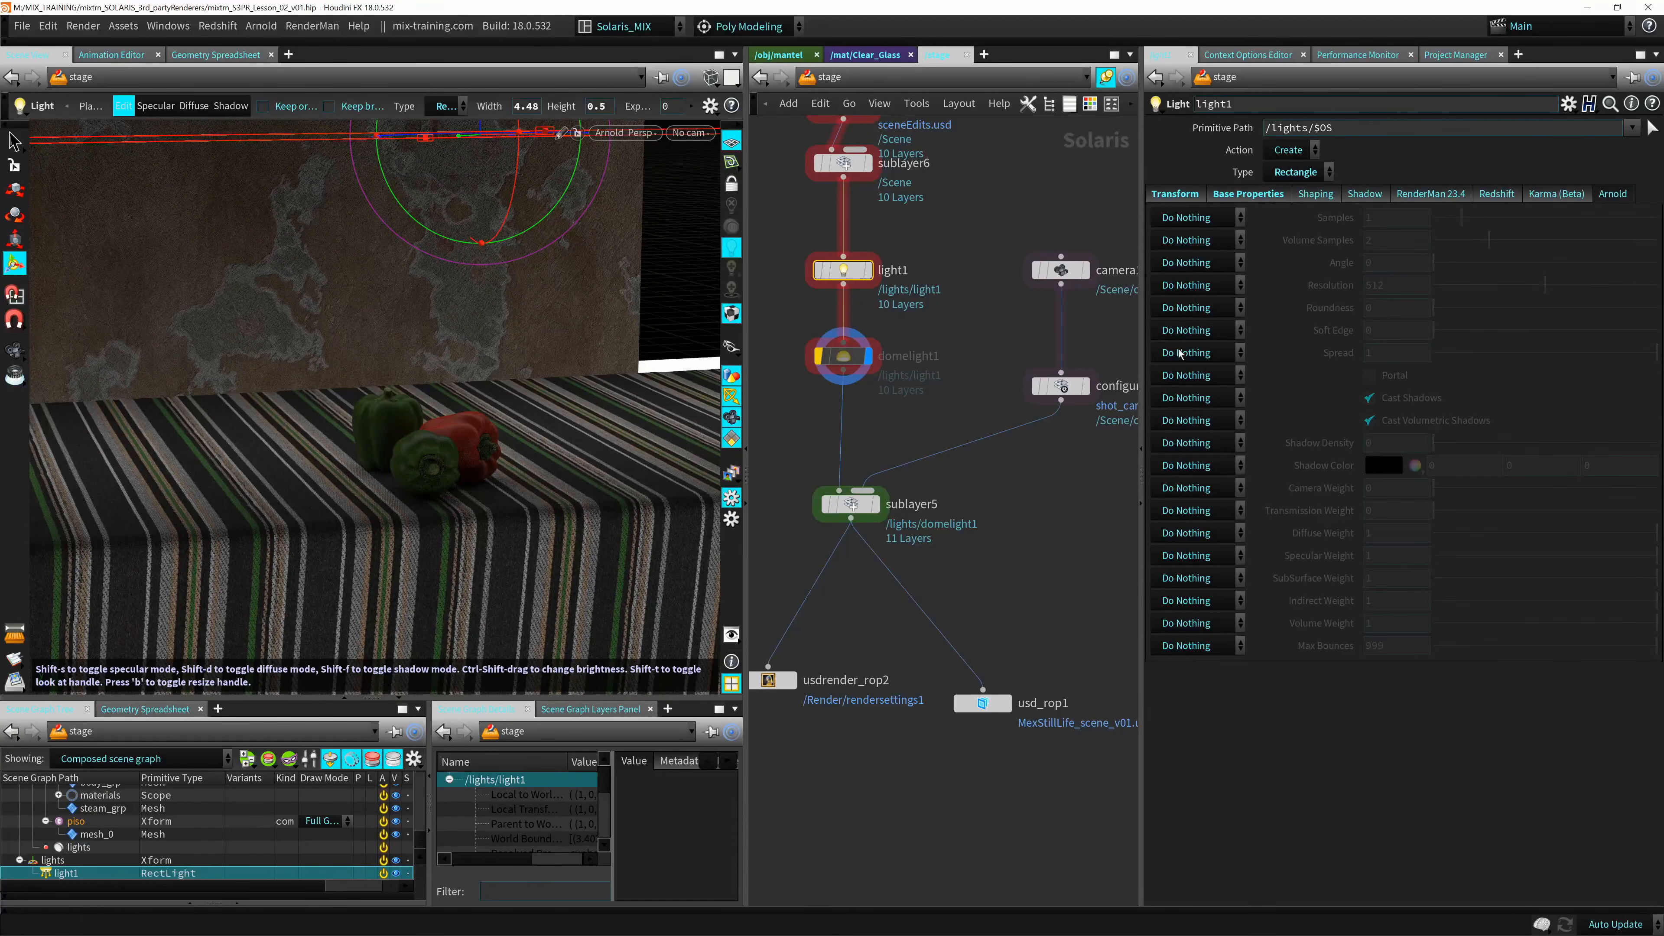
# Enable light1's Arnold Spread parameter with Set or Create and reduce it to 0.031.
pyautogui.click(1225, 352)
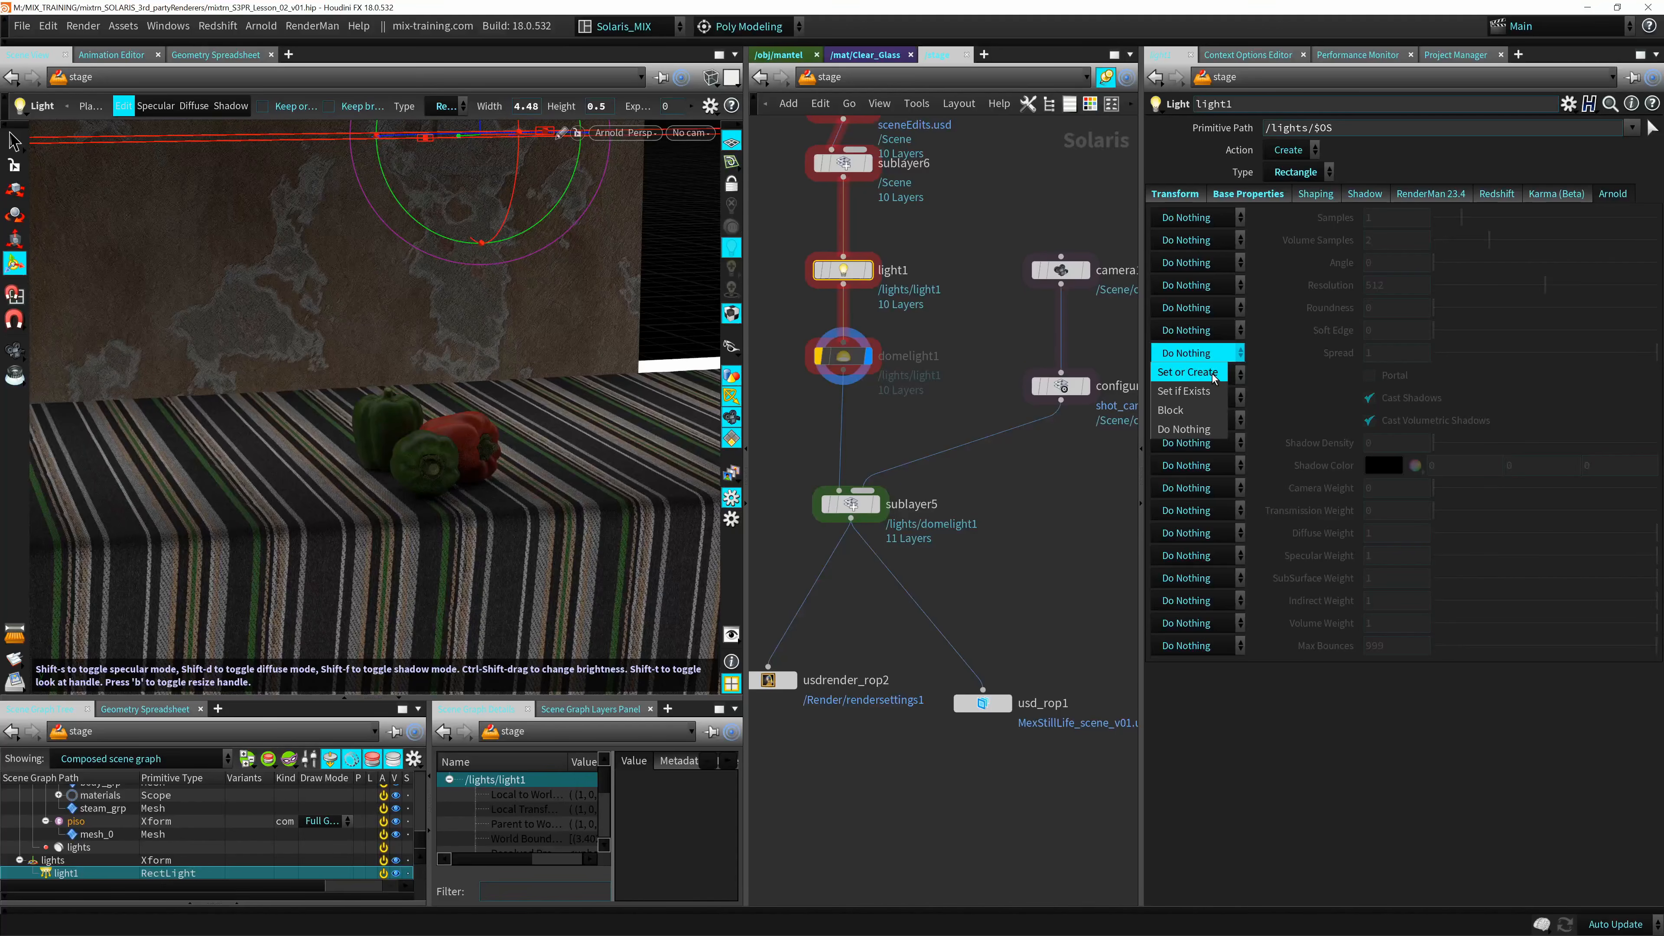
pyautogui.click(1398, 384)
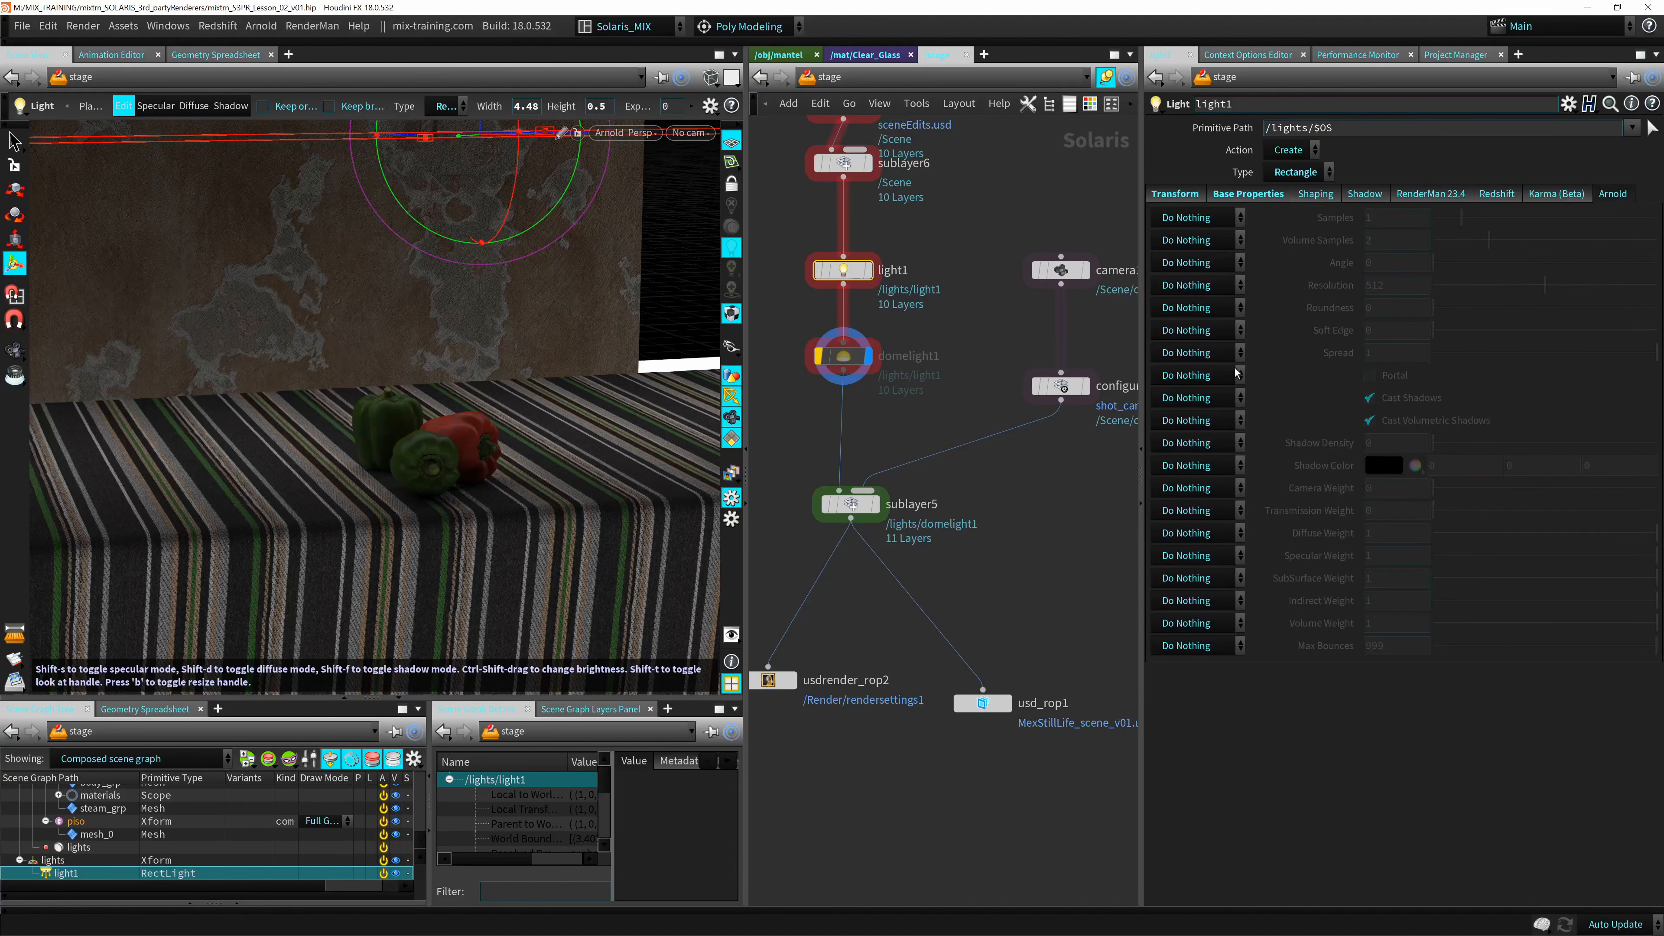
pyautogui.click(1219, 354)
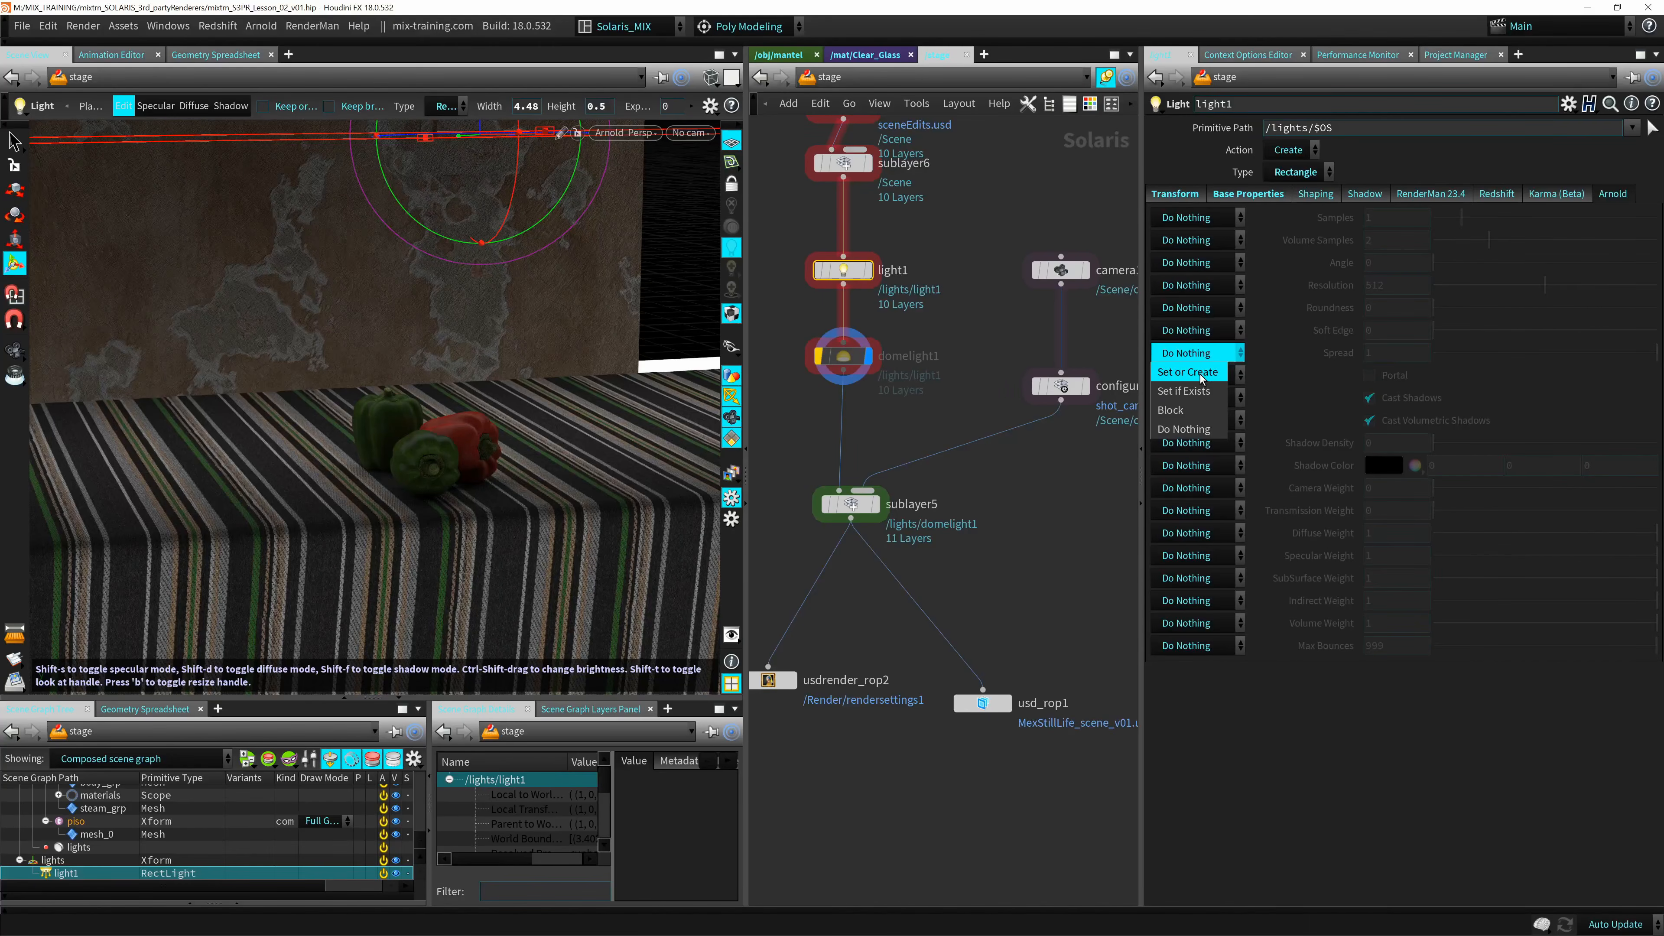
pyautogui.click(1200, 373)
pyautogui.moveTo(1615, 356); pyautogui.dragTo(1440, 354)
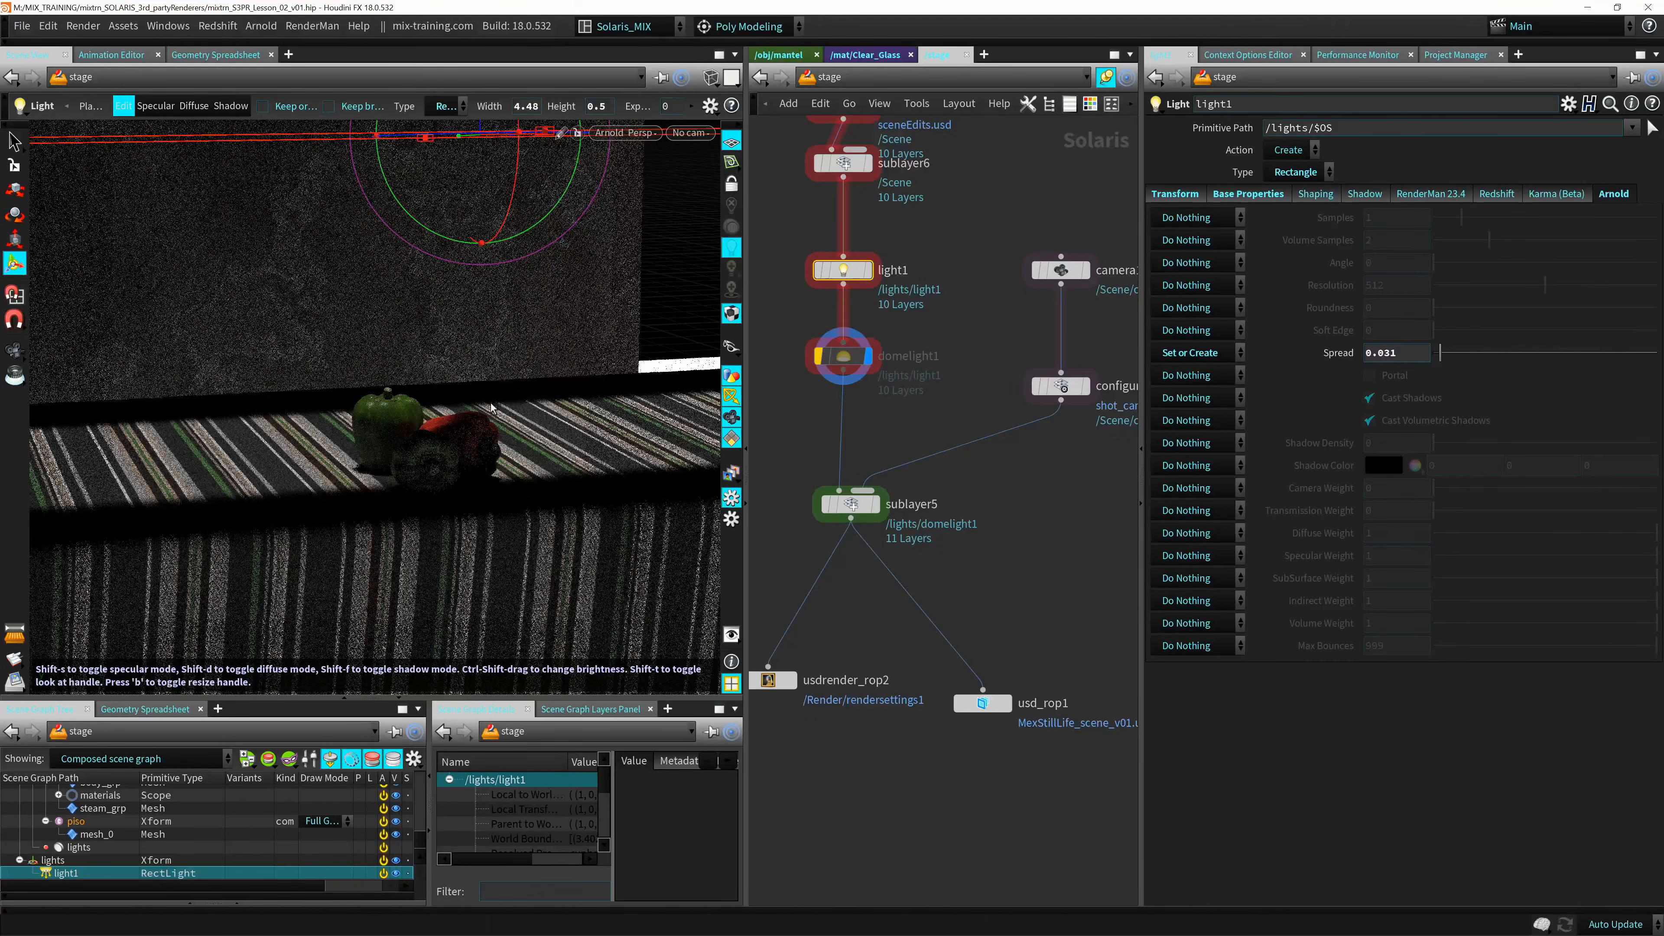
pyautogui.press('Escape')
pyautogui.keyDown('alt'); pyautogui.moveTo(495, 405); pyautogui.dragTo(481, 406, button='right'); pyautogui.keyUp('alt')
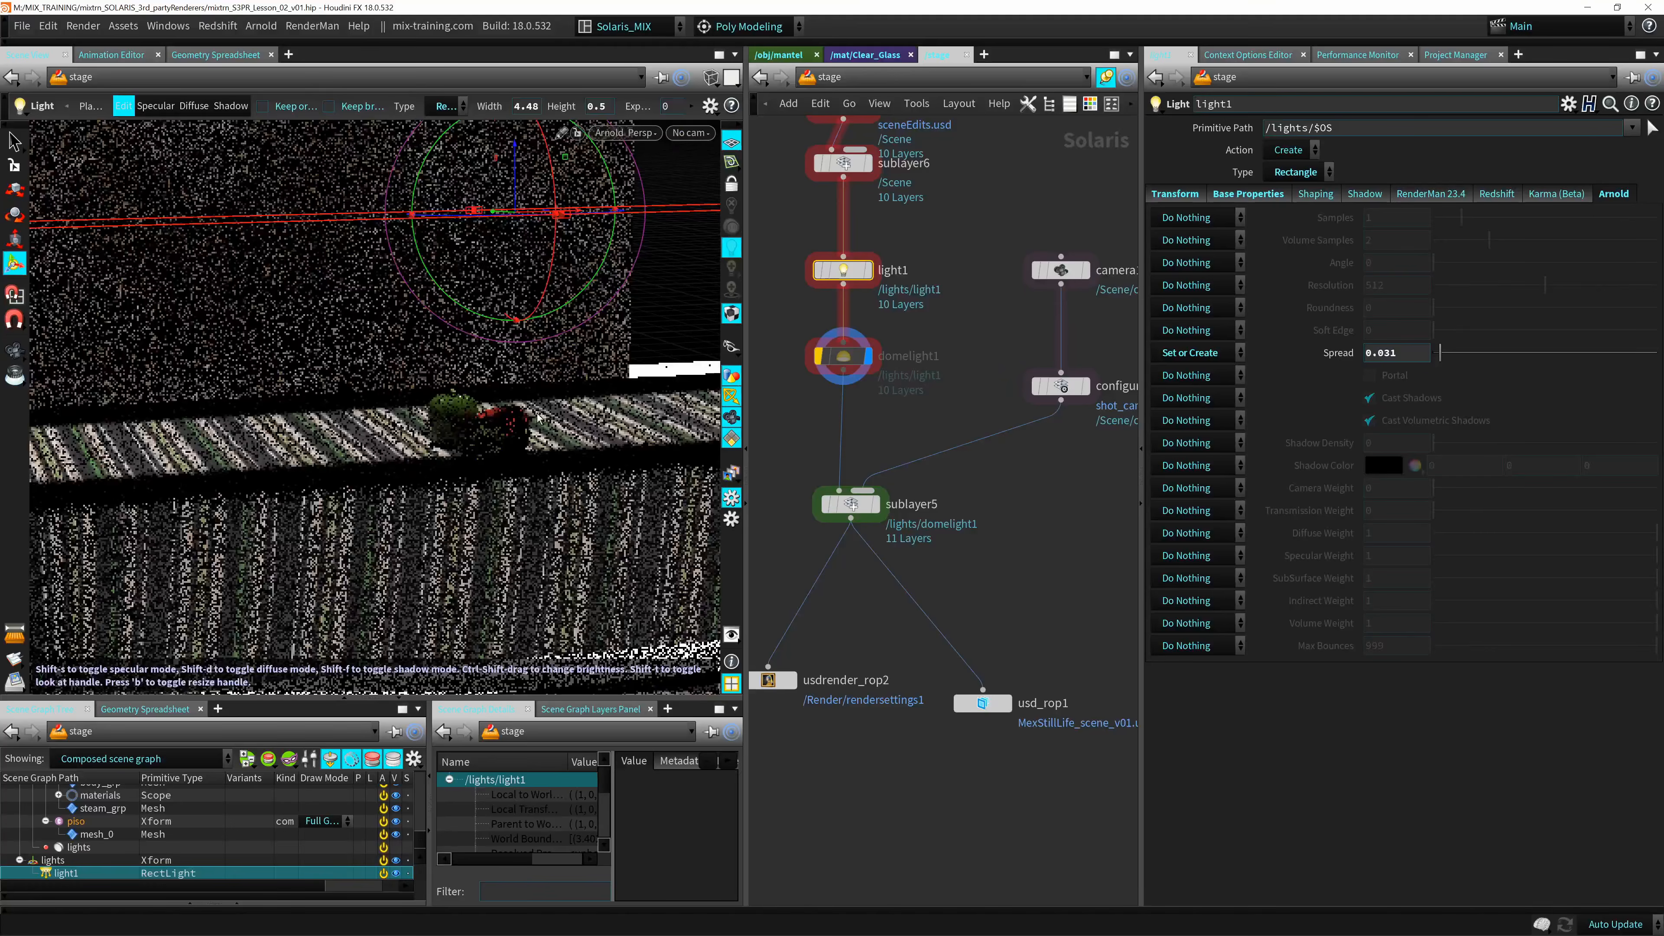
# Narrow the rectangle light to a width of about 0.69 with its edge handle so it covers only the peppers area.
pyautogui.keyDown('alt'); pyautogui.moveTo(401, 447); pyautogui.dragTo(368, 454); pyautogui.keyUp('alt')
pyautogui.keyDown('alt'); pyautogui.moveTo(369, 453); pyautogui.dragTo(262, 452, button='right'); pyautogui.keyUp('alt')
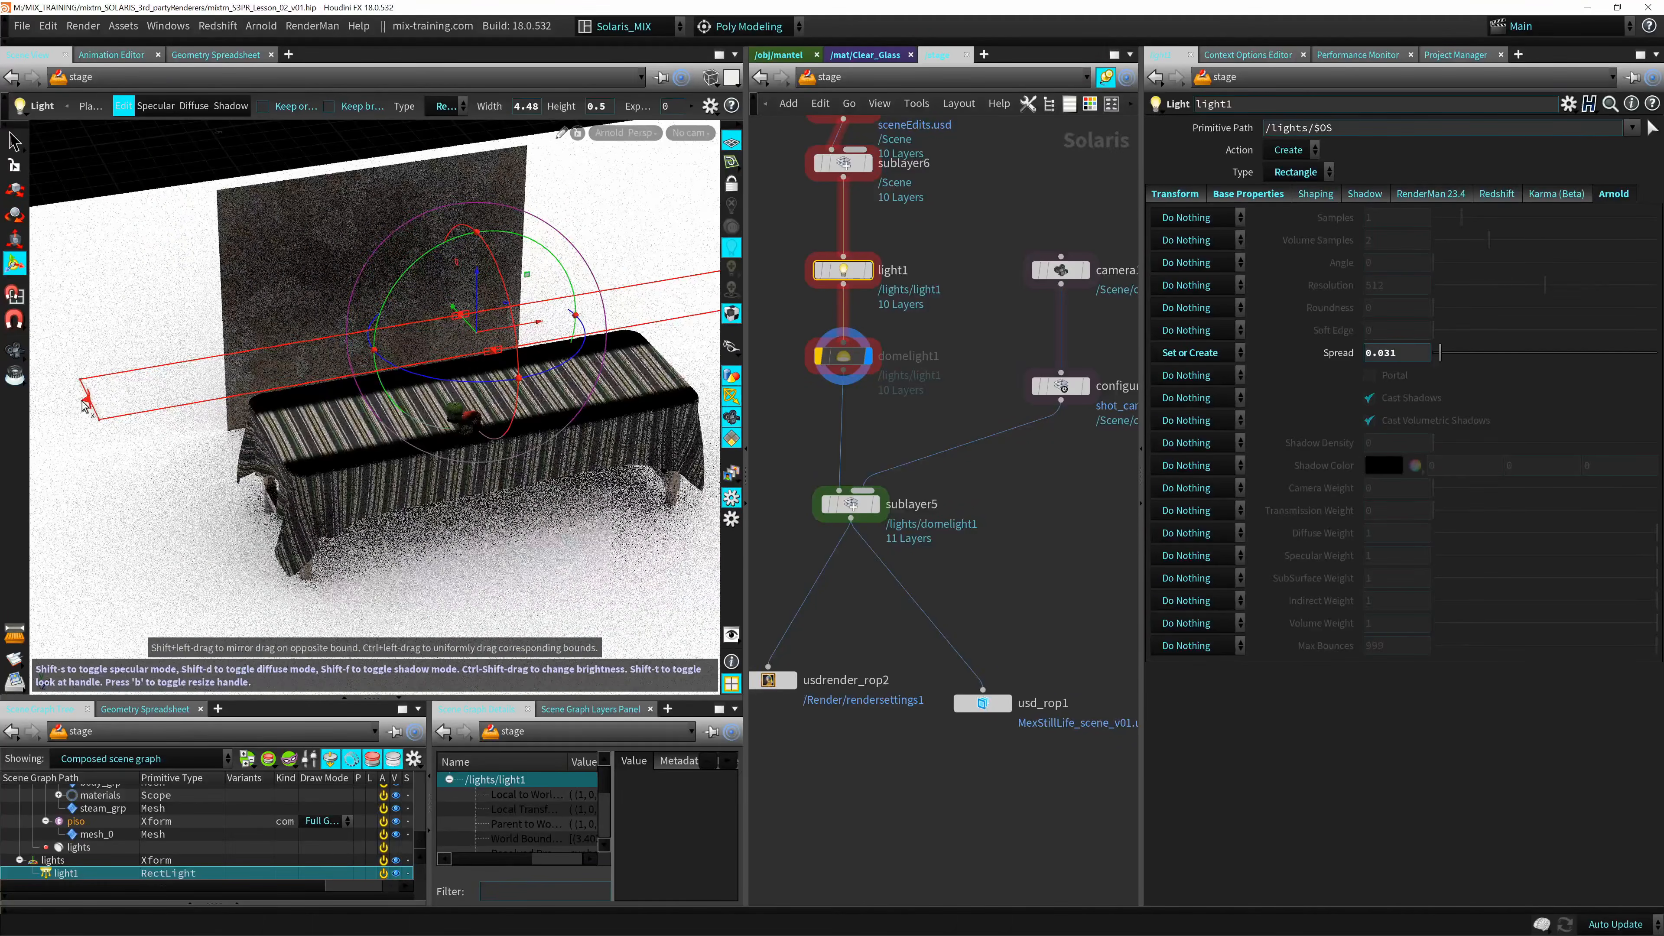
pyautogui.moveTo(89, 399); pyautogui.dragTo(645, 359)
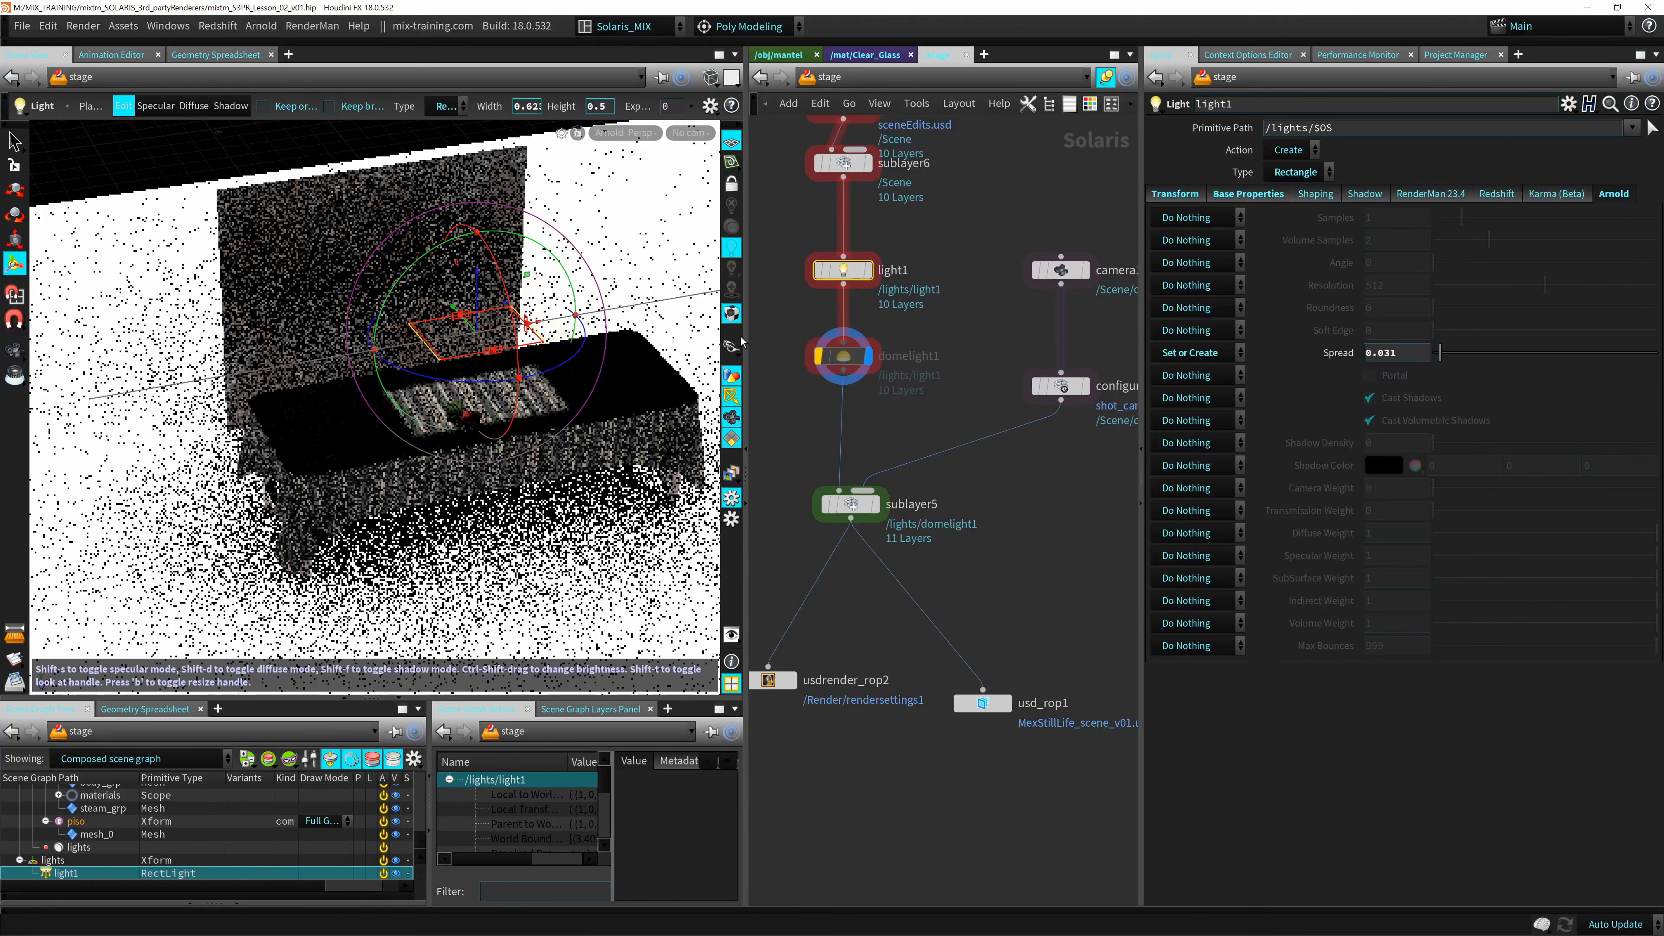
pyautogui.keyDown('alt'); pyautogui.moveTo(416, 453); pyautogui.dragTo(704, 385, button='right'); pyautogui.keyUp('alt')
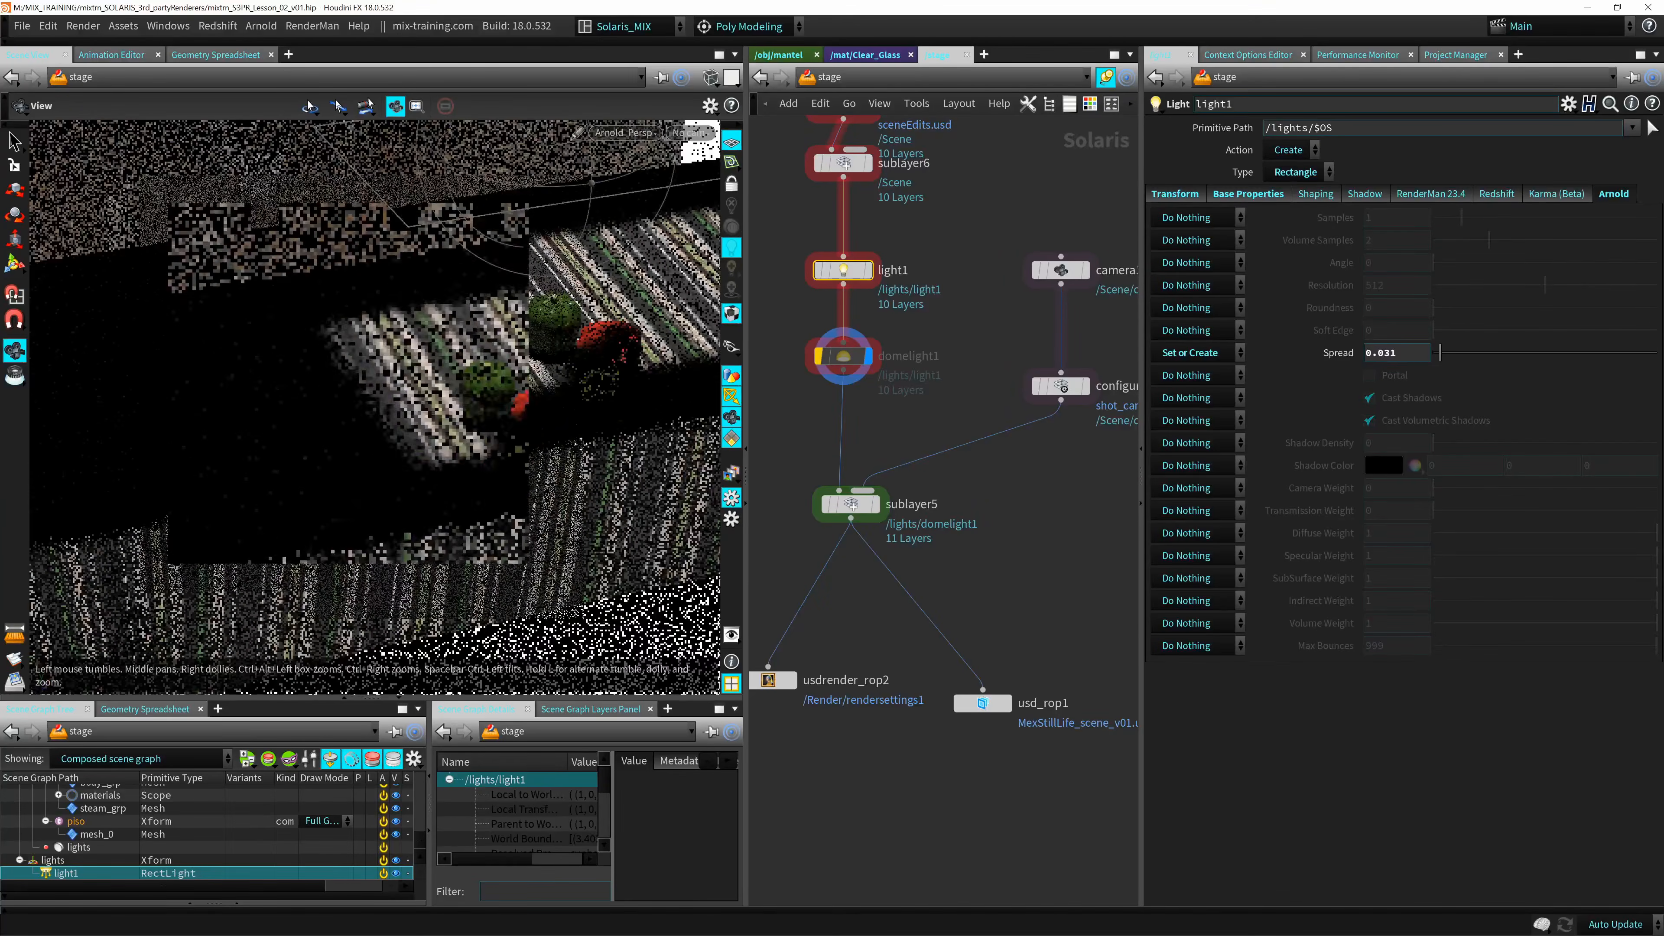
pyautogui.keyDown('alt'); pyautogui.moveTo(681, 387); pyautogui.dragTo(537, 488, button='middle'); pyautogui.keyUp('alt')
pyautogui.keyDown('alt'); pyautogui.moveTo(534, 488); pyautogui.dragTo(506, 403); pyautogui.keyUp('alt')
pyautogui.press('Return')
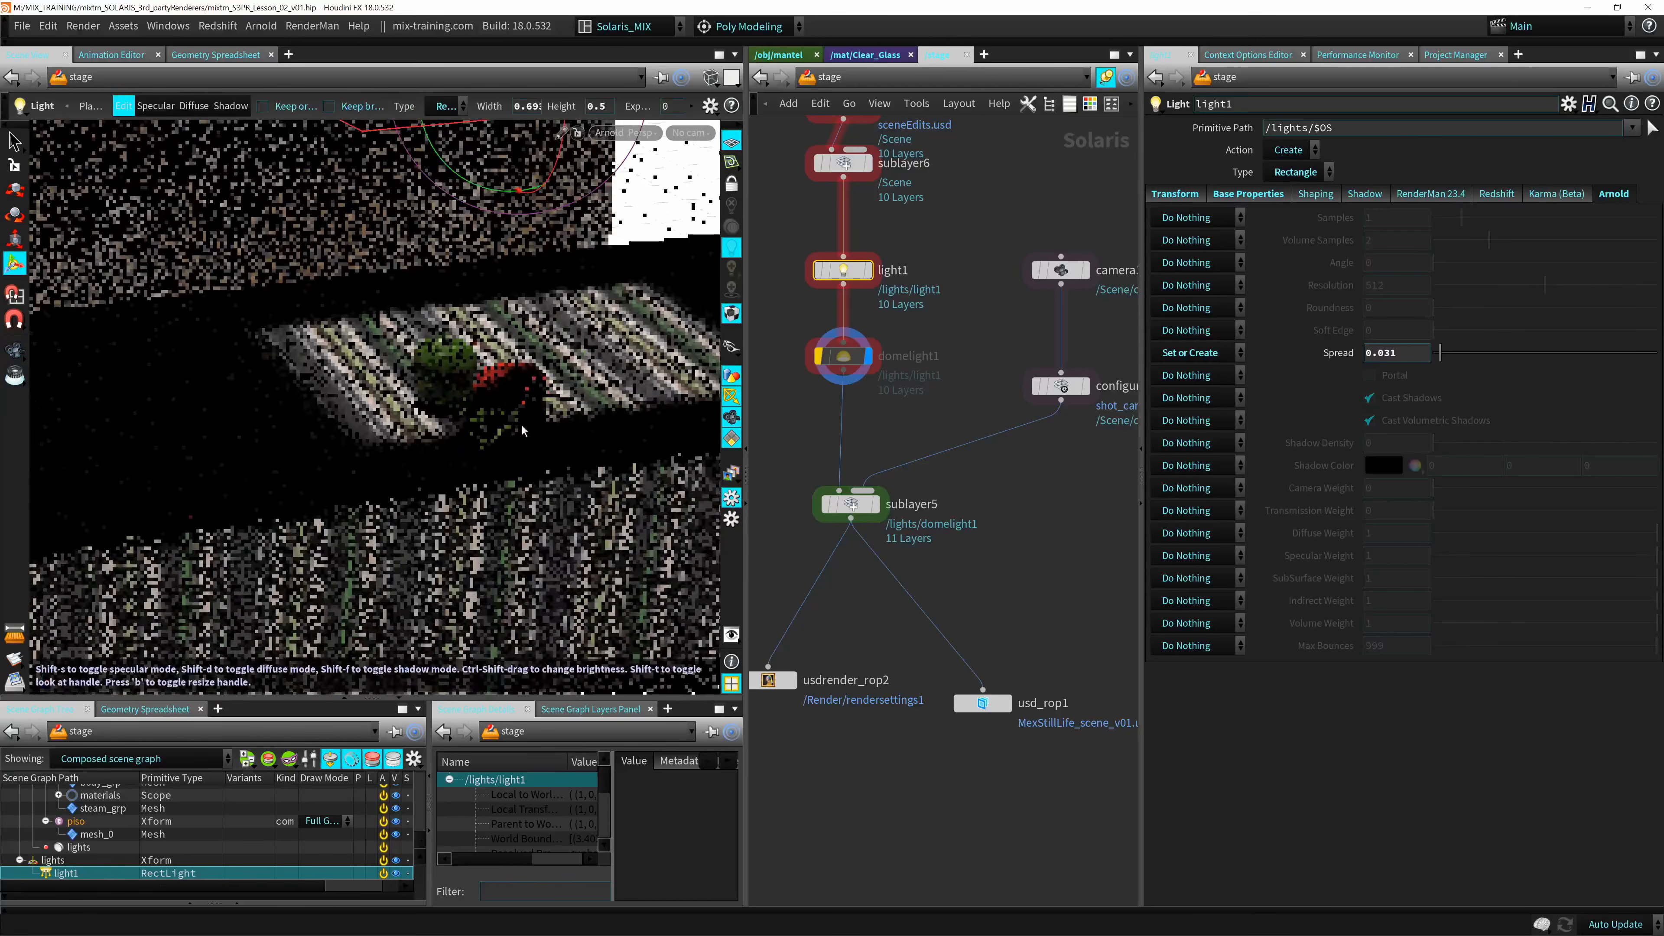
# Set light1's Arnold Spread to 0.048 and switch the viewport renderer to Karma (Beta).
pyautogui.moveTo(1444, 361); pyautogui.dragTo(1447, 360)
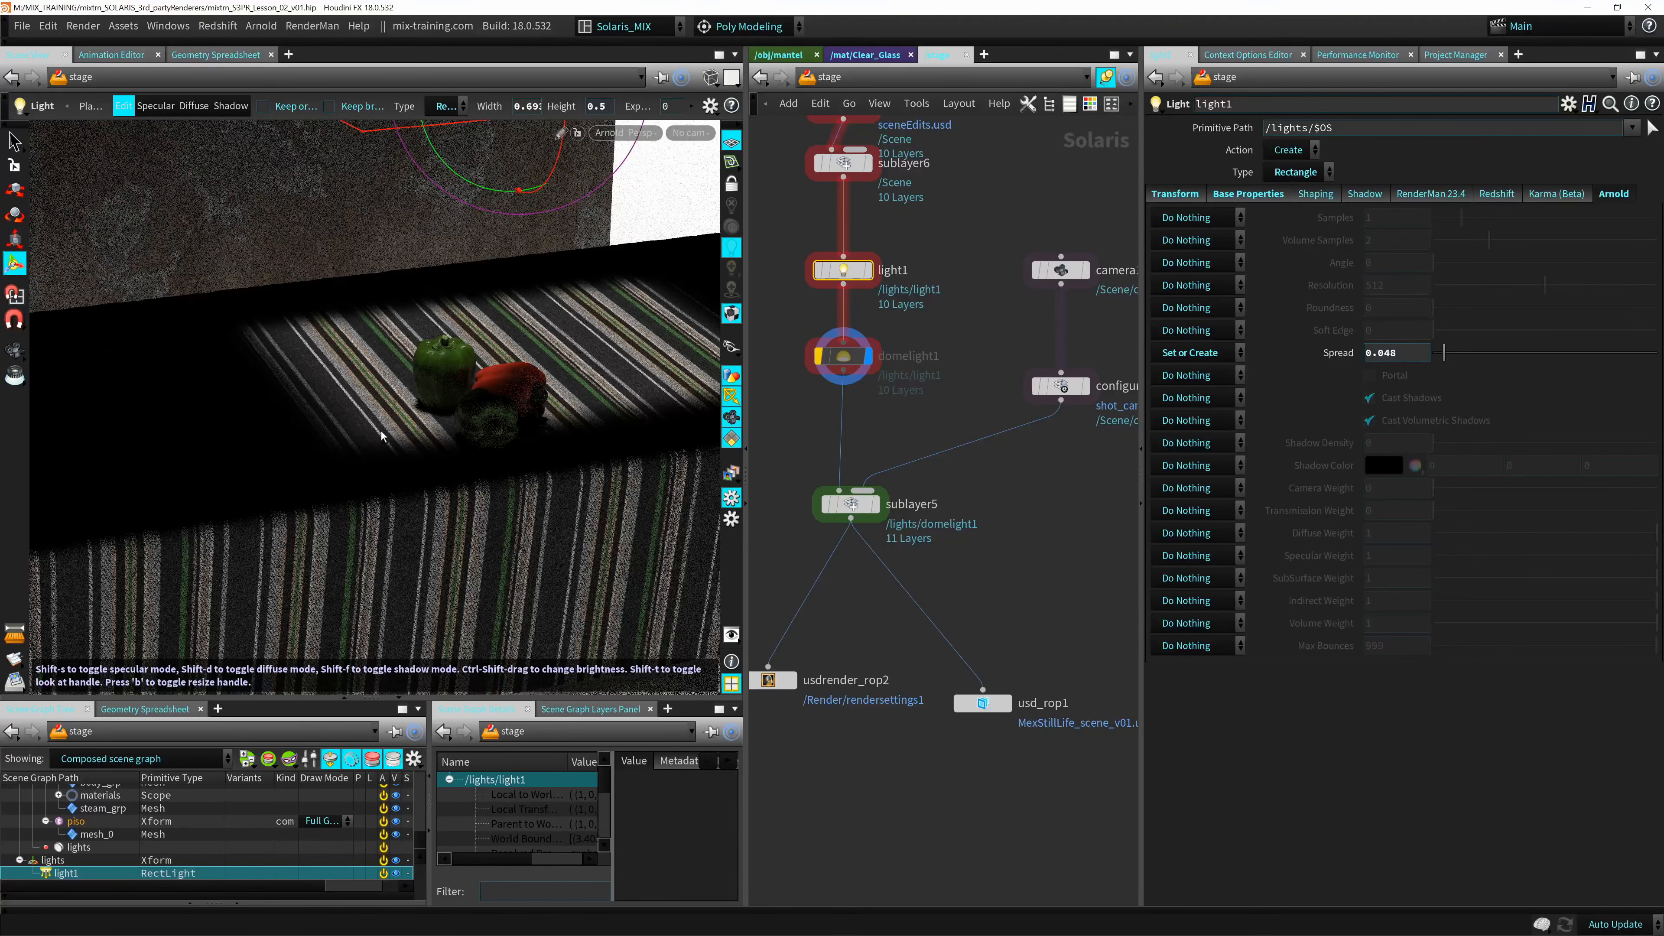
pyautogui.keyDown('alt'); pyautogui.moveTo(546, 333); pyautogui.dragTo(488, 373, button='middle'); pyautogui.keyUp('alt')
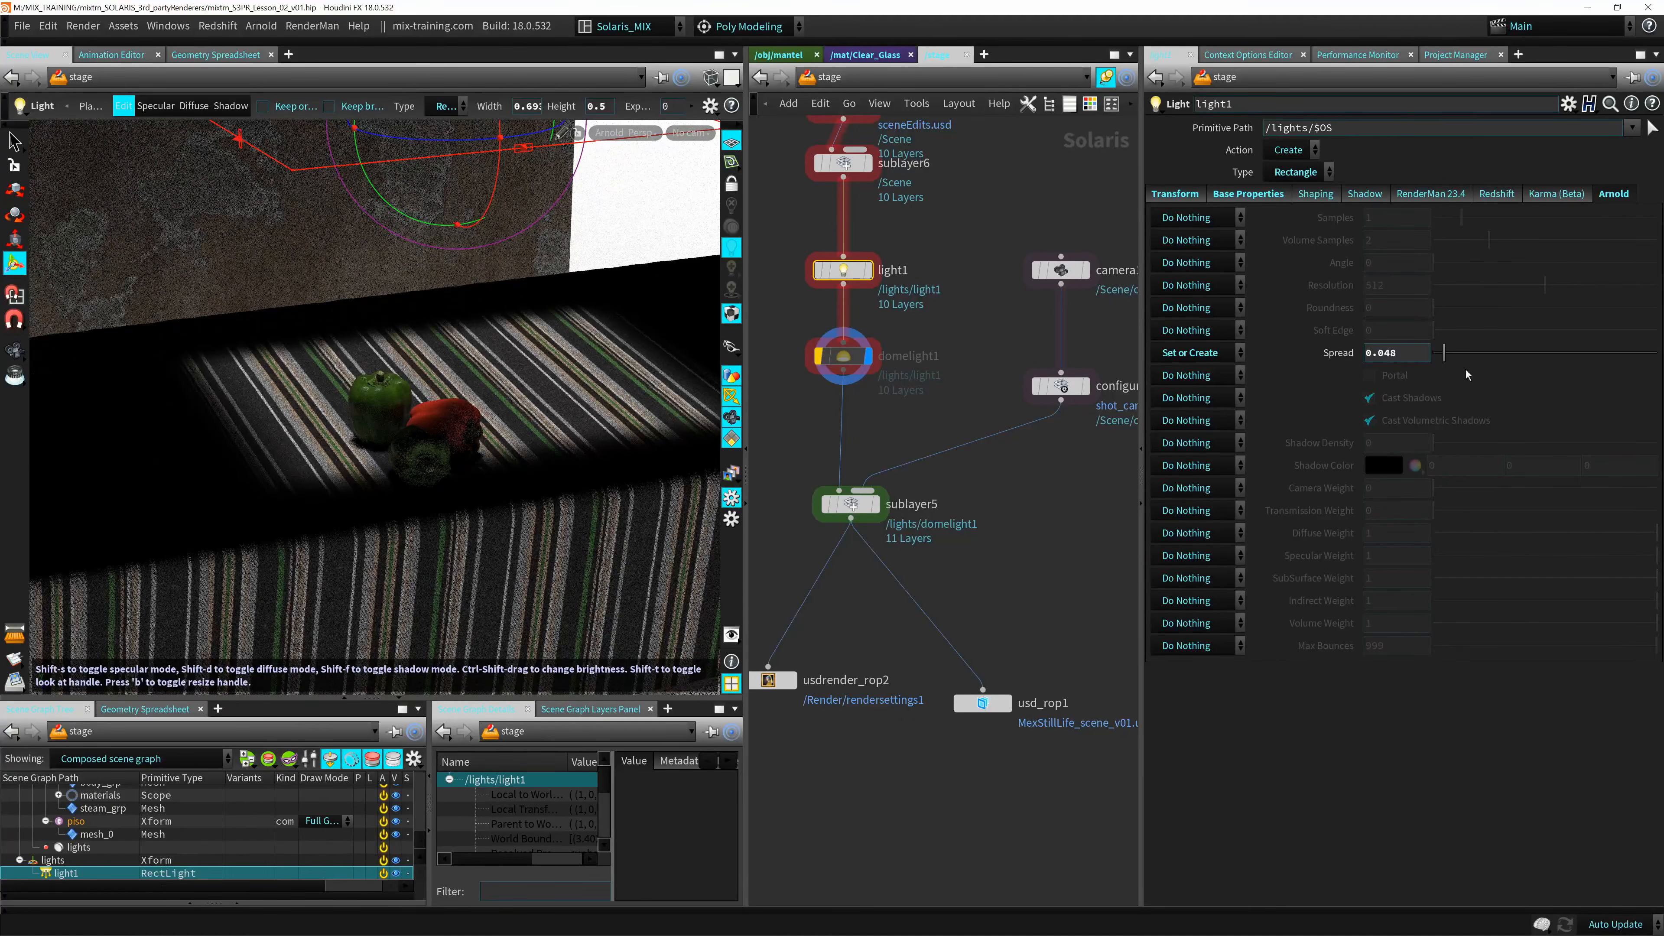
pyautogui.click(624, 133)
pyautogui.click(630, 200)
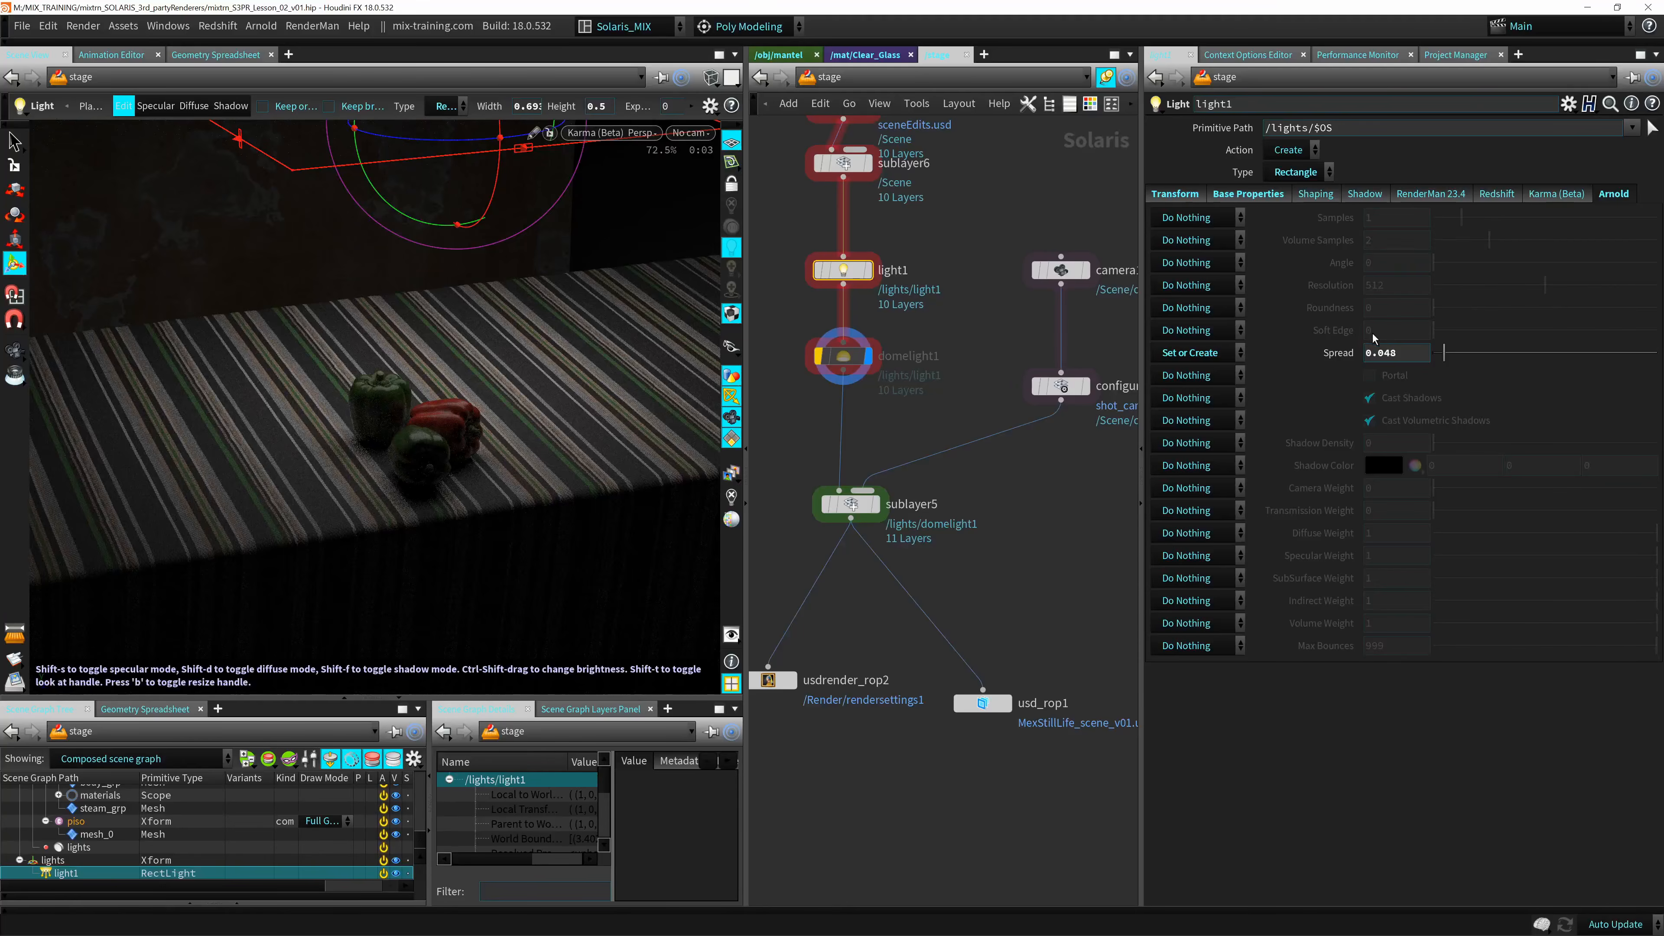
# Add a Render Settings node to the stage network between the domelight1 and configurelayer21 nodes, leaving it unconnected.
pyautogui.click(925, 470)
pyautogui.moveTo(925, 470); pyautogui.dragTo(943, 353, button='middle')
pyautogui.moveTo(1042, 374); pyautogui.dragTo(959, 485, button='middle')
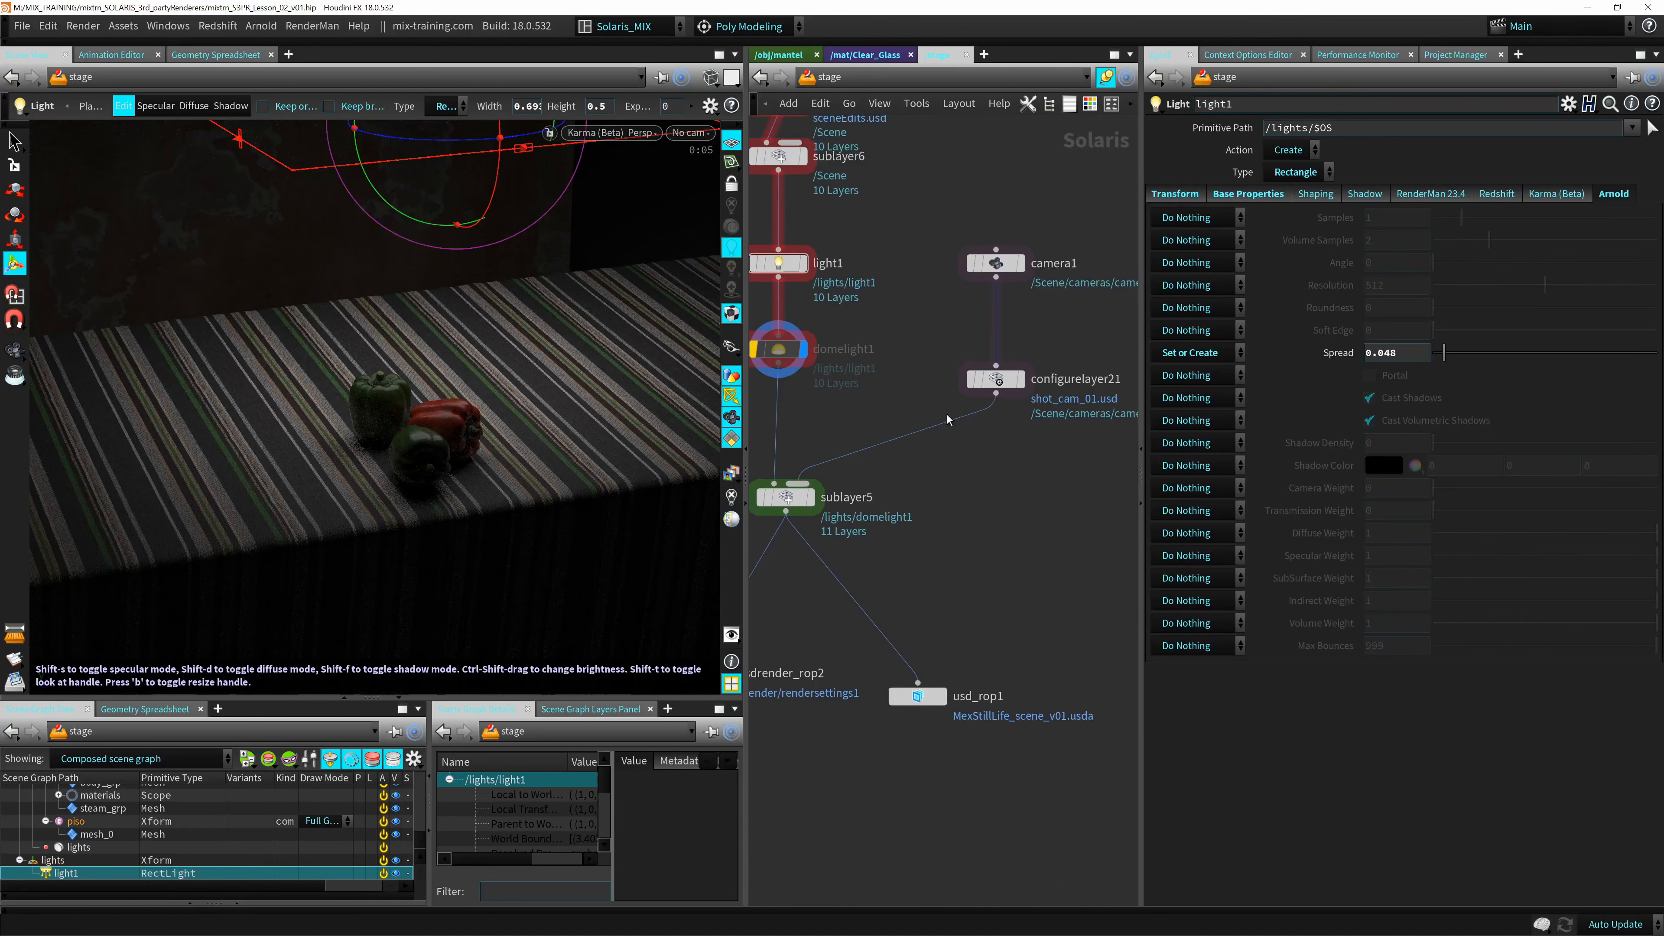
pyautogui.press('Tab')
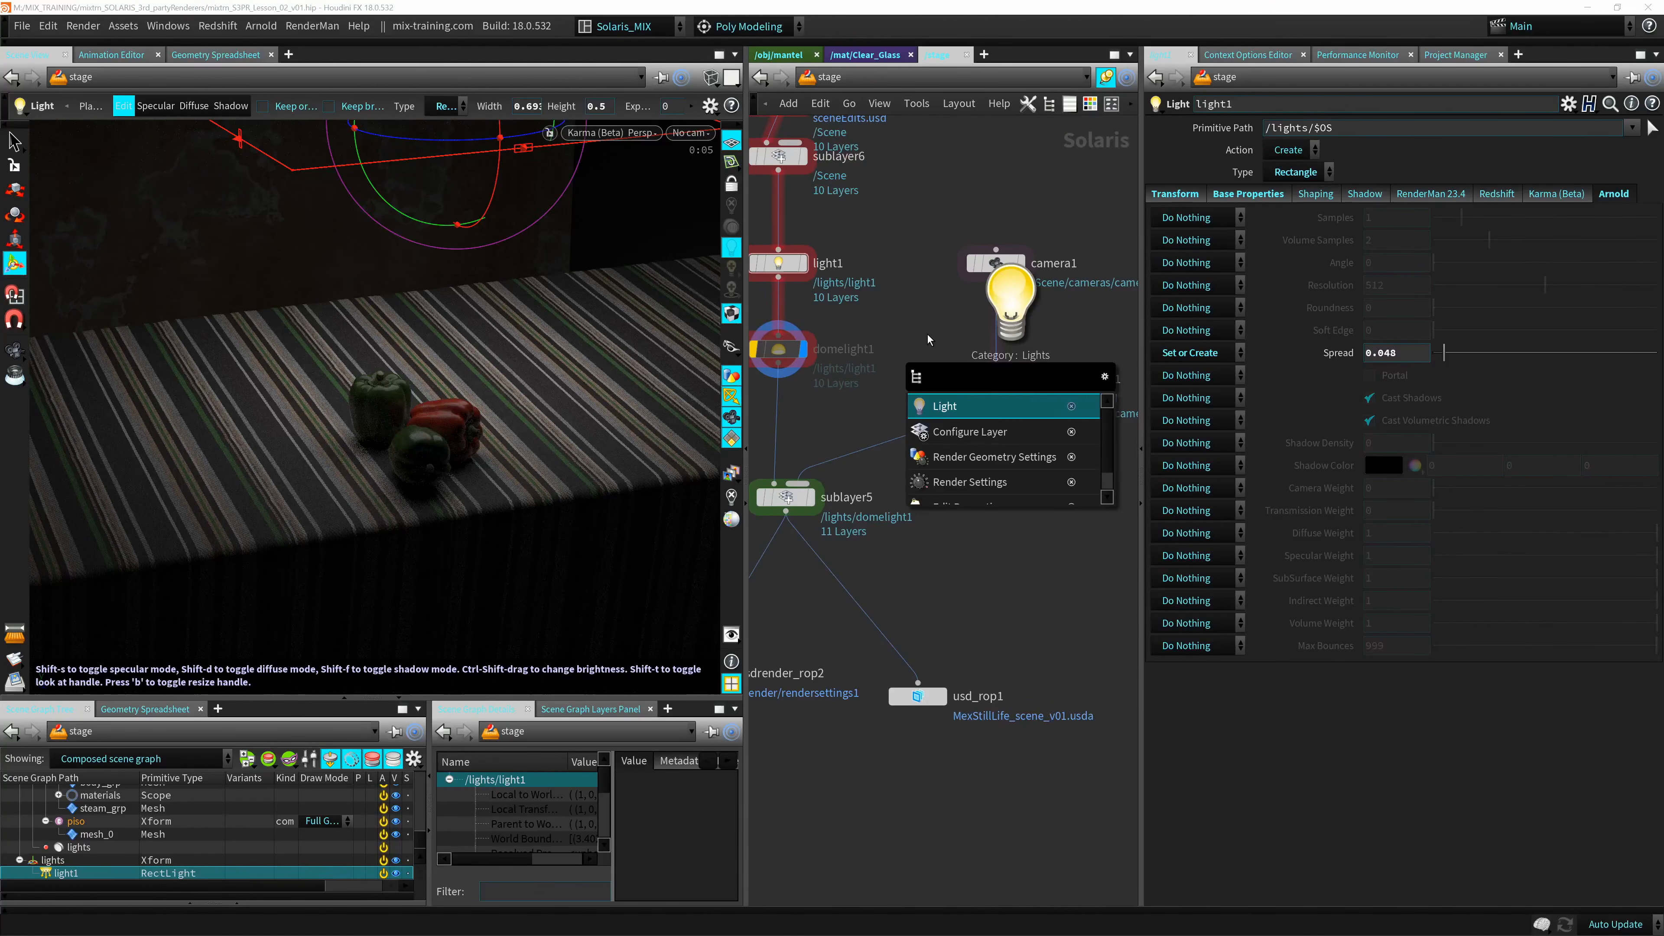
pyautogui.write('re')
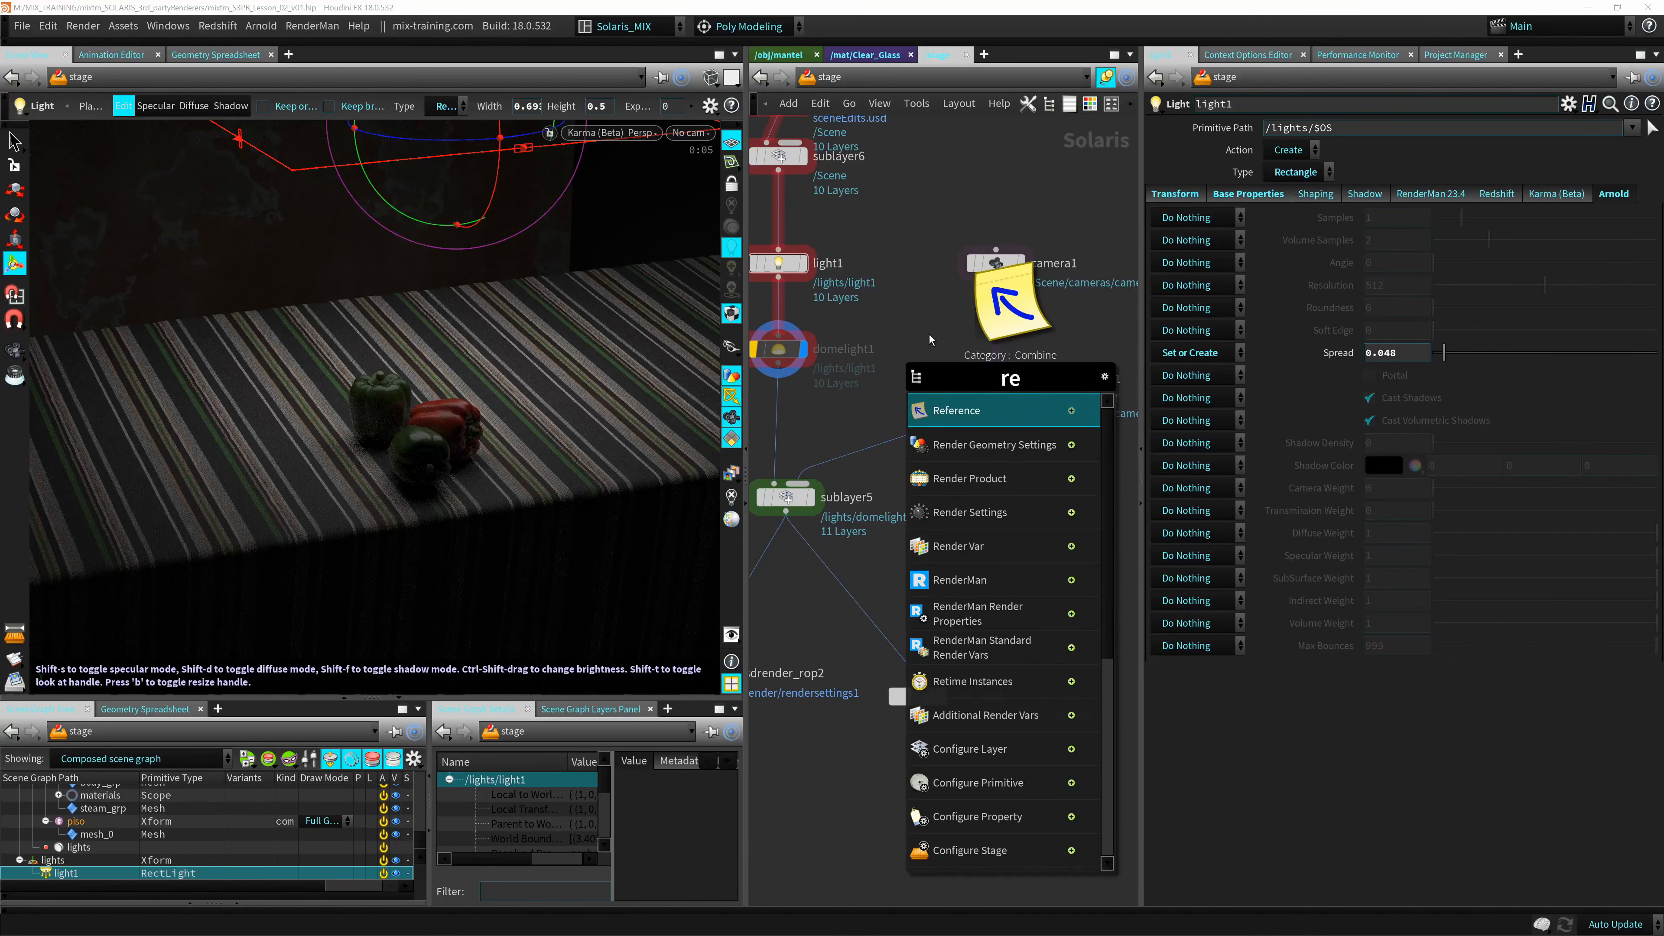
pyautogui.write('nde')
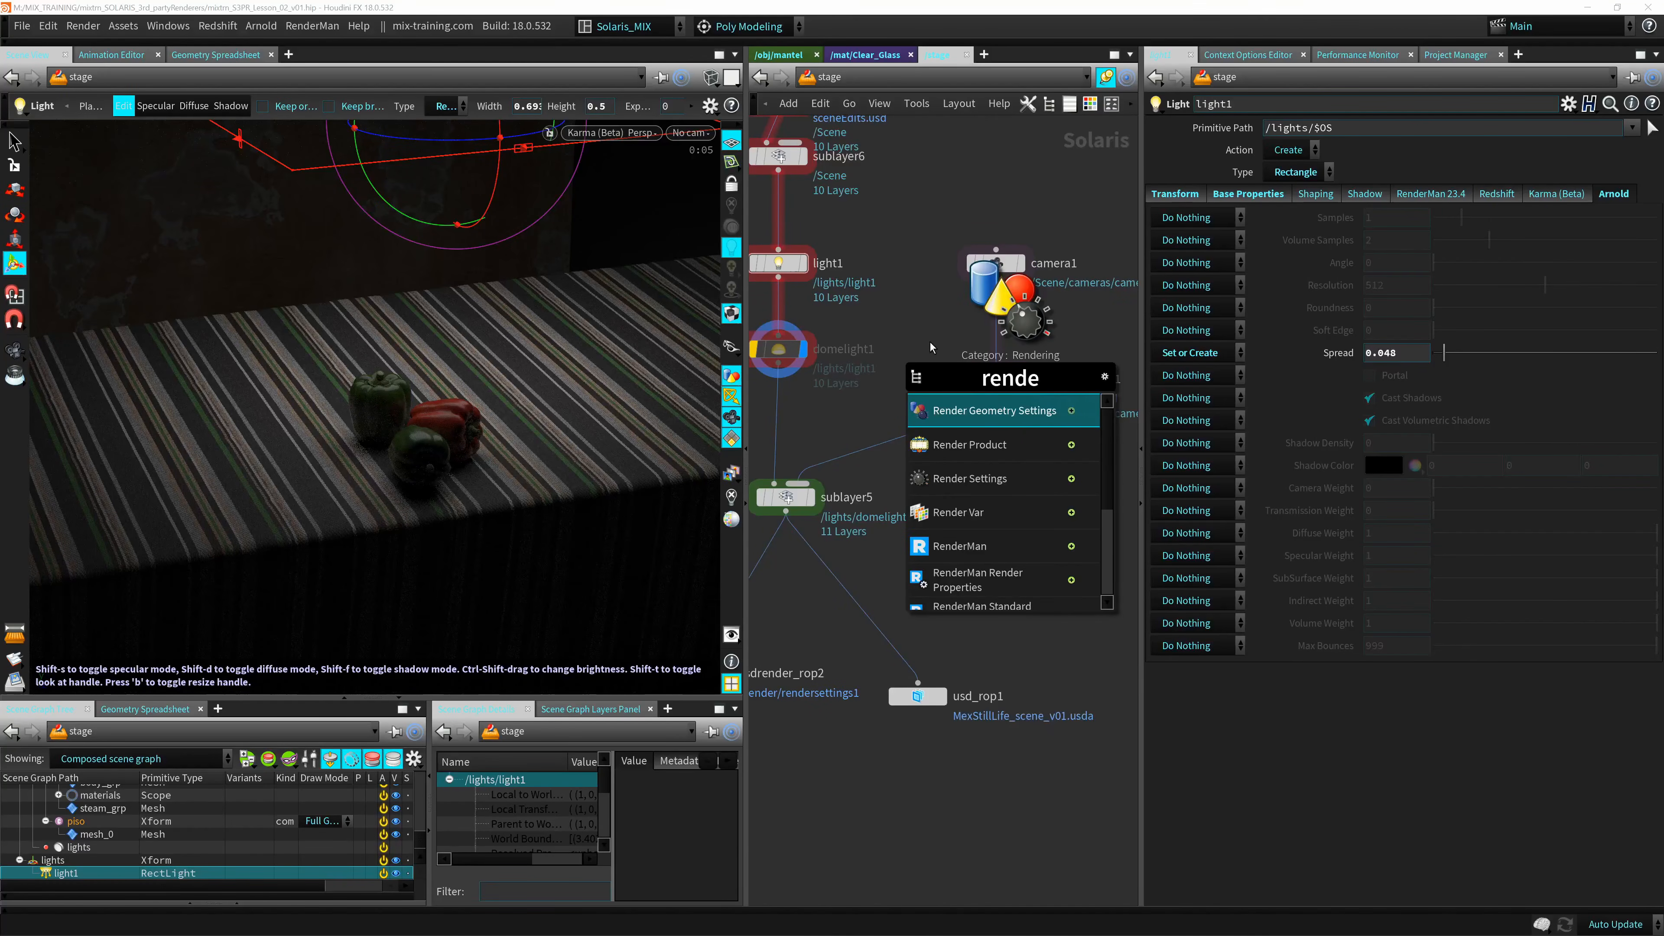
pyautogui.click(985, 485)
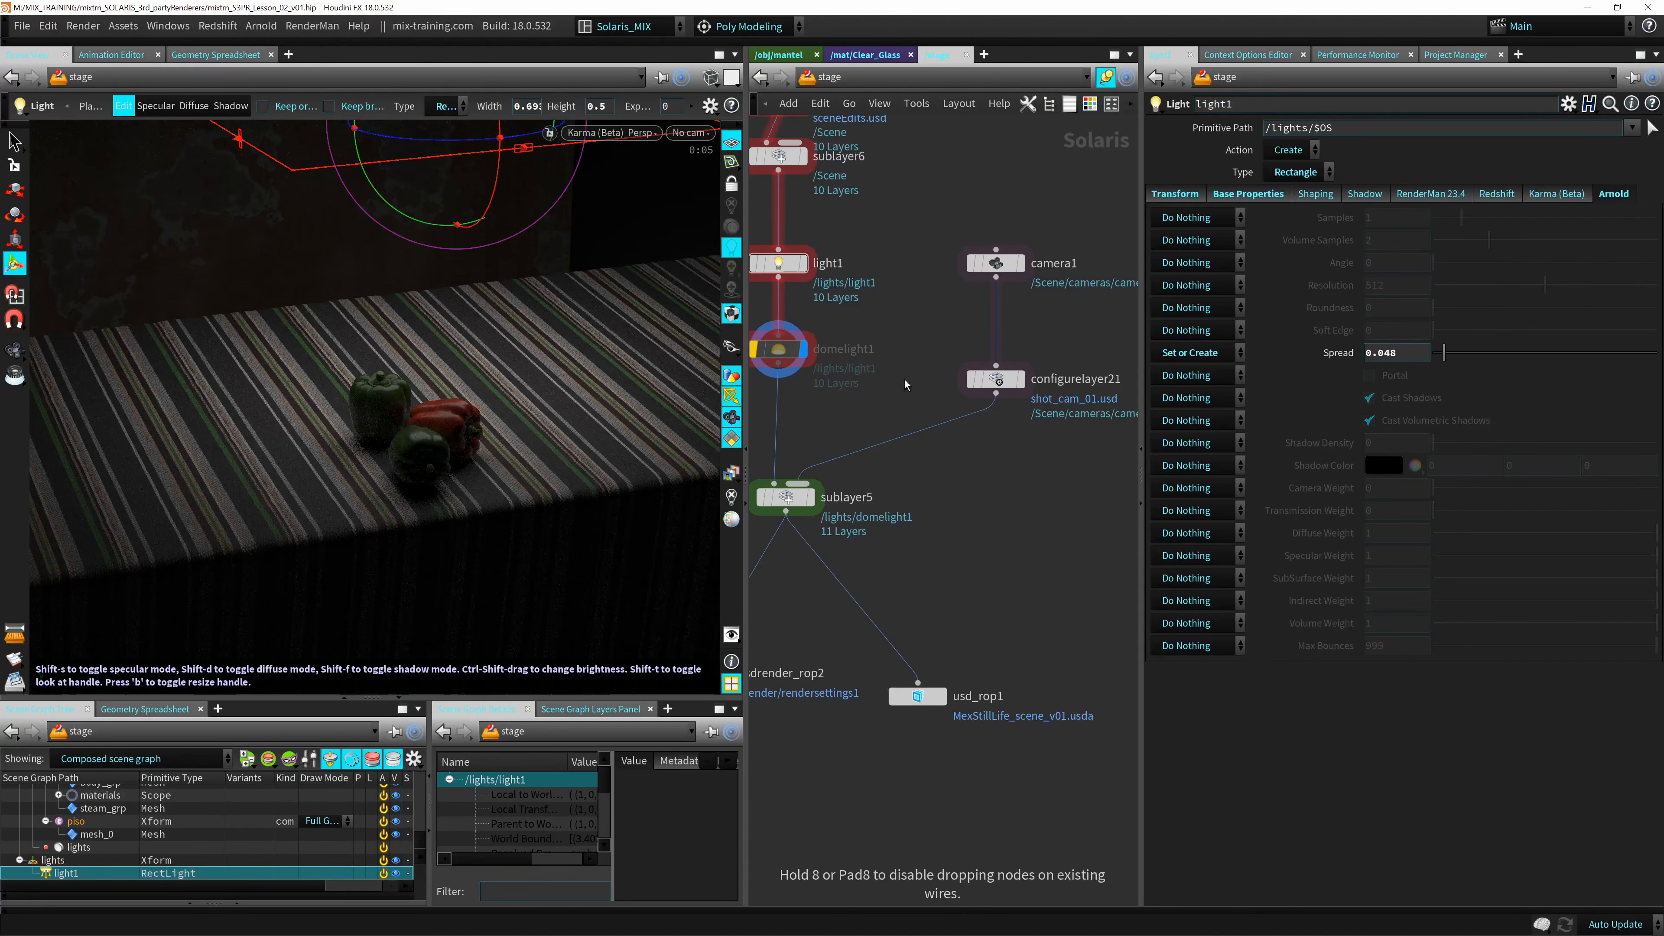
pyautogui.click(909, 371)
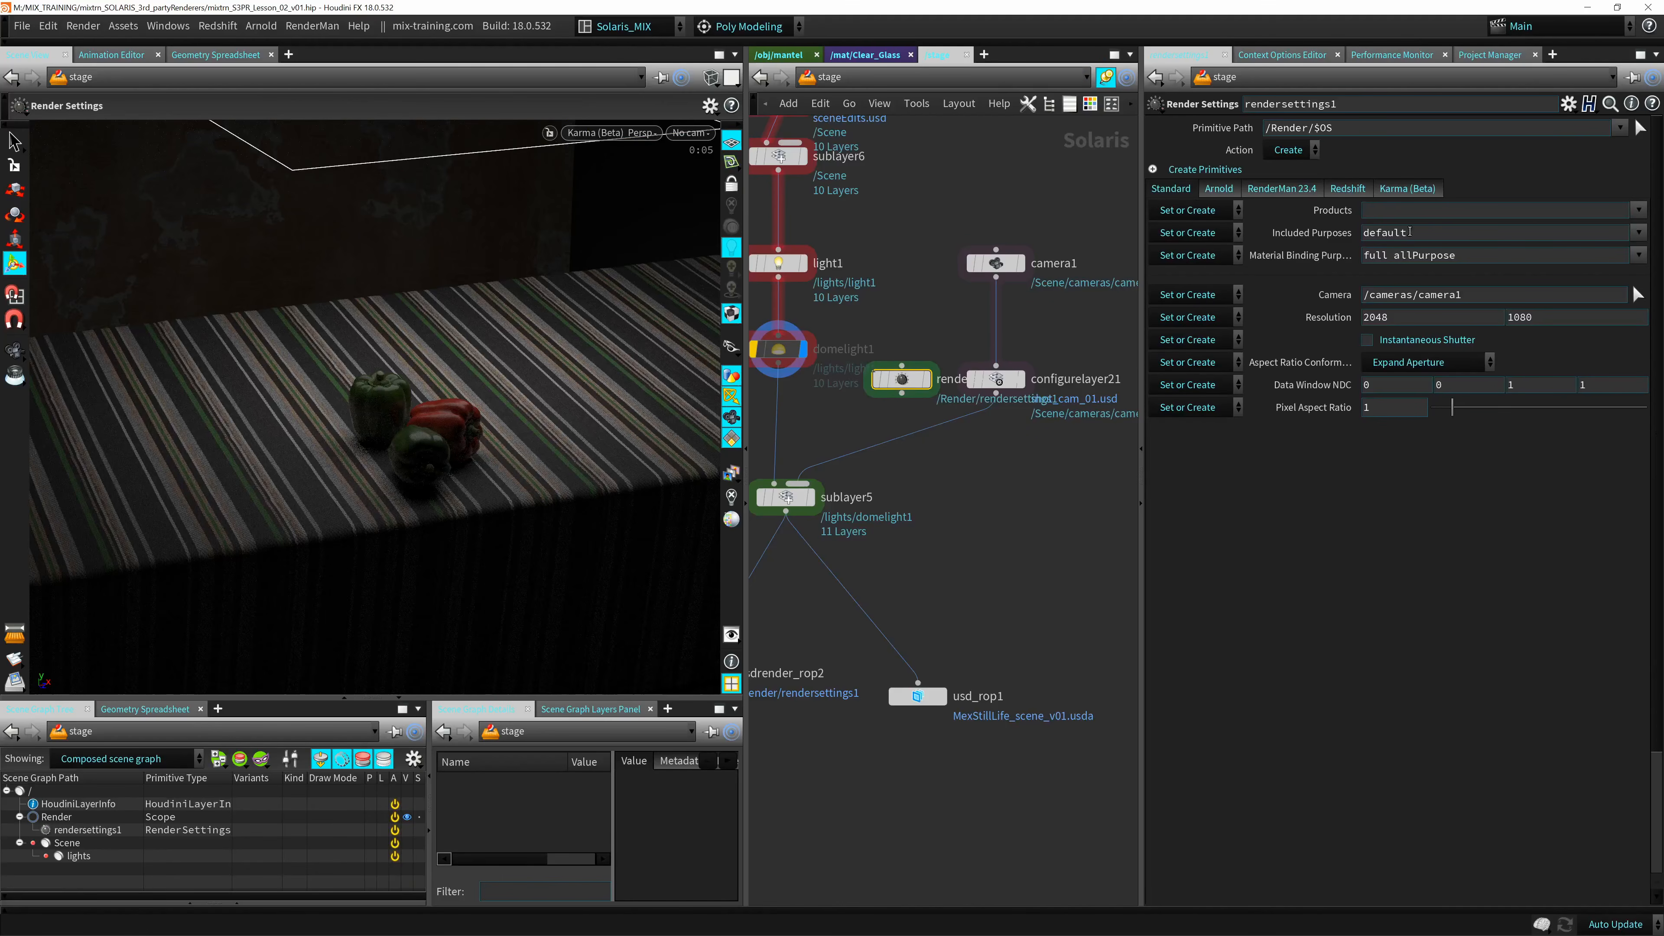
# Review the new node's Camera path, Arnold, RenderMan, Redshift and Karma settings, and compare them with the viewport's Karma display options.
pyautogui.tripleClick(1482, 299)
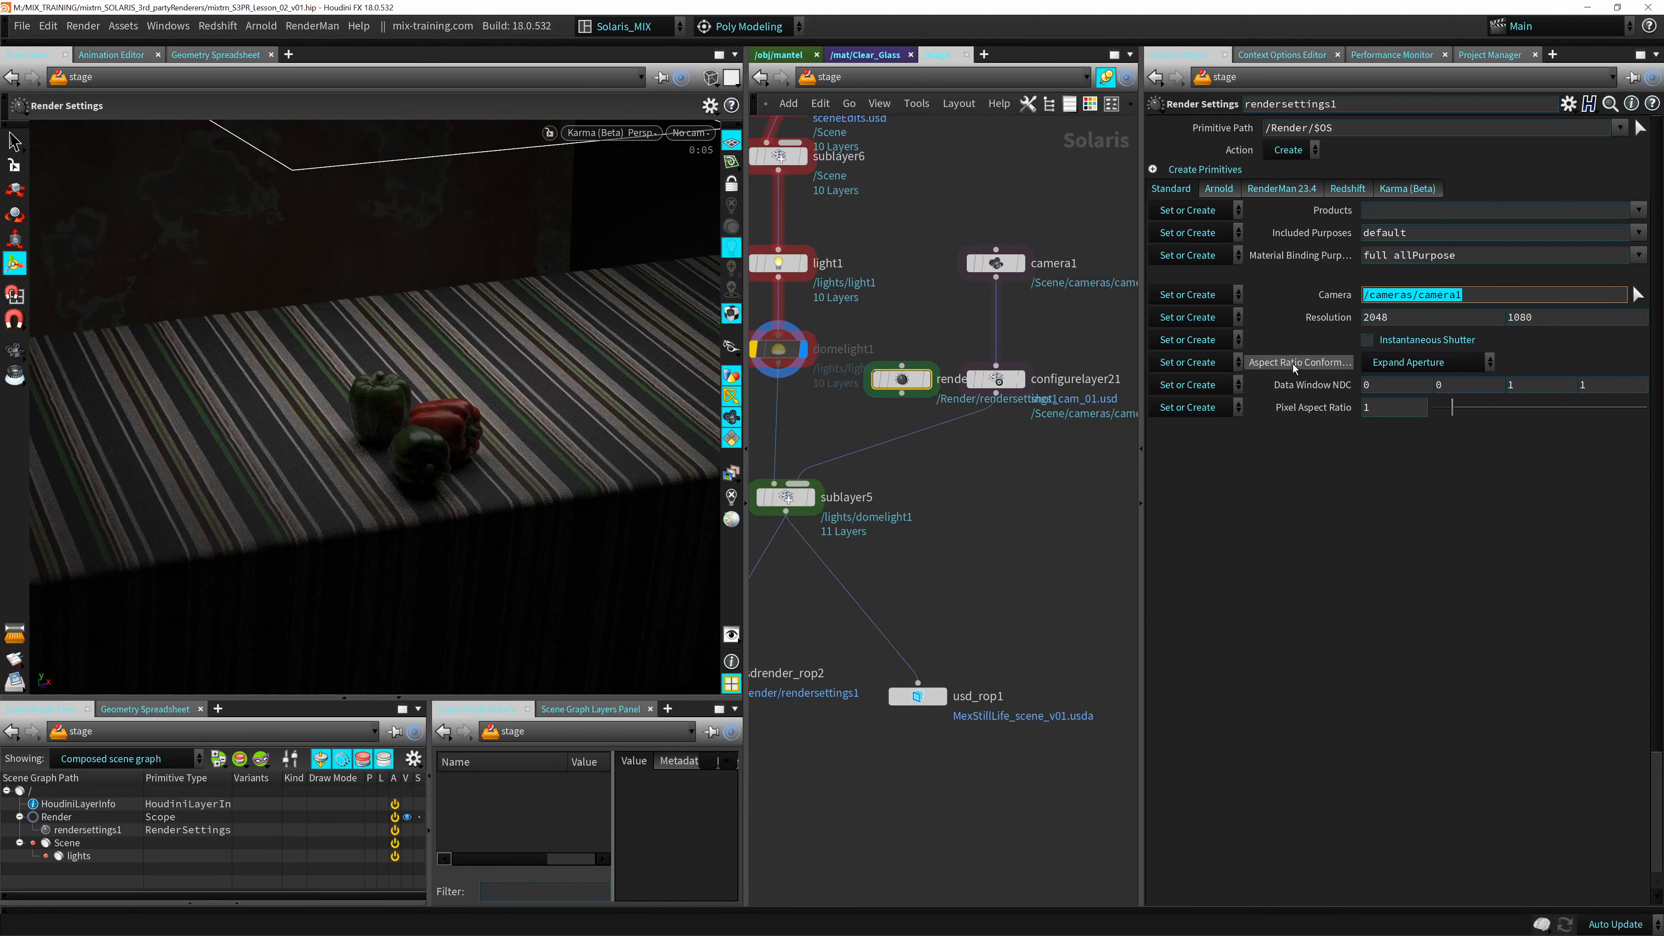
pyautogui.click(1218, 189)
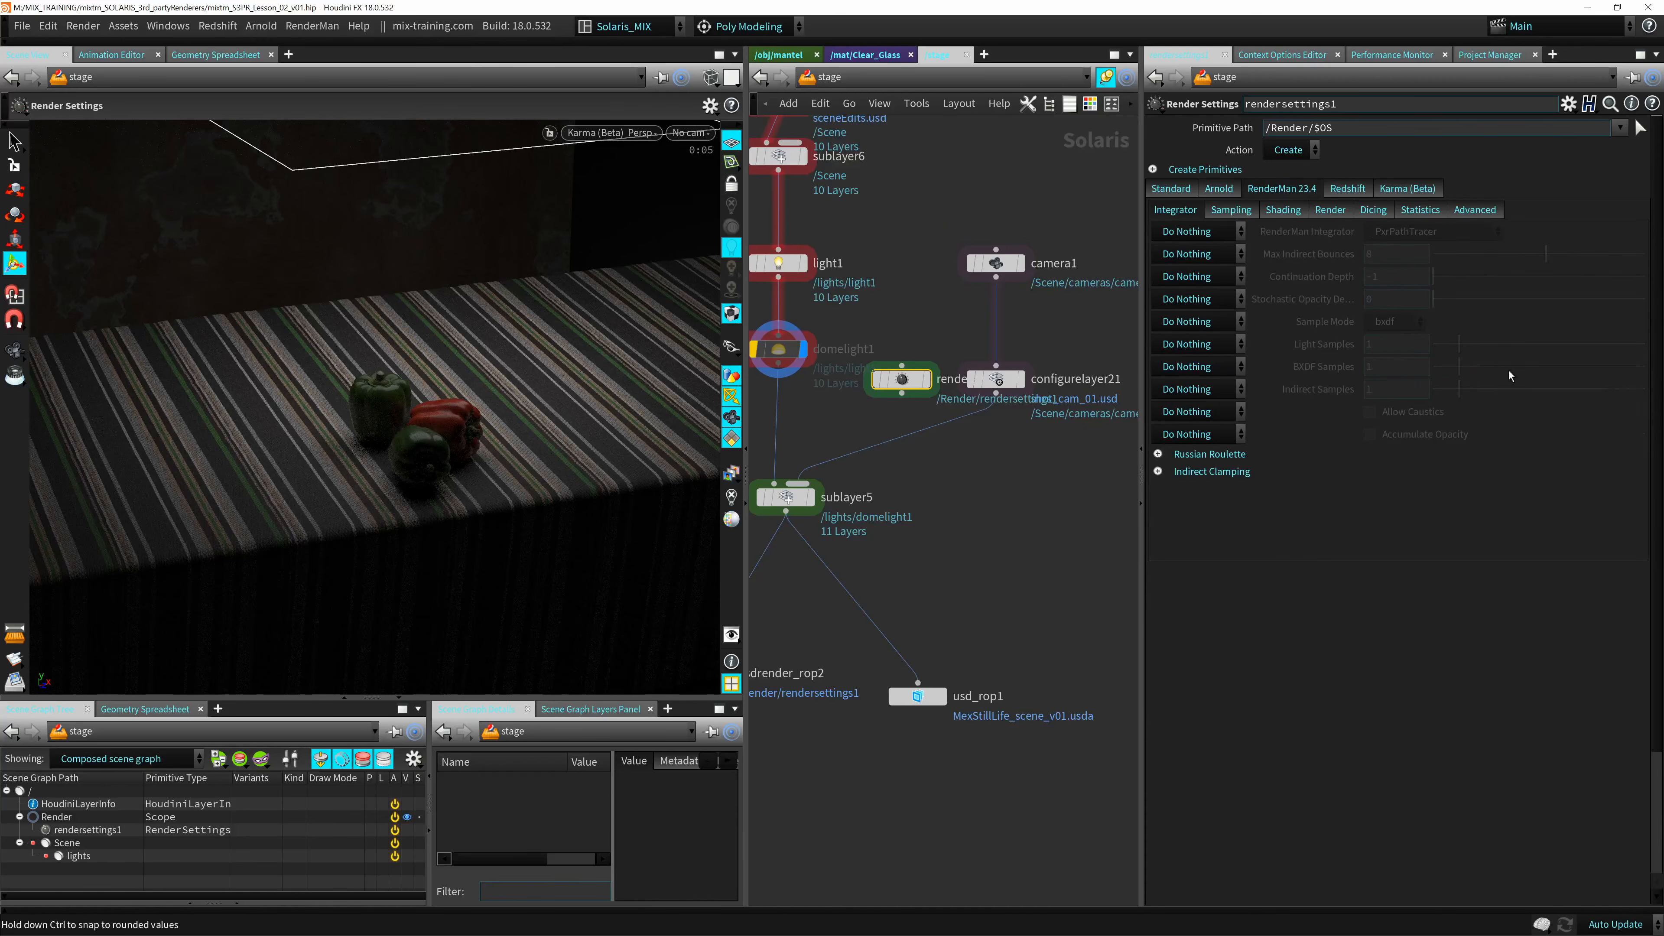
pyautogui.click(1359, 191)
pyautogui.click(1408, 189)
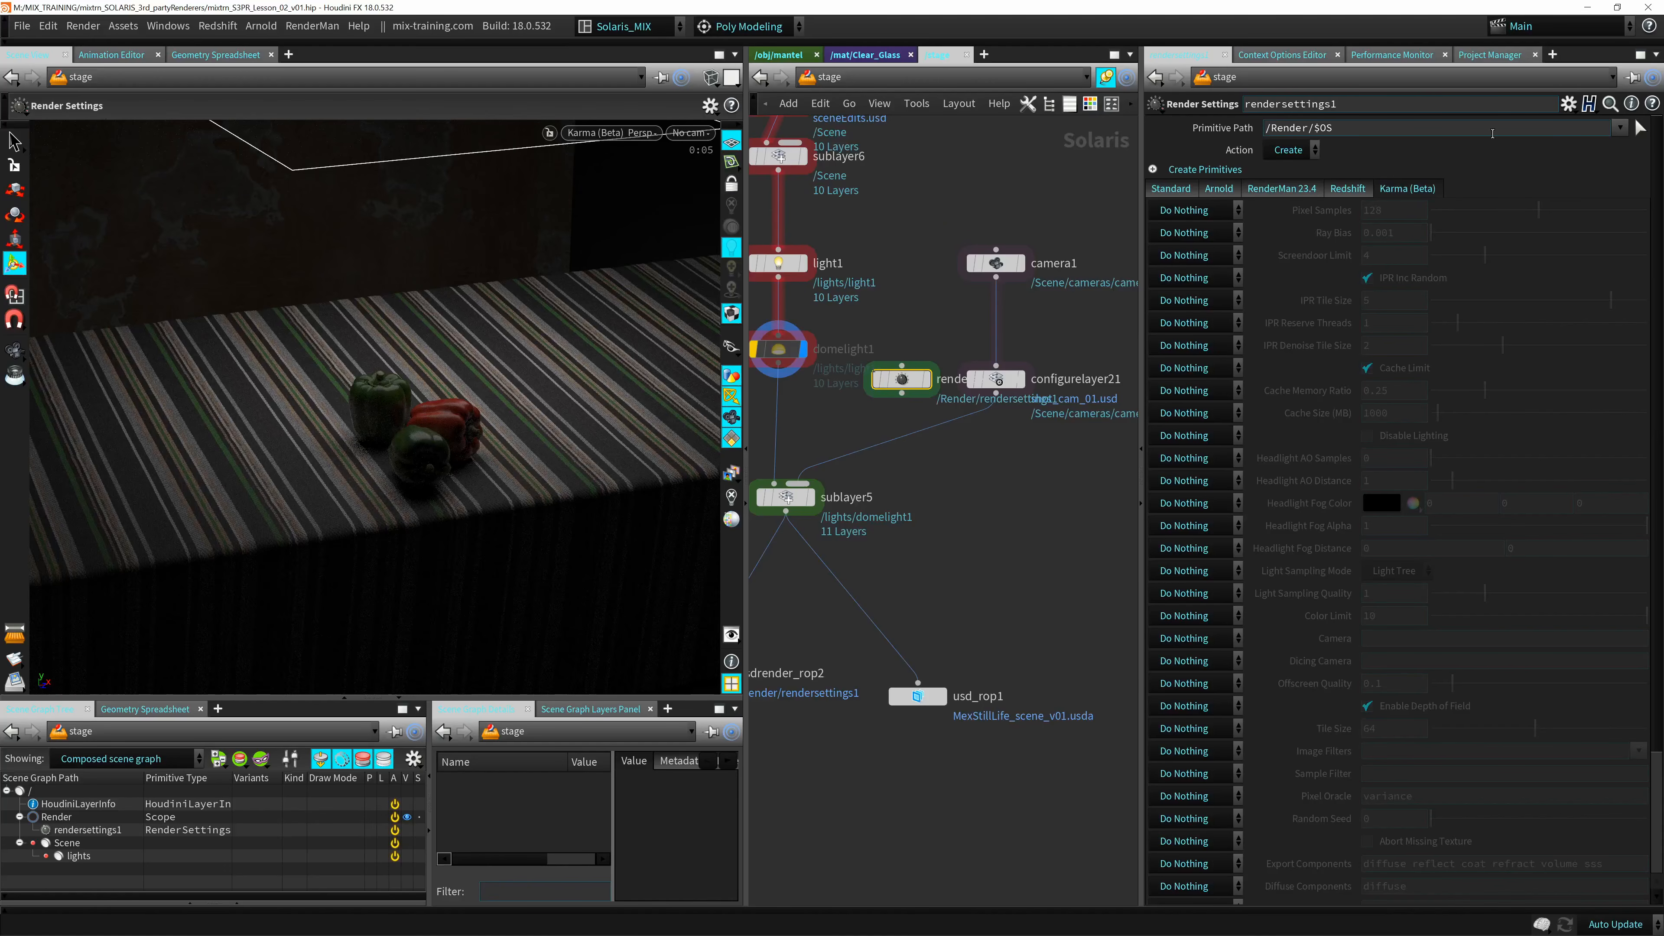
pyautogui.press('d')
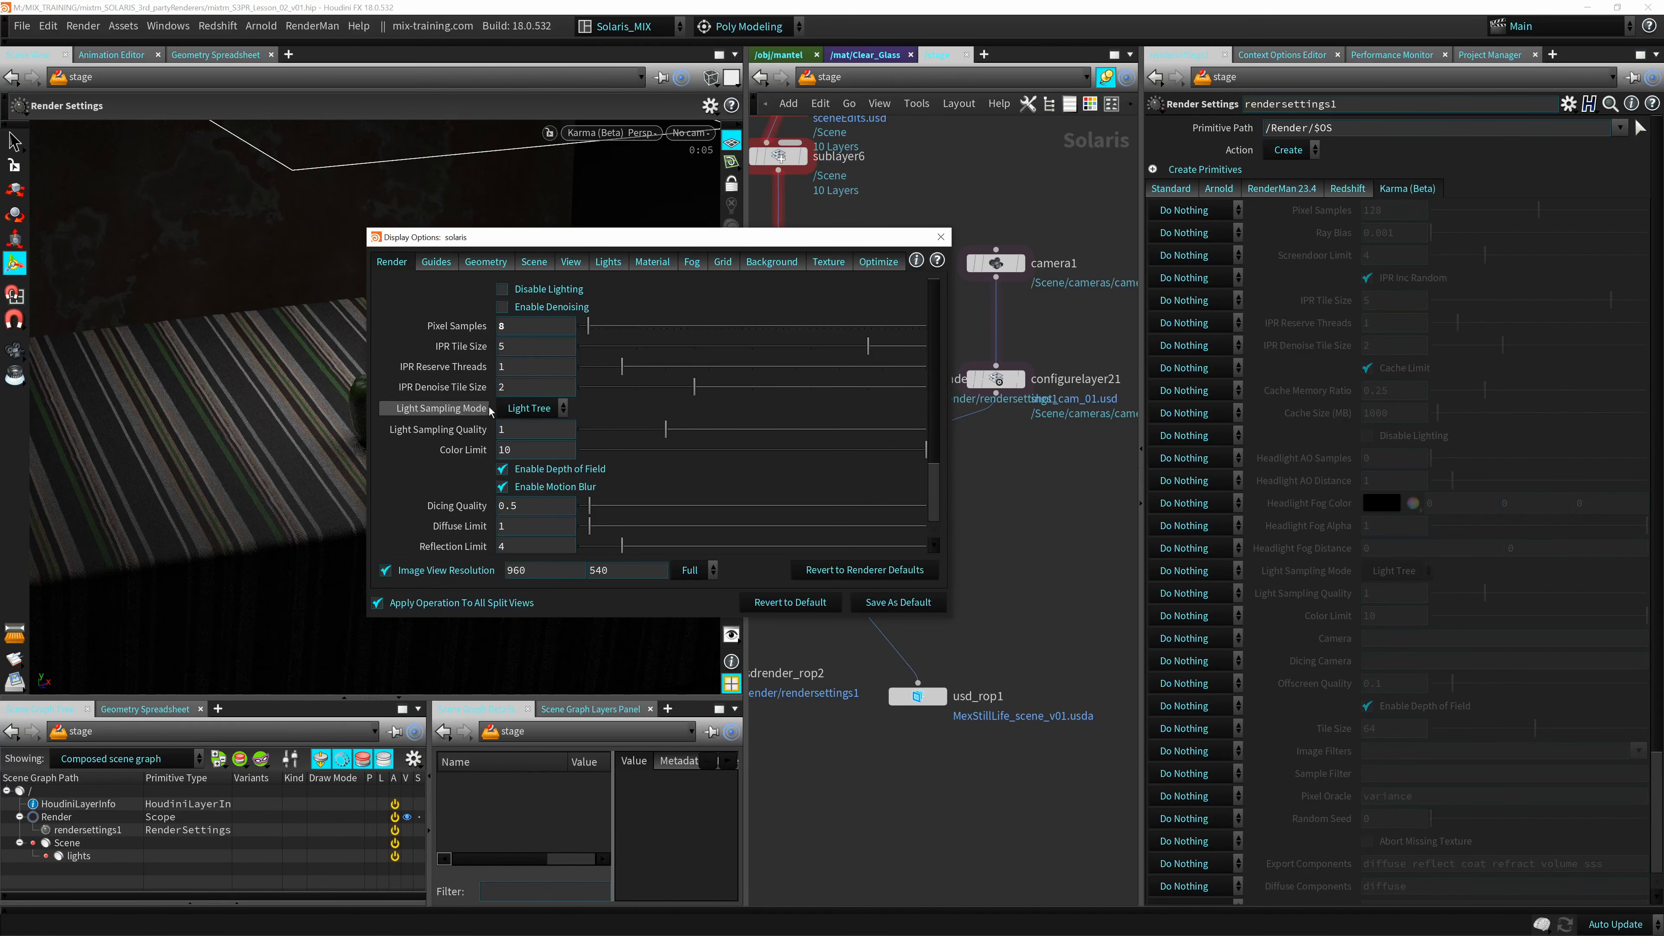
pyautogui.click(941, 237)
# Insert rendersettings1 into the connection between camera1 and configurelayer21, and check which render settings the viewport offers.
pyautogui.moveTo(906, 379); pyautogui.dragTo(997, 328)
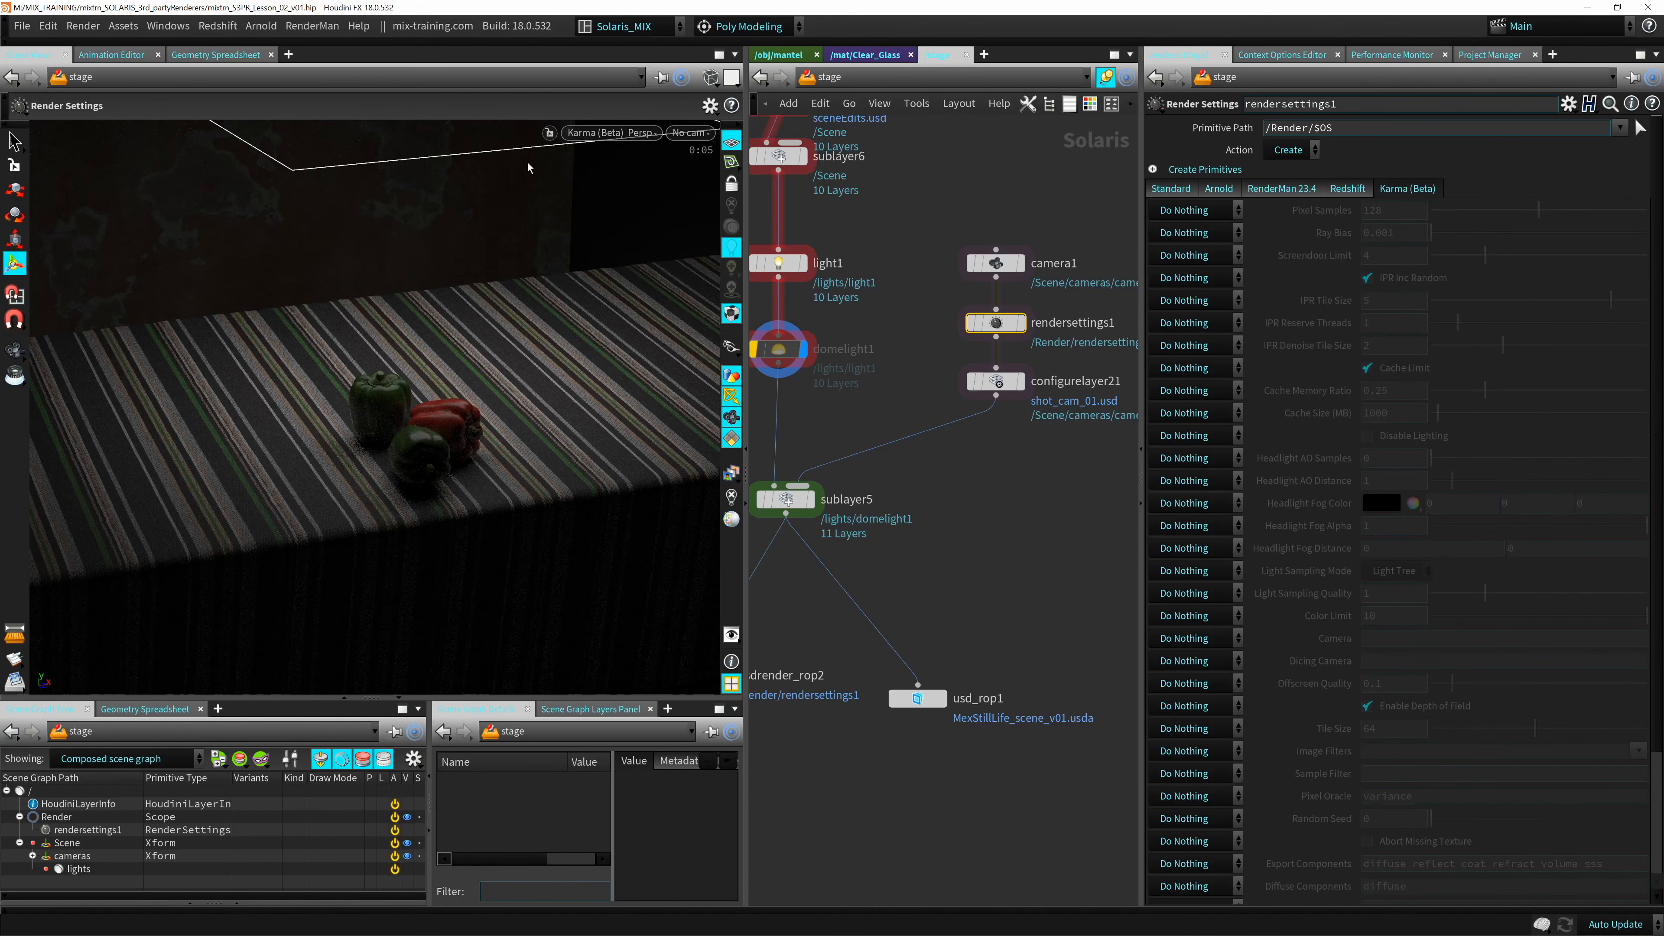
pyautogui.click(609, 133)
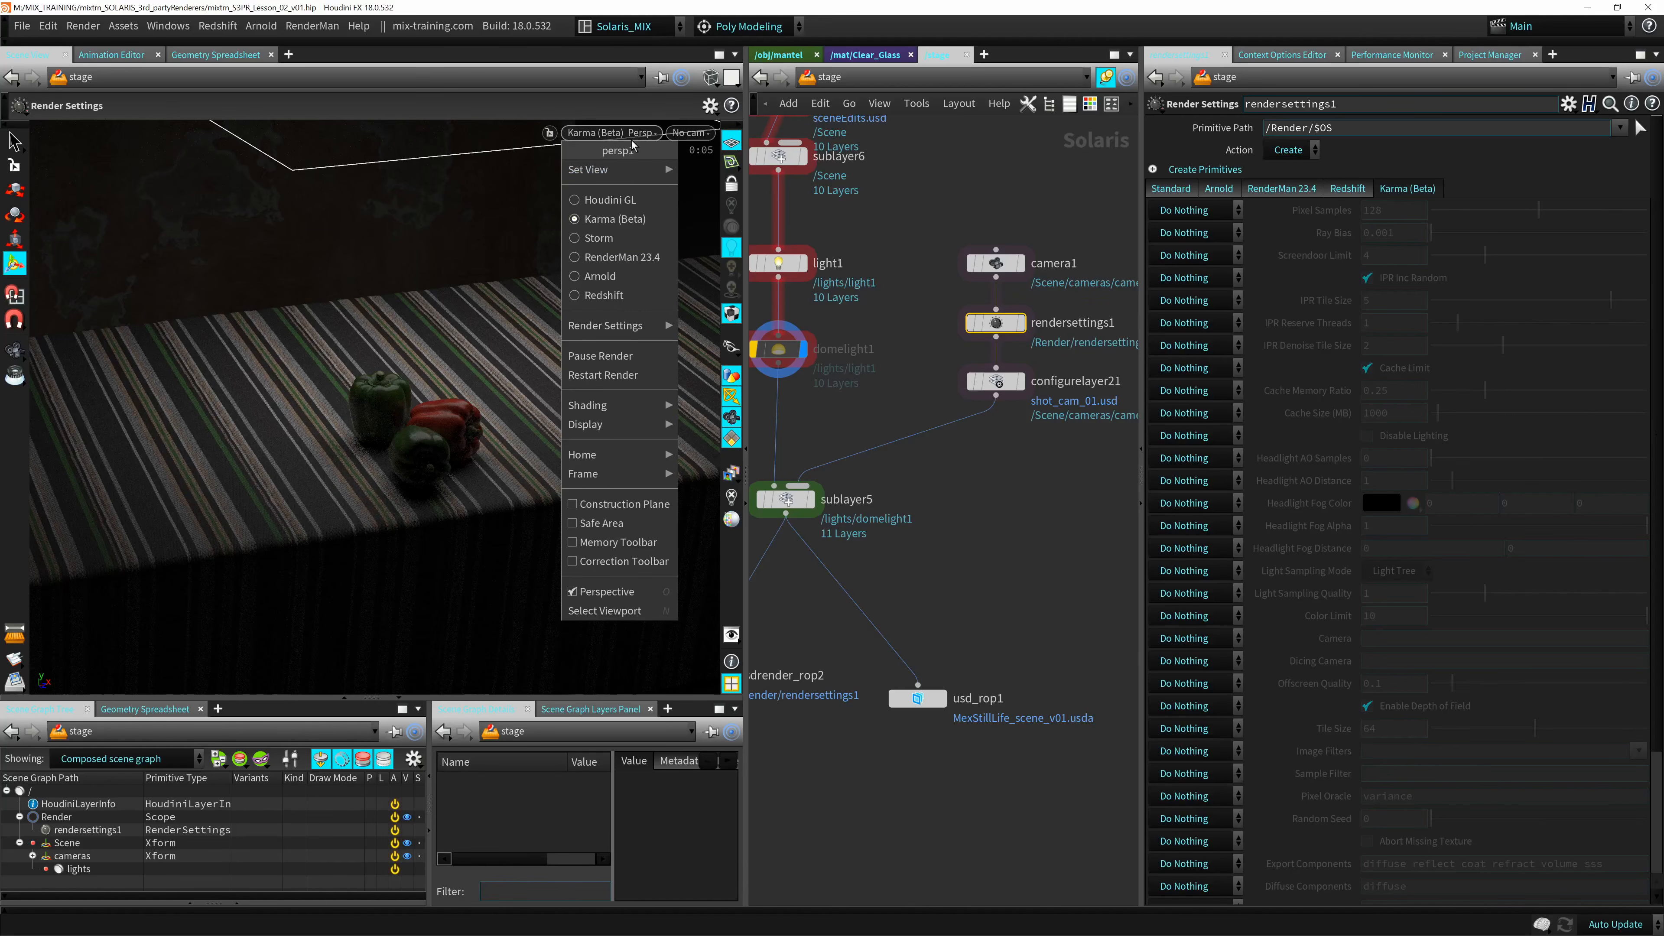
pyautogui.moveTo(616, 326)
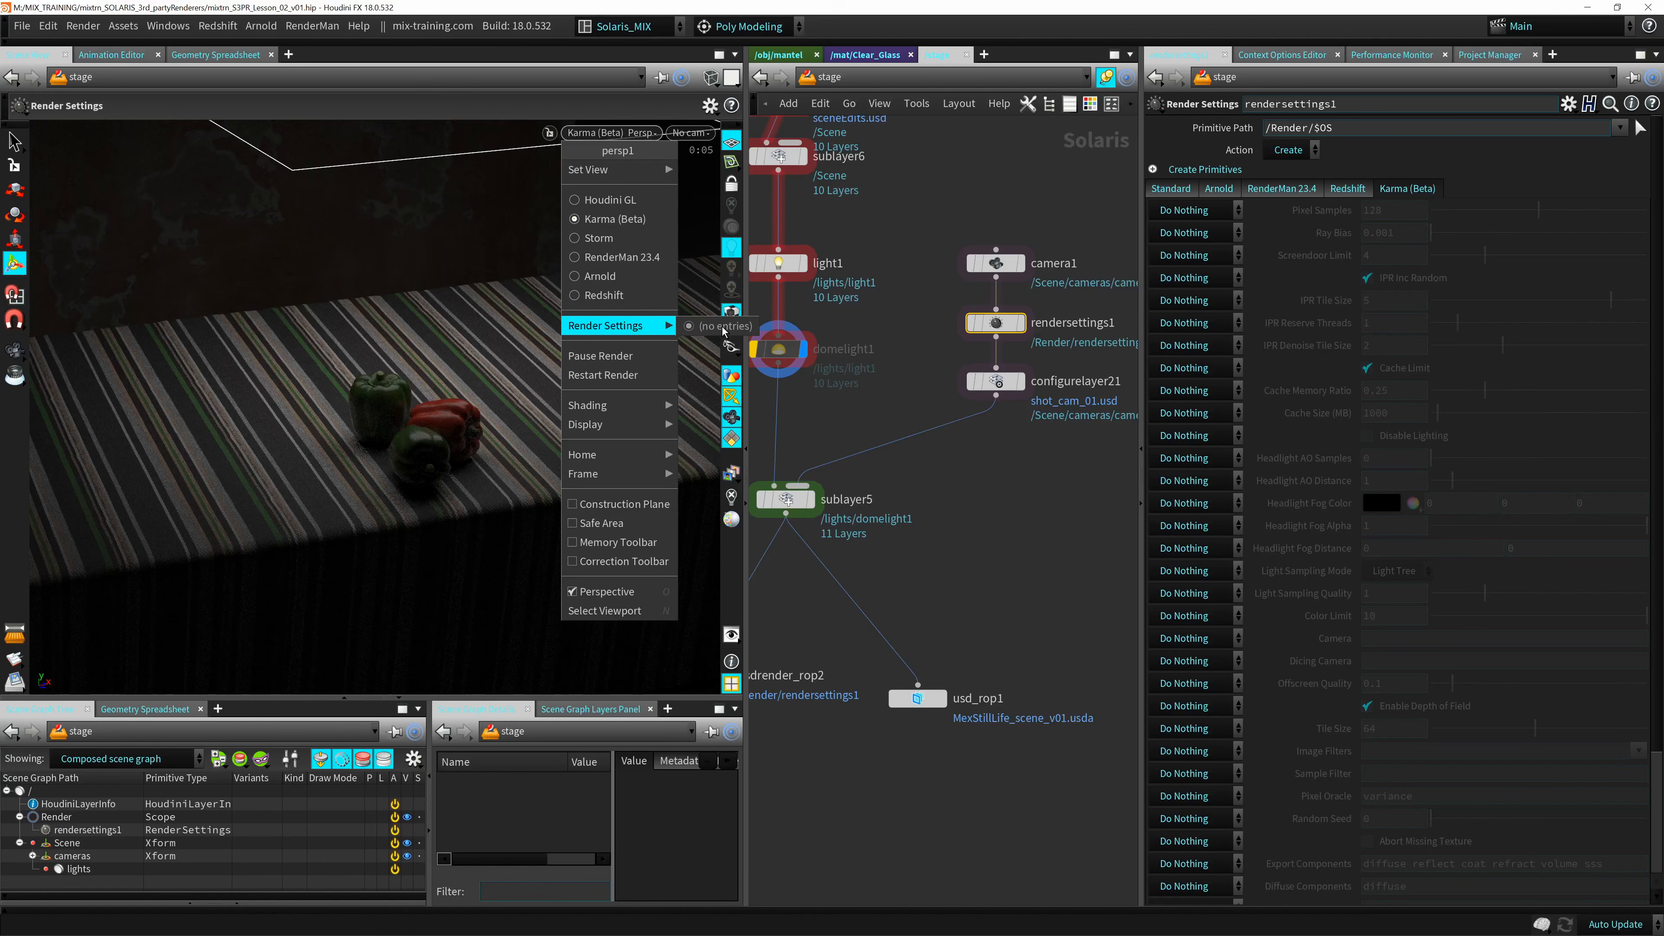
pyautogui.click(705, 328)
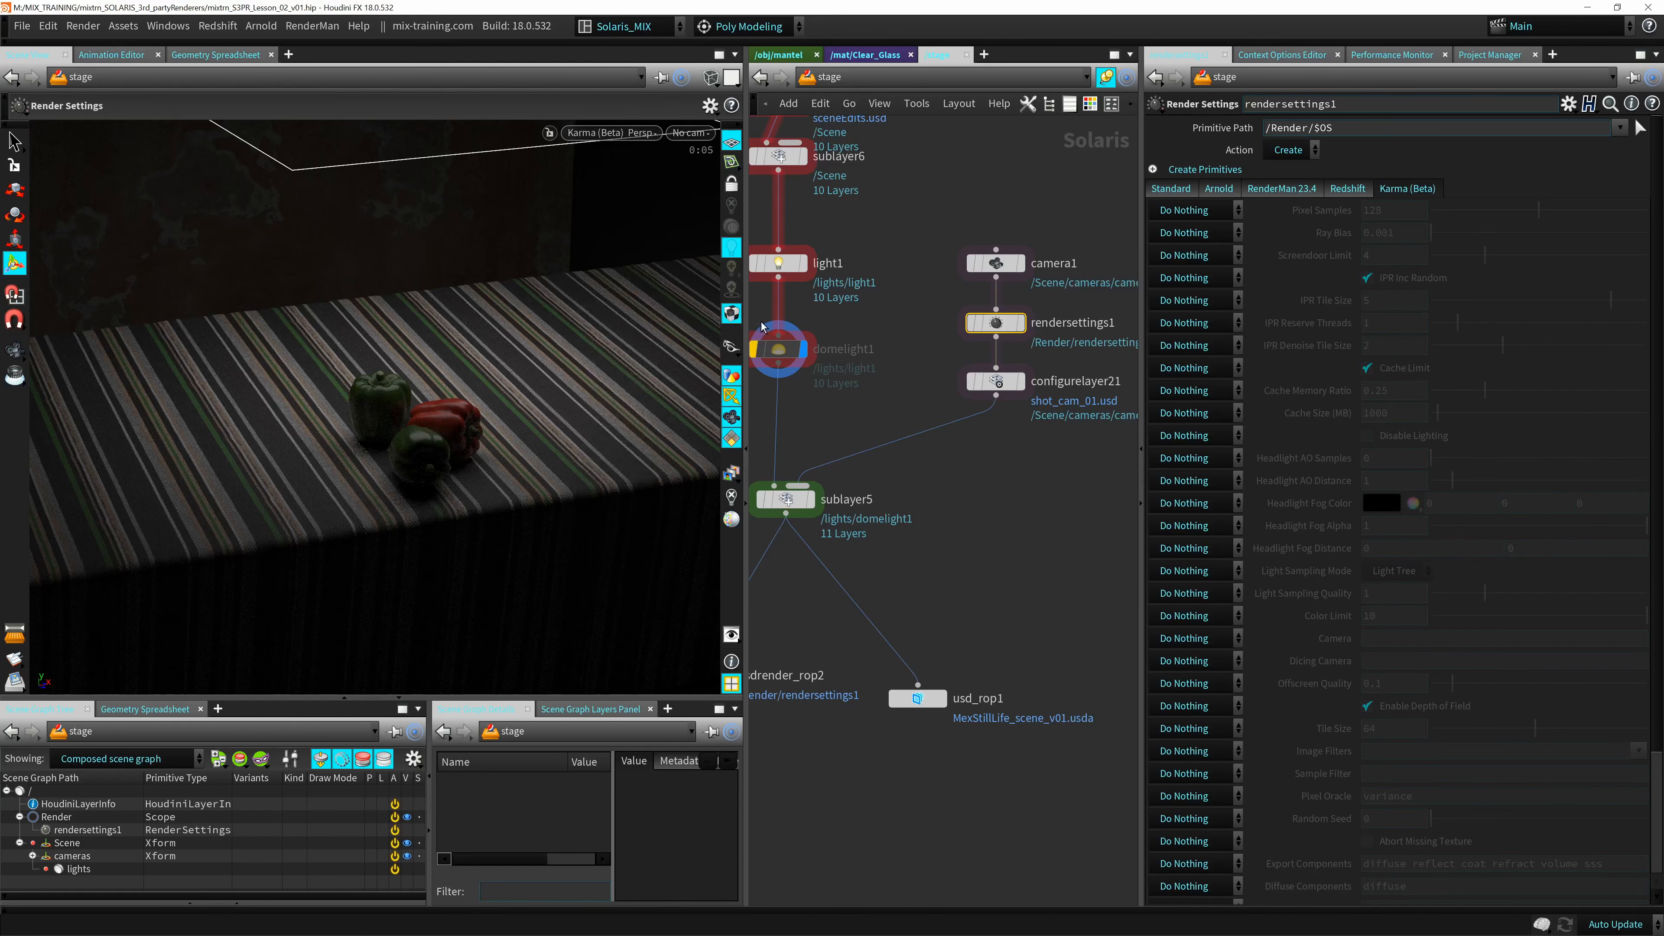
# Select sublayer5 and make it the displayed node, and check the render settings offered to the viewport again.
pyautogui.moveTo(882, 398); pyautogui.dragTo(901, 307, button='middle')
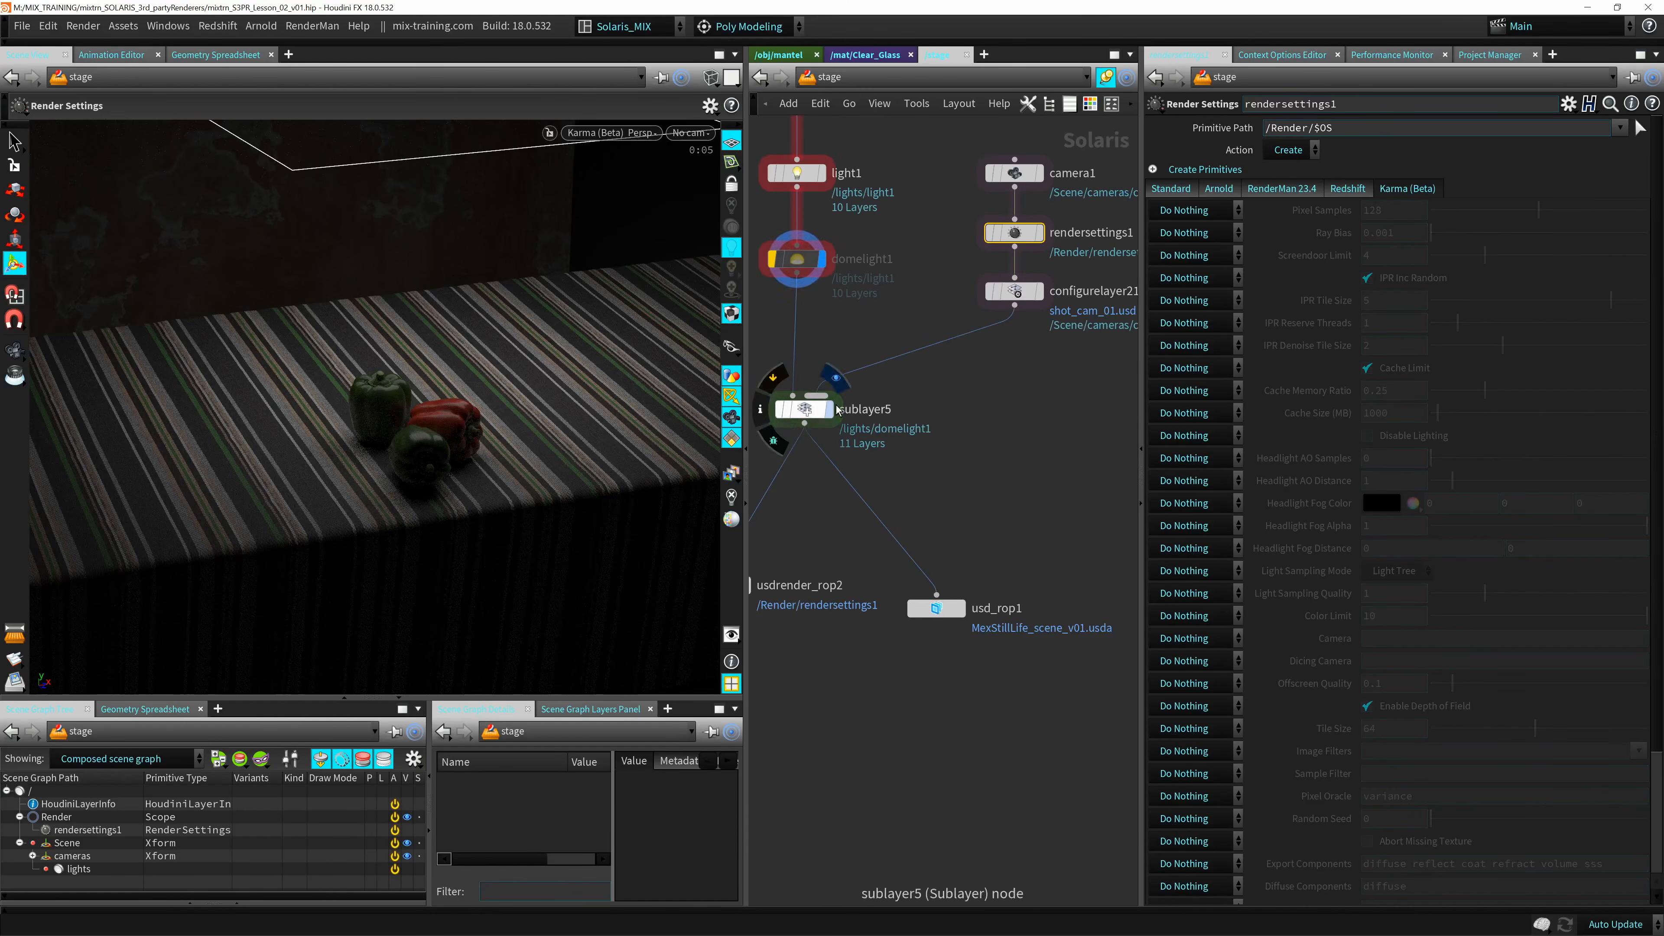
pyautogui.click(834, 382)
pyautogui.click(806, 407)
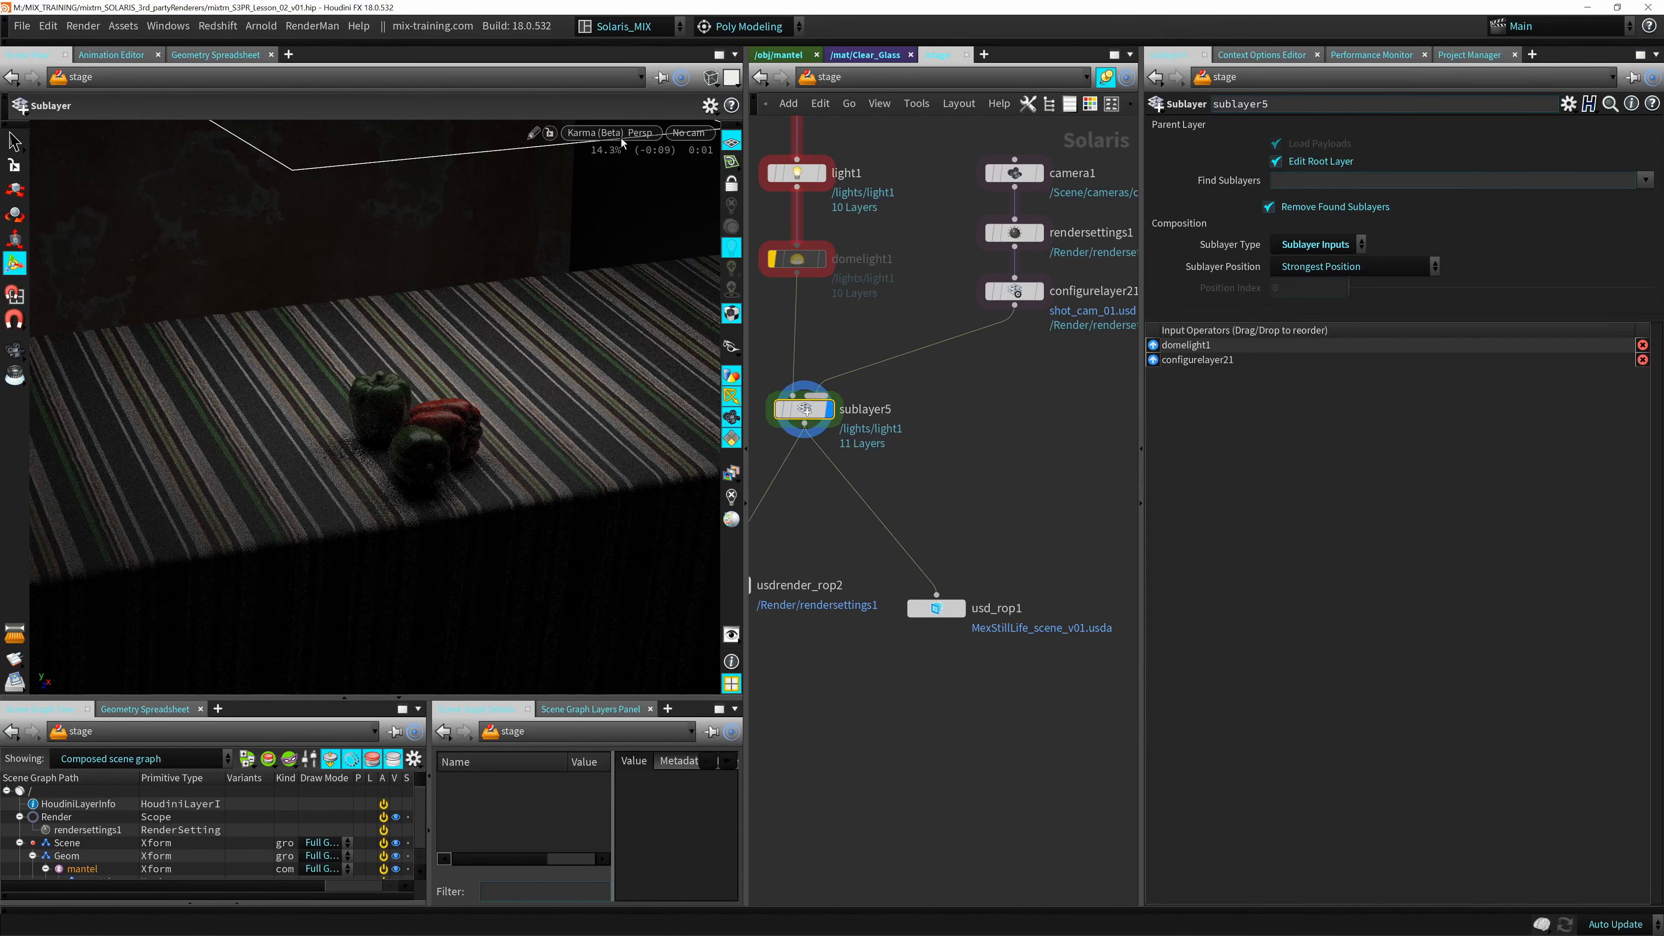
pyautogui.click(636, 133)
pyautogui.moveTo(639, 328)
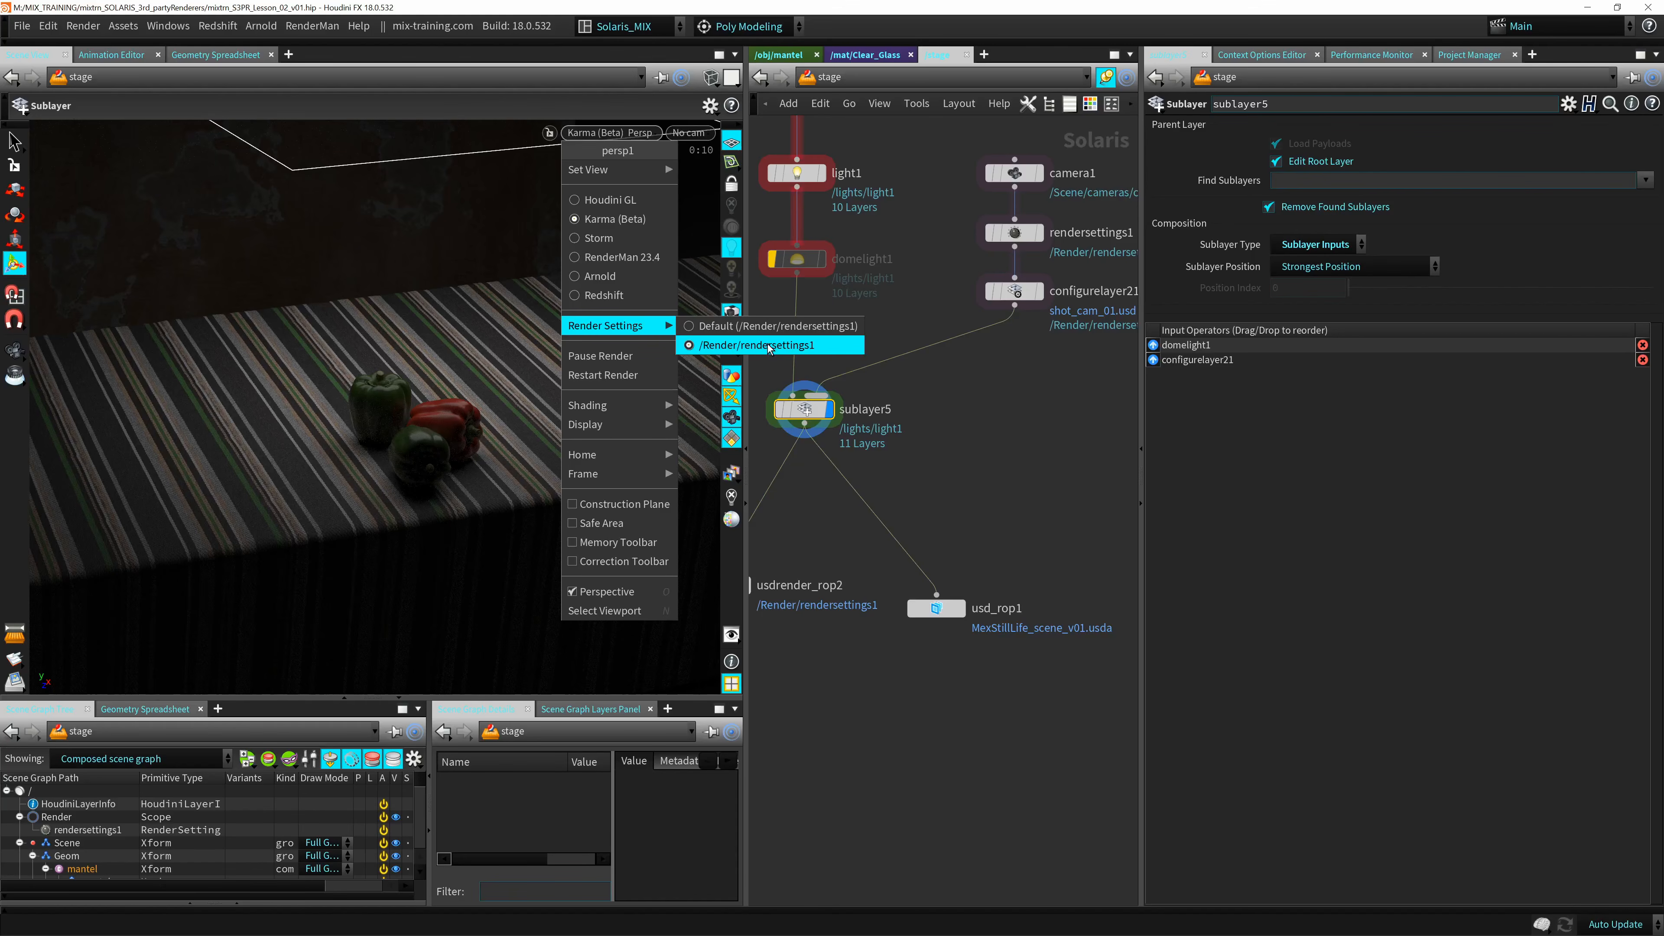
pyautogui.click(944, 419)
# Frame the peppers on the table more closely and switch the viewport renderer to RenderMan 23.4.
pyautogui.keyDown('alt'); pyautogui.moveTo(467, 407); pyautogui.dragTo(419, 420, button='middle'); pyautogui.keyUp('alt')
pyautogui.keyDown('alt'); pyautogui.moveTo(419, 419); pyautogui.dragTo(474, 395, button='right'); pyautogui.keyUp('alt')
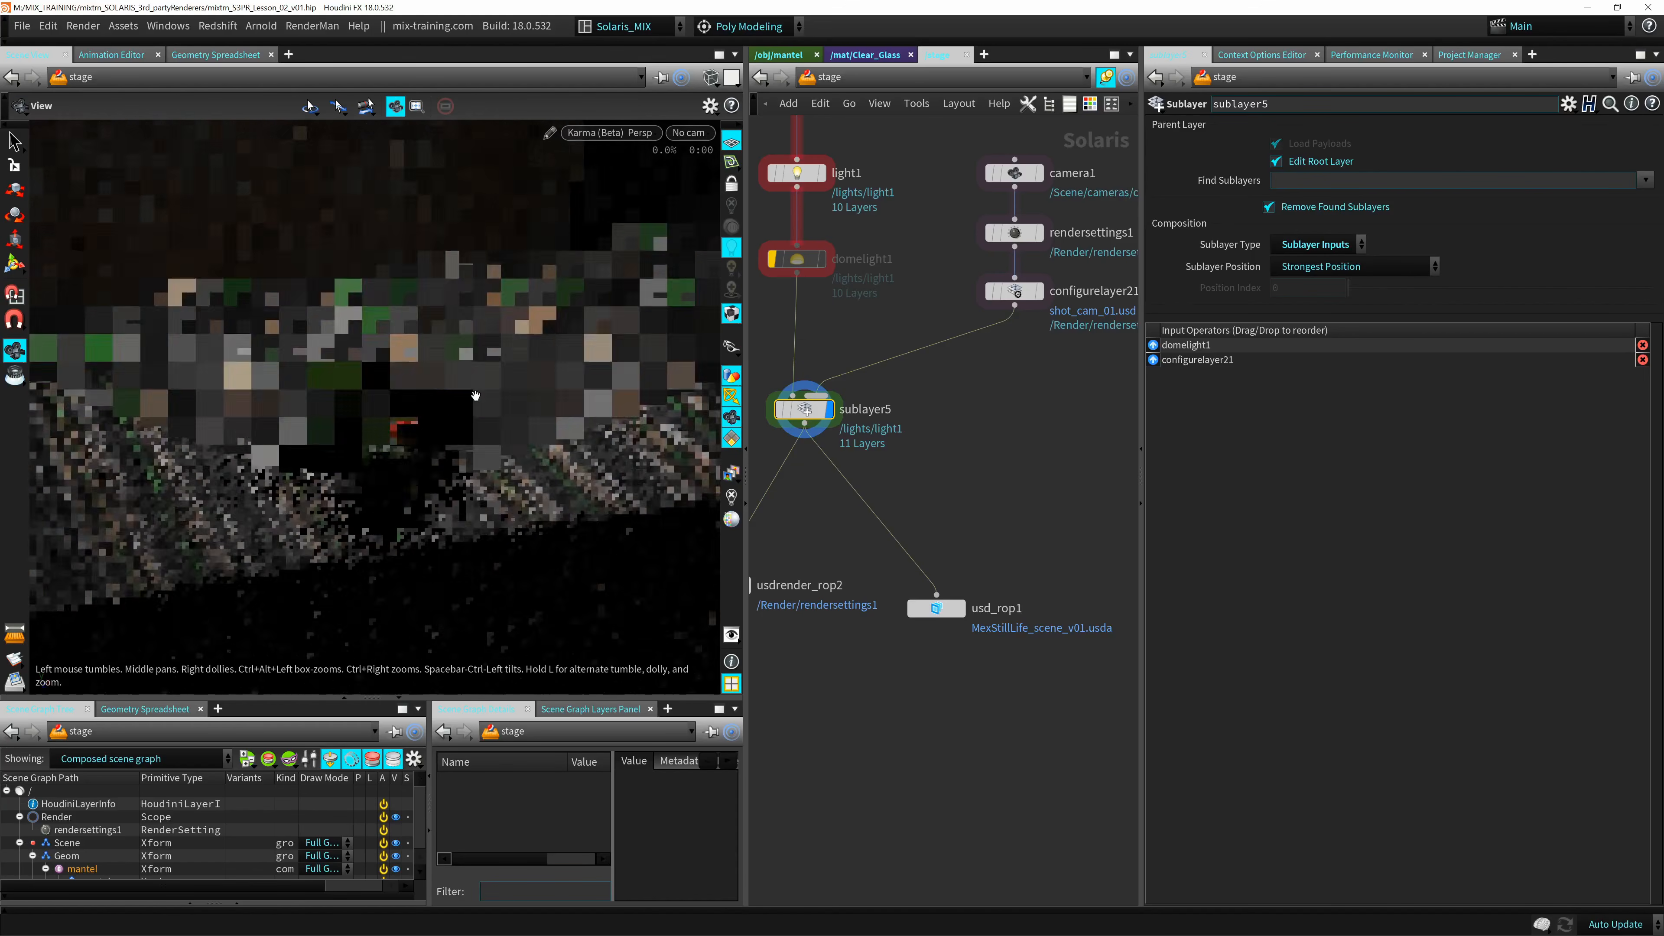
pyautogui.keyDown('alt'); pyautogui.moveTo(399, 347); pyautogui.dragTo(482, 236, button='middle'); pyautogui.keyUp('alt')
pyautogui.keyDown('alt'); pyautogui.moveTo(563, 292); pyautogui.dragTo(547, 311, button='middle'); pyautogui.keyUp('alt')
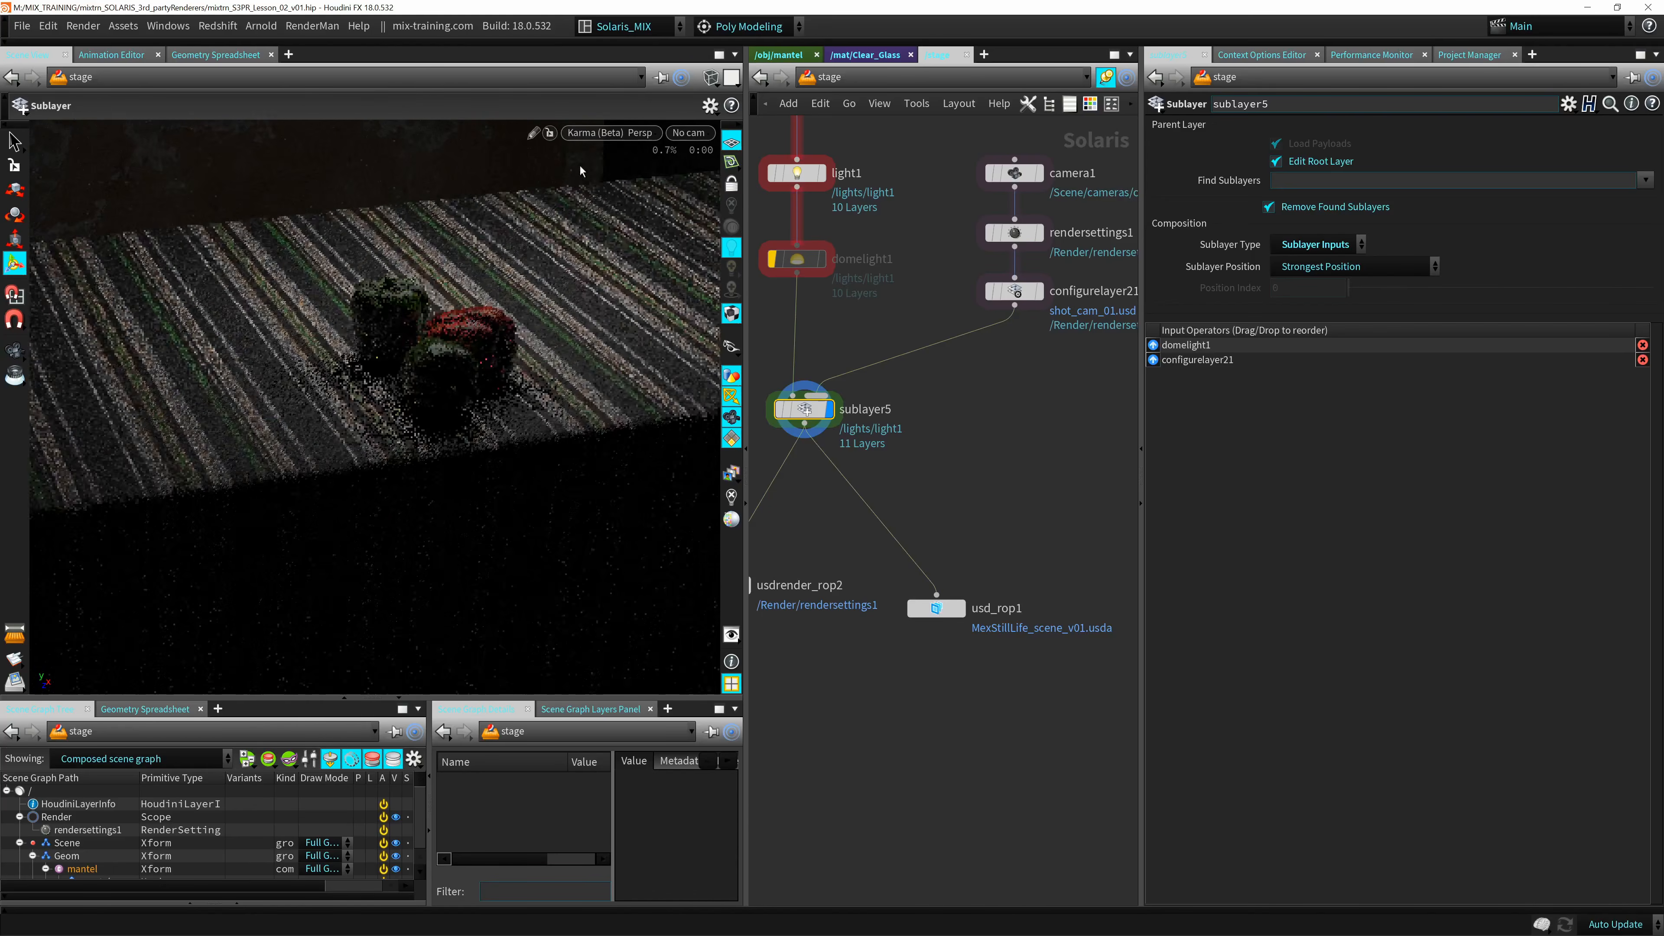
pyautogui.click(611, 136)
pyautogui.click(614, 256)
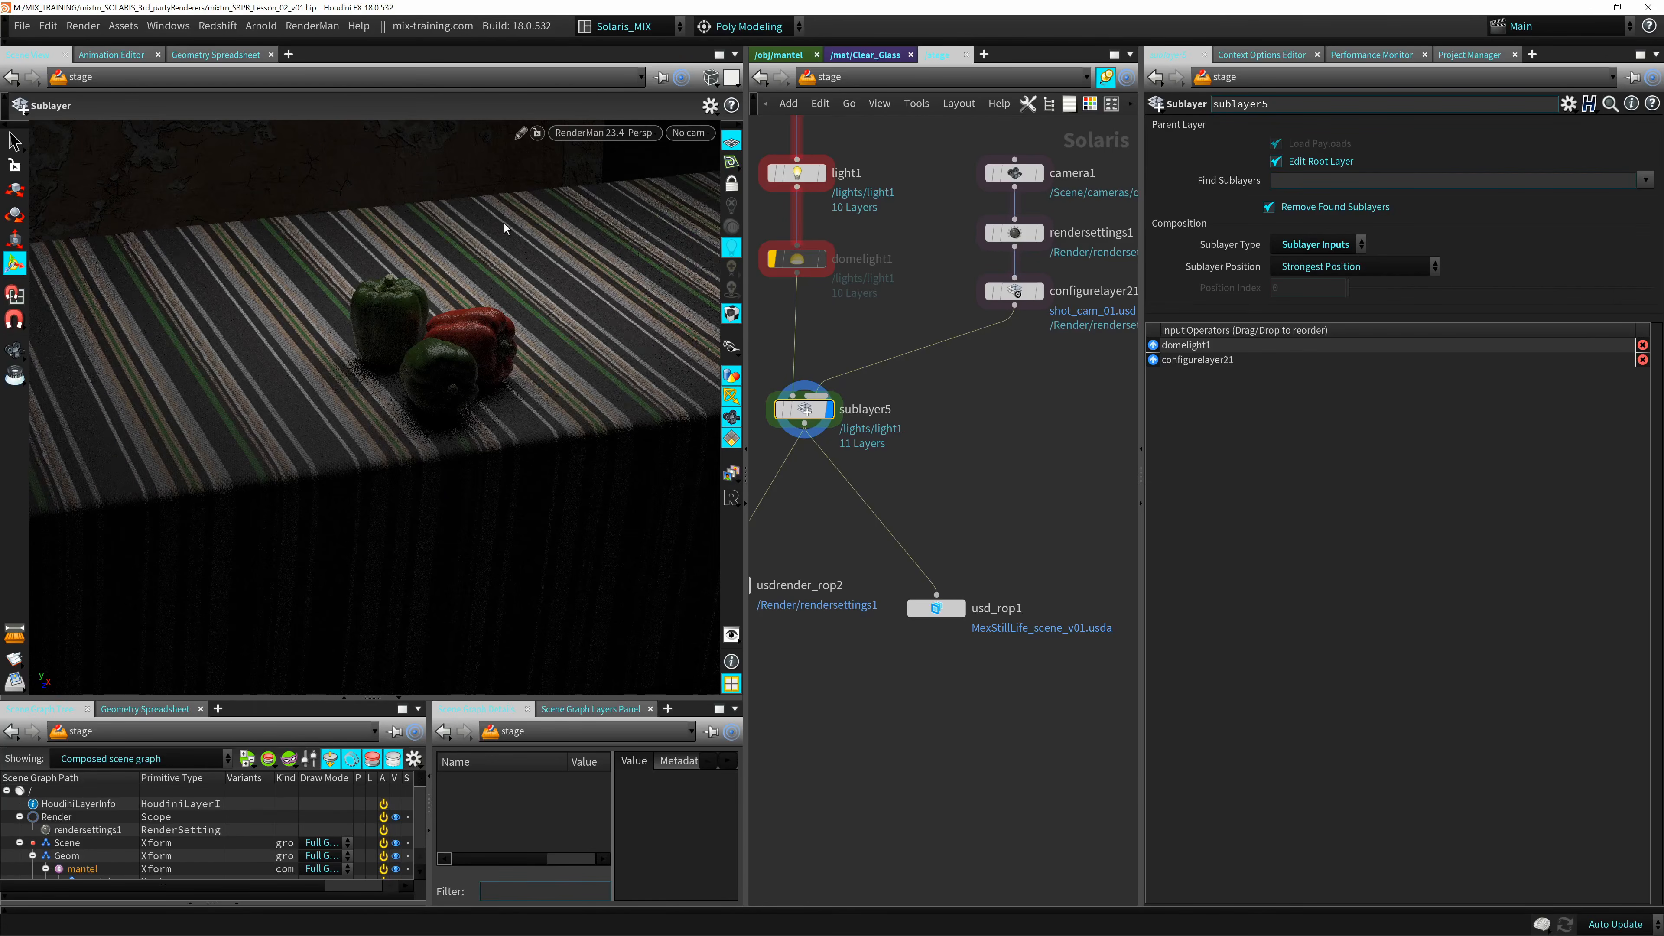
# Try the PxrOcclusion and PxrVCM integrators in the RenderMan display options, and return the integrator to PxrPathTracer.
pyautogui.press('d')
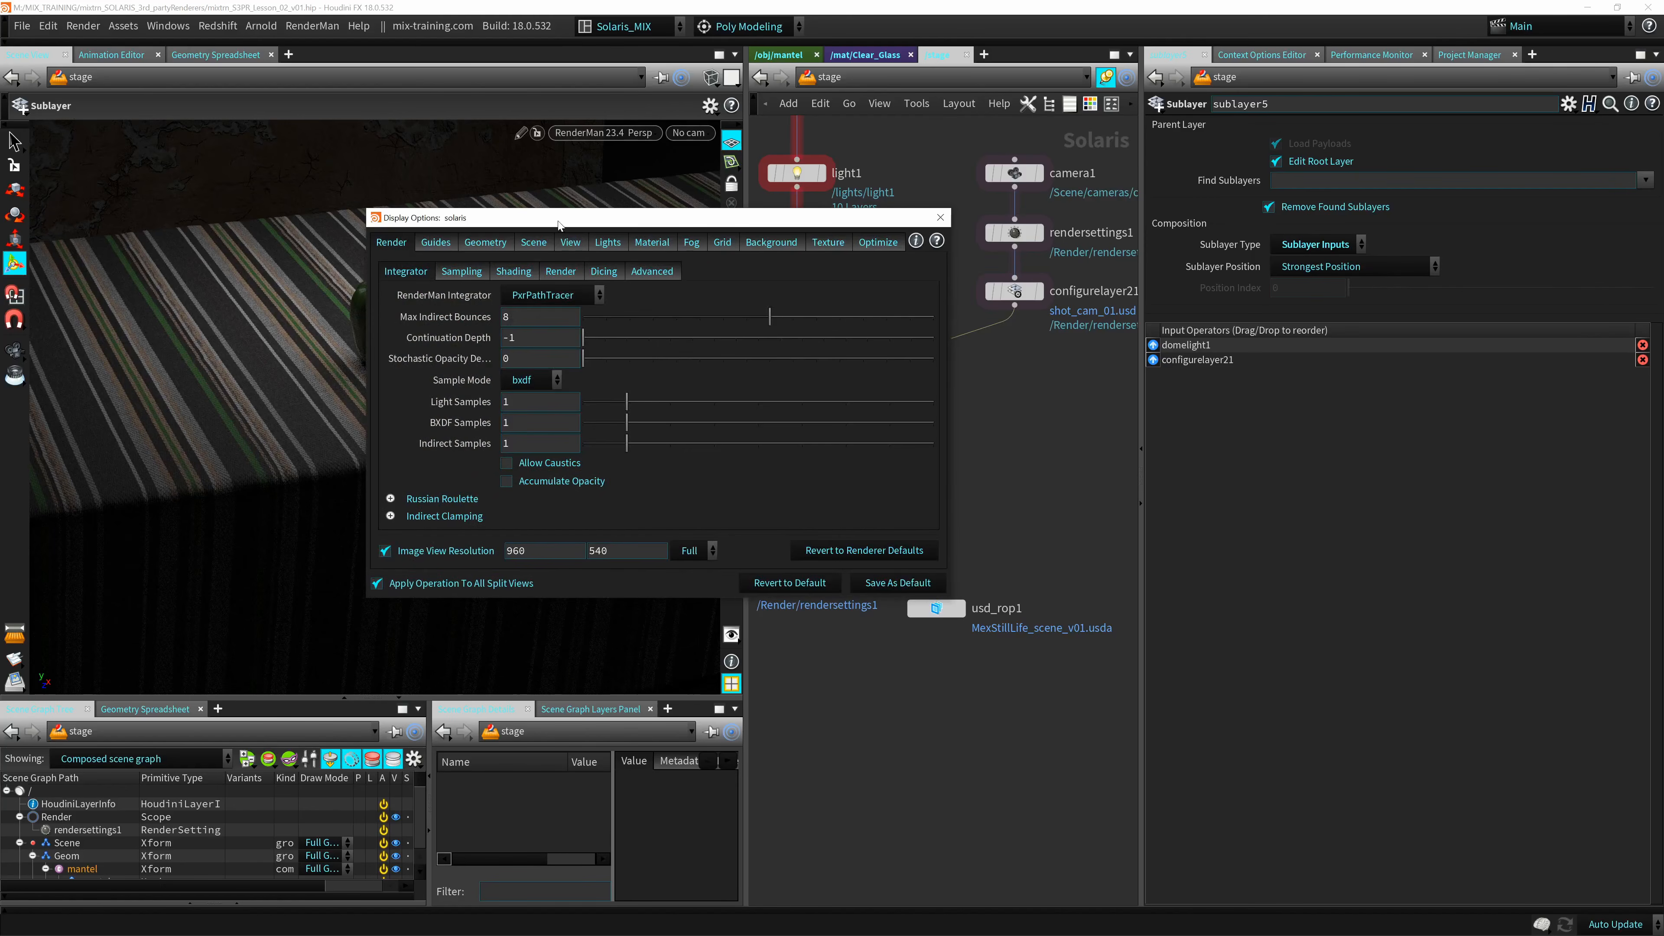
pyautogui.moveTo(557, 221); pyautogui.dragTo(796, 207)
pyautogui.click(786, 282)
pyautogui.click(800, 327)
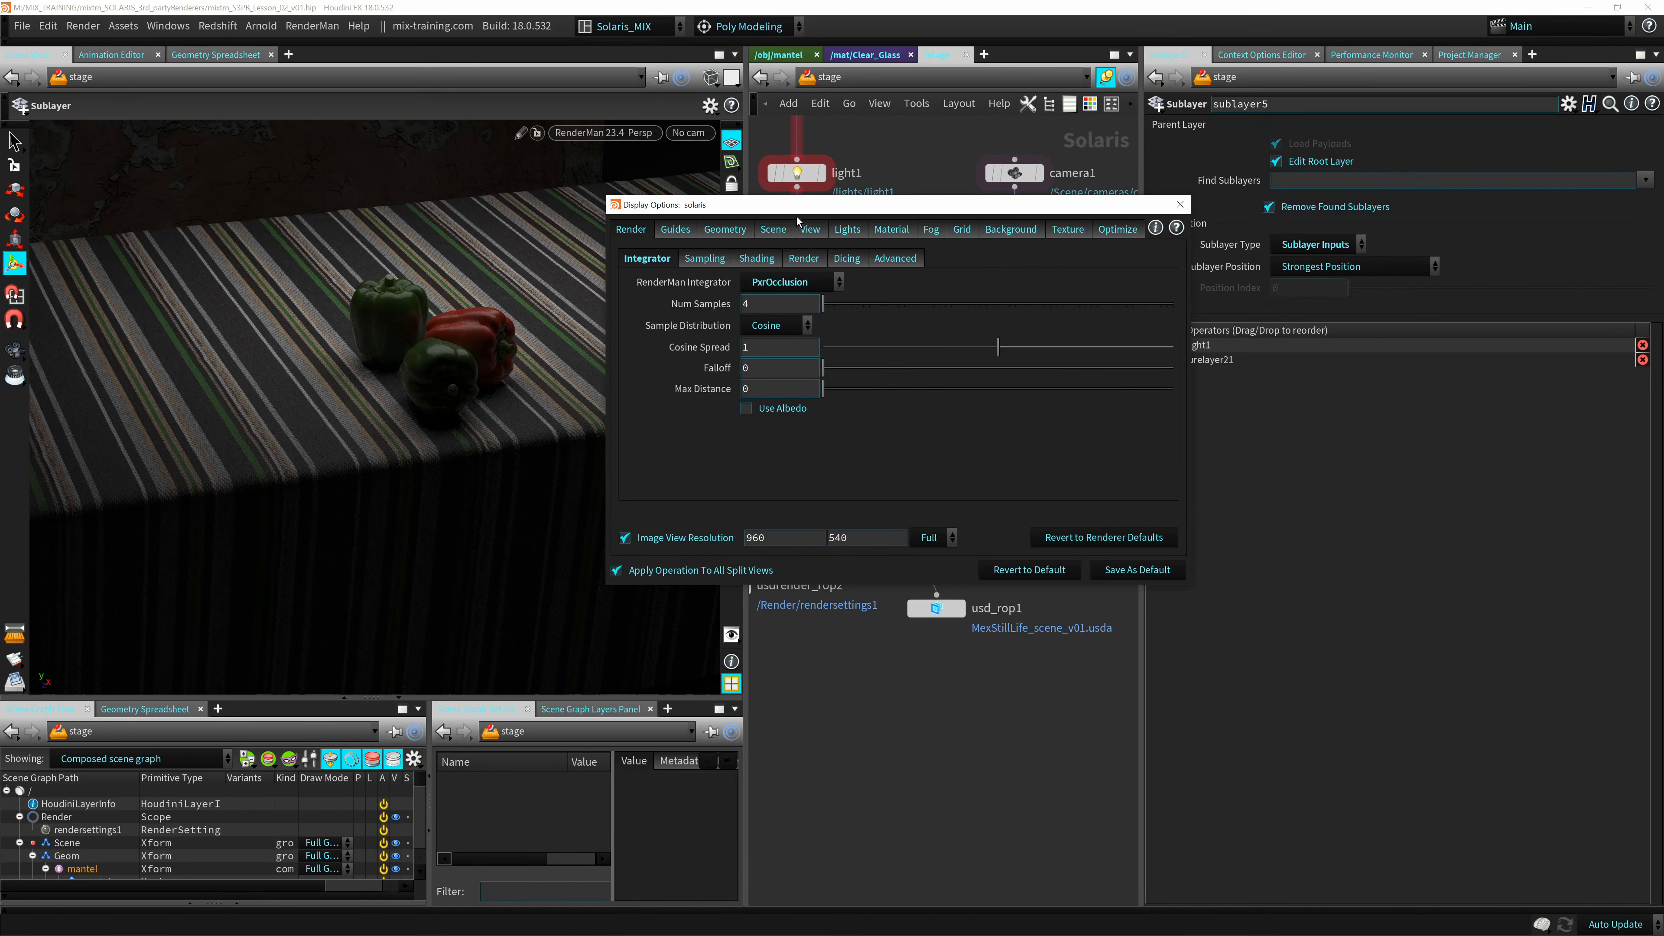
pyautogui.click(778, 314)
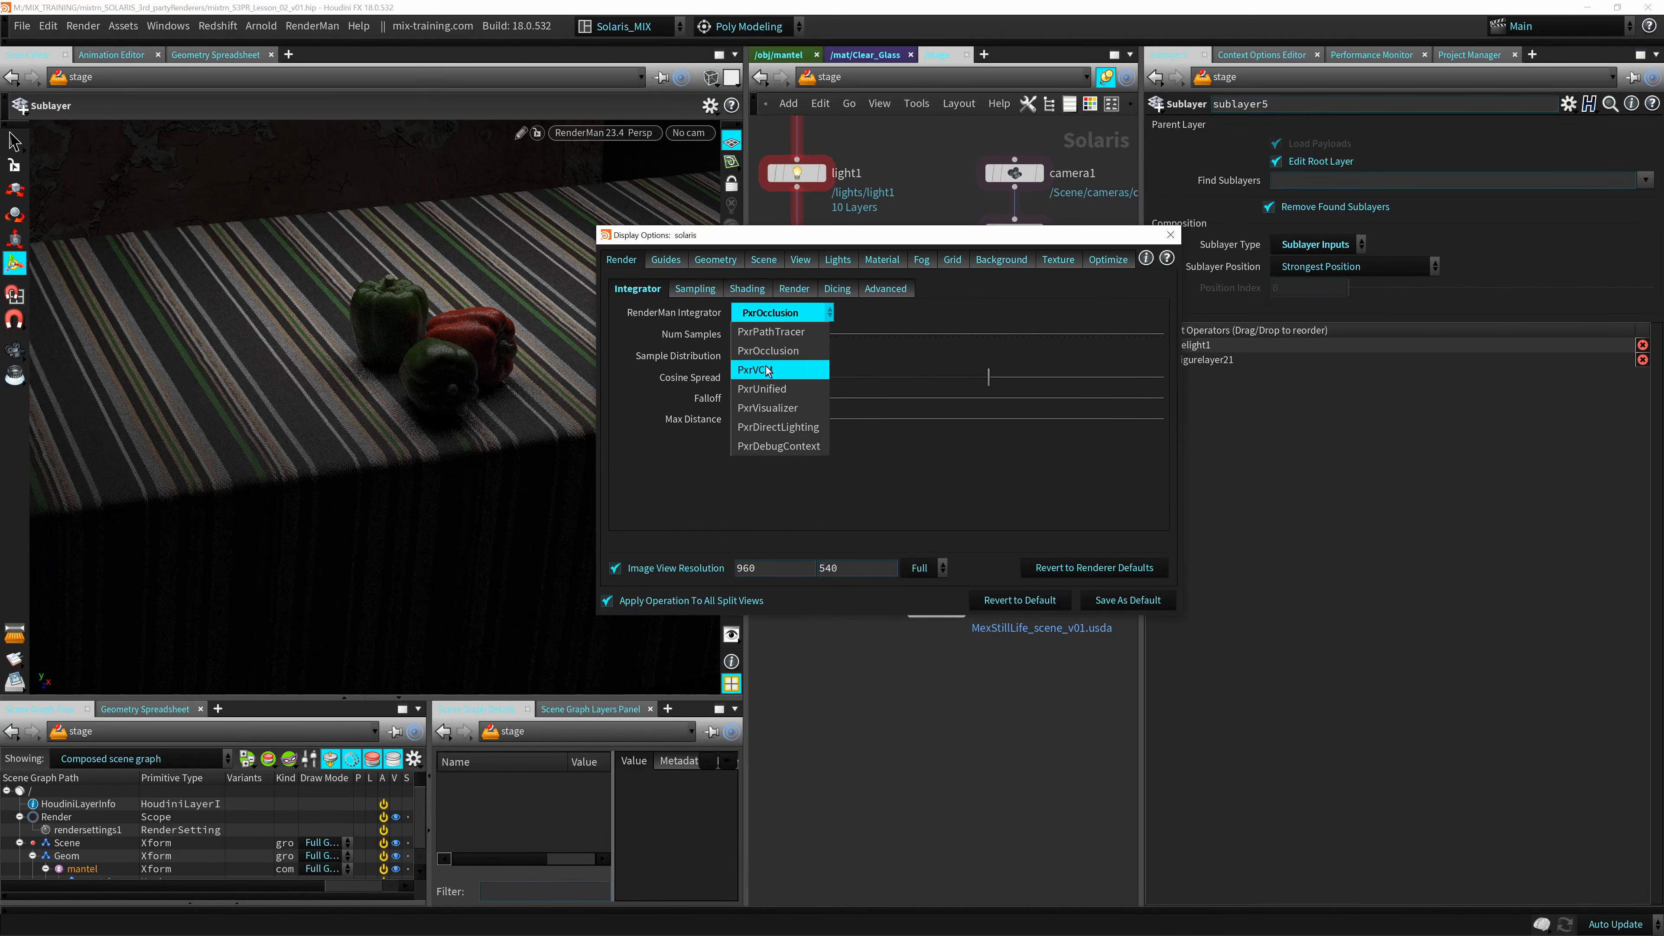
pyautogui.click(760, 369)
pyautogui.click(779, 313)
pyautogui.click(773, 333)
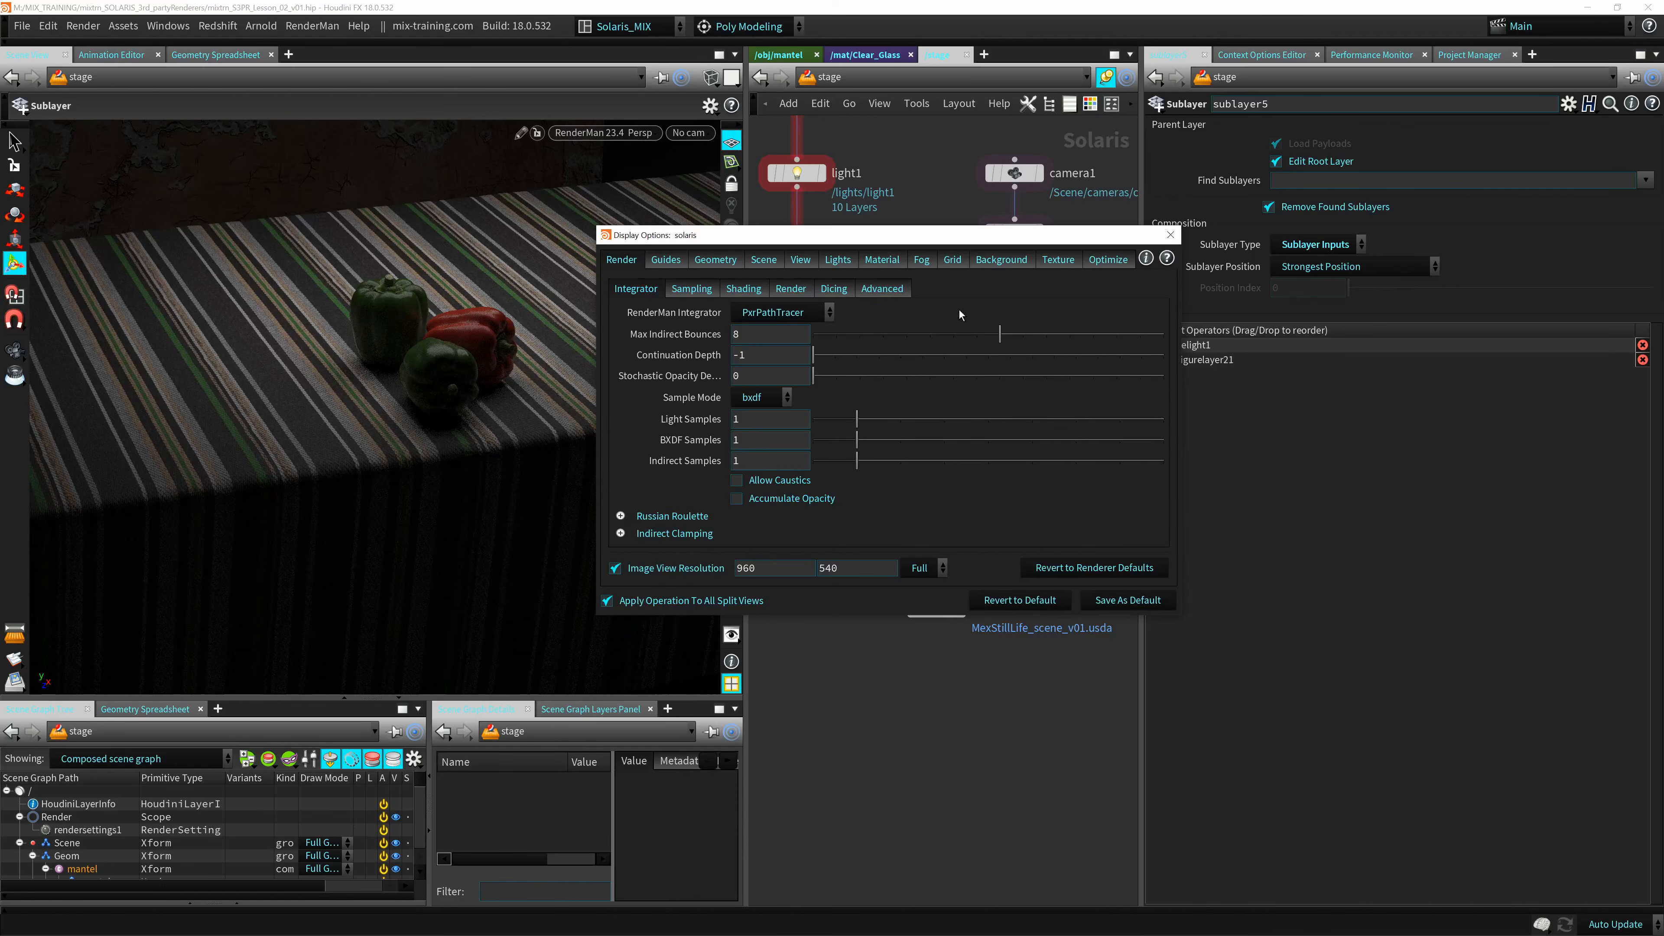
pyautogui.click(1170, 235)
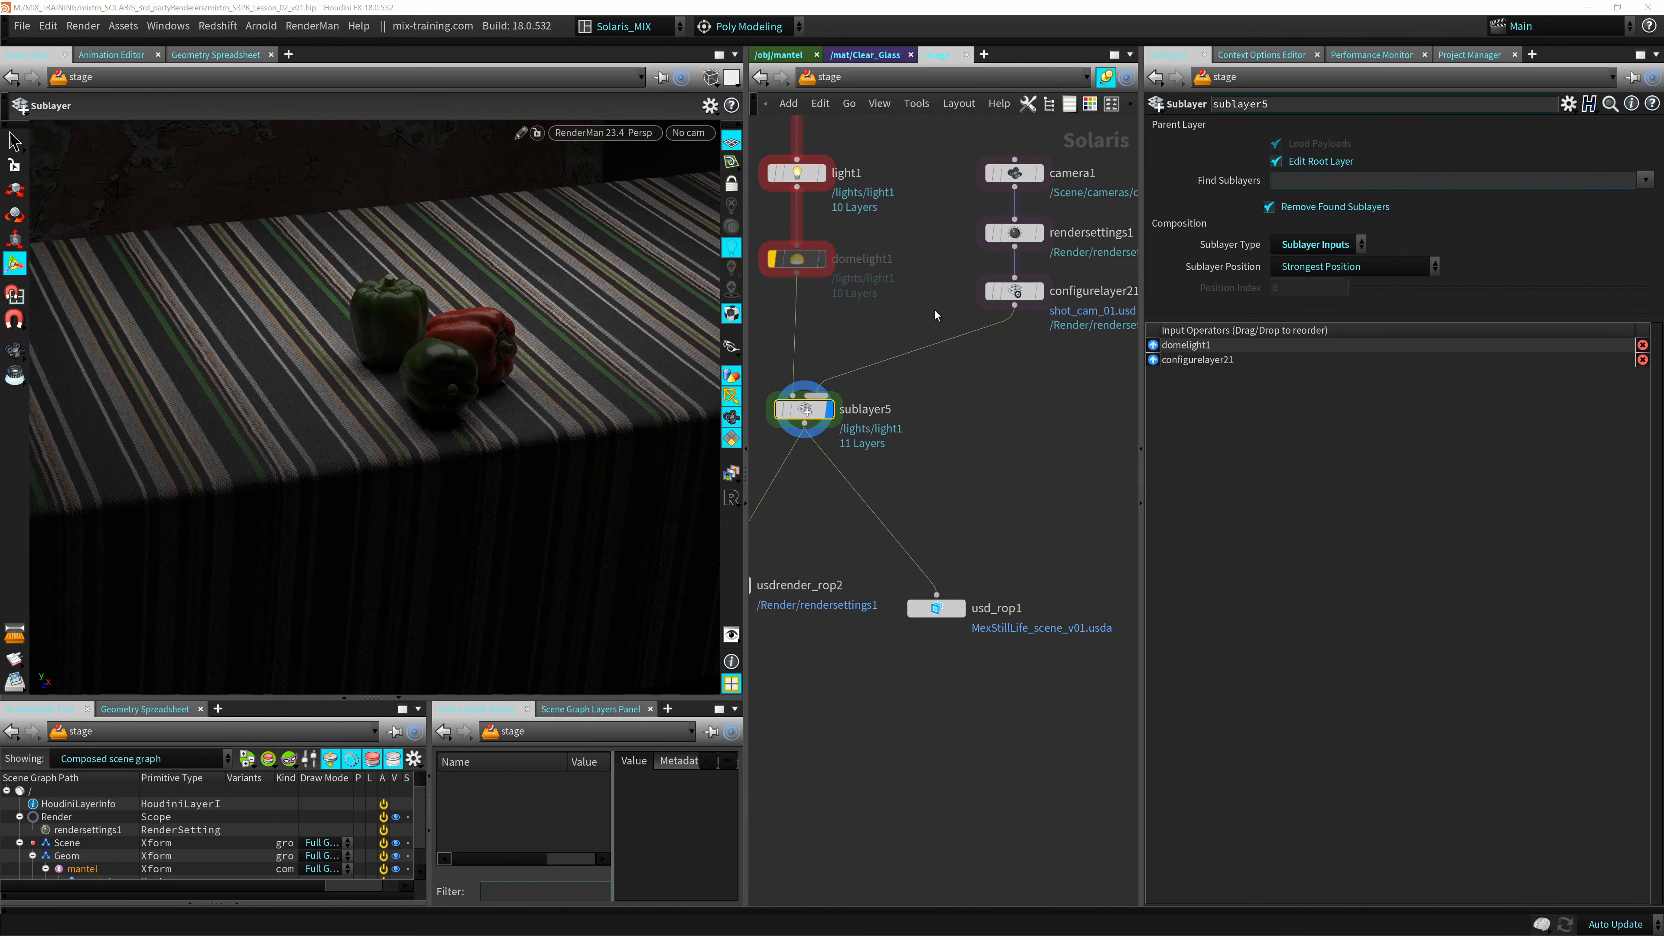
# Select the rendersettings1 node and make the viewport use /Render/rendersettings1 as its render settings.
pyautogui.moveTo(936, 316); pyautogui.dragTo(854, 356, button='middle')
pyautogui.click(932, 274)
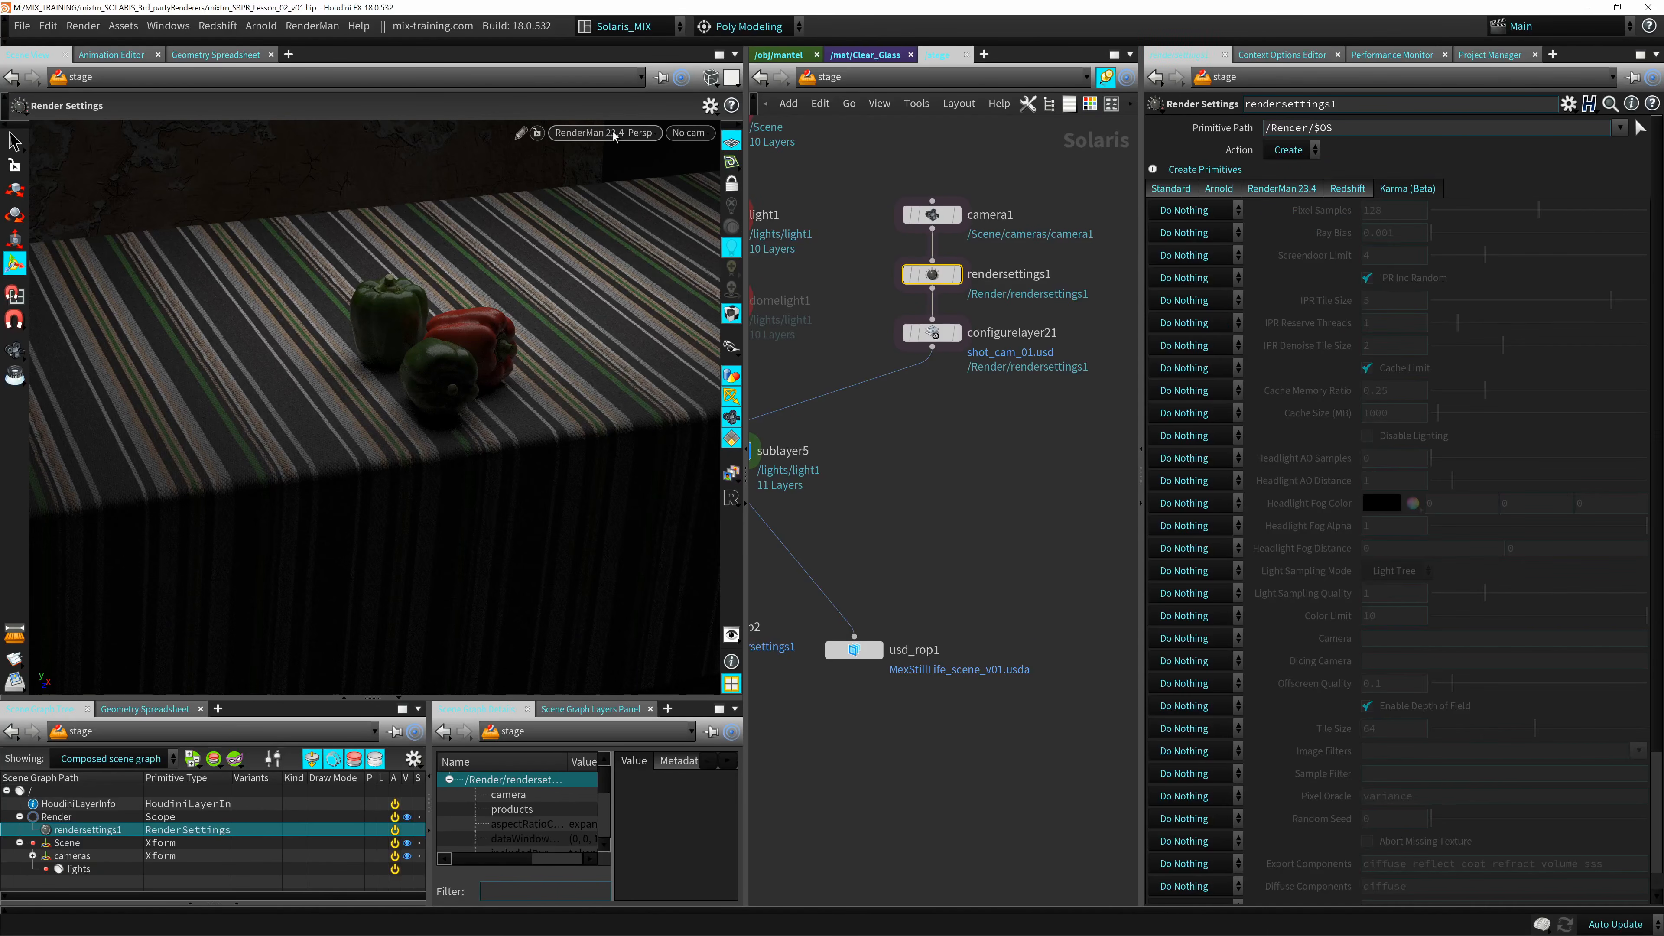
pyautogui.click(615, 136)
pyautogui.moveTo(645, 326)
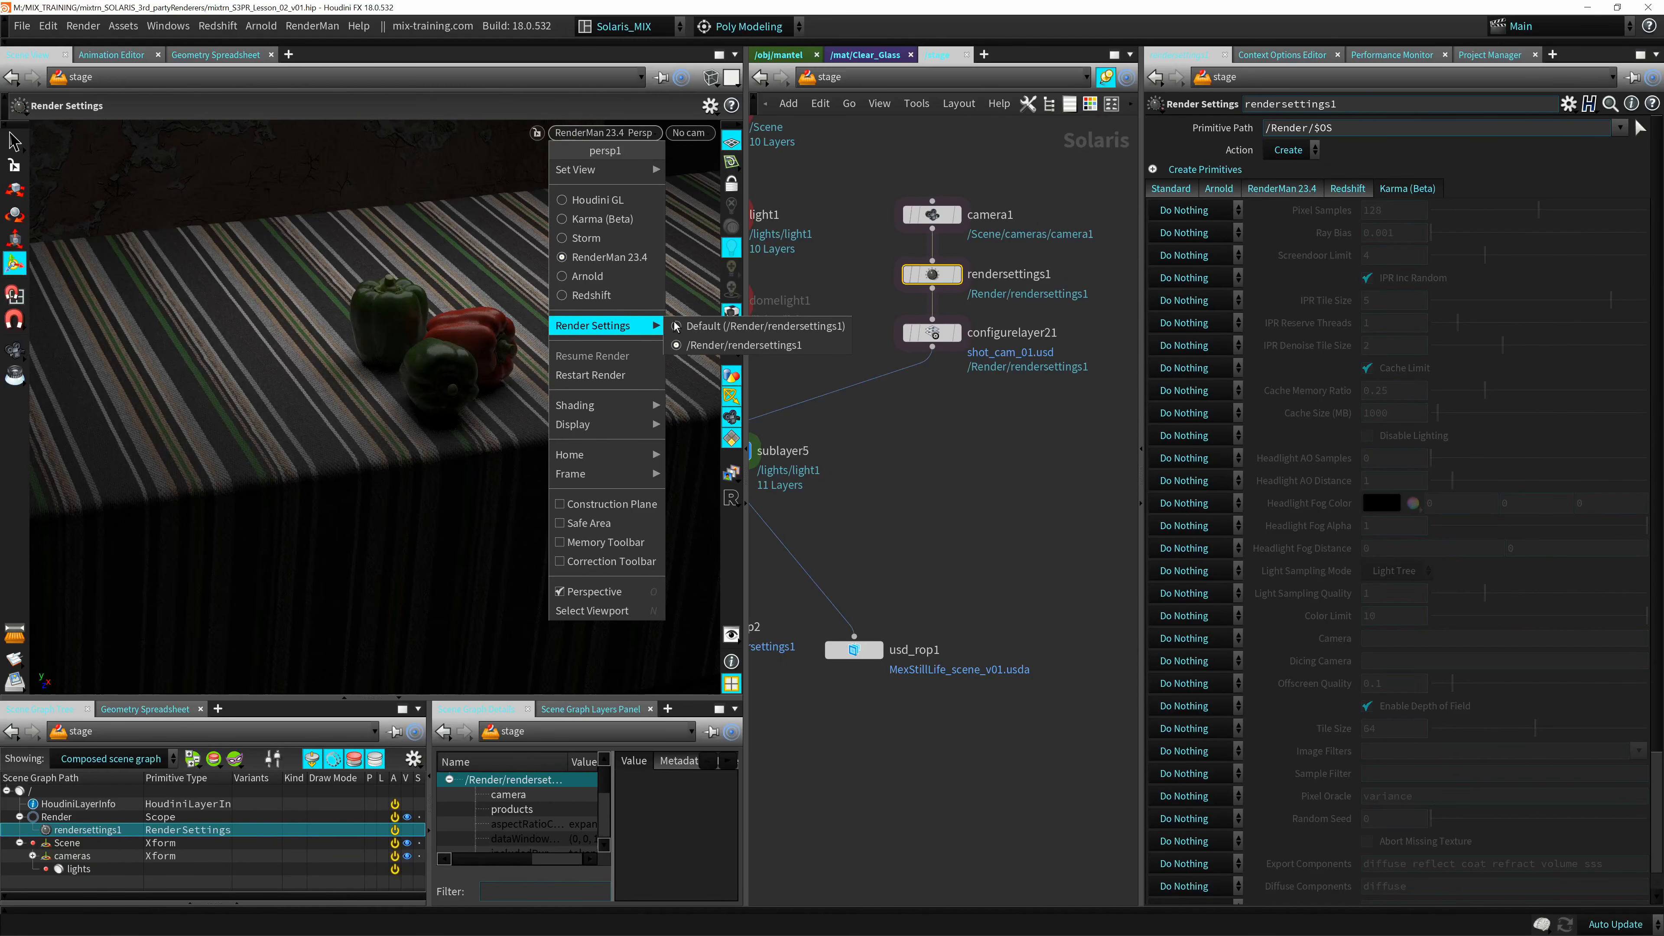
pyautogui.click(694, 345)
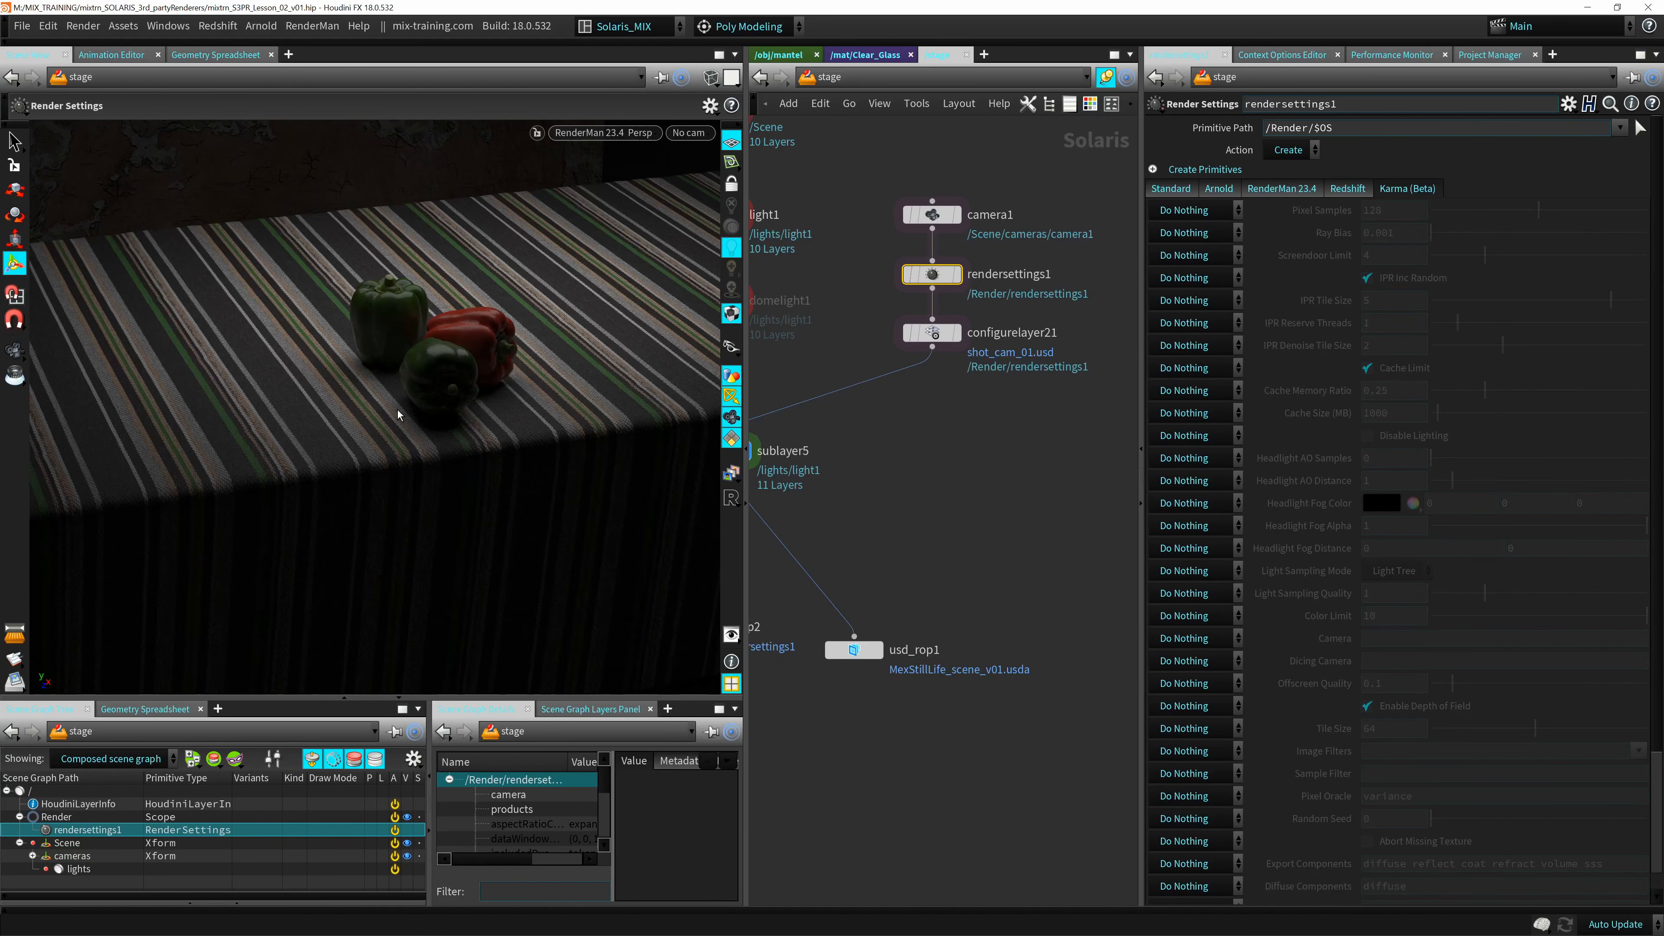
# Bypass rendersettings1, try the PxrOcclusion integrator in the RenderMan display options, and return the integrator to PxrPathTracer.
pyautogui.click(907, 274)
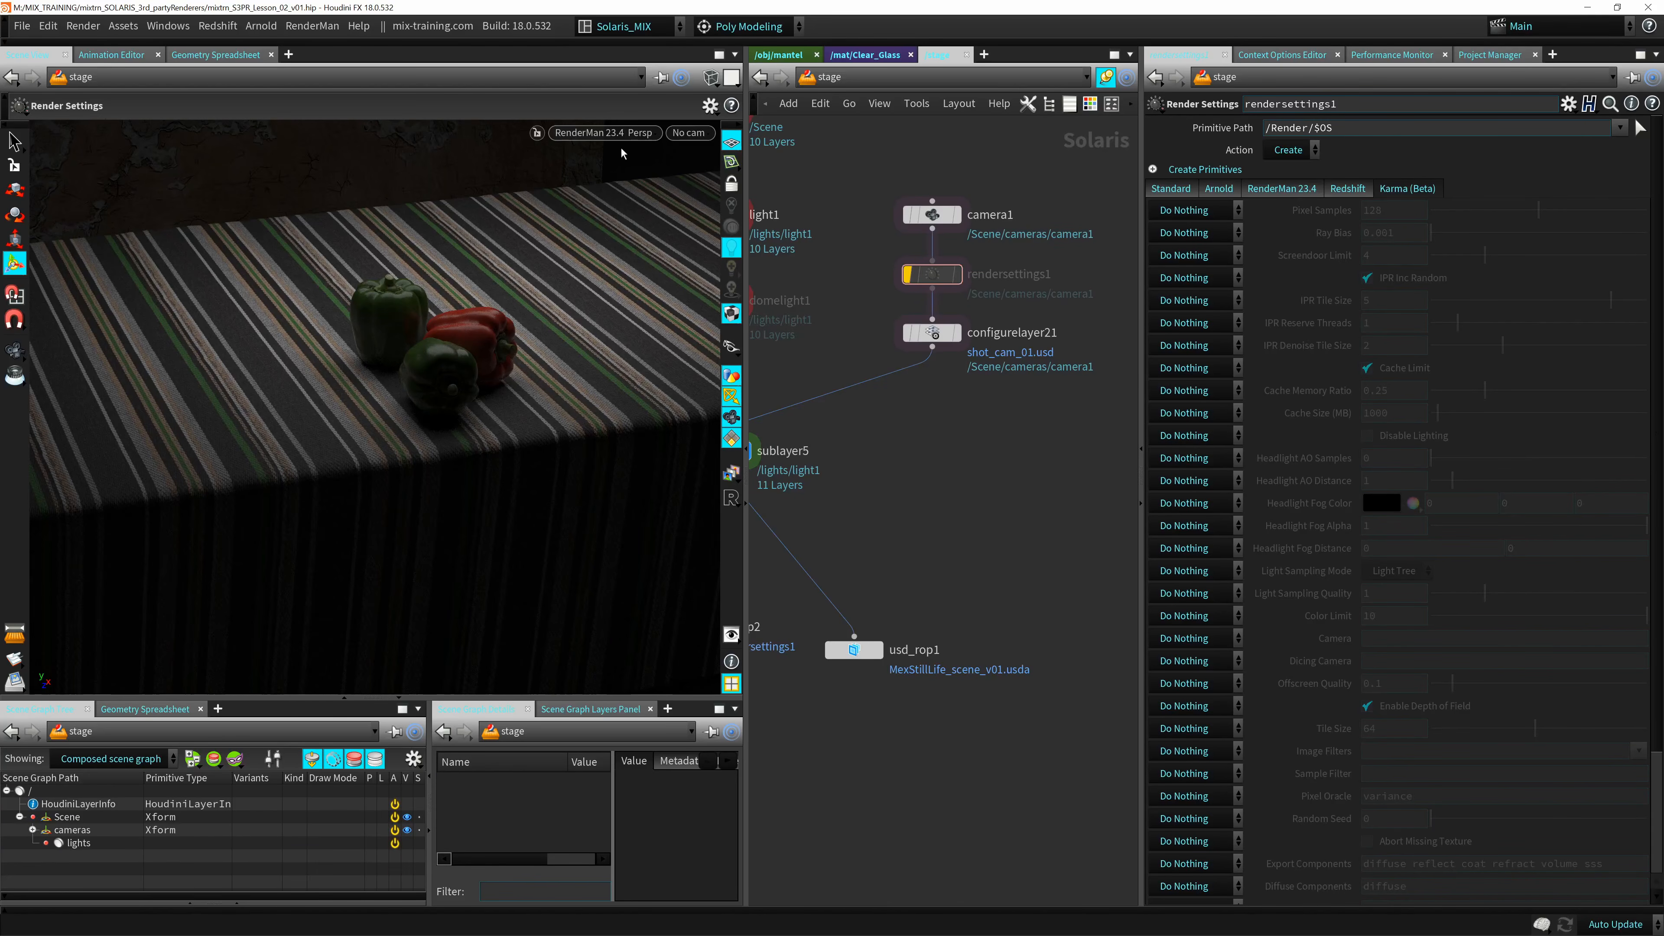
pyautogui.click(603, 133)
pyautogui.moveTo(639, 325)
pyautogui.click(525, 343)
pyautogui.press('d')
pyautogui.click(798, 313)
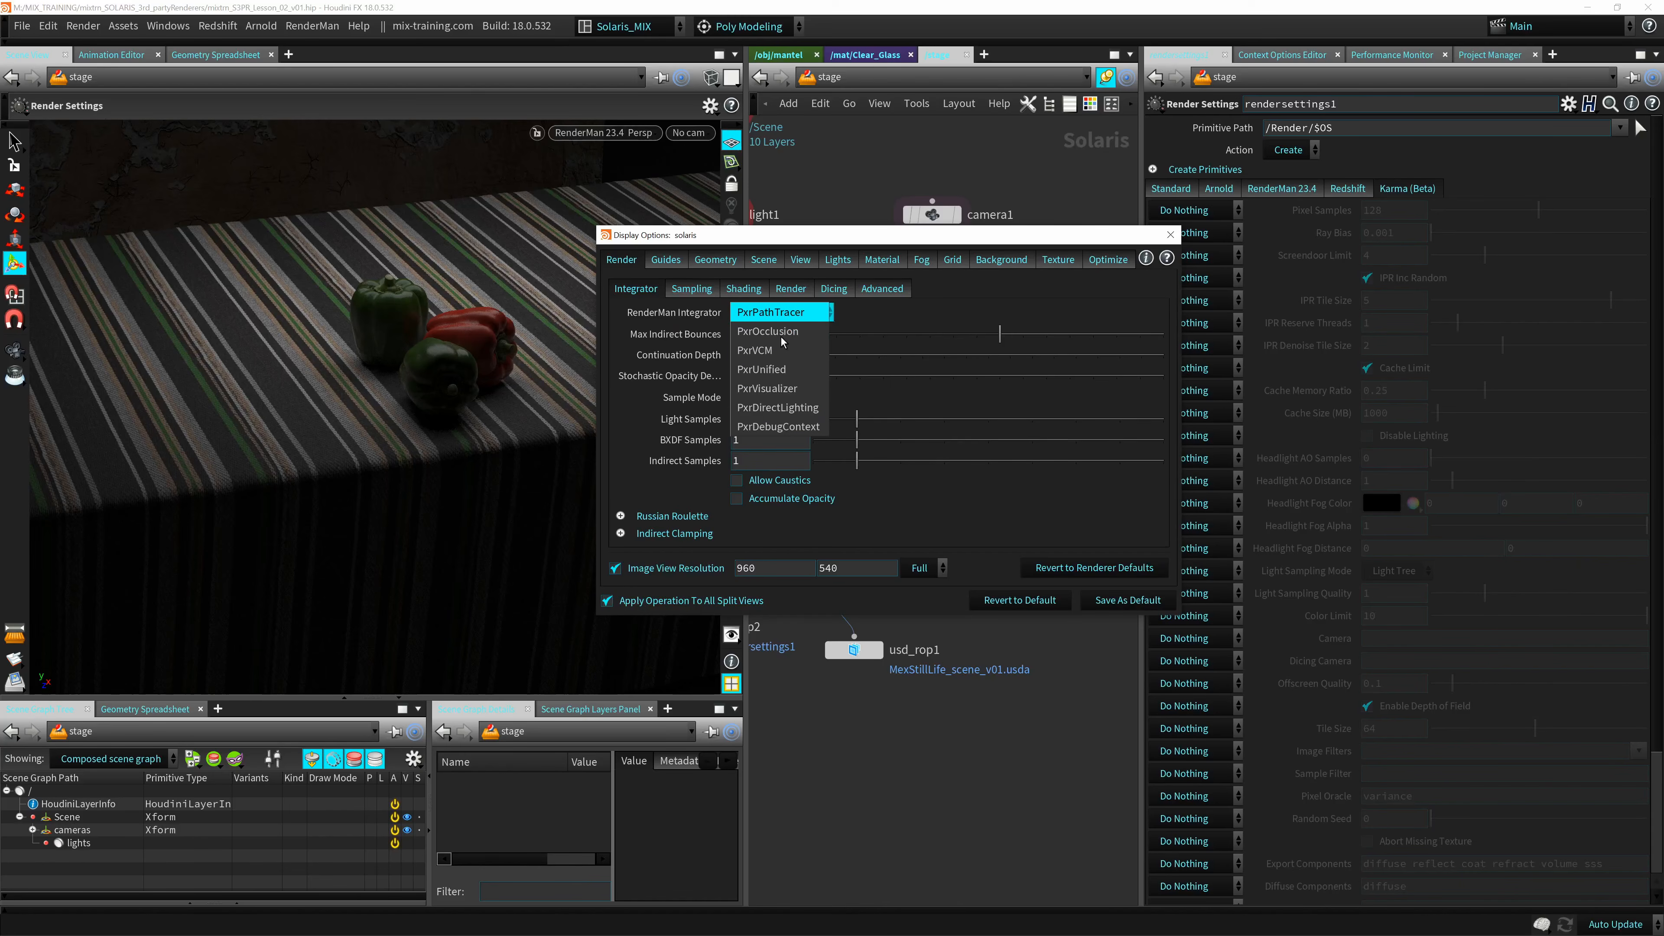
pyautogui.click(773, 331)
pyautogui.click(799, 312)
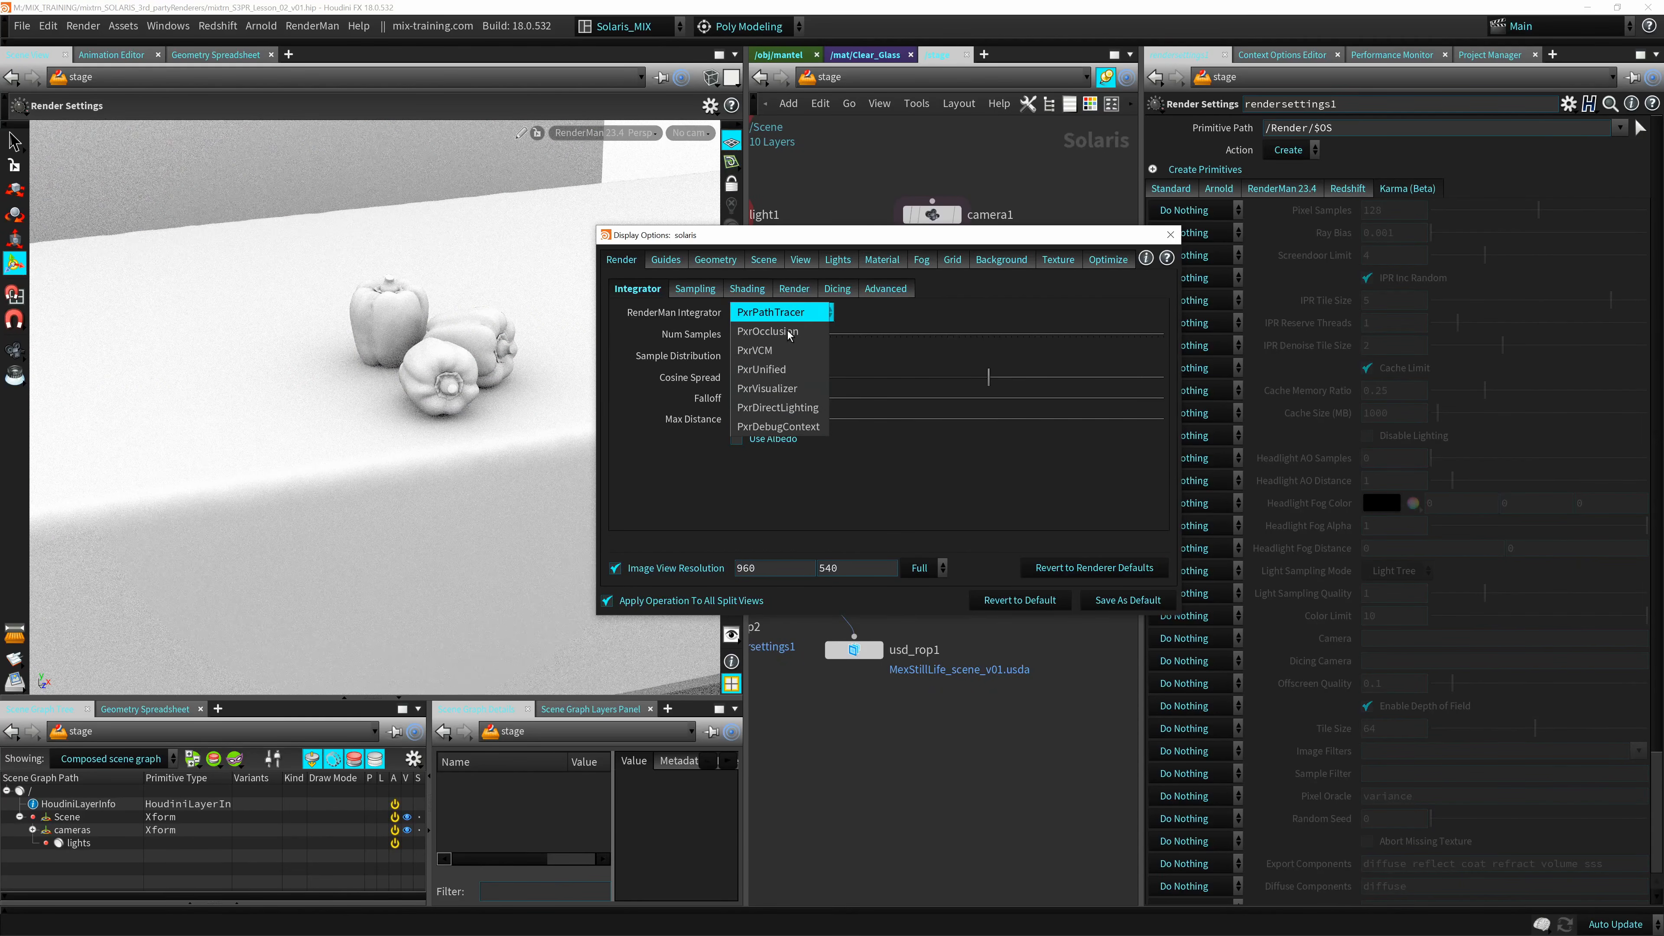
pyautogui.click(773, 313)
pyautogui.click(1171, 236)
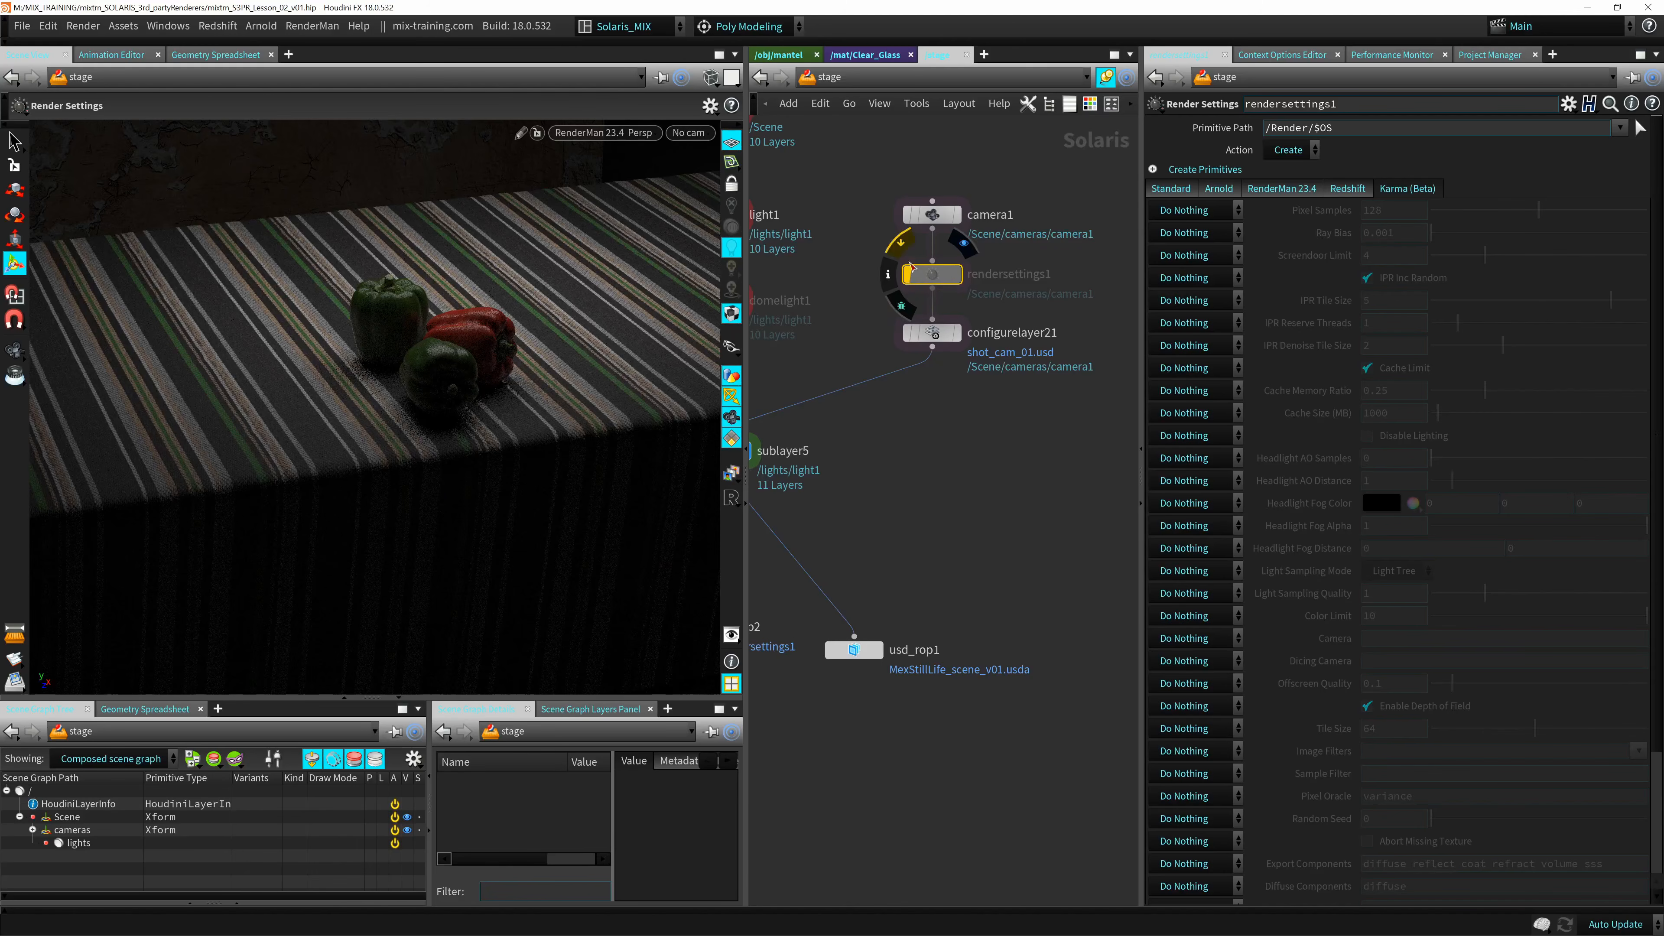
# Re-enable rendersettings1 and override its RenderMan Integrator with Set or Create, choosing PxrOcclusion.
pyautogui.click(951, 271)
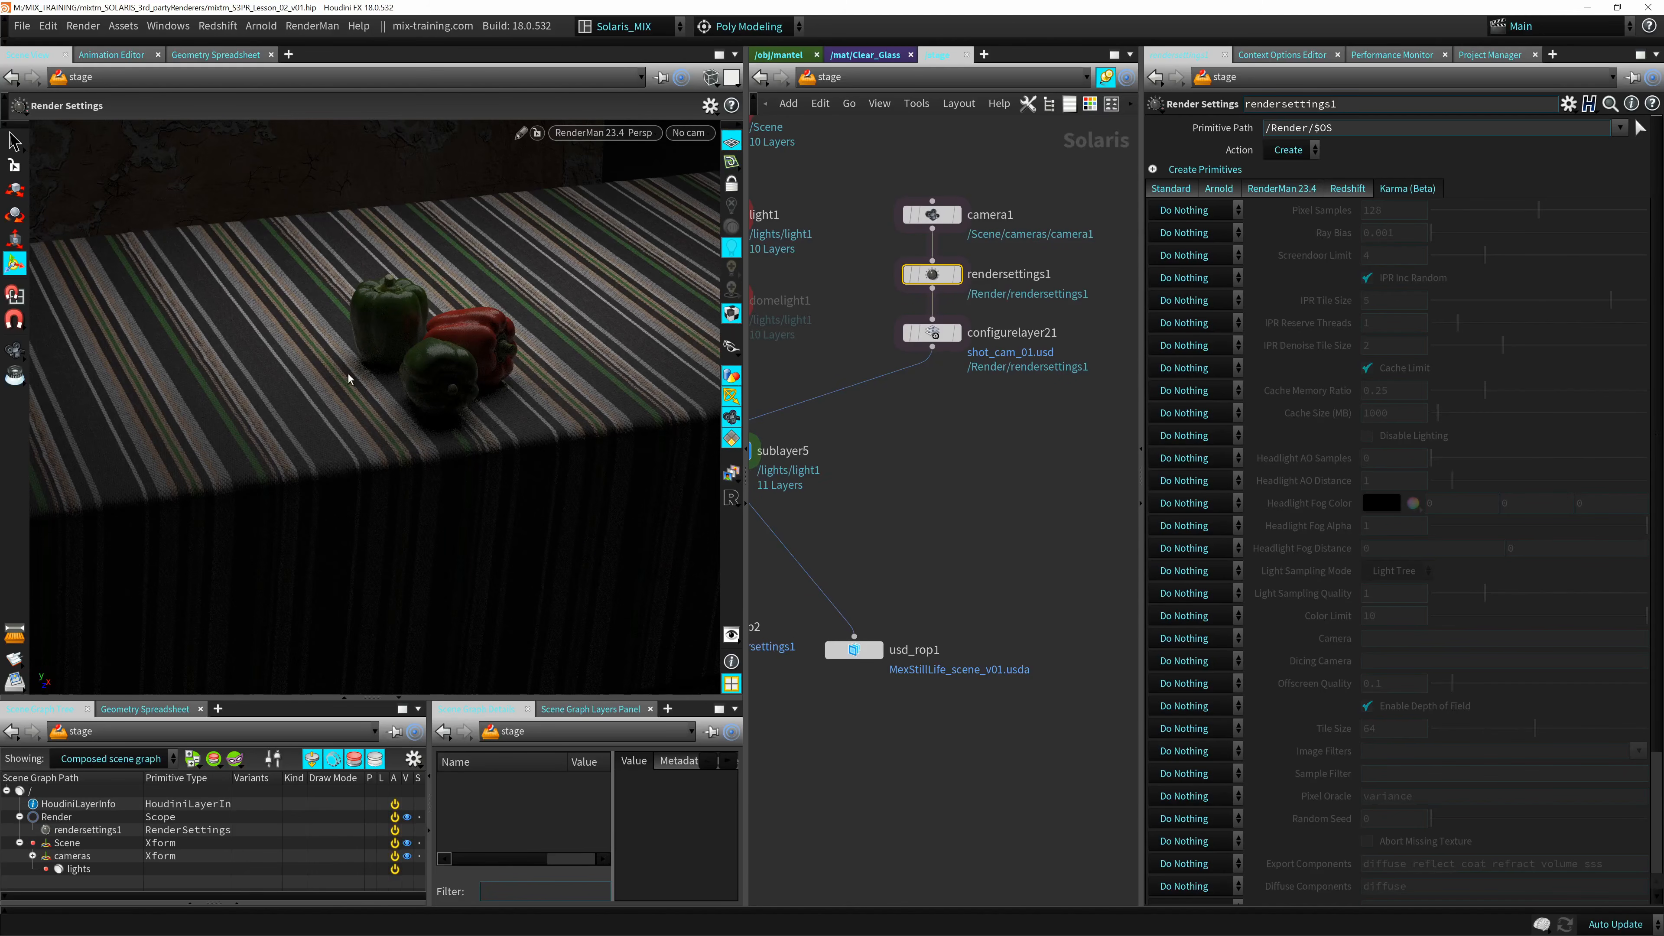
pyautogui.click(1279, 189)
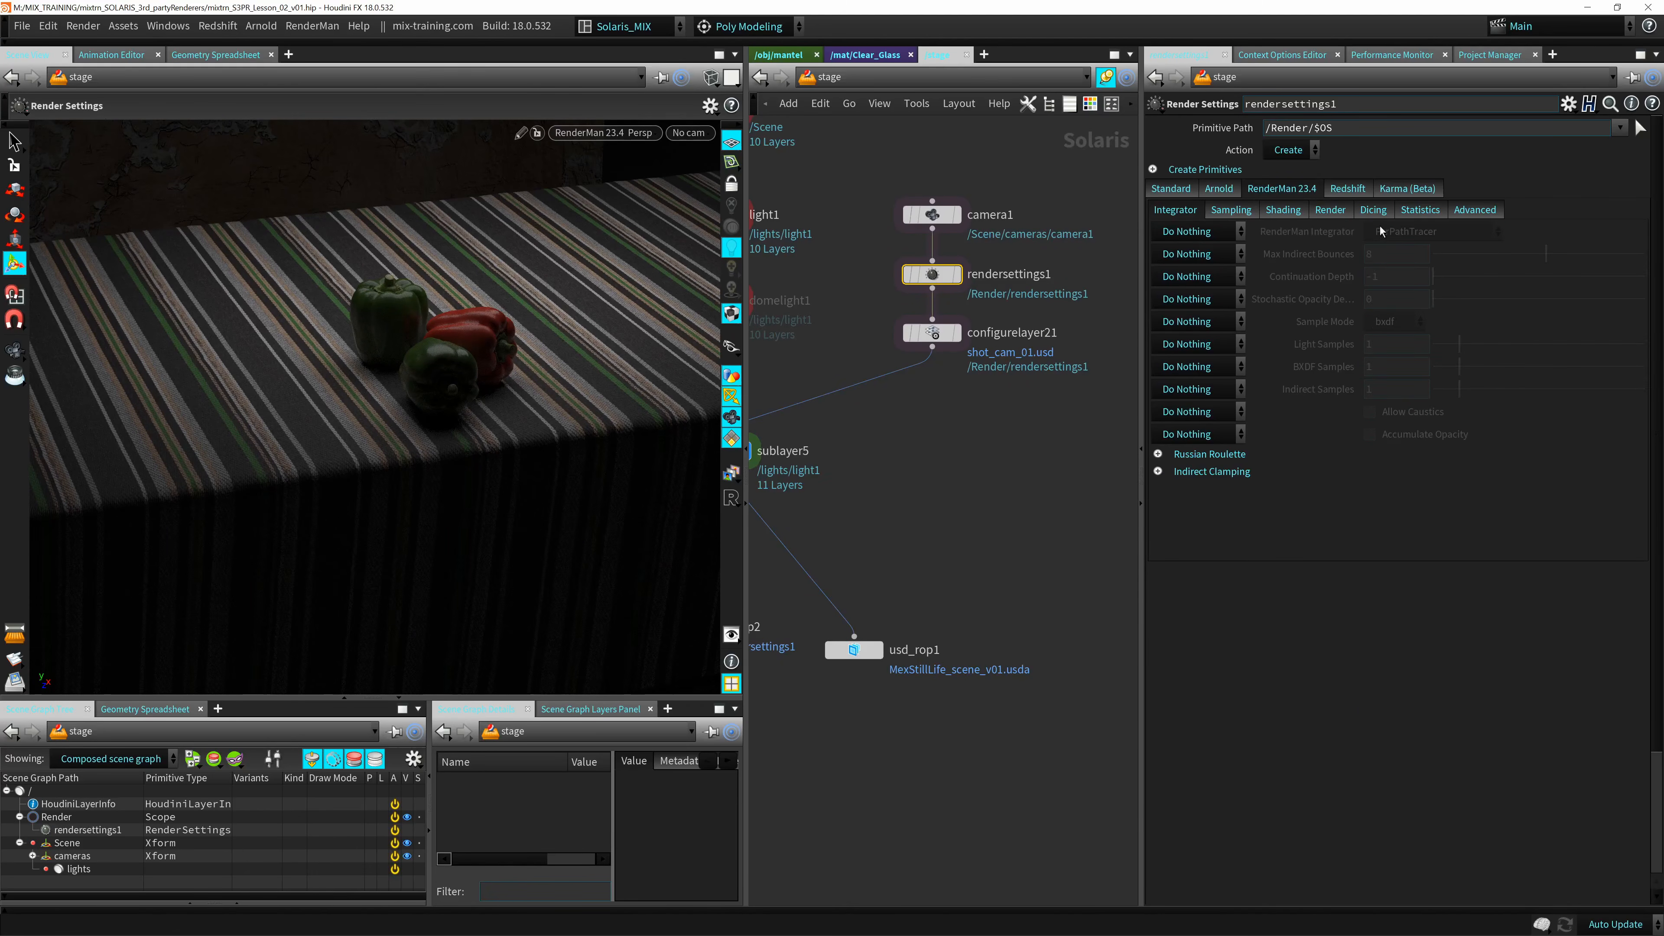
pyautogui.click(1223, 234)
pyautogui.click(1202, 253)
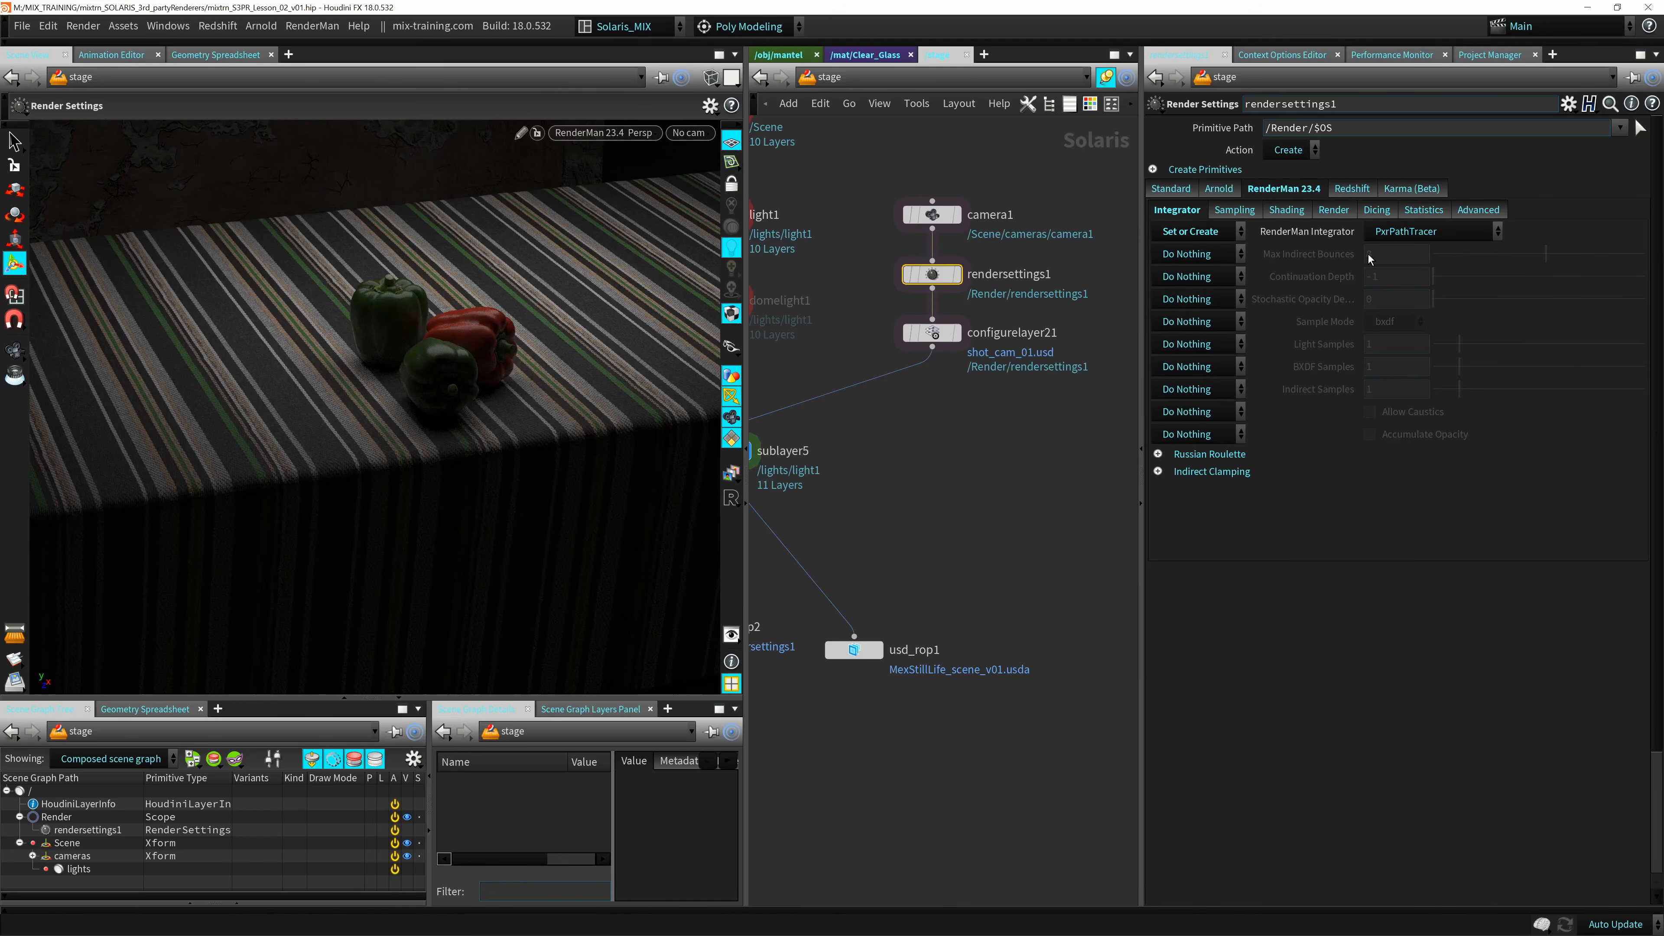
pyautogui.click(1395, 233)
pyautogui.click(1401, 270)
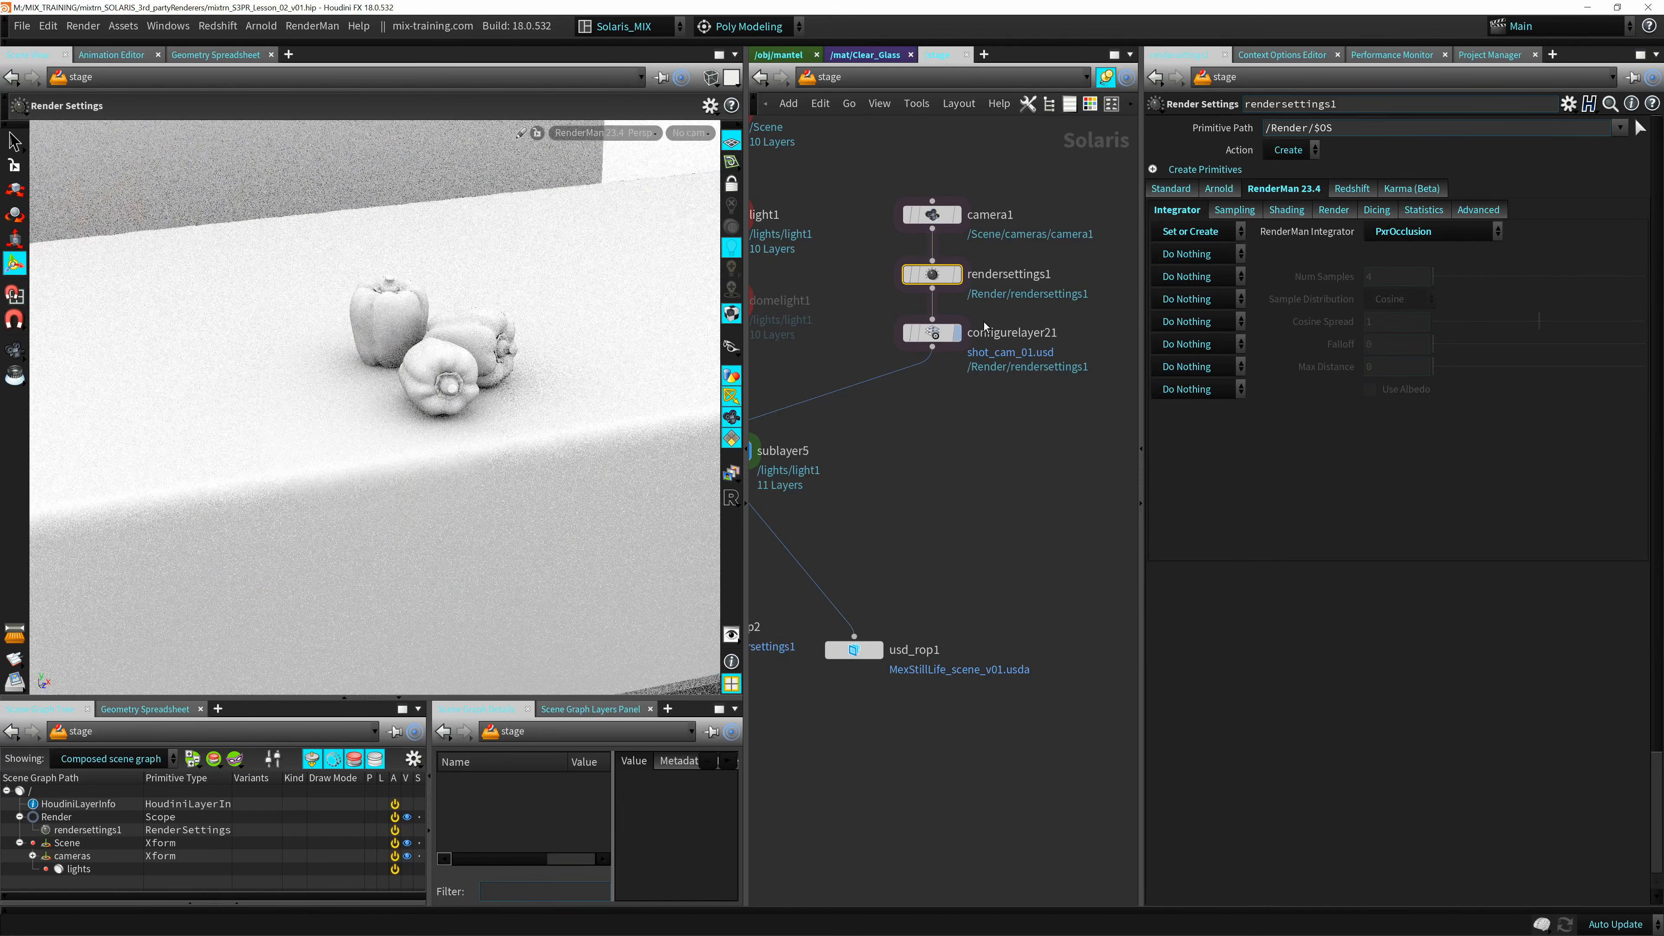
# Try PxrVCM as the integrator on rendersettings1, set it to PxrPathTracer, and bypass the node.
pyautogui.click(1381, 229)
pyautogui.click(1401, 268)
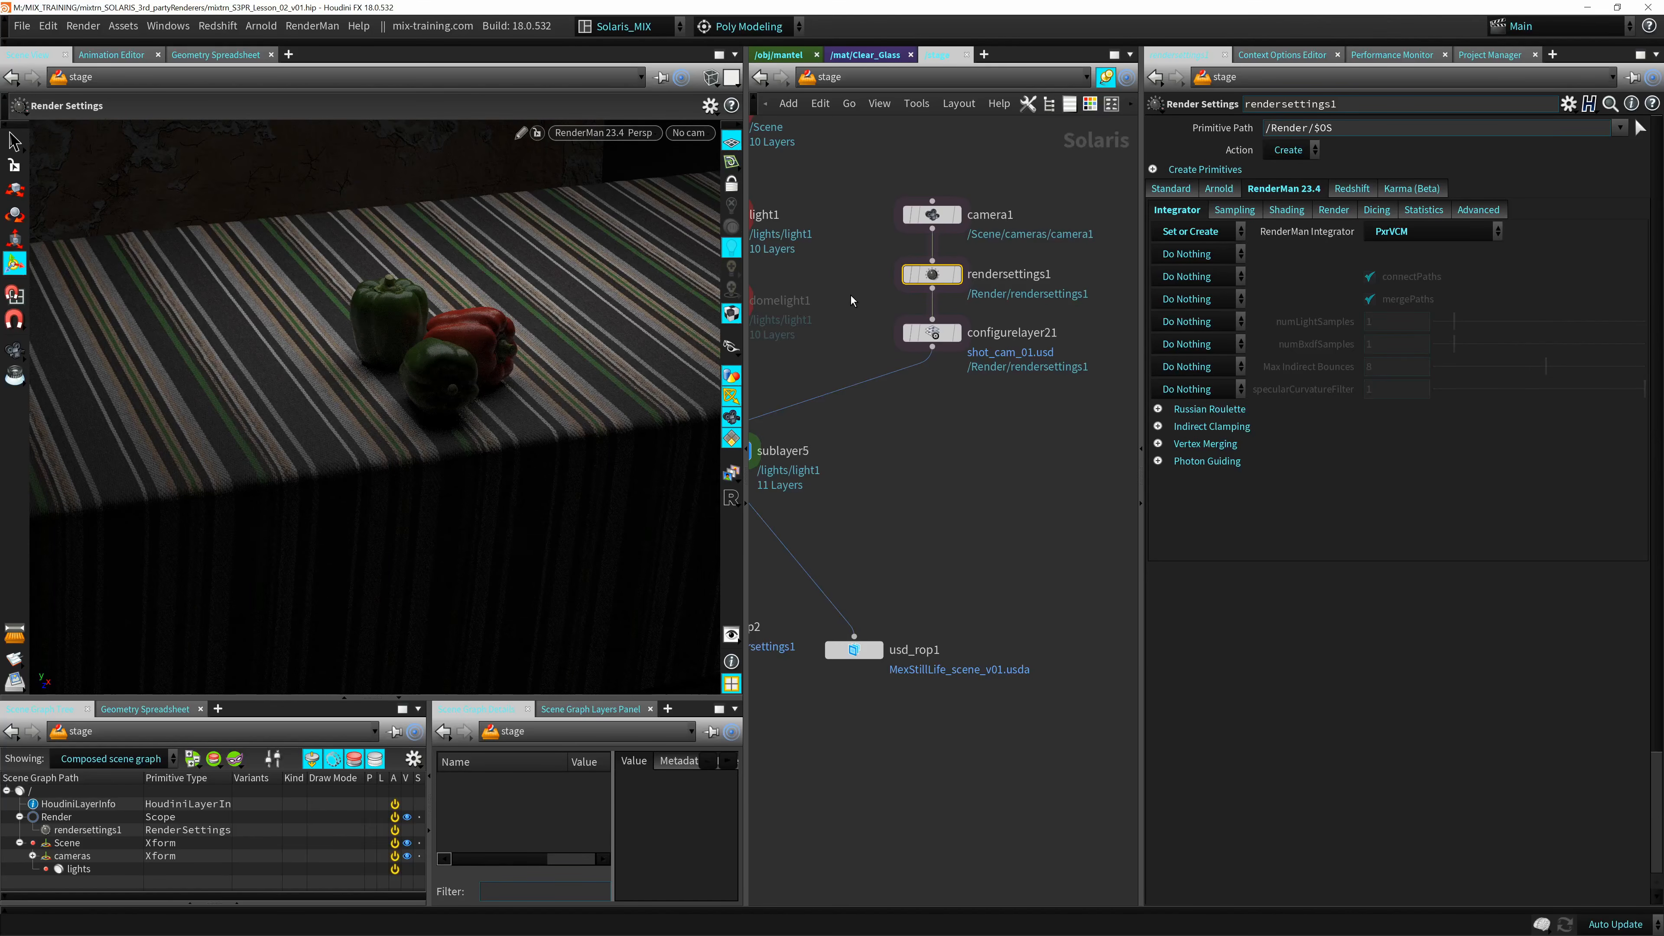
pyautogui.click(1407, 241)
pyautogui.click(1423, 257)
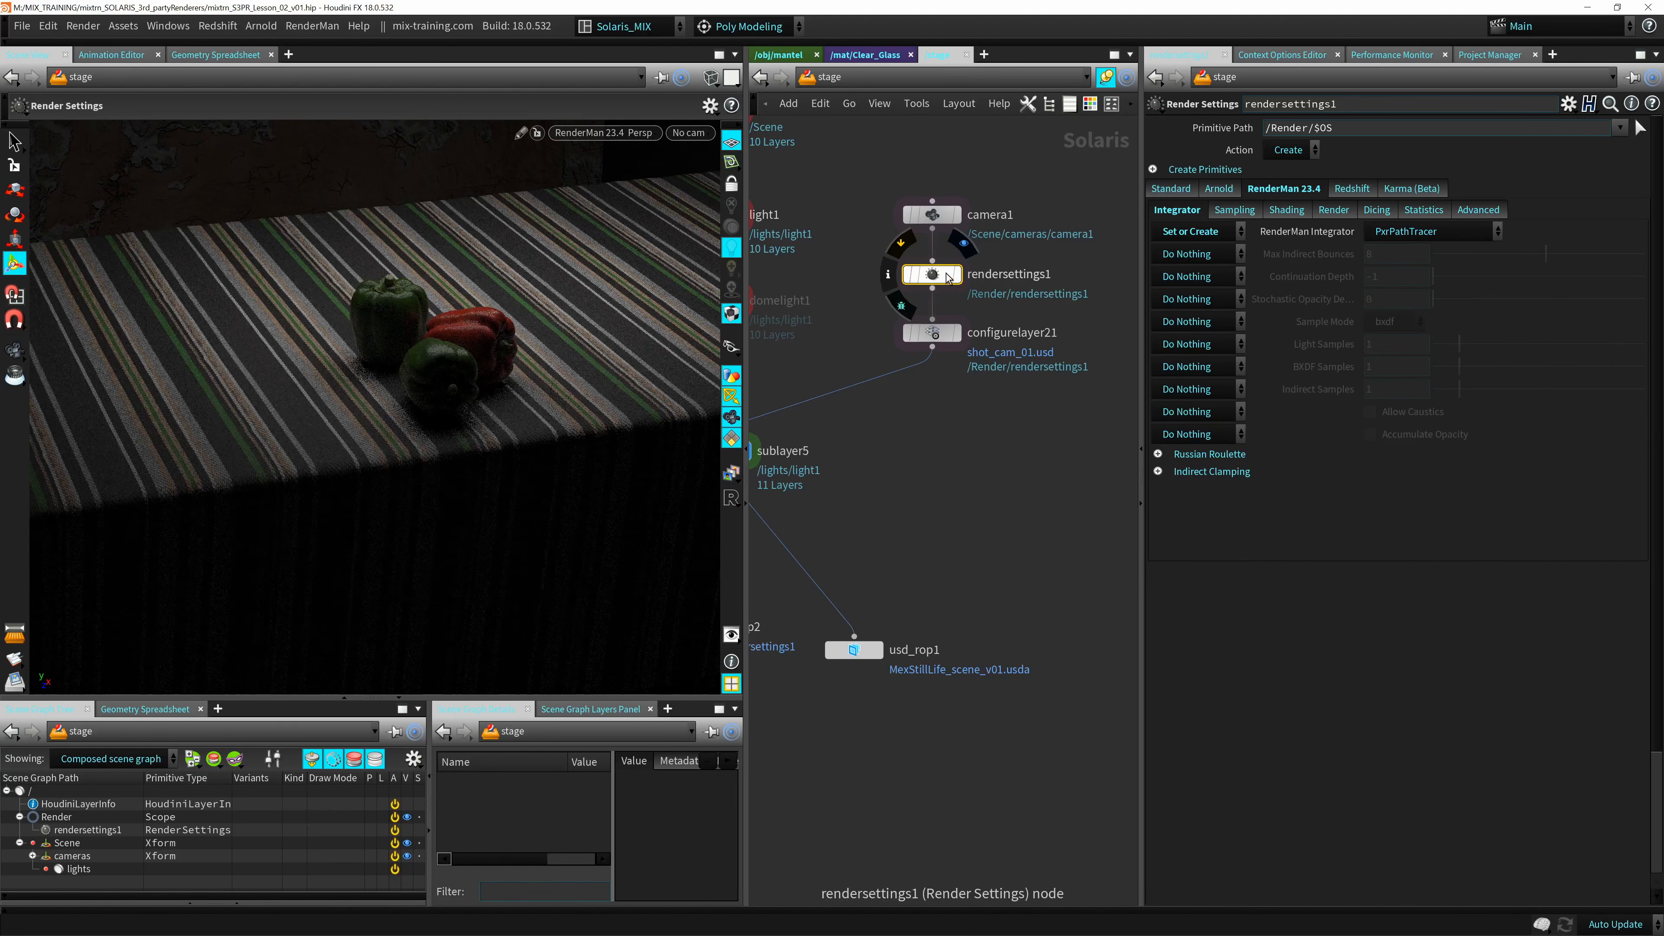
pyautogui.click(900, 248)
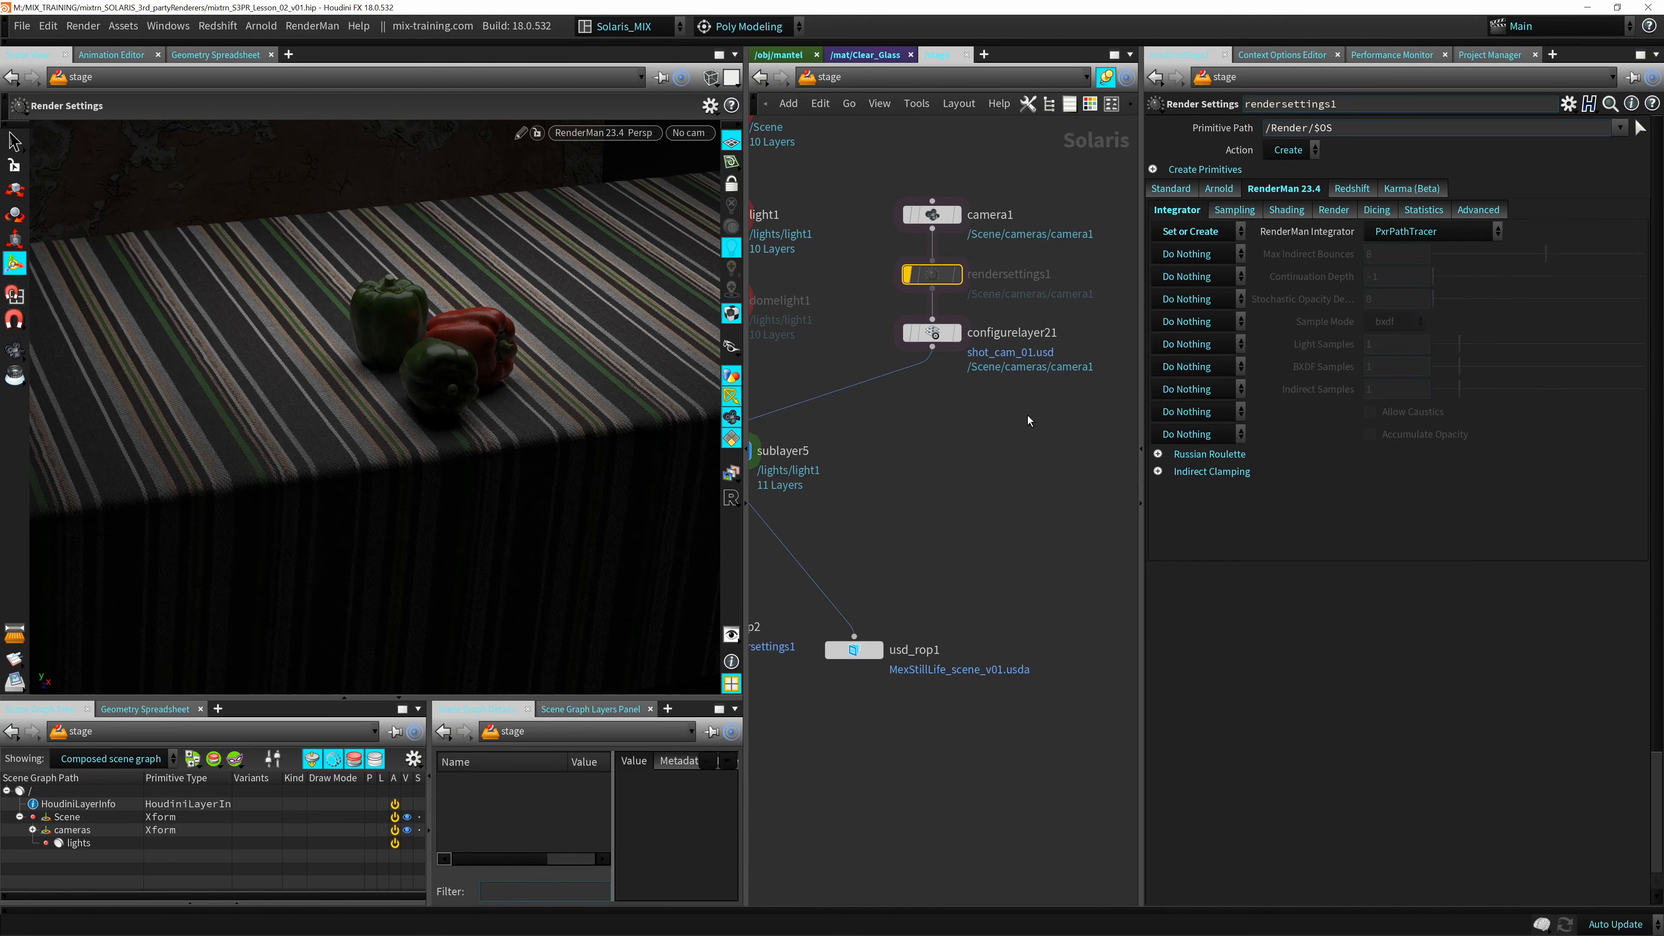
# Widen the network editor and look over the node chain upstream of sublayer5.
pyautogui.moveTo(1142, 414); pyautogui.dragTo(1323, 414)
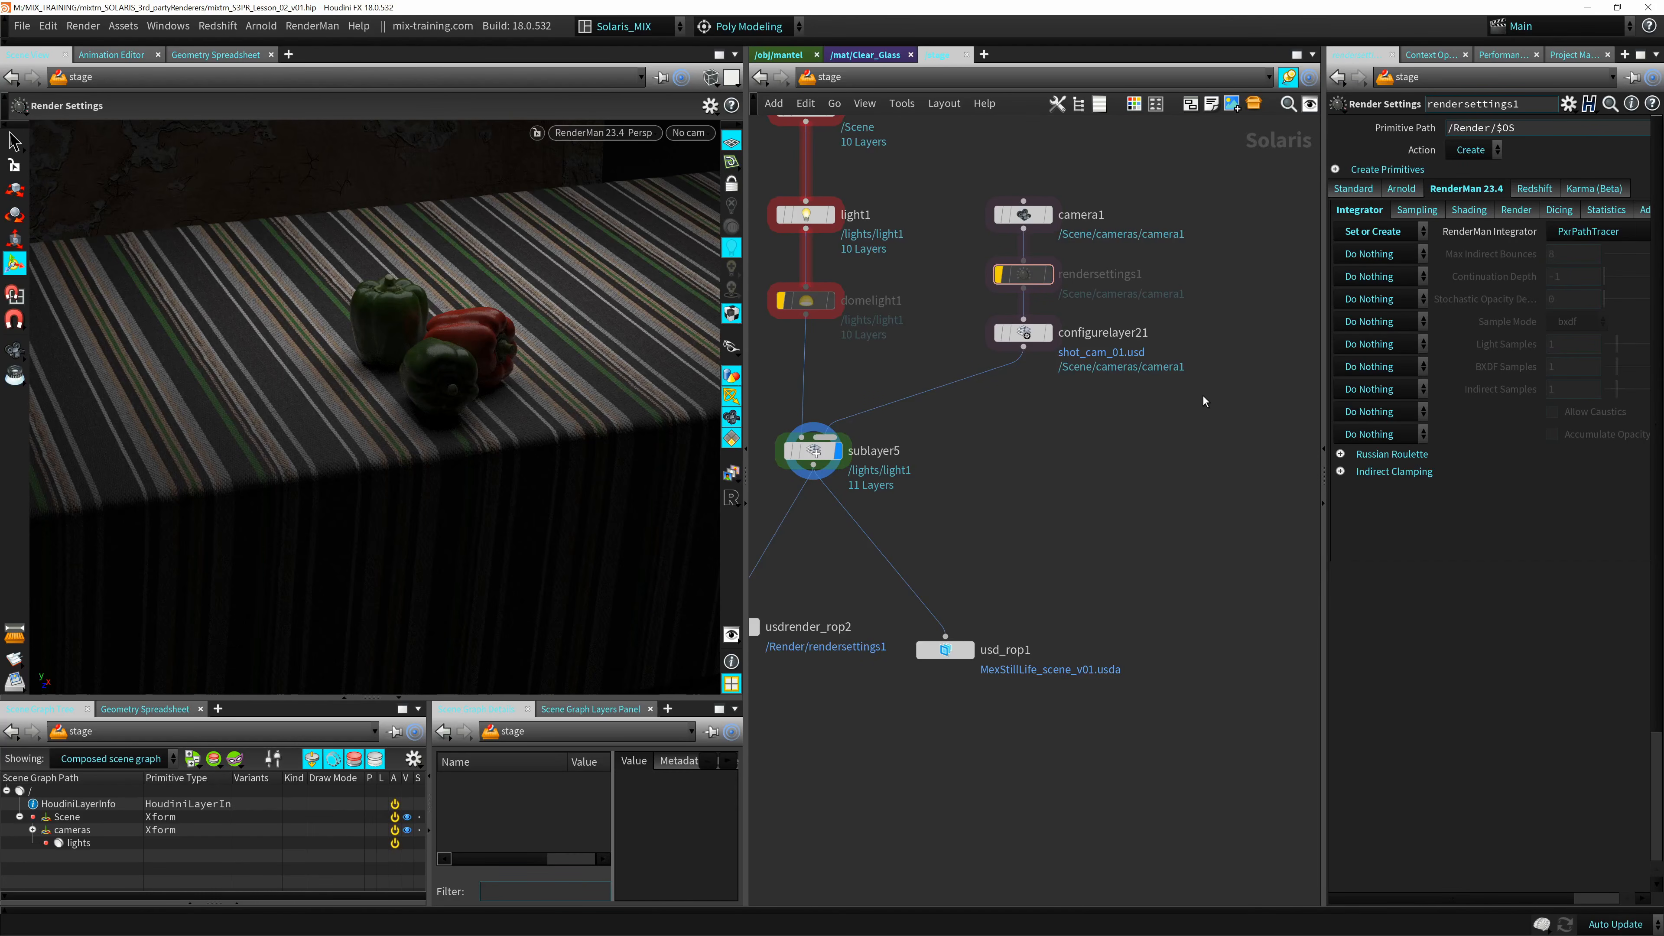
pyautogui.moveTo(987, 482); pyautogui.dragTo(1037, 505, button='middle')
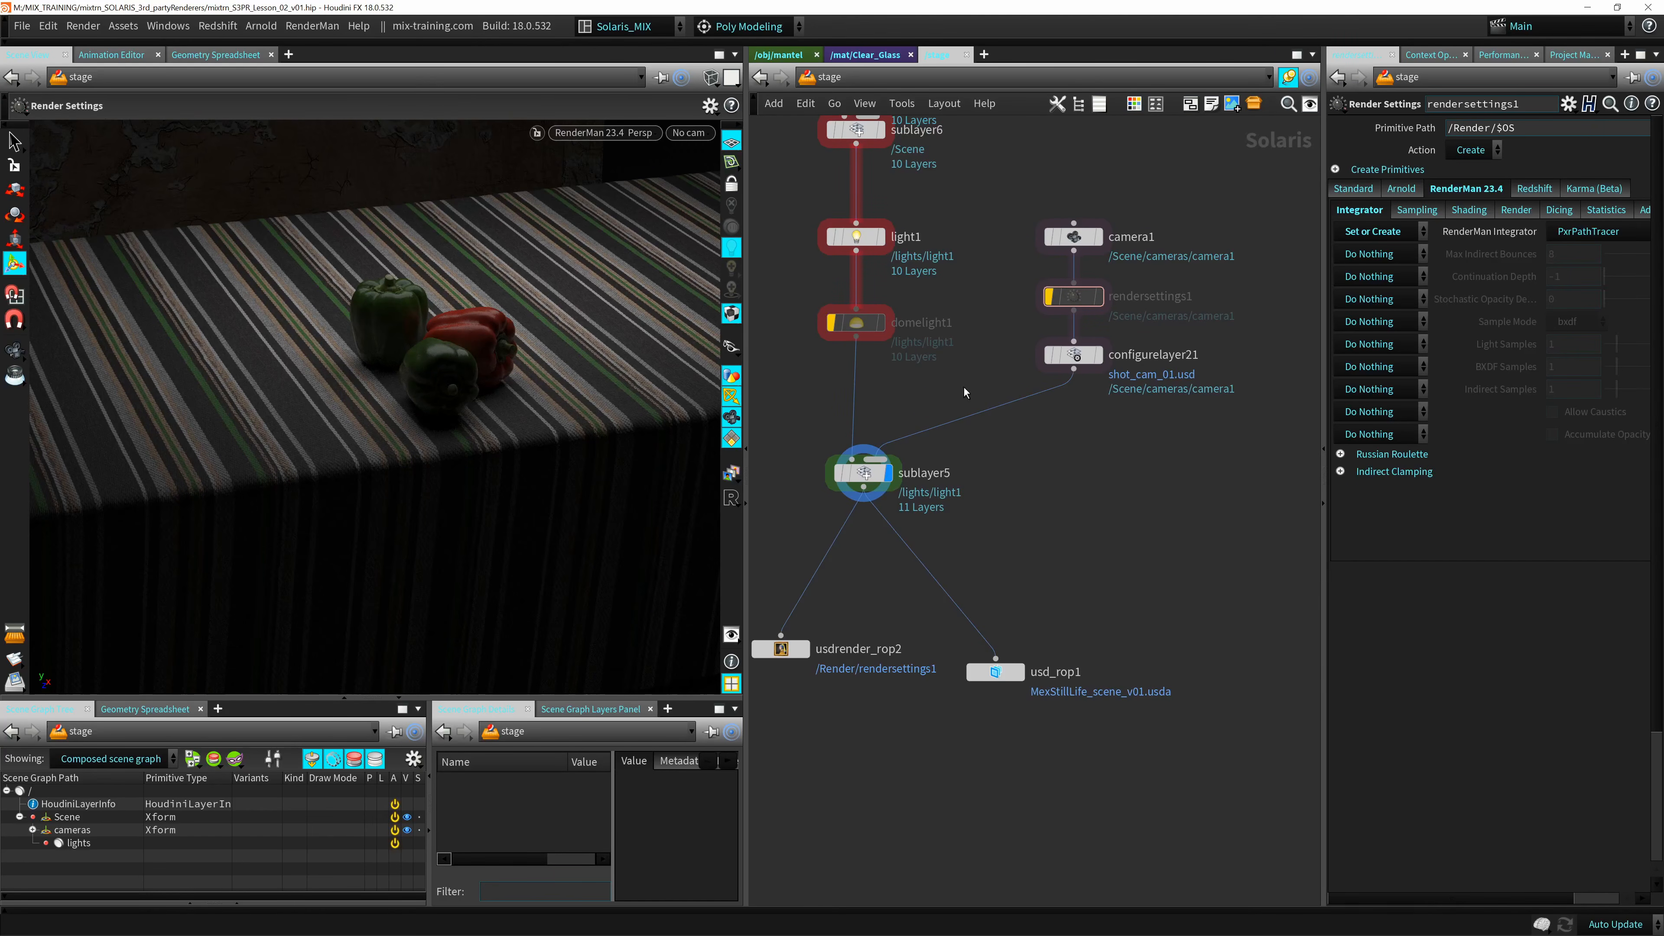
pyautogui.moveTo(914, 389); pyautogui.dragTo(957, 400, button='middle')
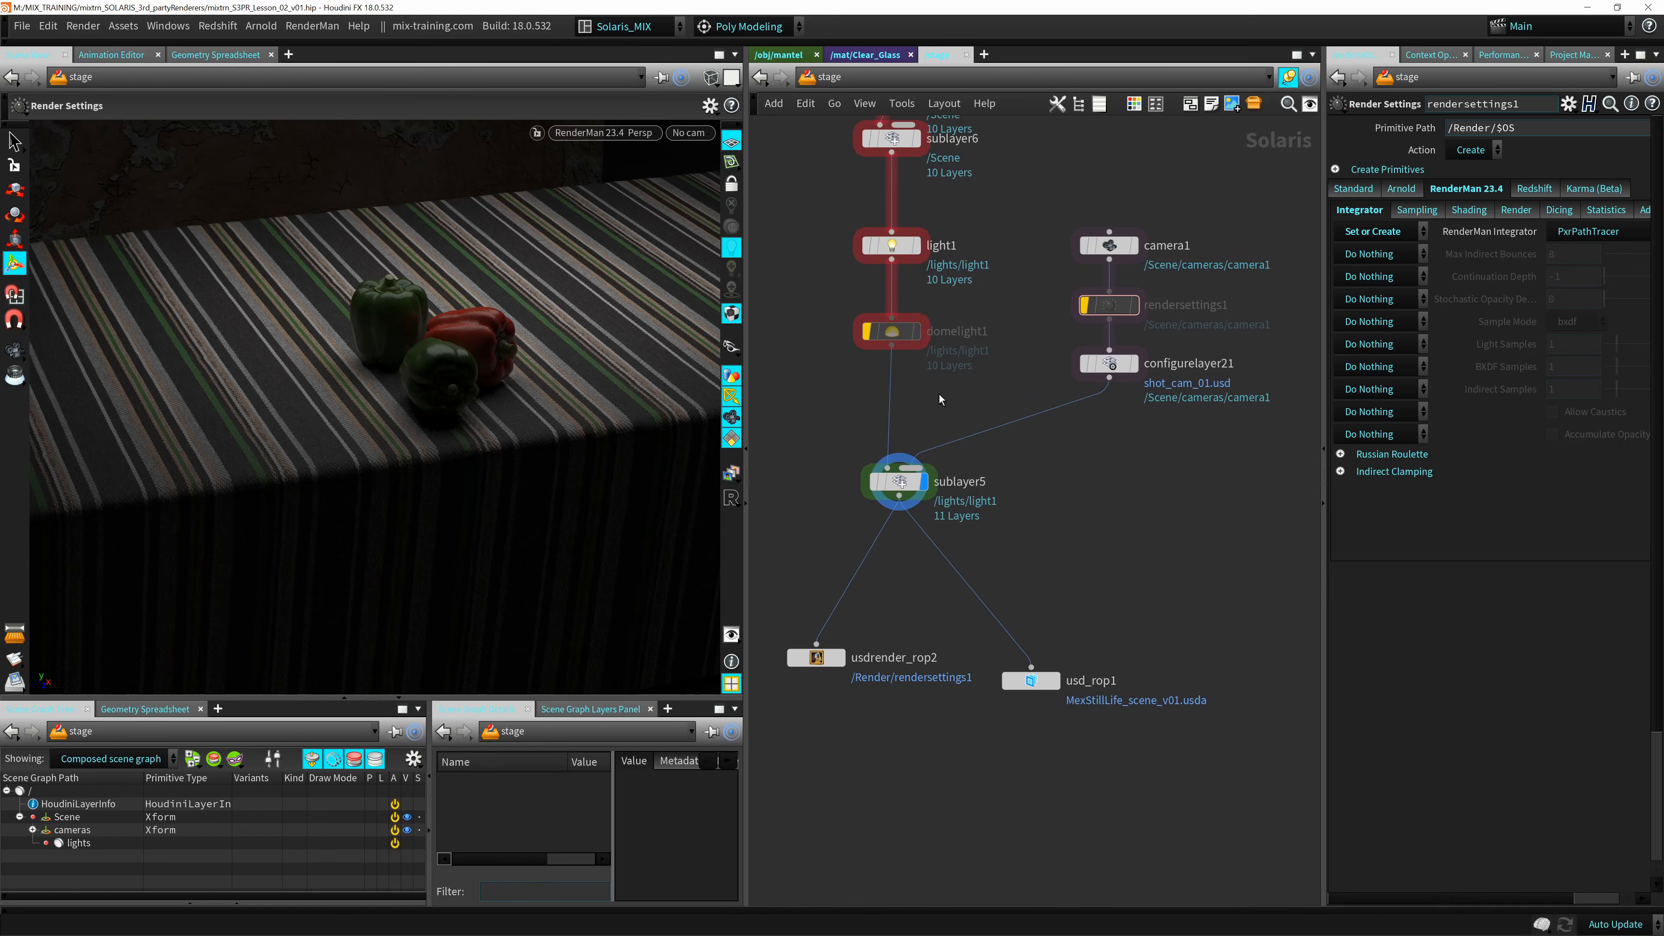
pyautogui.moveTo(837, 300); pyautogui.dragTo(897, 237, button='middle')
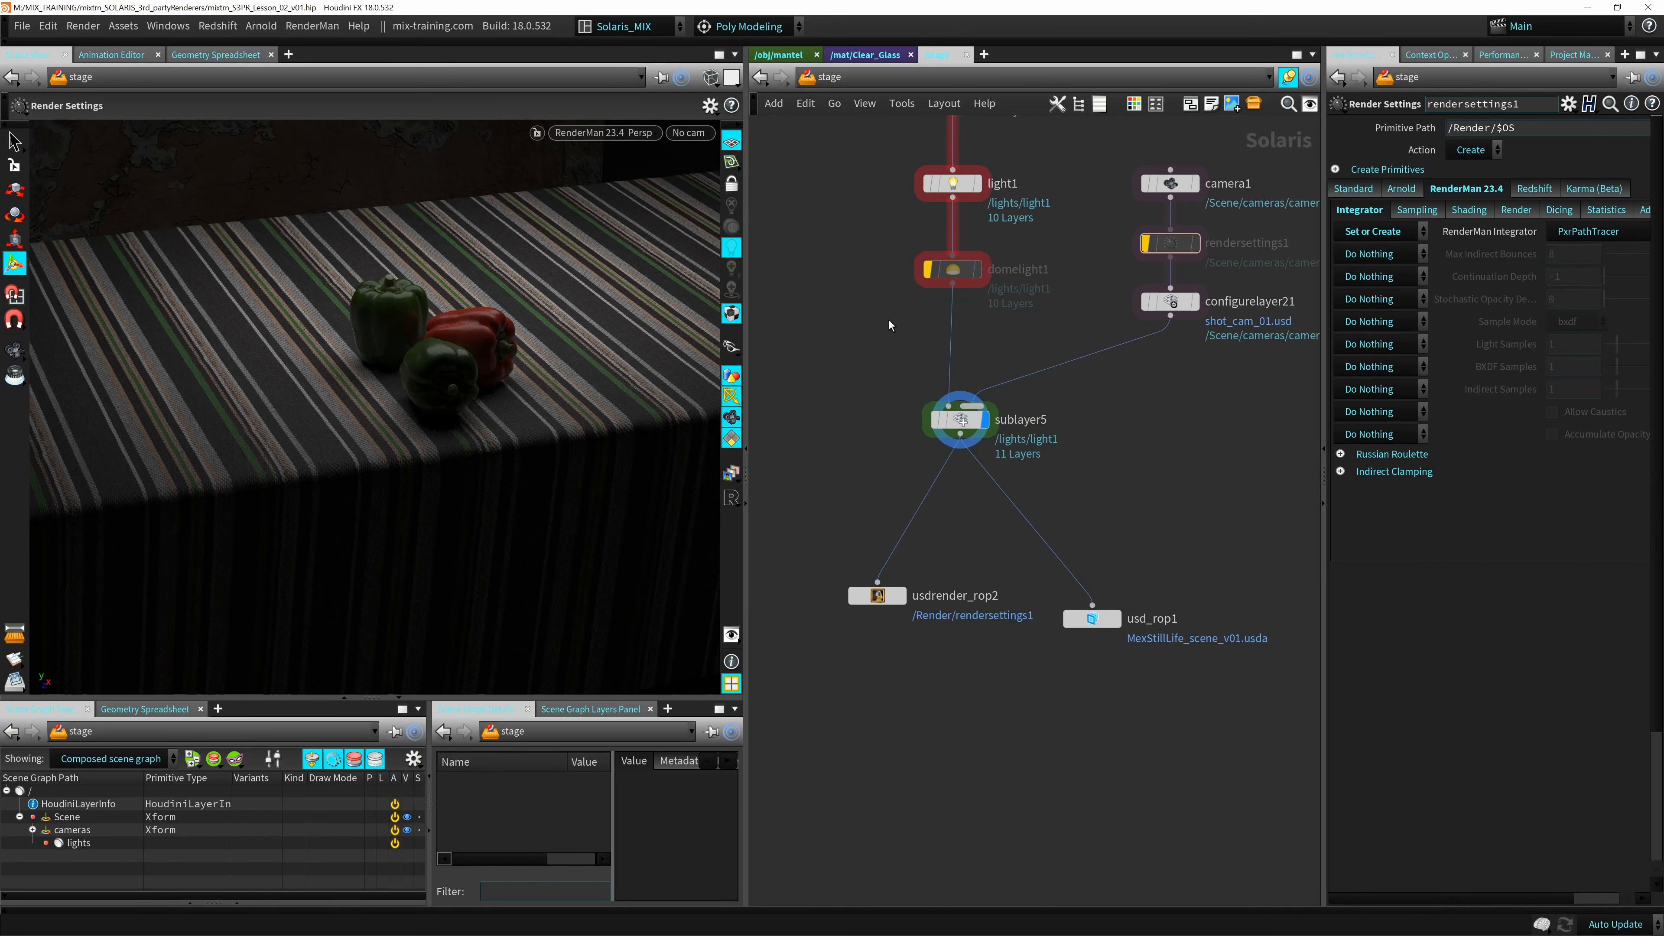
pyautogui.moveTo(889, 320); pyautogui.dragTo(900, 638, button='middle')
pyautogui.moveTo(879, 406); pyautogui.dragTo(922, 658, button='middle')
pyautogui.moveTo(877, 429); pyautogui.dragTo(910, 629, button='middle')
pyautogui.scroll(-3, 872, 475)
pyautogui.moveTo(861, 474)
pyautogui.mouseDown(button='middle')
pyautogui.moveTo(951, 651)
pyautogui.moveTo(961, 560)
pyautogui.mouseUp(button='middle')
# Enlarge the scene graph tree and select the sublayer5 node to list the primitives of the combined scene.
pyautogui.moveTo(466, 696); pyautogui.dragTo(583, 371)
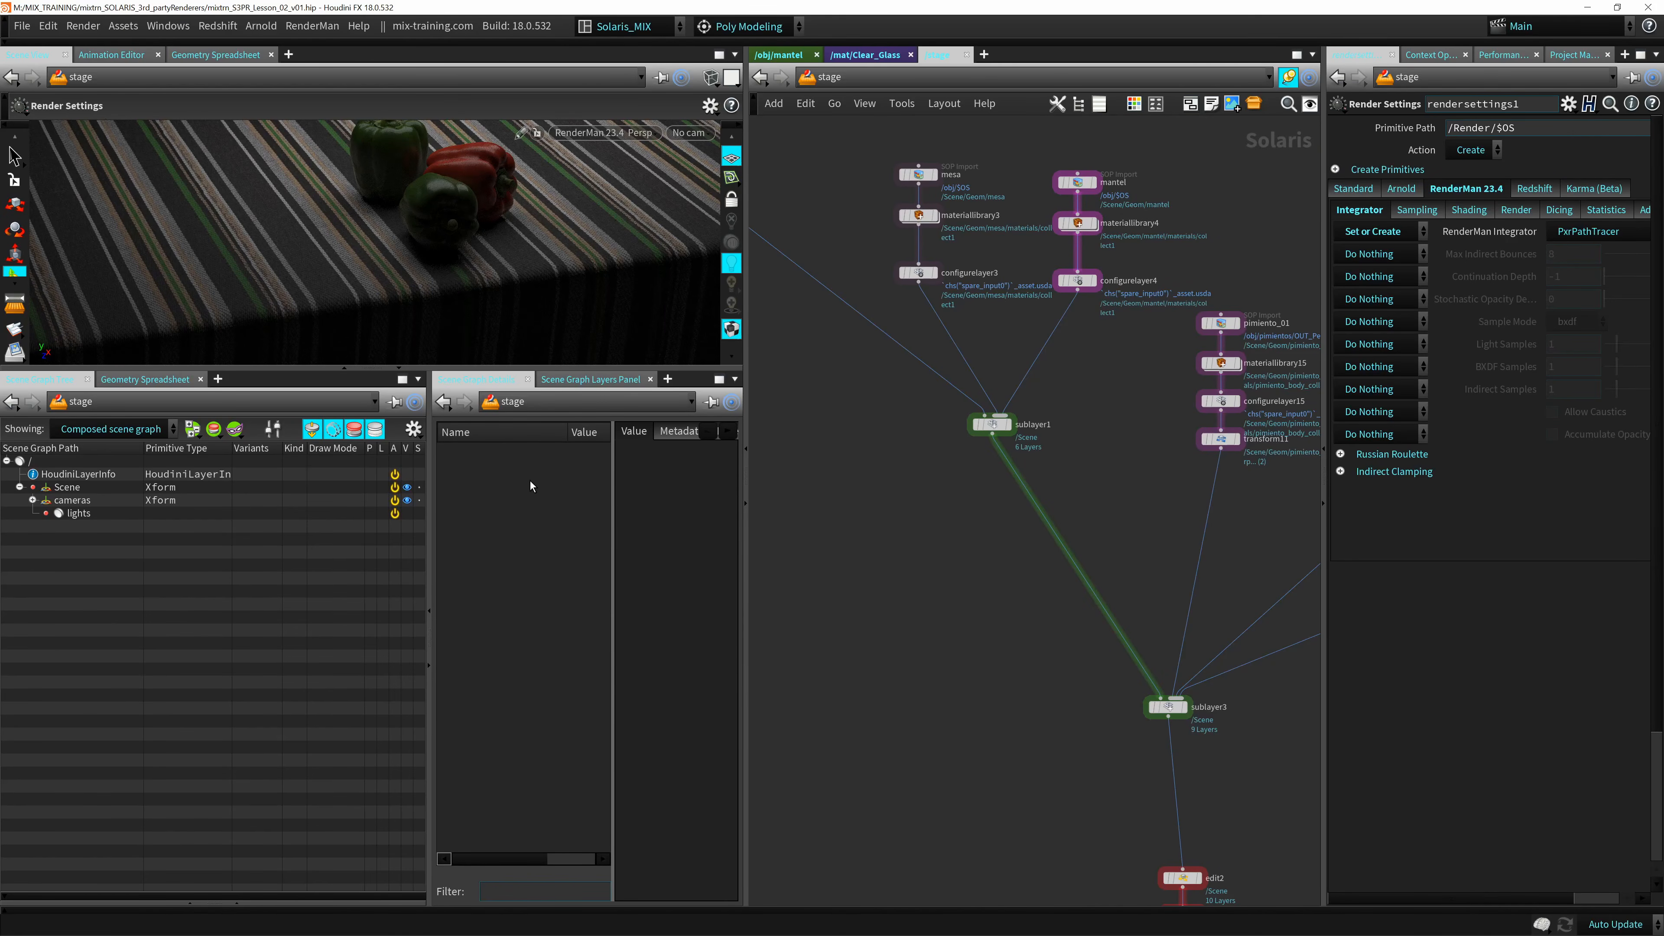
pyautogui.moveTo(986, 640); pyautogui.dragTo(850, 342, button='middle')
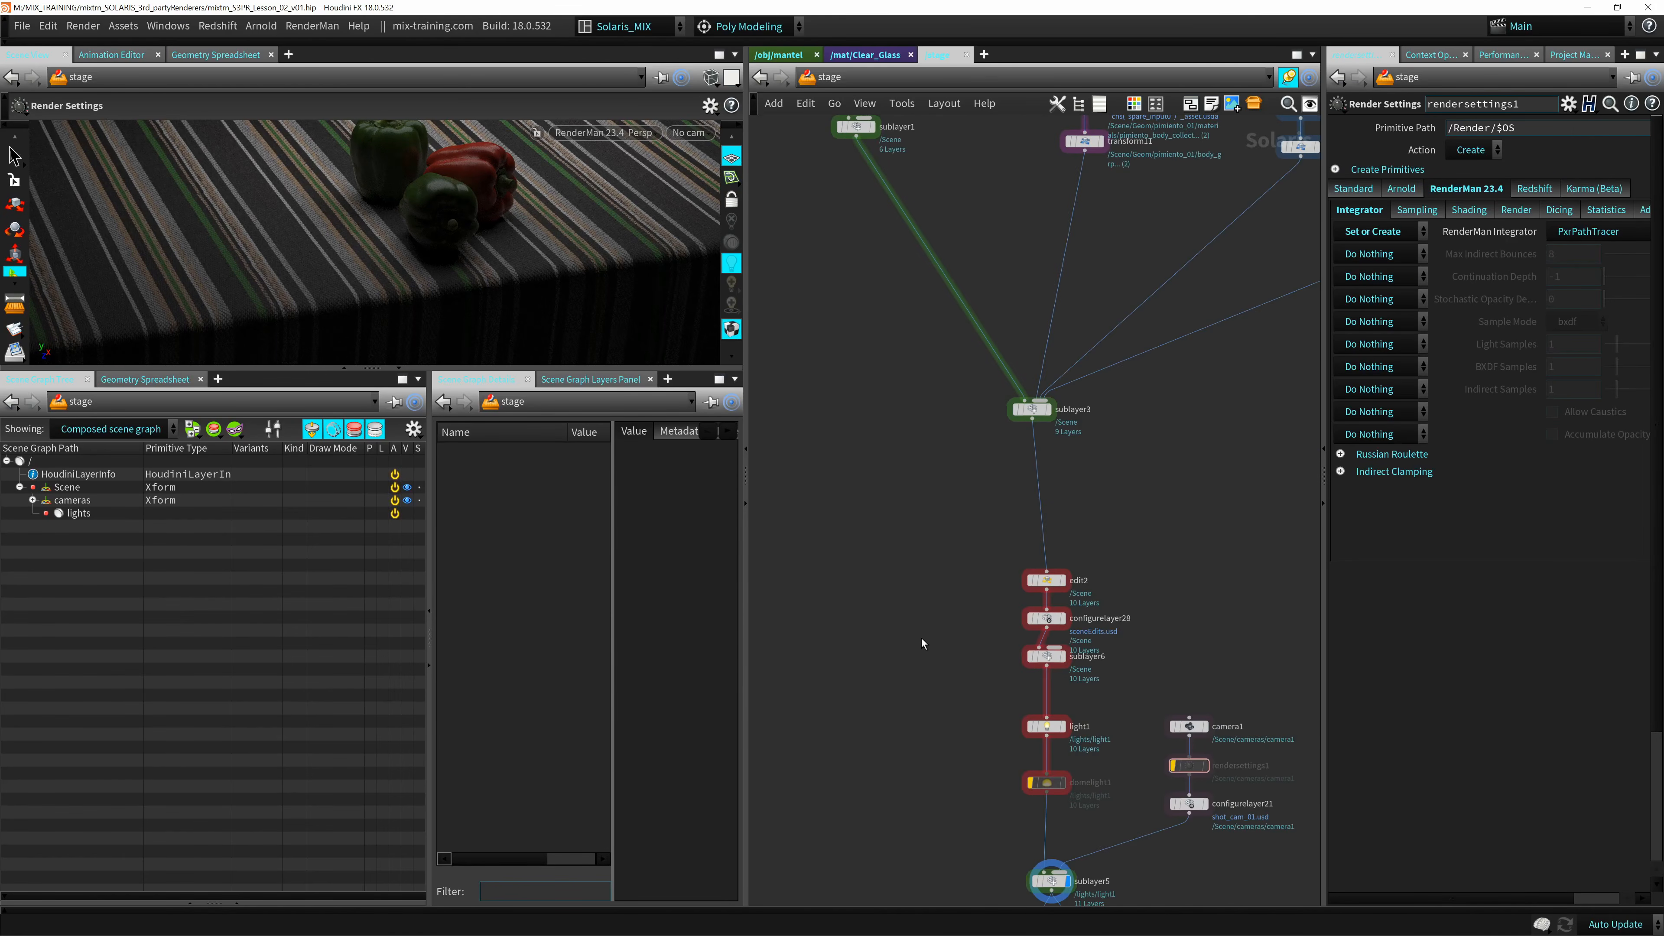
pyautogui.moveTo(922, 638); pyautogui.dragTo(909, 460, button='middle')
pyautogui.scroll(2, 917, 593)
pyautogui.moveTo(927, 586); pyautogui.dragTo(904, 468, button='middle')
pyautogui.click(1049, 617)
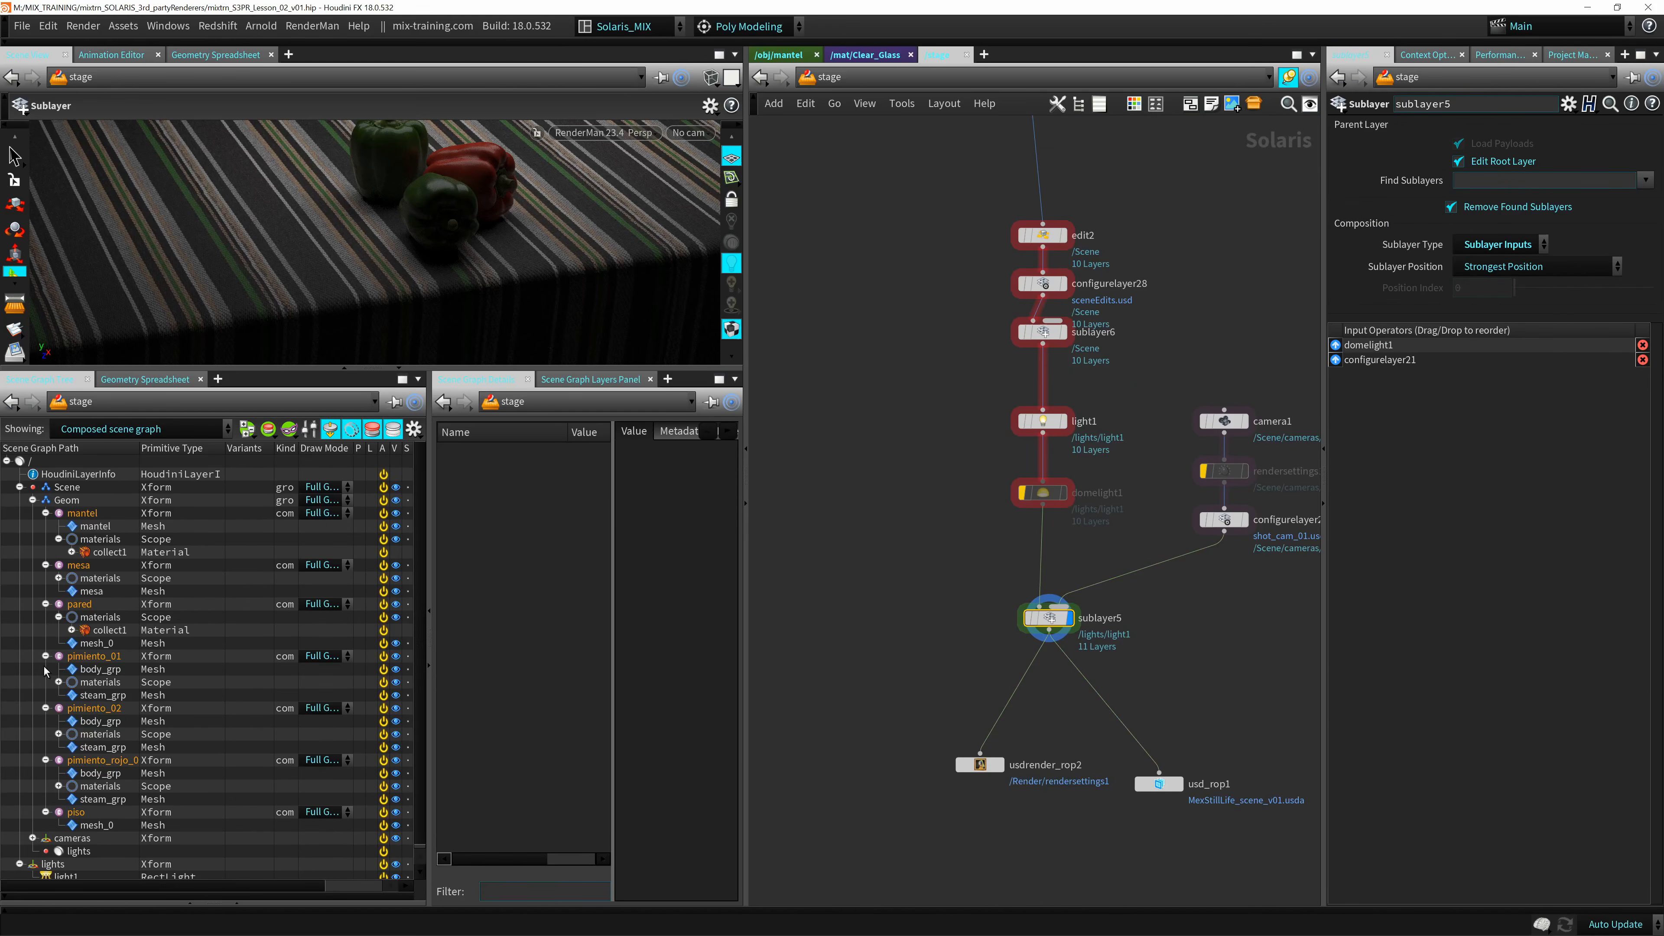
# Collapse the Scene hierarchy in the scene graph and examine its /Scene and /Scene/Geom primitives level by level.
pyautogui.click(68, 486)
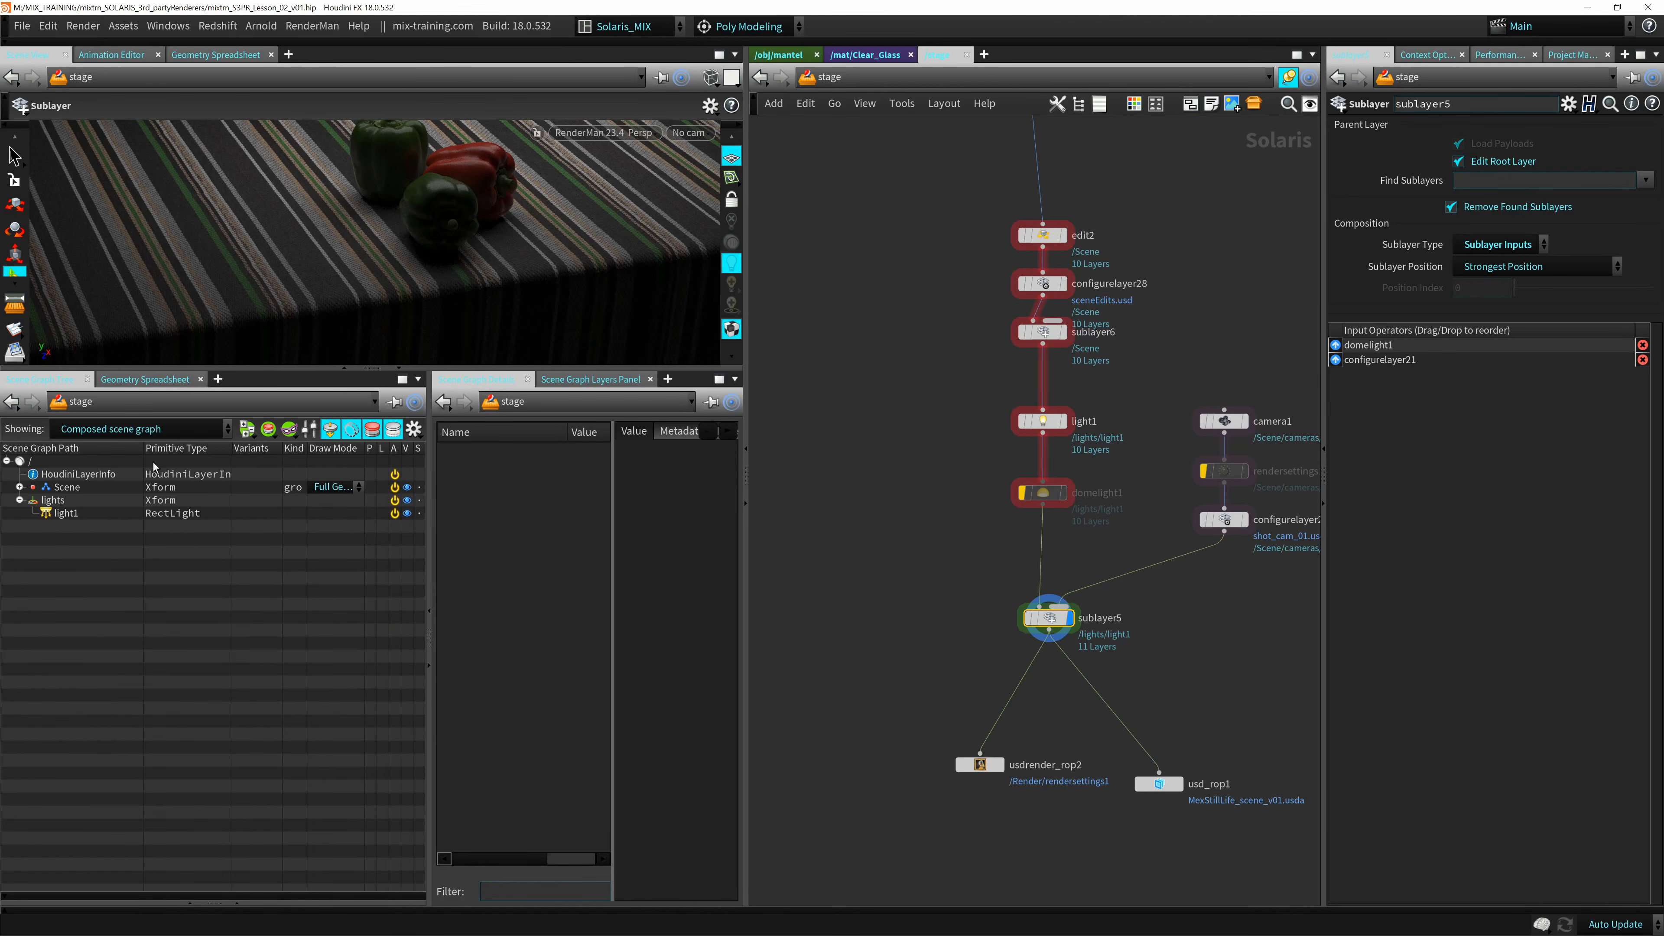
pyautogui.click(19, 487)
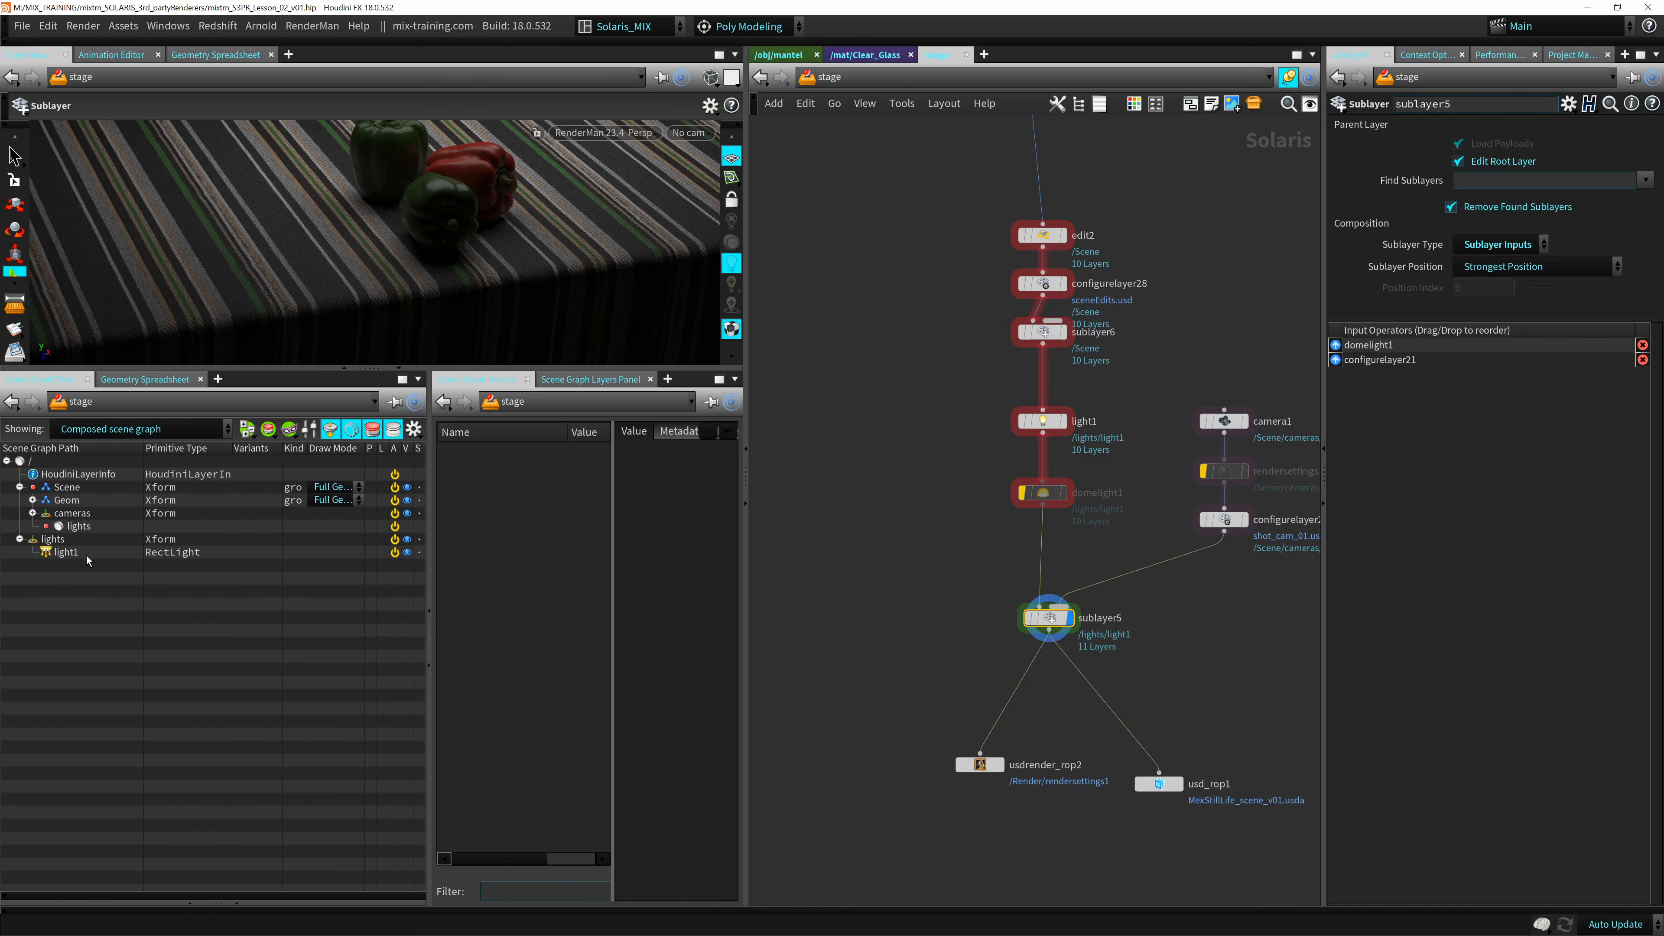
pyautogui.click(91, 486)
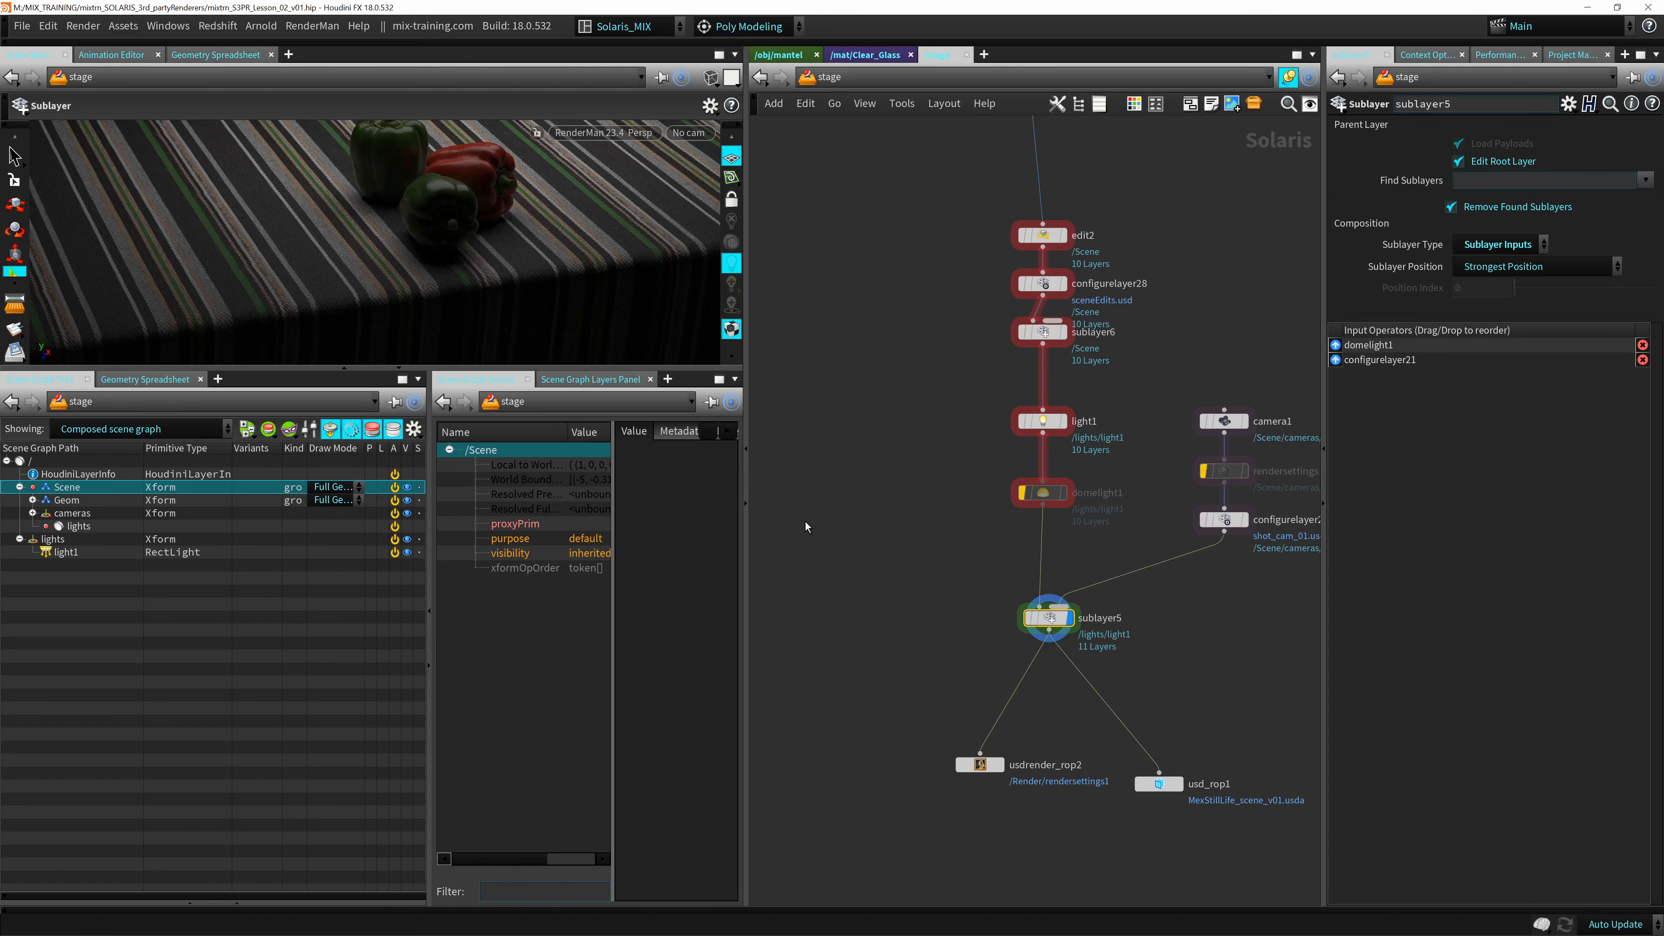
pyautogui.press('h')
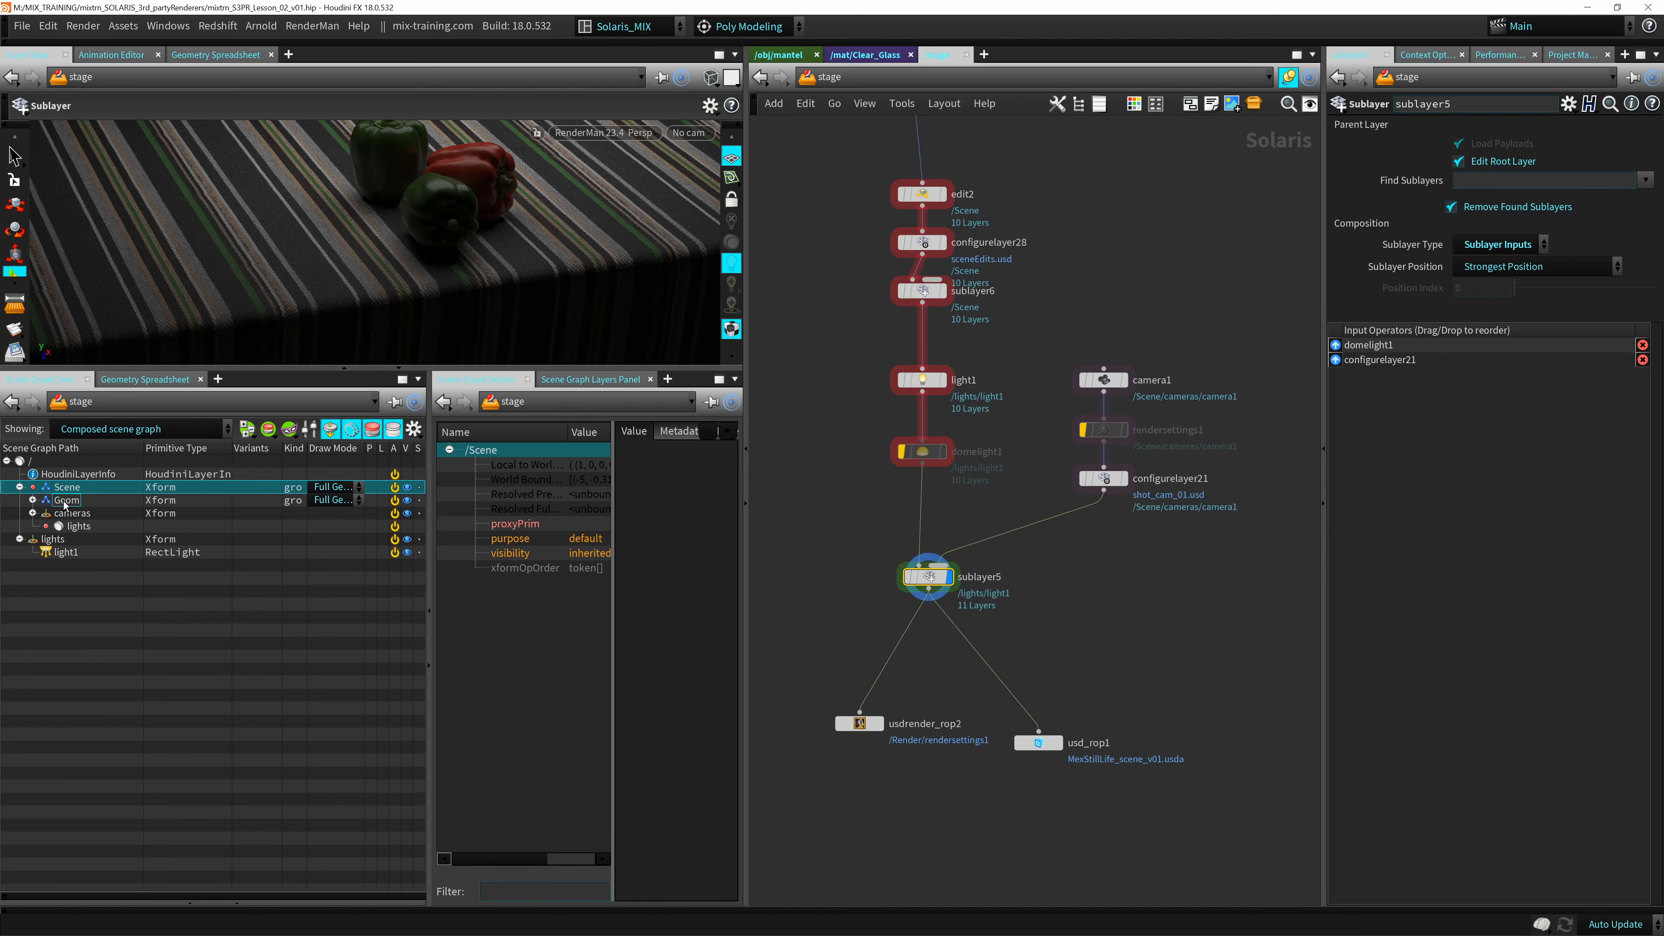
pyautogui.click(62, 500)
pyautogui.click(33, 500)
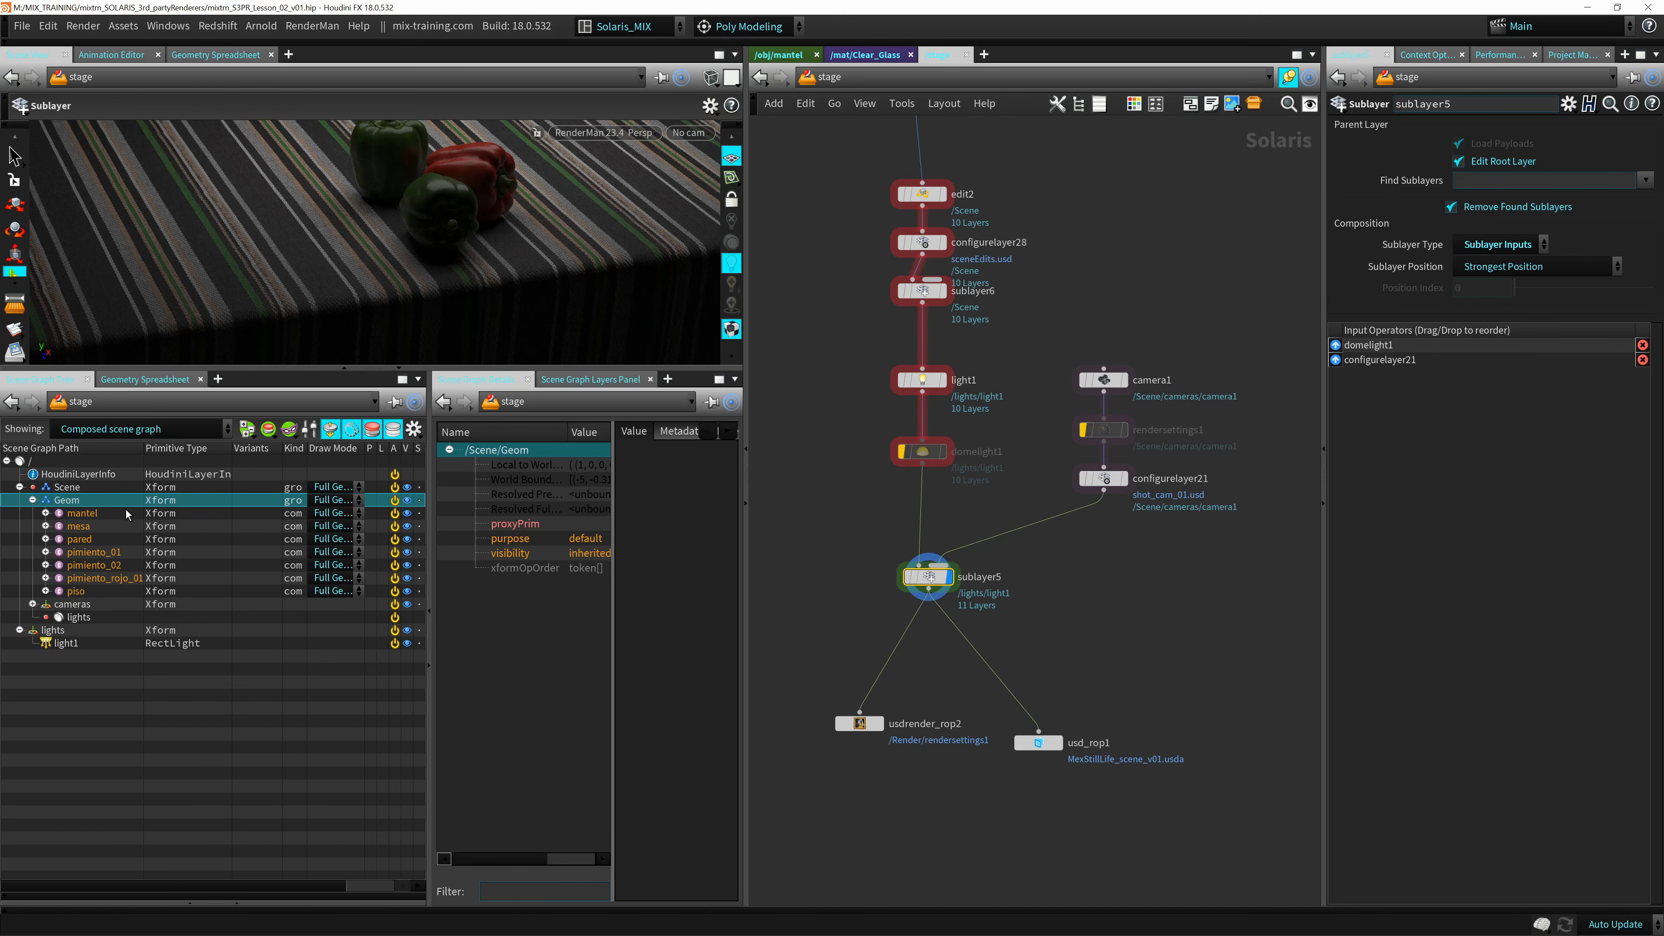
# Examine the mantel asset under Geom, including its mesh, materials scope and the shaders inside collect1.
pyautogui.click(46, 514)
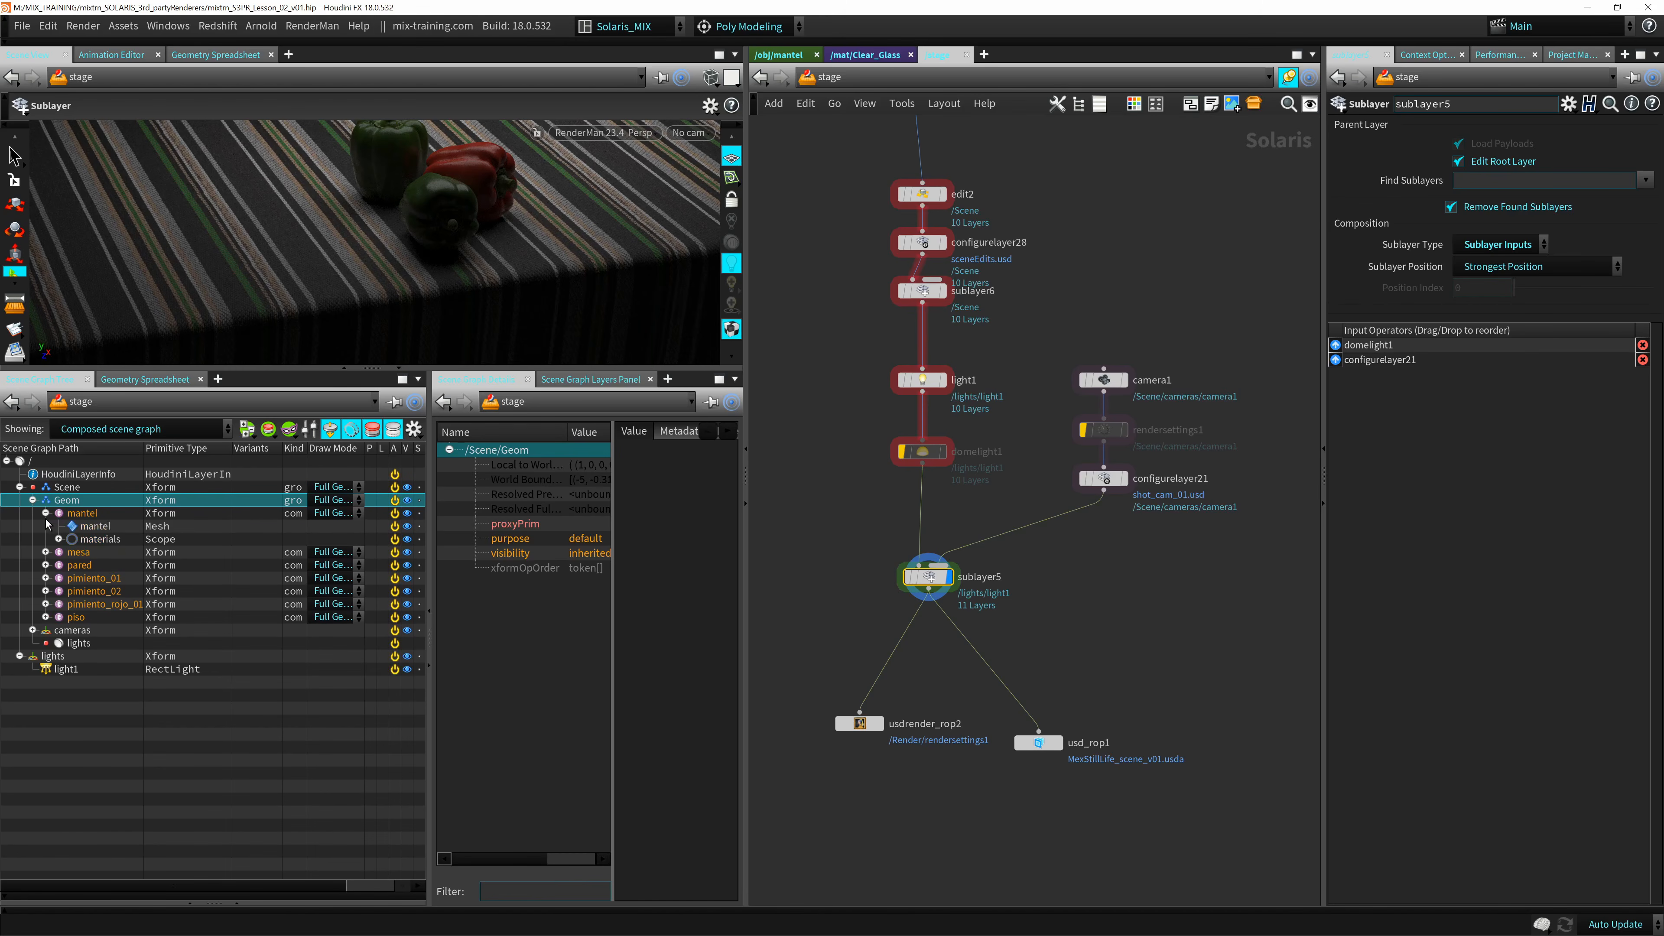
pyautogui.click(93, 527)
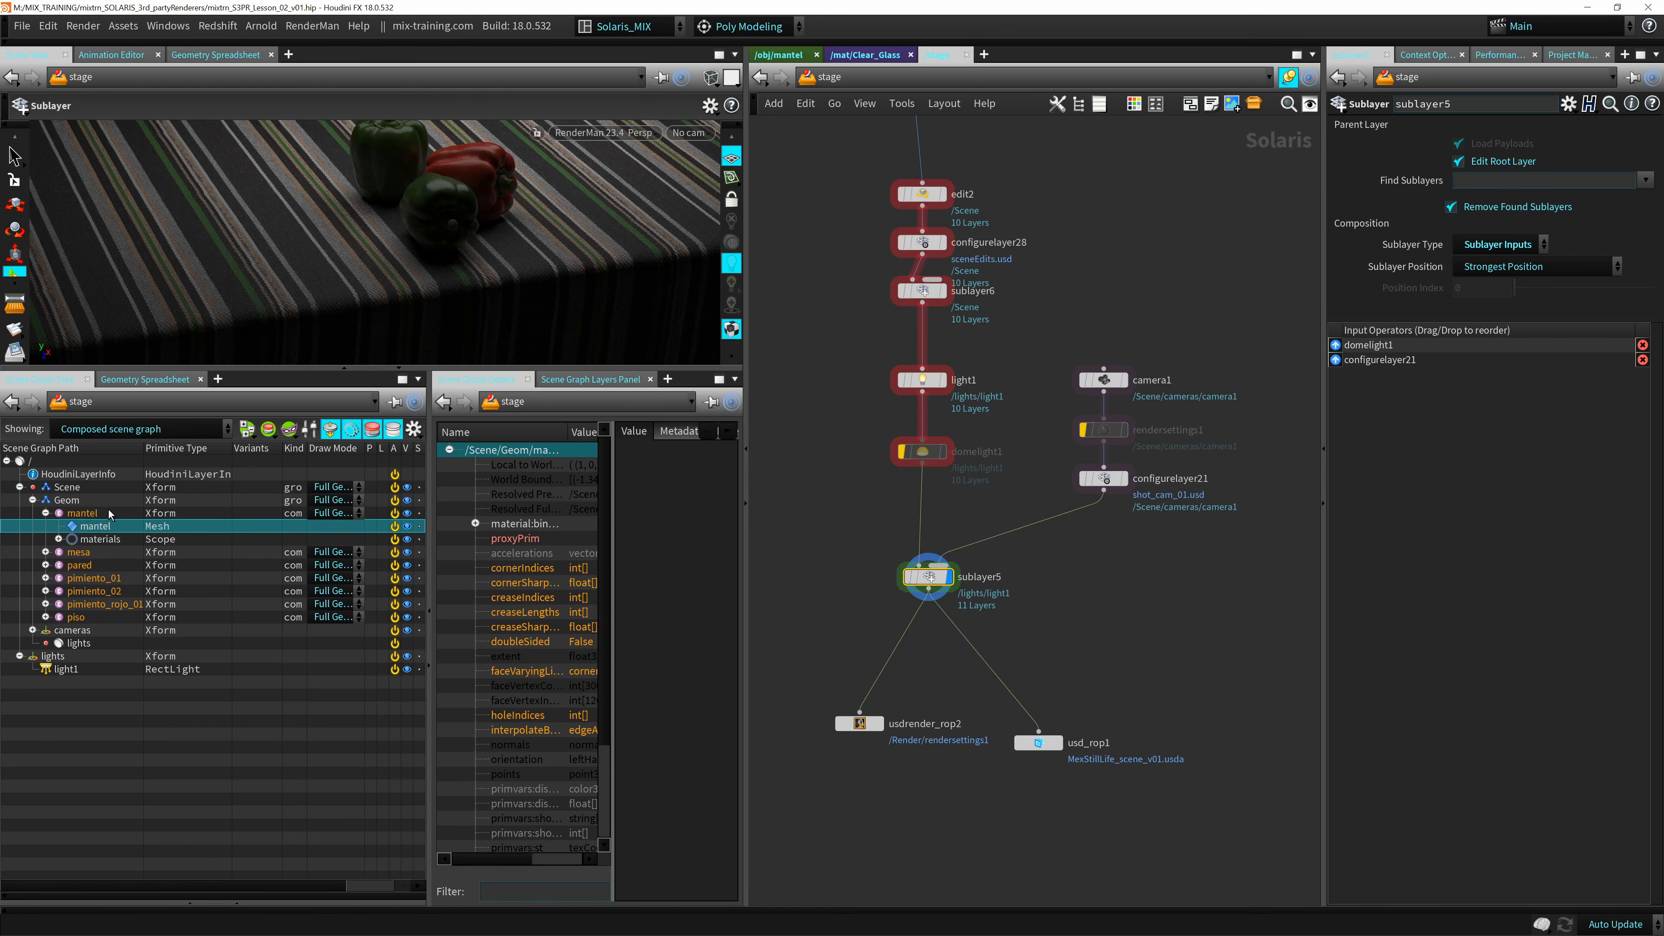
pyautogui.click(58, 538)
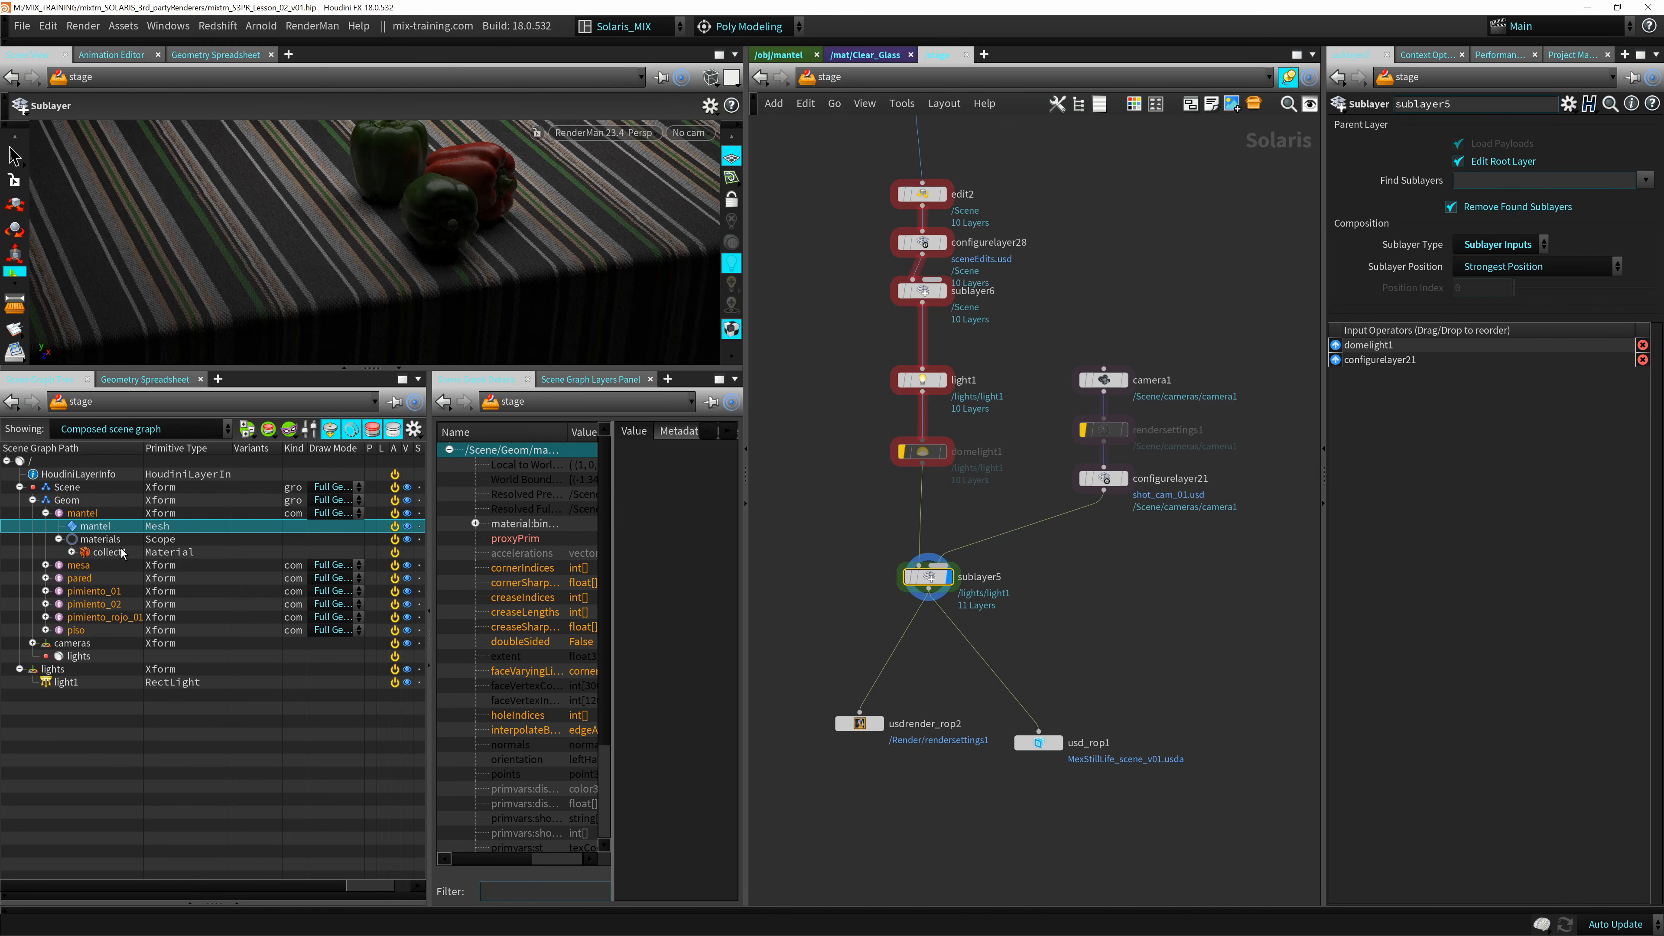
pyautogui.click(71, 553)
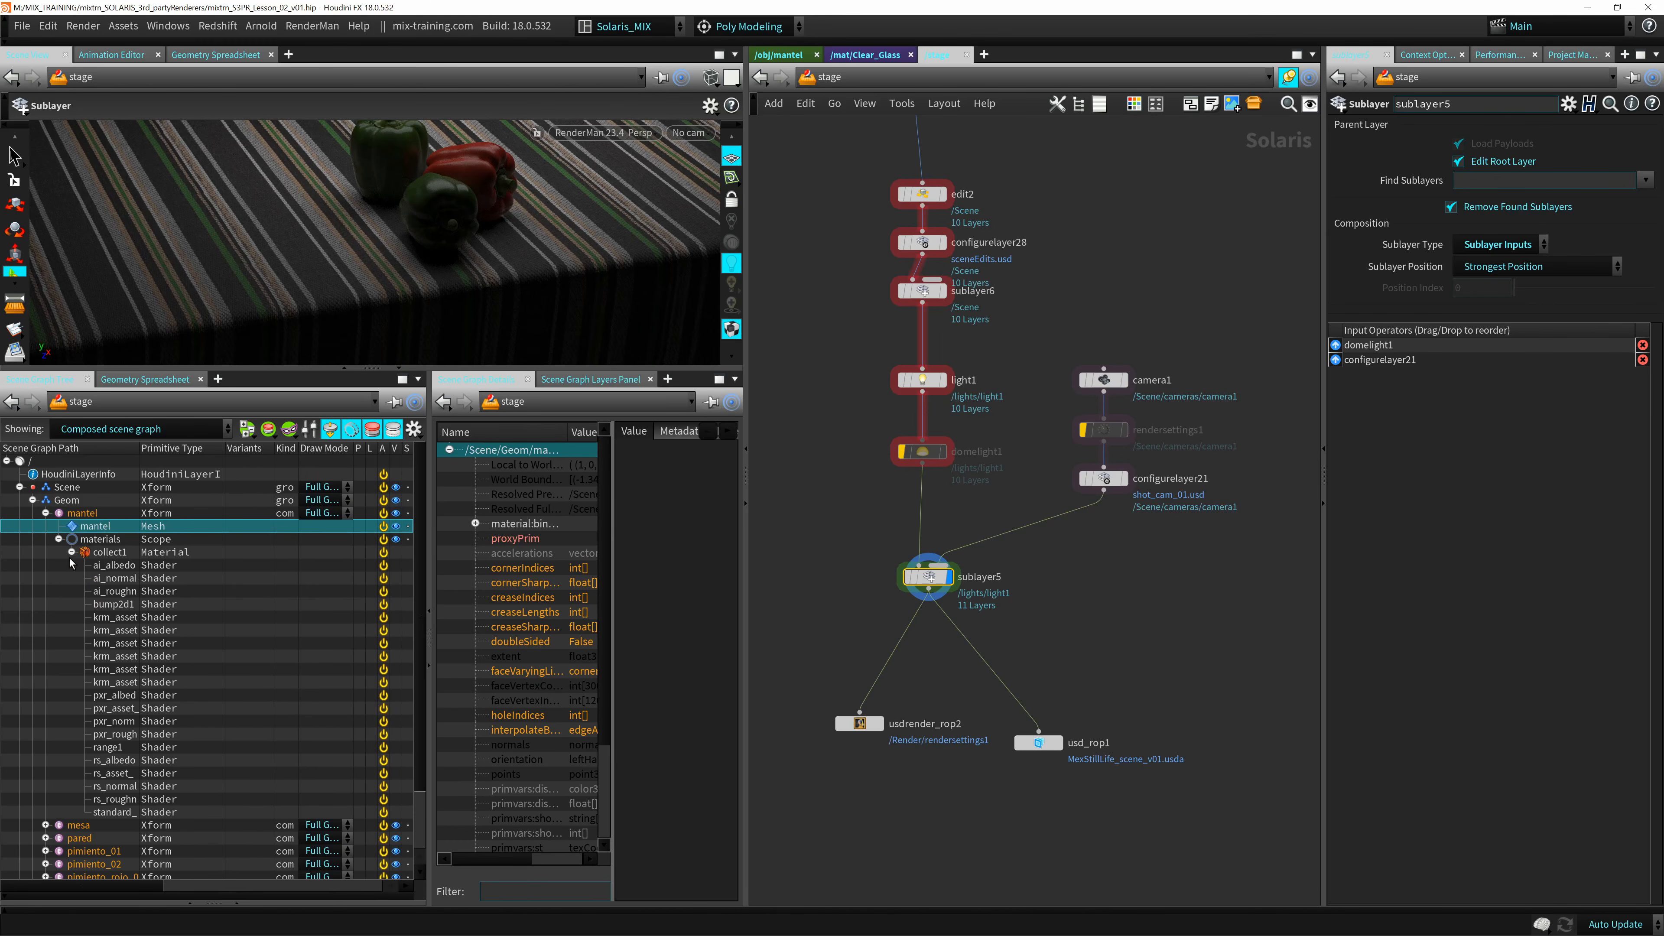
pyautogui.click(71, 552)
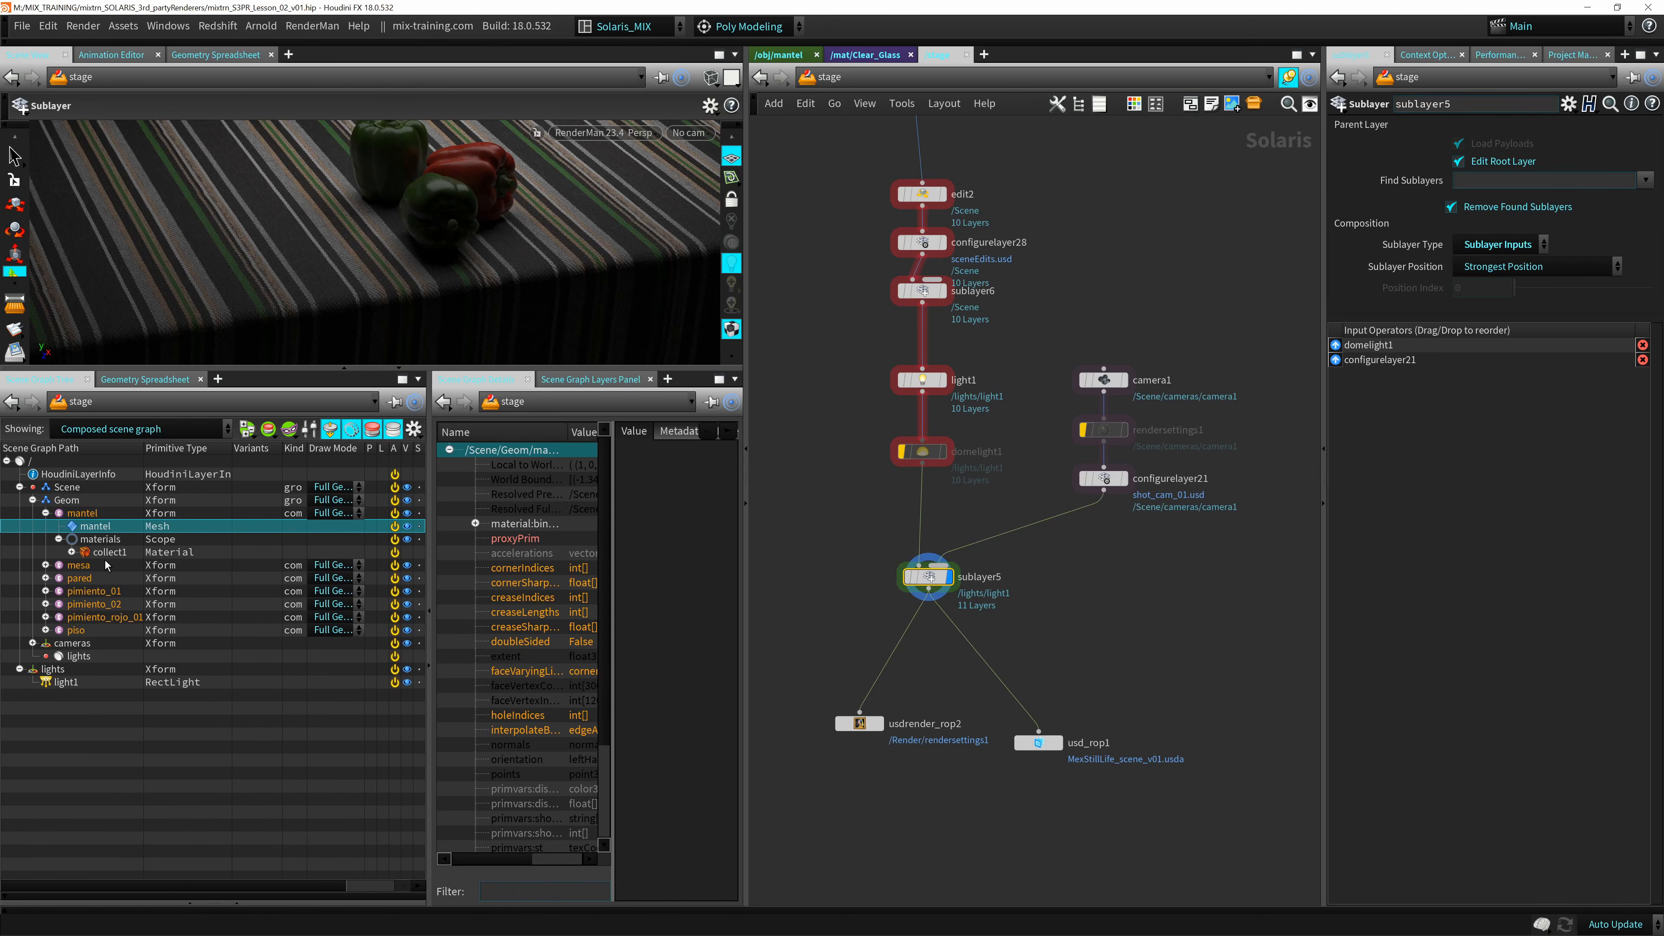
pyautogui.click(58, 539)
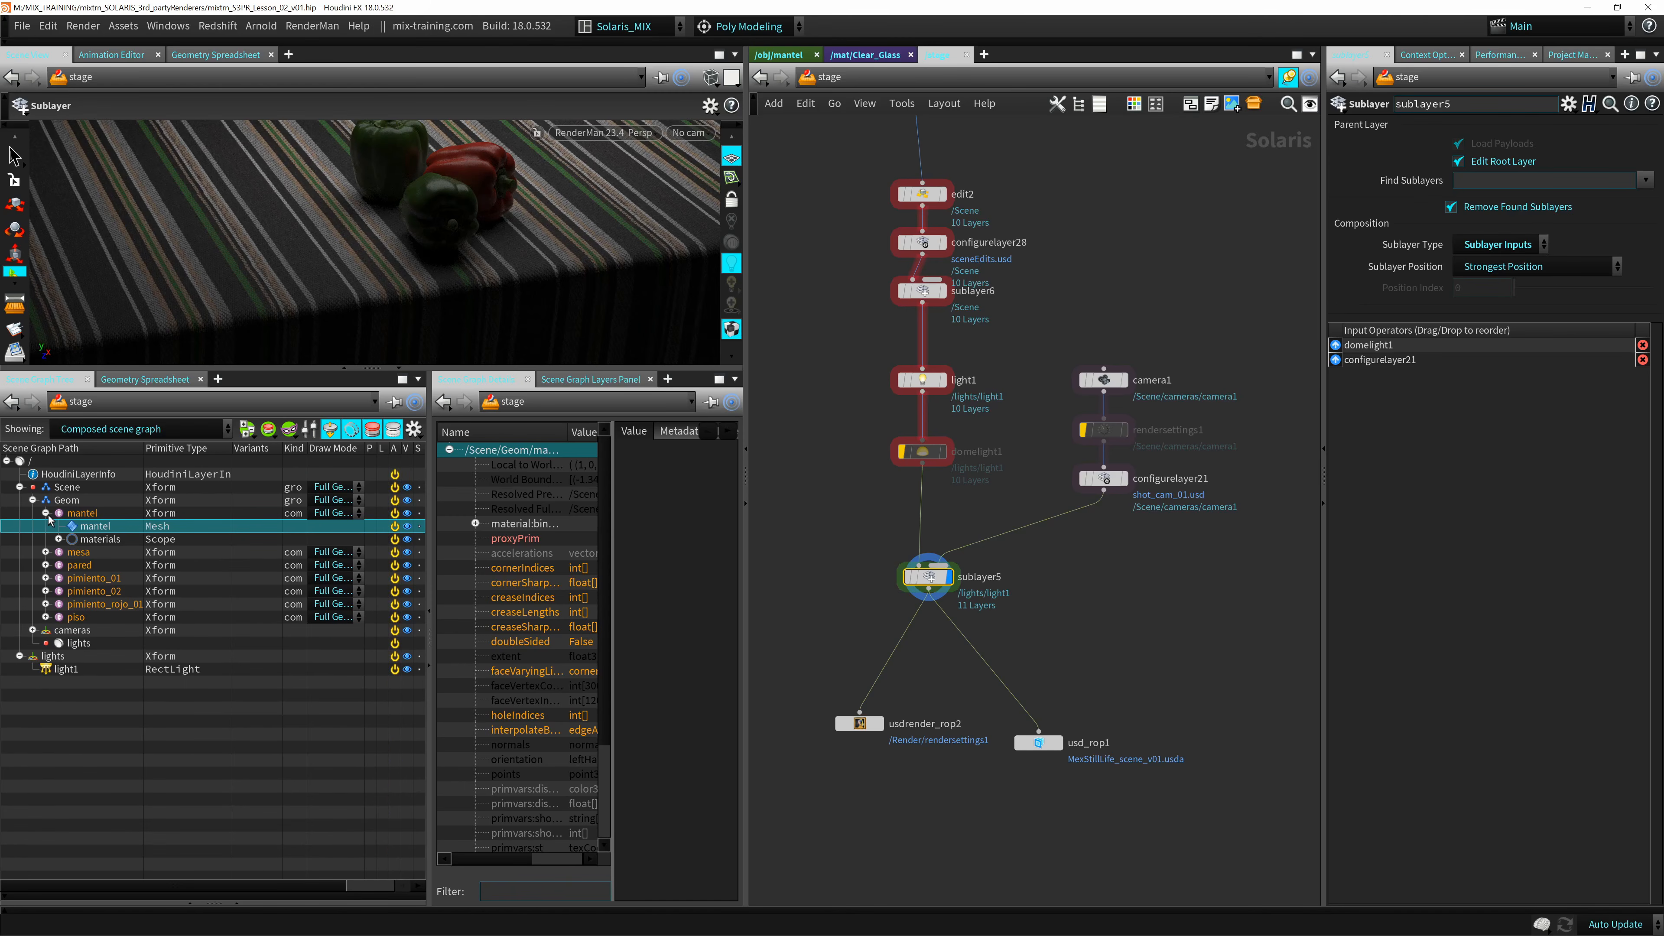
pyautogui.click(78, 515)
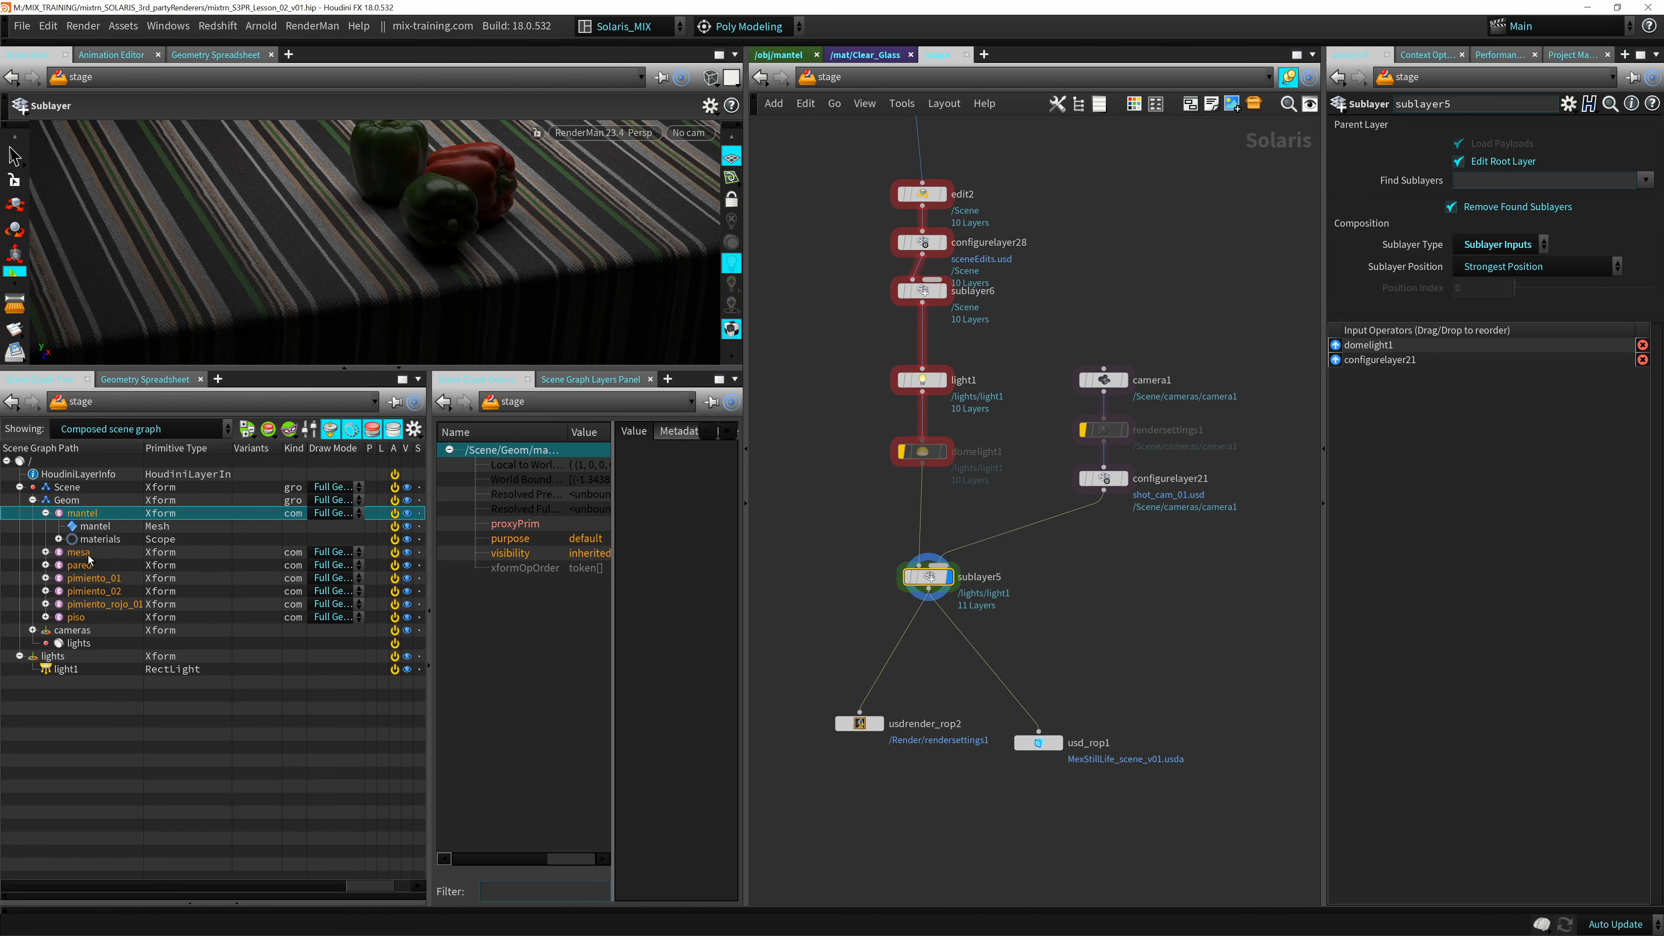
pyautogui.click(45, 512)
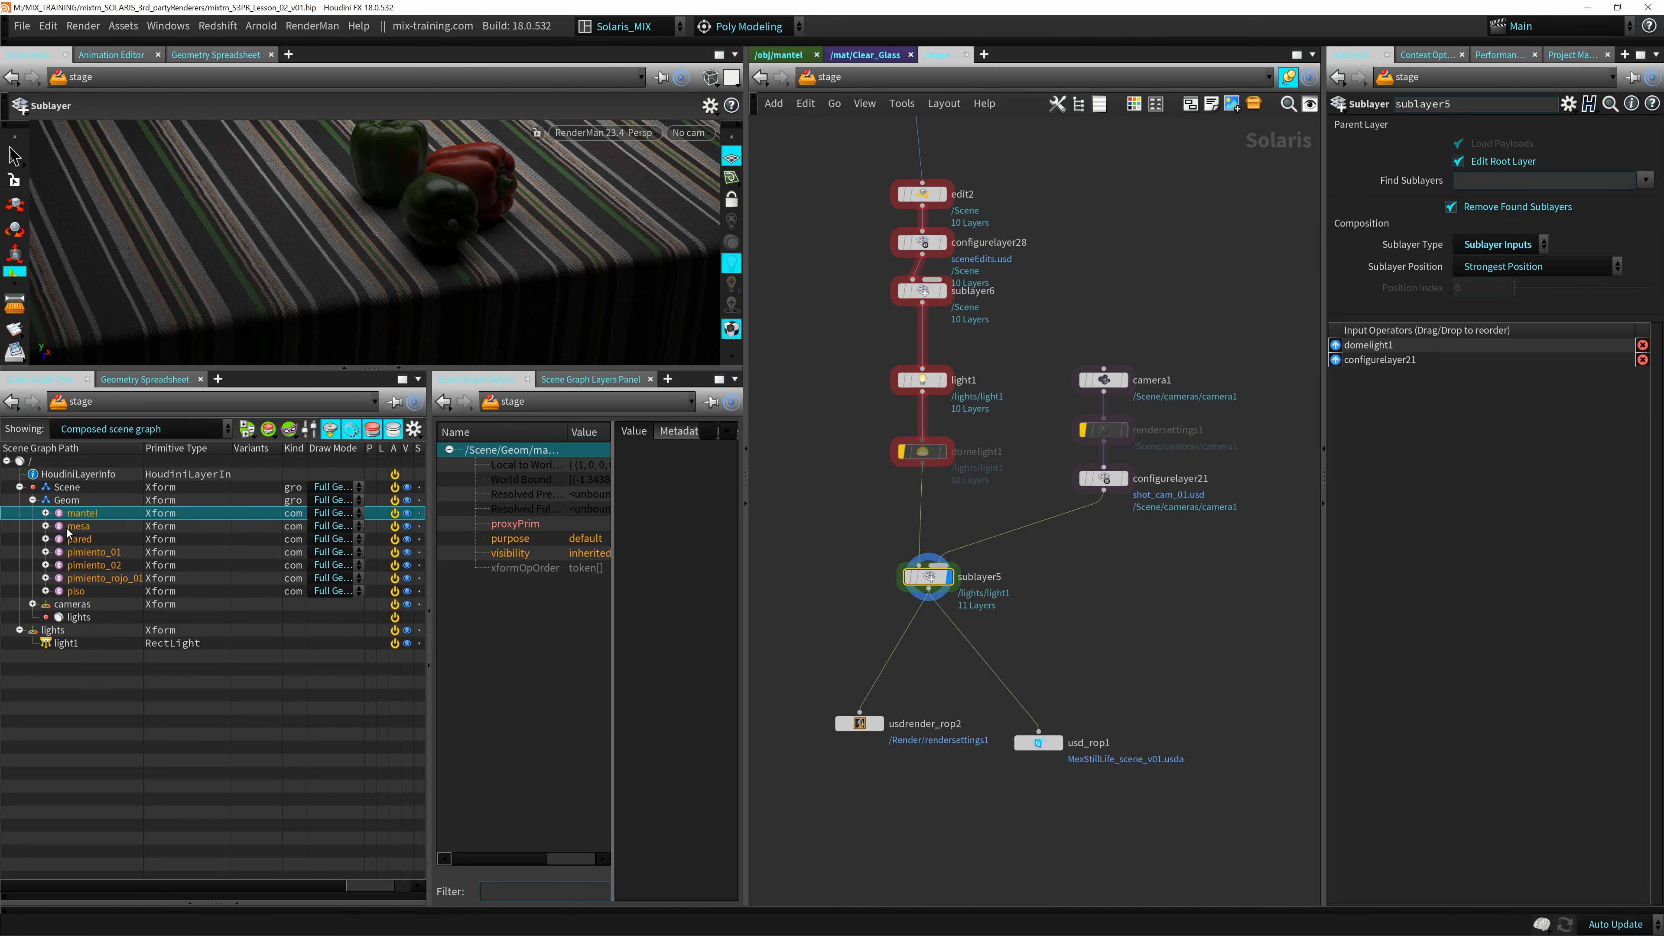
# Examine the cameras group under Scene and the root-level lights group in the scene graph.
pyautogui.click(65, 605)
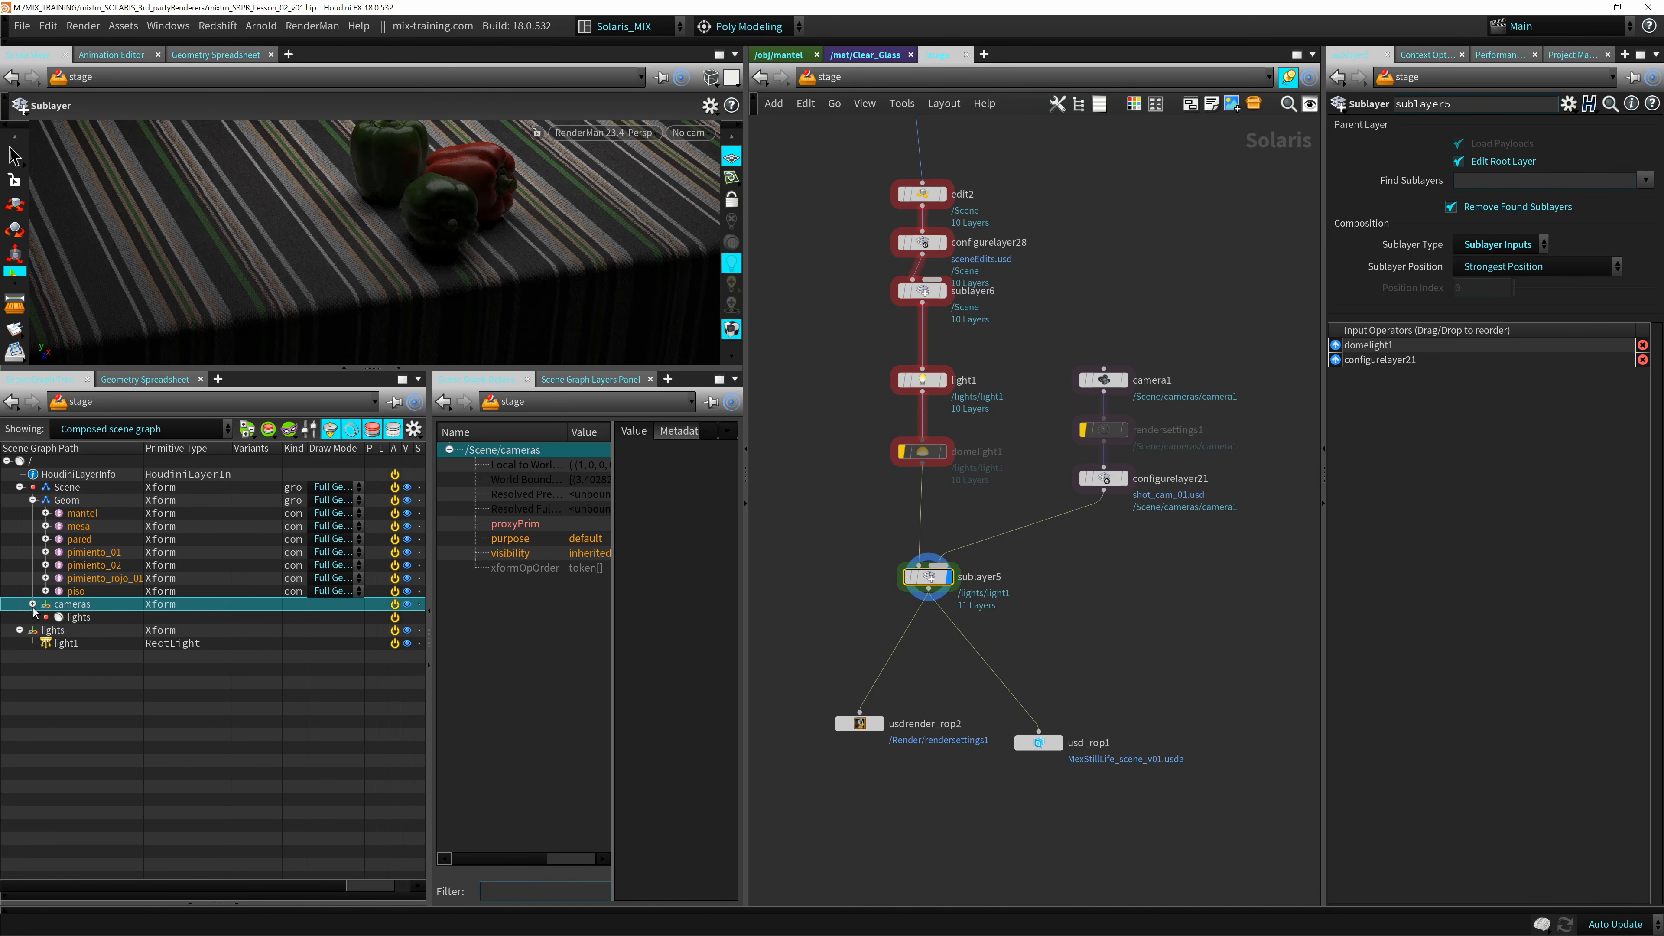
pyautogui.click(32, 603)
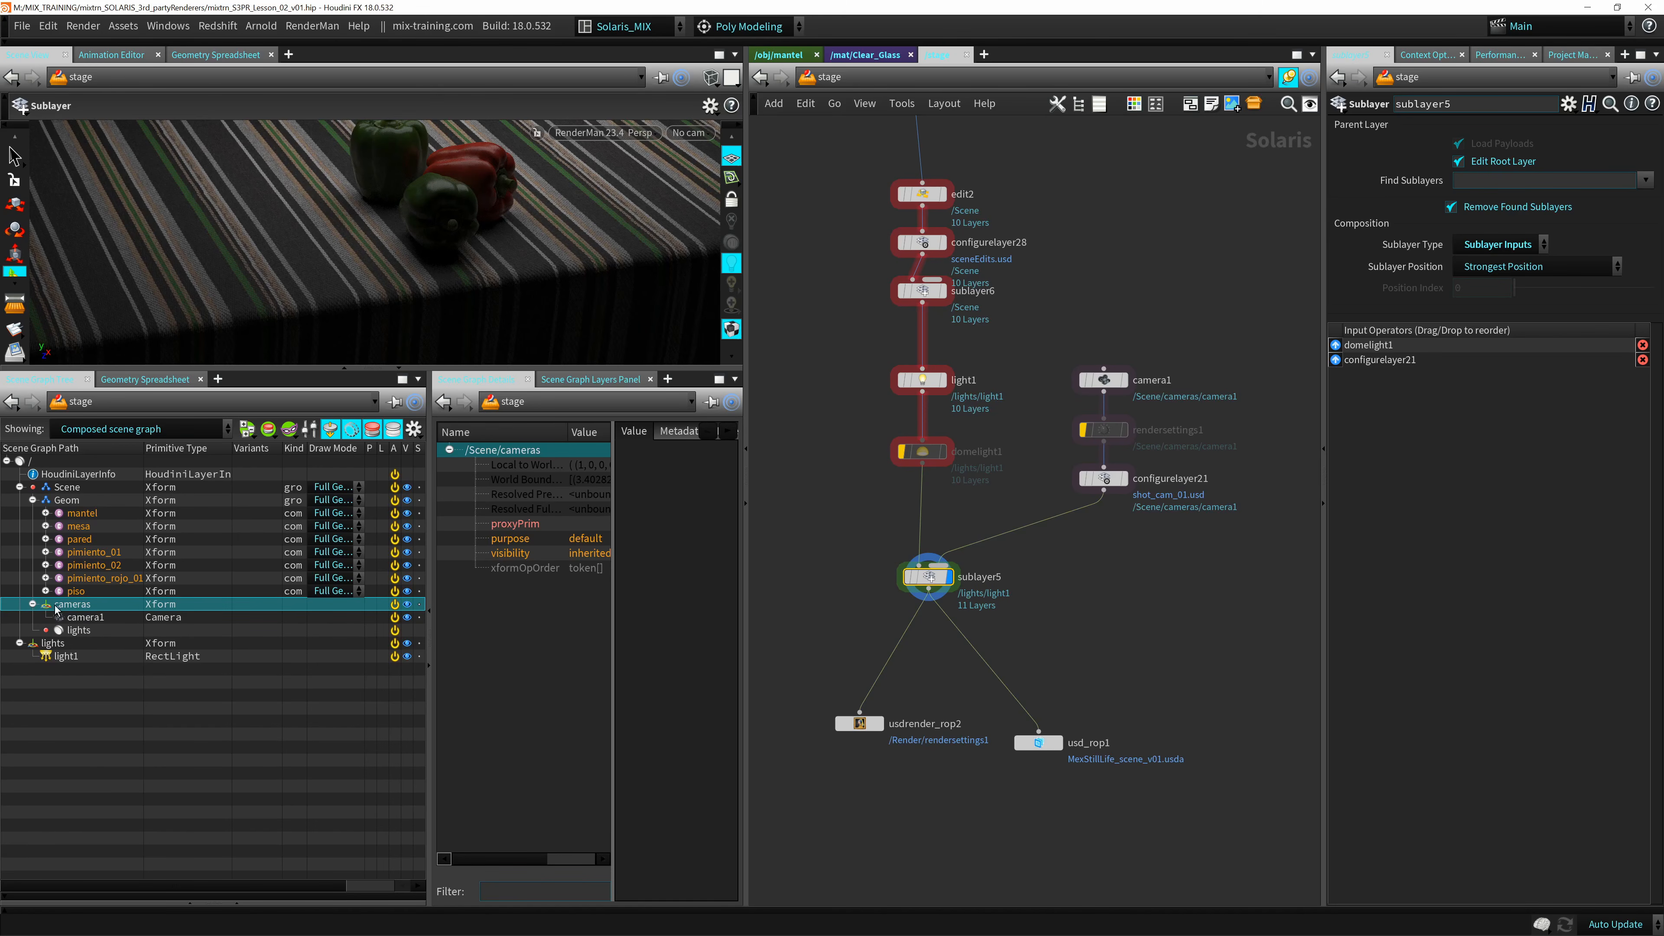
pyautogui.click(43, 641)
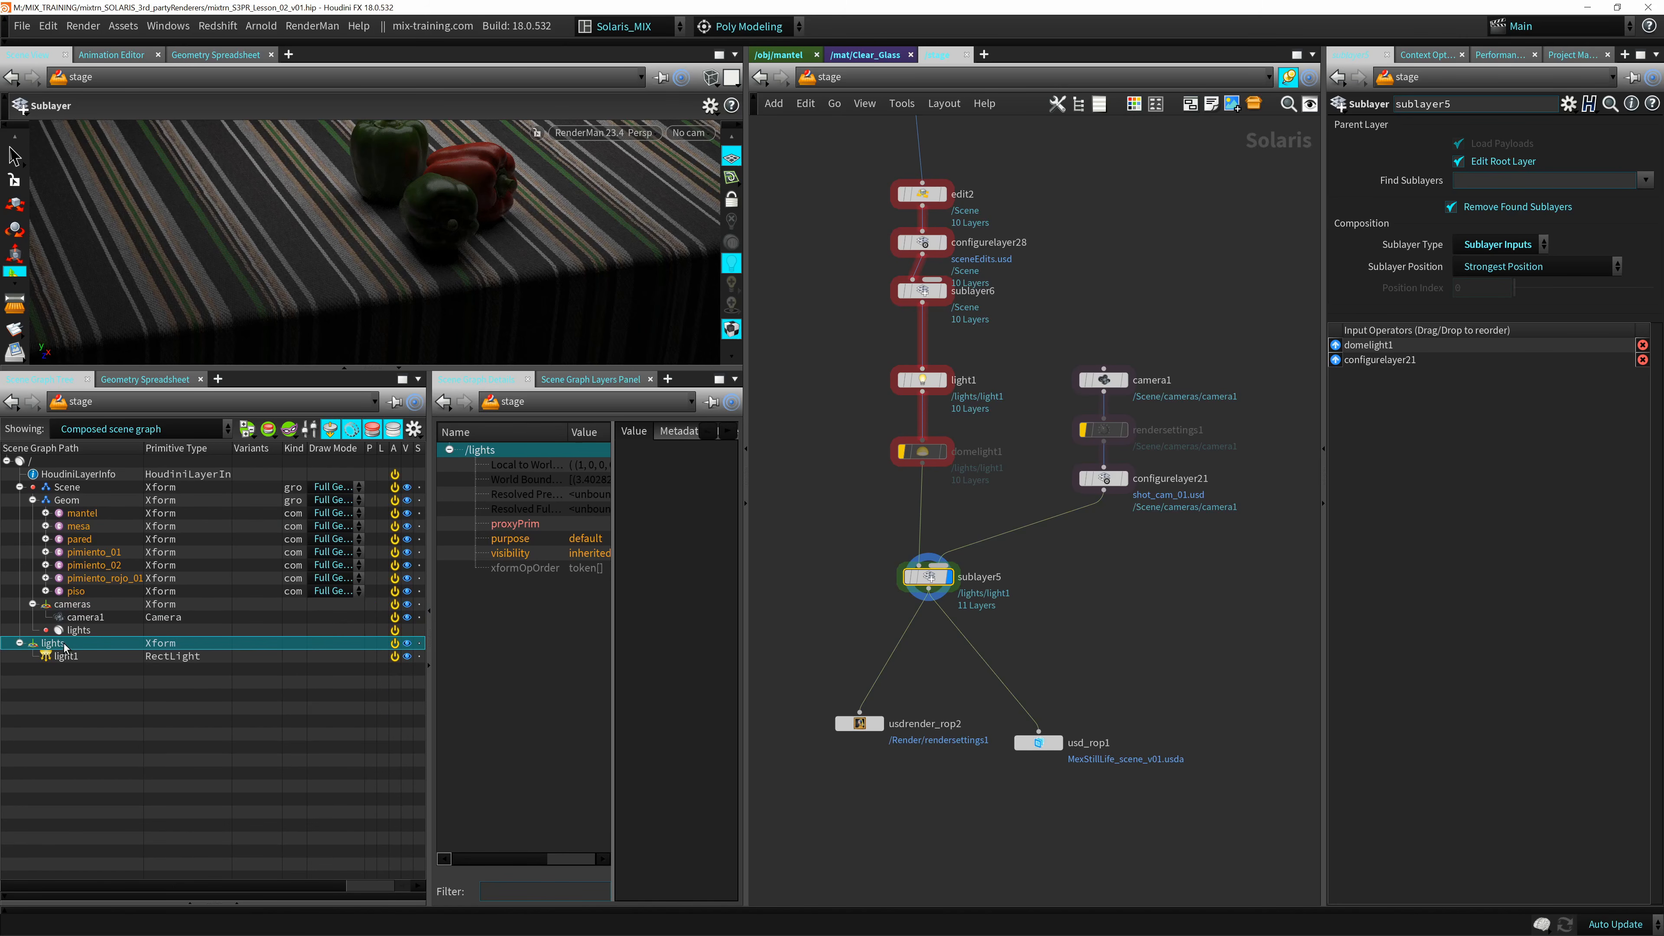
# Select the light1 node and set its Primitive Path to /Scene/lights/$OS.
pyautogui.moveTo(874, 371); pyautogui.dragTo(989, 414)
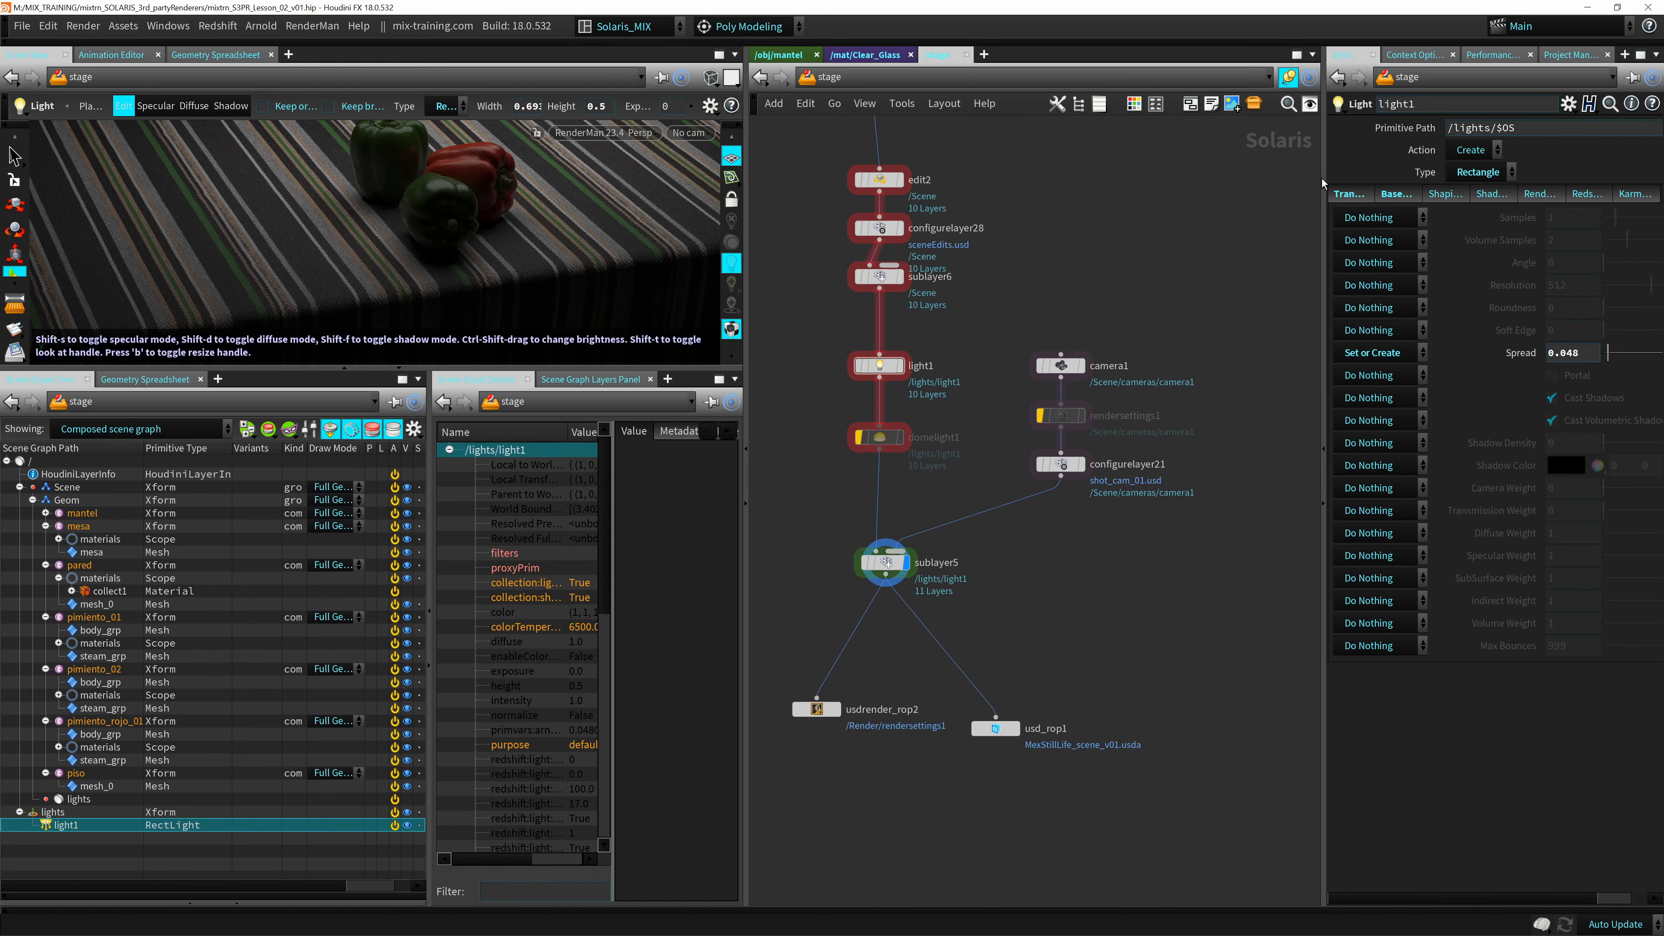
pyautogui.moveTo(1322, 178); pyautogui.dragTo(981, 177)
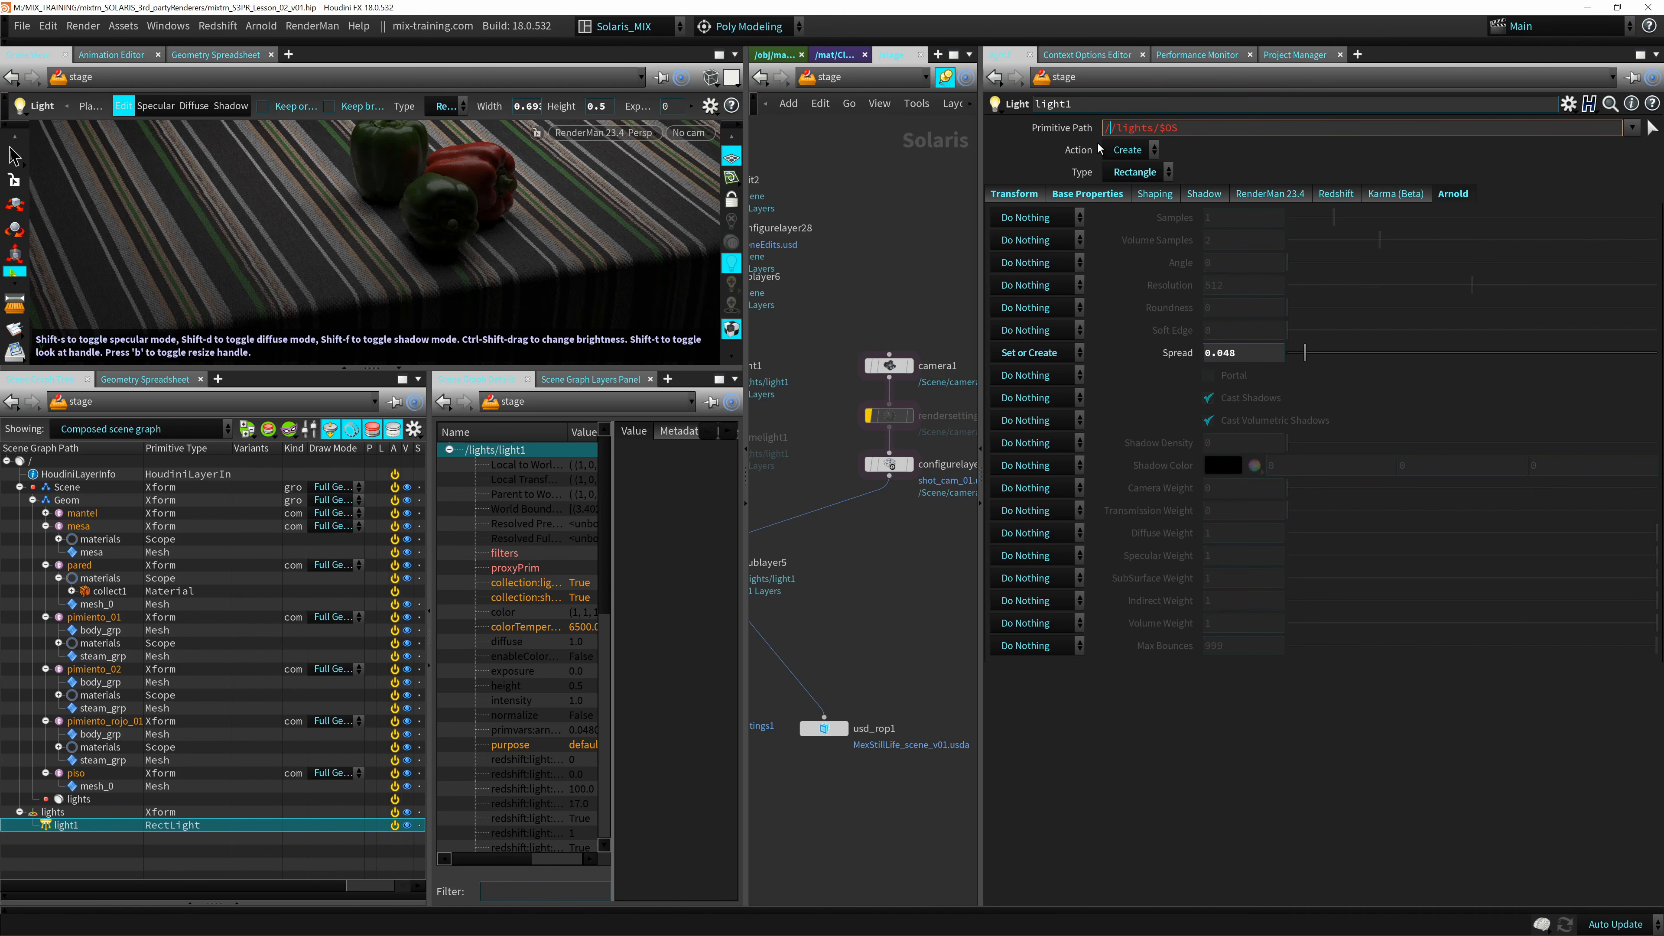
pyautogui.write('Scene')
pyautogui.press('Return')
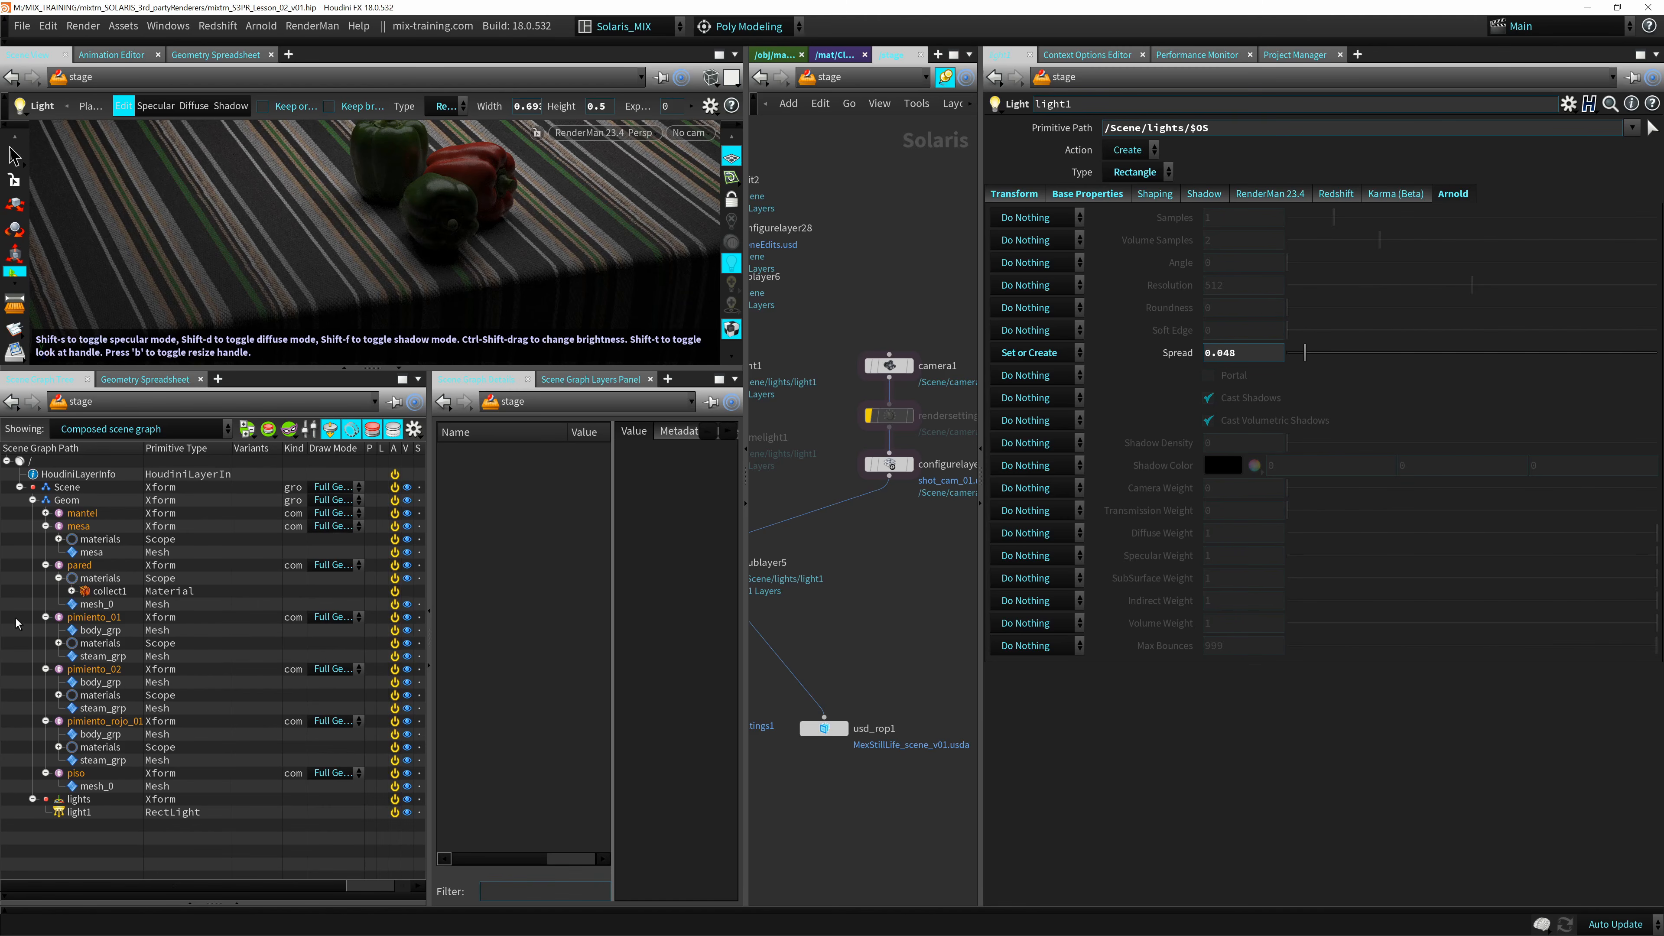
# Collapse the Geom branch to check where the lights group sits under Scene, and widen the network editor.
pyautogui.click(32, 500)
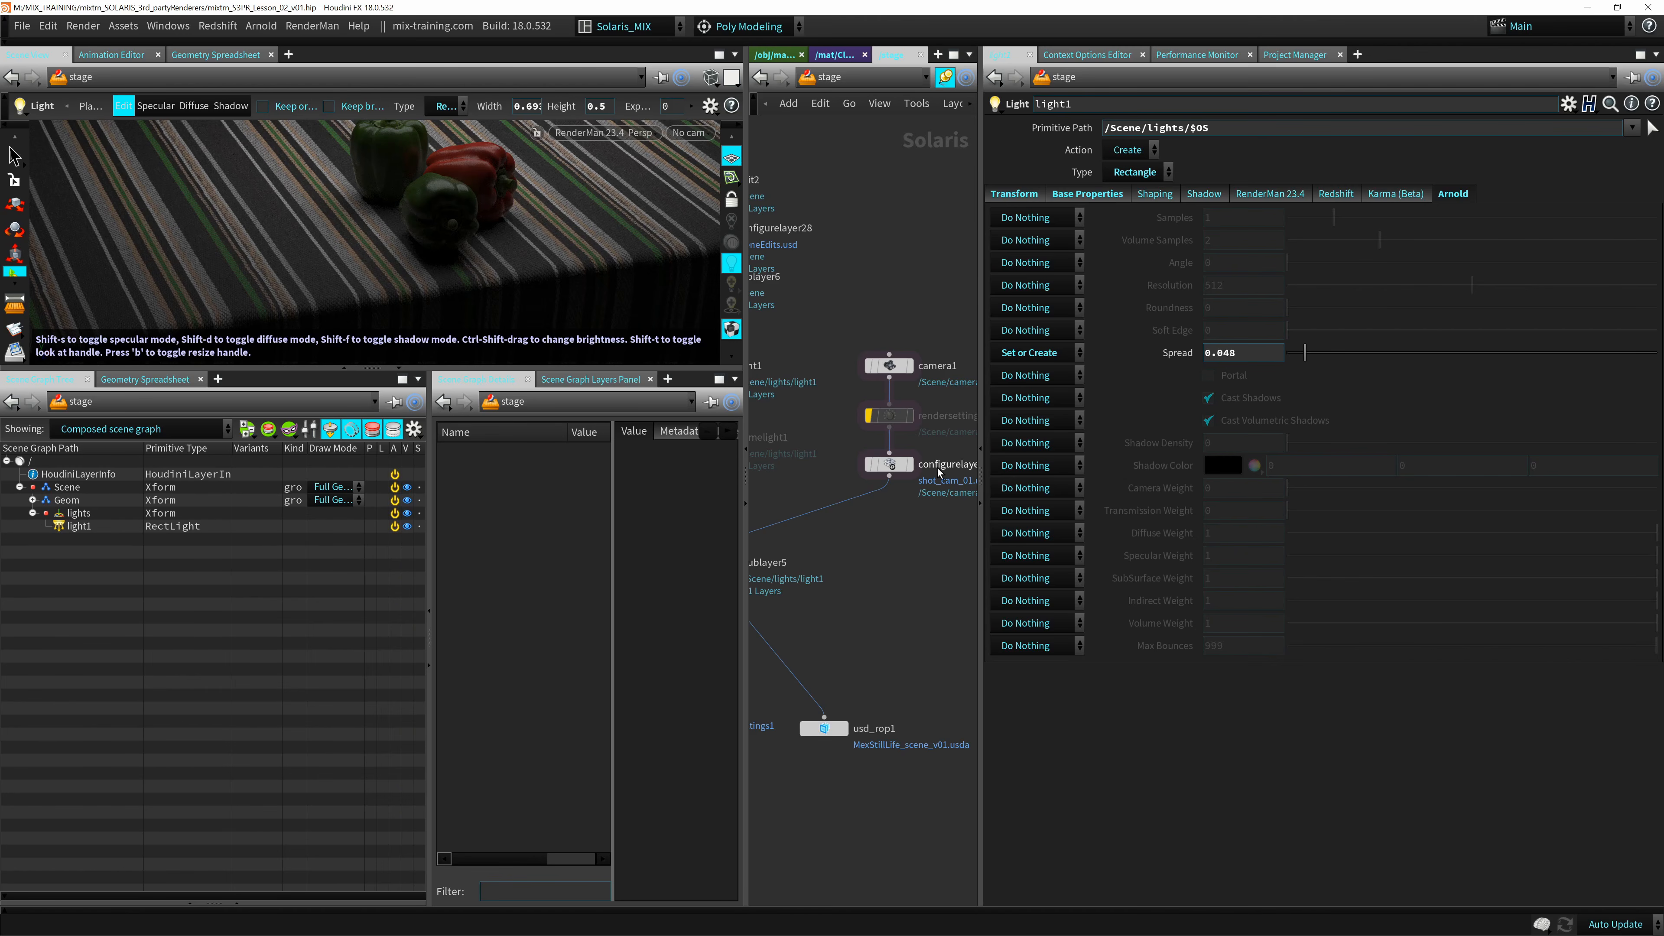
pyautogui.moveTo(979, 283); pyautogui.dragTo(1200, 295)
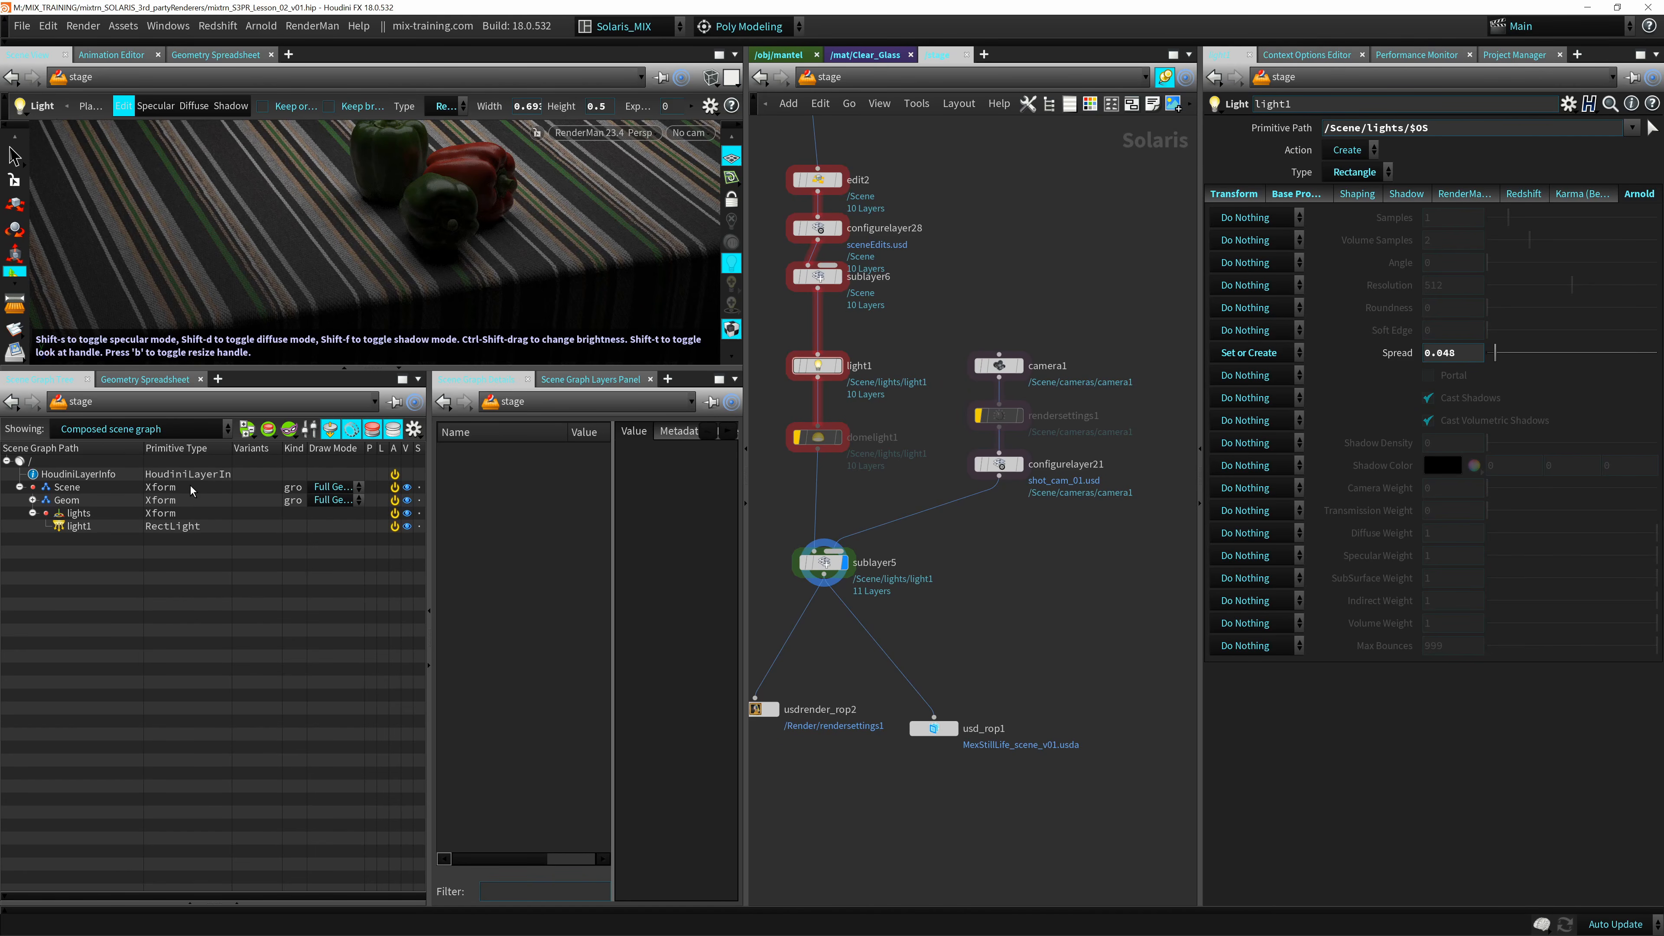
pyautogui.moveTo(930, 288); pyautogui.dragTo(953, 555, button='middle')
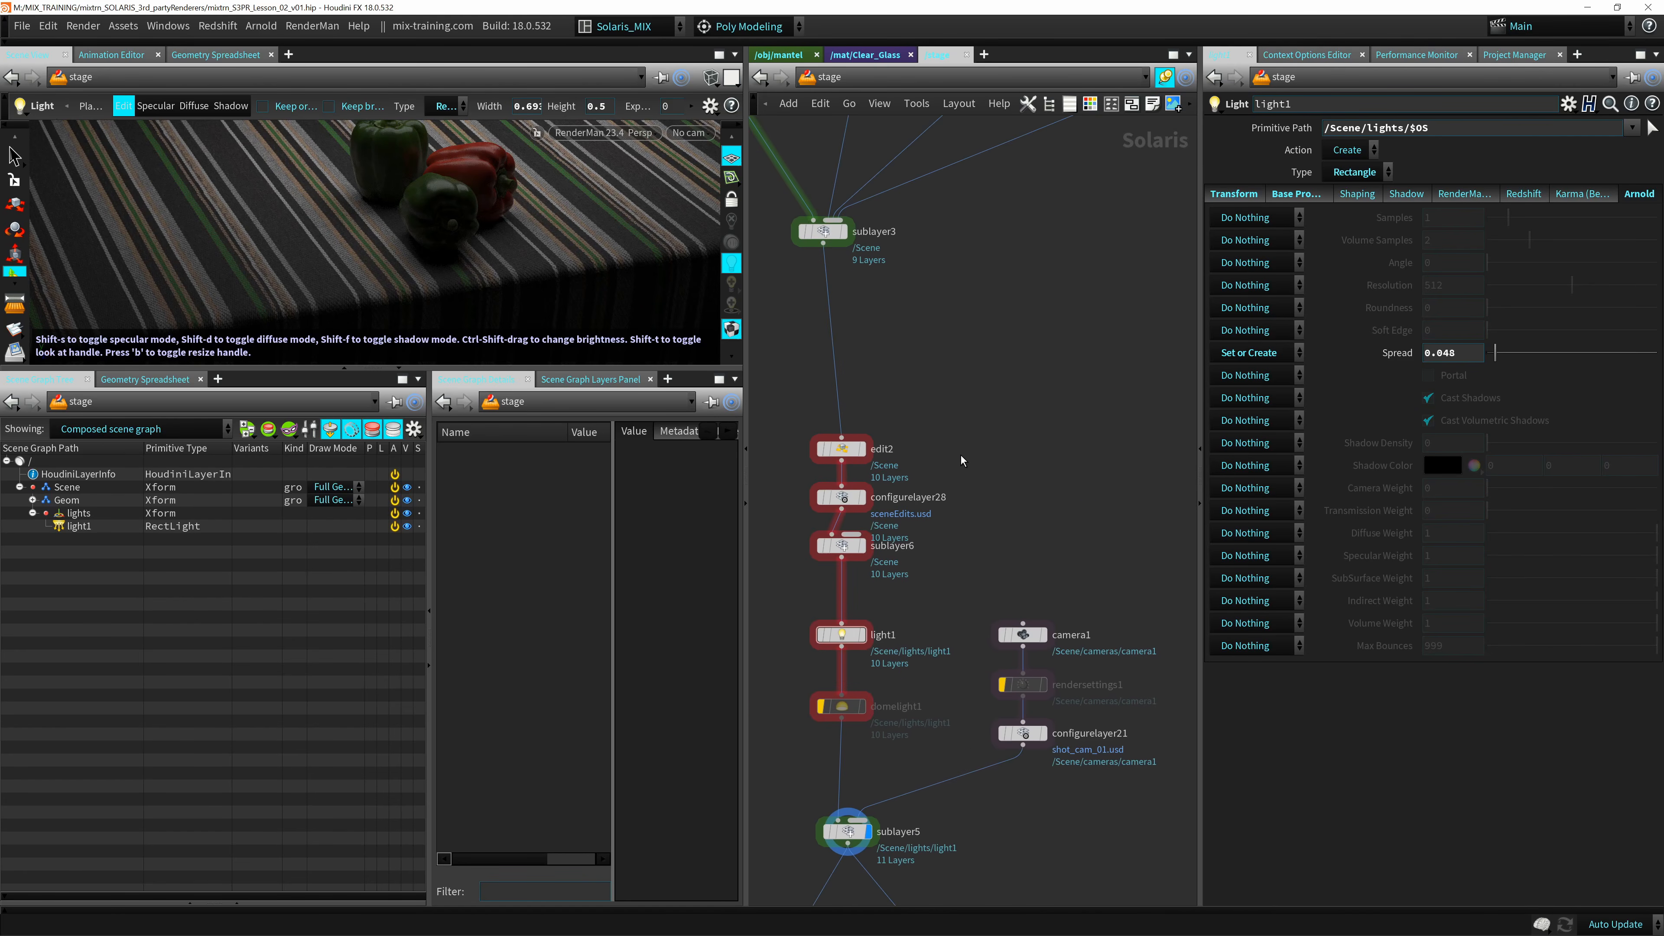